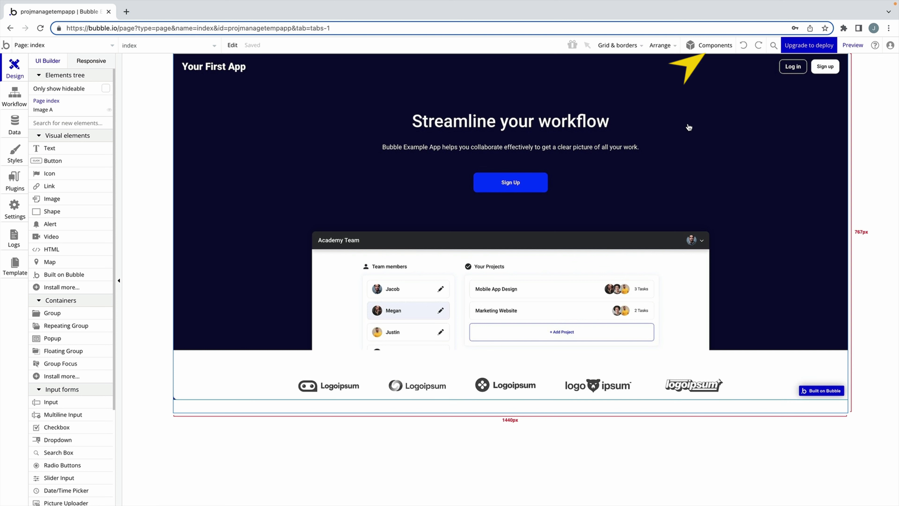
# Open the Component Library and browse its pre-built Header and Hero sections.
pyautogui.click(717, 50)
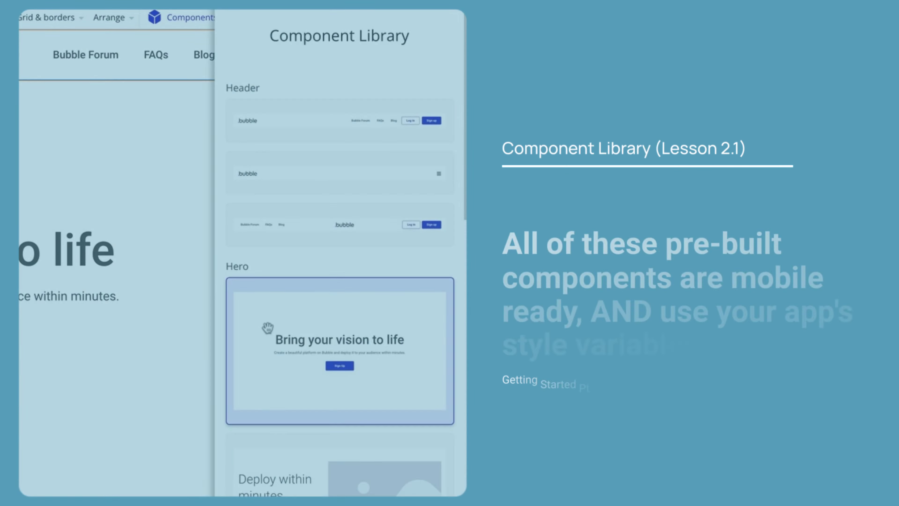
pyautogui.scroll(-3, 772, 255)
pyautogui.scroll(-5, 275, 330)
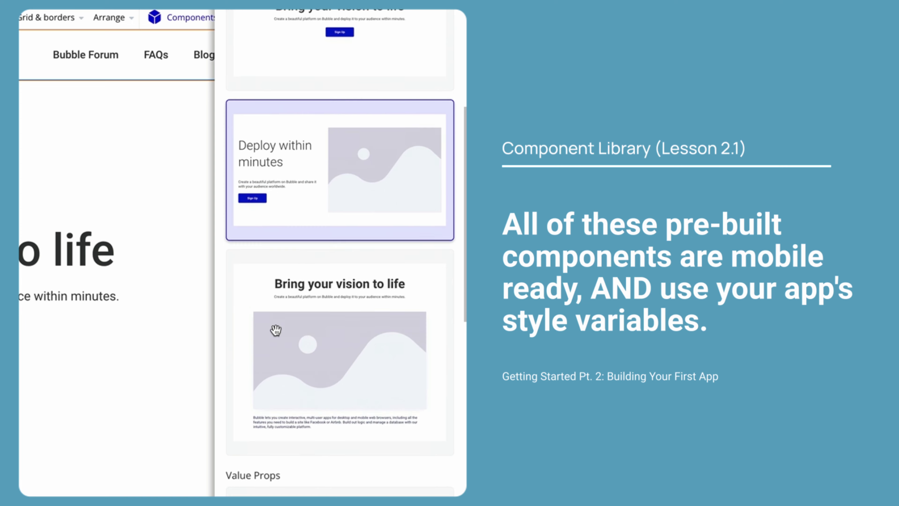
pyautogui.scroll(-3, 280, 329)
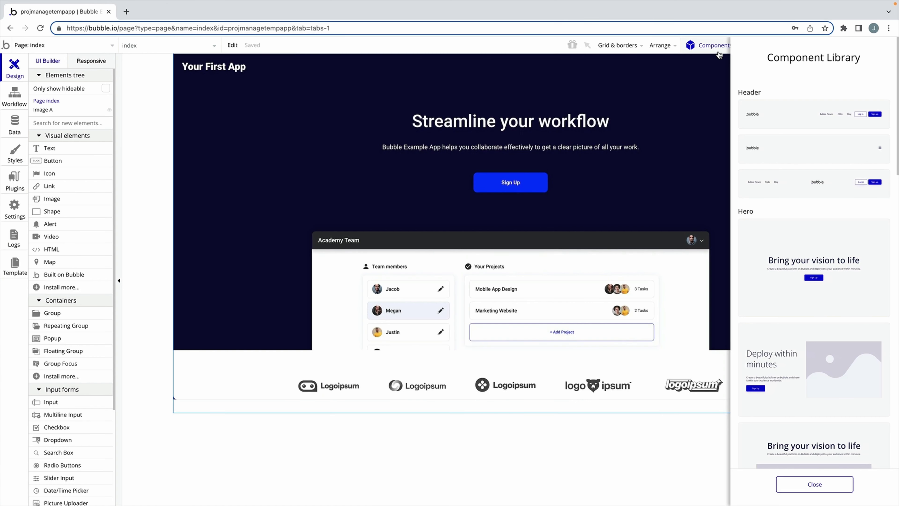
# Clear the page, then add a header, hero, text-left and image-left value-props sections.
pyautogui.hotkey('ctrl', 'z')
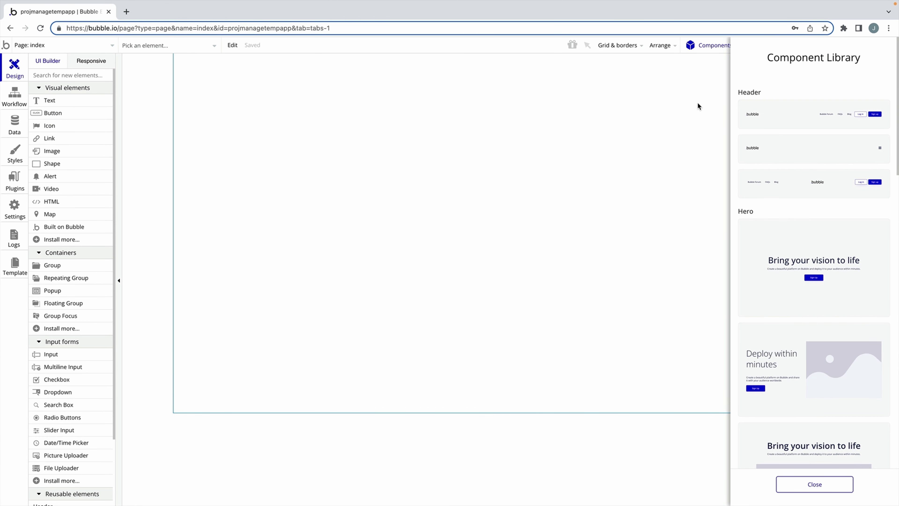
pyautogui.moveTo(788, 111); pyautogui.dragTo(353, 106)
pyautogui.scroll(-3, 783, 281)
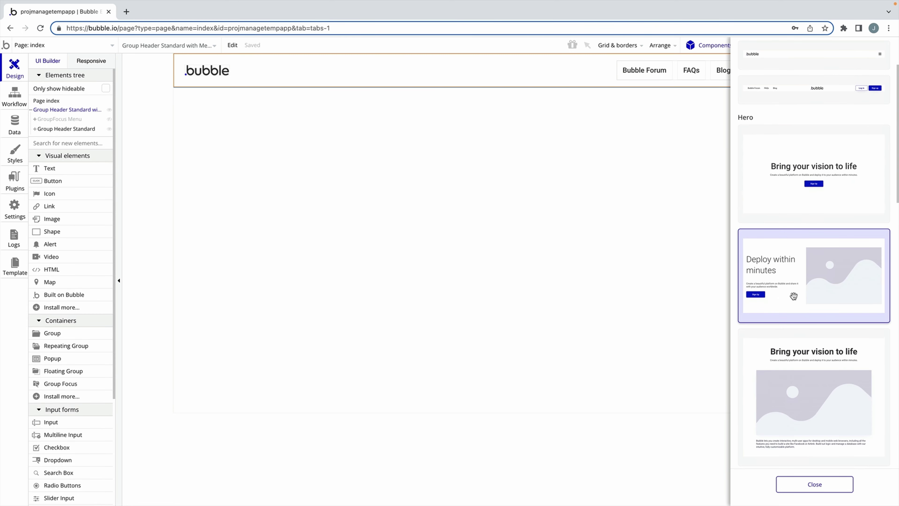
pyautogui.moveTo(810, 390); pyautogui.dragTo(234, 208)
pyautogui.scroll(-8, 779, 354)
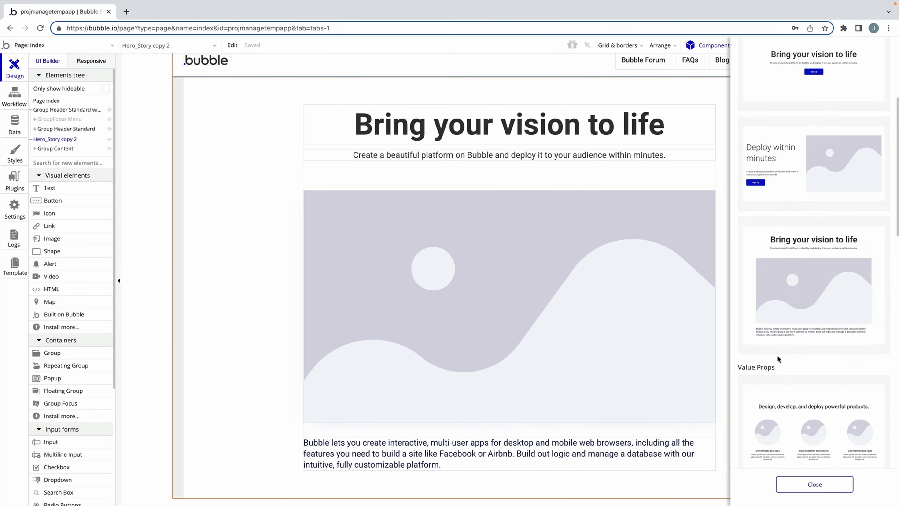
pyautogui.moveTo(788, 355); pyautogui.dragTo(171, 502)
pyautogui.scroll(-3, 828, 382)
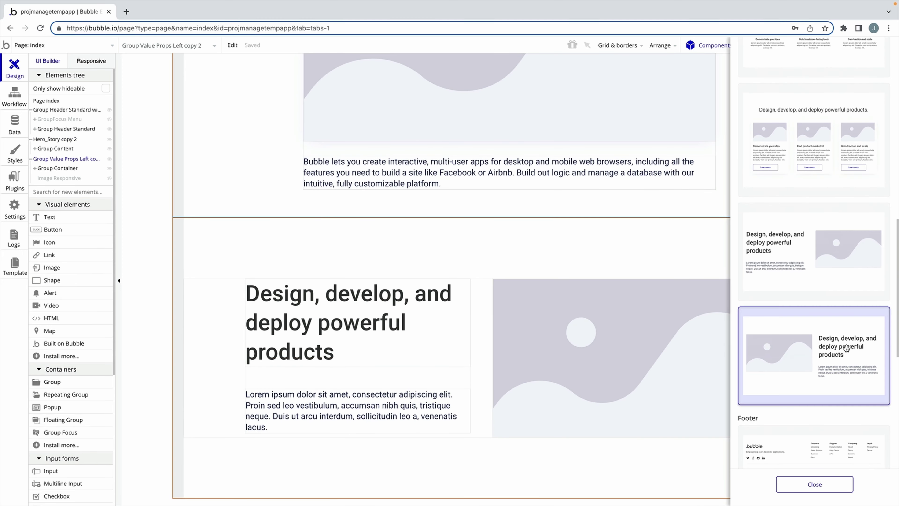
pyautogui.moveTo(845, 347); pyautogui.dragTo(167, 497)
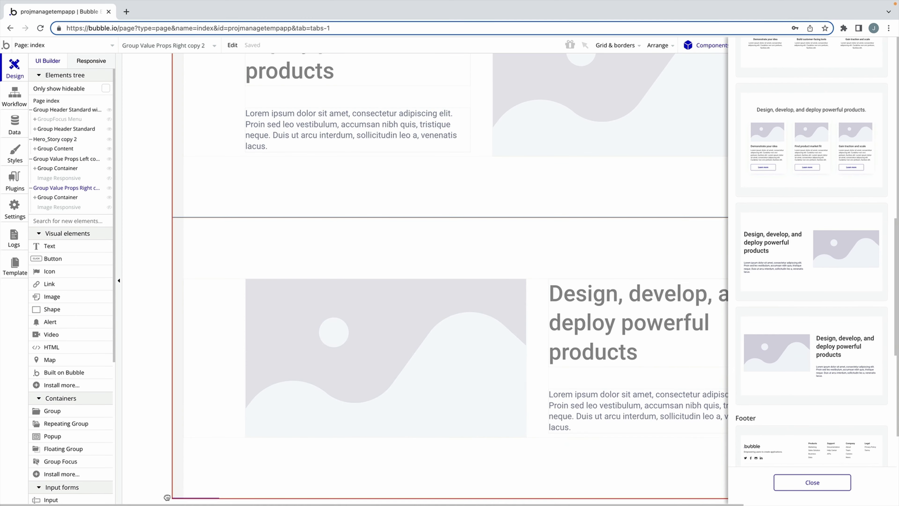
# Add another value-props section, the three-card section and footer, then move Group Value Props Cards under Group Container.
pyautogui.hotkey('ctrl', 'v')
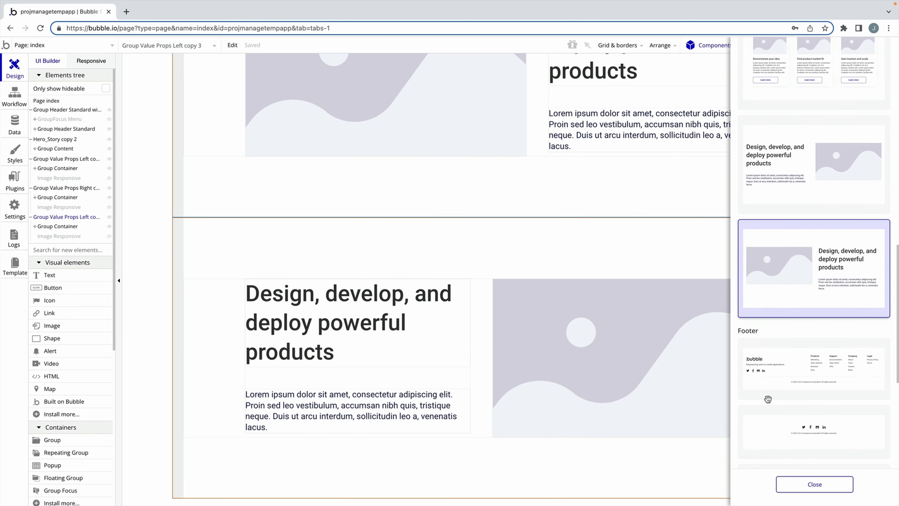
pyautogui.scroll(3, 813, 319)
pyautogui.moveTo(813, 122); pyautogui.dragTo(171, 502)
pyautogui.scroll(-5, 817, 385)
pyautogui.moveTo(816, 383); pyautogui.dragTo(182, 488)
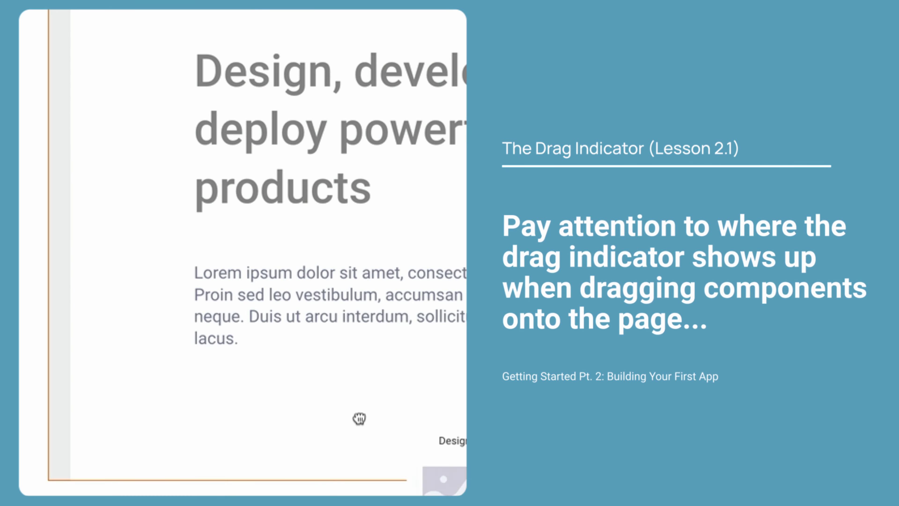
pyautogui.moveTo(359, 419); pyautogui.dragTo(67, 487)
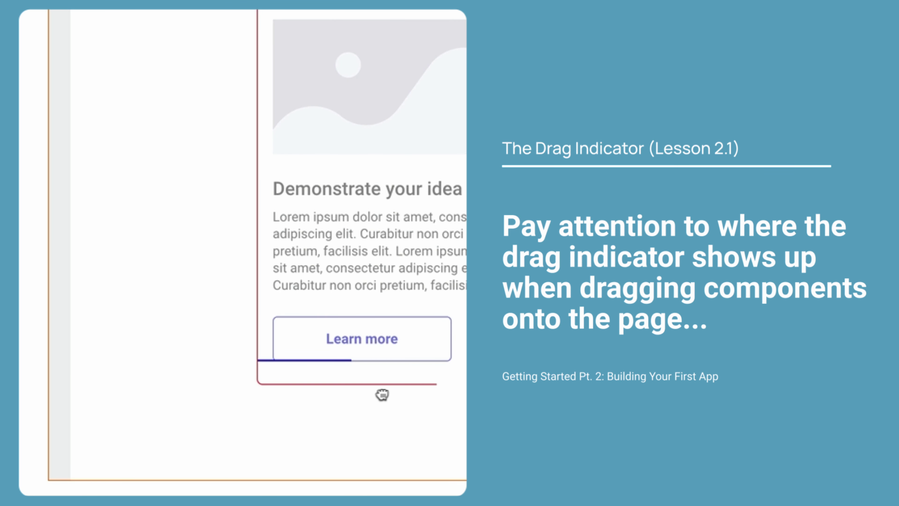
pyautogui.moveTo(381, 395); pyautogui.dragTo(58, 484)
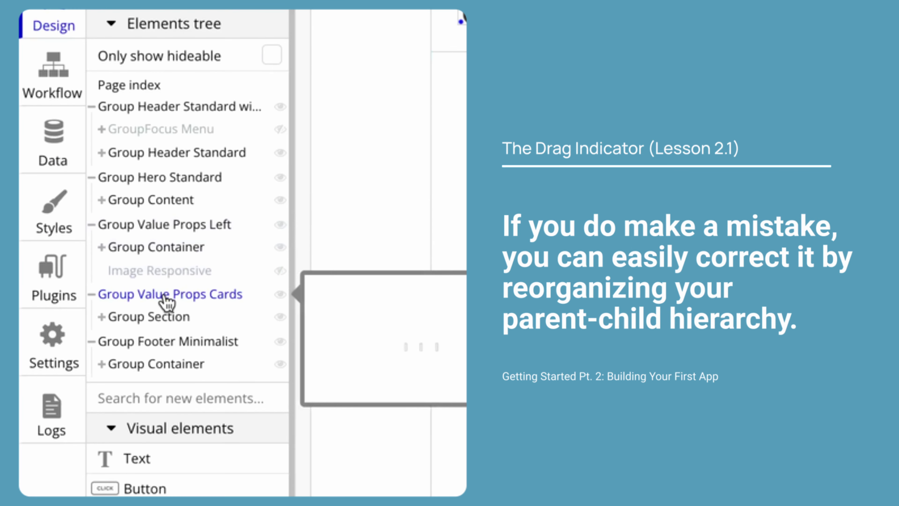
pyautogui.moveTo(166, 303); pyautogui.dragTo(175, 225)
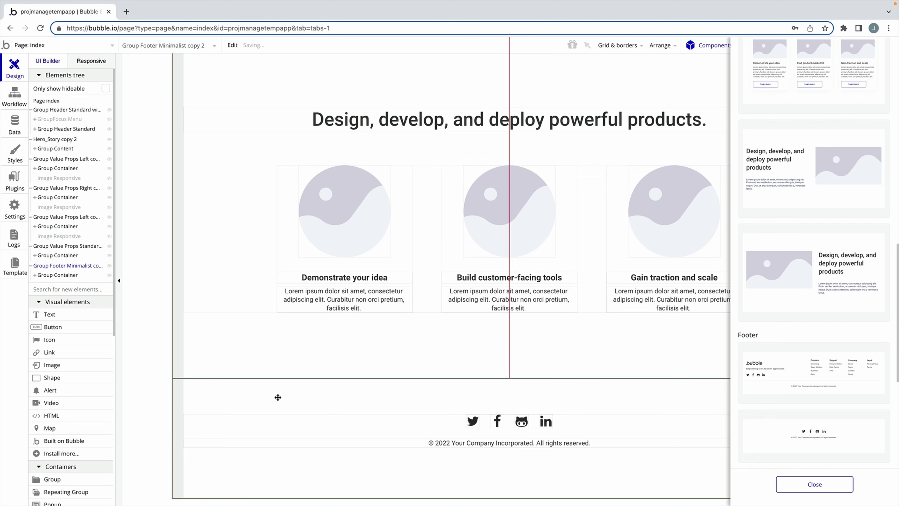
pyautogui.scroll(15, 277, 397)
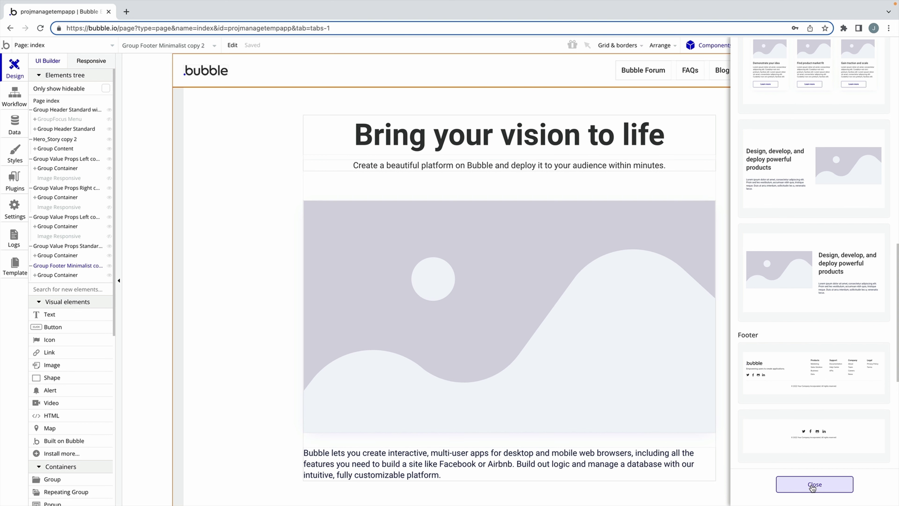
# Close the library and retitle the hero heading 'Streamline your workflow'.
pyautogui.click(813, 485)
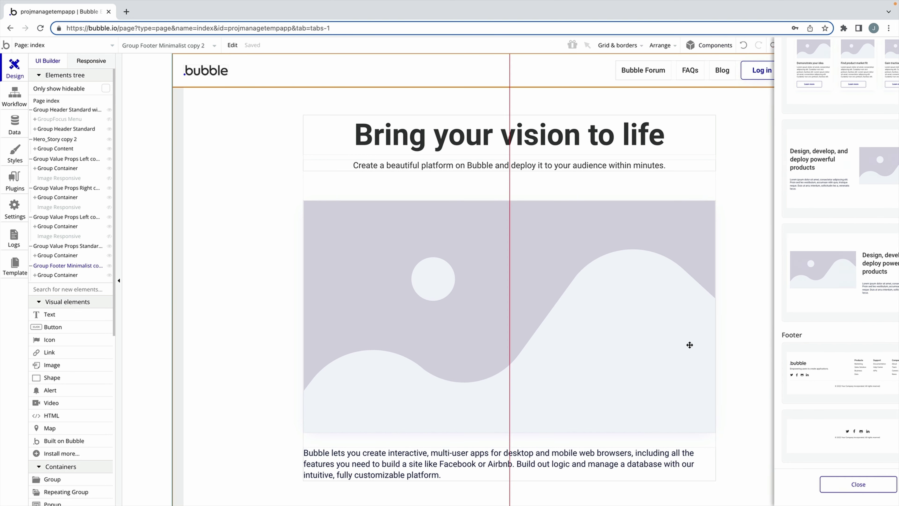
pyautogui.doubleClick(526, 140)
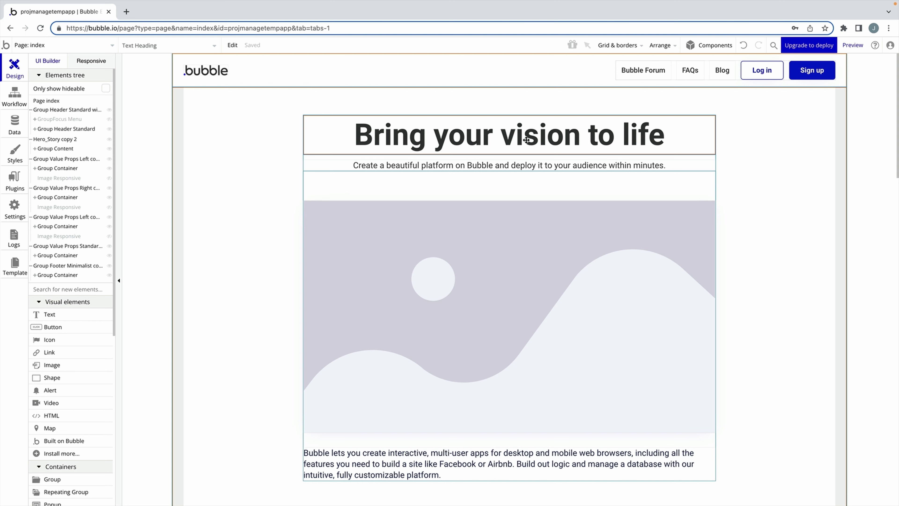
pyautogui.click(614, 153)
pyautogui.write('Streamline your workflow')
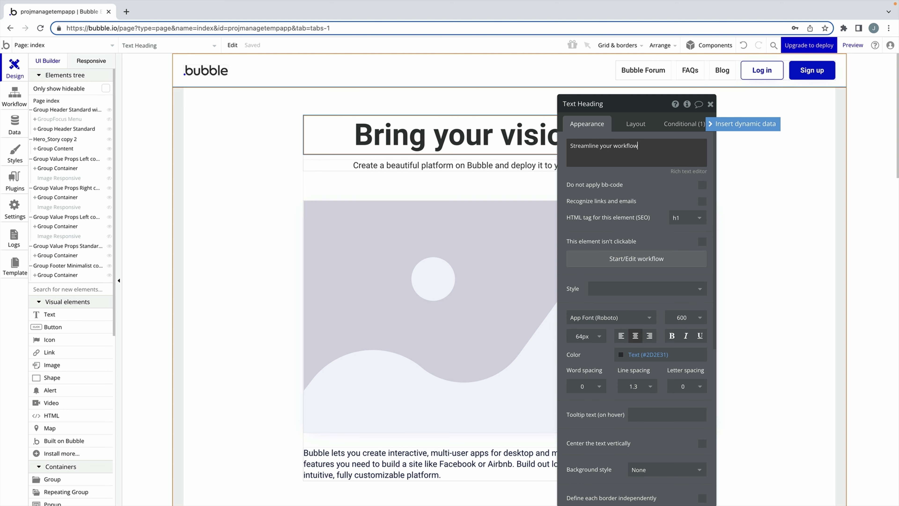
pyautogui.click(710, 104)
# Replace the hero image with an uploaded Banner.svg.
pyautogui.click(557, 290)
pyautogui.doubleClick(557, 290)
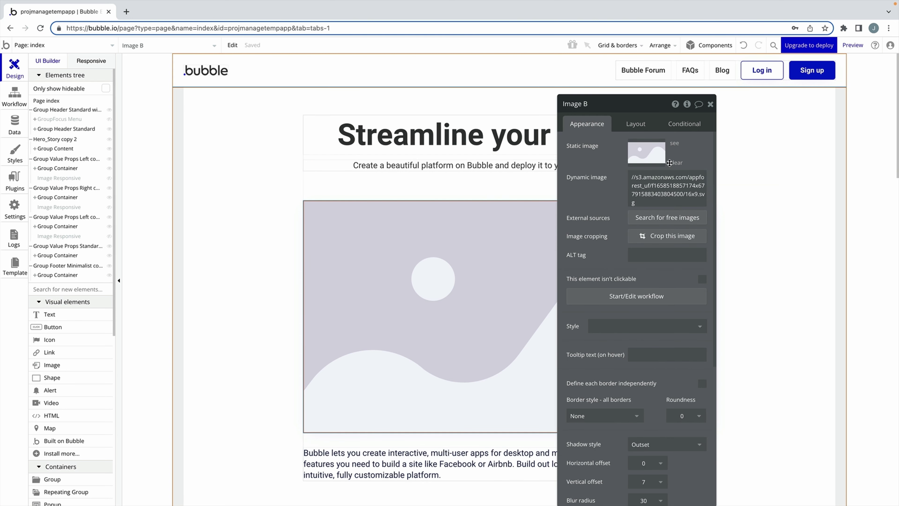
pyautogui.click(671, 163)
pyautogui.click(655, 161)
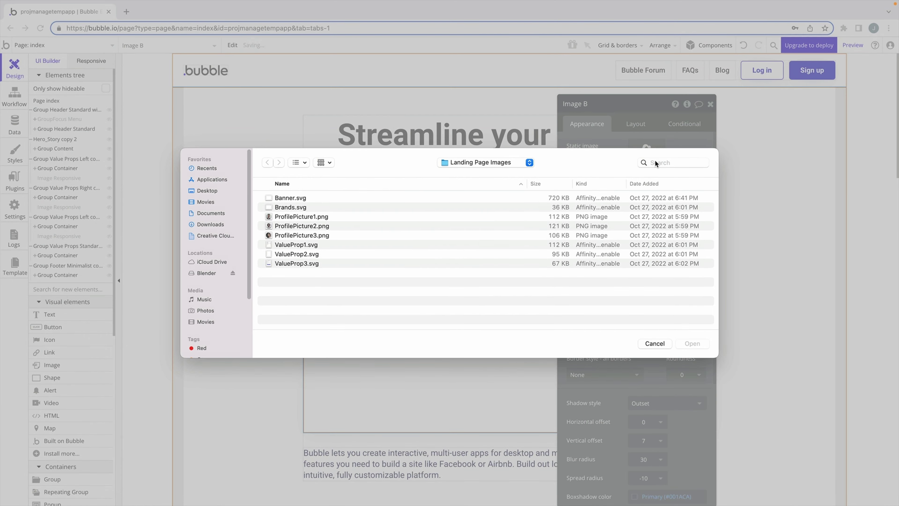
pyautogui.click(301, 198)
pyautogui.click(687, 338)
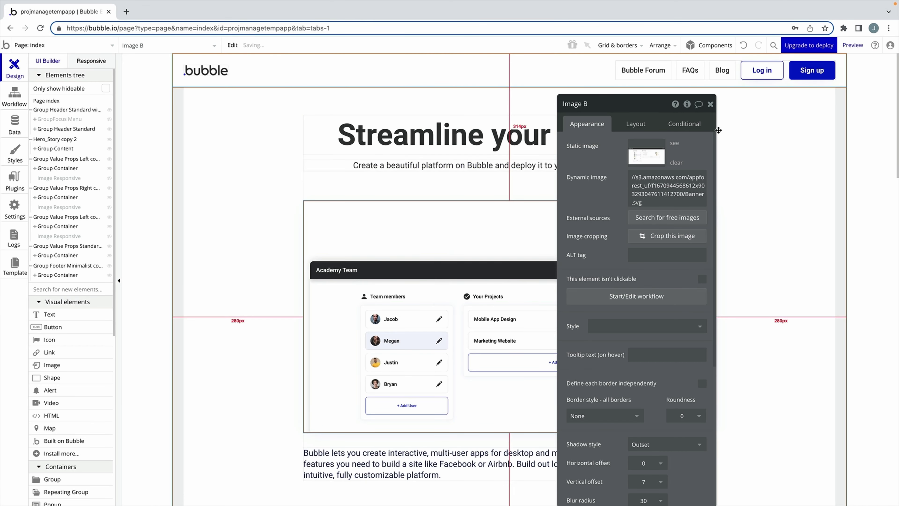
pyautogui.press('Escape')
# Delete the description text under the image and the header's Blog link.
pyautogui.scroll(-2, 678, 217)
pyautogui.click(584, 420)
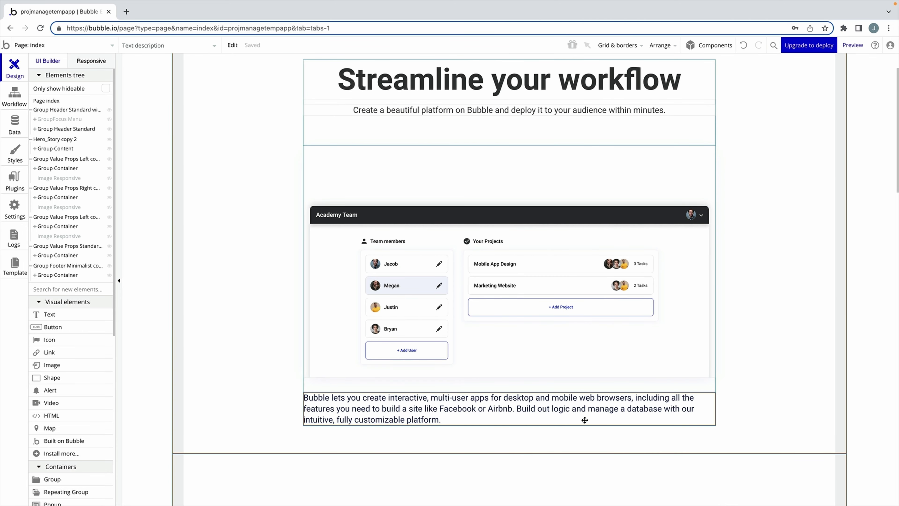
pyautogui.press('Delete')
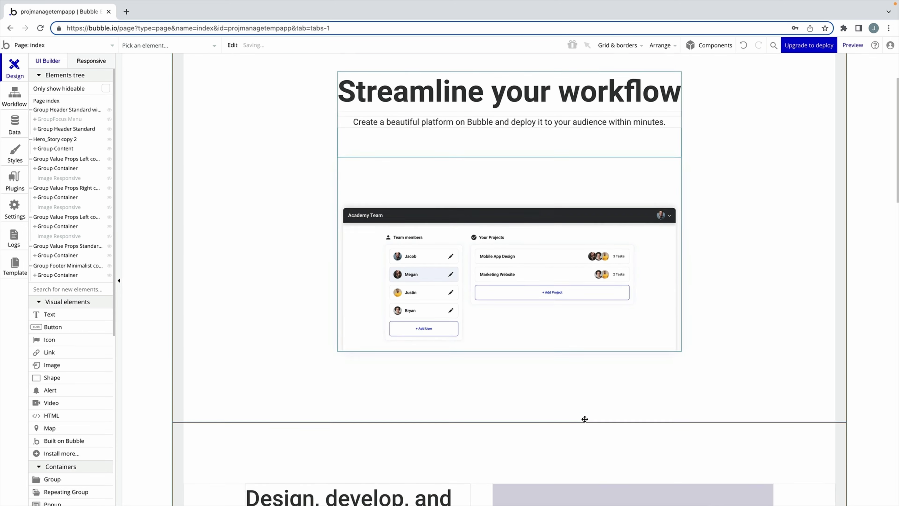
pyautogui.scroll(4, 584, 415)
pyautogui.click(721, 75)
pyautogui.press('Delete')
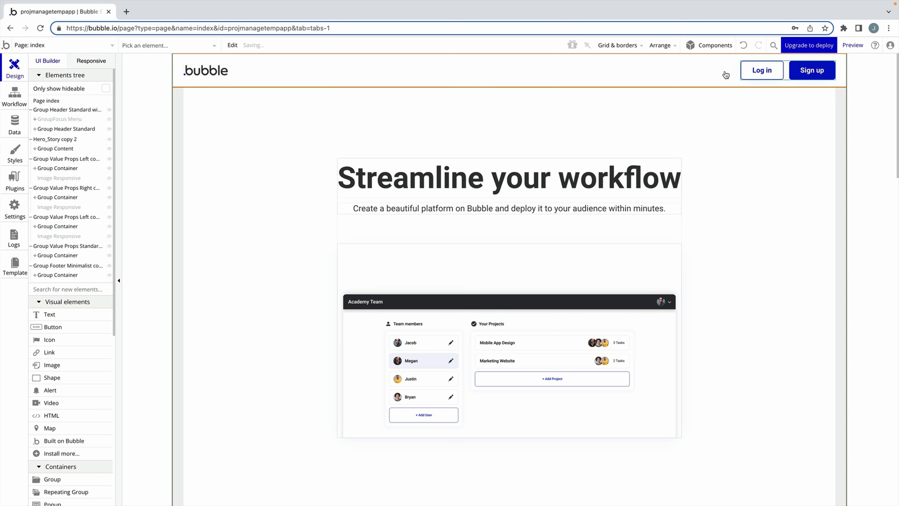
pyautogui.scroll(-10, 694, 233)
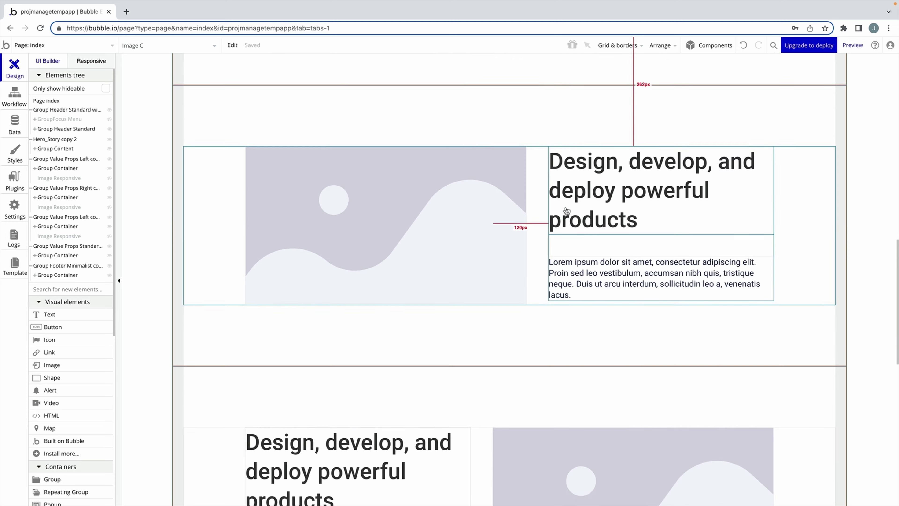
# Rename the value-props heading to 'Create Tasks' and inspect the section and card images.
pyautogui.doubleClick(566, 211)
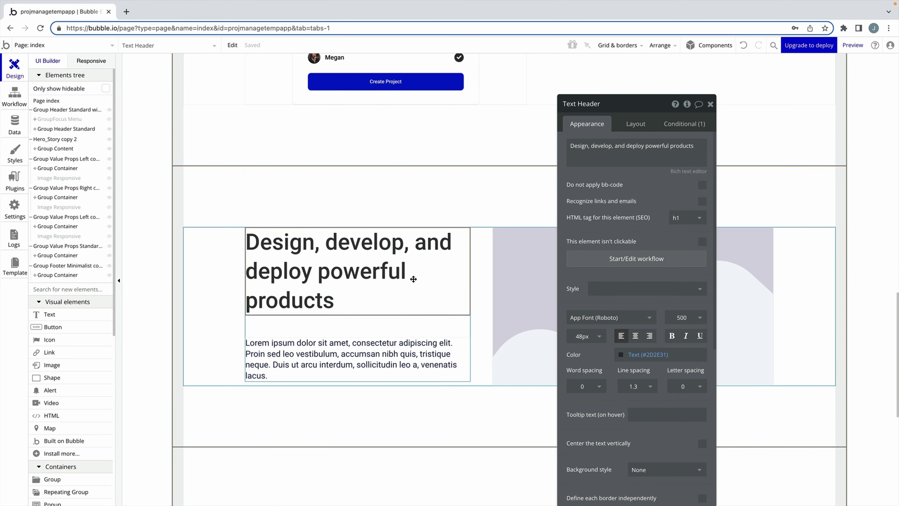
pyautogui.write('Create Tasks')
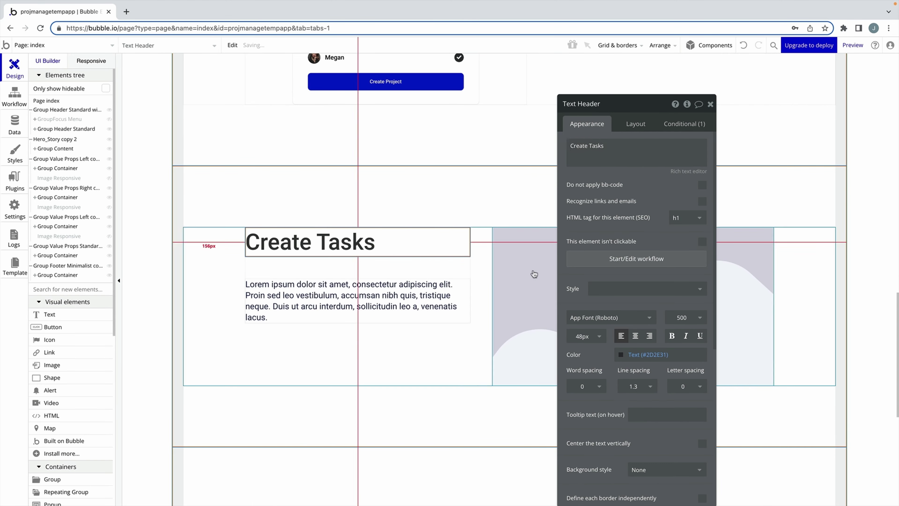
pyautogui.doubleClick(534, 274)
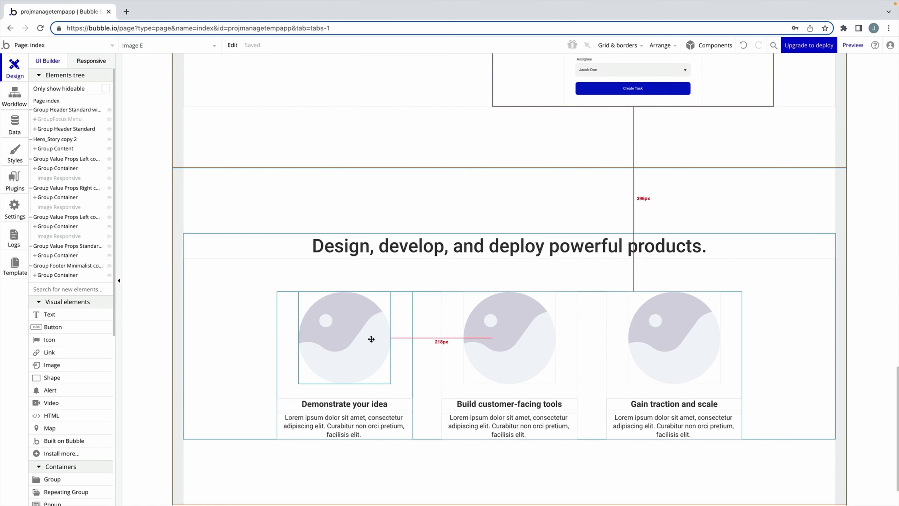
pyautogui.doubleClick(370, 339)
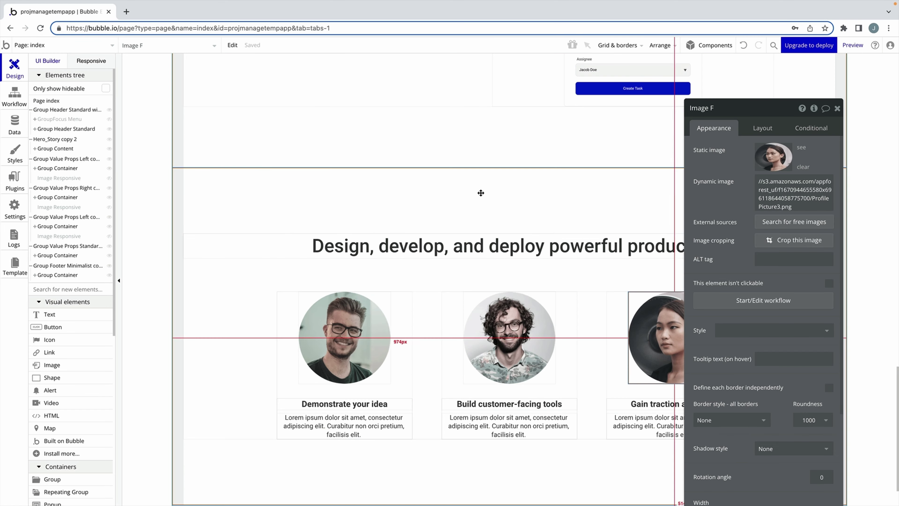
# Retitle the three-card section 'What people are saying' and delete the three card titles.
pyautogui.click(481, 245)
pyautogui.tripleClick(753, 163)
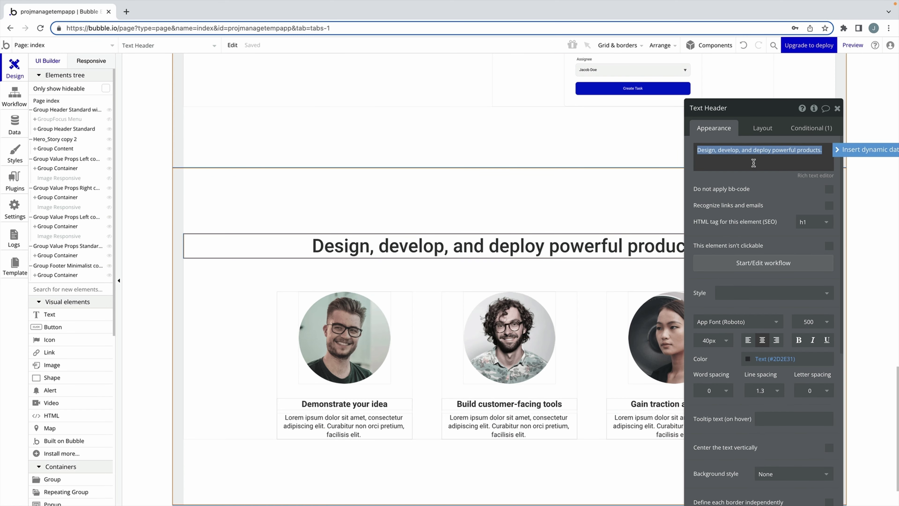
pyautogui.write('What people are saying')
pyautogui.press('Escape')
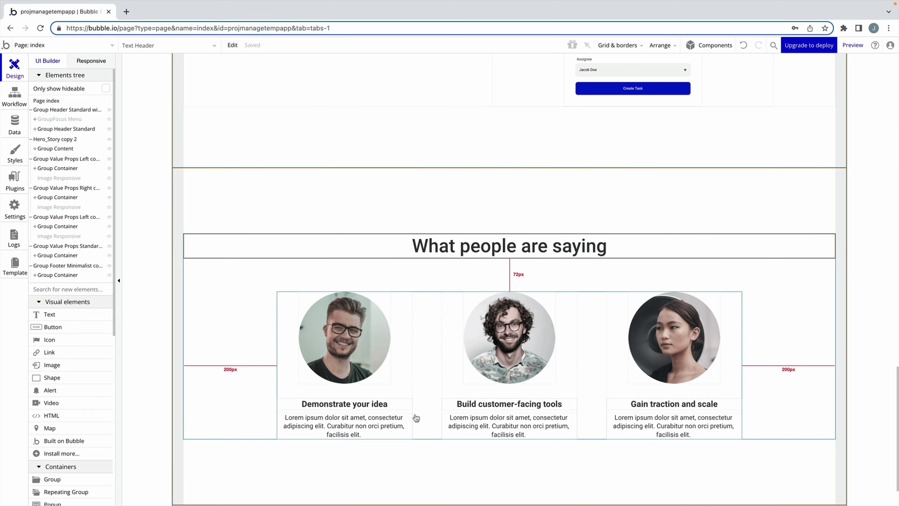
pyautogui.click(416, 418)
pyautogui.press('Delete')
pyautogui.scroll(-3, 163, 226)
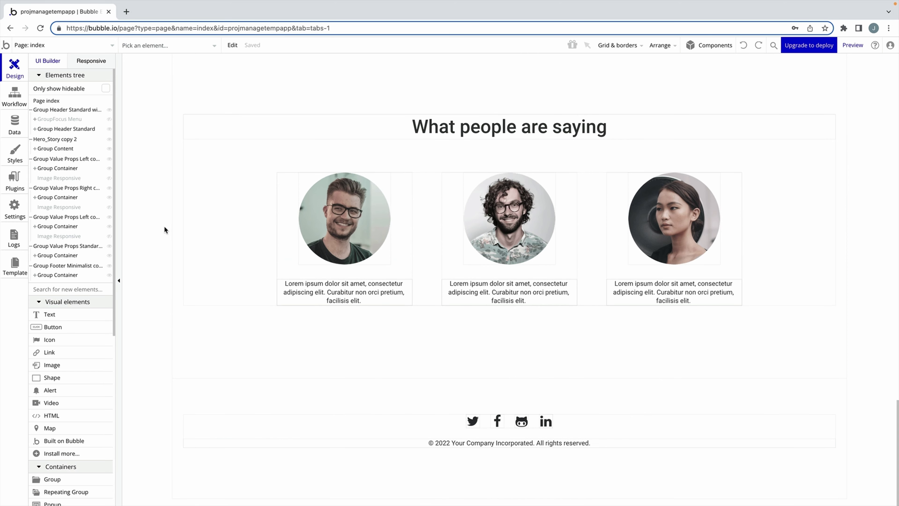
# Copy the 'What people are saying' heading into the footer, placed above the social icons.
pyautogui.click(439, 127)
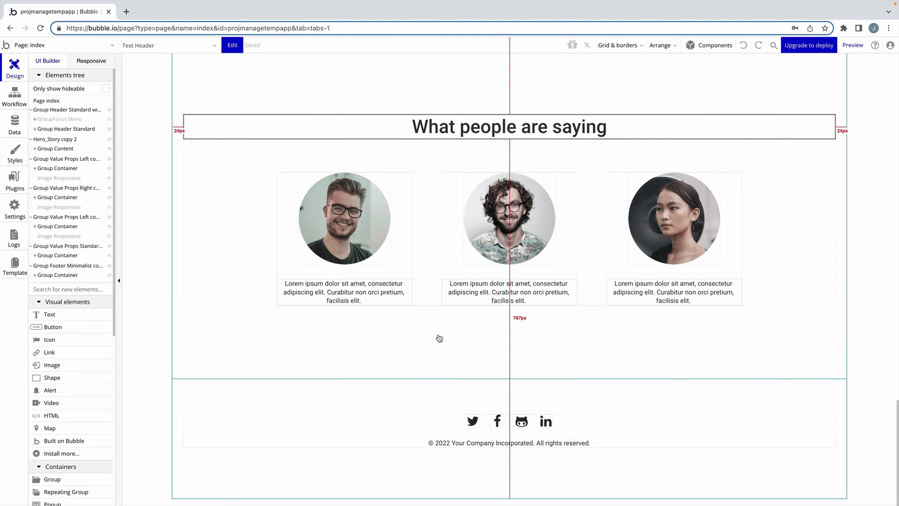
pyautogui.hotkey('ctrl', 'c')
pyautogui.hotkey('ctrl', 'v')
pyautogui.click(410, 429)
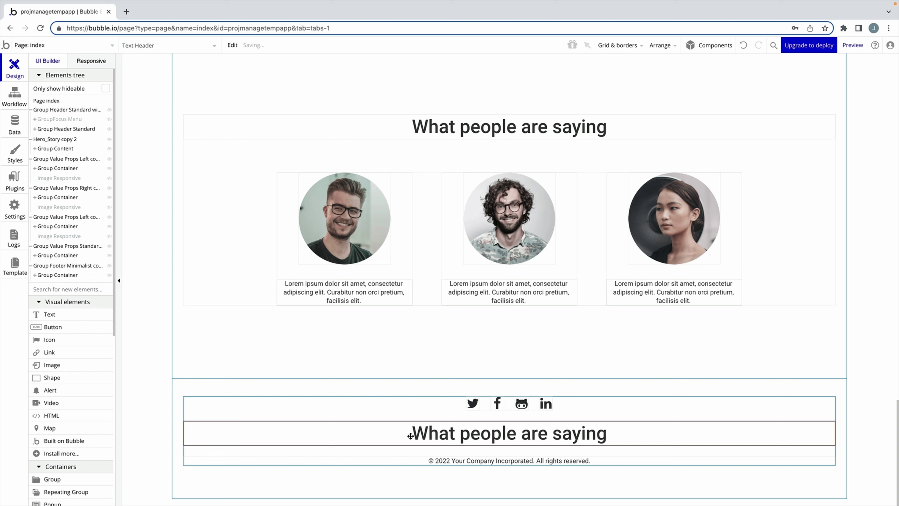
pyautogui.doubleClick(410, 435)
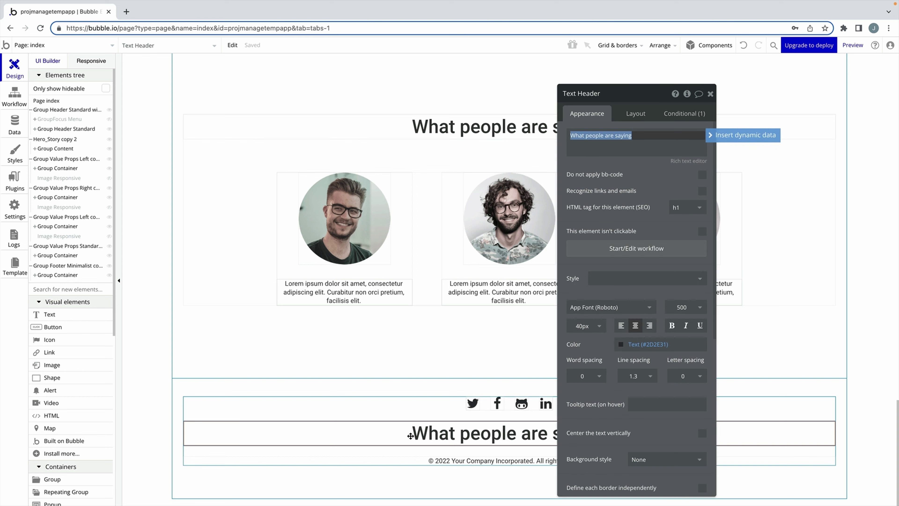
pyautogui.click(638, 115)
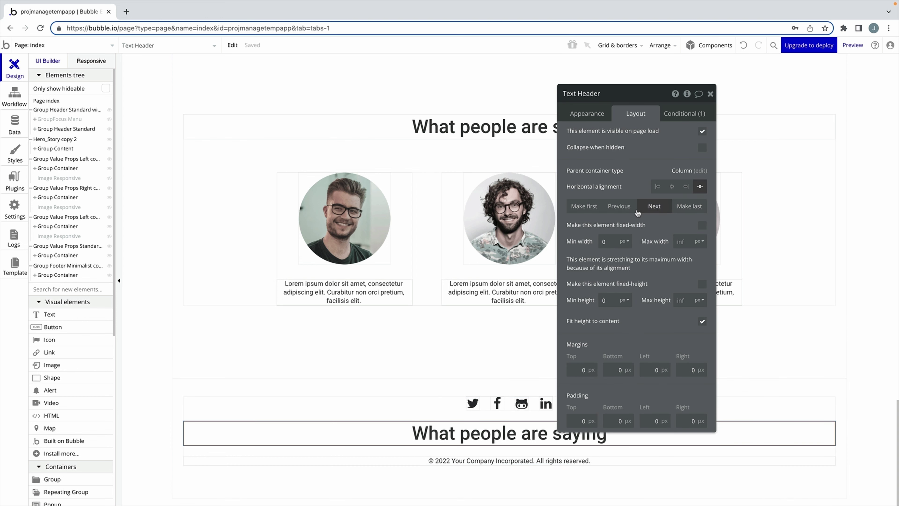
pyautogui.click(632, 206)
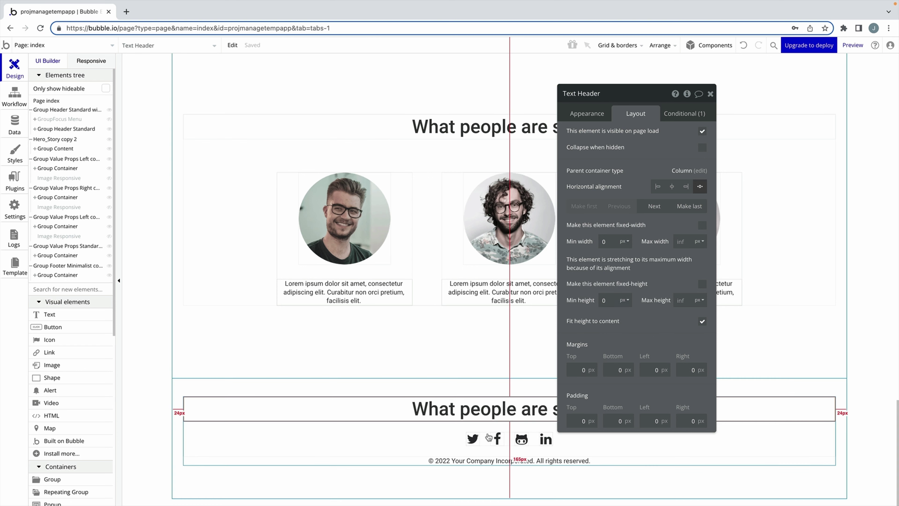
pyautogui.click(447, 442)
pyautogui.click(488, 441)
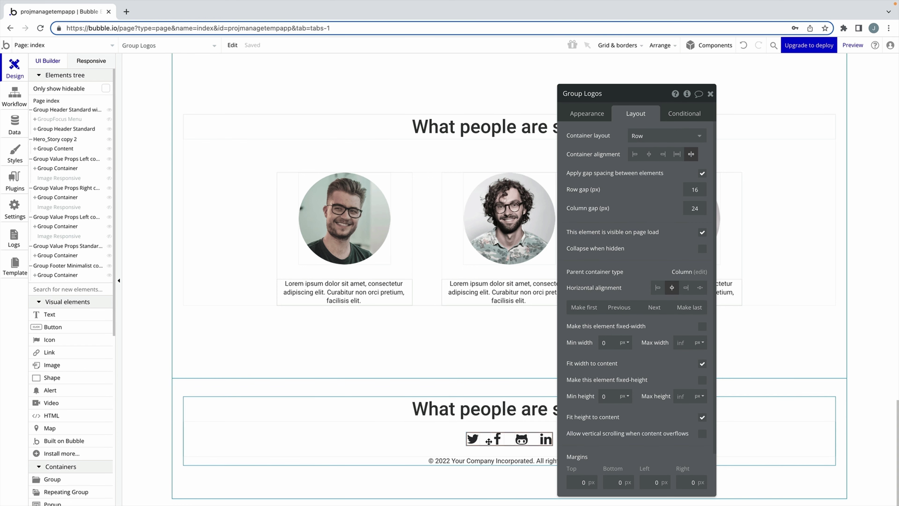
# Reword the footer heading to 'Explore the app now.' and the copyright line to the app tagline.
pyautogui.doubleClick(488, 411)
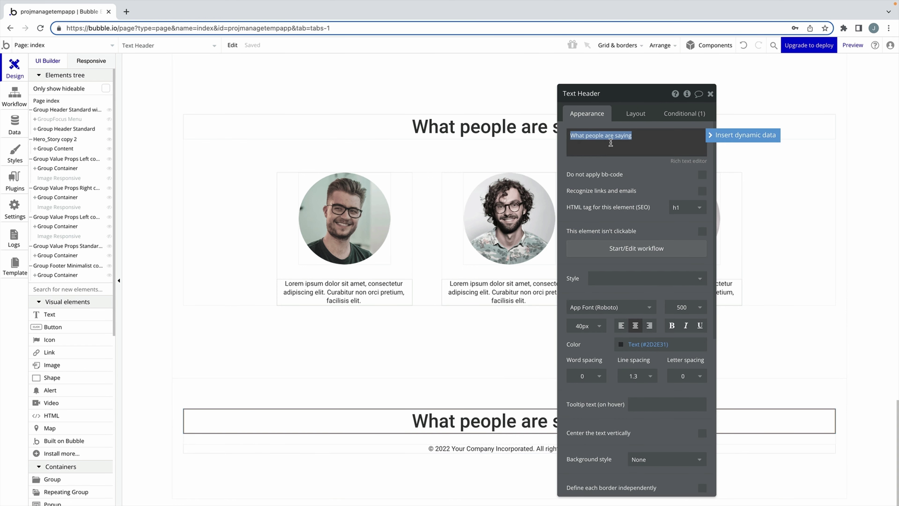
pyautogui.write('Explore the app now.')
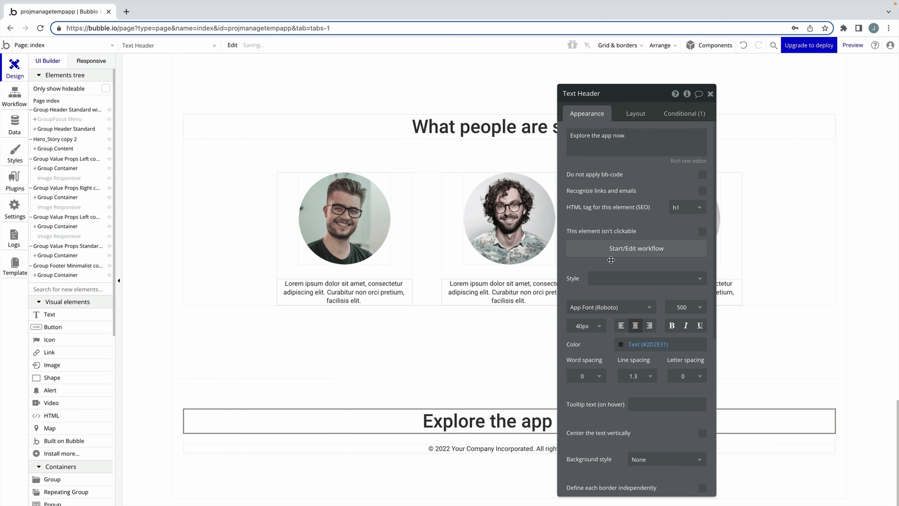
pyautogui.doubleClick(492, 448)
pyautogui.write('The only project management app you wi')
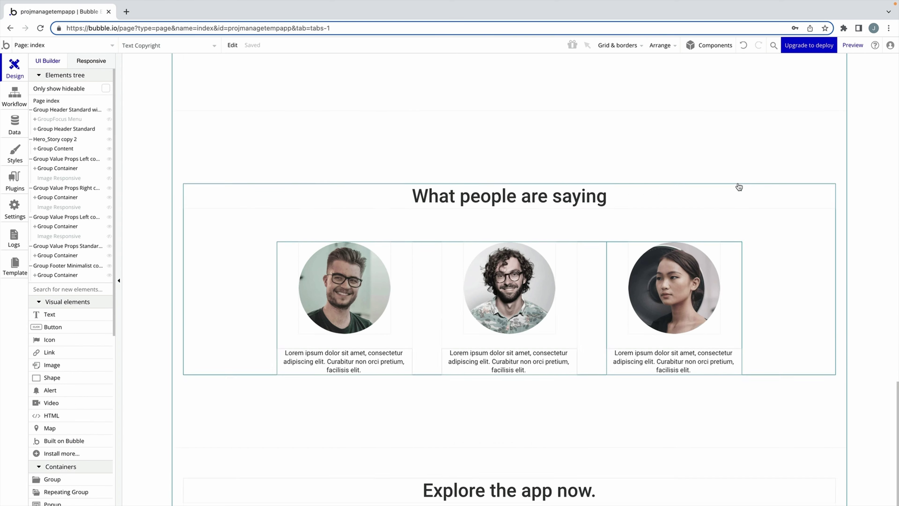
# Paste the Log in and Sign up button group into the footer, centred horizontally.
pyautogui.scroll(15, 739, 186)
pyautogui.click(785, 67)
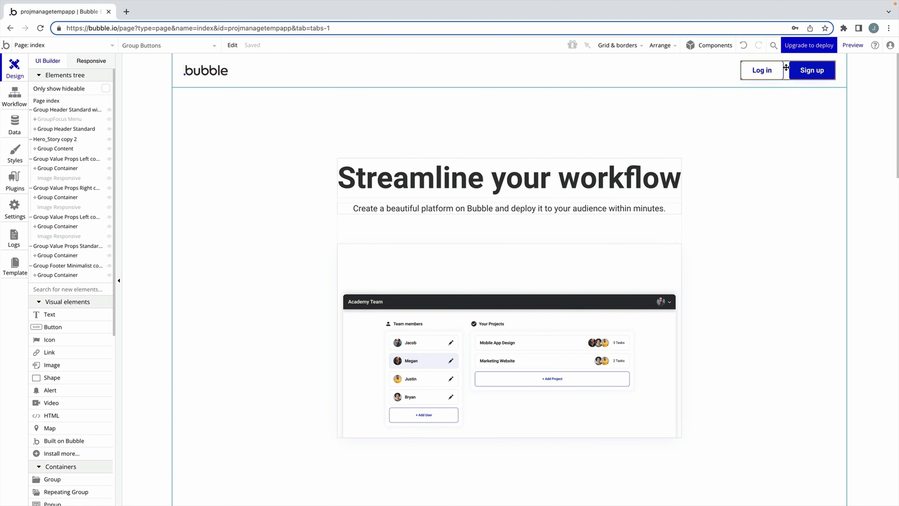
pyautogui.scroll(-10, 694, 222)
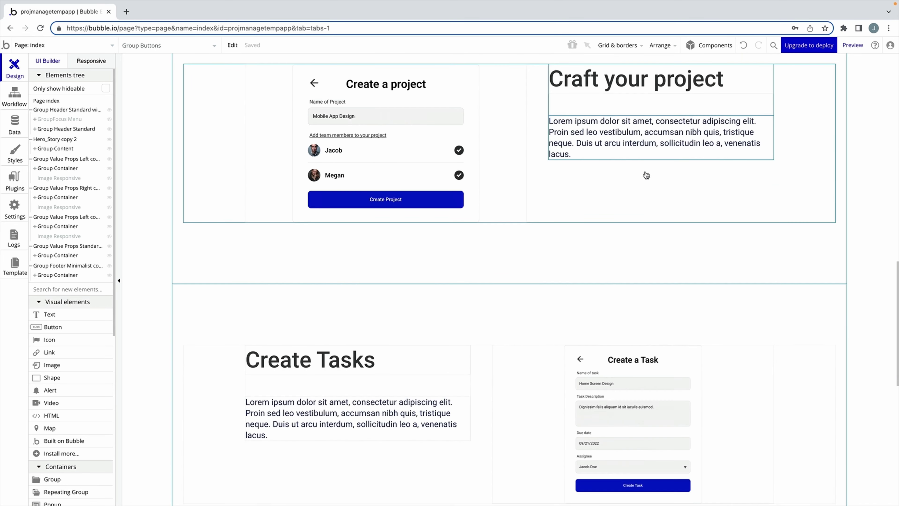
pyautogui.scroll(-10, 637, 198)
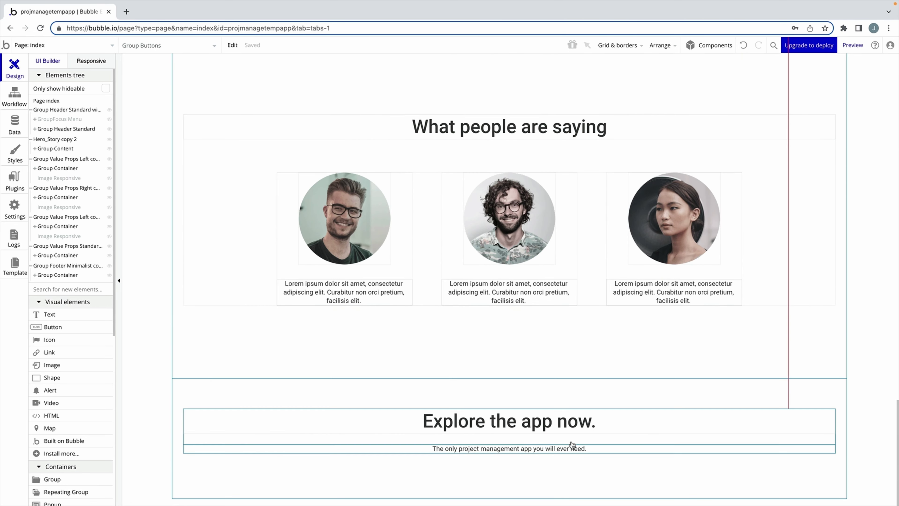
pyautogui.hotkey('ctrl', 'v')
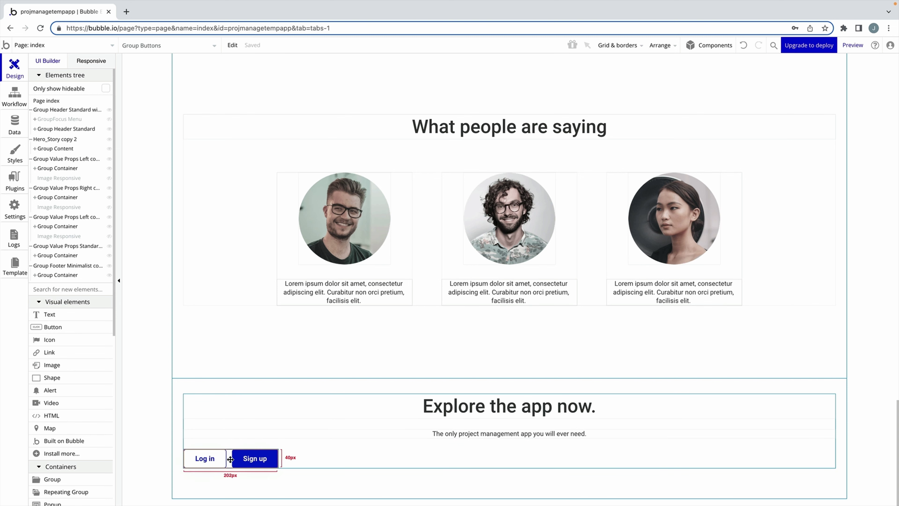
pyautogui.doubleClick(228, 459)
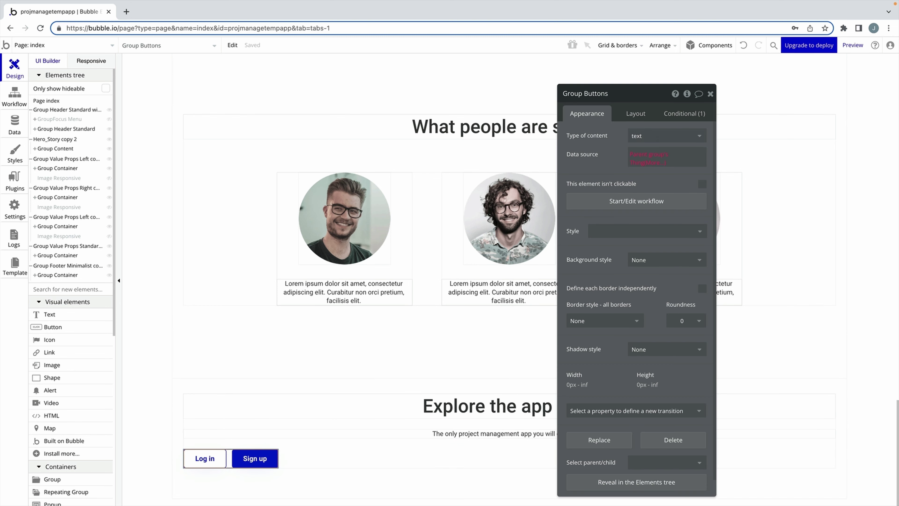
pyautogui.click(635, 113)
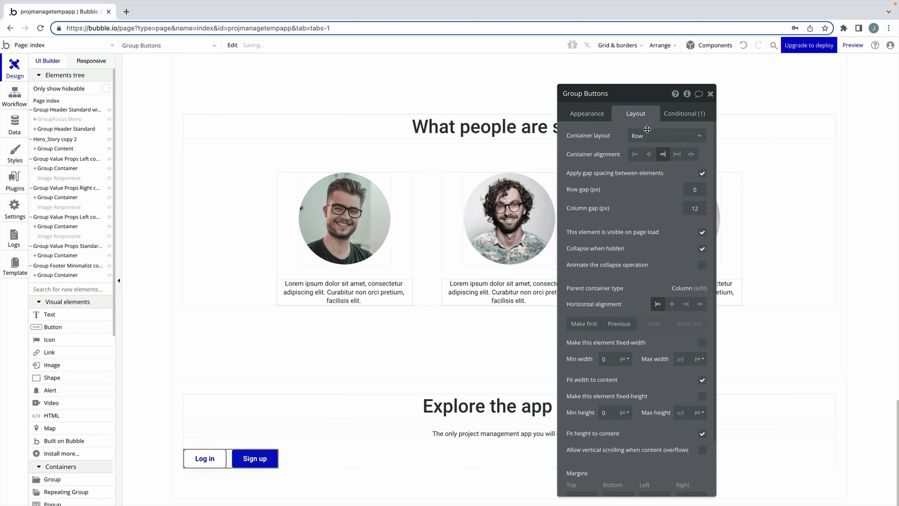
pyautogui.click(671, 304)
pyautogui.click(710, 94)
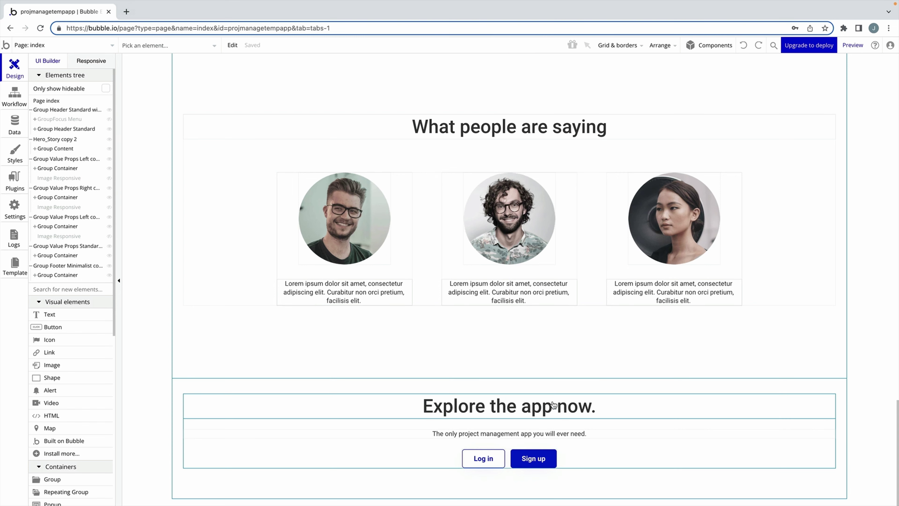
# Paste the 'Explore the app now.' heading into the page header.
pyautogui.doubleClick(554, 409)
pyautogui.scroll(20, 513, 364)
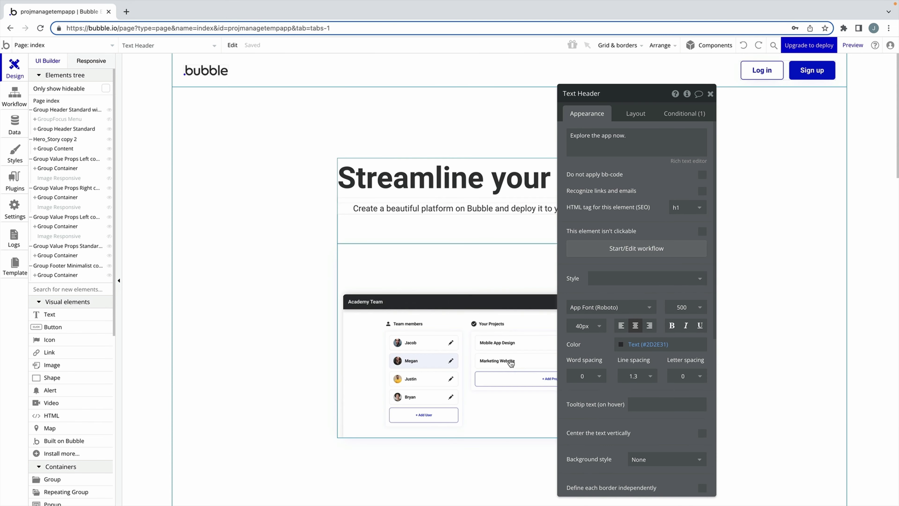
pyautogui.click(440, 73)
pyautogui.hotkey('ctrl', 'v')
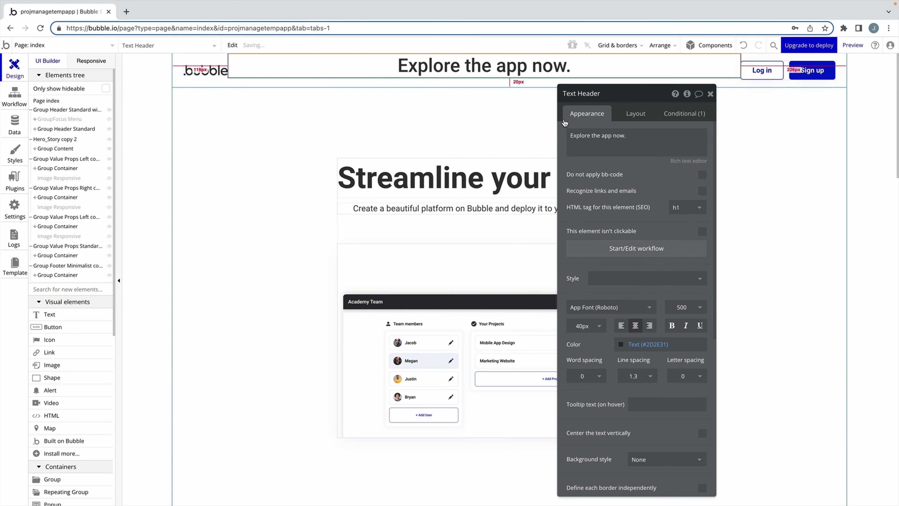
# Change the header text to 'Your First App' at 28px font size, weight 600.
pyautogui.tripleClick(590, 137)
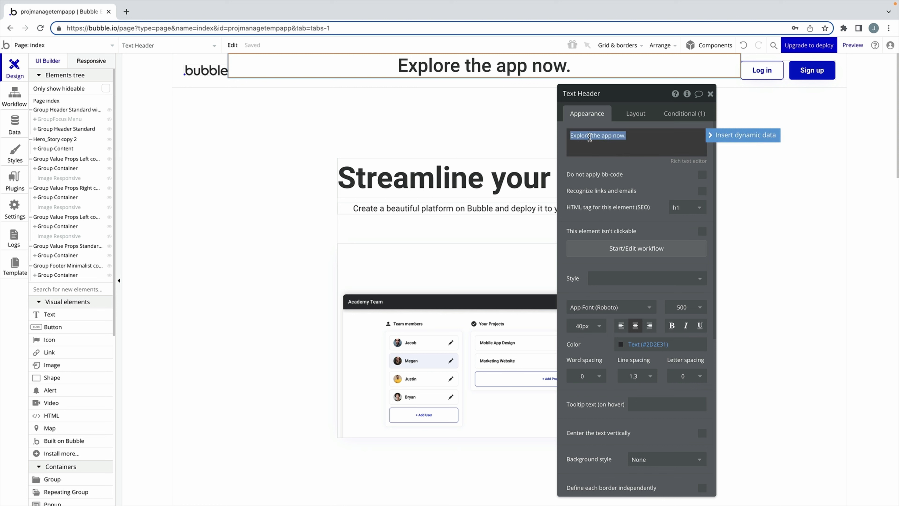
pyautogui.write('Your First App')
pyautogui.click(598, 161)
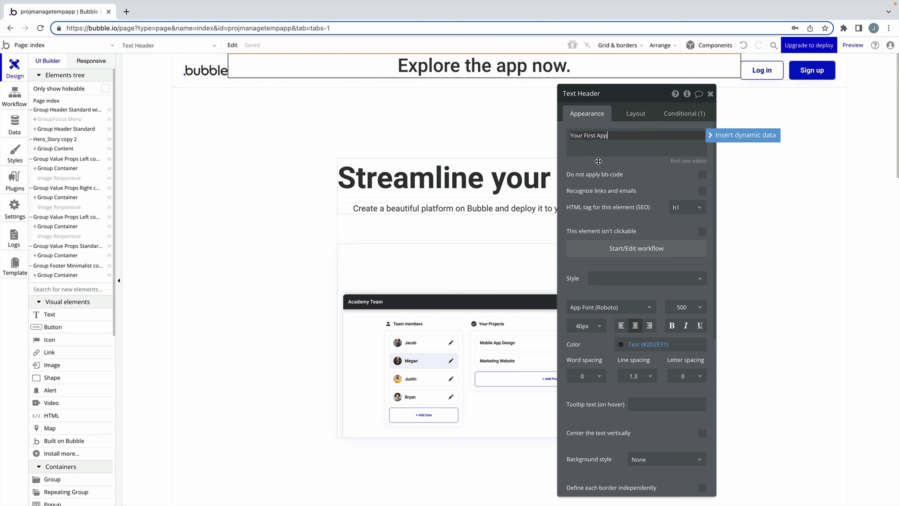
pyautogui.click(586, 324)
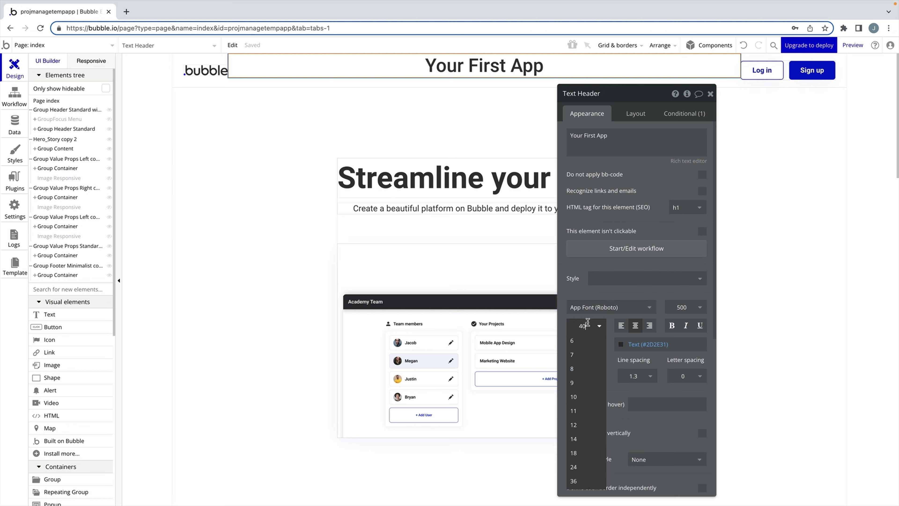
pyautogui.click(588, 323)
pyautogui.press('Return')
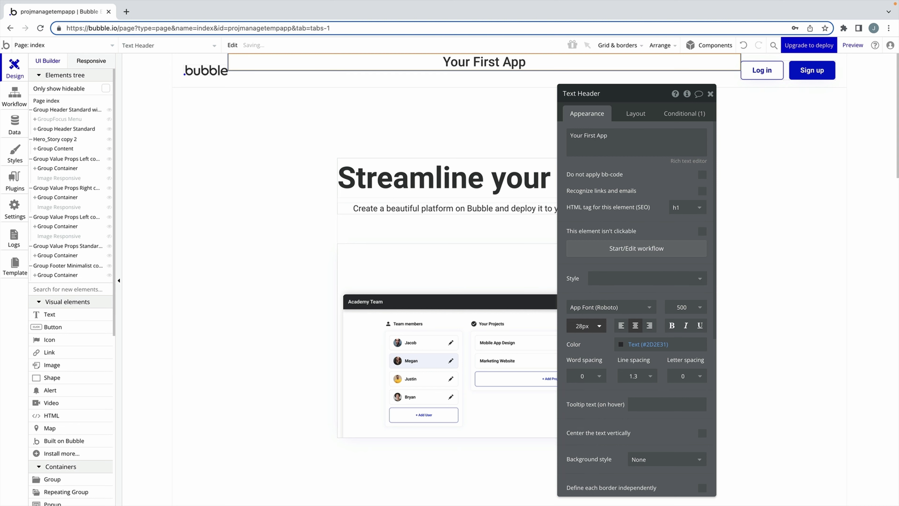
pyautogui.click(683, 306)
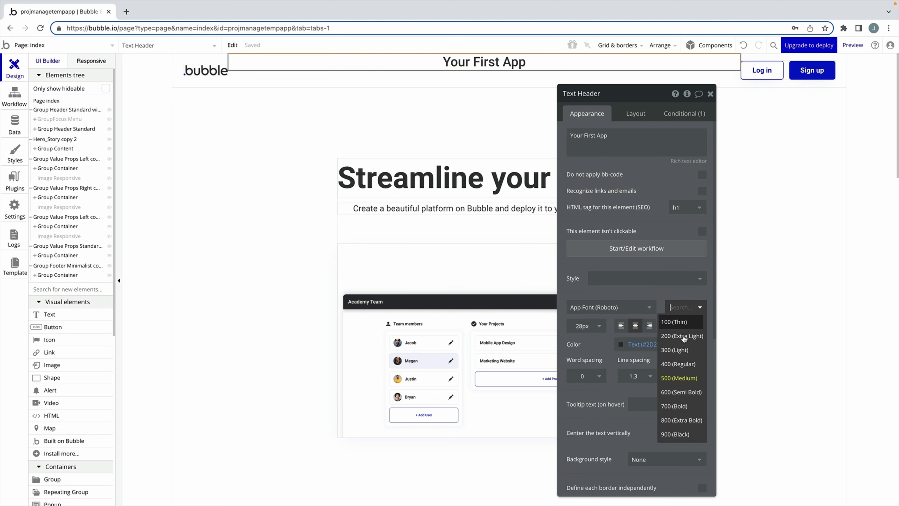
pyautogui.click(686, 389)
# Make the title fit its content width, centre it vertically, and delete the logo image.
pyautogui.click(636, 114)
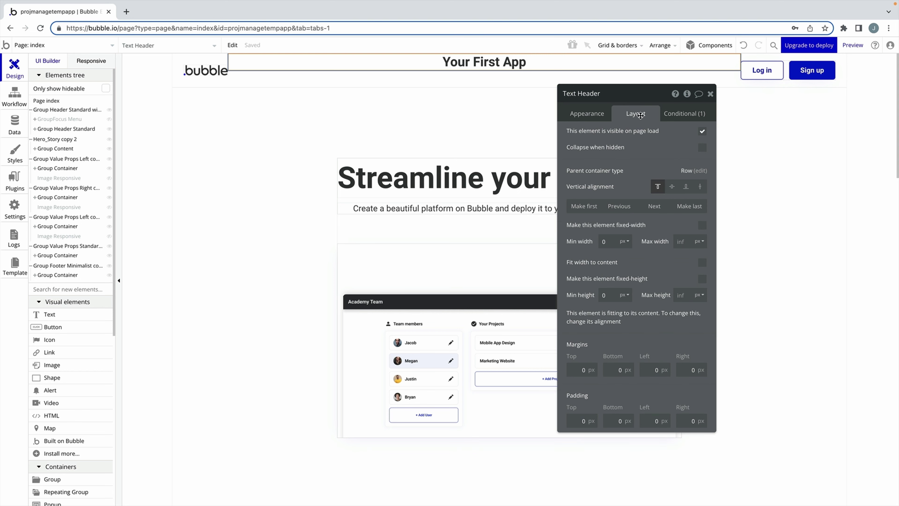
pyautogui.click(700, 262)
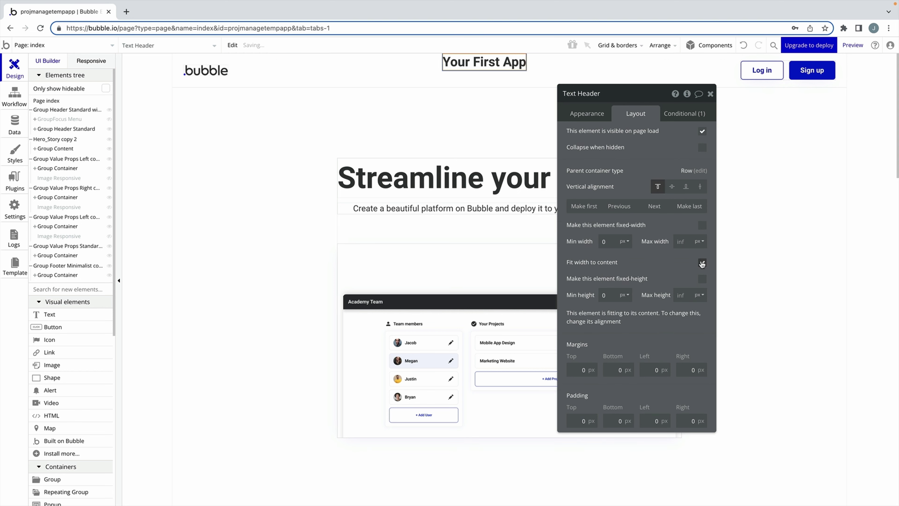
pyautogui.click(671, 186)
pyautogui.click(200, 70)
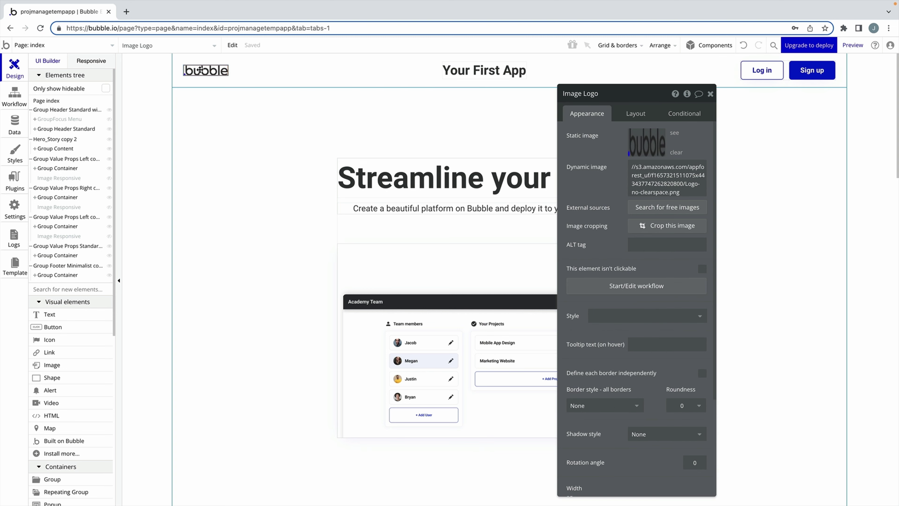
pyautogui.press('Delete')
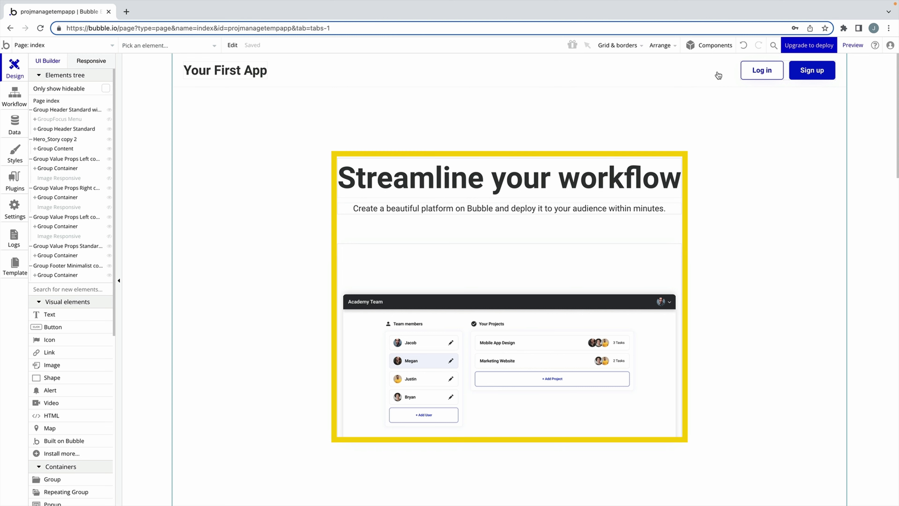
# Paste a Sign up button under the hero text with 200 px minimum width, centred horizontally.
pyautogui.doubleClick(812, 70)
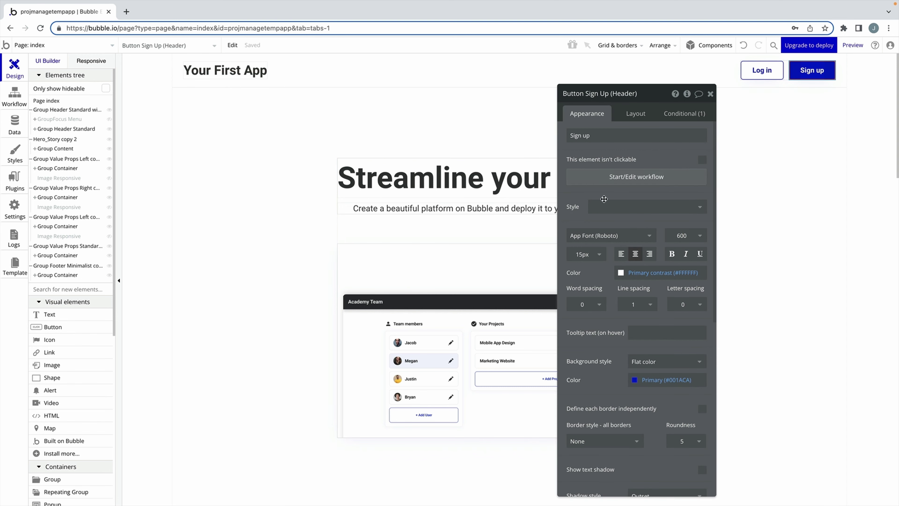
pyautogui.hotkey('ctrl', 'v')
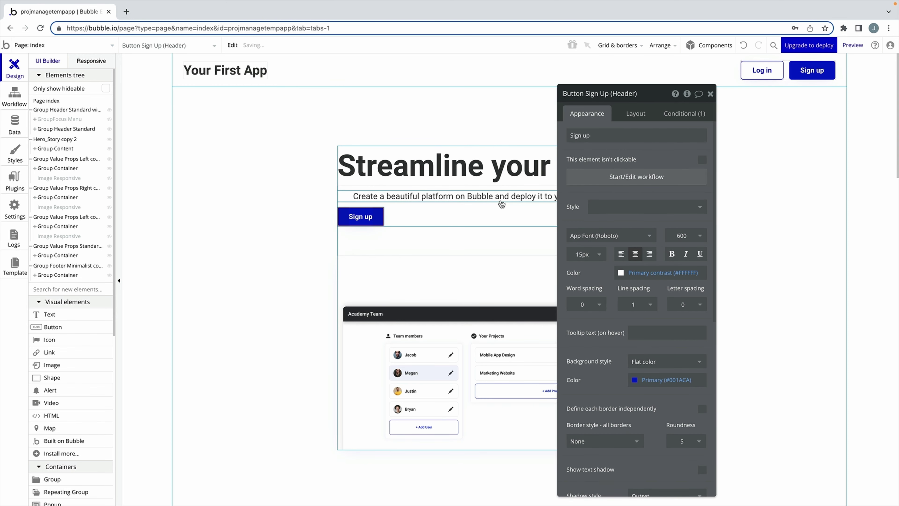
pyautogui.click(633, 113)
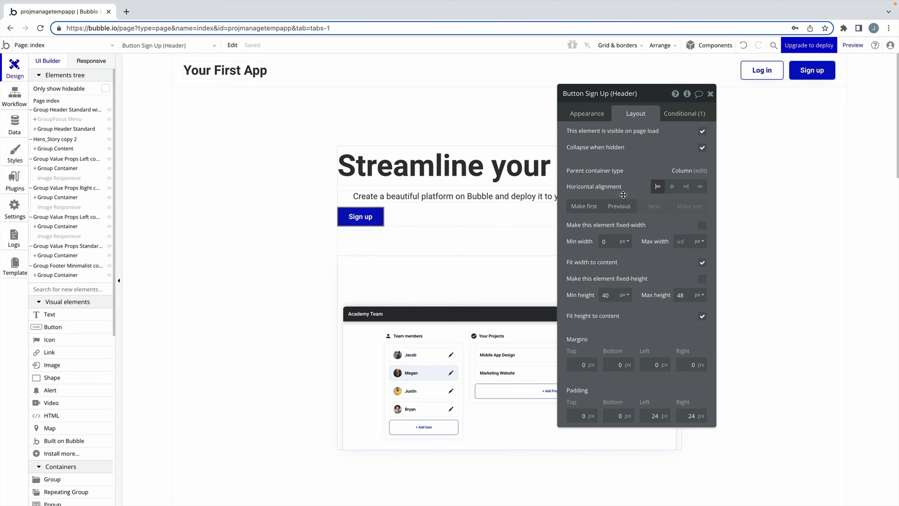
pyautogui.click(606, 241)
pyautogui.write('20')
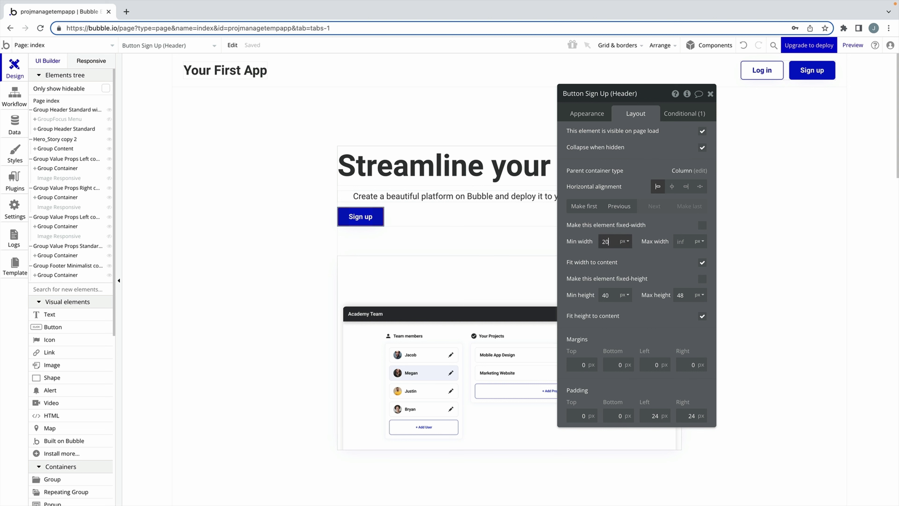
pyautogui.write('0')
pyautogui.click(672, 186)
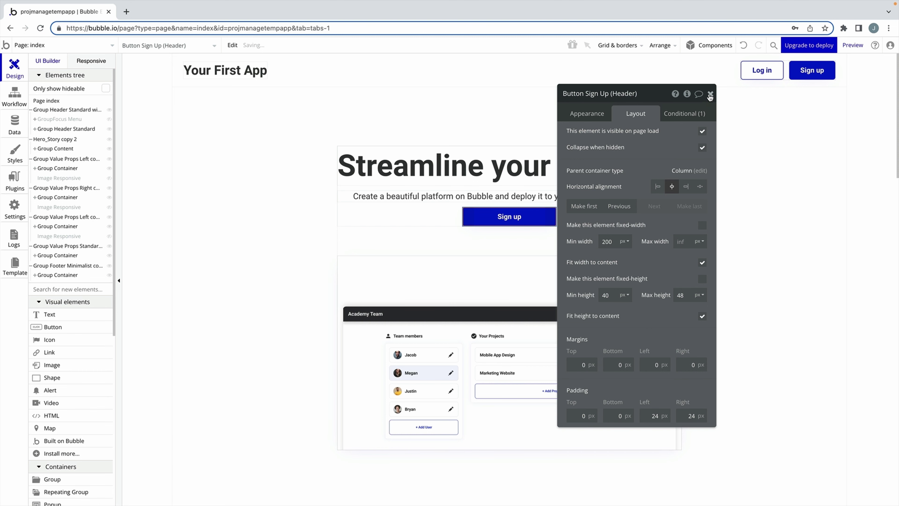
pyautogui.click(710, 94)
pyautogui.scroll(-4, 158, 180)
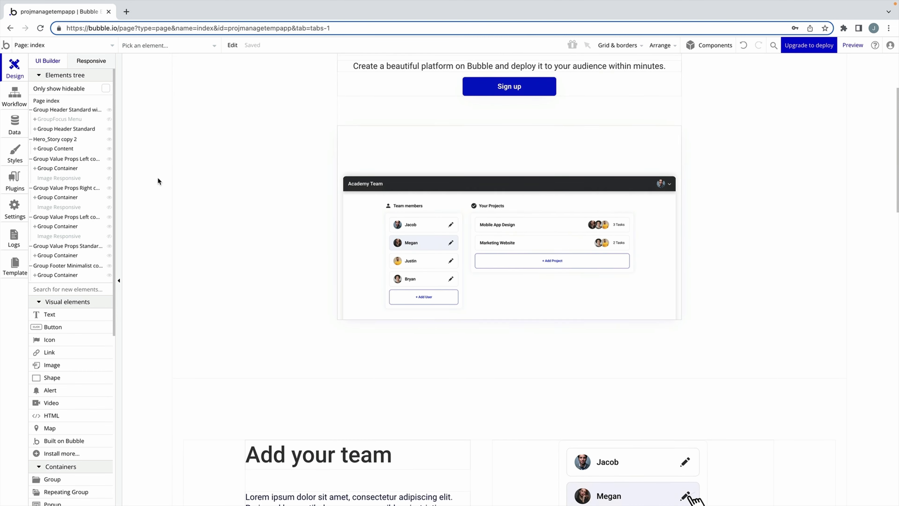
# Draw a new group below the dashboard image with a Column container layout.
pyautogui.scroll(-3, 66, 298)
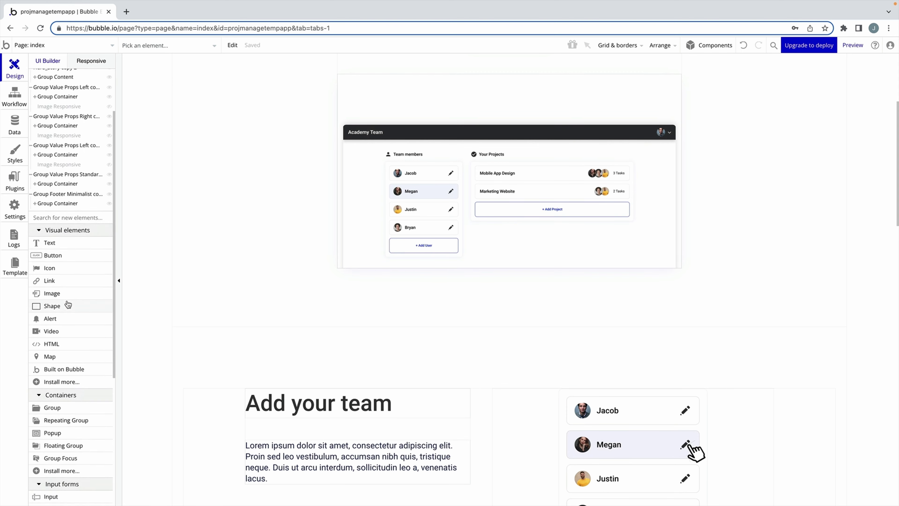
pyautogui.scroll(-1, 67, 304)
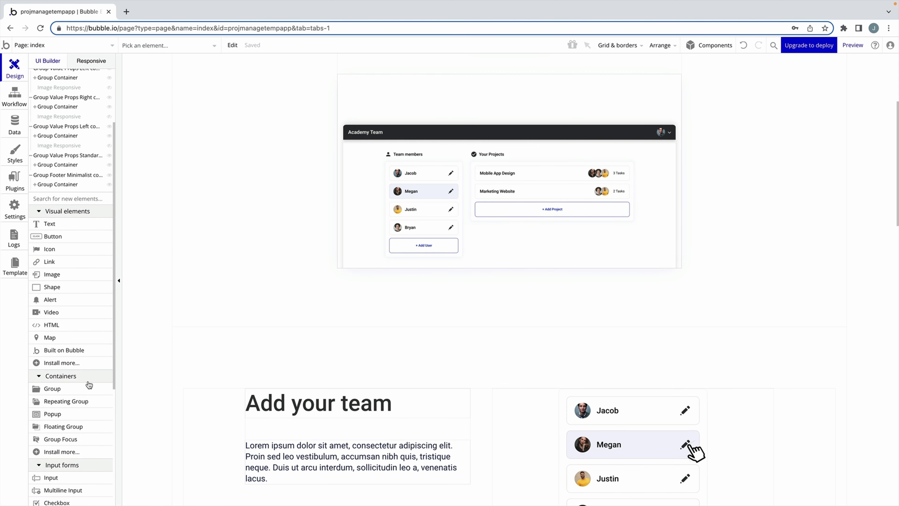
pyautogui.click(88, 386)
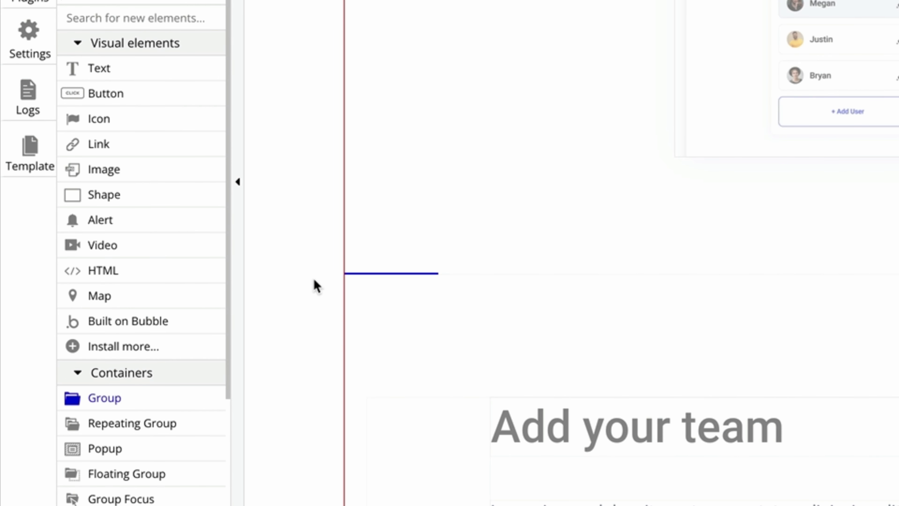
pyautogui.moveTo(314, 281); pyautogui.dragTo(892, 396)
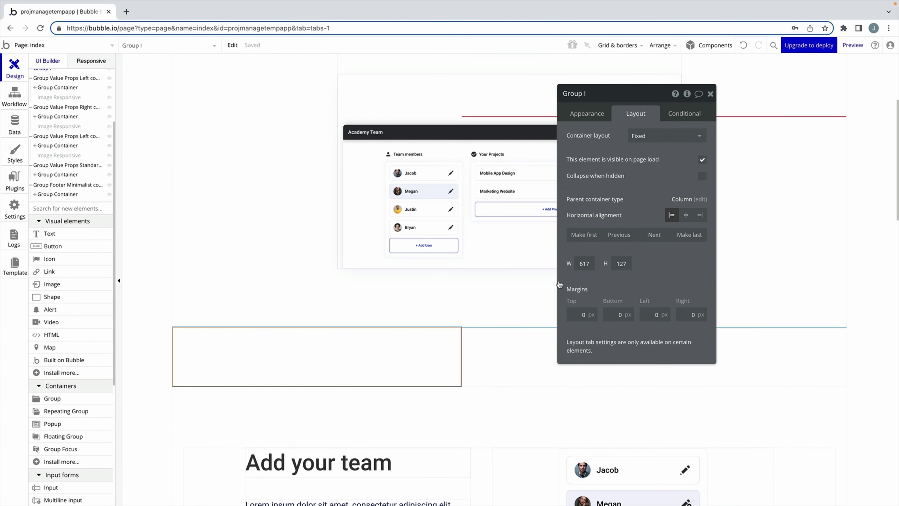
pyautogui.click(663, 136)
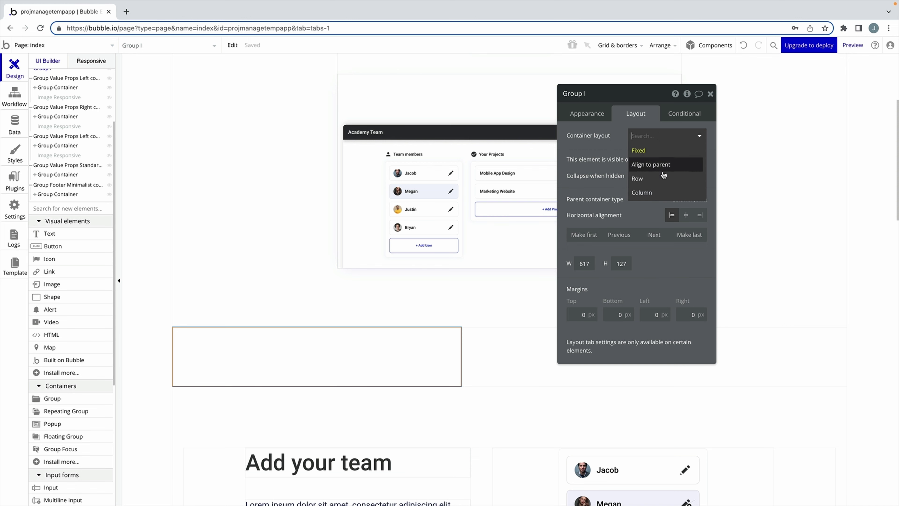
pyautogui.click(648, 192)
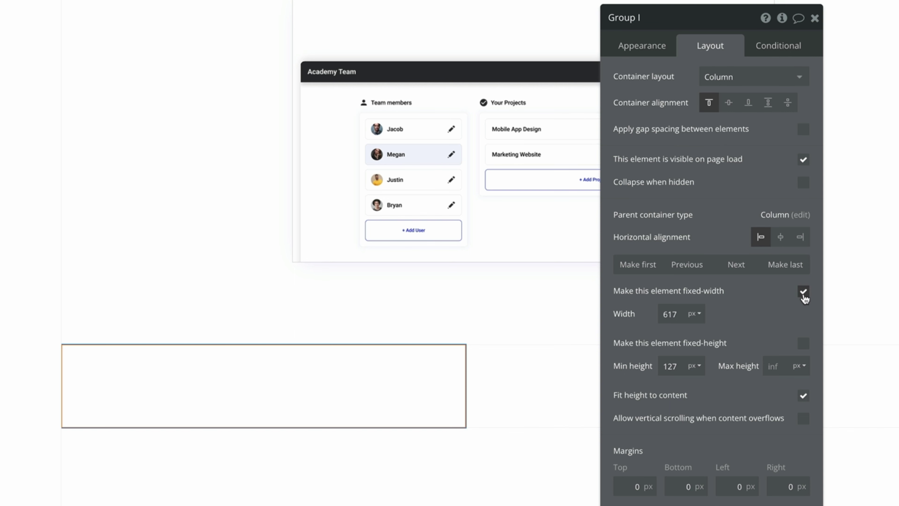
# Remove the group's fixed width and set minimum width 0 and minimum height 200.
pyautogui.click(802, 291)
pyautogui.doubleClick(670, 314)
pyautogui.write('0')
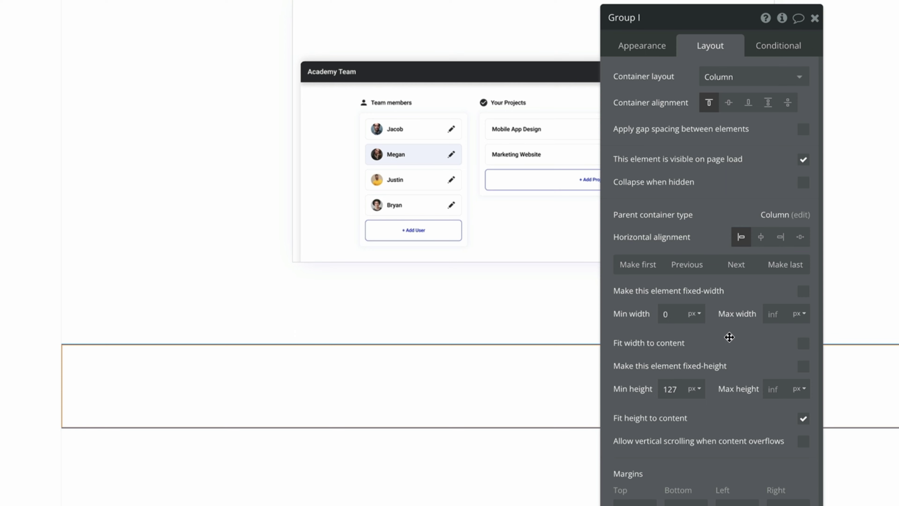
pyautogui.doubleClick(670, 389)
pyautogui.write('200')
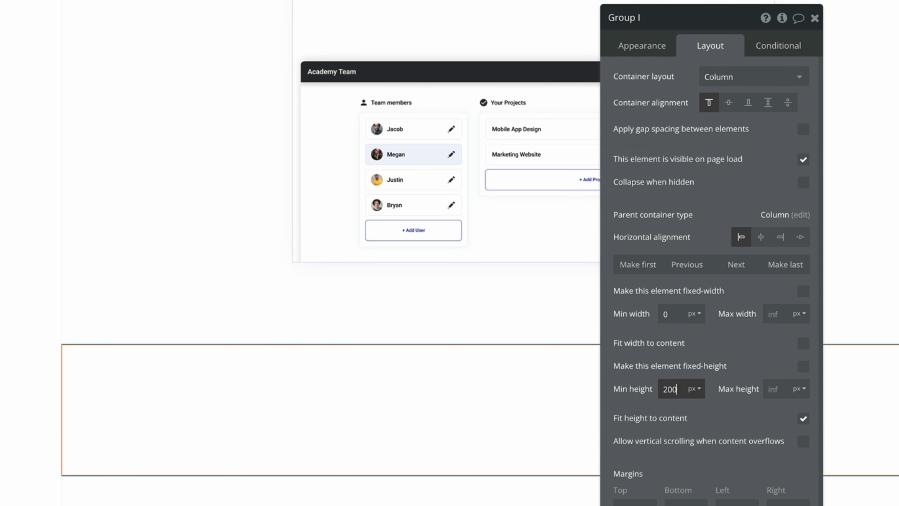
pyautogui.click(814, 18)
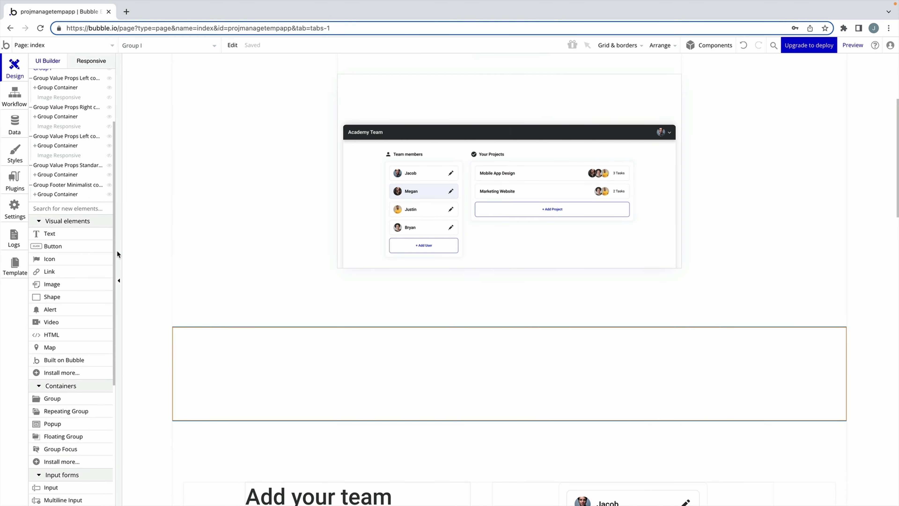
pyautogui.click(52, 283)
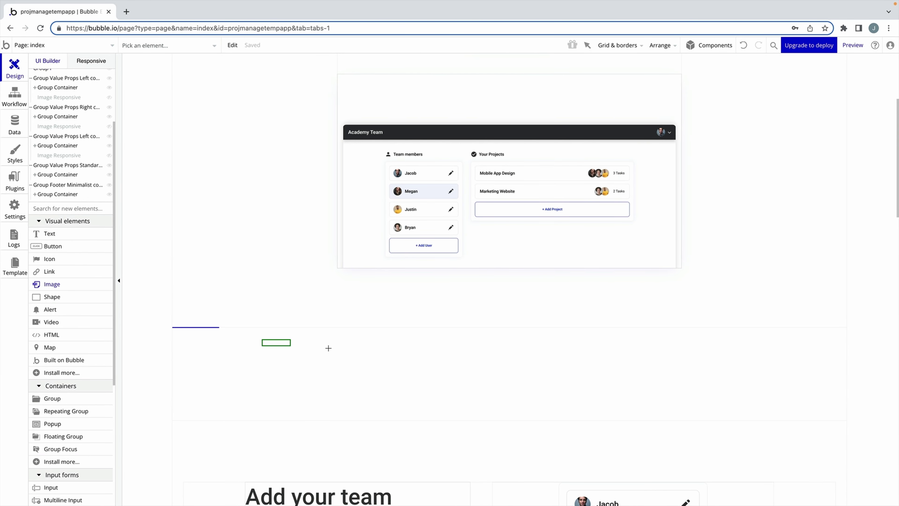
# Draw an image inside the new group and upload Brands.svg into it.
pyautogui.moveTo(329, 348); pyautogui.dragTo(764, 401)
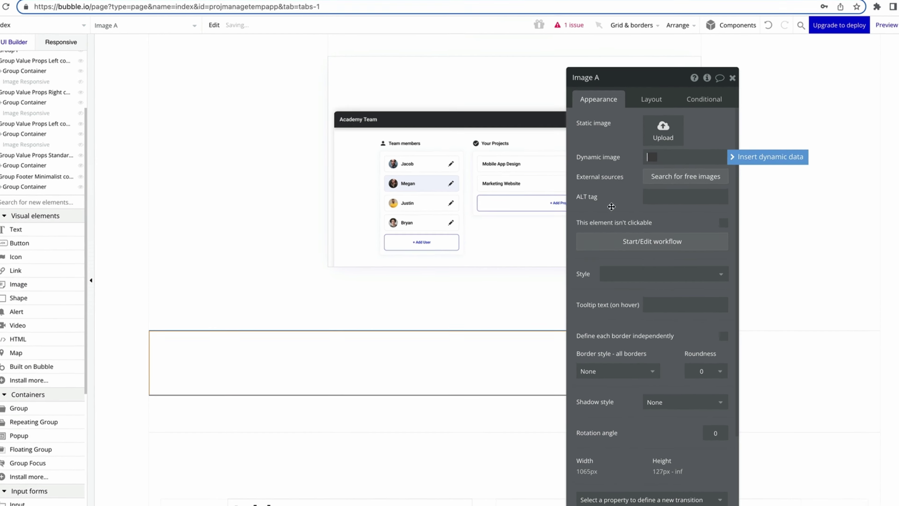
pyautogui.click(660, 133)
pyautogui.click(277, 201)
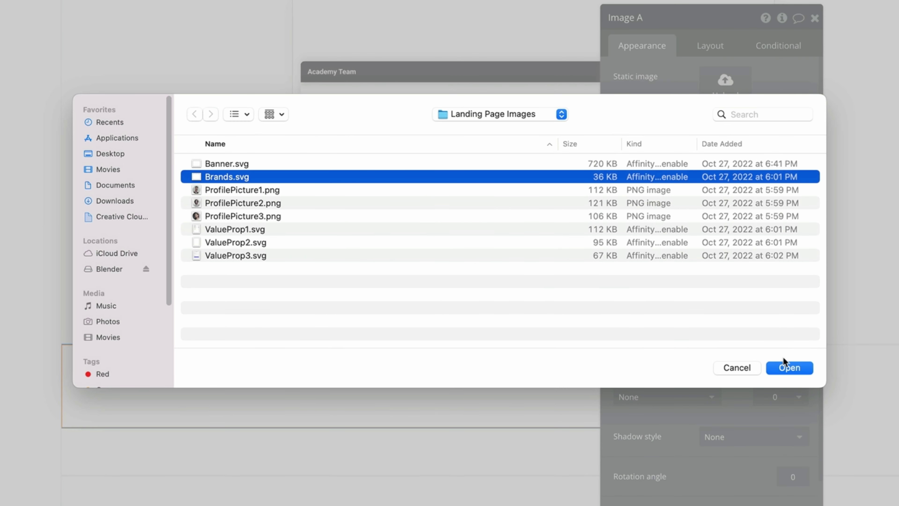
pyautogui.click(786, 367)
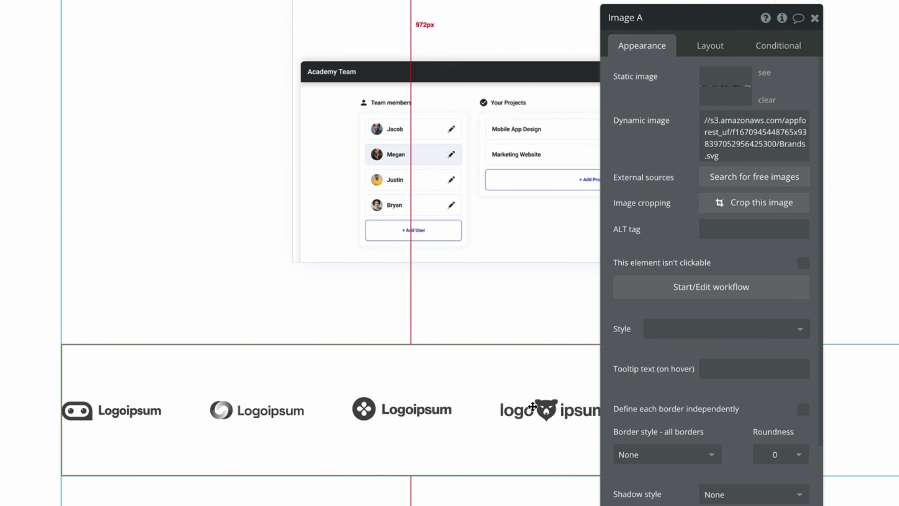
# Remove the image's fixed width and set minimum width 0 and maximum width 1200.
pyautogui.click(721, 41)
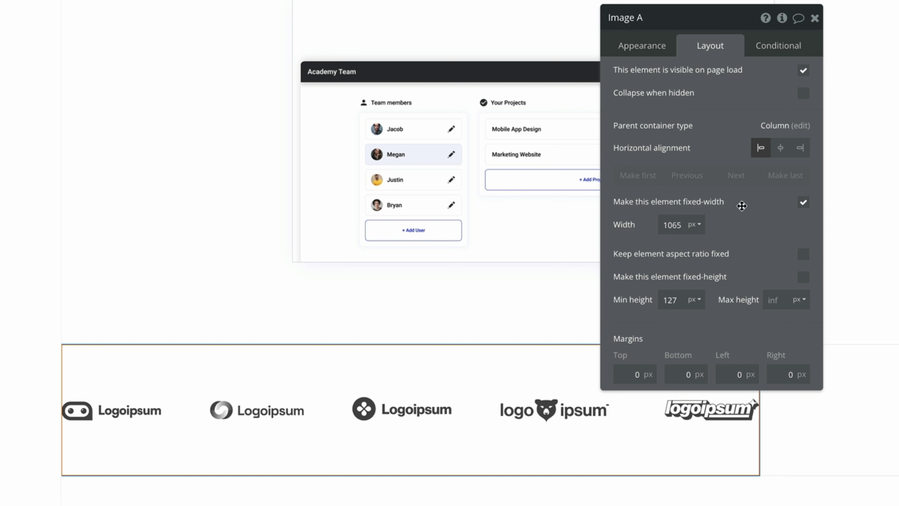
pyautogui.click(802, 202)
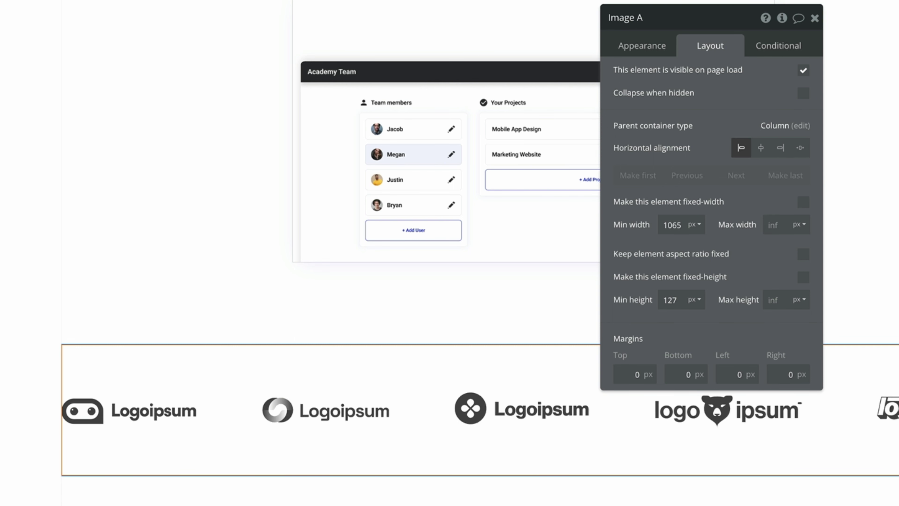
pyautogui.doubleClick(676, 224)
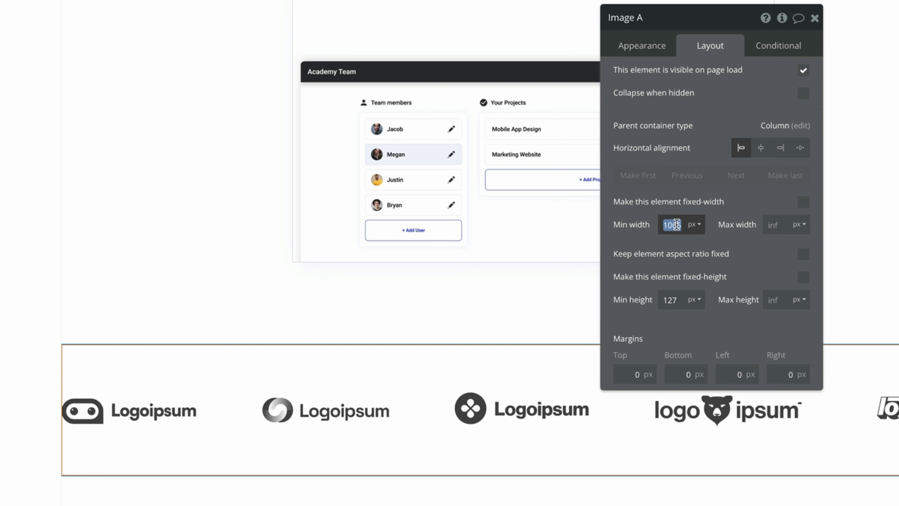
pyautogui.press('BackSpace')
pyautogui.moveTo(701, 244); pyautogui.dragTo(701, 244)
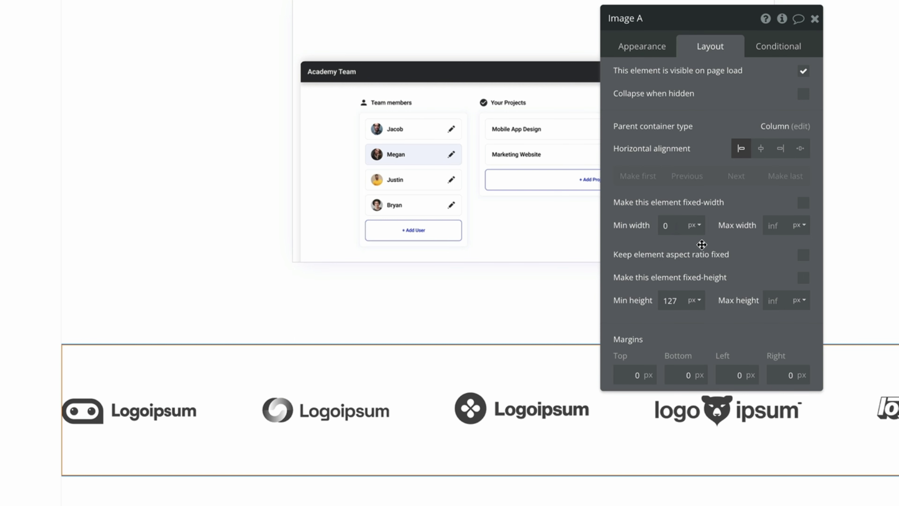
pyautogui.click(758, 226)
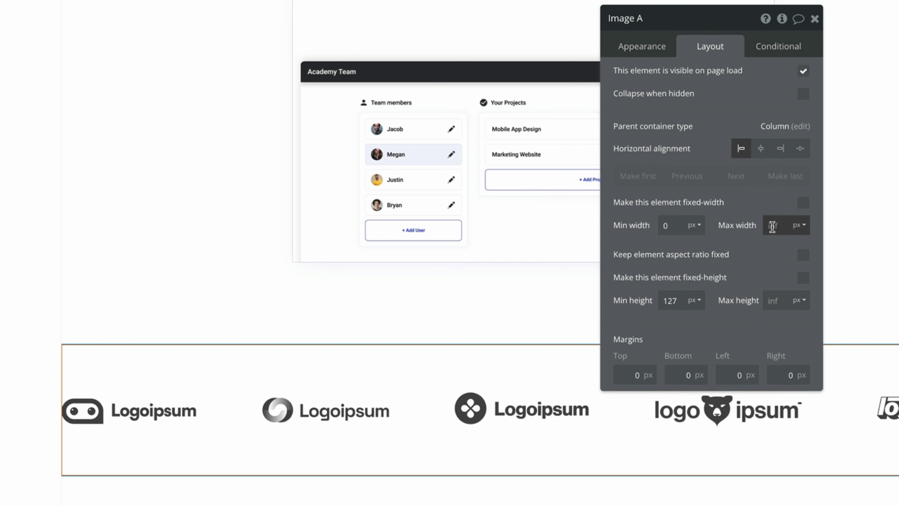
pyautogui.write('1200')
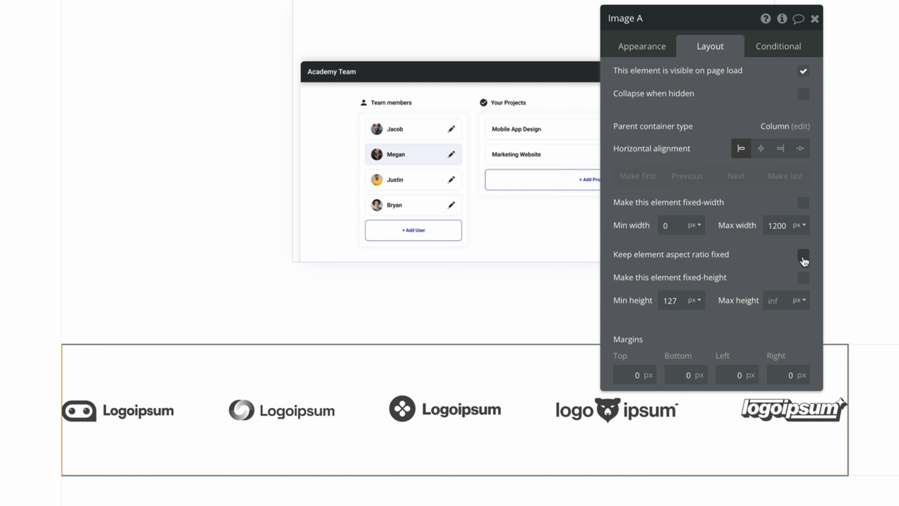
# Lock the logo image's aspect ratio and set it to 1193 by 45.
pyautogui.click(803, 255)
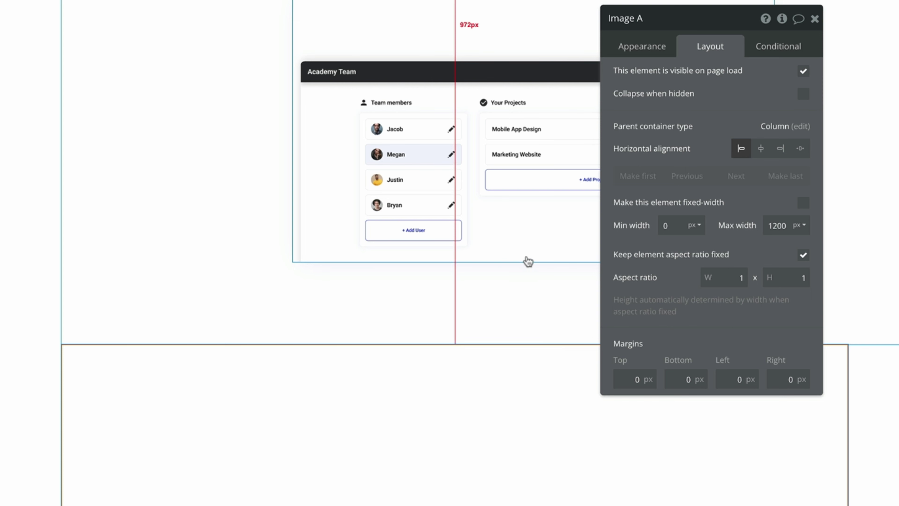
pyautogui.moveTo(706, 277); pyautogui.dragTo(743, 307)
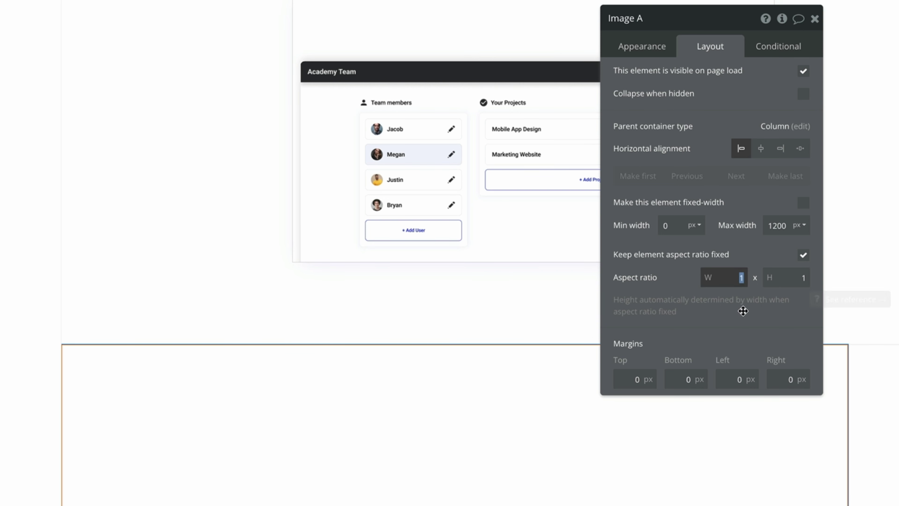
pyautogui.write('1193')
pyautogui.press('Tab')
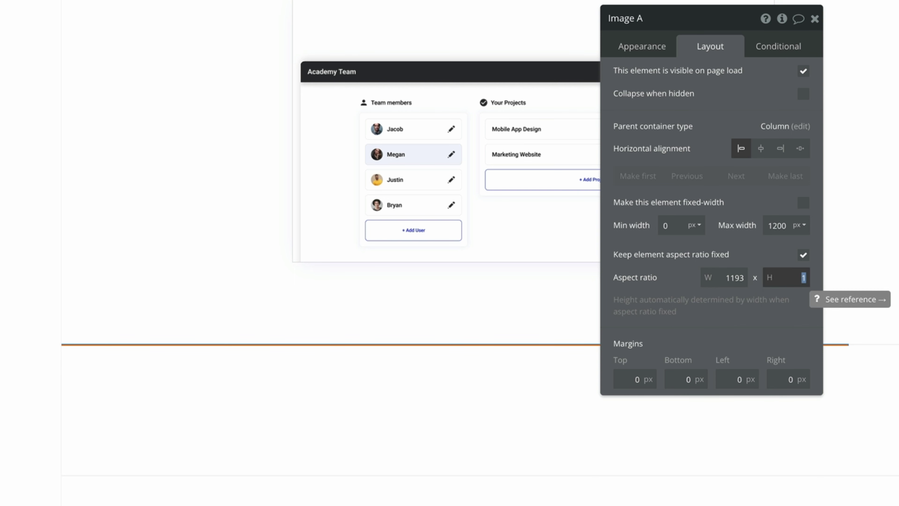
pyautogui.write('45')
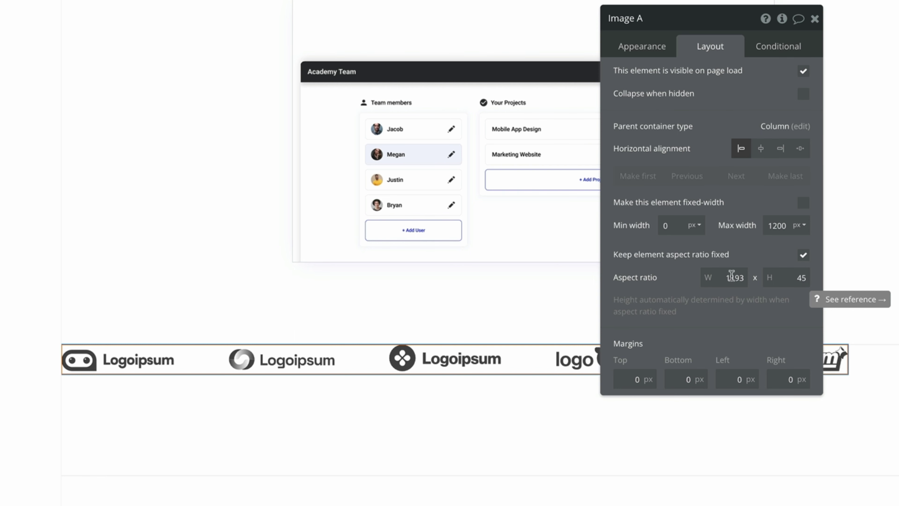
# Centre the logo strip horizontally and vertically in its group, and rename the group Group Brands.
pyautogui.click(761, 149)
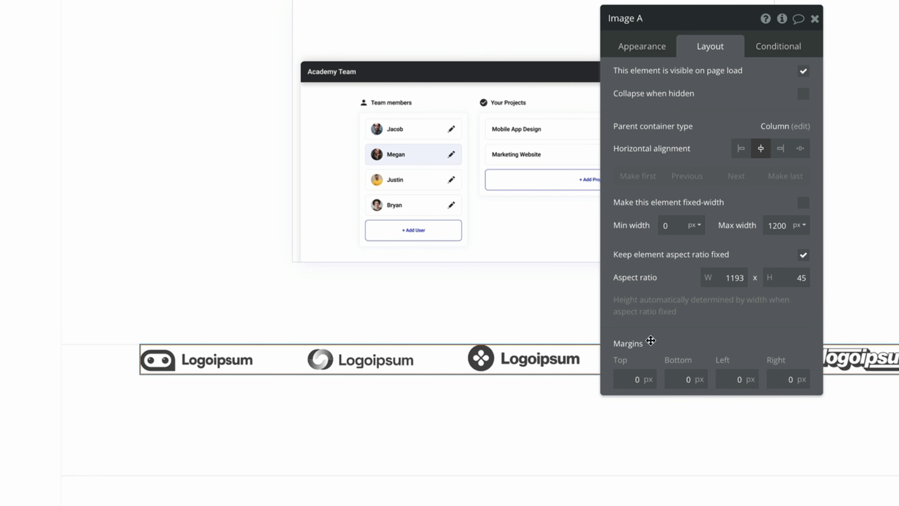
pyautogui.click(428, 438)
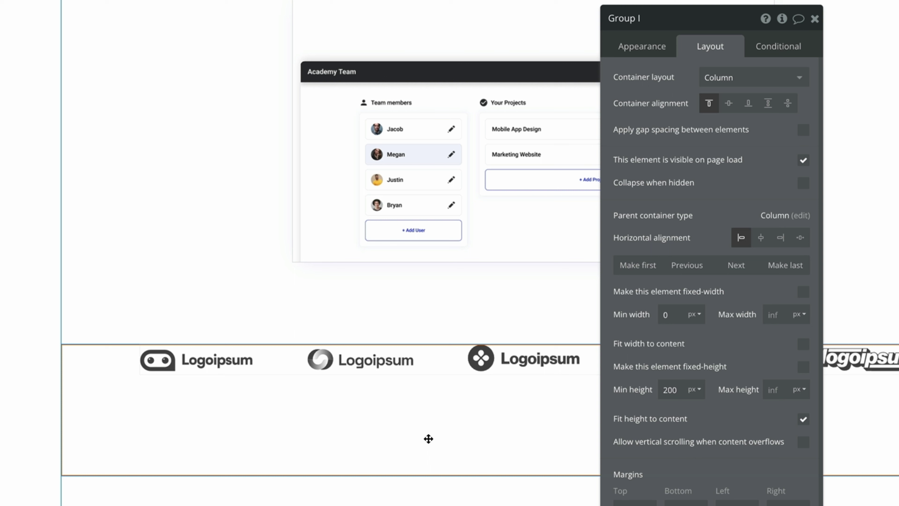
pyautogui.click(728, 104)
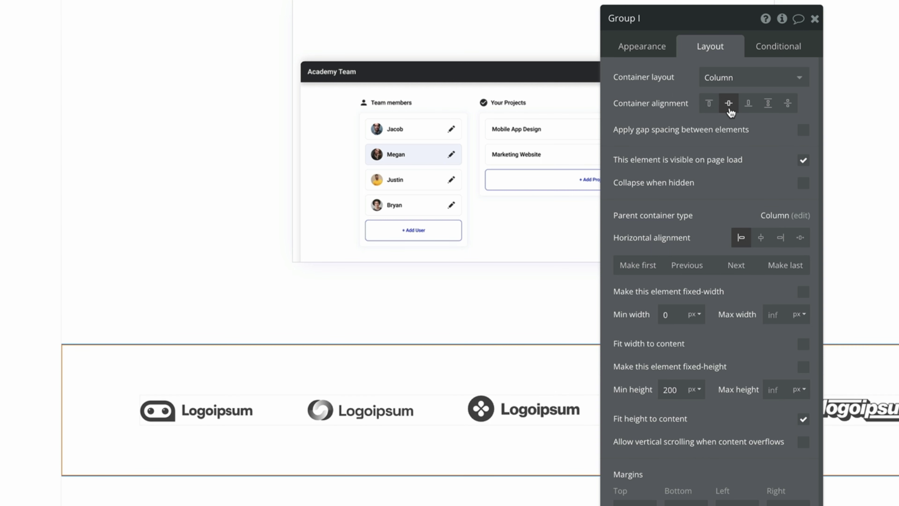
pyautogui.click(679, 26)
pyautogui.press('BackSpace')
pyautogui.write('Brands')
pyautogui.click(815, 18)
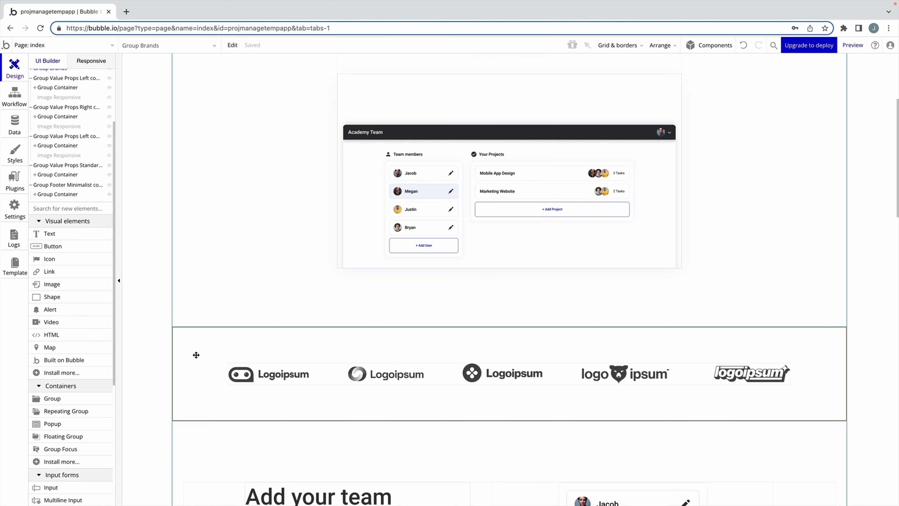
# Duplicate the logos row and swap its logos for a copied heading reading 'Explore Features'.
pyautogui.hotkey('ctrl', 'c')
pyautogui.hotkey('ctrl', 'v')
pyautogui.scroll(-5, 167, 354)
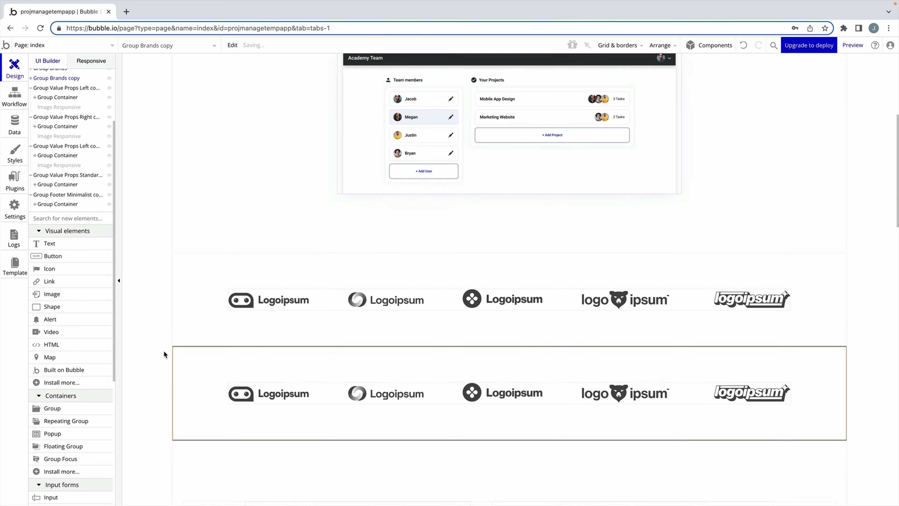
pyautogui.click(304, 418)
pyautogui.hotkey('ctrl', 'c')
pyautogui.click(296, 261)
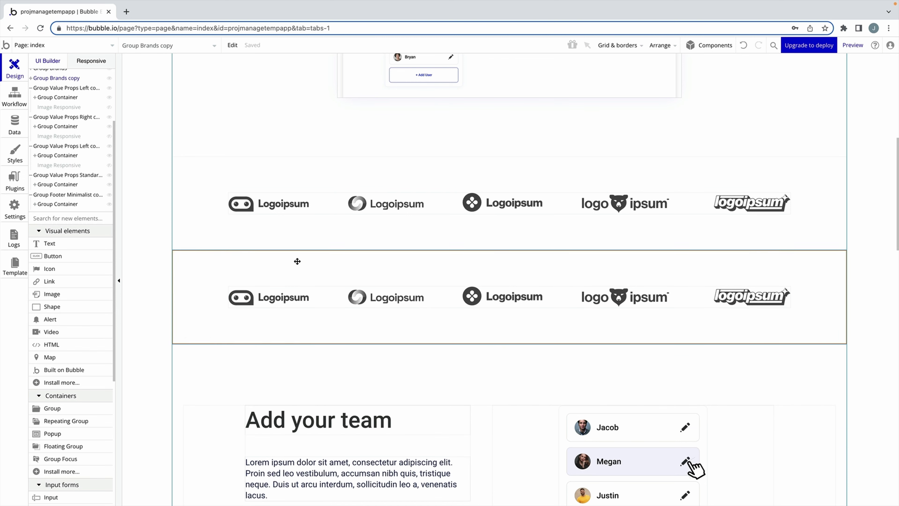
pyautogui.hotkey('ctrl', 'v')
pyautogui.click(311, 285)
pyautogui.press('Delete')
pyautogui.doubleClick(337, 295)
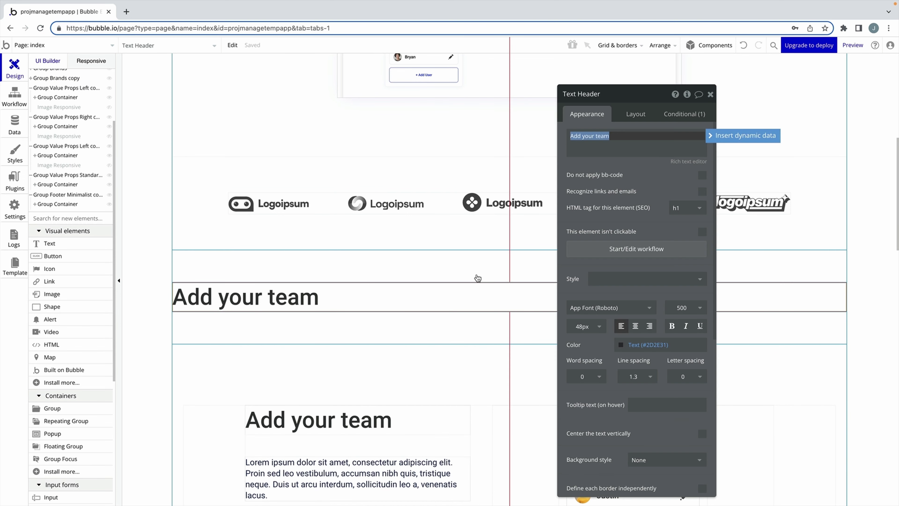
pyautogui.write('Explore Features')
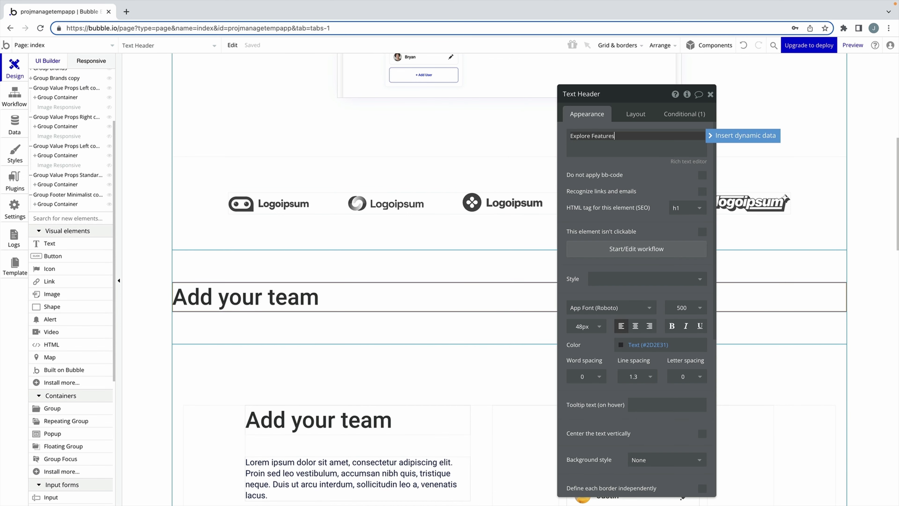
pyautogui.click(651, 111)
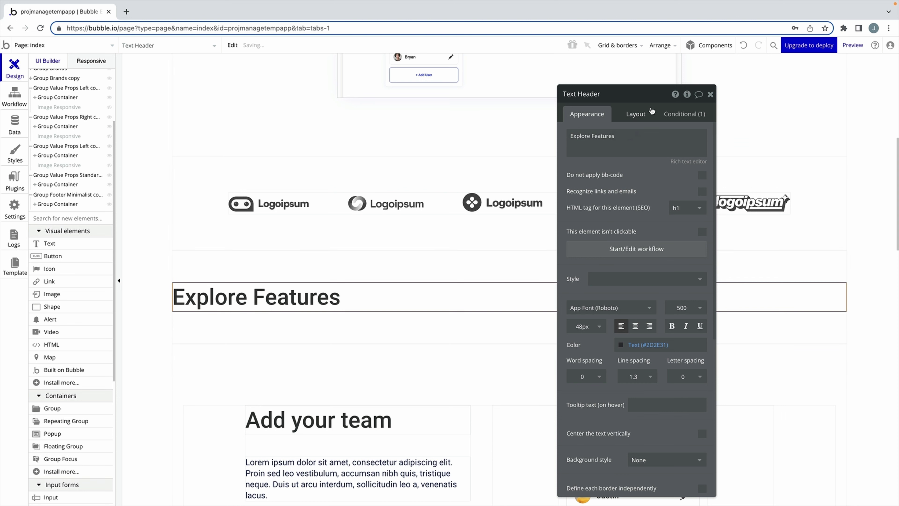
# Centre the Explore Features heading horizontally and make it fit its text width.
pyautogui.click(651, 110)
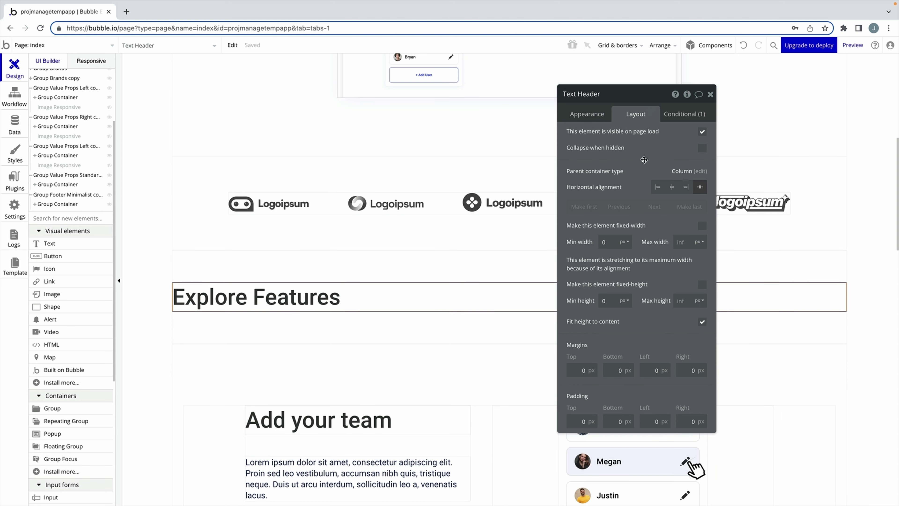
pyautogui.click(672, 187)
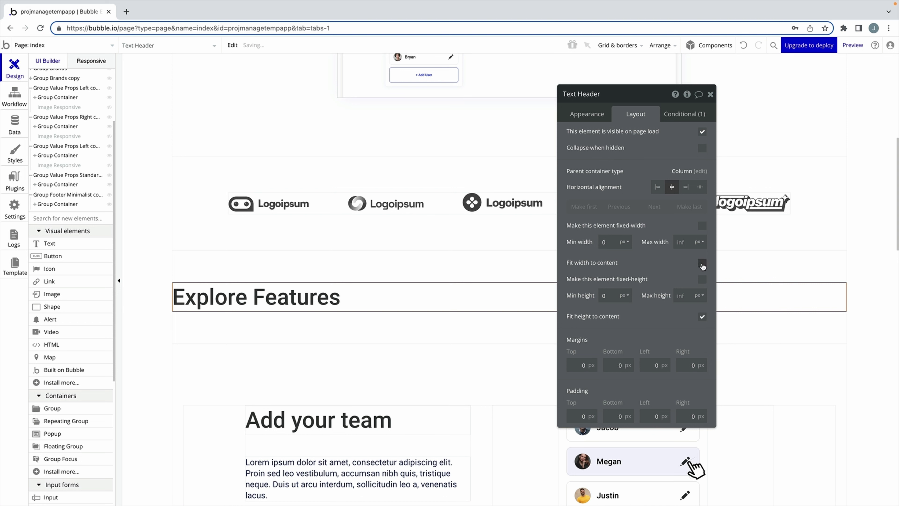
pyautogui.click(702, 263)
pyautogui.click(710, 95)
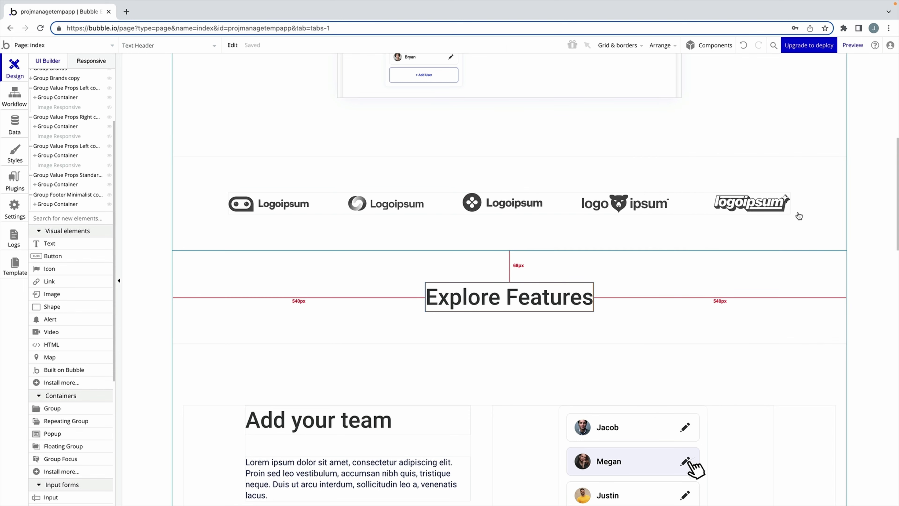
pyautogui.click(875, 252)
pyautogui.scroll(10, 870, 239)
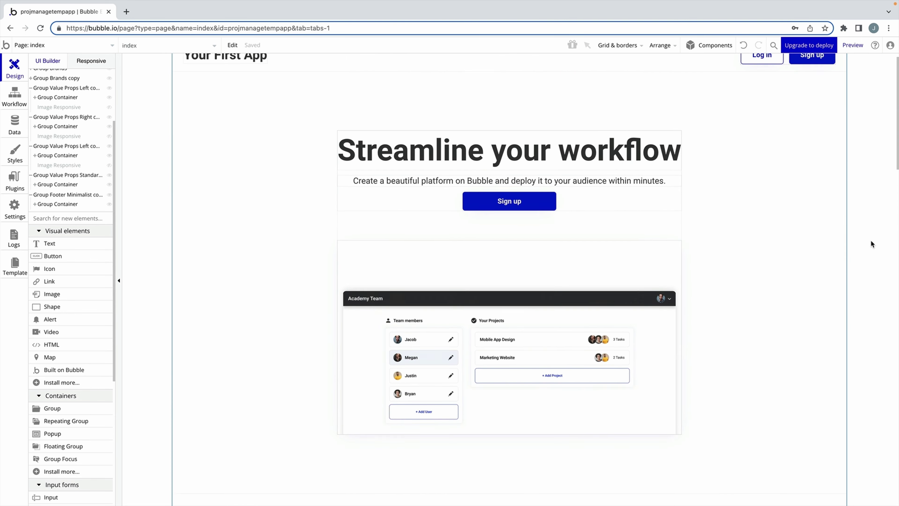
pyautogui.click(536, 328)
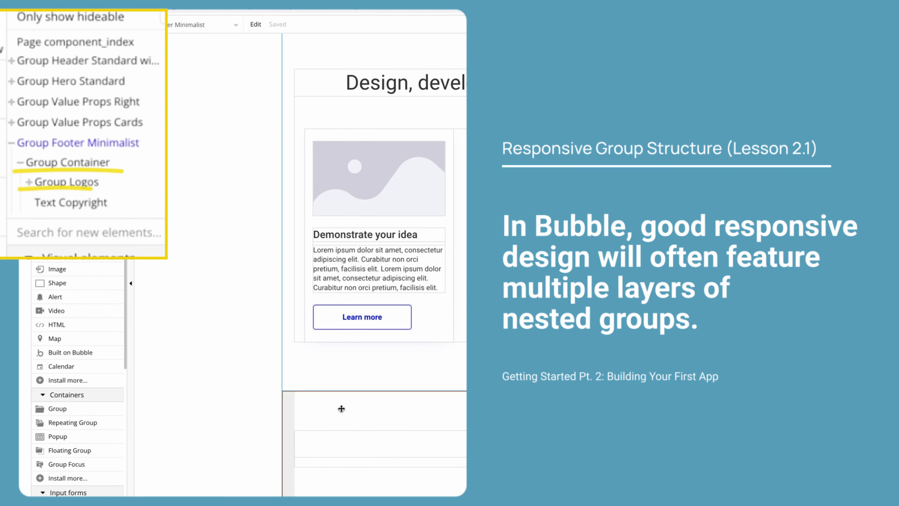
pyautogui.doubleClick(341, 408)
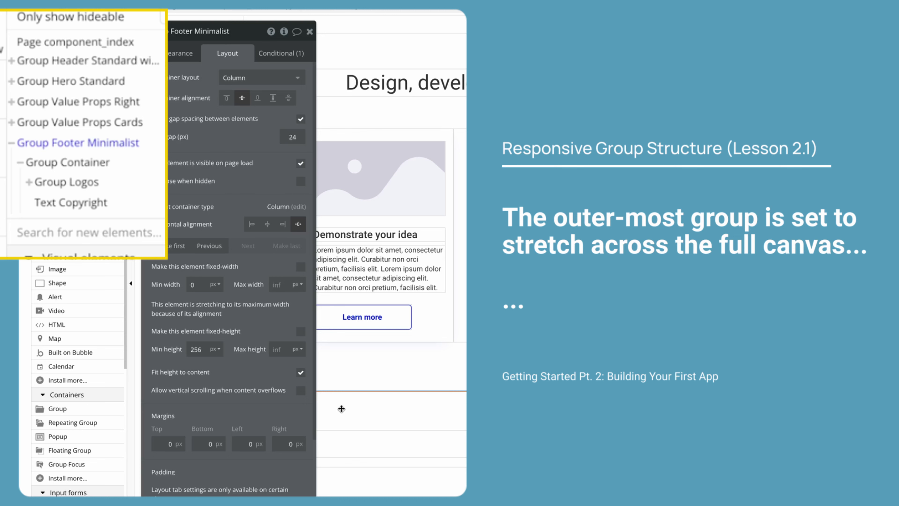
pyautogui.click(382, 436)
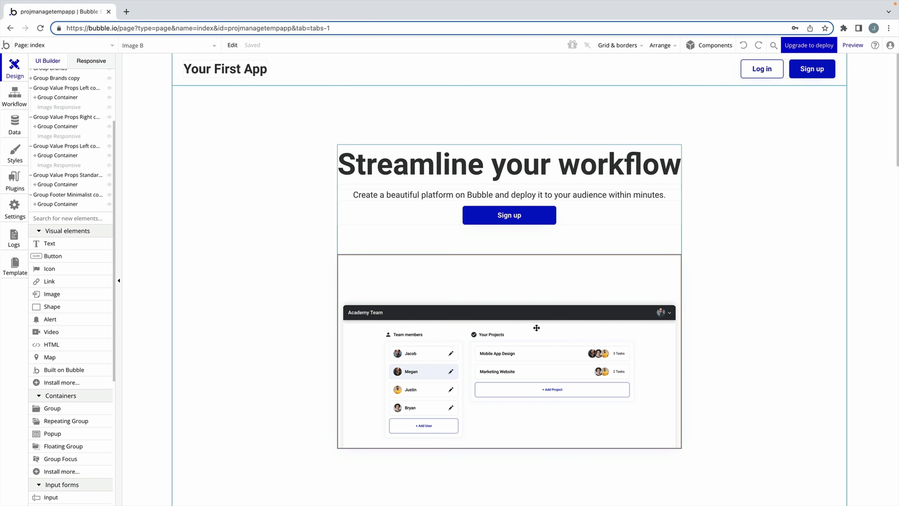
# Give the hero image min width 0, no max width, and a 1196:358 aspect ratio.
pyautogui.doubleClick(536, 328)
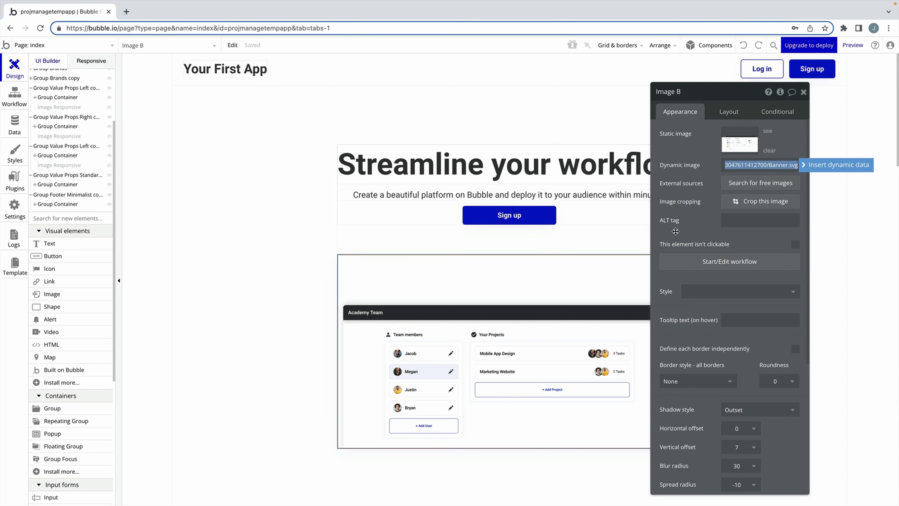
pyautogui.click(728, 114)
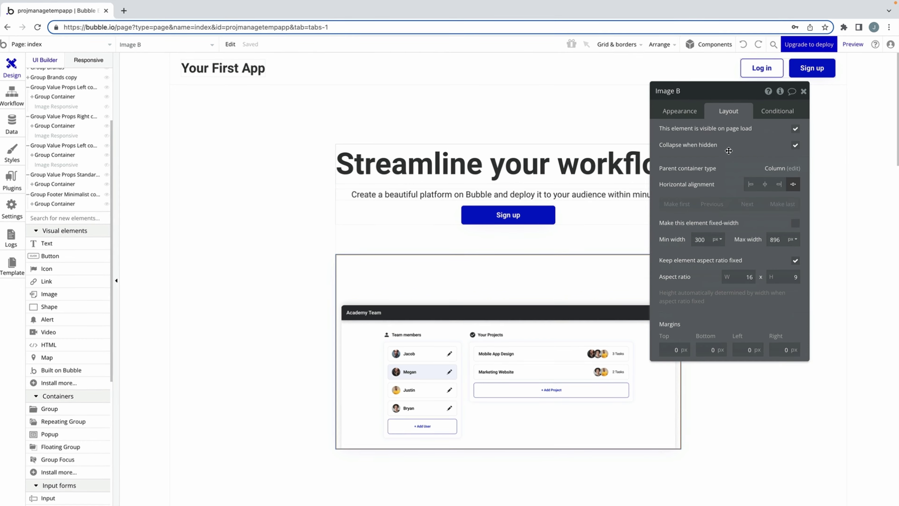
pyautogui.doubleClick(678, 232)
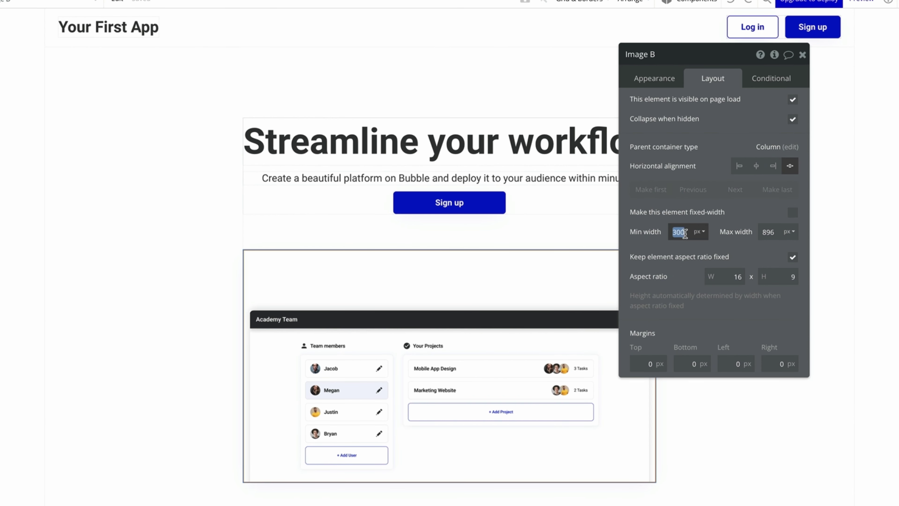
pyautogui.write('0')
pyautogui.doubleClick(768, 232)
pyautogui.press('BackSpace')
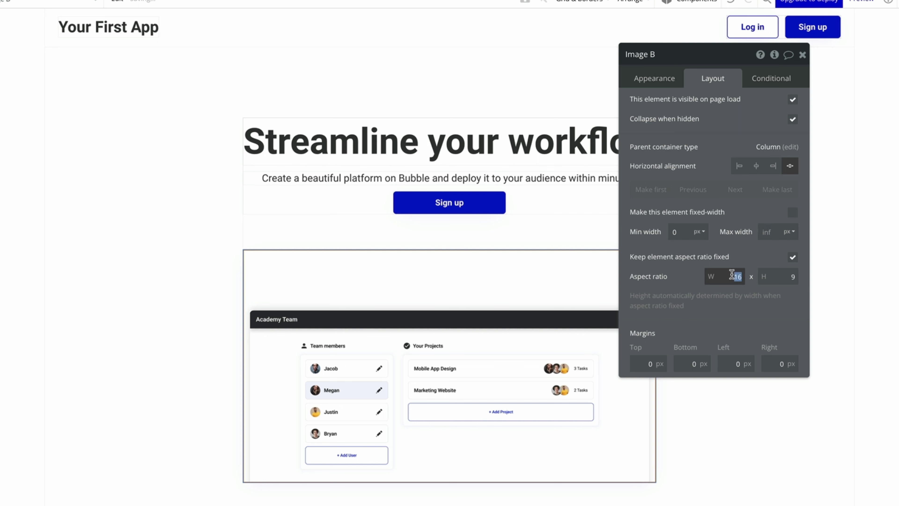
pyautogui.write('19')
pyautogui.press('Tab')
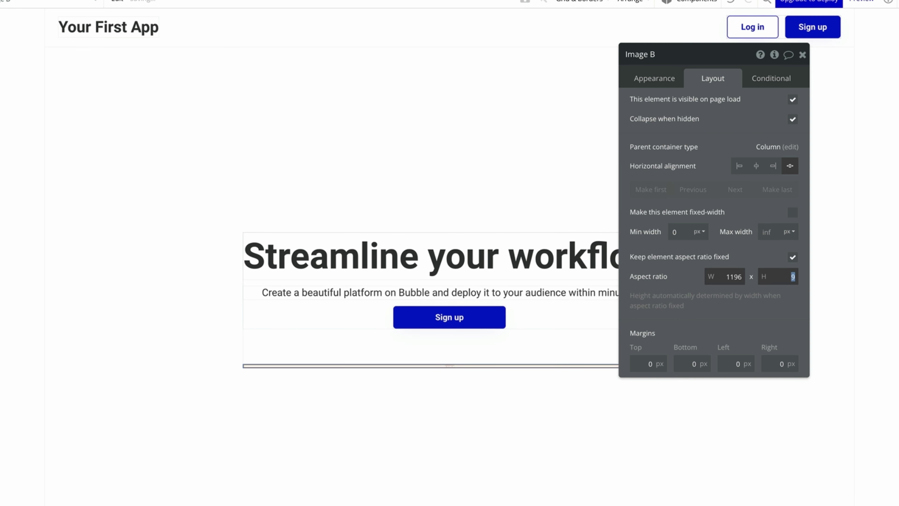
pyautogui.write('358')
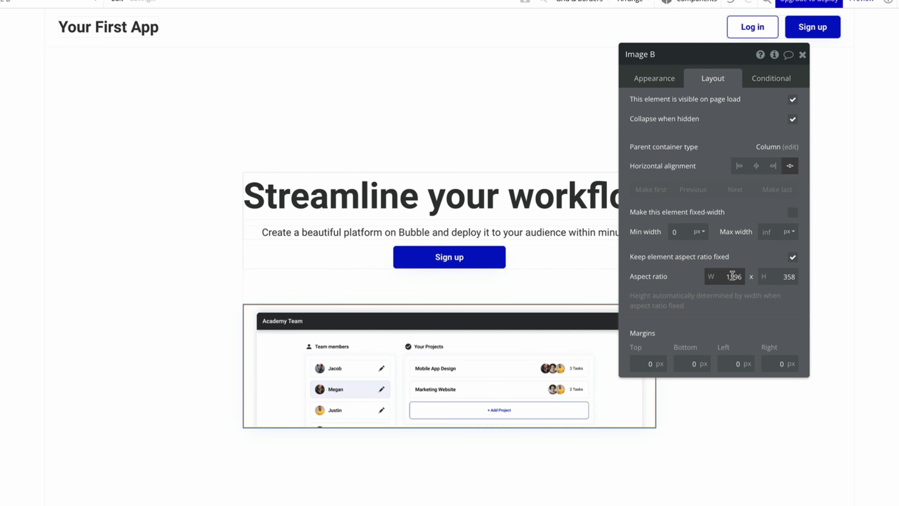
# Stop the hero content group fitting width and height, with a 1200 max width.
pyautogui.click(578, 299)
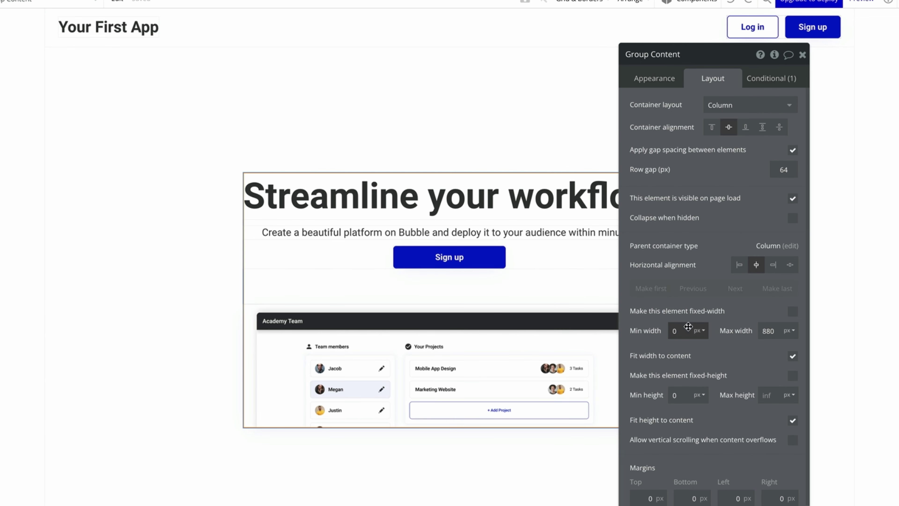
pyautogui.click(793, 355)
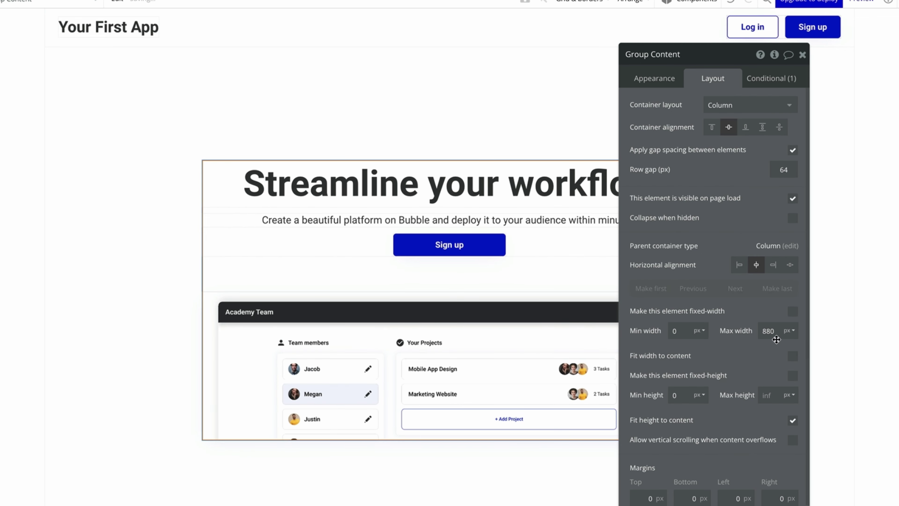
pyautogui.doubleClick(768, 331)
pyautogui.write('1200')
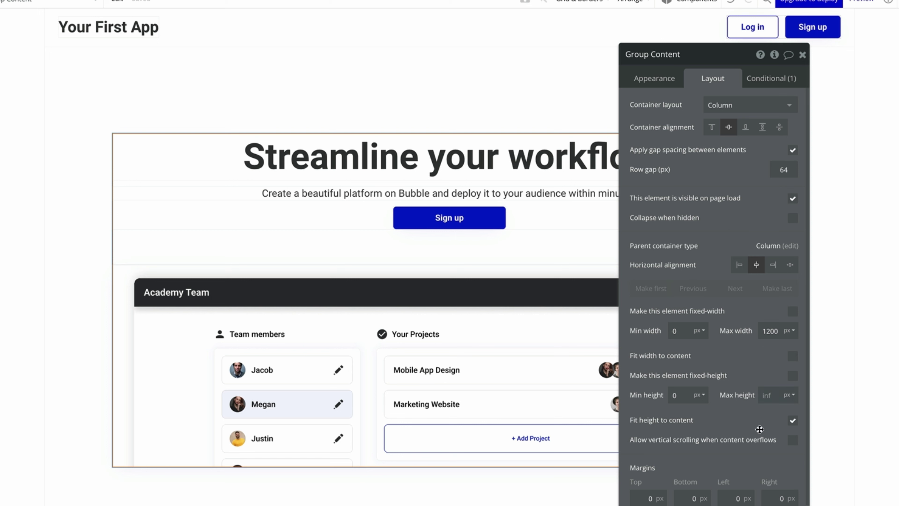
pyautogui.click(792, 421)
pyautogui.click(792, 421)
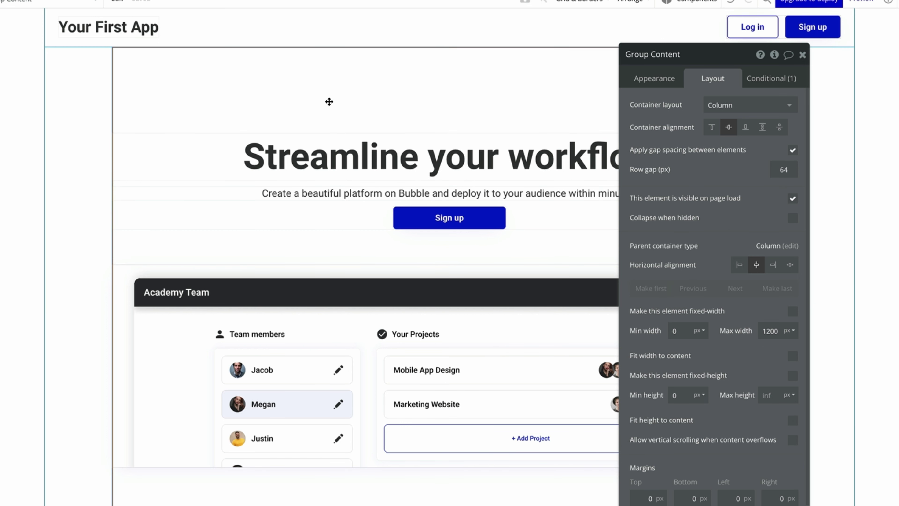
# Set the hero section's minimum height to 700 and align its content to the bottom.
pyautogui.click(102, 68)
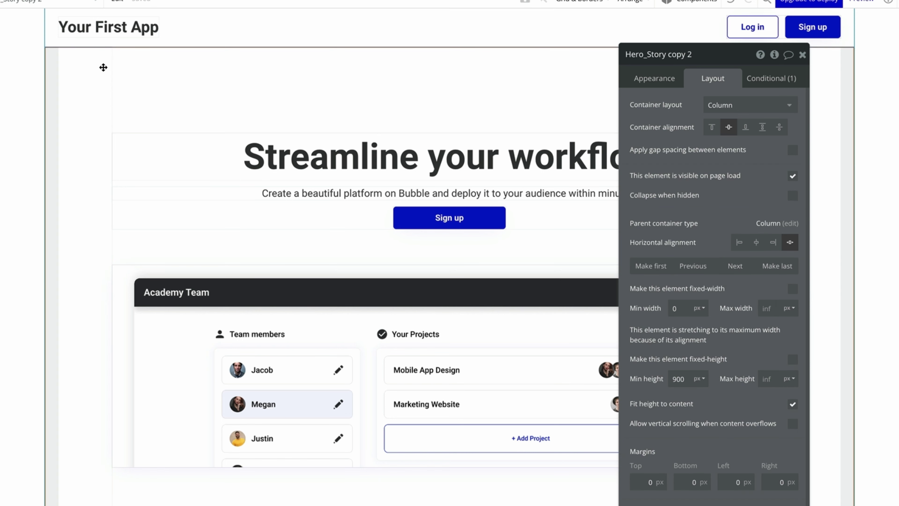
pyautogui.doubleClick(678, 378)
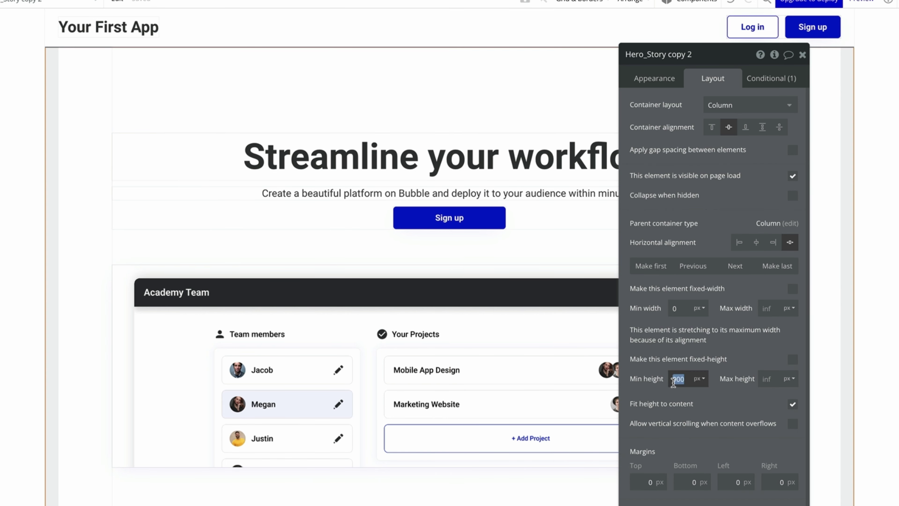
pyautogui.write('700')
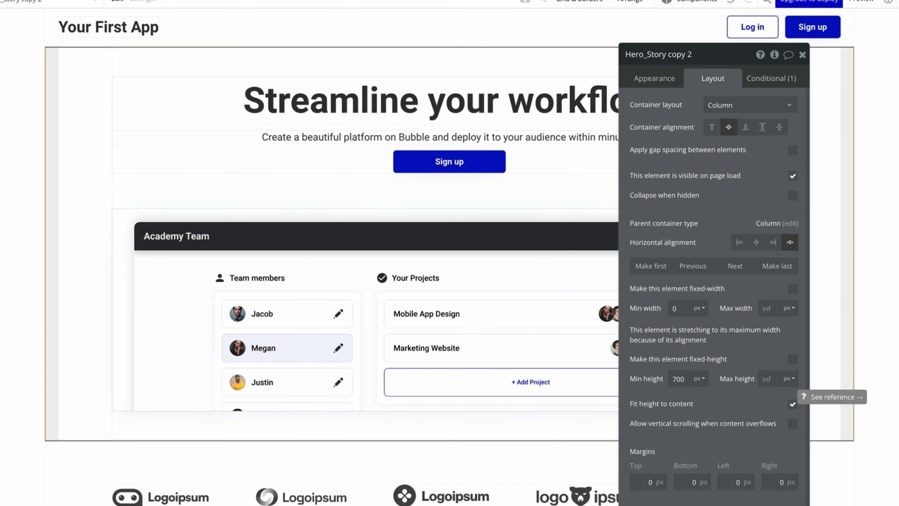
pyautogui.click(170, 201)
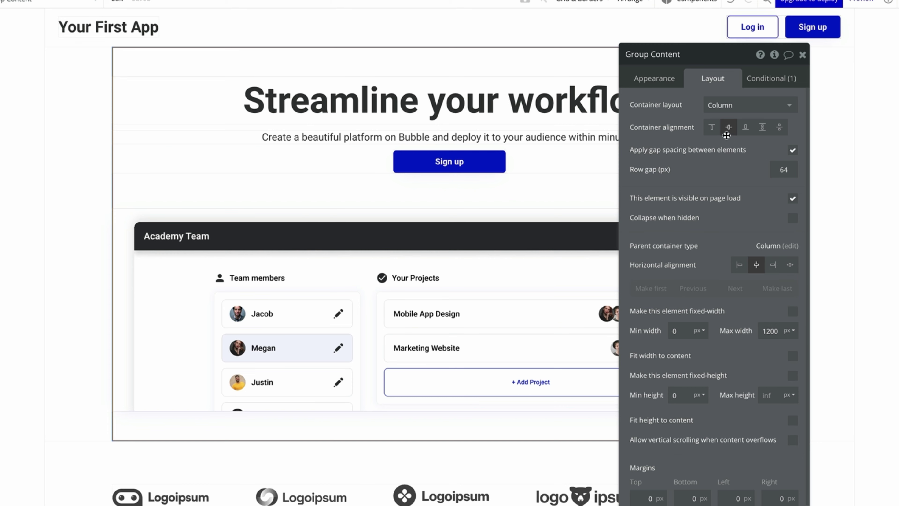
pyautogui.click(745, 128)
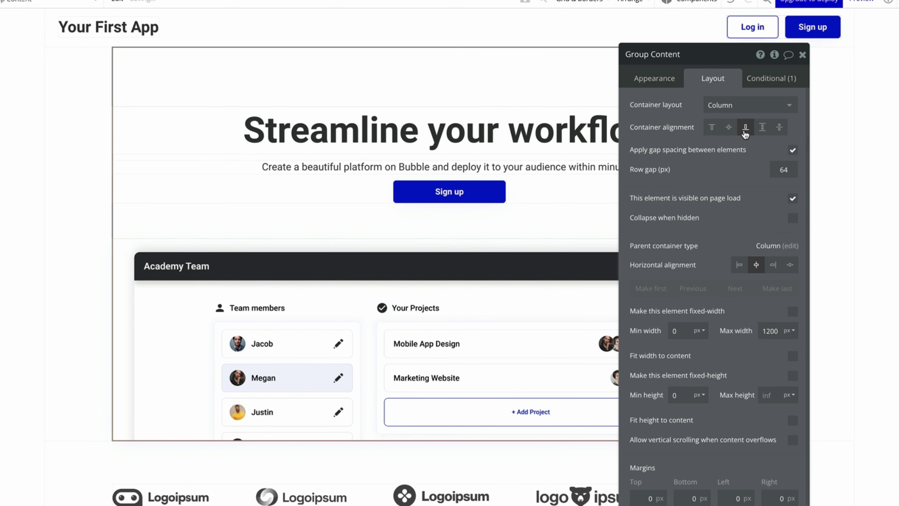
pyautogui.click(802, 54)
# Cap the team section at 1200 px max width and set its image to a 506:484 aspect ratio.
pyautogui.scroll(-1, 796, 441)
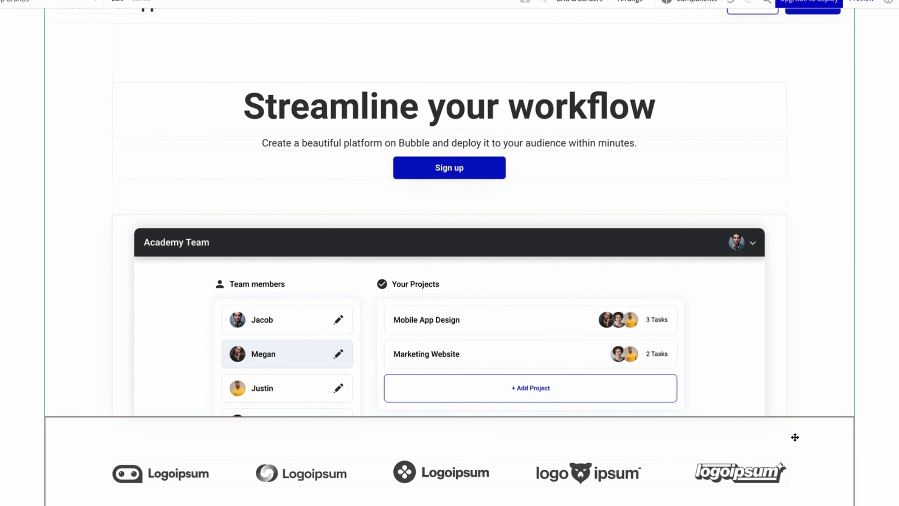
pyautogui.scroll(-10, 885, 419)
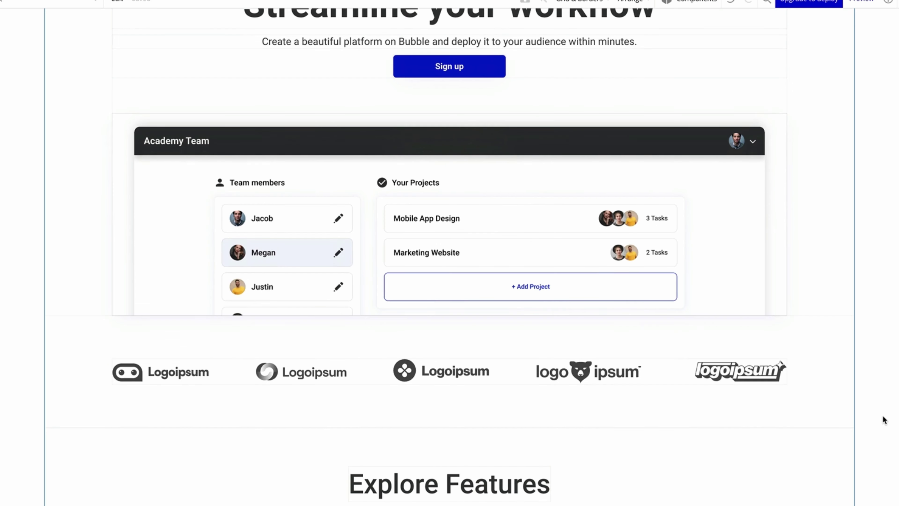
pyautogui.doubleClick(665, 323)
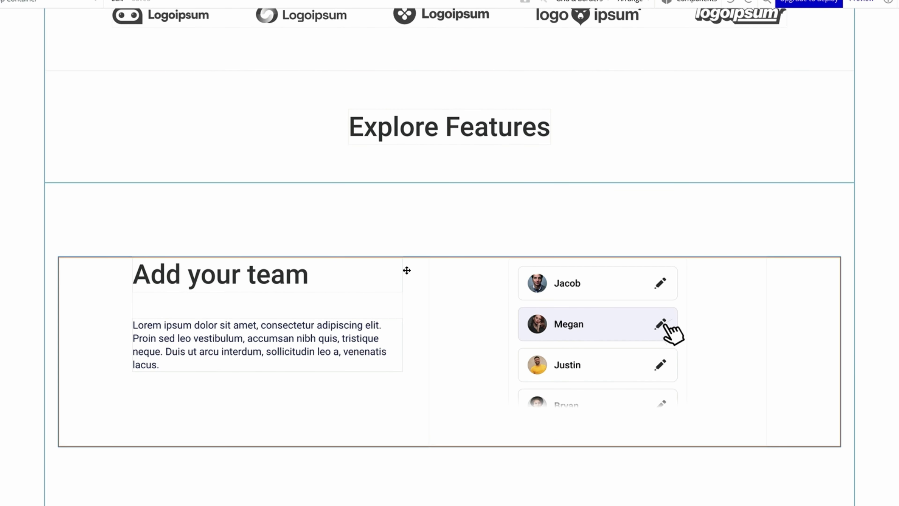
pyautogui.doubleClick(763, 373)
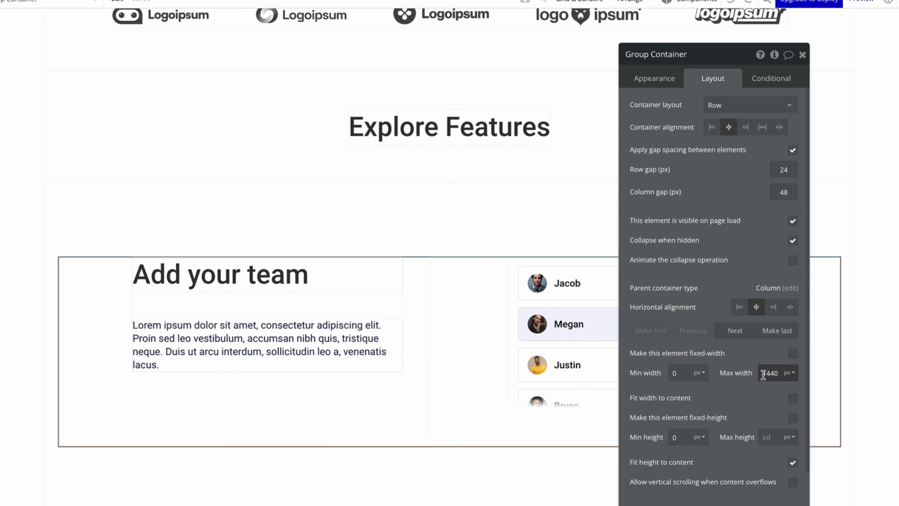
pyautogui.write('1200')
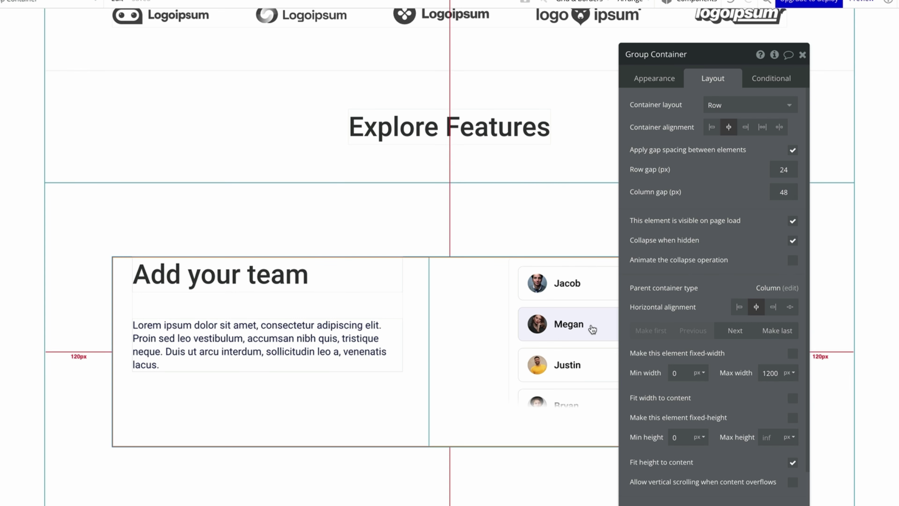
pyautogui.click(605, 314)
pyautogui.click(730, 276)
pyautogui.write('506')
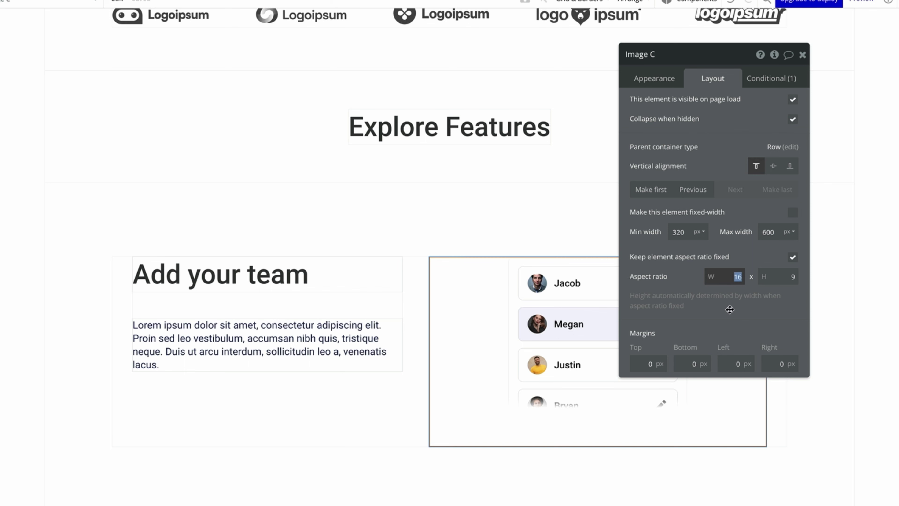
pyautogui.press('Tab')
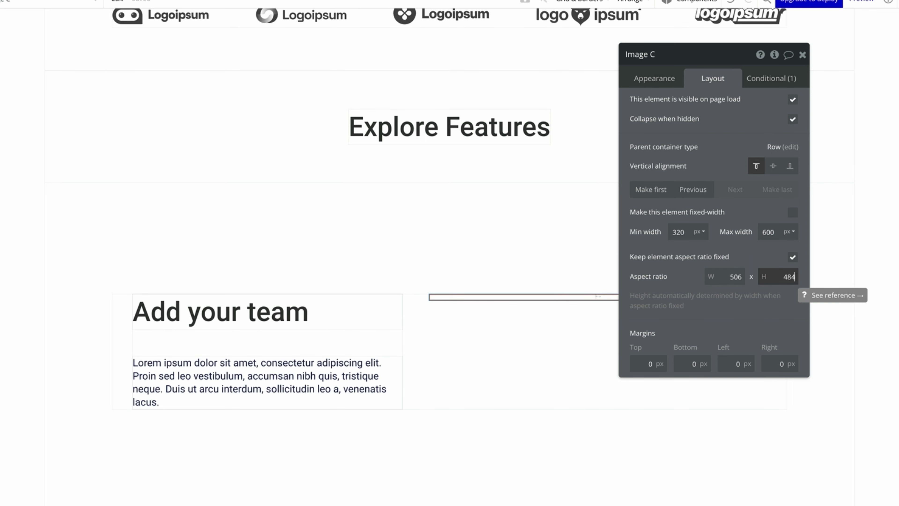
pyautogui.press('Return')
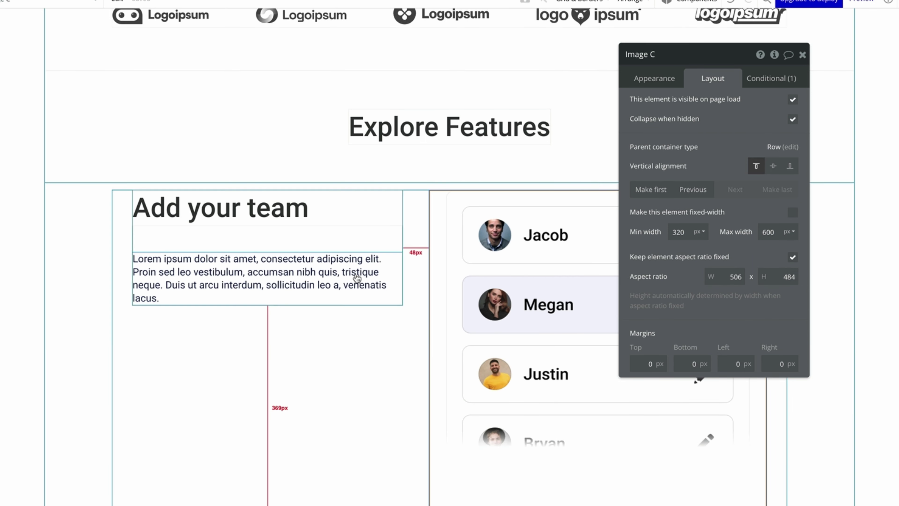
# Centre the Add your team text group vertically with a 20 px row gap.
pyautogui.click(362, 240)
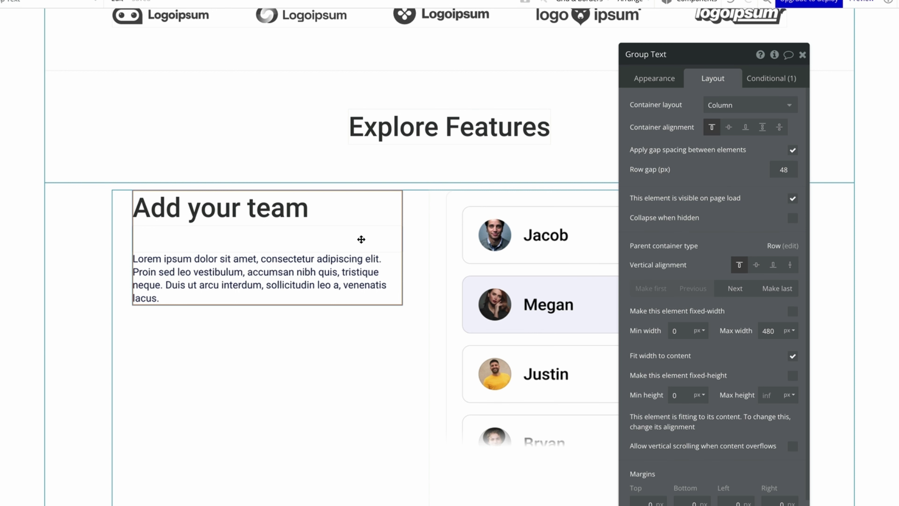
pyautogui.click(756, 266)
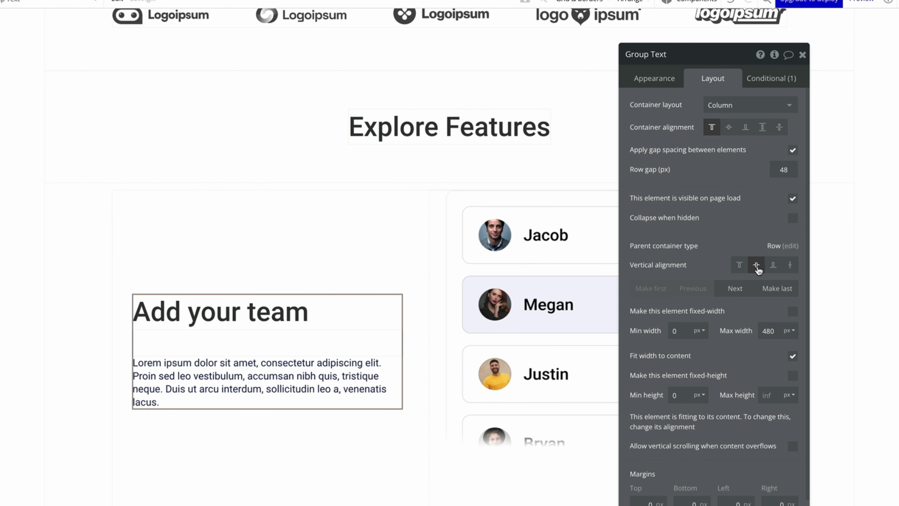
pyautogui.doubleClick(782, 169)
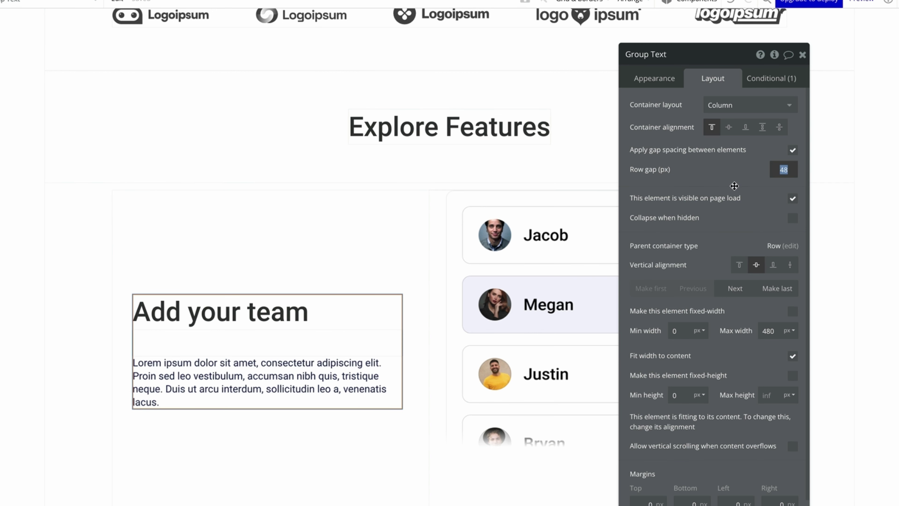
pyautogui.write('20')
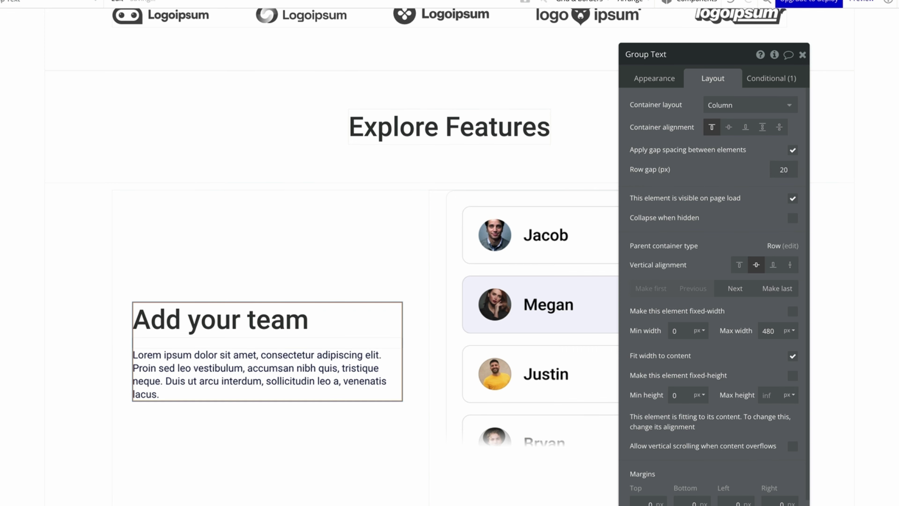
pyautogui.click(802, 54)
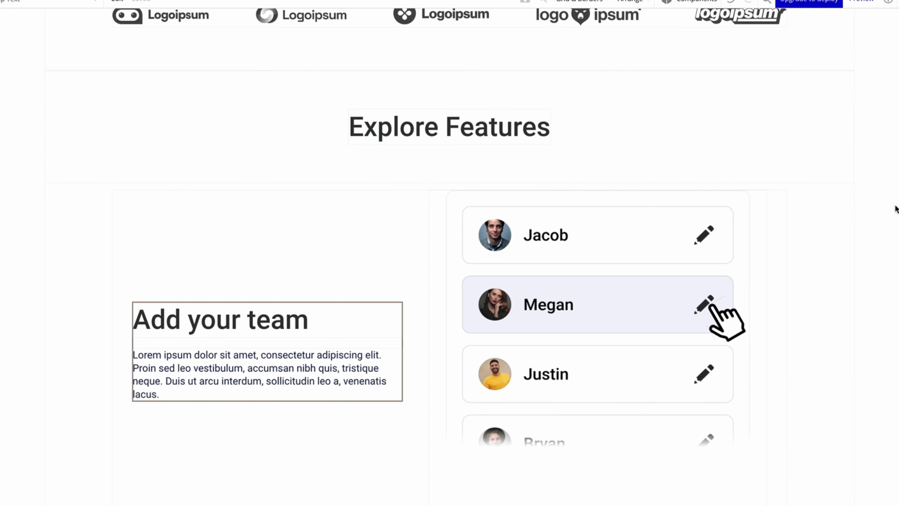
# Change the aspect ratio of the Craft your project section's image.
pyautogui.scroll(-10, 894, 208)
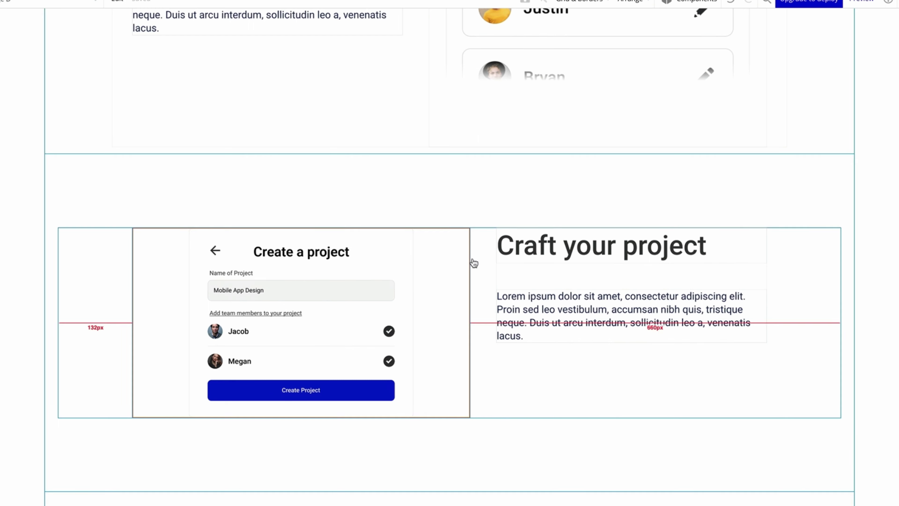
pyautogui.doubleClick(471, 261)
pyautogui.click(439, 269)
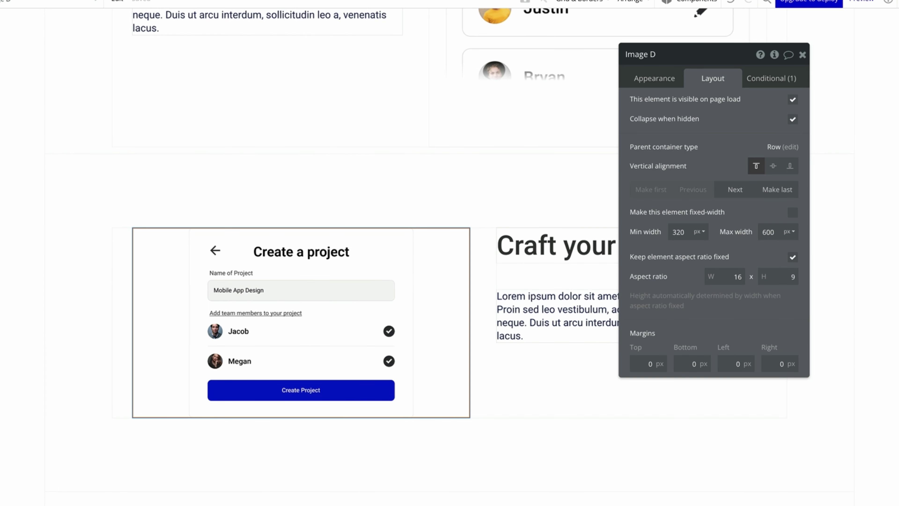
pyautogui.doubleClick(734, 277)
pyautogui.write('1')
pyautogui.press('Tab')
pyautogui.write('1')
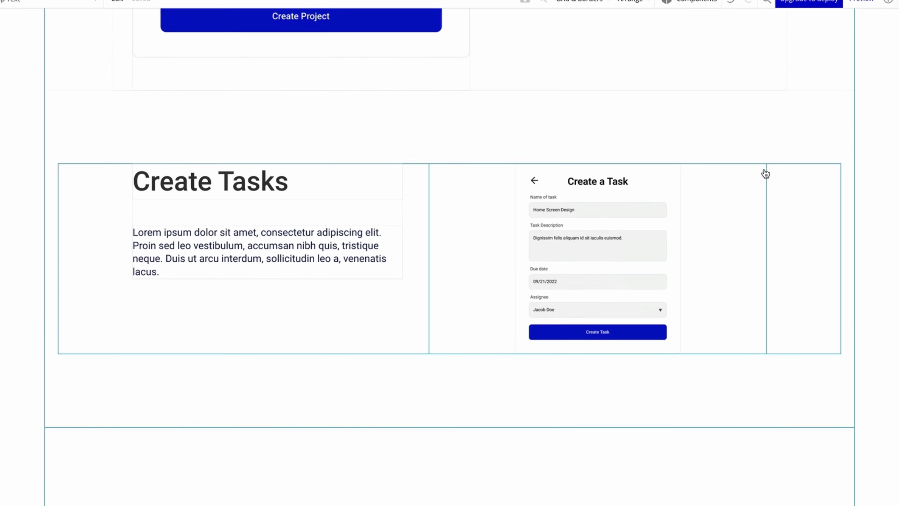
# Set the Create Tasks image's aspect-ratio height to 550 and adjust its text group.
pyautogui.scroll(-1, 456, 265)
pyautogui.doubleClick(456, 264)
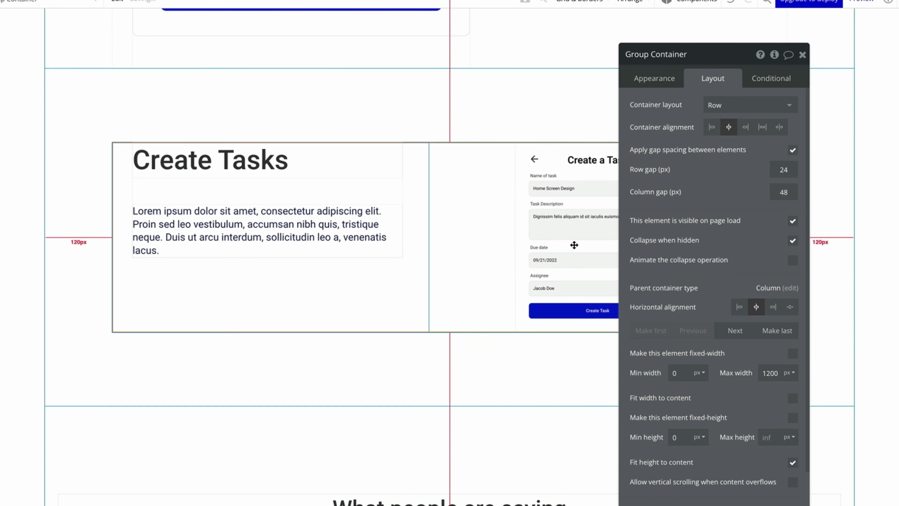
pyautogui.click(578, 295)
pyautogui.doubleClick(734, 276)
pyautogui.press('Tab')
pyautogui.write('550')
pyautogui.click(215, 119)
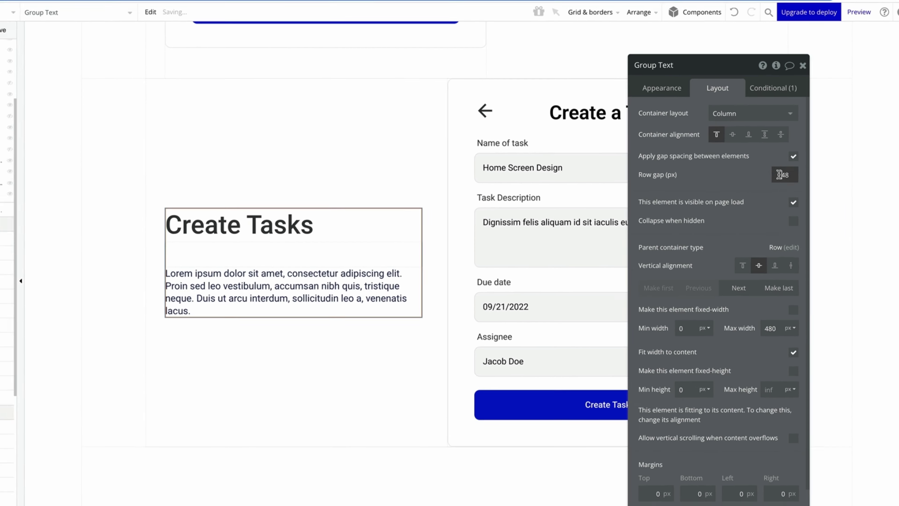
pyautogui.click(872, 168)
pyautogui.scroll(-3, 861, 184)
pyautogui.scroll(20, 860, 184)
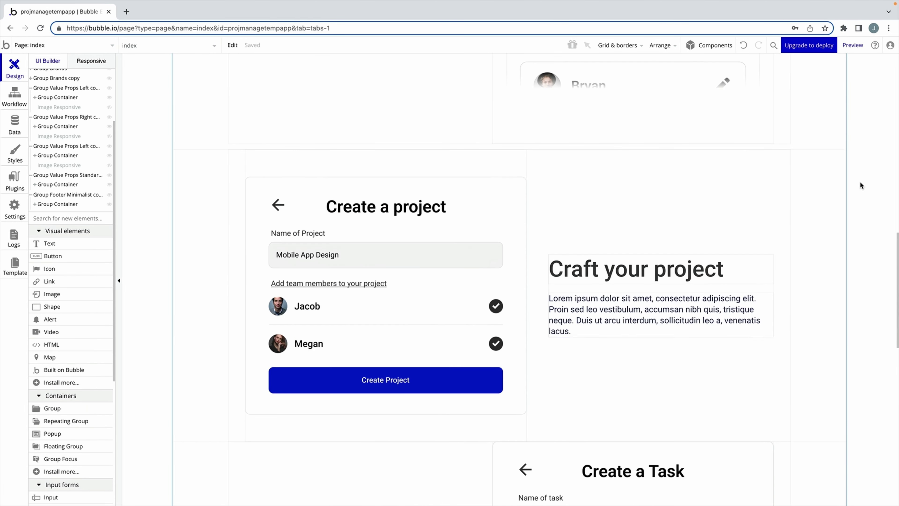
pyautogui.scroll(3, 859, 181)
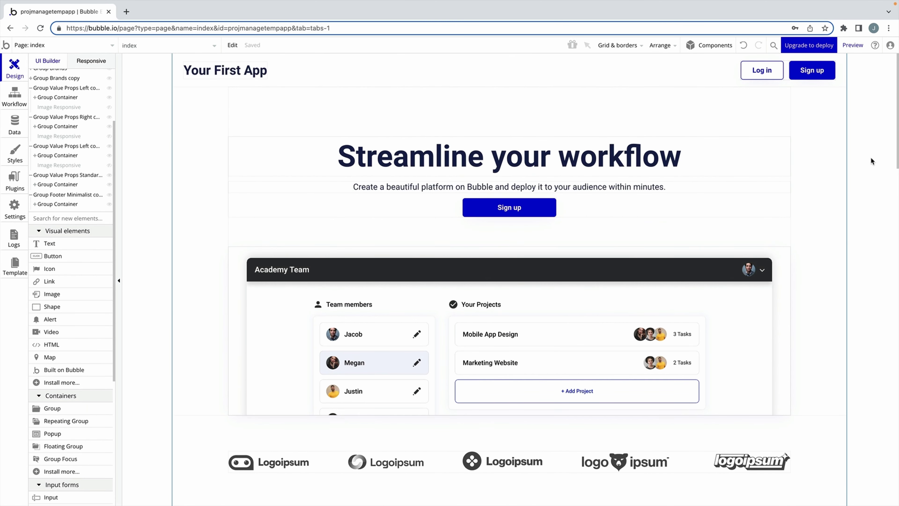
# Show the Style variables listing the Roboto app font and the default colour palette.
pyautogui.click(17, 153)
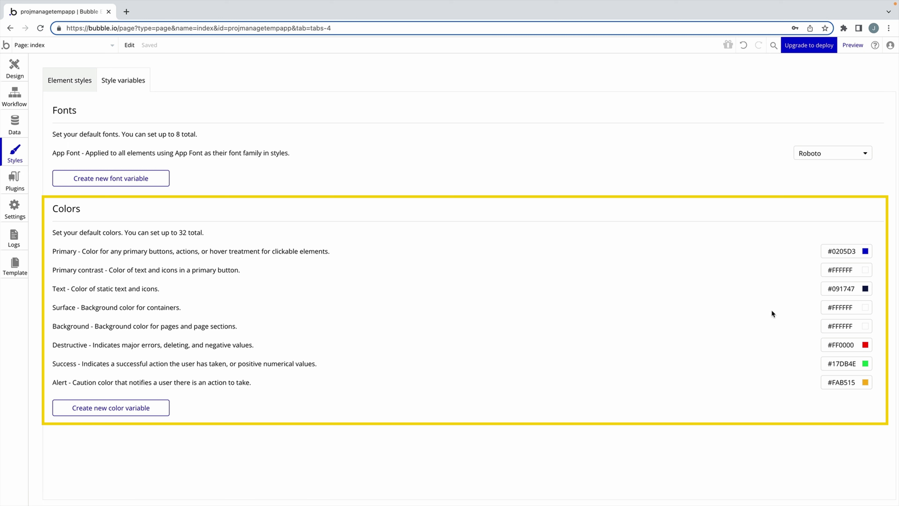
pyautogui.click(865, 327)
pyautogui.click(801, 338)
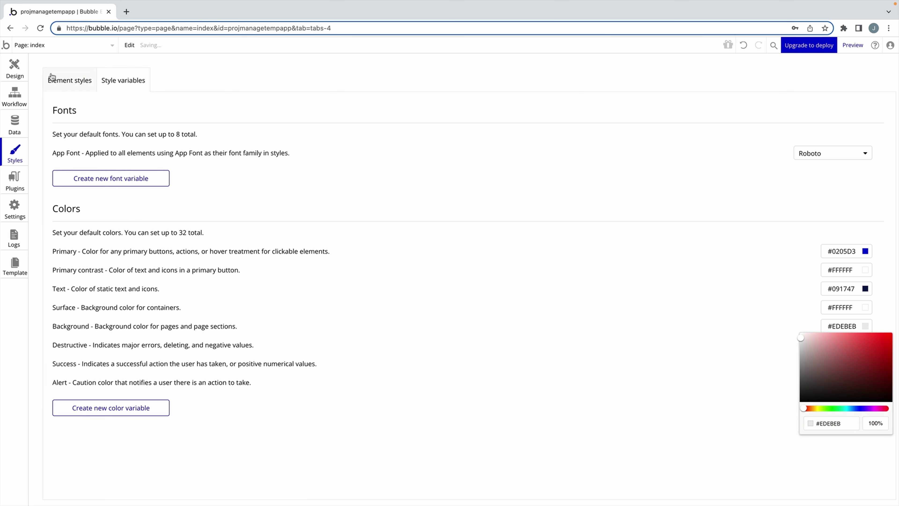
pyautogui.click(15, 67)
pyautogui.scroll(-8, 165, 152)
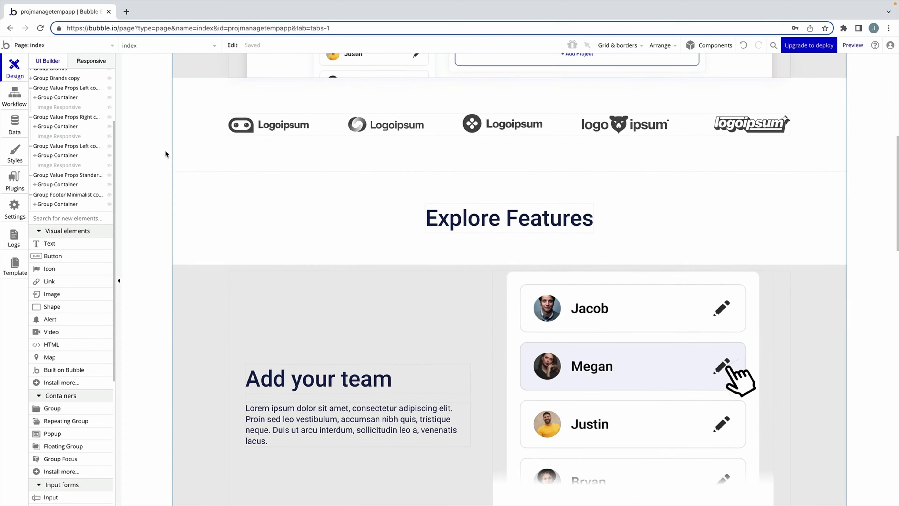
pyautogui.scroll(-15, 165, 150)
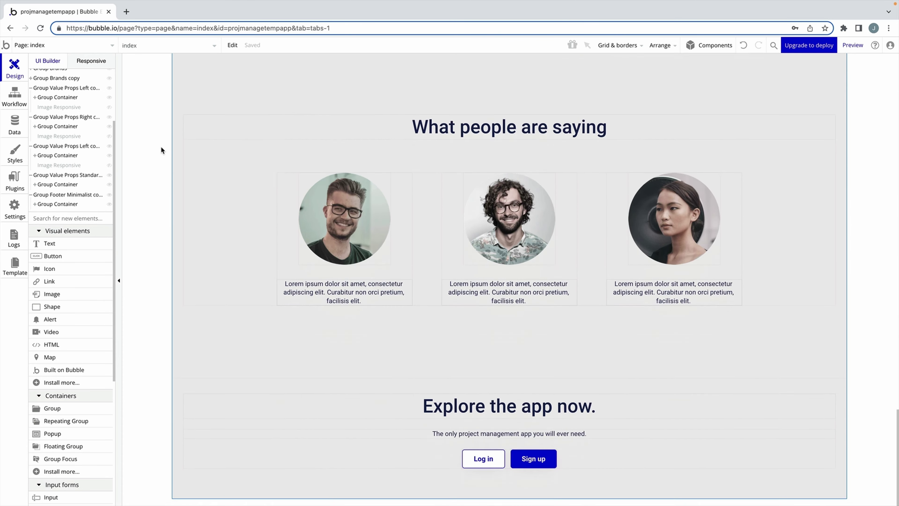
pyautogui.scroll(20, 160, 150)
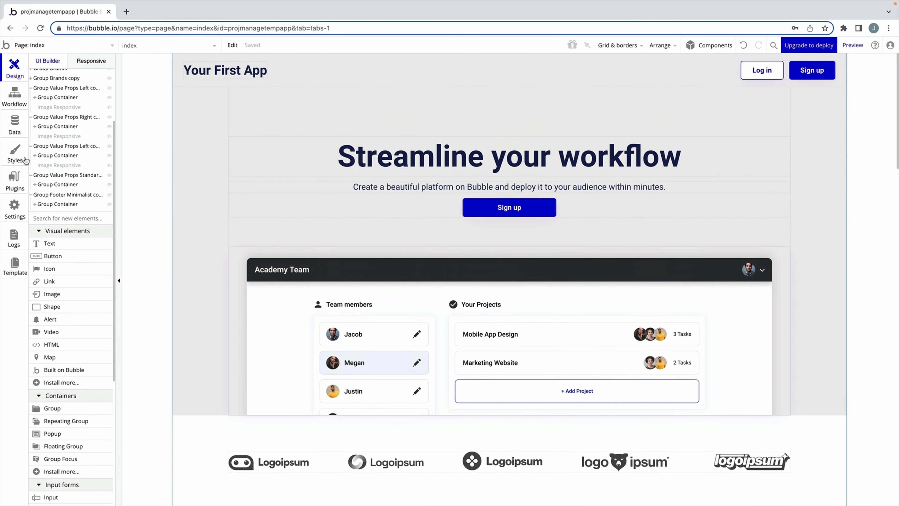
pyautogui.click(22, 158)
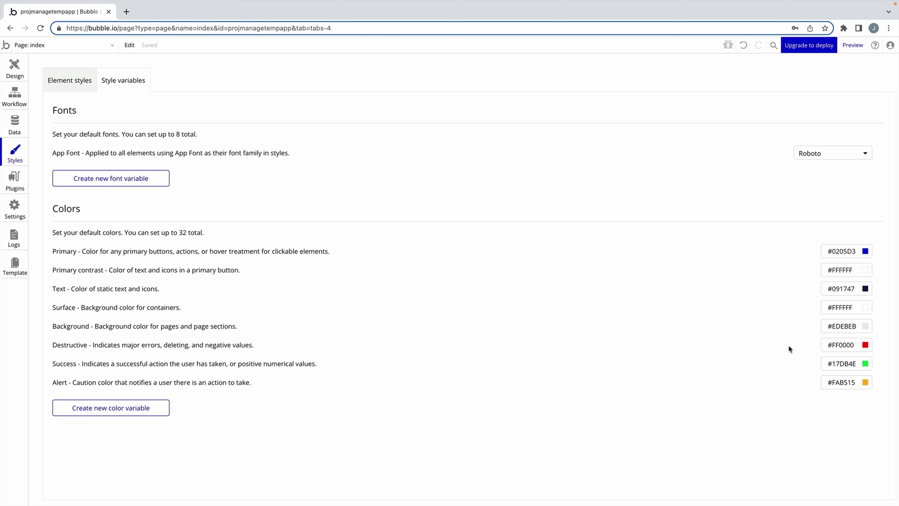
pyautogui.click(866, 328)
pyautogui.click(800, 333)
pyautogui.click(707, 314)
# Create colour variable landing_page_background, described 'The background for the landing page', set to #030432.
pyautogui.click(134, 407)
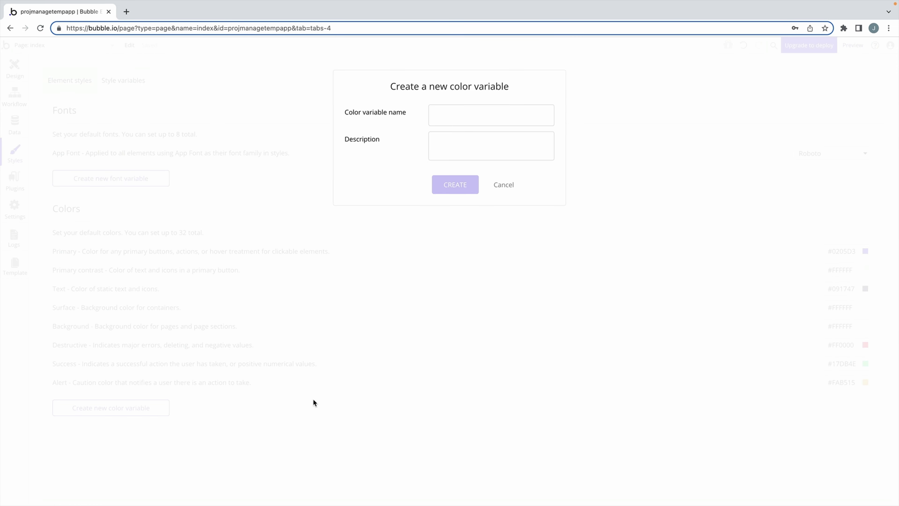
pyautogui.click(473, 120)
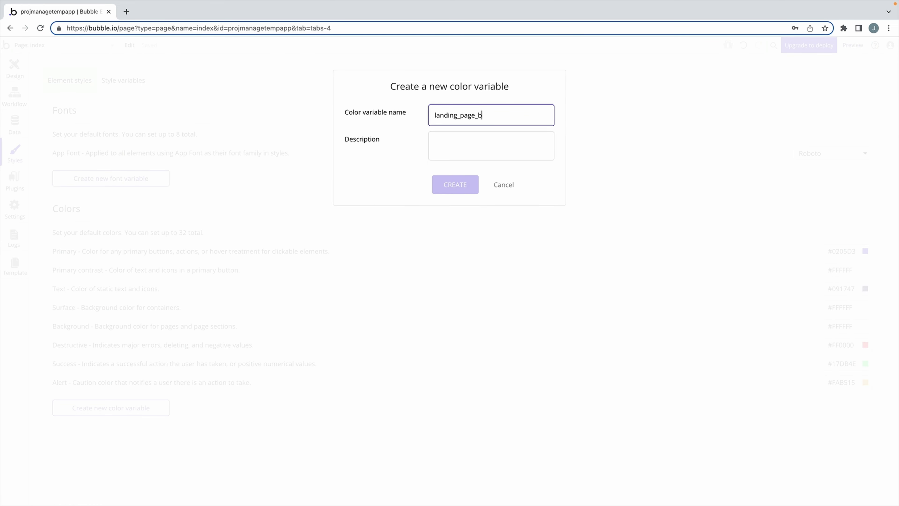
pyautogui.click(505, 139)
pyautogui.write('The backgro')
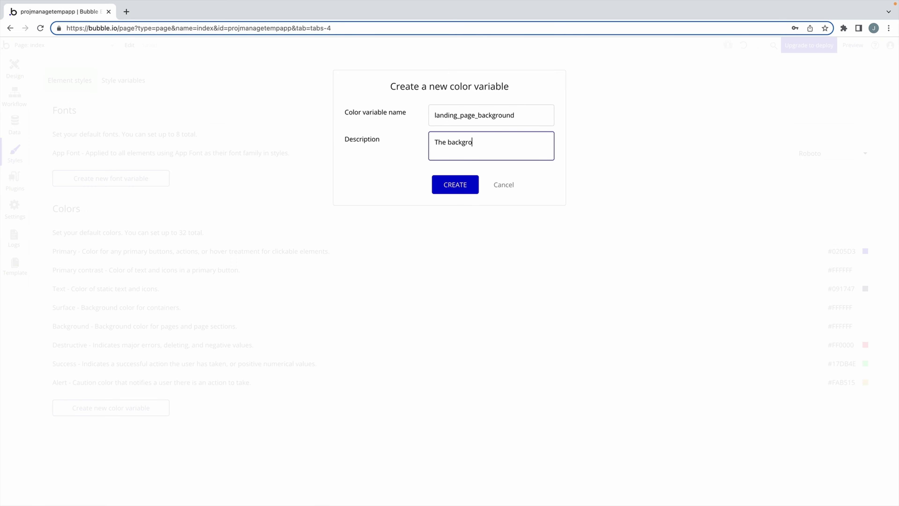
pyautogui.write('und for the landing page')
pyautogui.click(446, 188)
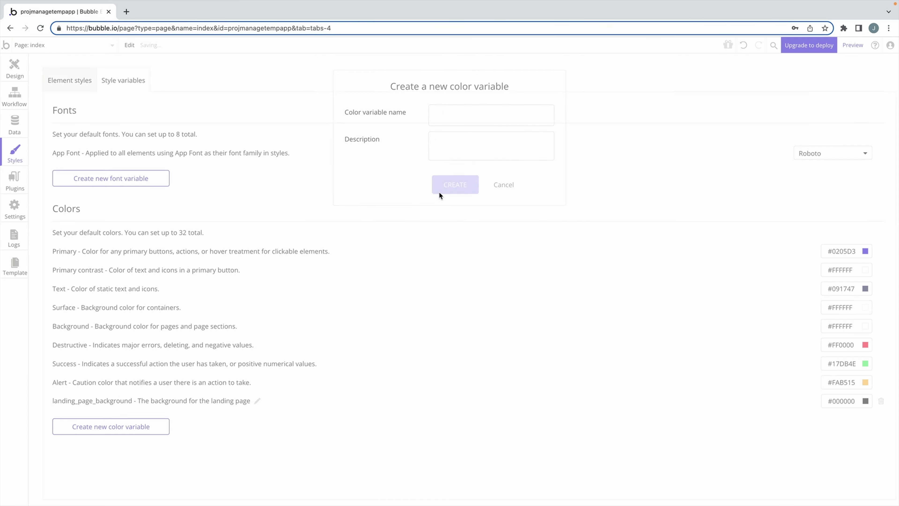
pyautogui.doubleClick(850, 401)
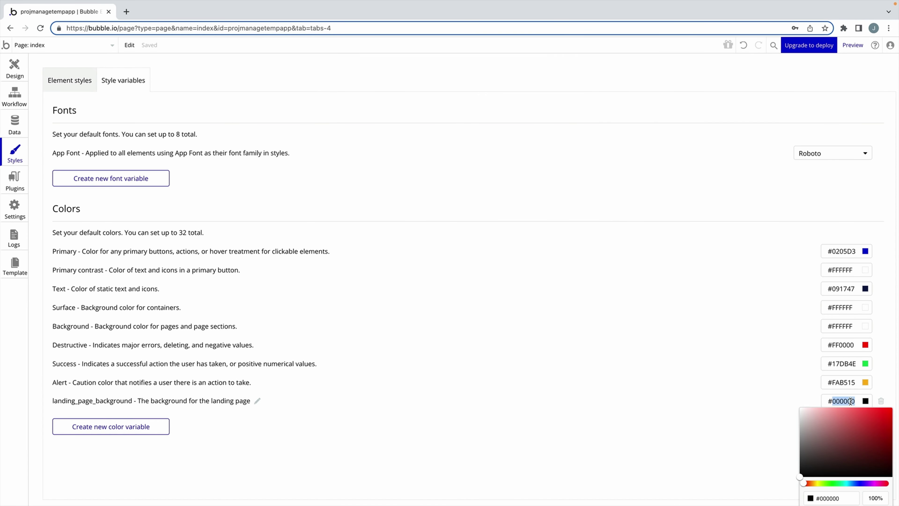
pyautogui.write('030432')
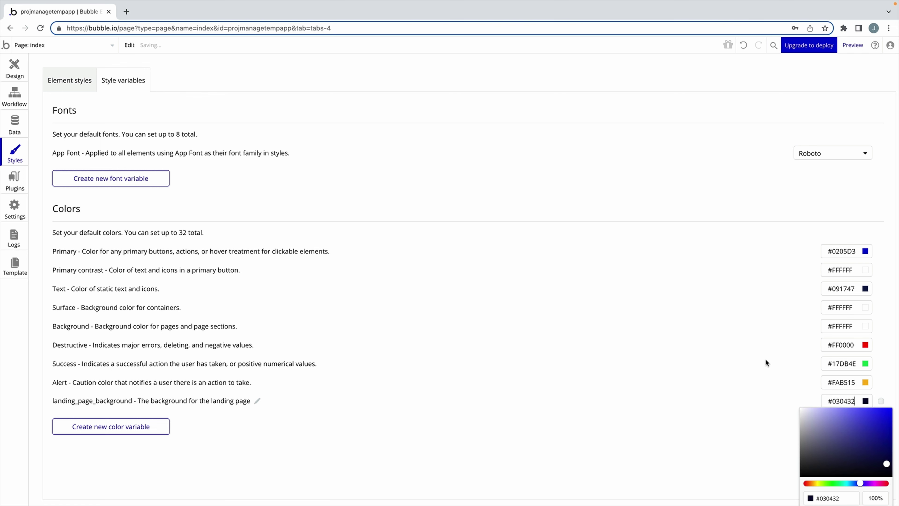
pyautogui.click(748, 360)
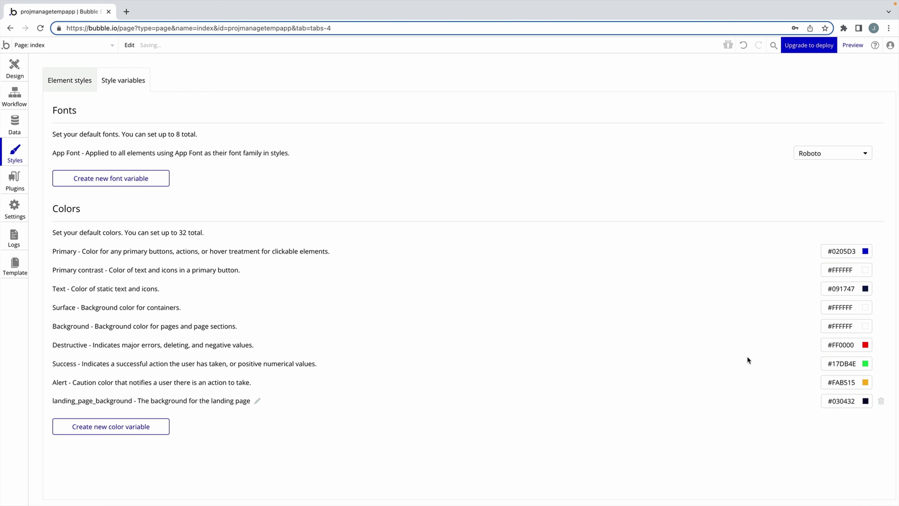
# Create white (#FFFFFF) colour variable landing_page_text, described 'The font color of the landing page background'.
pyautogui.click(147, 421)
pyautogui.click(438, 114)
pyautogui.write('landing_page_tex')
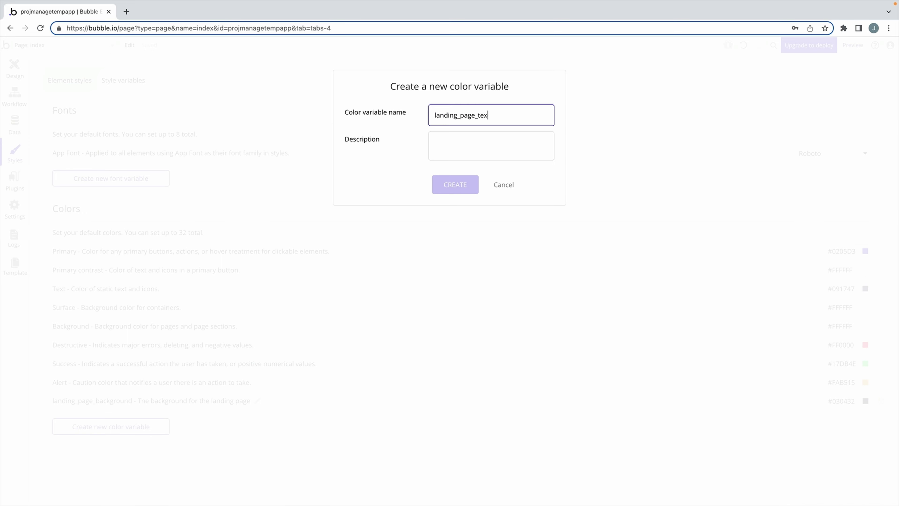
pyautogui.write('t')
pyautogui.click(496, 140)
pyautogui.write('The font color of the landing page bac')
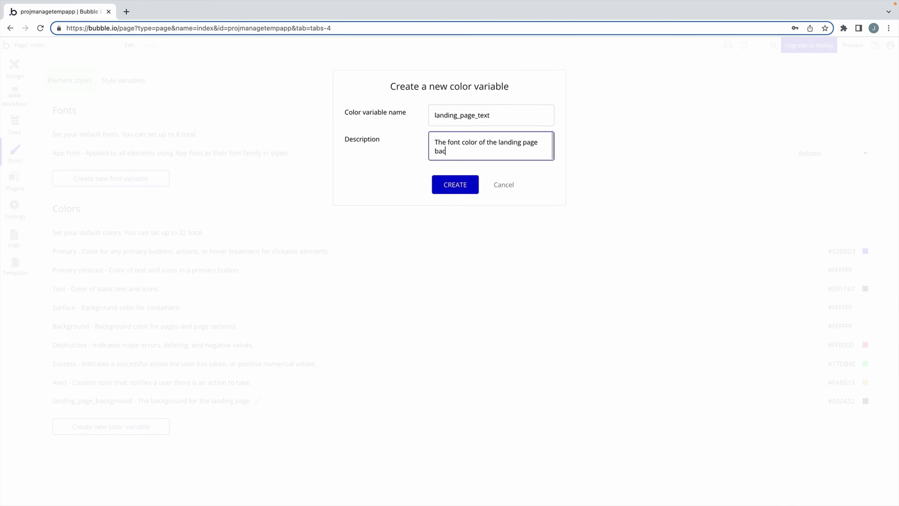
pyautogui.write('kground')
pyautogui.click(459, 182)
pyautogui.click(823, 422)
pyautogui.click(743, 378)
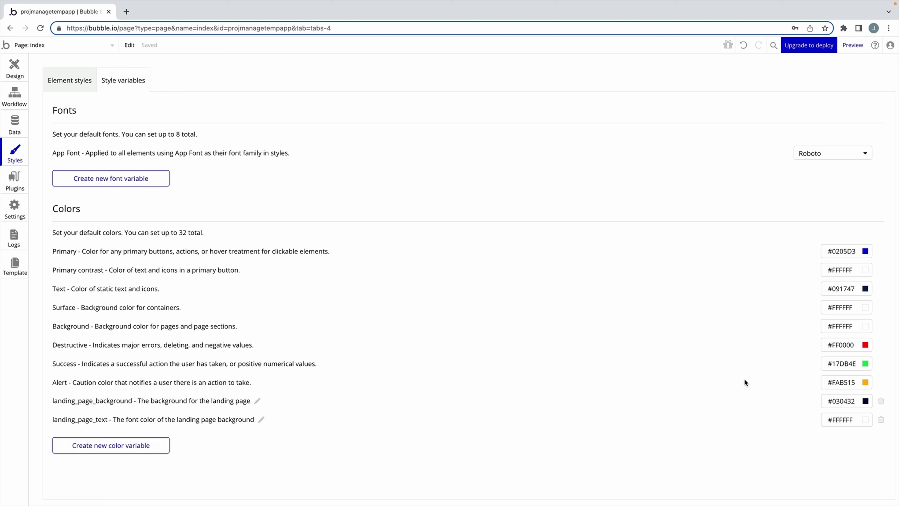
pyautogui.click(15, 69)
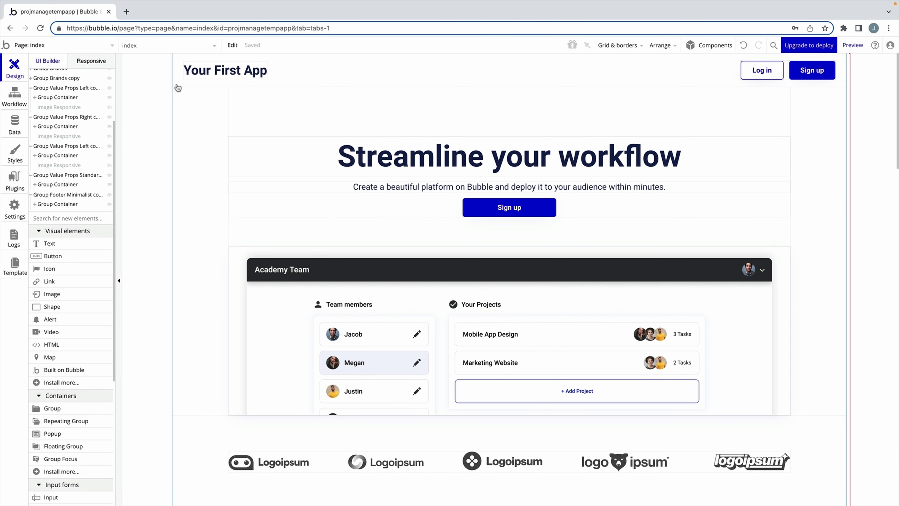
# Give the header a landing_page_background fill and make its 'Your First App' text landing_page_text white.
pyautogui.click(185, 82)
pyautogui.click(587, 162)
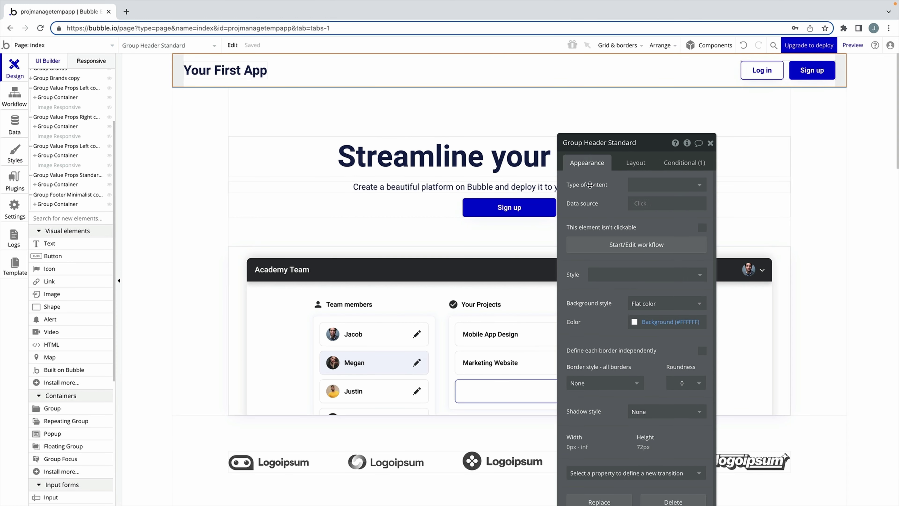
pyautogui.click(635, 323)
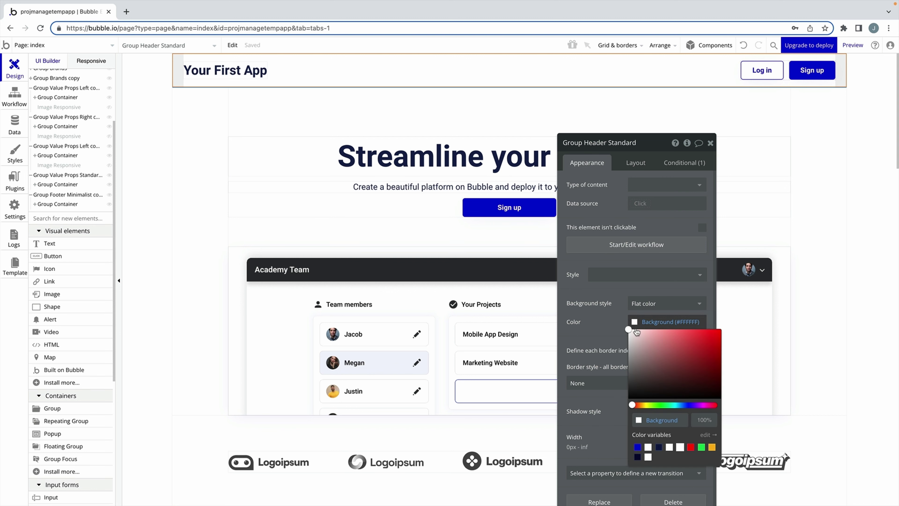
pyautogui.click(637, 456)
pyautogui.click(616, 349)
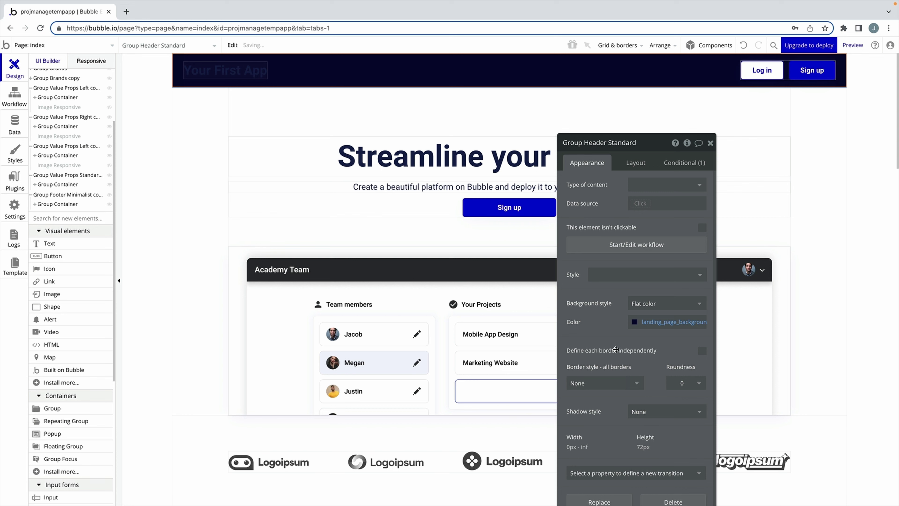
pyautogui.click(225, 70)
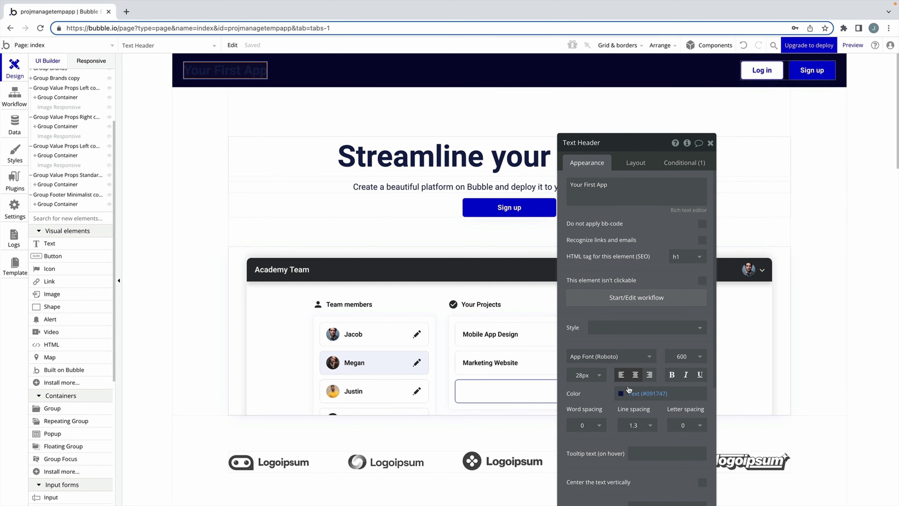
pyautogui.click(629, 391)
pyautogui.click(633, 495)
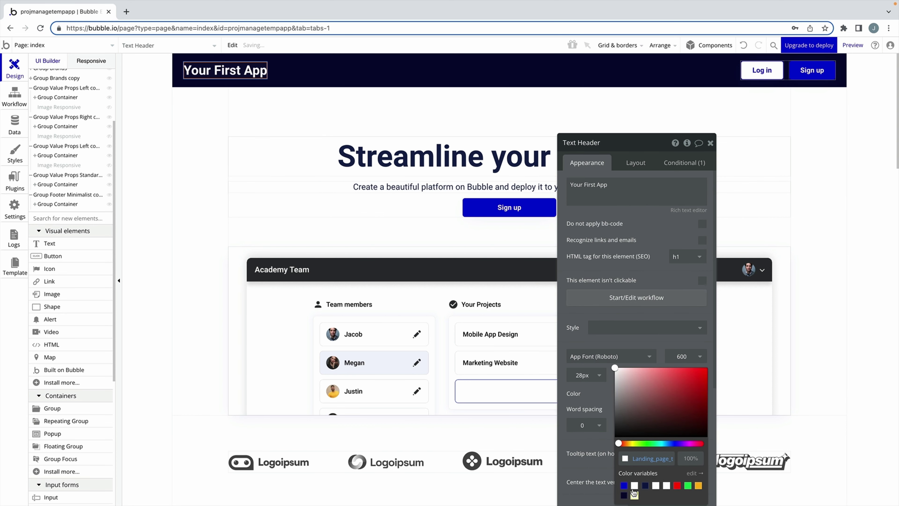
pyautogui.click(594, 400)
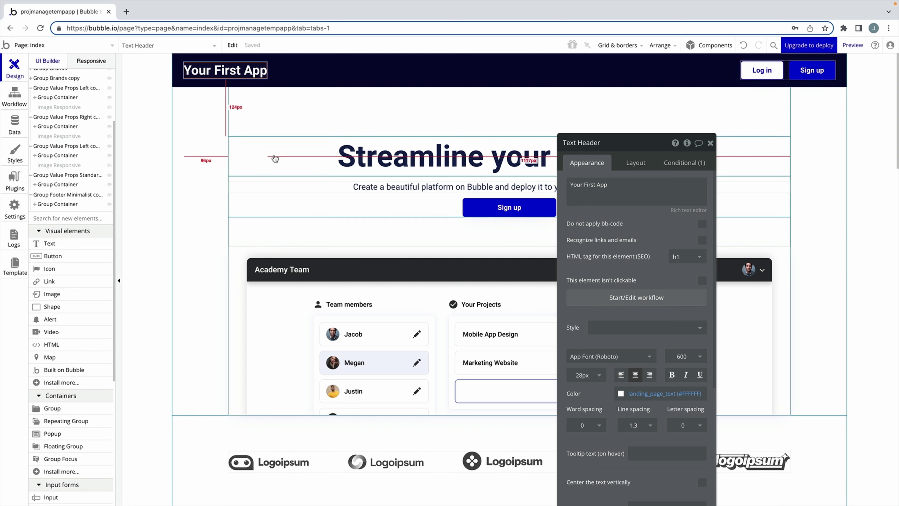
# Make the hero section navy with a white 'Streamline your workflow' heading and subtitle.
pyautogui.click(524, 159)
pyautogui.click(633, 321)
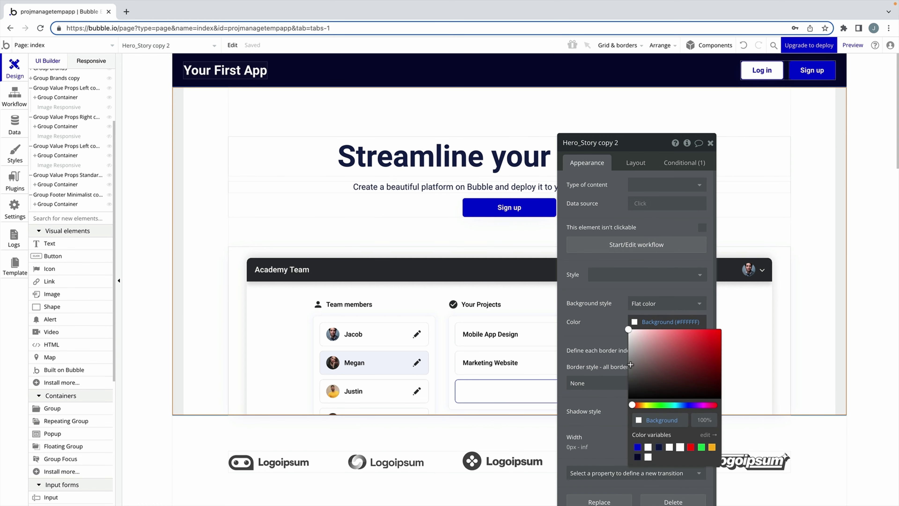
pyautogui.click(637, 457)
pyautogui.click(408, 168)
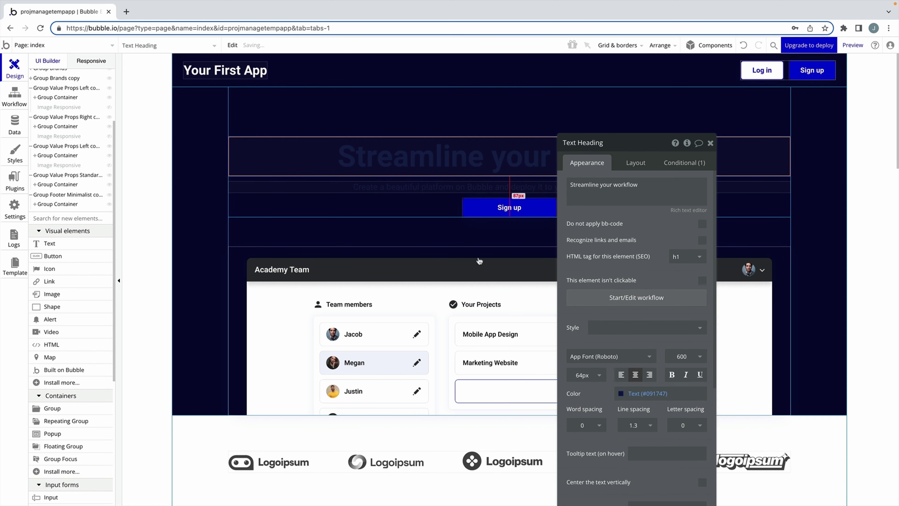
pyautogui.click(618, 397)
pyautogui.click(635, 495)
pyautogui.click(389, 186)
pyautogui.click(623, 393)
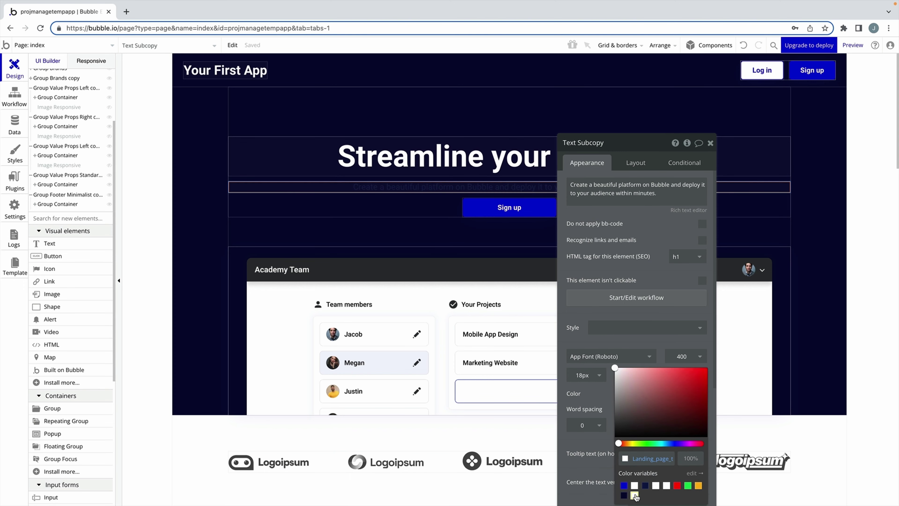
pyautogui.click(635, 496)
pyautogui.click(710, 143)
# Give the footer a navy background and make its 'Explore the app now.' heading and subtitle white.
pyautogui.scroll(-15, 867, 285)
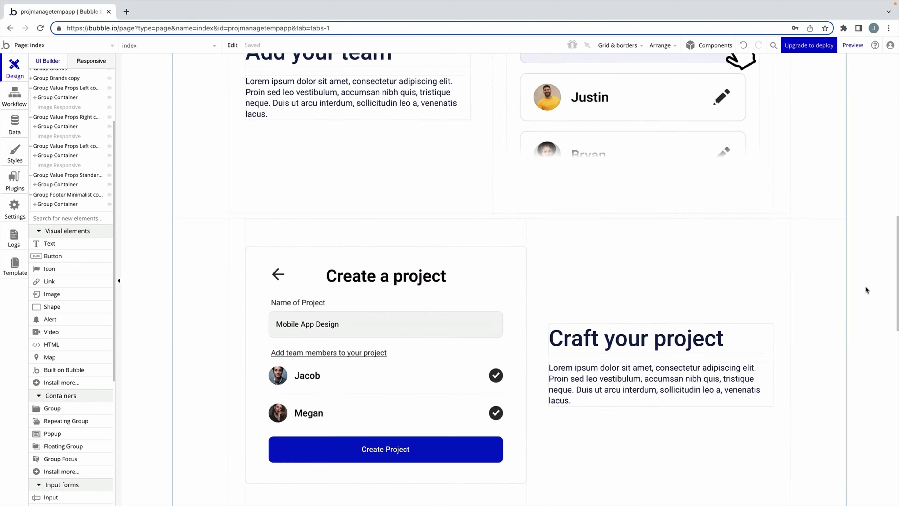
pyautogui.click(778, 386)
pyautogui.click(637, 320)
pyautogui.click(638, 458)
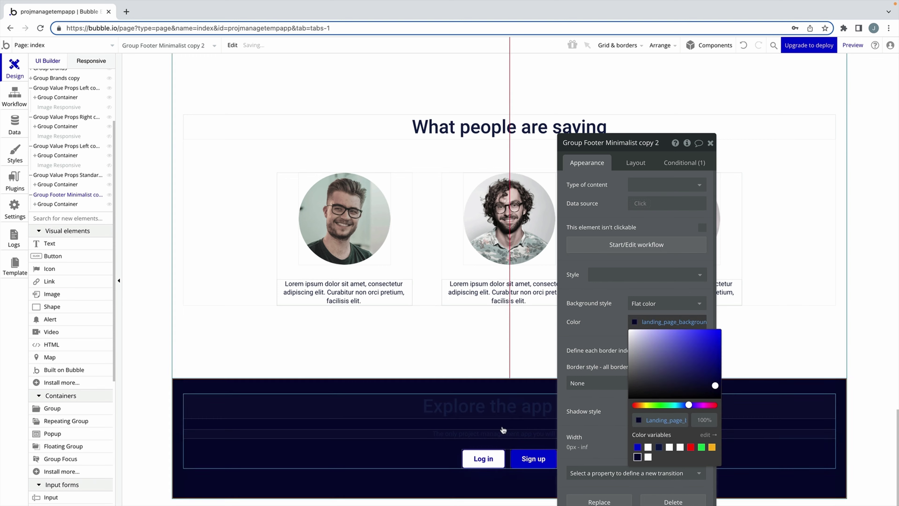
pyautogui.click(628, 400)
pyautogui.click(628, 394)
pyautogui.click(635, 495)
pyautogui.click(425, 433)
pyautogui.click(636, 393)
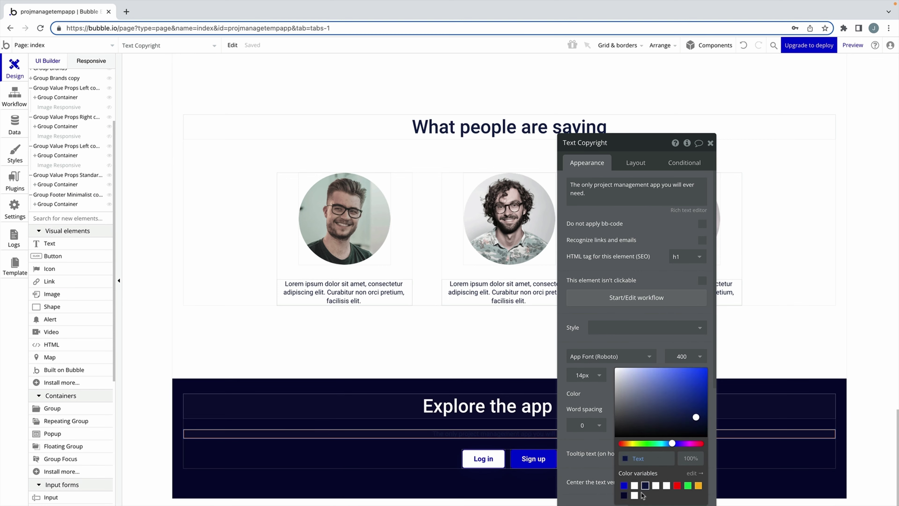
pyautogui.click(634, 495)
# Set the footer's inner container max width to 1200 and the footer's min height to 350.
pyautogui.click(415, 425)
pyautogui.click(637, 163)
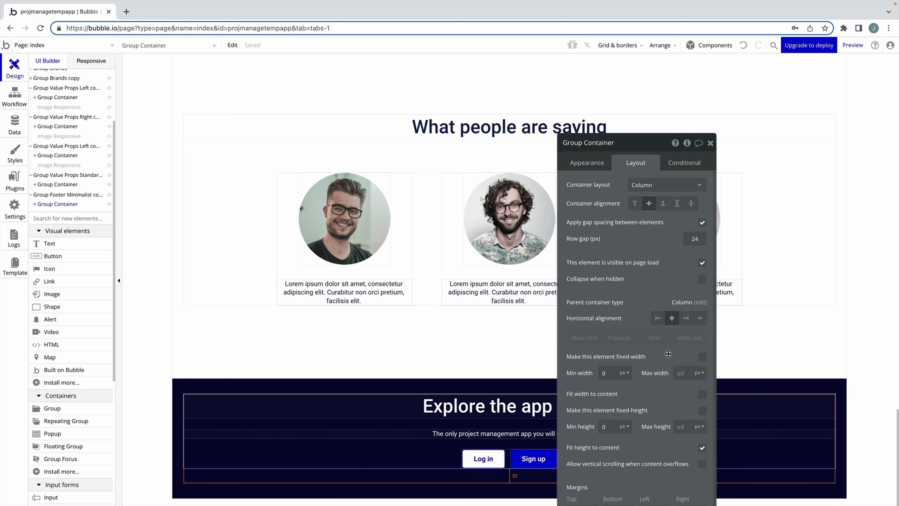
pyautogui.click(679, 373)
pyautogui.write('1200')
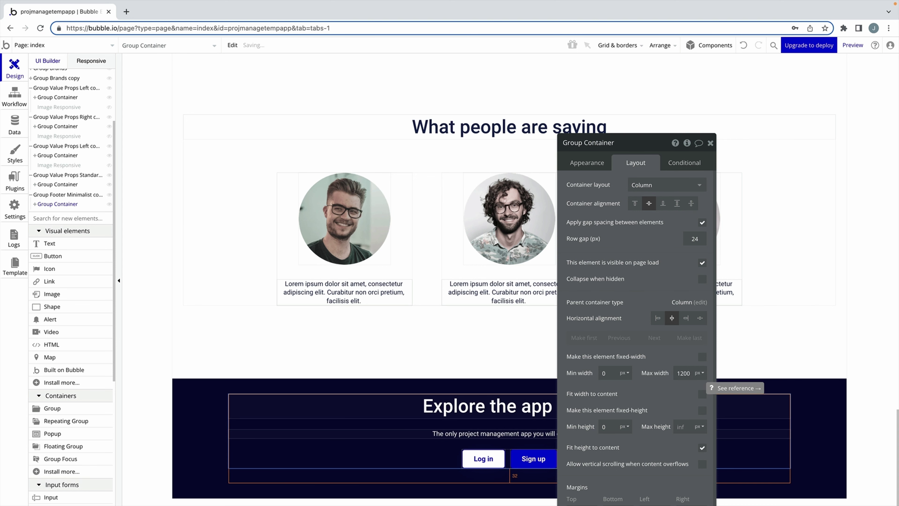
pyautogui.click(545, 386)
pyautogui.click(609, 431)
pyautogui.write('3')
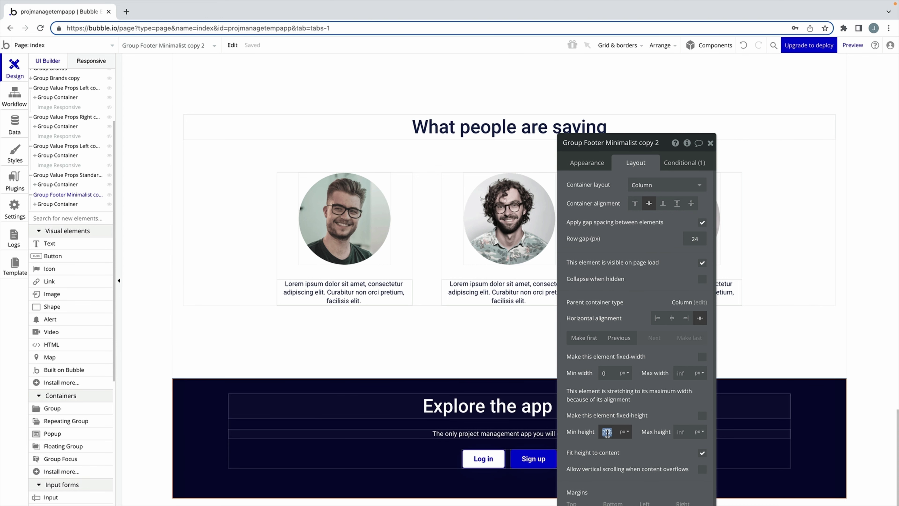
pyautogui.write('50')
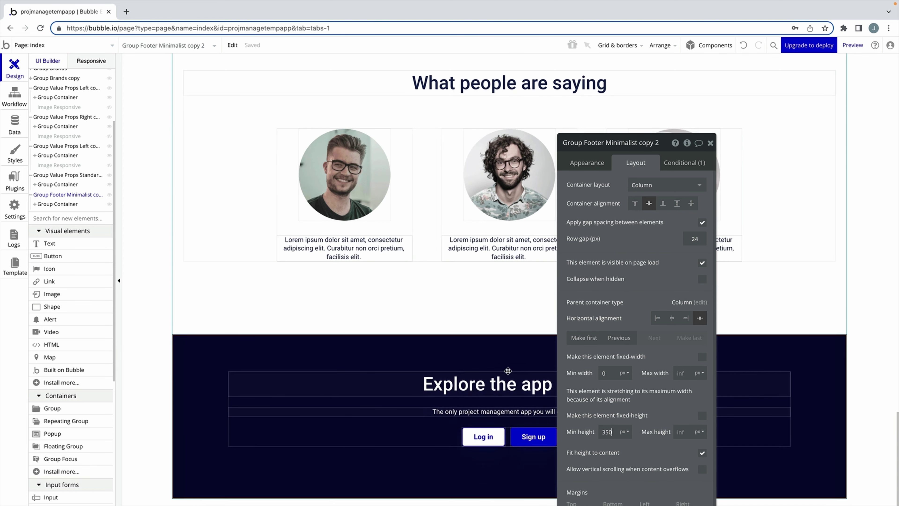
pyautogui.click(710, 143)
pyautogui.click(858, 278)
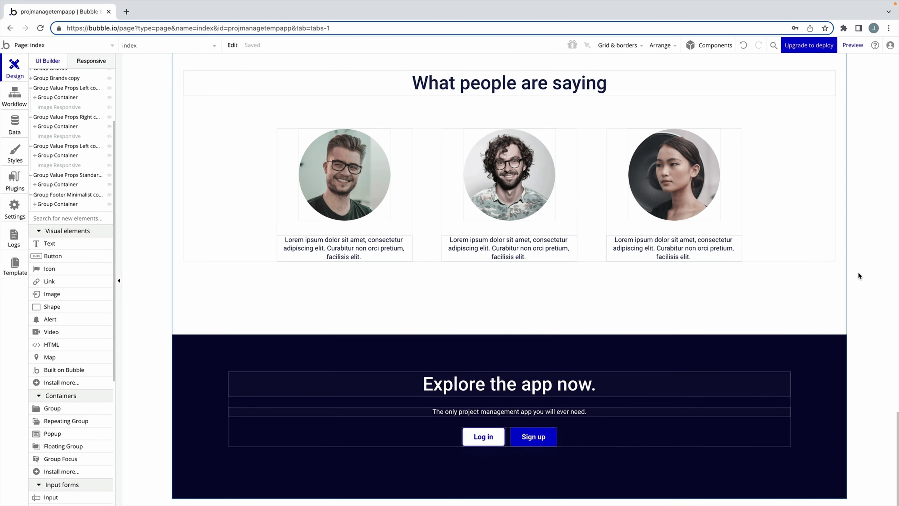
pyautogui.scroll(15, 858, 279)
# Preview the page and scroll through the navy header, hero and footer before returning to the editor.
pyautogui.click(853, 45)
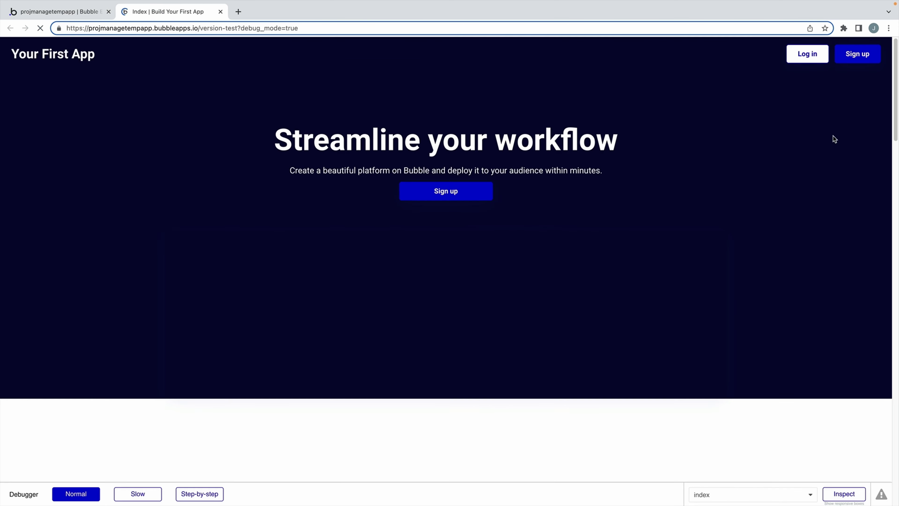
pyautogui.scroll(-20, 832, 136)
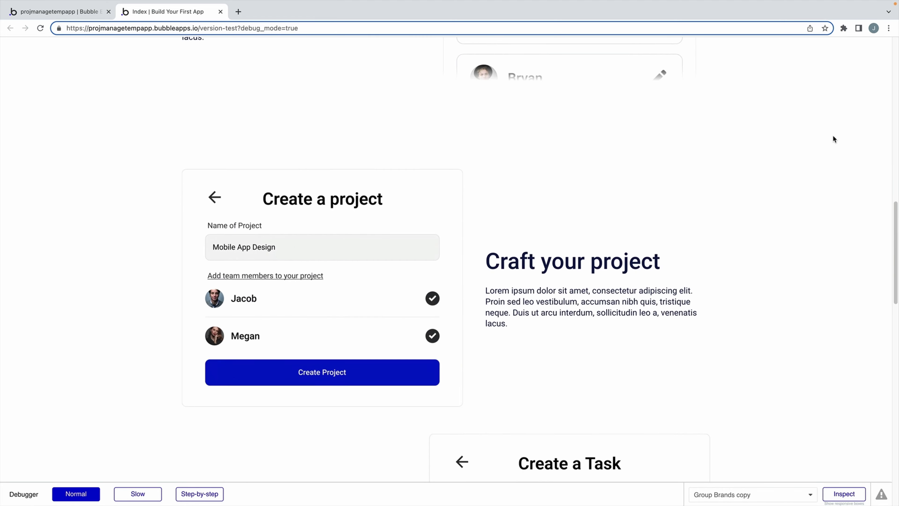
pyautogui.scroll(-10, 834, 139)
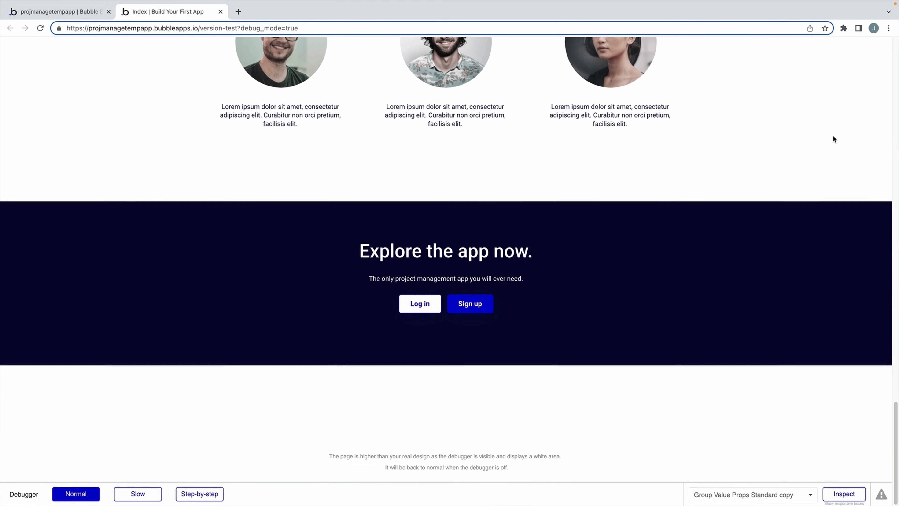
pyautogui.scroll(20, 834, 139)
pyautogui.scroll(15, 832, 136)
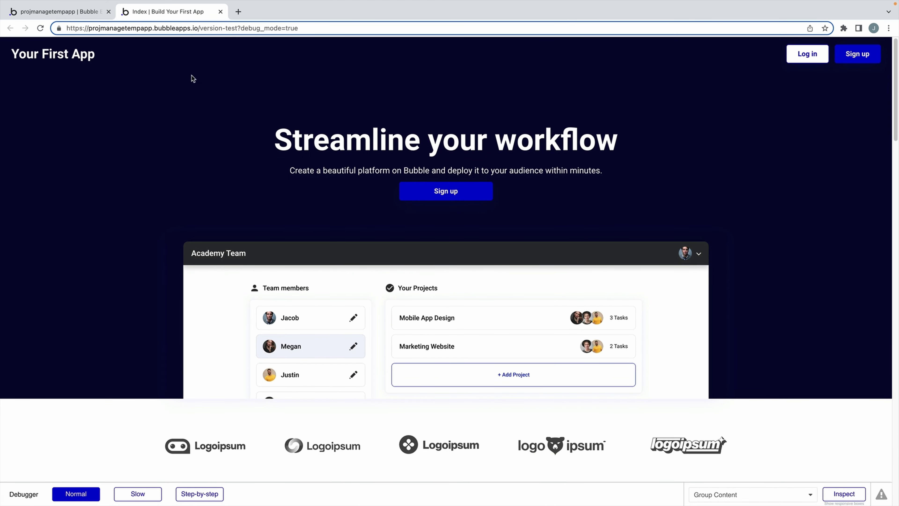
pyautogui.click(93, 15)
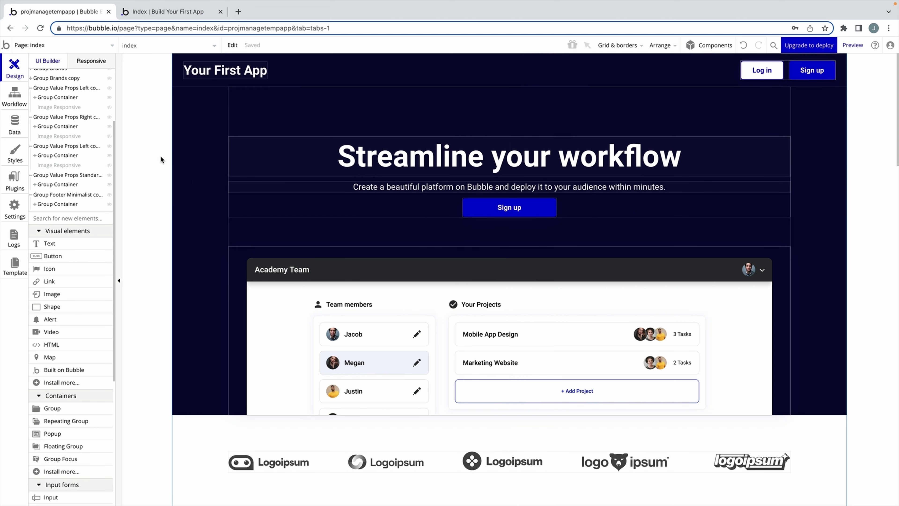
# In Style variables, set Primary to #001ACA, Text to #2D2E31 and Destructive to #CA0000.
pyautogui.click(15, 152)
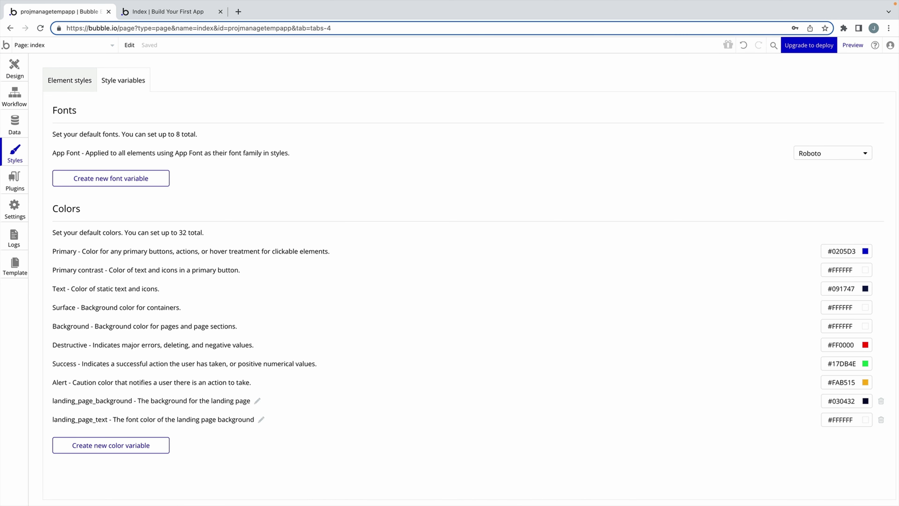
pyautogui.doubleClick(845, 251)
pyautogui.write('001ACA')
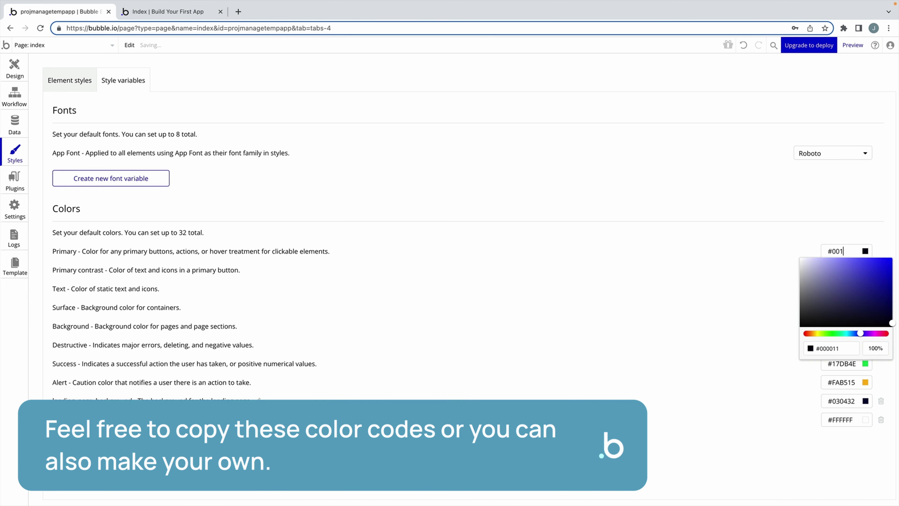
pyautogui.press('Return')
pyautogui.doubleClick(845, 289)
pyautogui.write('2D2E31')
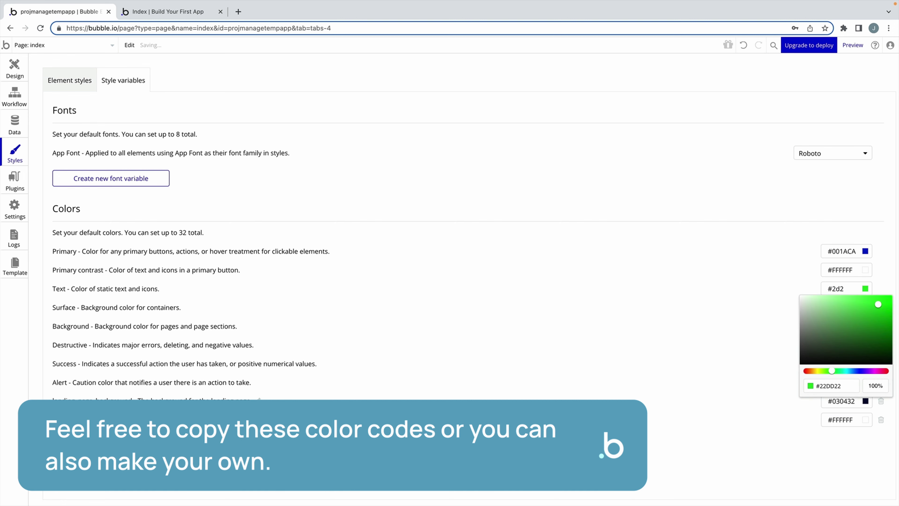
pyautogui.doubleClick(839, 344)
pyautogui.write('CA0000')
pyautogui.press('Return')
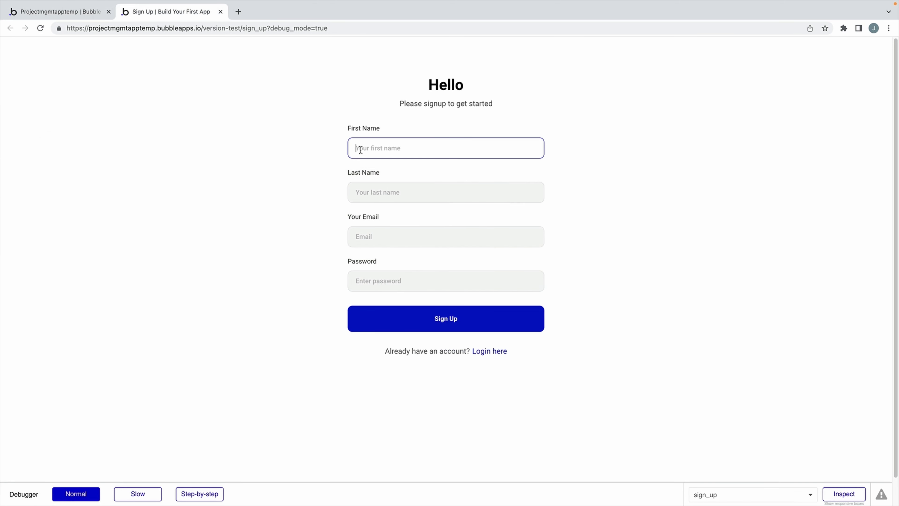
# Fill the preview's sign-up form with a first name, last name, e-mail and password, then submit.
pyautogui.write('John')
pyautogui.press('Tab')
pyautogui.write('Doe')
pyautogui.press('Tab')
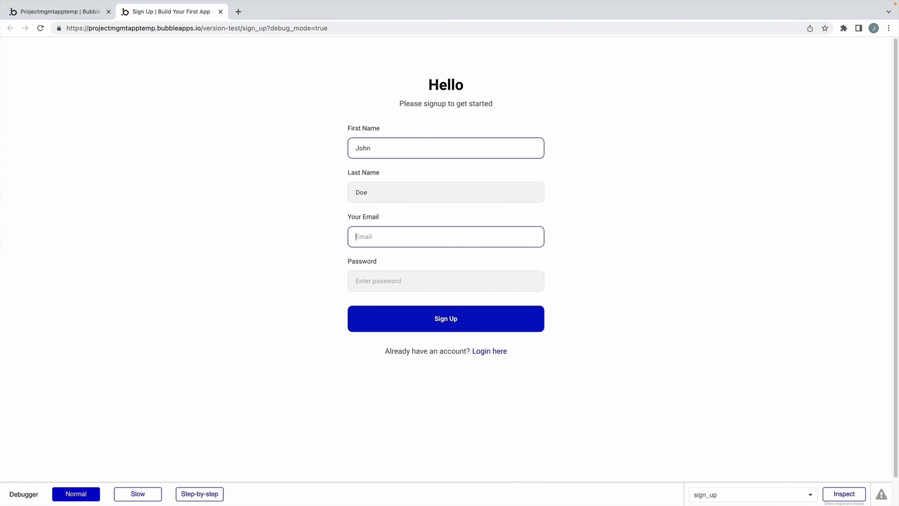
pyautogui.press('Tab')
pyautogui.write('1234567')
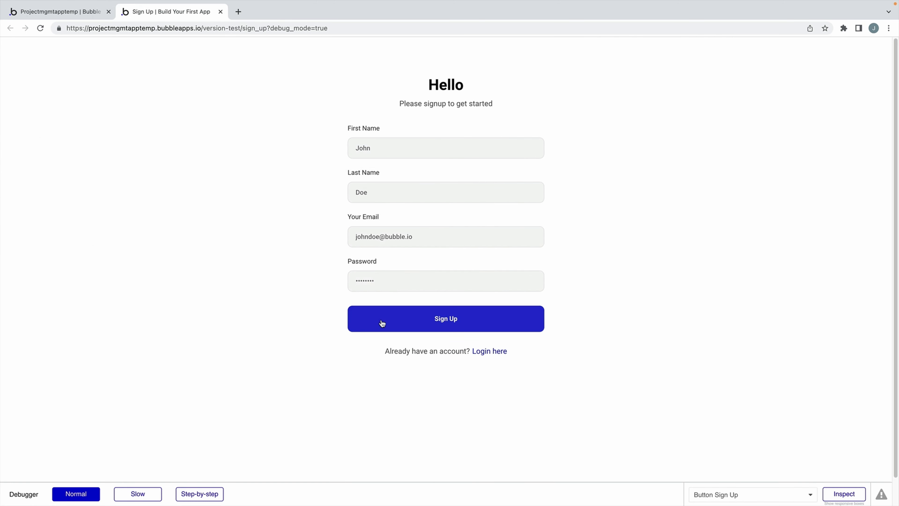
pyautogui.click(381, 320)
# Name the team 'My First Team', continue, upload a team picture and finish.
pyautogui.click(362, 212)
pyautogui.write('My First Team')
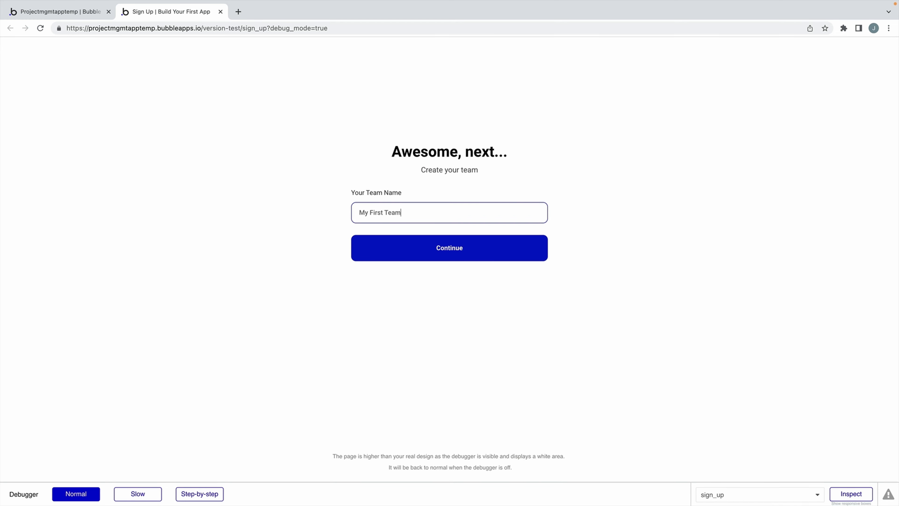
pyautogui.click(381, 244)
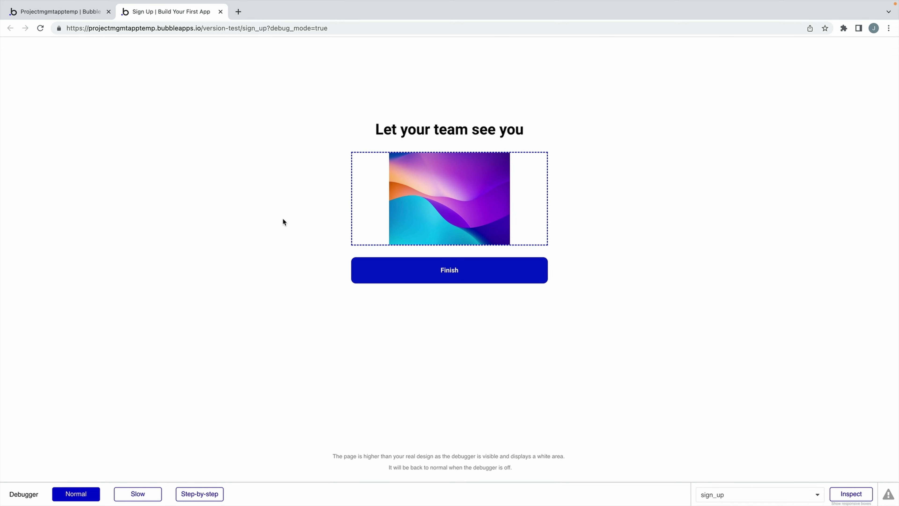
pyautogui.click(361, 211)
pyautogui.doubleClick(320, 221)
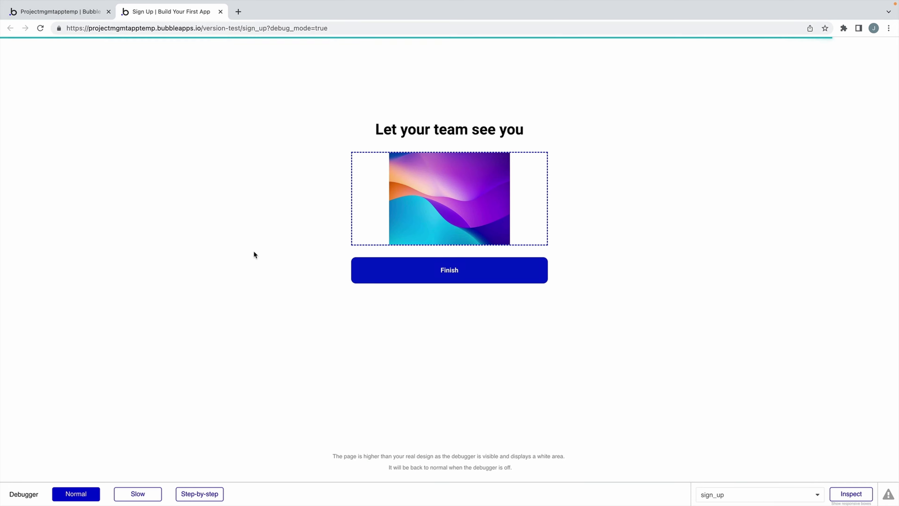
pyautogui.click(386, 278)
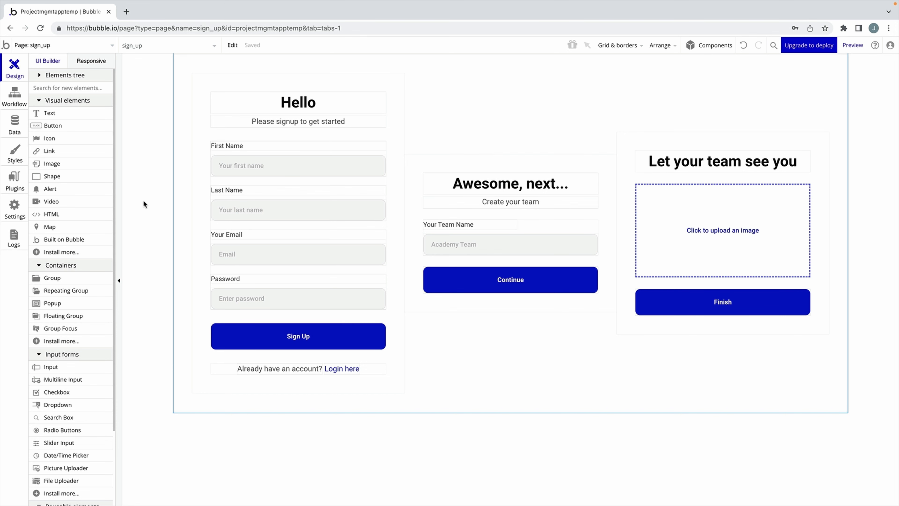
# Open a fresh debug-mode preview of the sign_up page, then switch back to the editor.
pyautogui.click(852, 45)
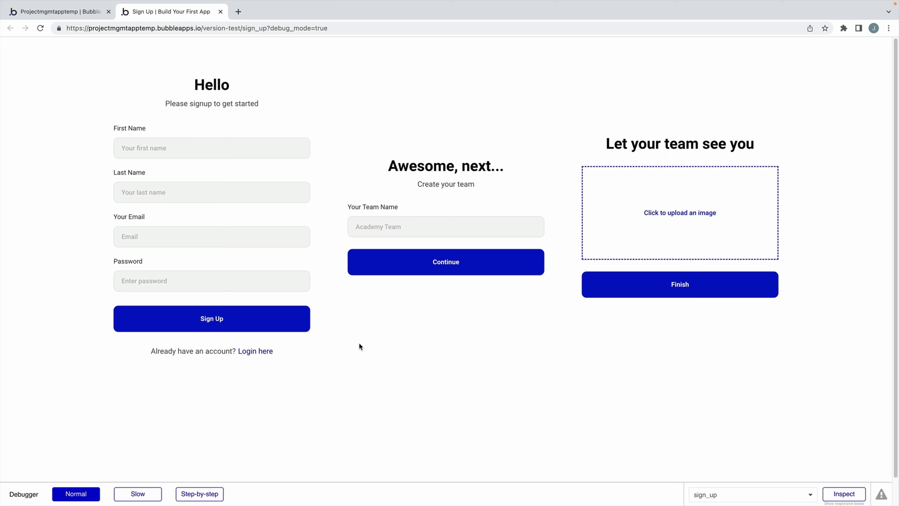
pyautogui.hotkey('ctrl', 'shift', 'Tab')
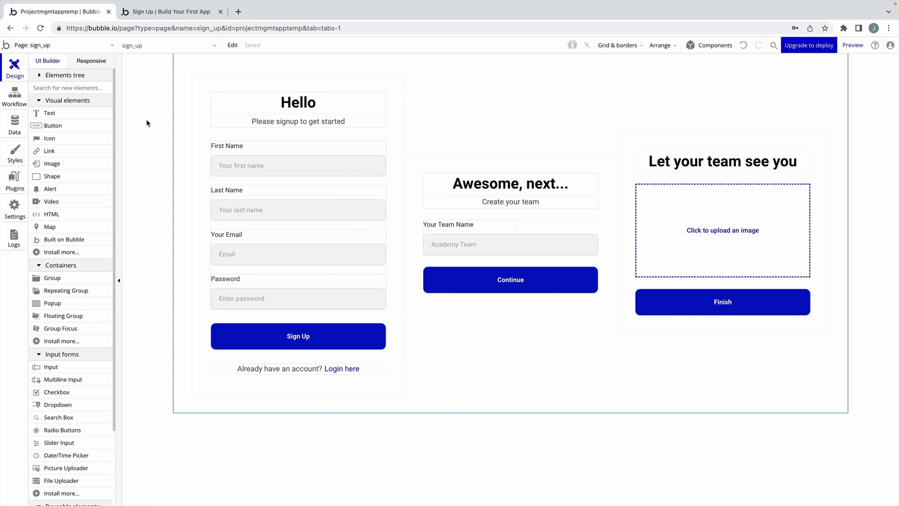
# Select Page sign_up in the Elements tree, move its property editor aside and open the Element inspector.
pyautogui.click(85, 80)
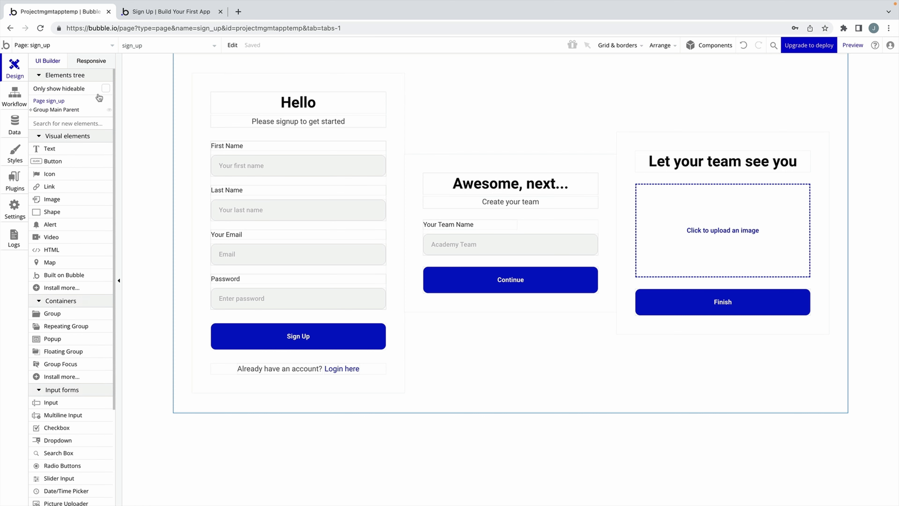
pyautogui.click(46, 101)
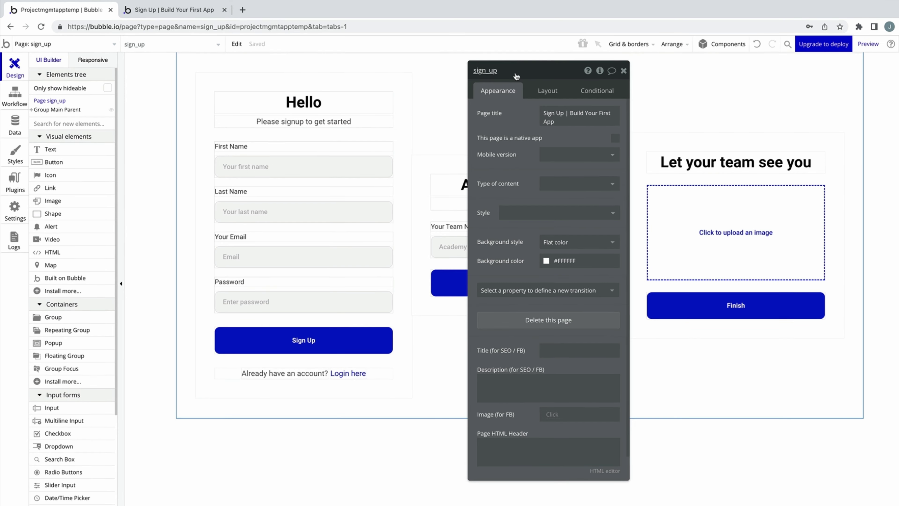
pyautogui.moveTo(506, 71); pyautogui.dragTo(166, 69)
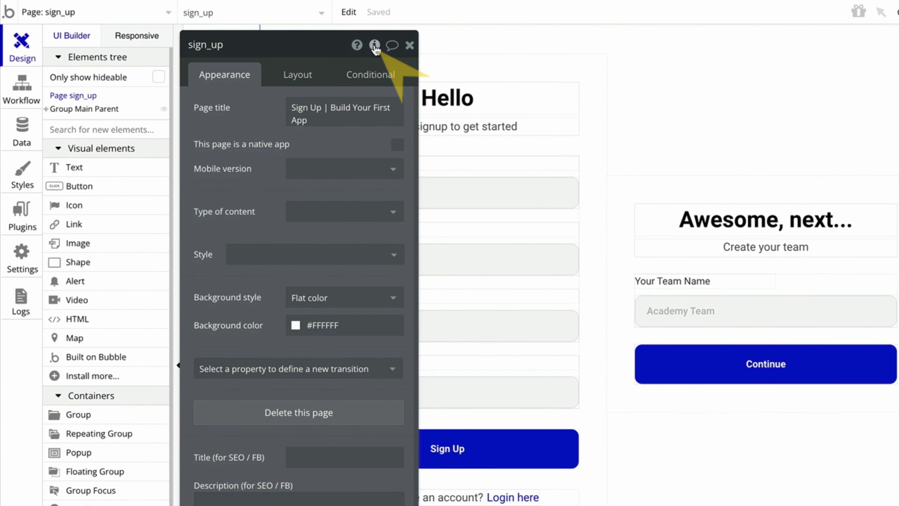
pyautogui.click(374, 45)
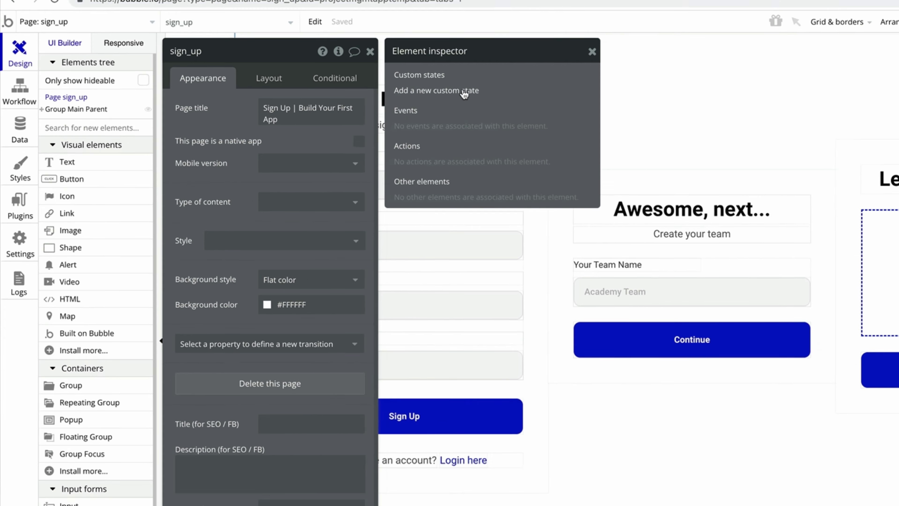
# Add a custom state 'view' of type number to the sign_up page with default value 0.
pyautogui.click(513, 90)
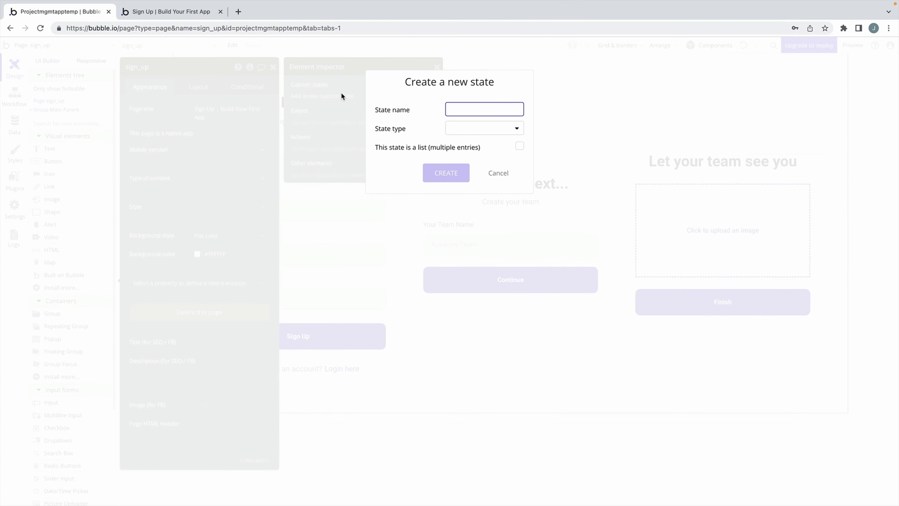
pyautogui.write('view')
pyautogui.click(461, 128)
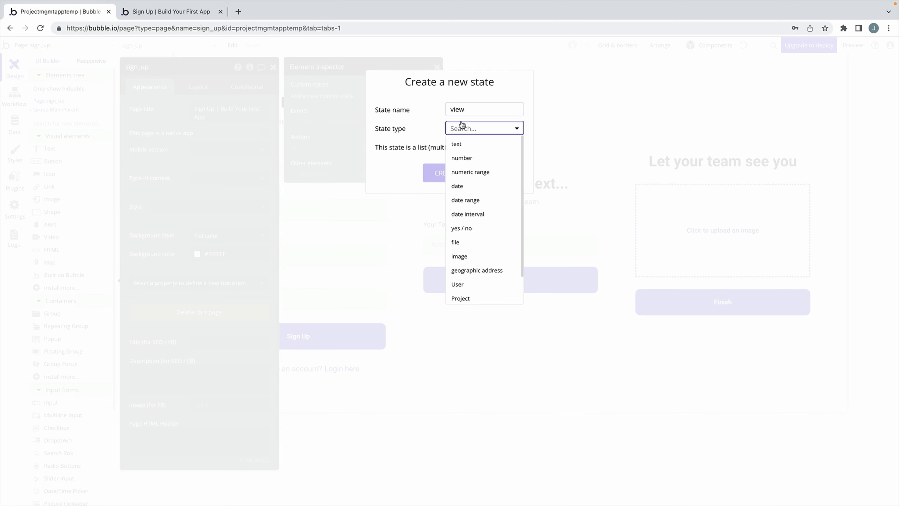
pyautogui.click(480, 158)
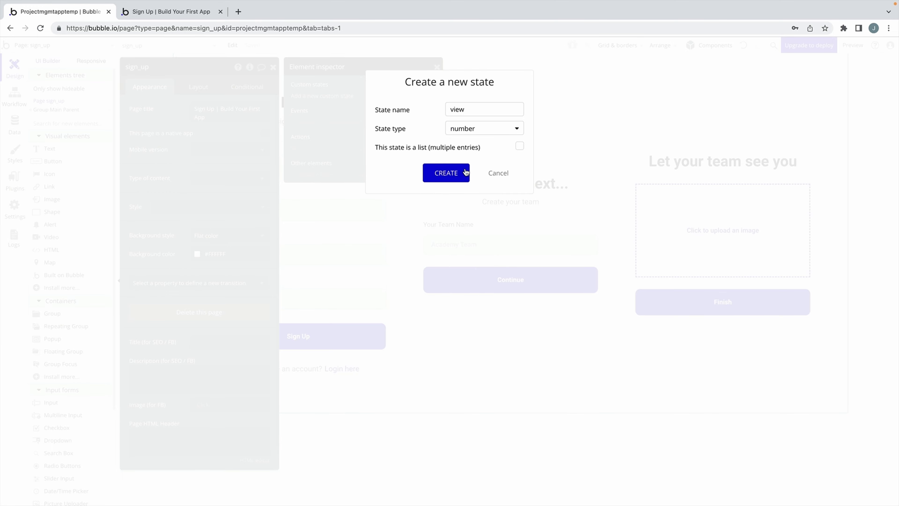
pyautogui.click(446, 173)
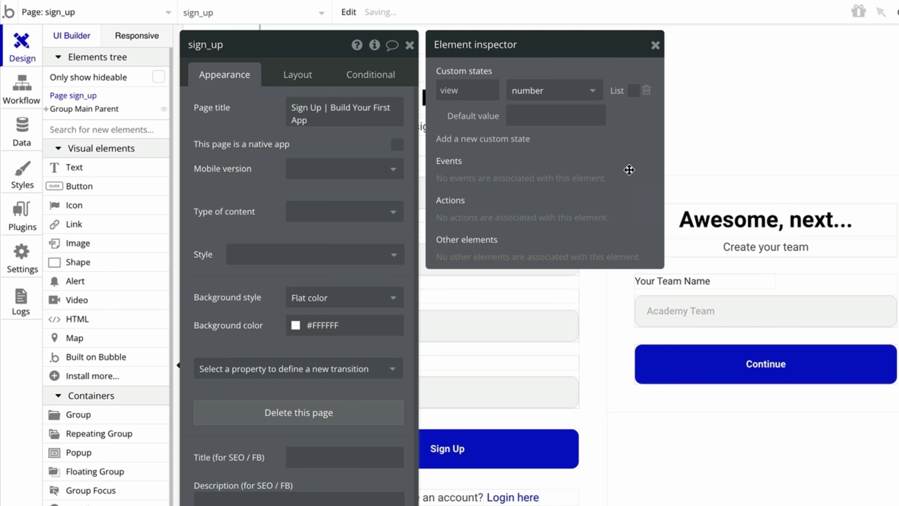
pyautogui.press('Tab')
pyautogui.write('0')
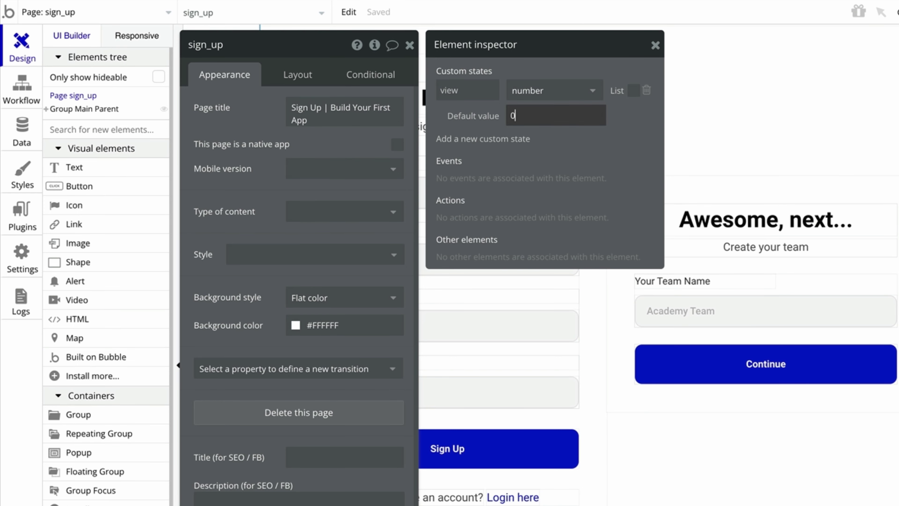
pyautogui.click(632, 146)
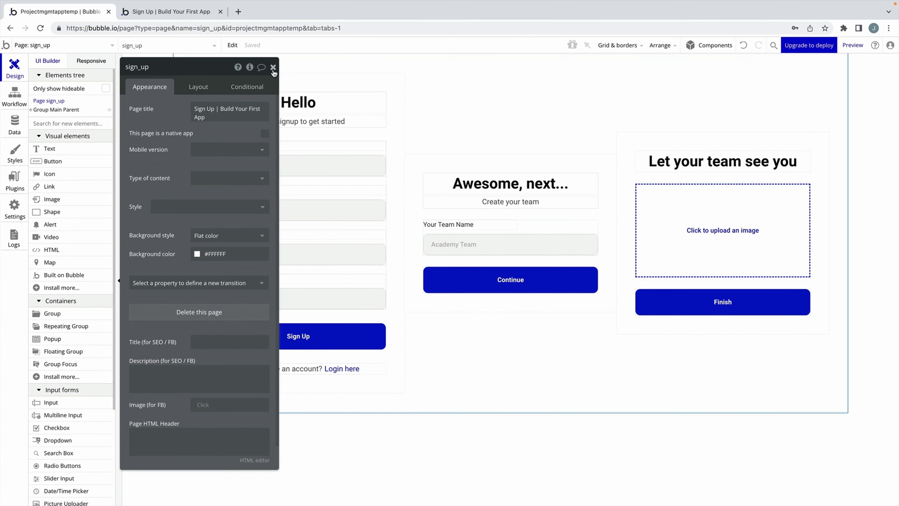
# Give Group Sign Up the condition 'sign_up's view is not 0' with 'This element is visible' unchecked.
pyautogui.doubleClick(221, 100)
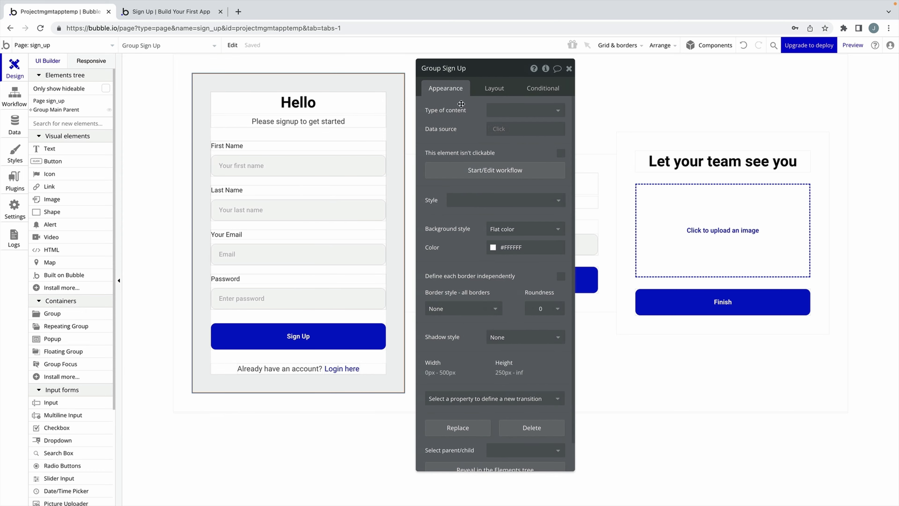
pyautogui.click(543, 88)
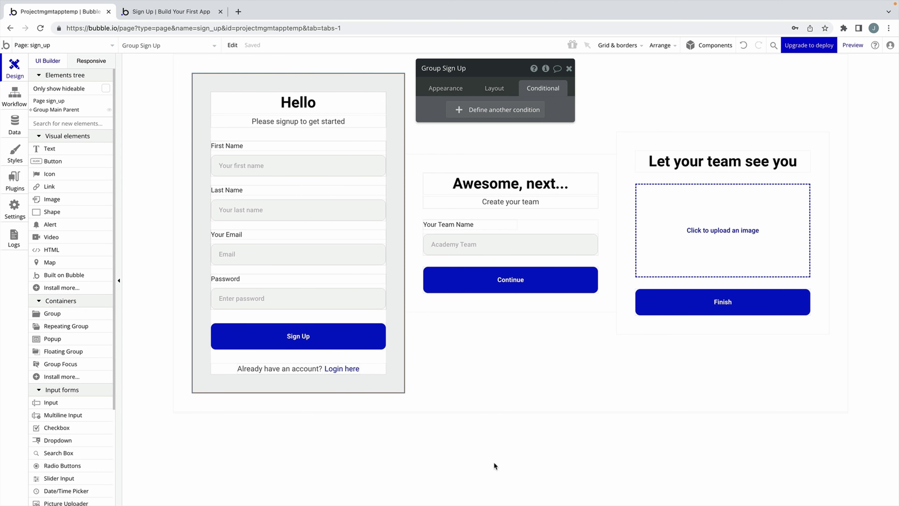
pyautogui.click(520, 109)
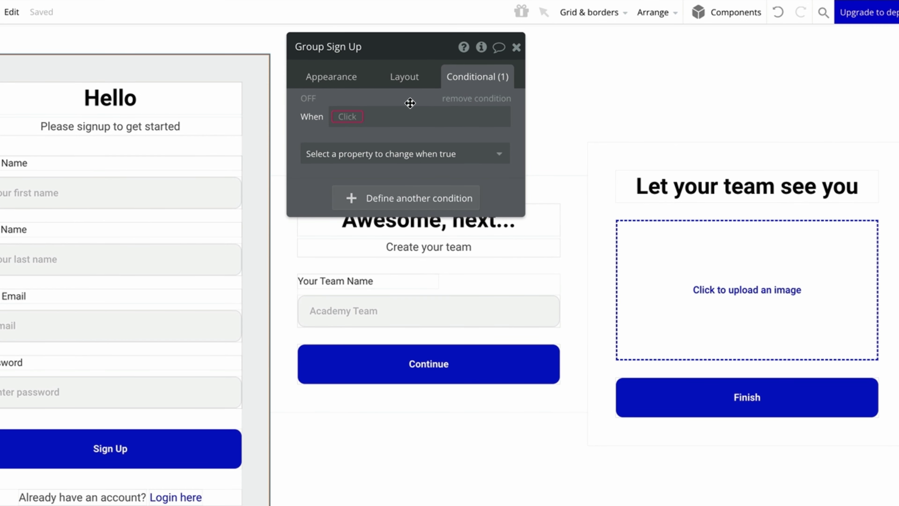
pyautogui.click(357, 117)
pyautogui.write('sign')
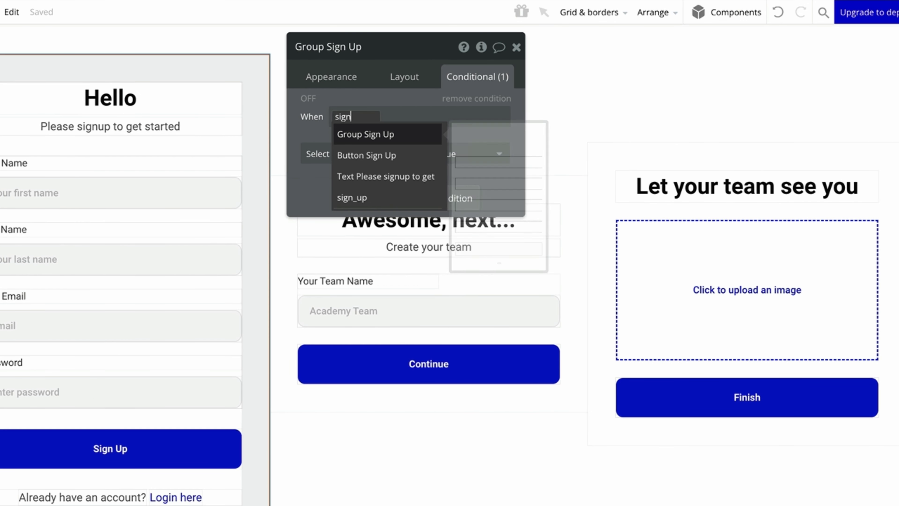
pyautogui.click(384, 196)
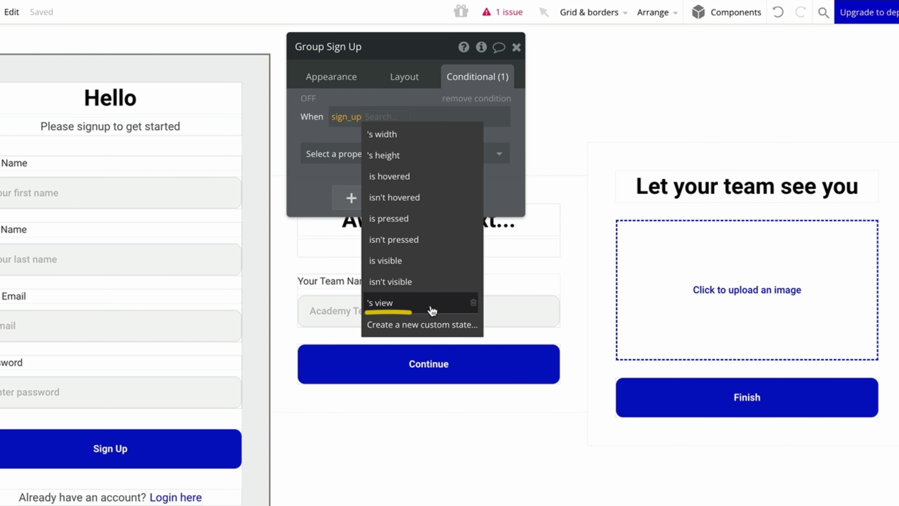
pyautogui.click(431, 309)
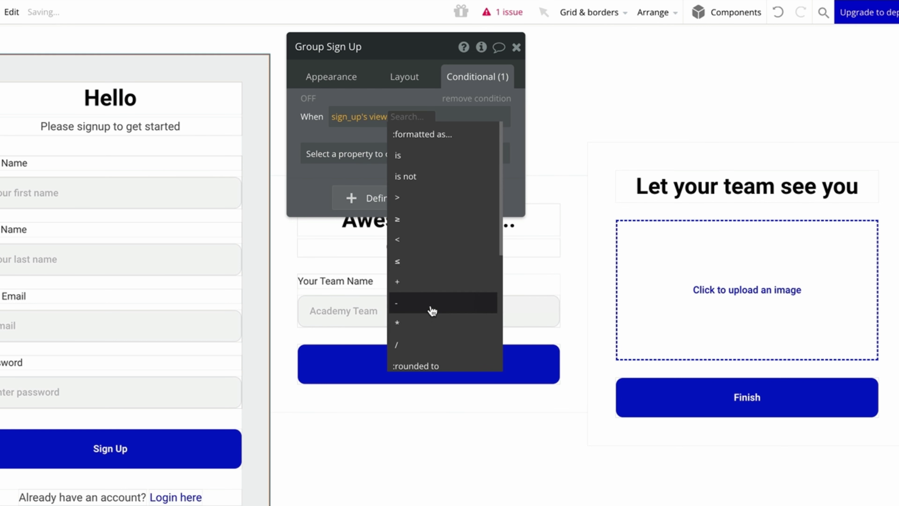
pyautogui.click(446, 177)
pyautogui.write('0')
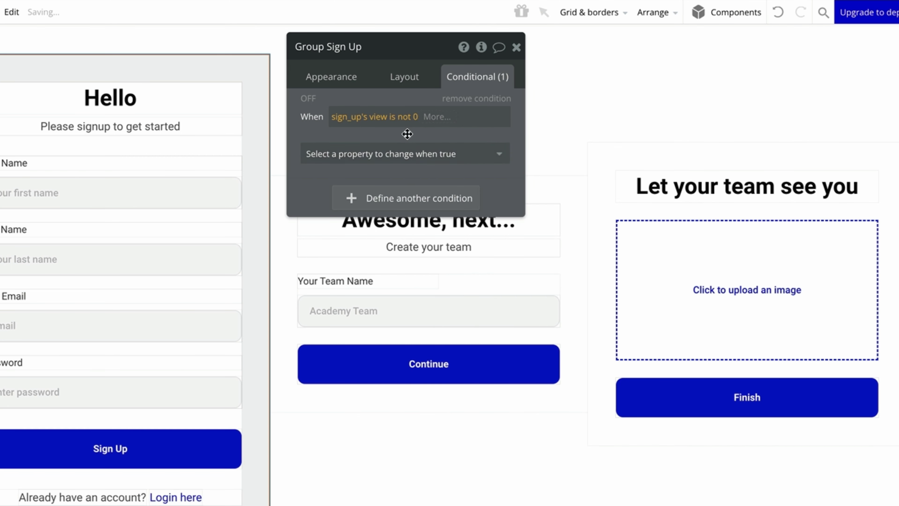
pyautogui.click(407, 153)
pyautogui.click(412, 197)
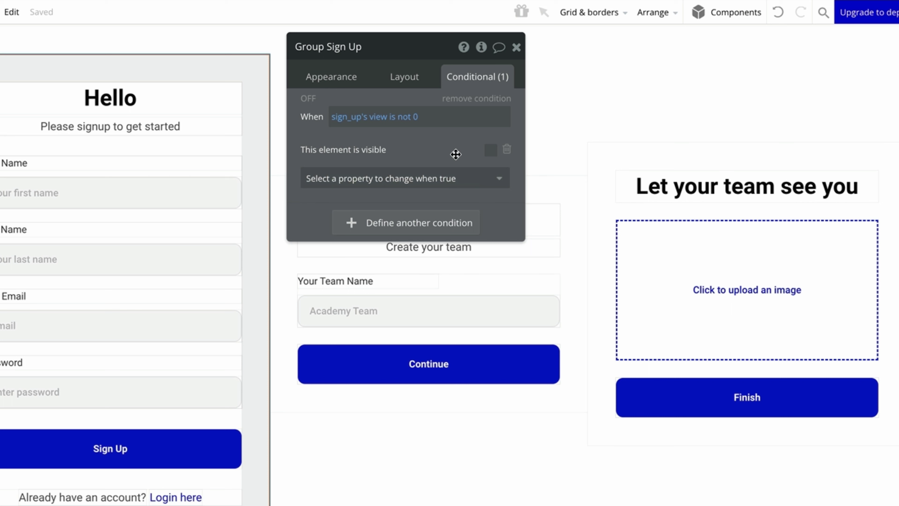
pyautogui.click(524, 186)
# Give Group Create Team the condition 'sign_up's view is 1' with 'This element is visible' checked.
pyautogui.click(488, 76)
pyautogui.click(457, 108)
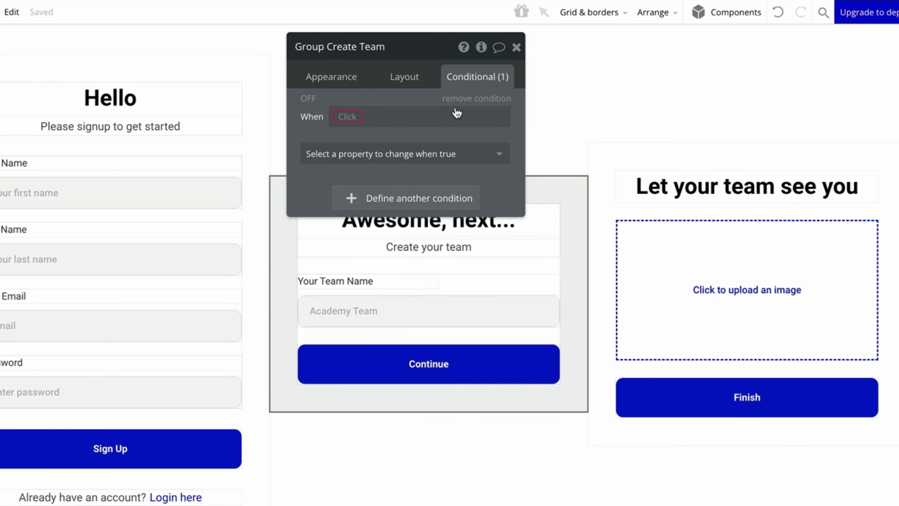
pyautogui.click(366, 116)
pyautogui.write('sign')
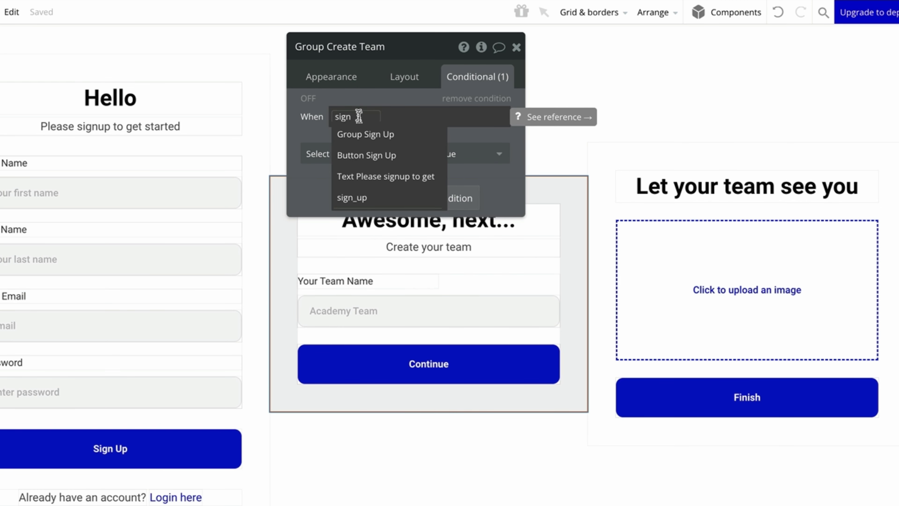
pyautogui.click(354, 197)
pyautogui.click(418, 303)
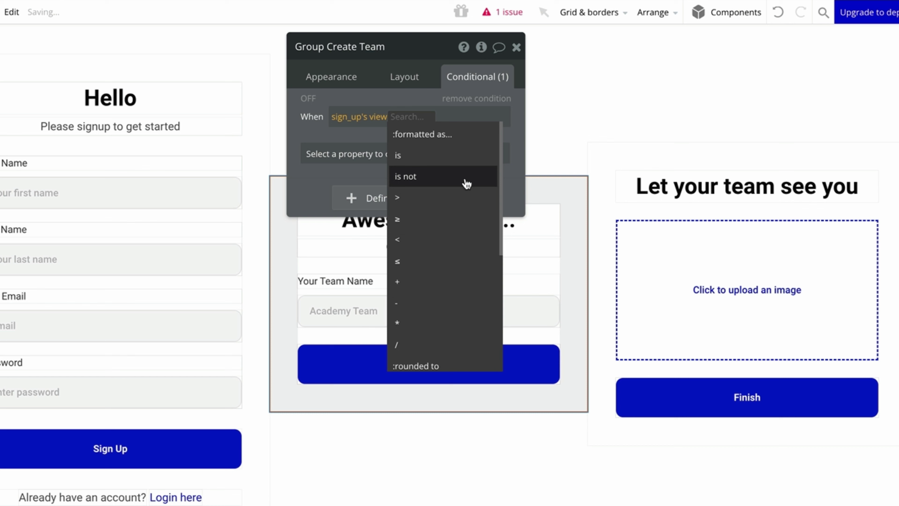
pyautogui.click(467, 159)
pyautogui.write('1')
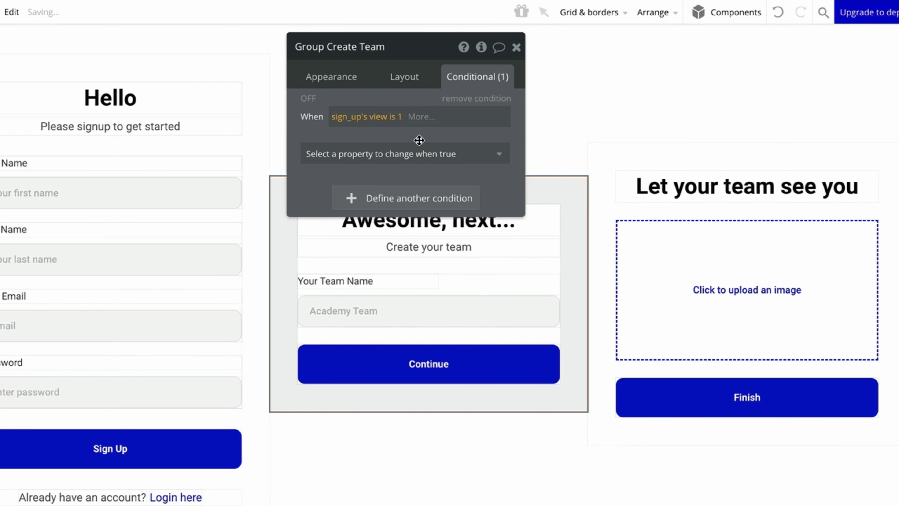
pyautogui.click(418, 153)
pyautogui.click(419, 197)
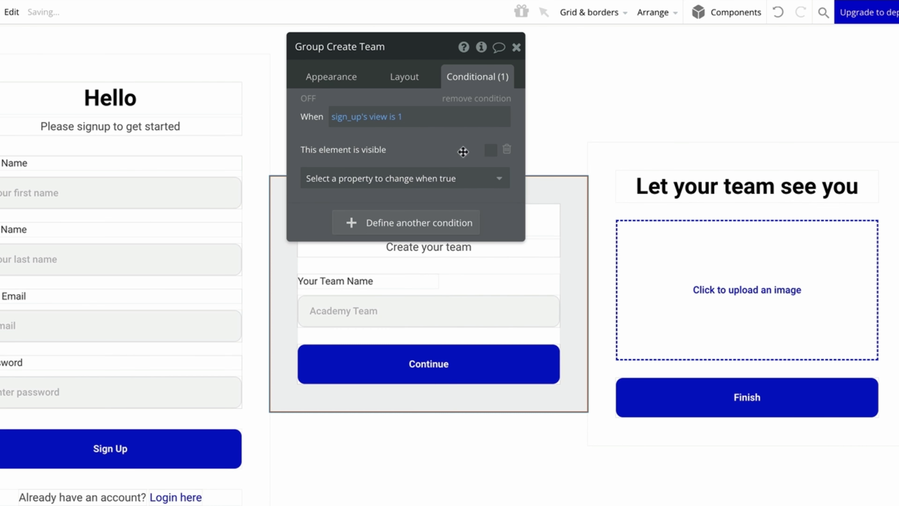
pyautogui.click(490, 150)
# Uncheck 'visible on page load' for Group Create Team in its layout settings.
pyautogui.click(404, 77)
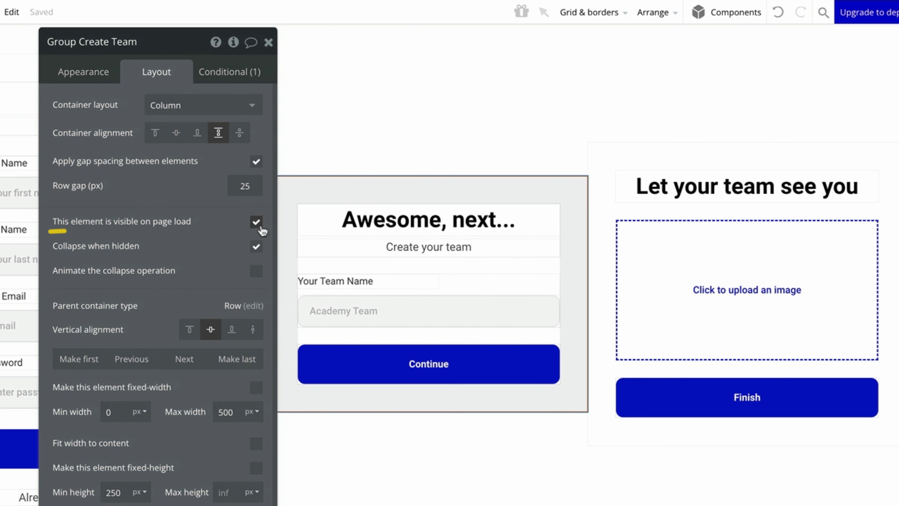
pyautogui.click(256, 223)
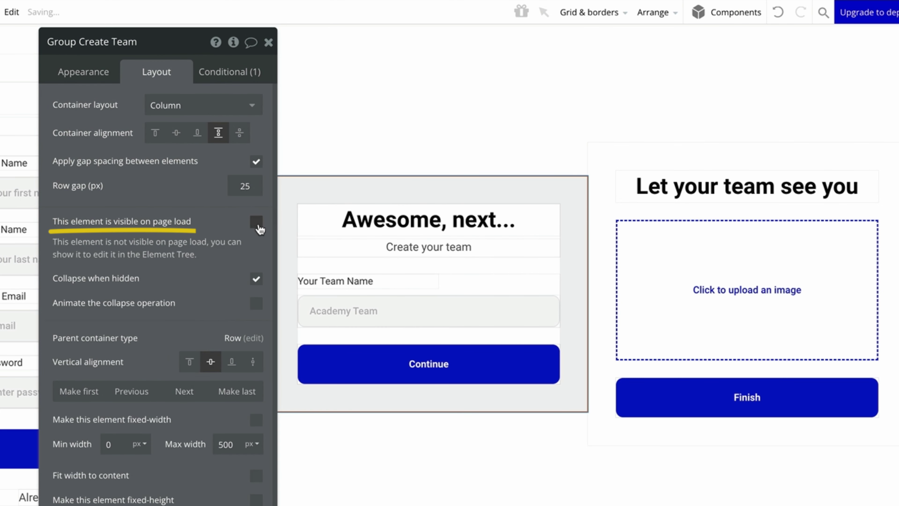
pyautogui.moveTo(165, 226); pyautogui.dragTo(461, 241)
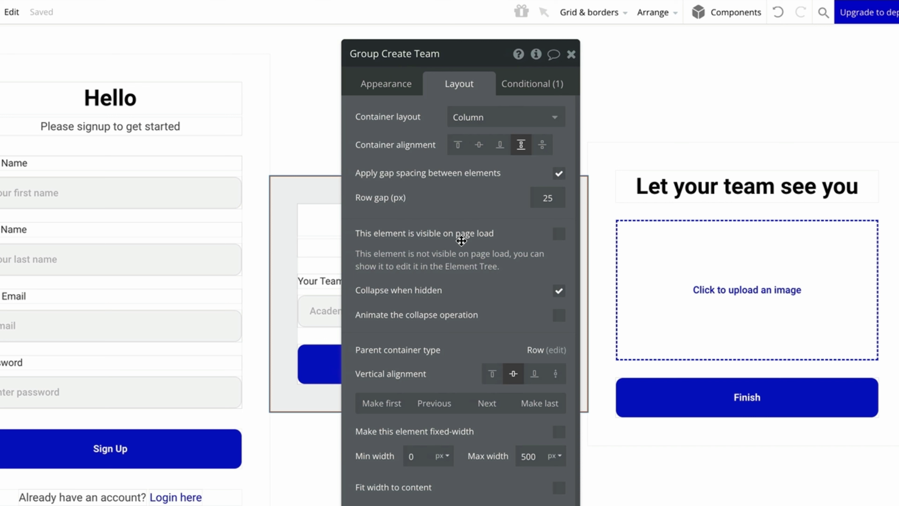
# Copy the 'sign_up's view is 1' expression into a new condition on Group Profile Picture.
pyautogui.click(542, 87)
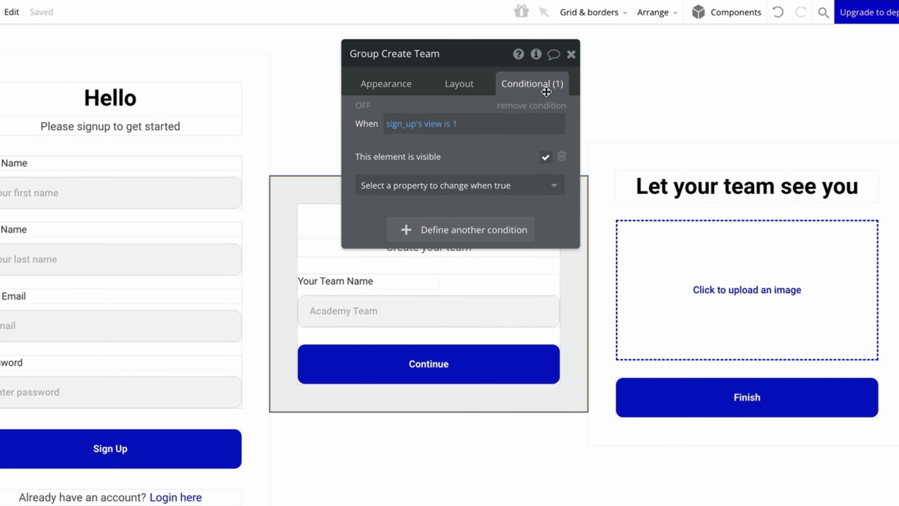
pyautogui.rightClick(534, 134)
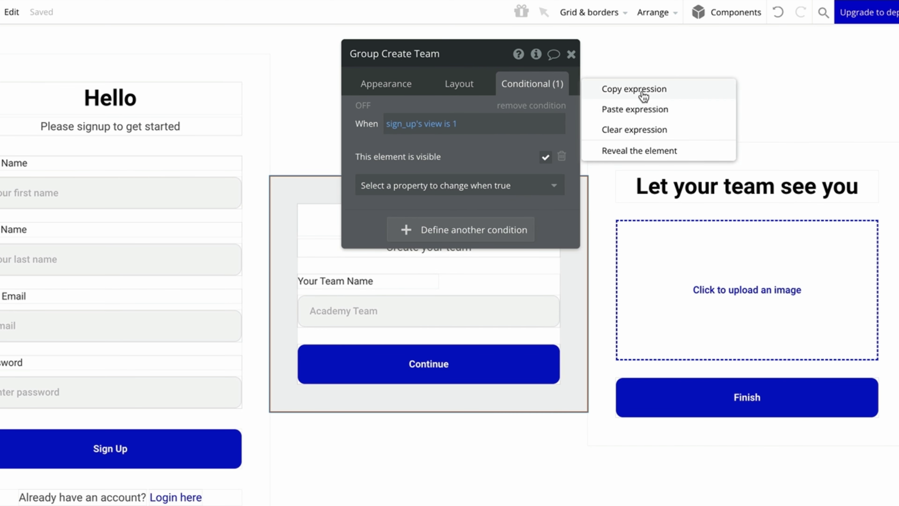
pyautogui.click(642, 90)
pyautogui.click(614, 161)
pyautogui.click(531, 120)
pyautogui.rightClick(490, 129)
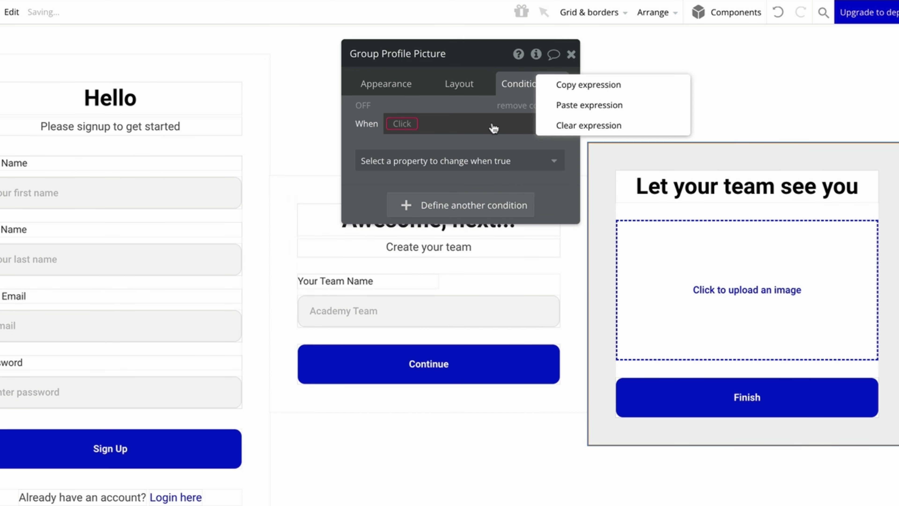
pyautogui.click(581, 106)
# Change the pasted condition to view is 2 with 'This element is visible' checked.
pyautogui.click(454, 125)
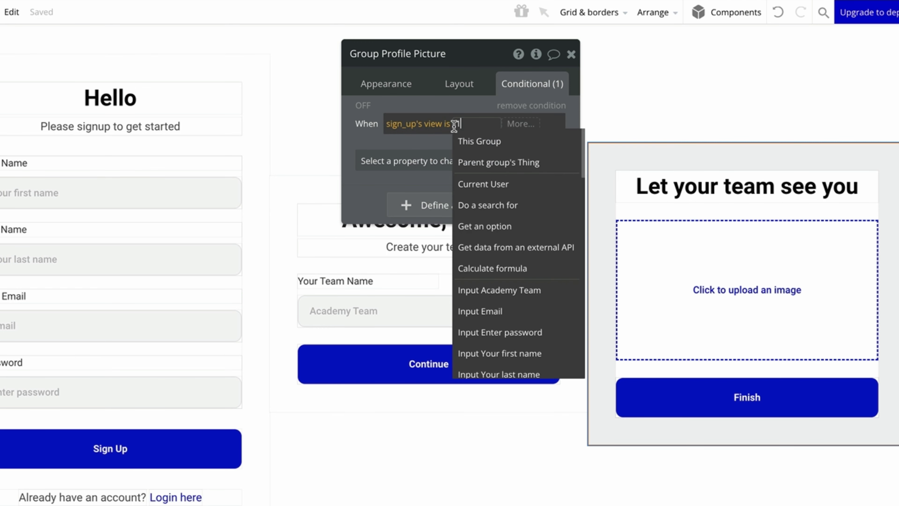
pyautogui.press('BackSpace')
pyautogui.write('2')
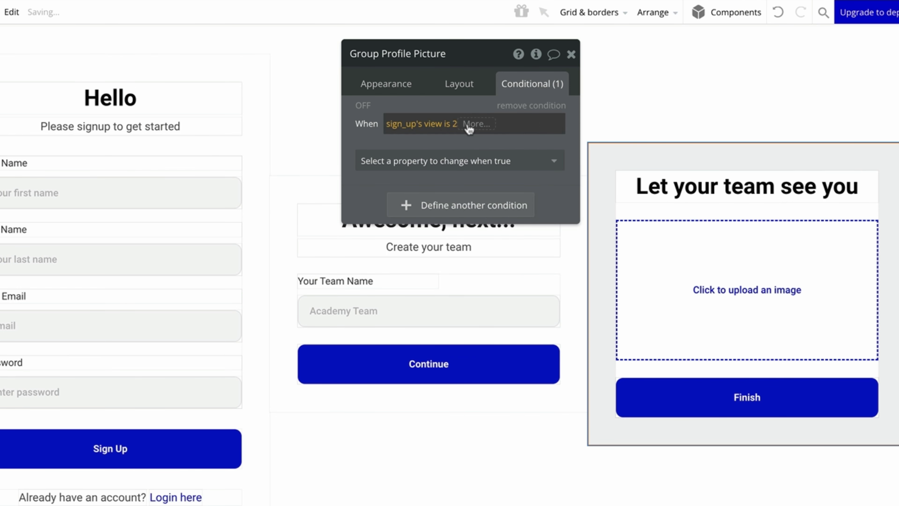
pyautogui.click(466, 160)
pyautogui.click(509, 198)
pyautogui.click(545, 156)
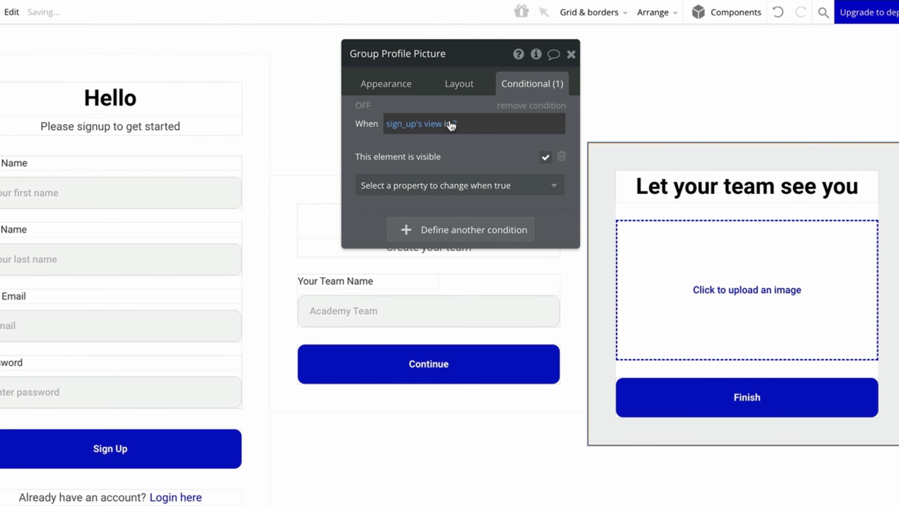
pyautogui.click(459, 84)
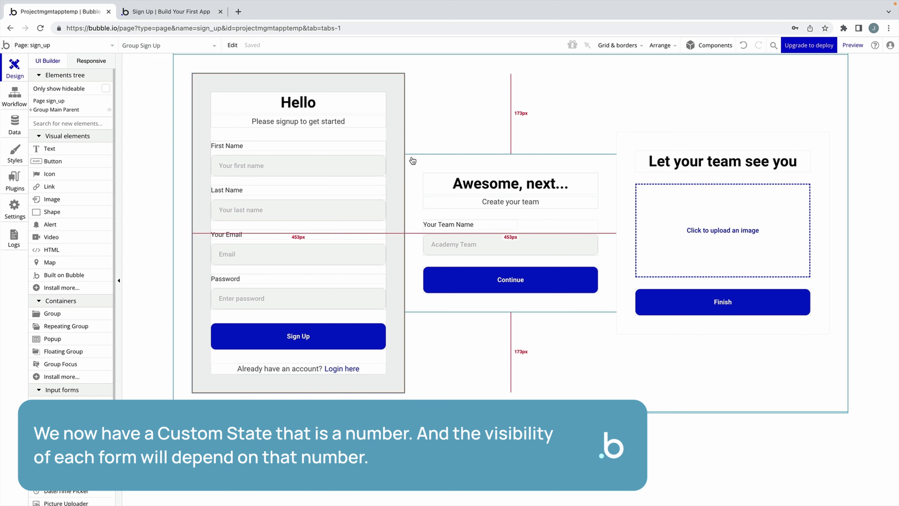
# Hide Group Create Team and Group Profile Picture in the editor from the Elements tree.
pyautogui.click(435, 159)
pyautogui.click(624, 159)
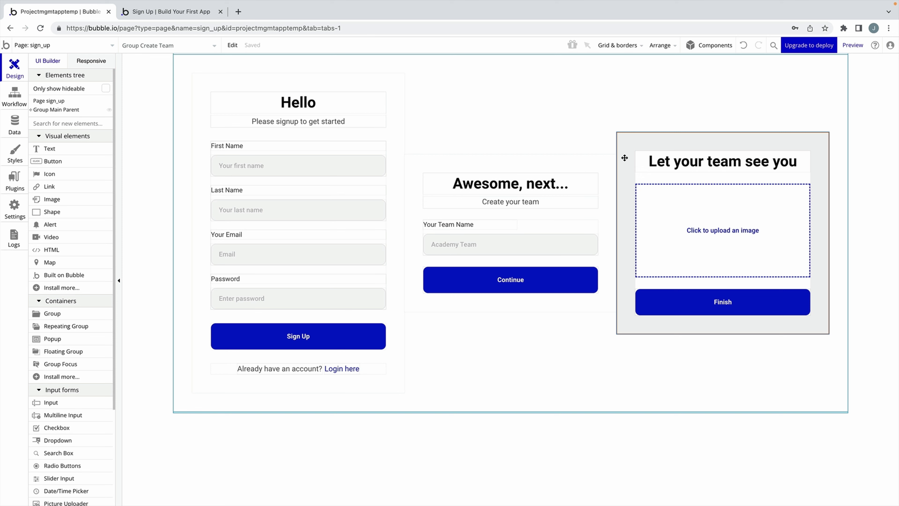
pyautogui.doubleClick(538, 161)
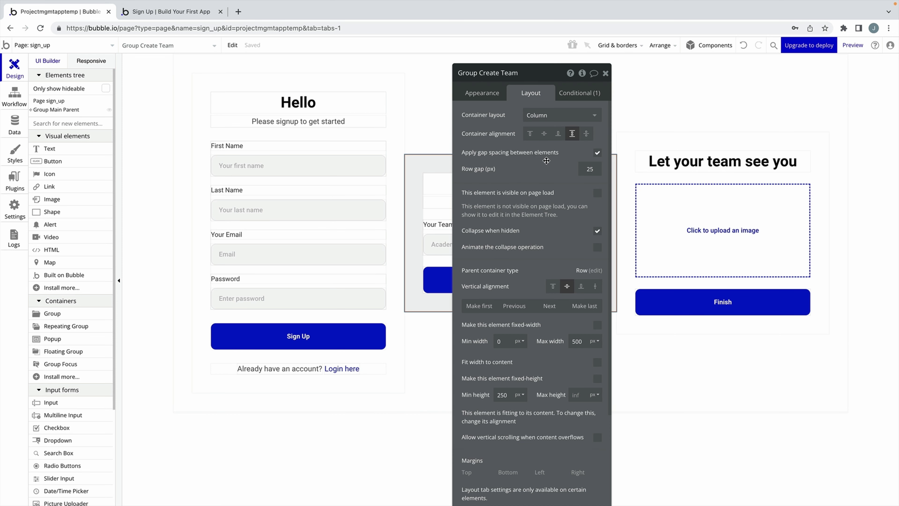
pyautogui.moveTo(529, 164); pyautogui.dragTo(340, 161)
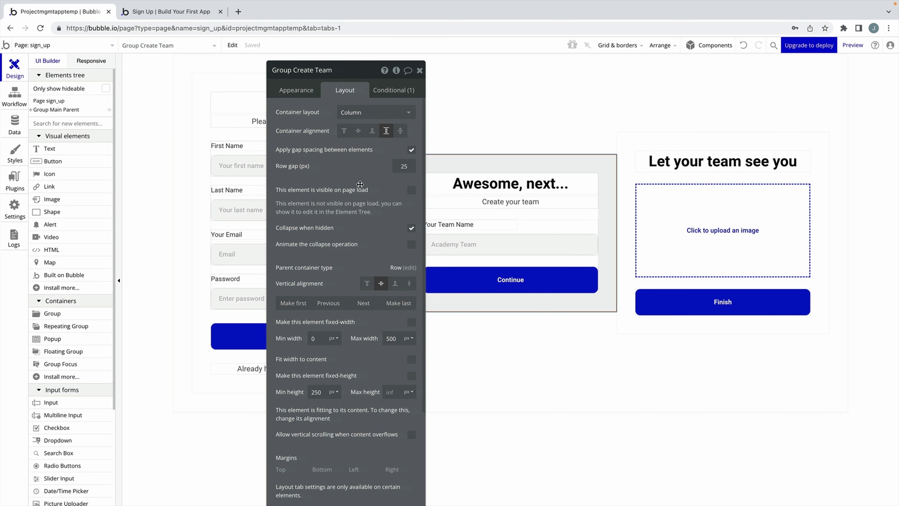
pyautogui.click(31, 110)
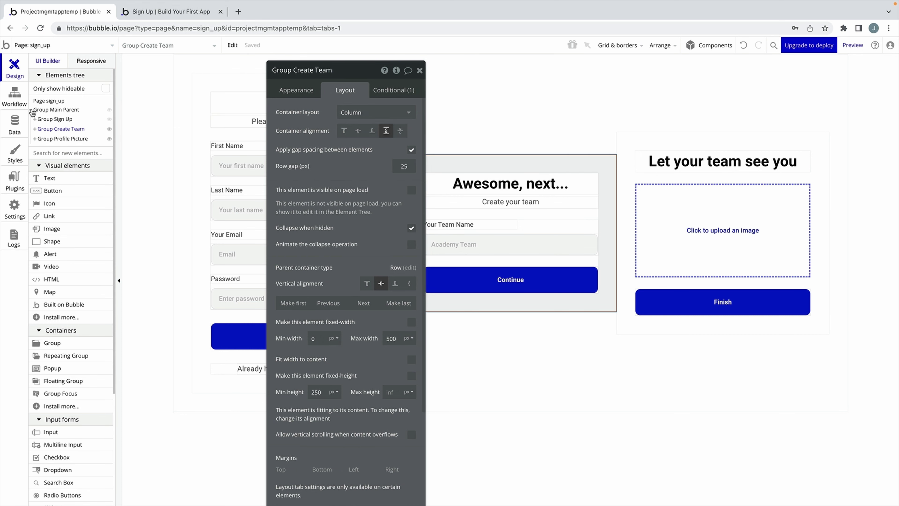
pyautogui.click(110, 129)
pyautogui.click(109, 138)
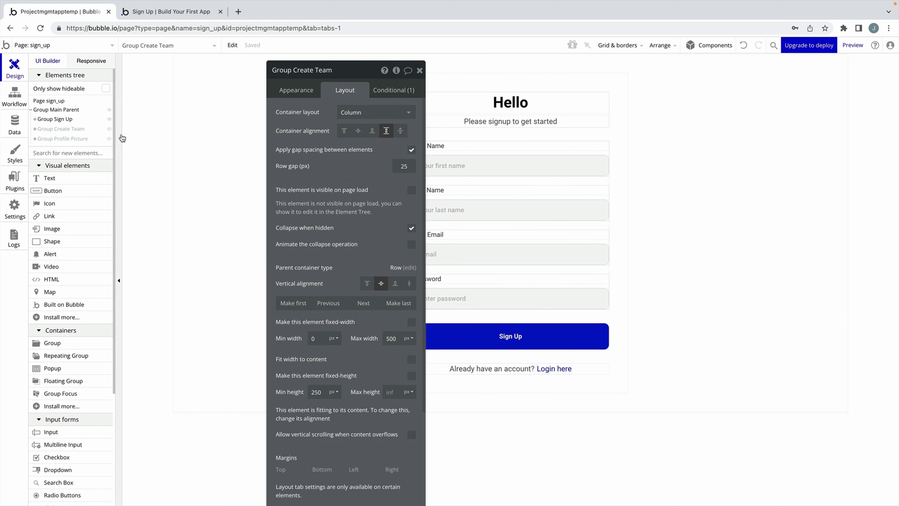
pyautogui.click(421, 70)
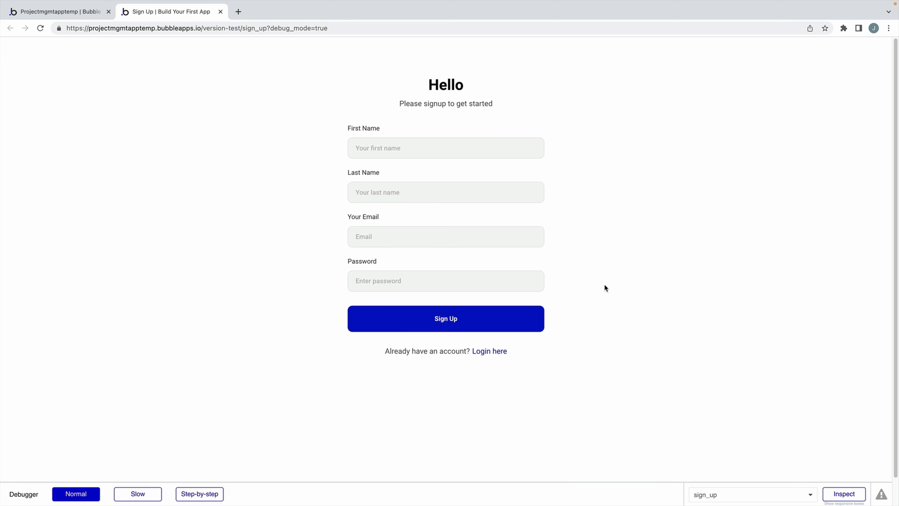
# Create a workflow on the Sign Up button with an Account > Sign the user up action.
pyautogui.hotkey('ctrl', 'shift', 'Tab')
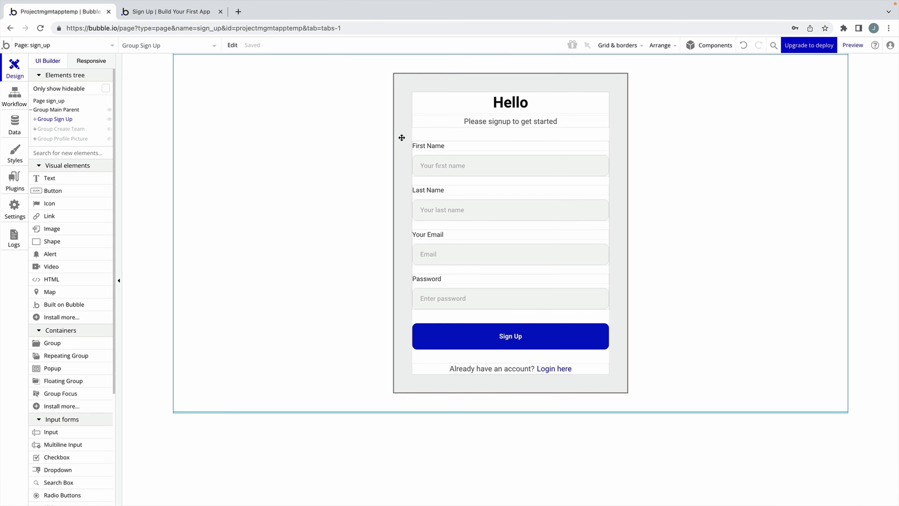
pyautogui.click(542, 340)
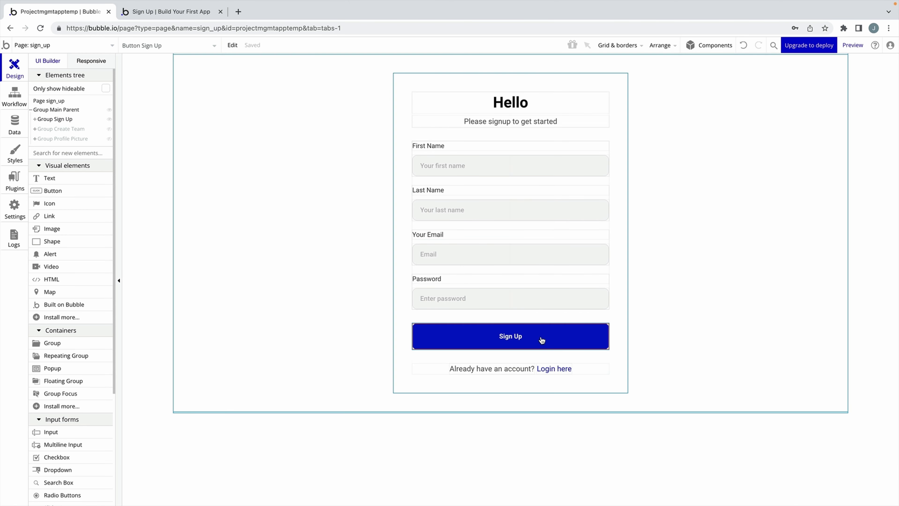
pyautogui.doubleClick(588, 341)
pyautogui.moveTo(319, 194); pyautogui.dragTo(262, 193)
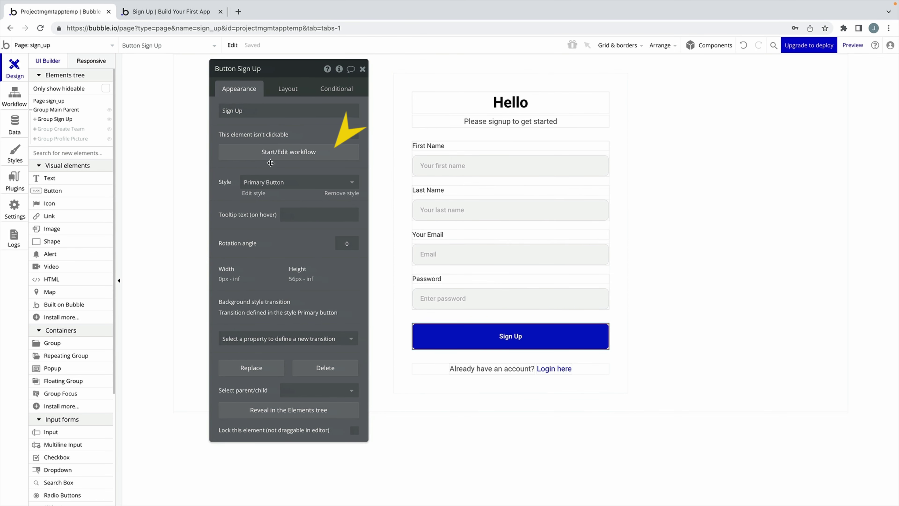
pyautogui.click(280, 151)
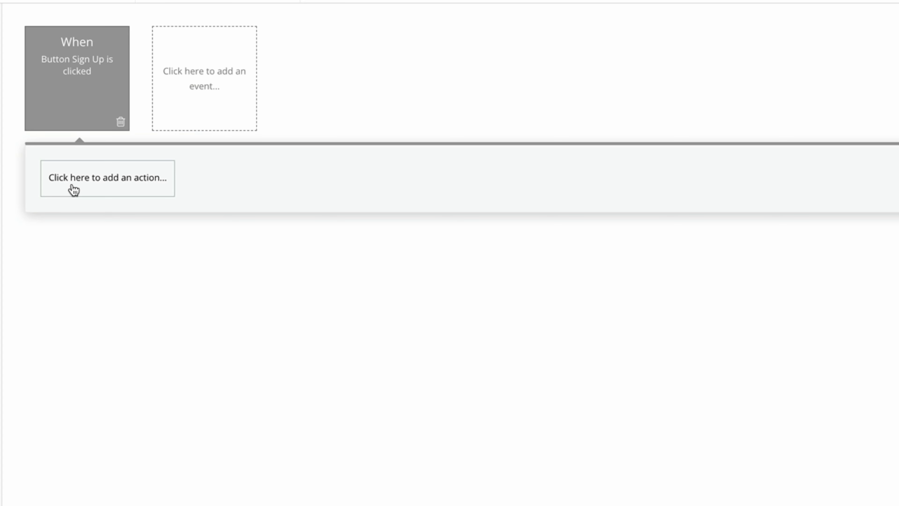
pyautogui.click(73, 190)
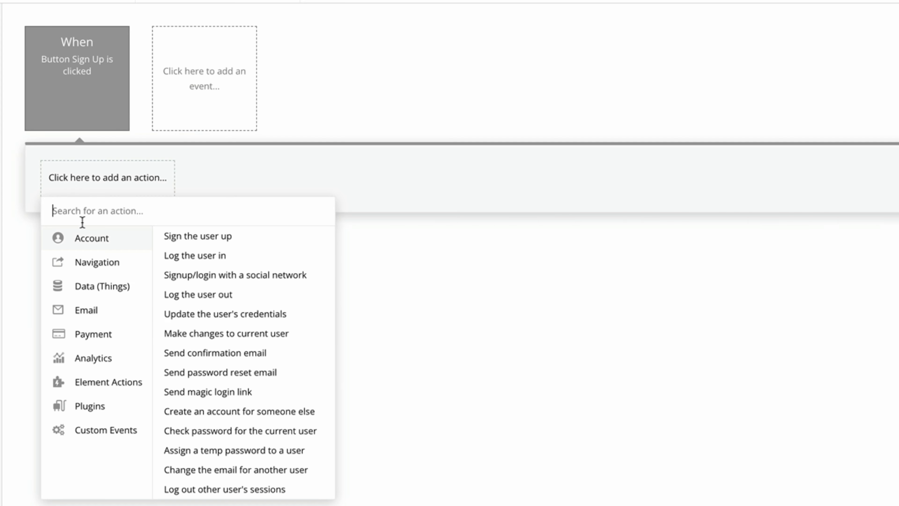
pyautogui.click(213, 239)
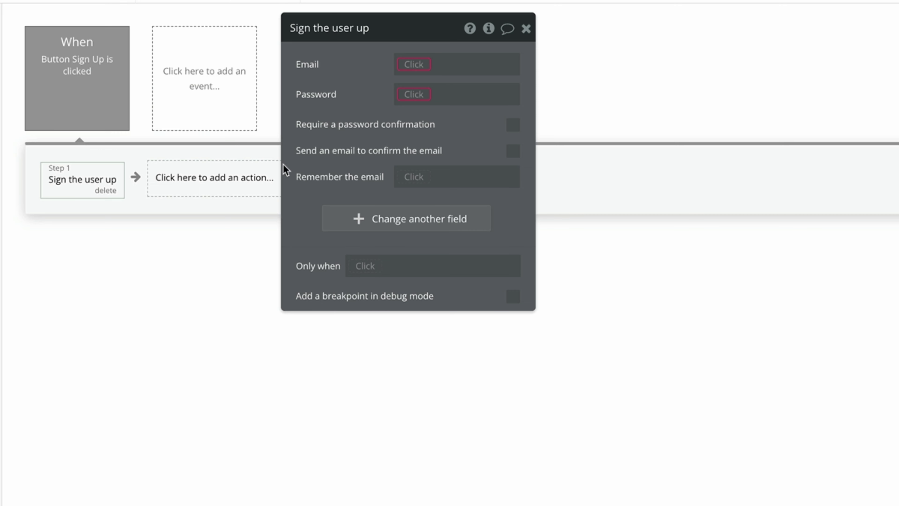
pyautogui.moveTo(368, 67); pyautogui.dragTo(370, 77)
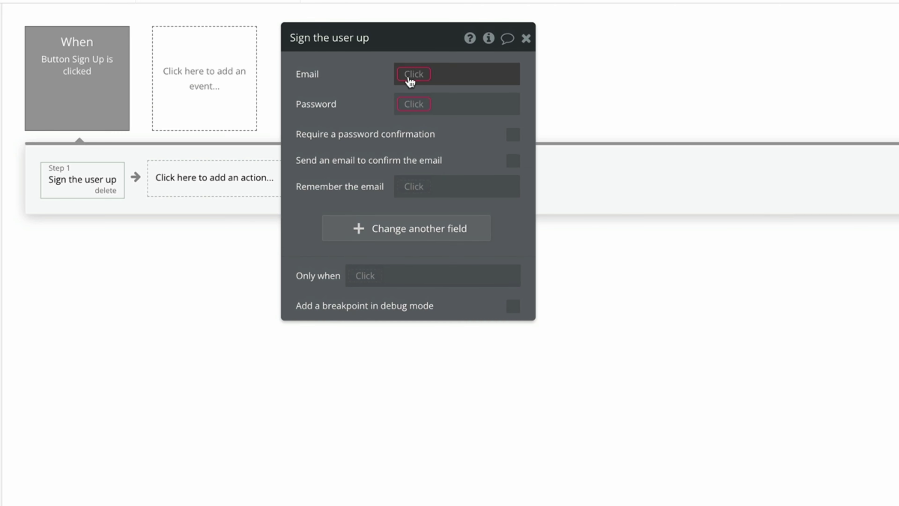
# Set Email to Input Email's value and Password to Input Enter password's value.
pyautogui.click(410, 80)
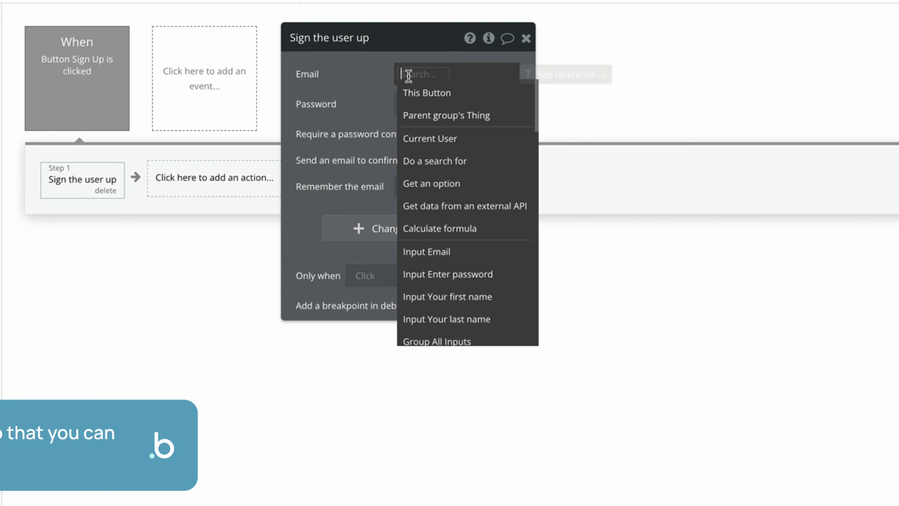
pyautogui.click(503, 251)
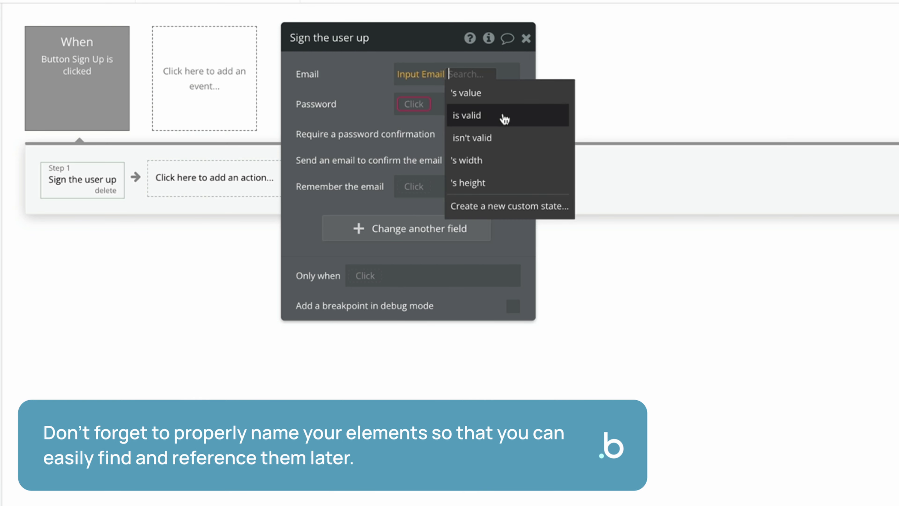
pyautogui.click(503, 91)
pyautogui.click(405, 103)
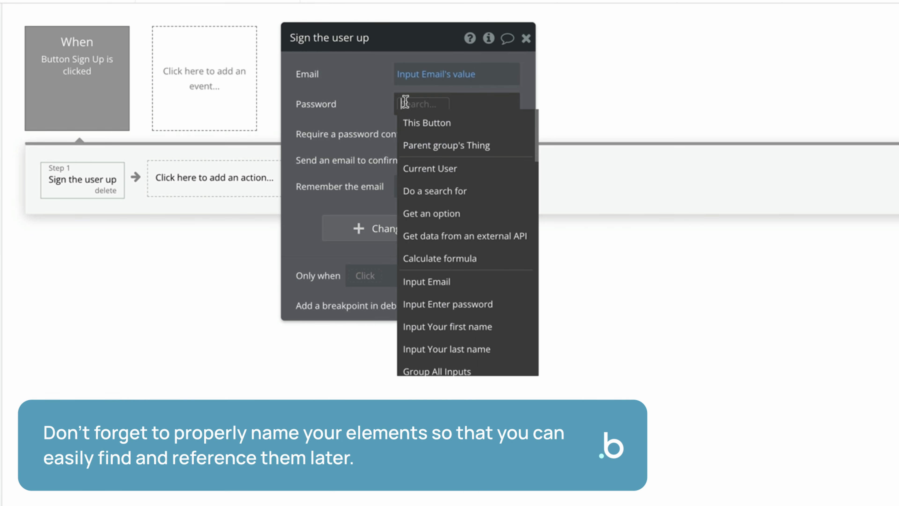
pyautogui.click(468, 304)
pyautogui.click(474, 137)
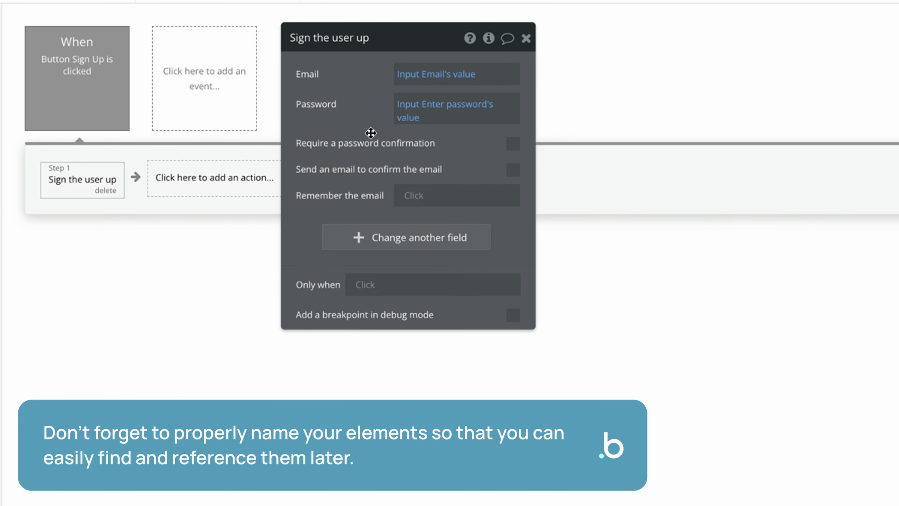
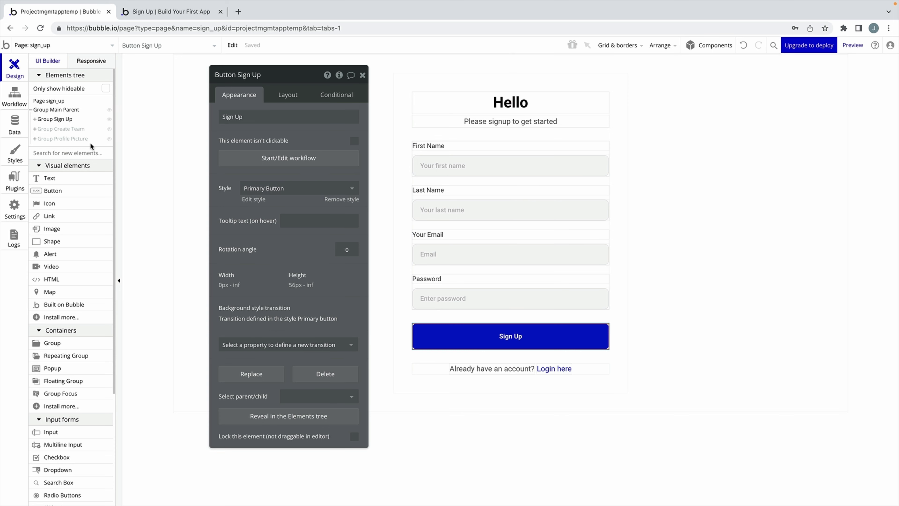
# Add a First Name text field to the User data type.
pyautogui.click(14, 126)
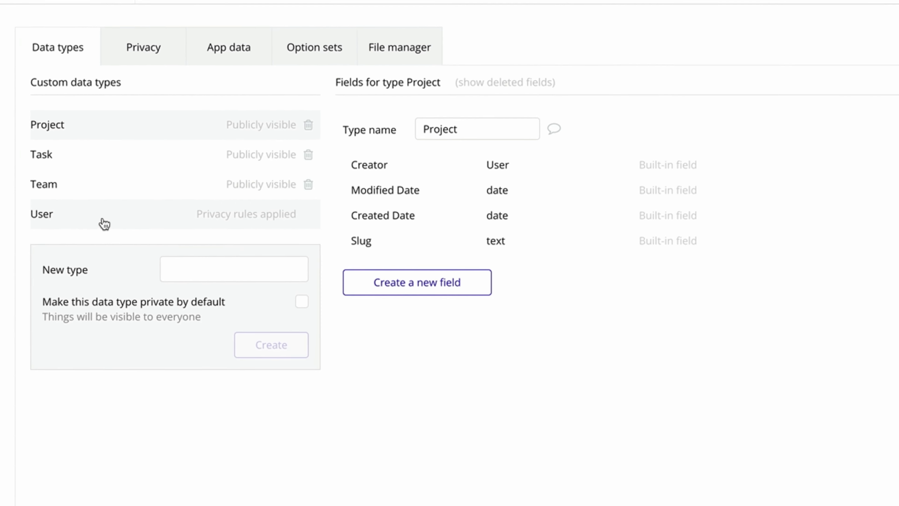
pyautogui.click(104, 224)
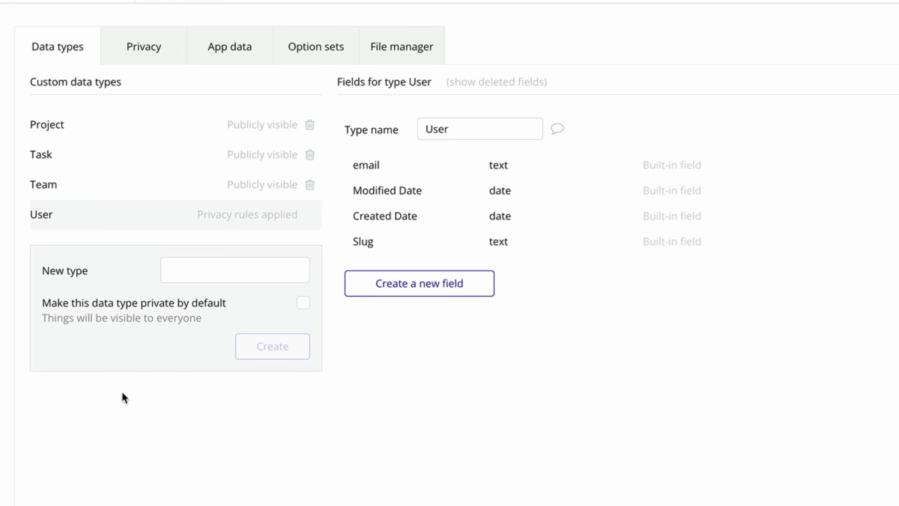
pyautogui.click(400, 284)
pyautogui.write('First Name')
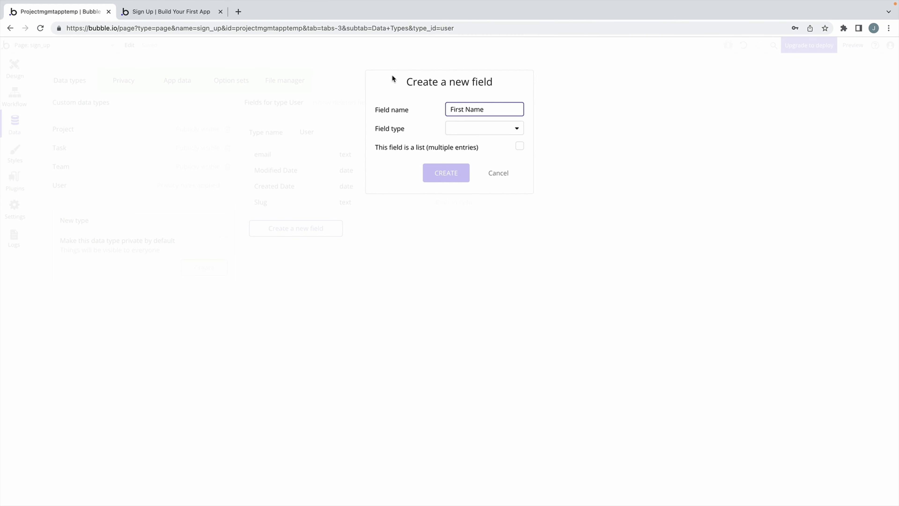
pyautogui.click(484, 128)
pyautogui.click(464, 143)
pyautogui.click(455, 173)
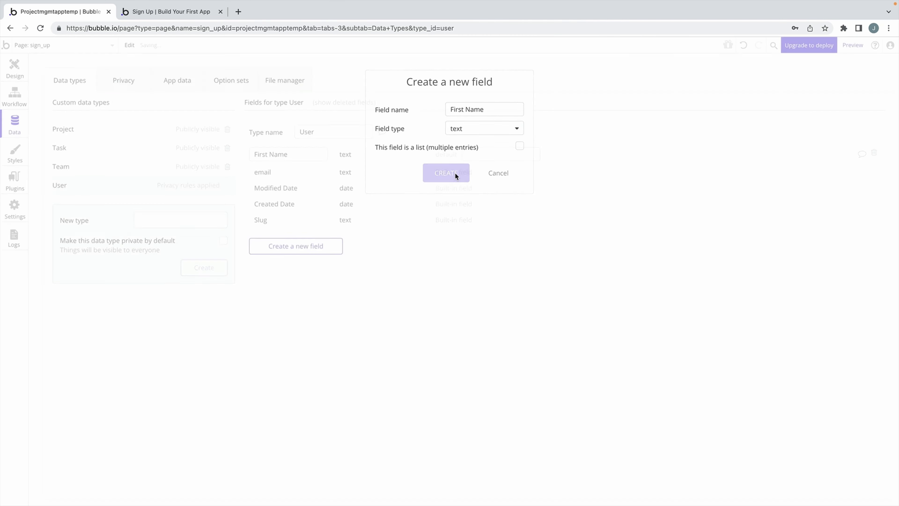
# Add a Last Name text field to User, then return to the sign-up workflow.
pyautogui.click(298, 245)
pyautogui.write('Last Name')
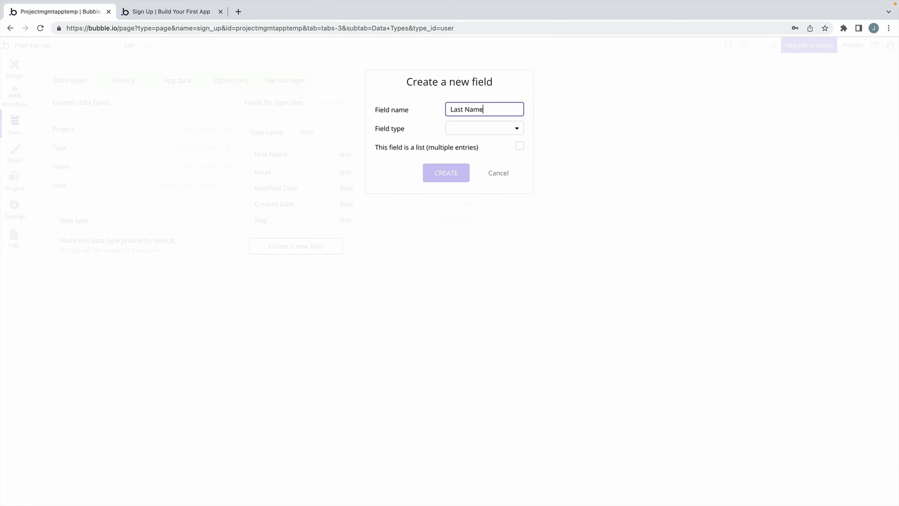
pyautogui.click(469, 129)
pyautogui.click(460, 143)
pyautogui.click(439, 173)
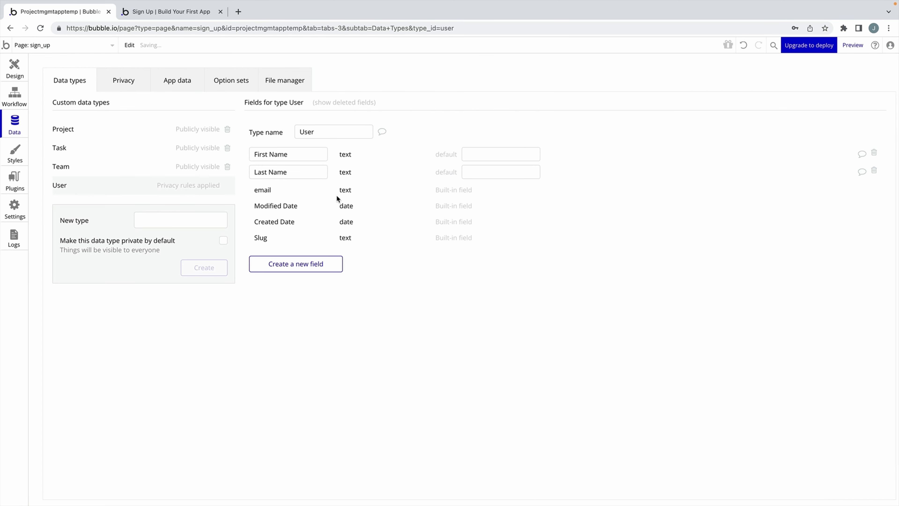
pyautogui.click(26, 101)
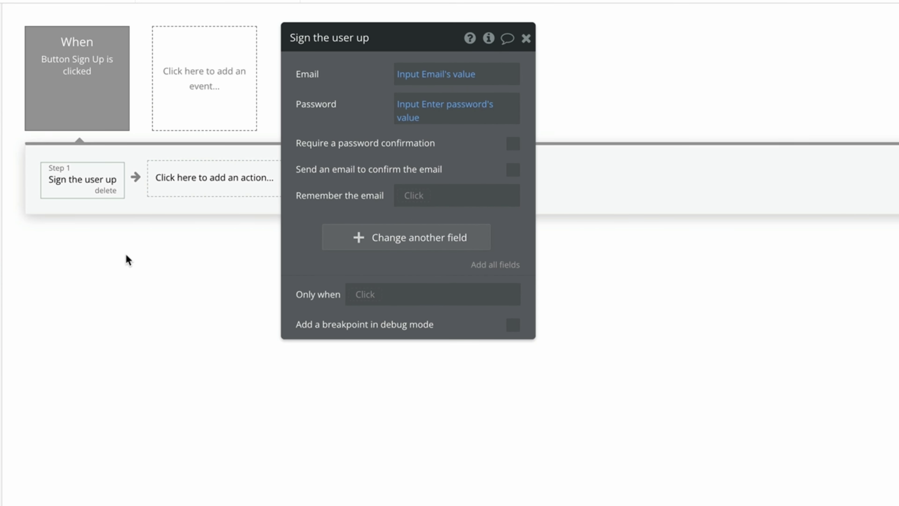
# Have Sign the user up save First Name and Last Name from the first- and last-name inputs' values.
pyautogui.click(379, 249)
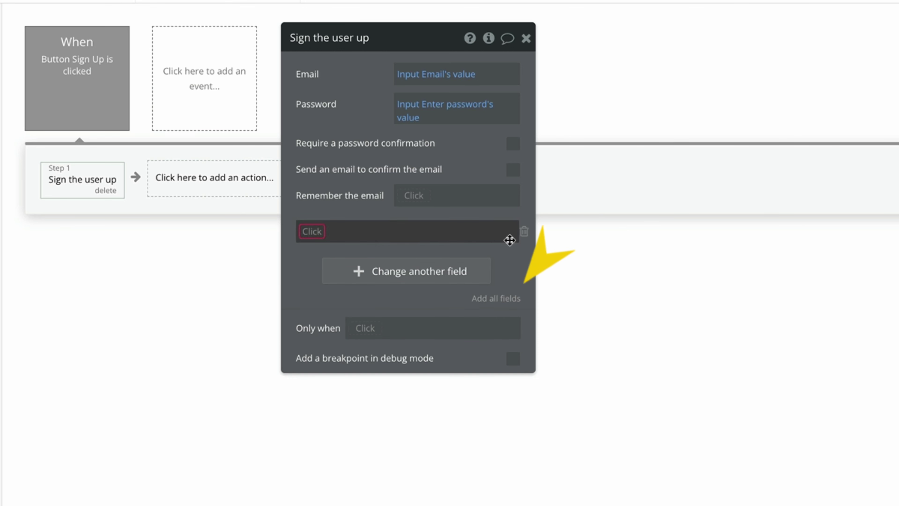
pyautogui.click(515, 299)
pyautogui.click(524, 232)
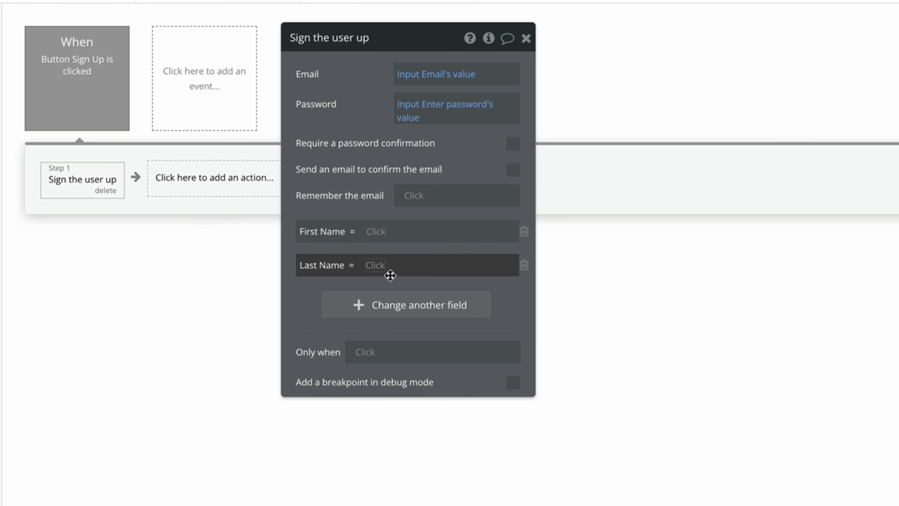
pyautogui.click(375, 231)
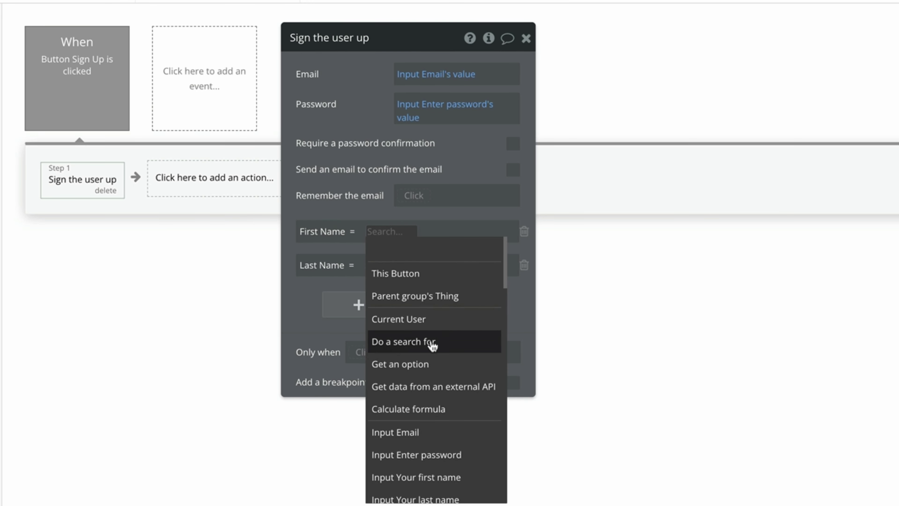
pyautogui.scroll(-1, 433, 346)
pyautogui.click(460, 442)
pyautogui.click(458, 257)
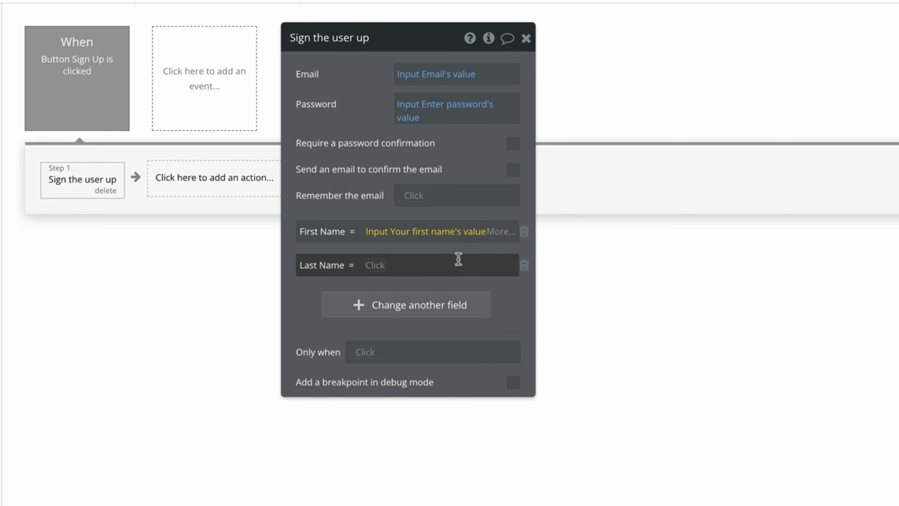
pyautogui.click(375, 265)
pyautogui.scroll(-1, 455, 425)
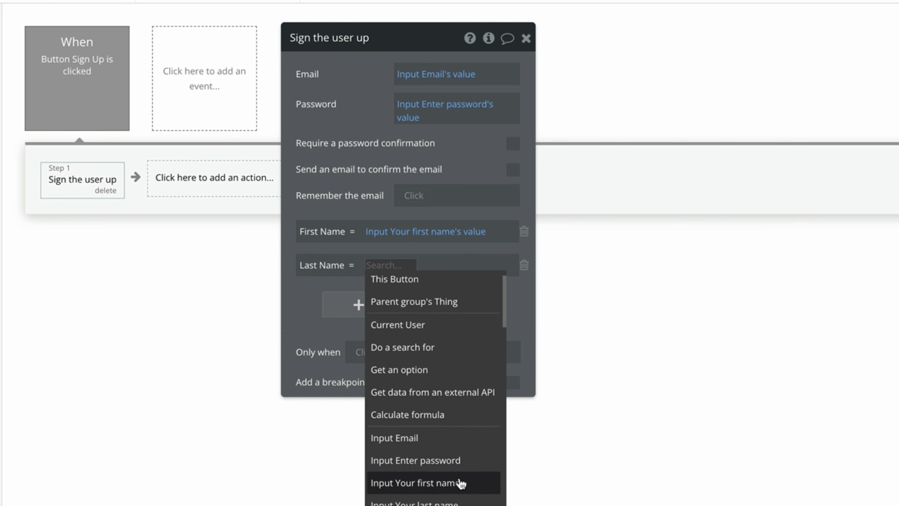
pyautogui.click(460, 499)
pyautogui.click(465, 285)
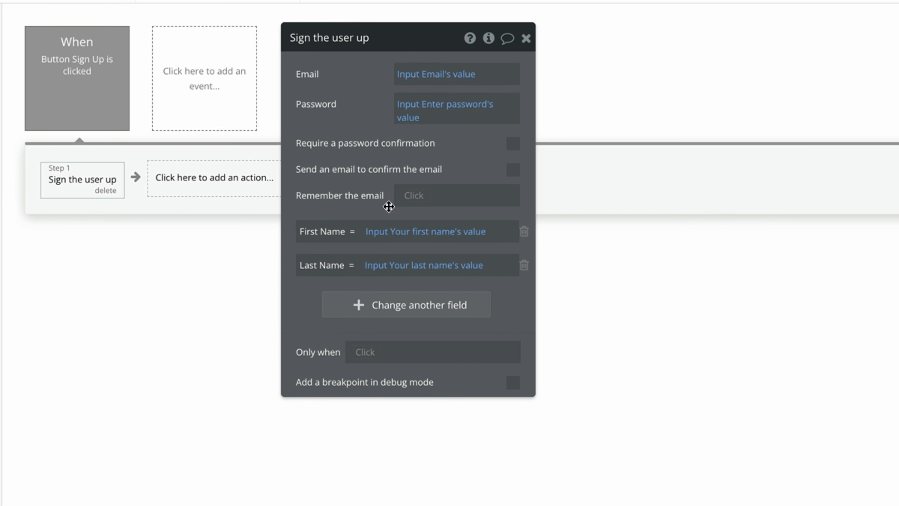
pyautogui.click(526, 38)
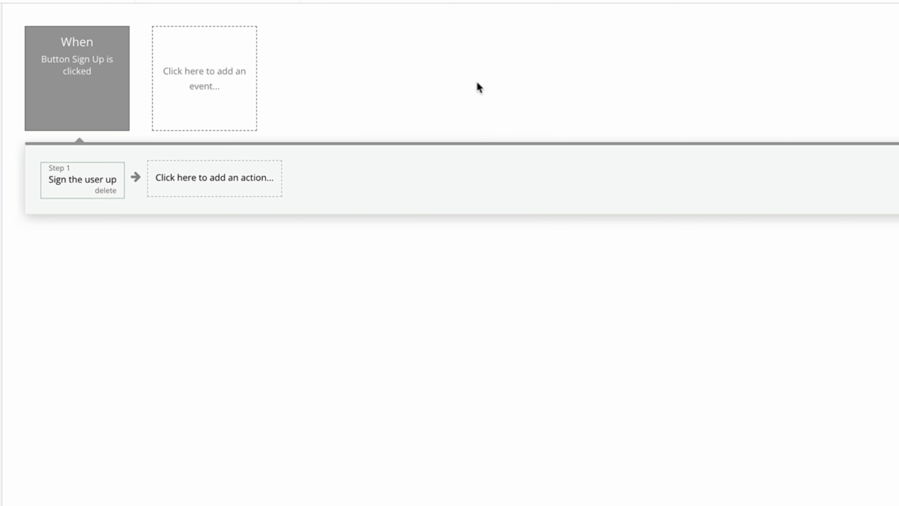
# Add a Reset inputs action as step 2 of the sign-up workflow.
pyautogui.click(240, 184)
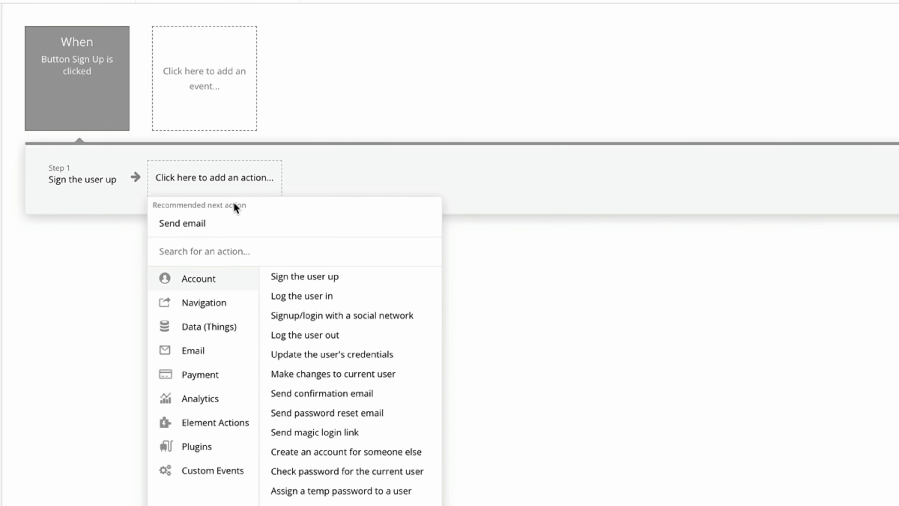
pyautogui.moveTo(239, 425)
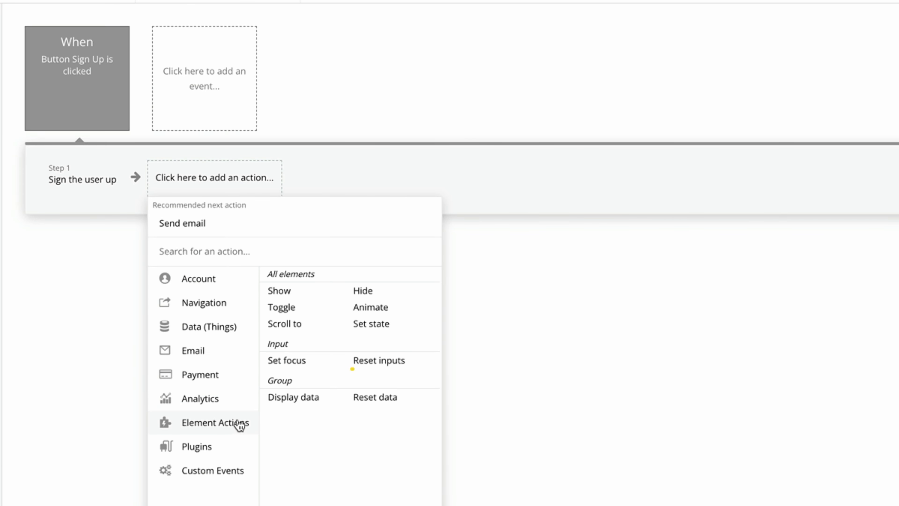
pyautogui.click(398, 362)
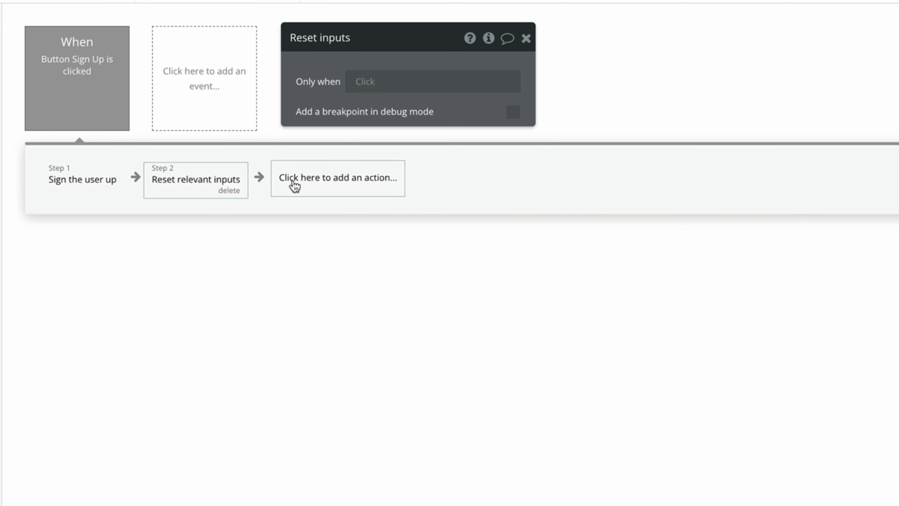
# Add a Set state step setting sign_up's custom state view to 1.
pyautogui.click(294, 186)
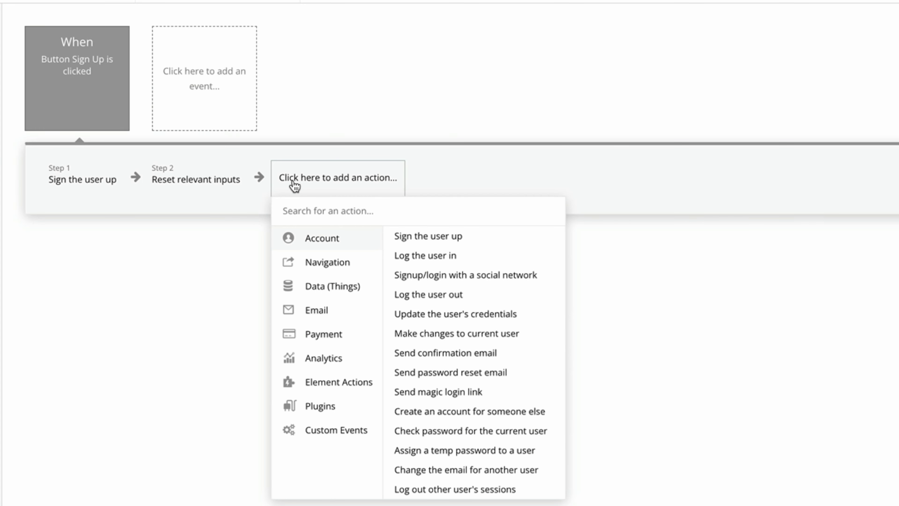
pyautogui.moveTo(351, 381)
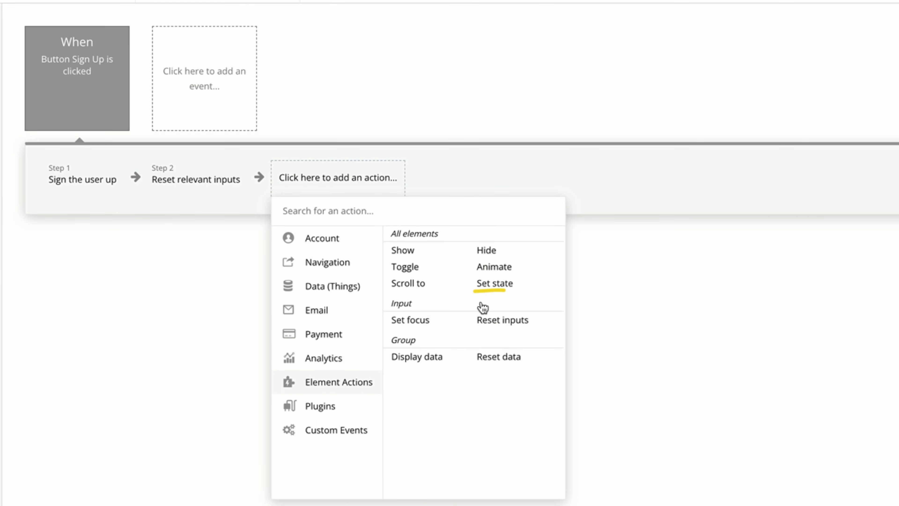
pyautogui.click(511, 289)
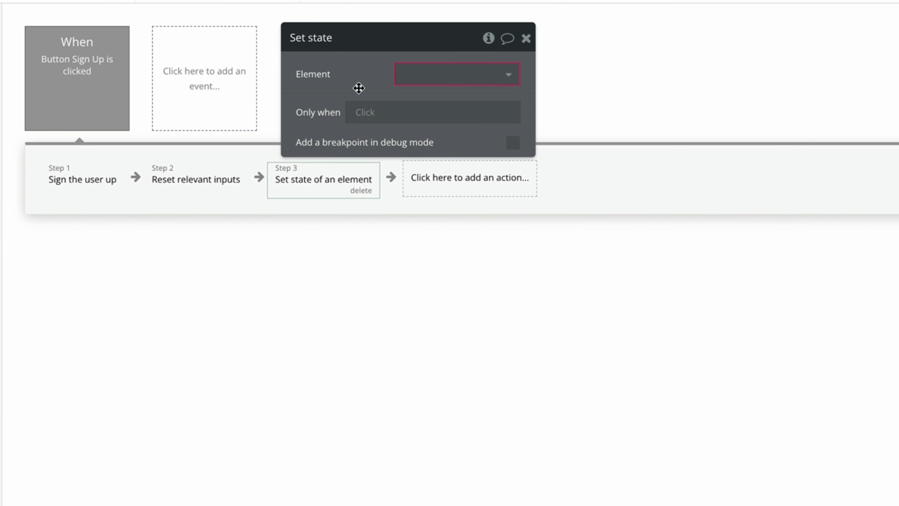
pyautogui.moveTo(358, 88); pyautogui.dragTo(486, 156)
pyautogui.click(557, 141)
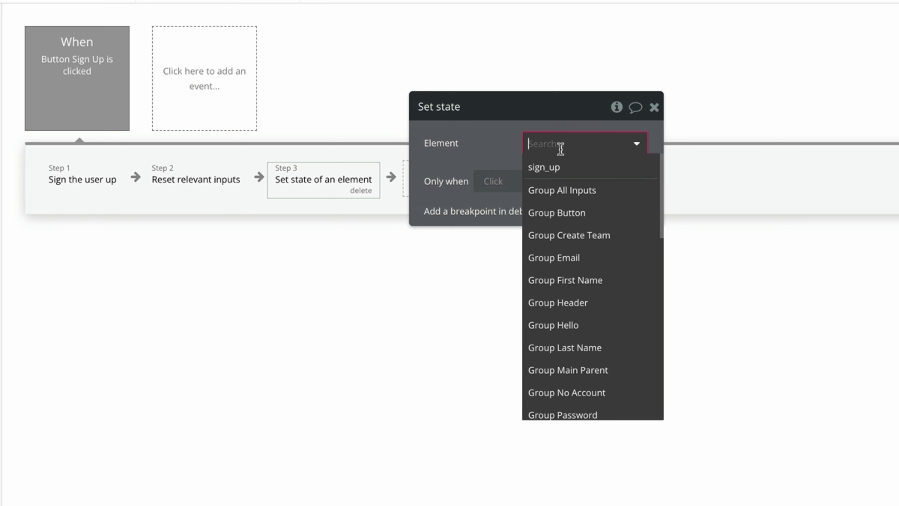
pyautogui.click(598, 171)
pyautogui.click(599, 173)
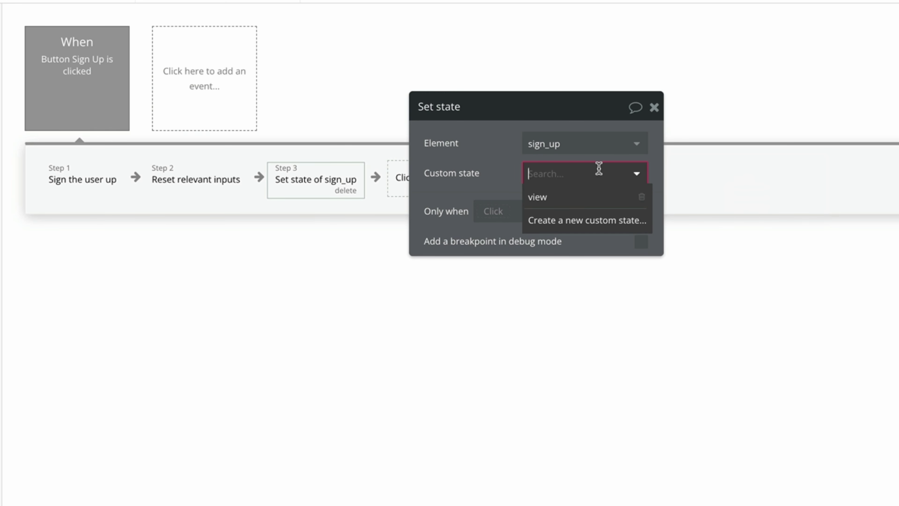
pyautogui.click(596, 198)
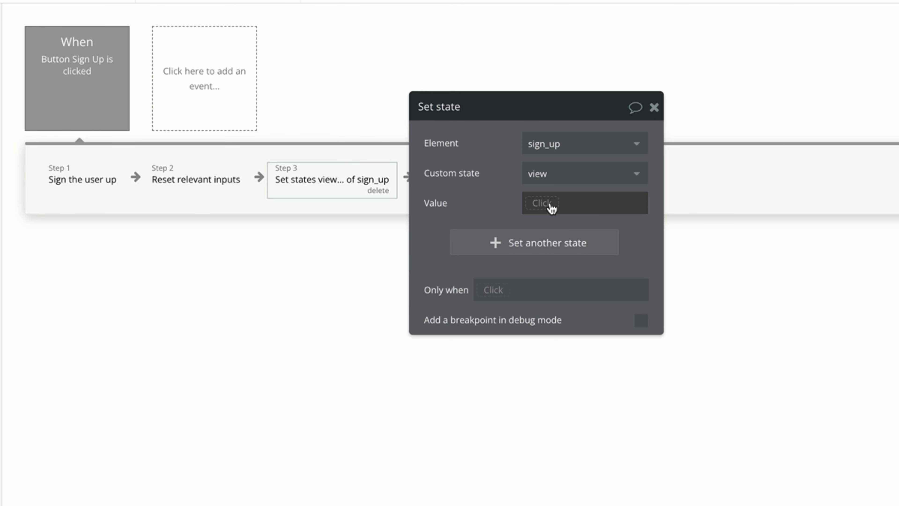
pyautogui.click(542, 203)
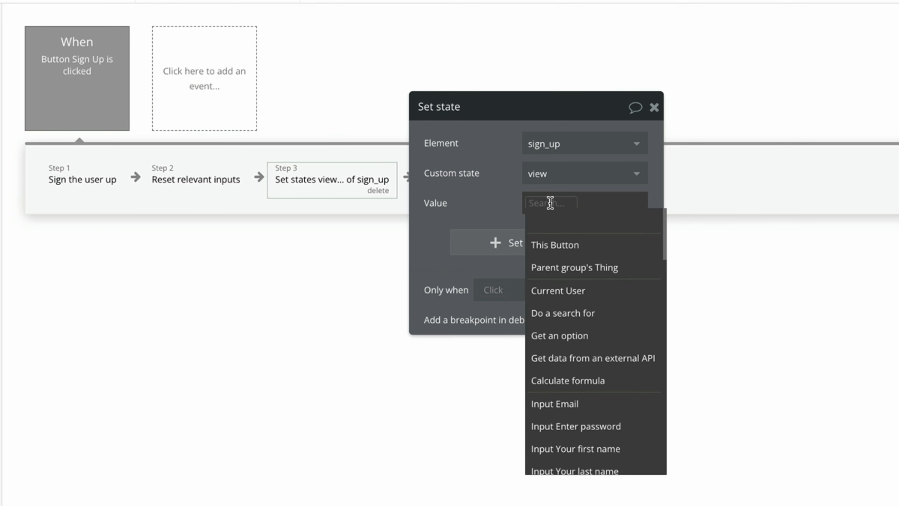
pyautogui.write('1')
pyautogui.click(467, 199)
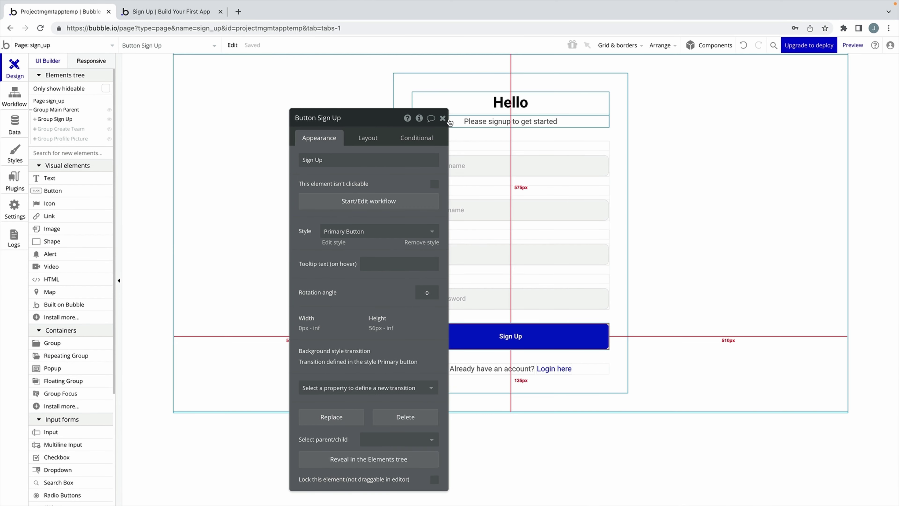
# Hide the sign-up group and show Group Create Team in the editor.
pyautogui.click(442, 118)
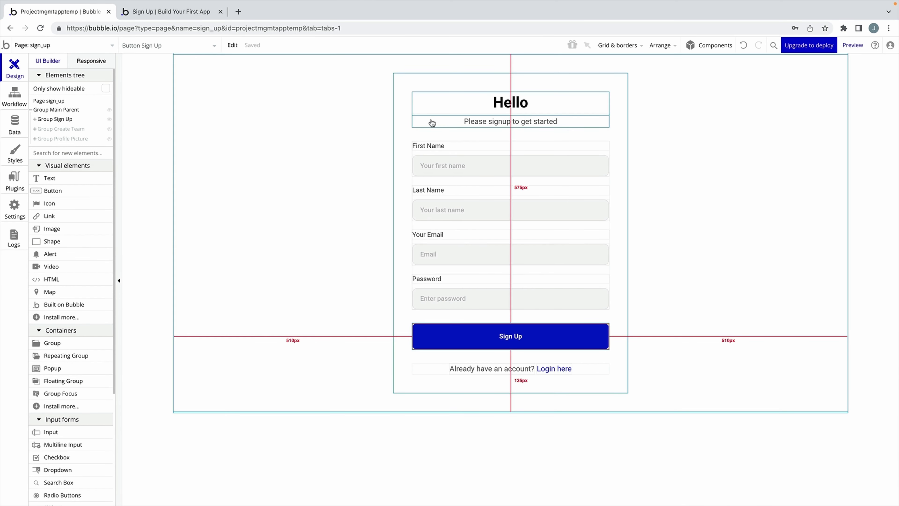
pyautogui.click(110, 119)
pyautogui.click(110, 129)
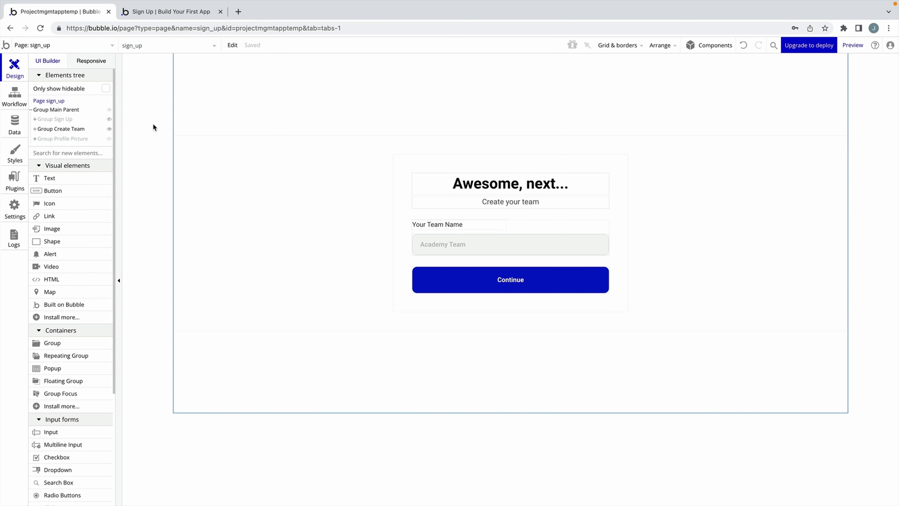
# Add a Name text field to the Team data type.
pyautogui.click(22, 129)
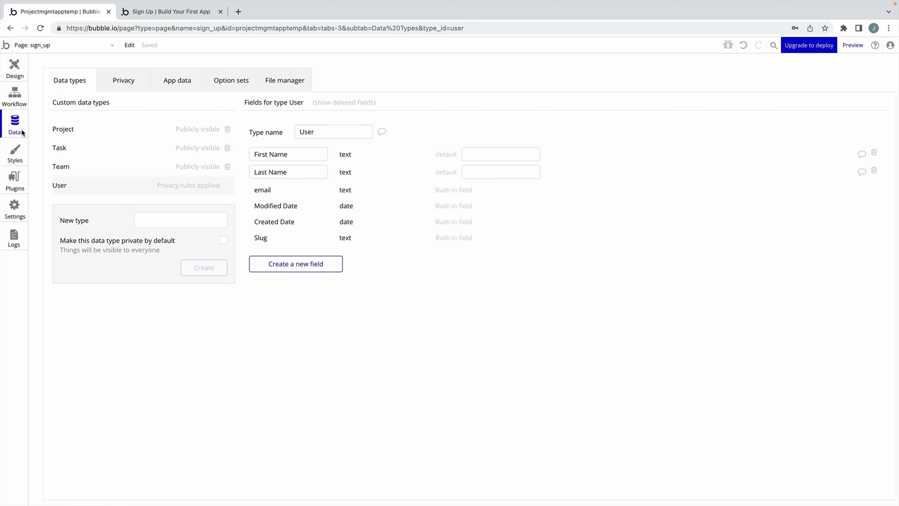
pyautogui.click(86, 168)
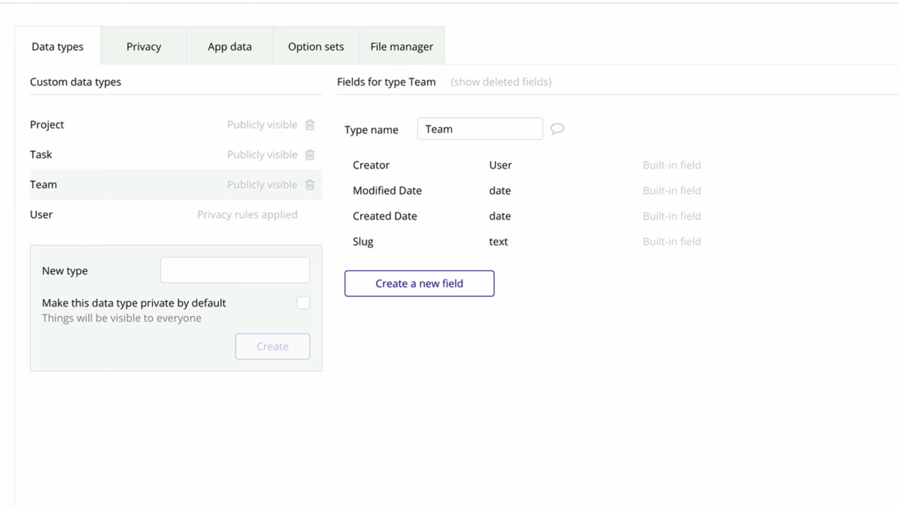
pyautogui.click(428, 287)
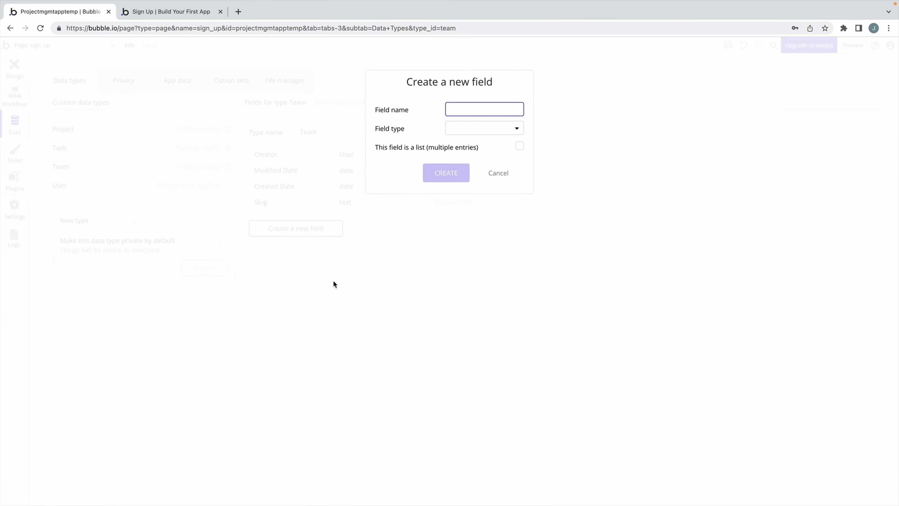
pyautogui.write('Name')
pyautogui.click(464, 135)
pyautogui.click(463, 144)
pyautogui.click(456, 172)
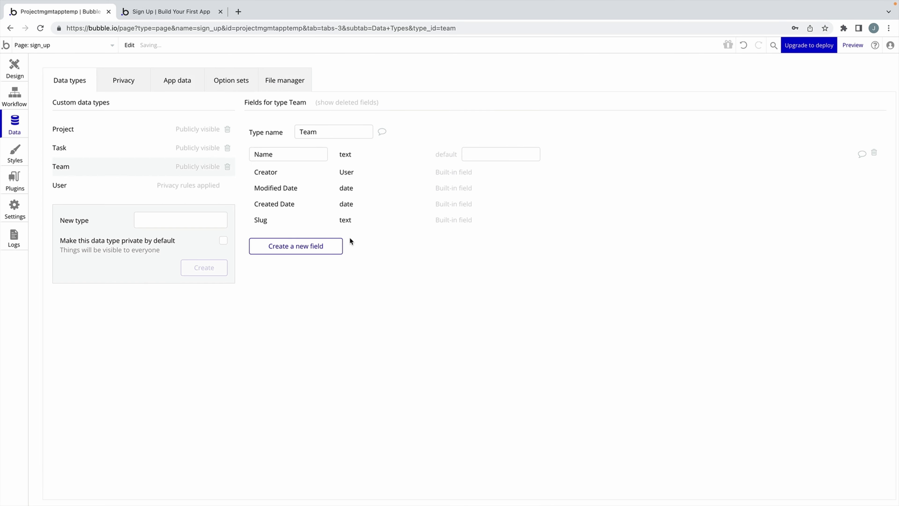
# Add a Team Admin field of type User to Team.
pyautogui.click(322, 247)
pyautogui.write('Team Admin')
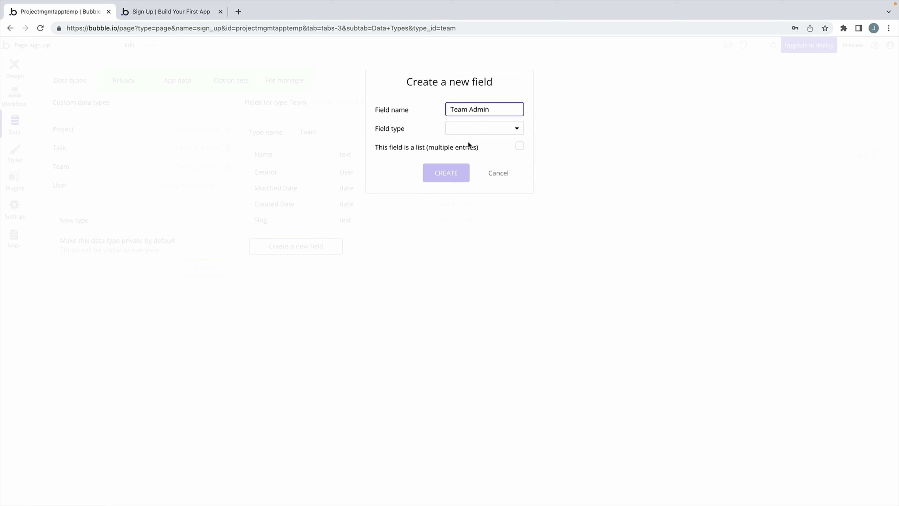
pyautogui.click(471, 130)
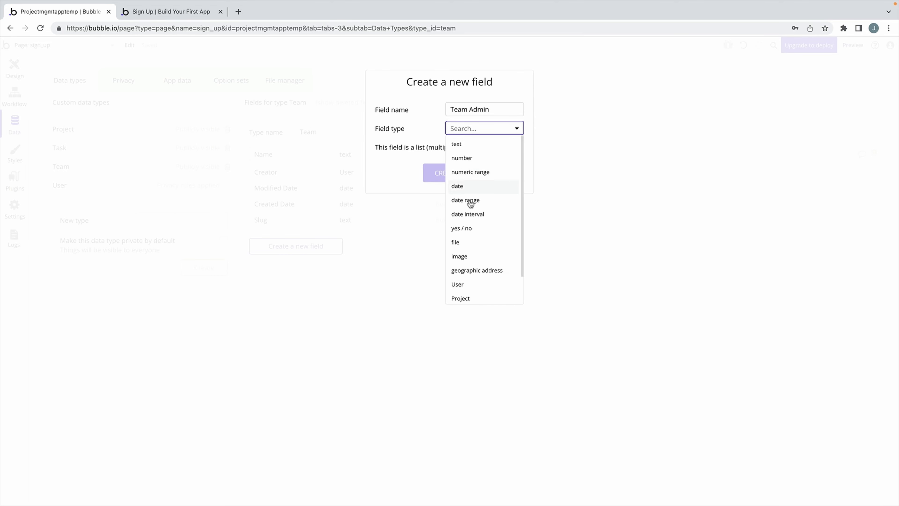
pyautogui.click(460, 286)
pyautogui.click(457, 169)
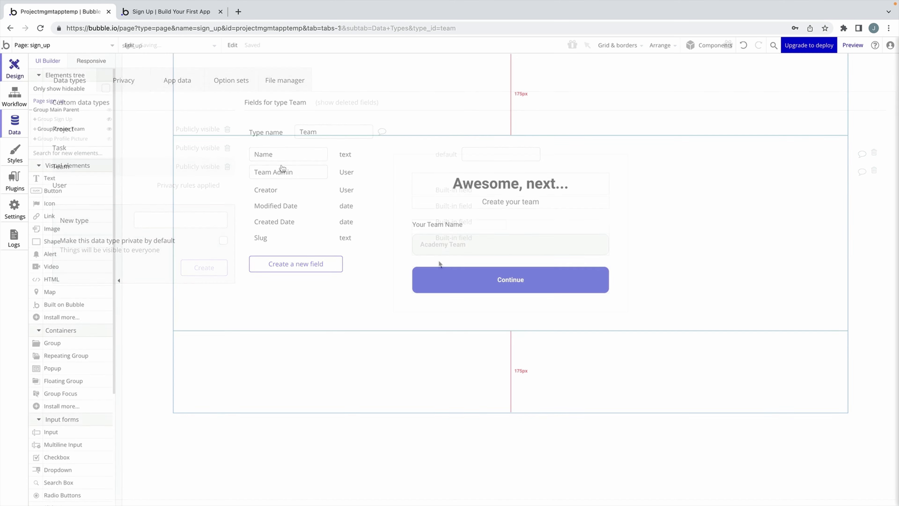
# Give the Continue button a Create a new thing action that creates a Team.
pyautogui.doubleClick(451, 274)
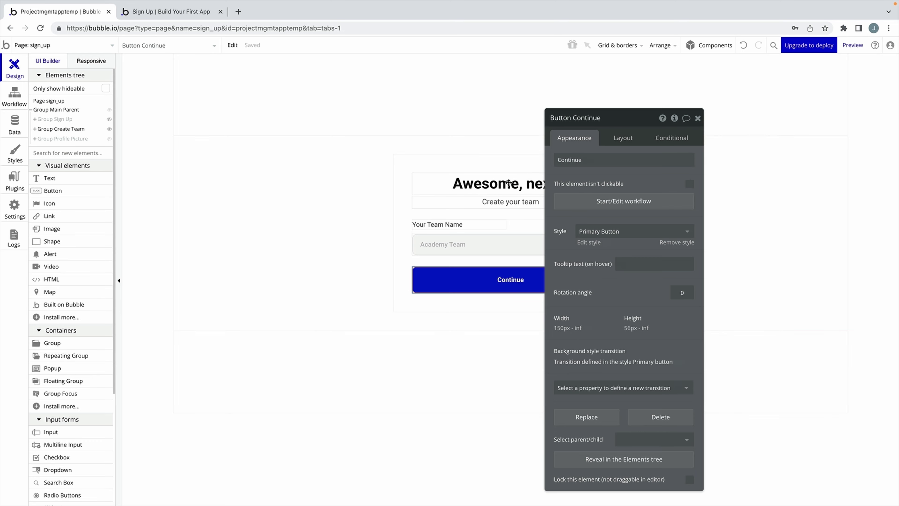
pyautogui.click(265, 193)
pyautogui.click(106, 165)
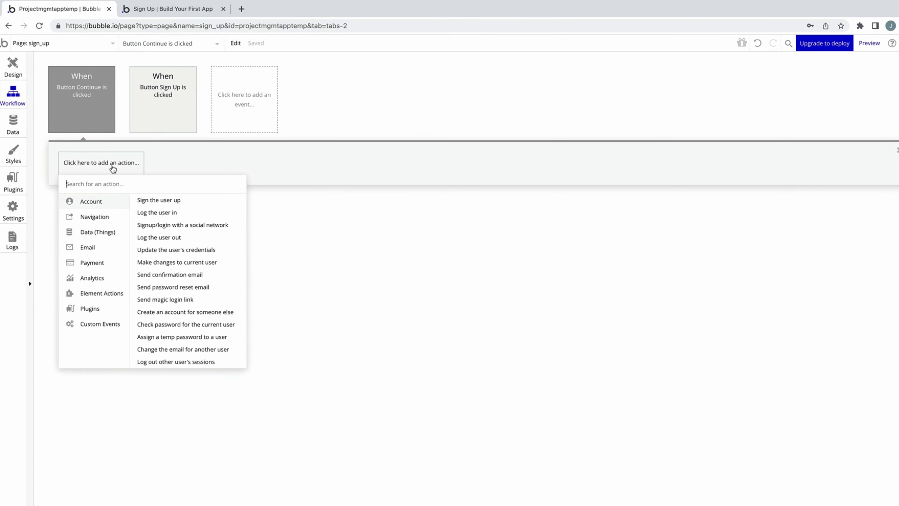
pyautogui.moveTo(95, 231)
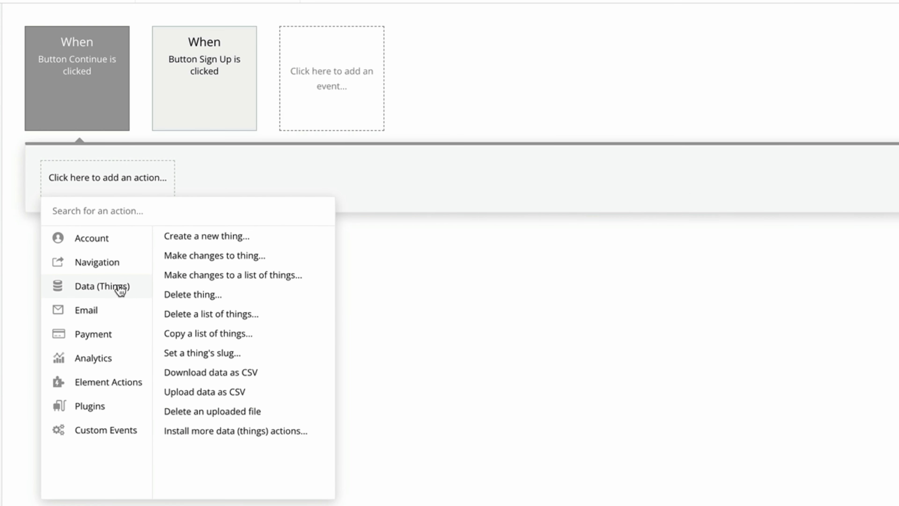
pyautogui.click(180, 237)
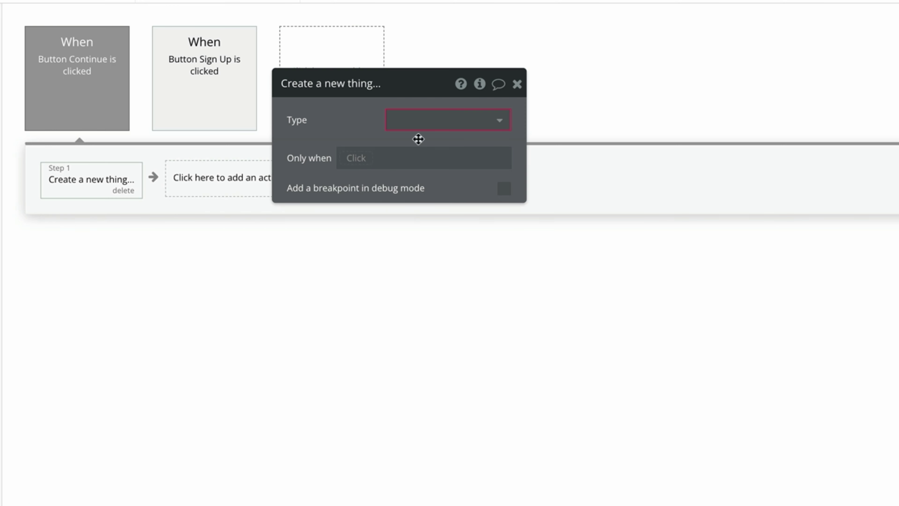
pyautogui.click(433, 121)
pyautogui.click(453, 189)
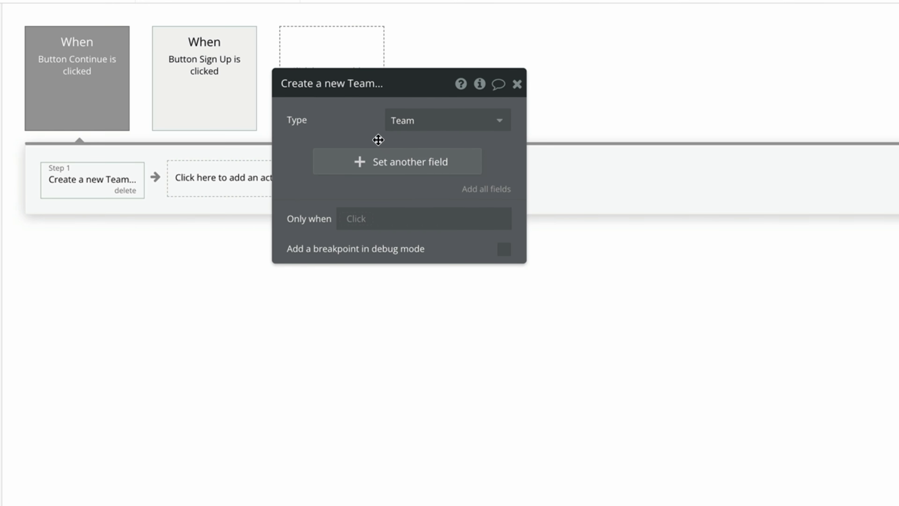
# Set the new Team's Name to Input Team Name's value and Team Admin to Current User.
pyautogui.click(381, 162)
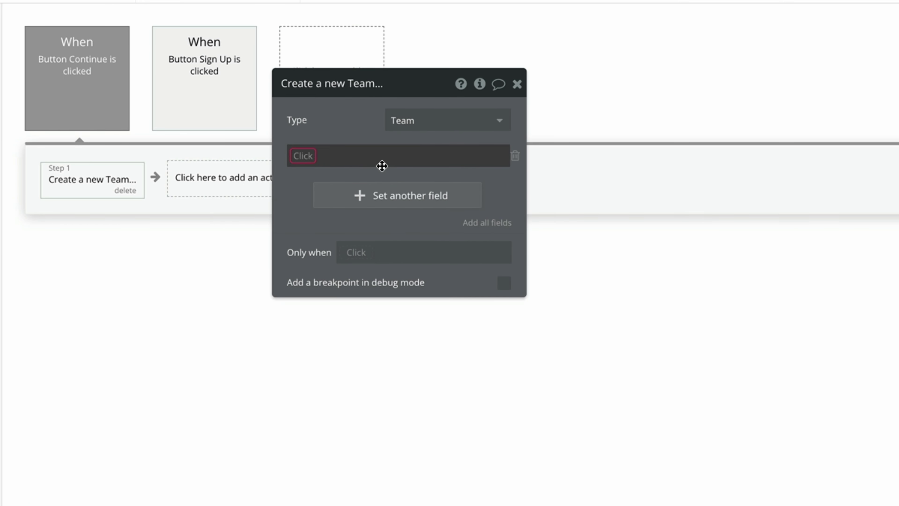
pyautogui.click(313, 157)
pyautogui.click(318, 175)
pyautogui.write('team')
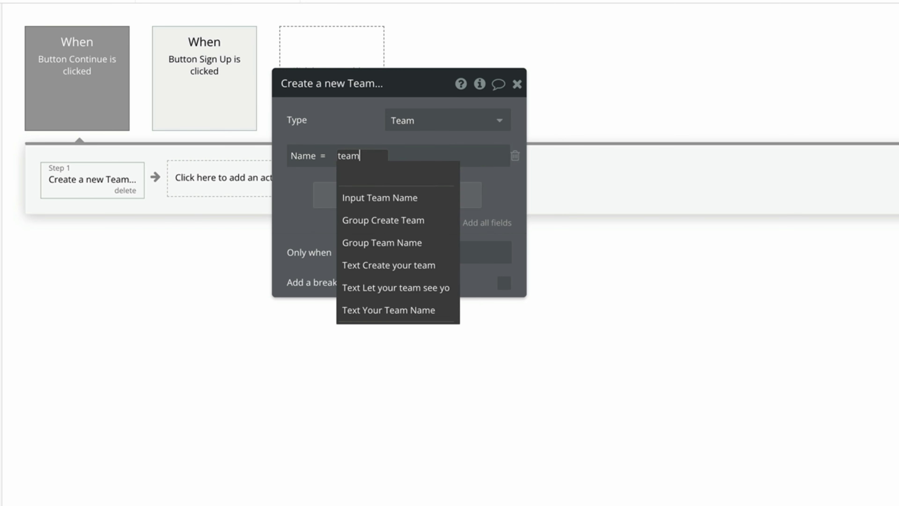
pyautogui.click(456, 195)
pyautogui.click(458, 176)
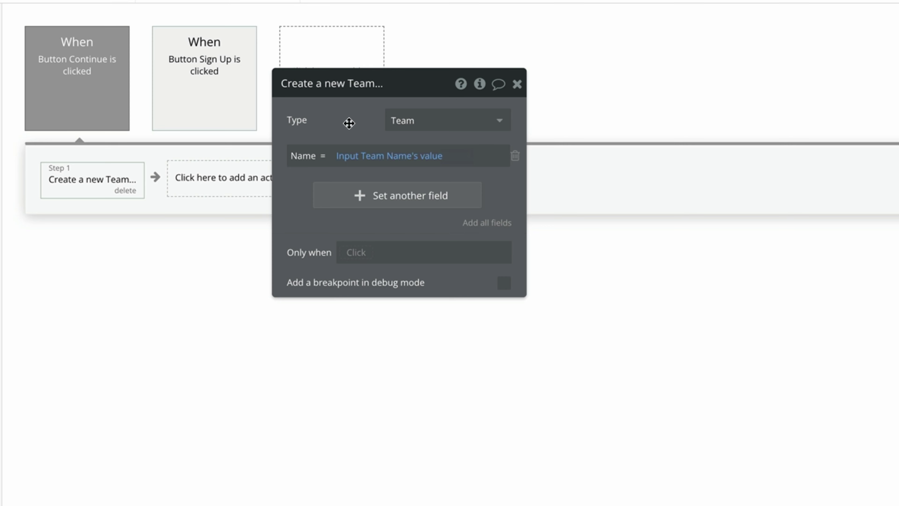
pyautogui.click(352, 190)
pyautogui.click(314, 189)
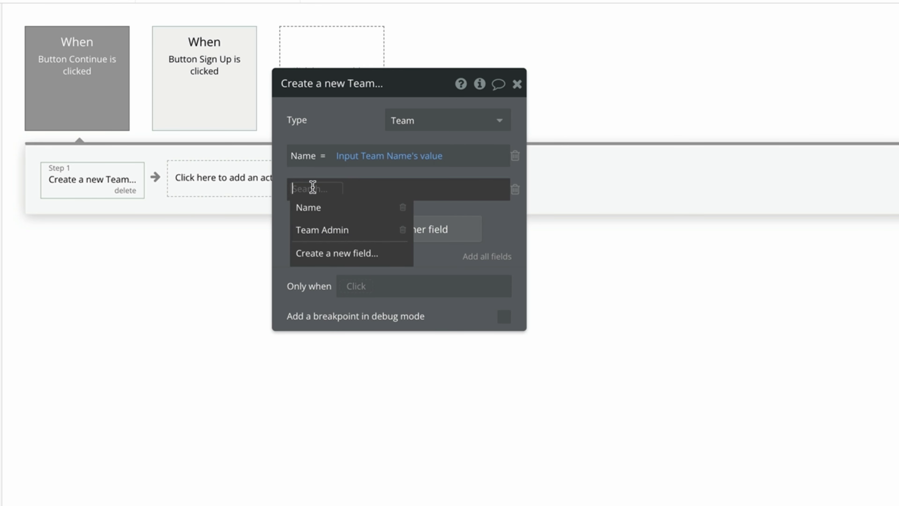
pyautogui.click(315, 228)
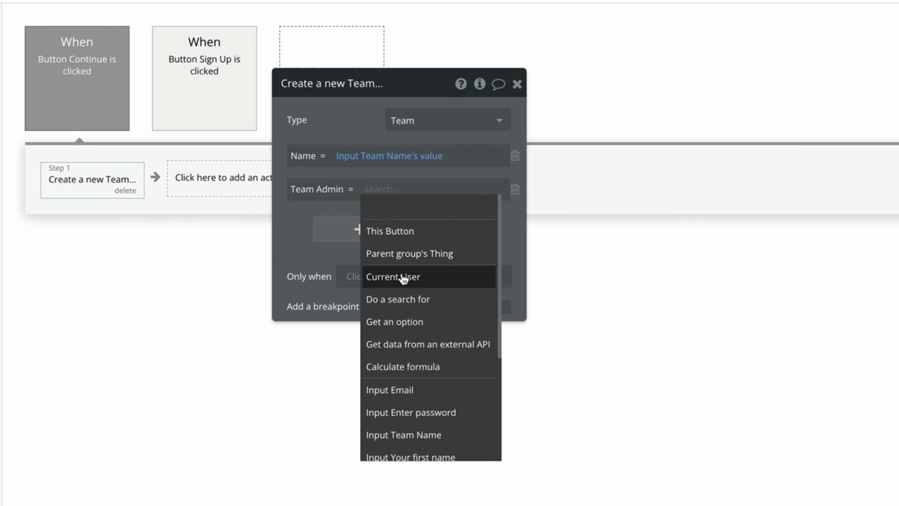
pyautogui.click(399, 276)
pyautogui.click(290, 219)
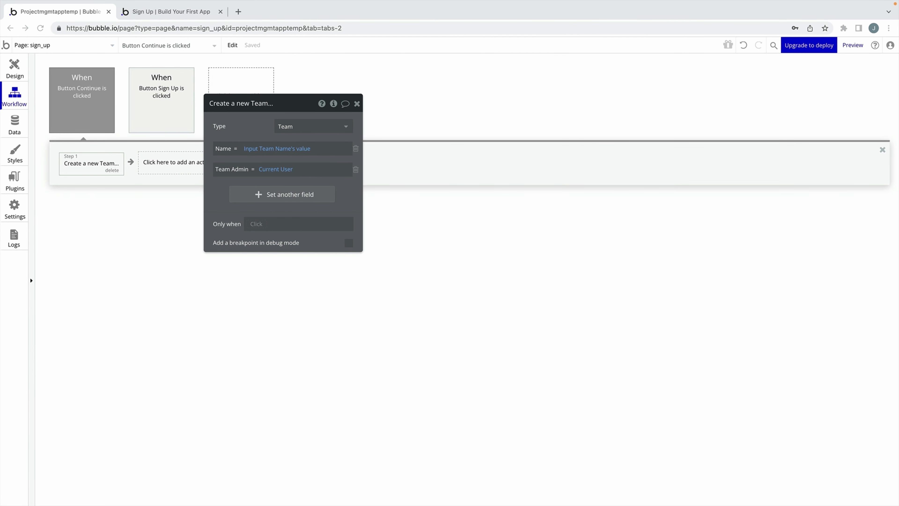
pyautogui.click(16, 122)
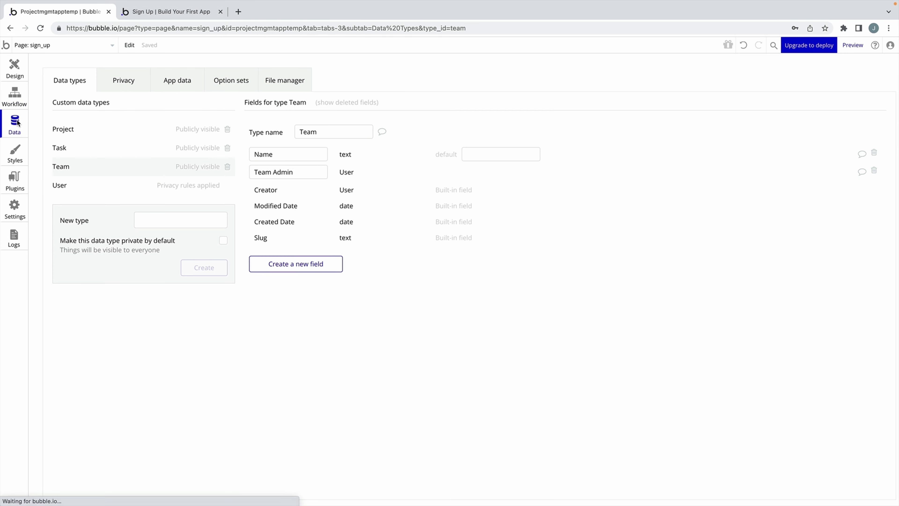
# Add a Team field of type Team to the User data type and return to the workflow.
pyautogui.click(81, 183)
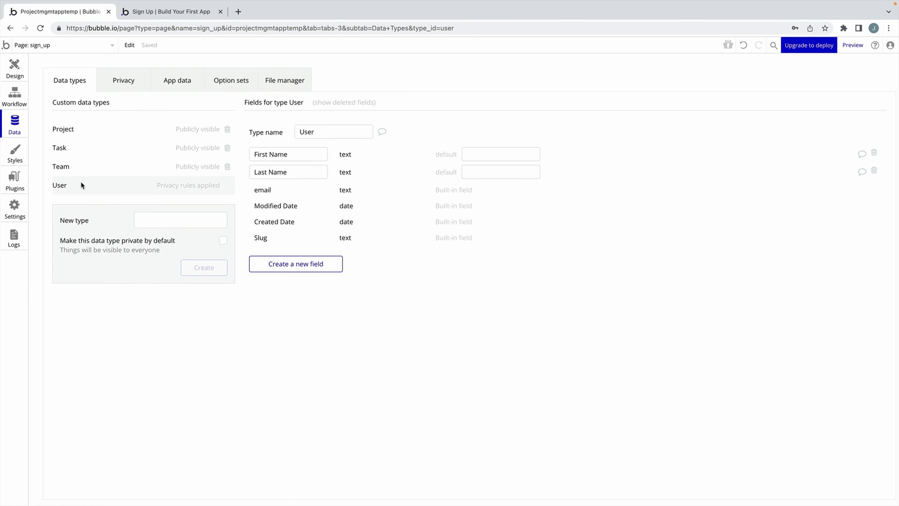
pyautogui.click(285, 263)
pyautogui.write('Team')
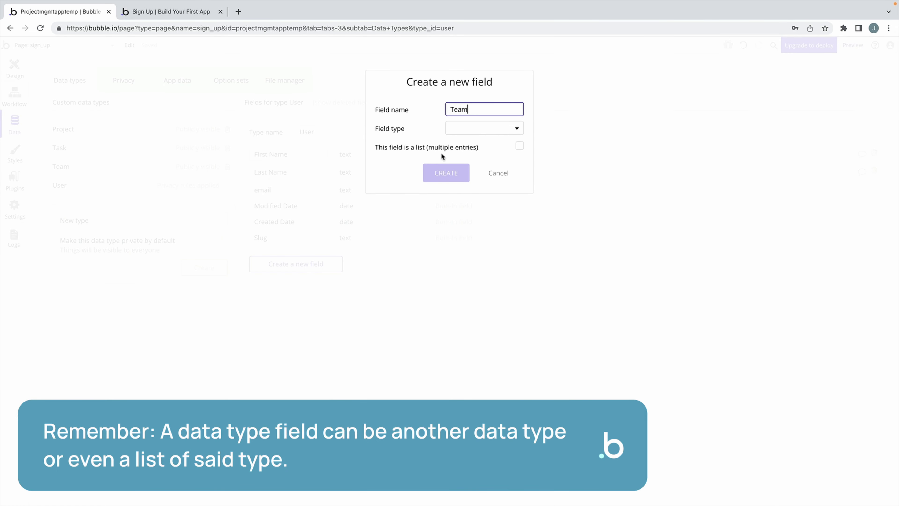
pyautogui.click(464, 130)
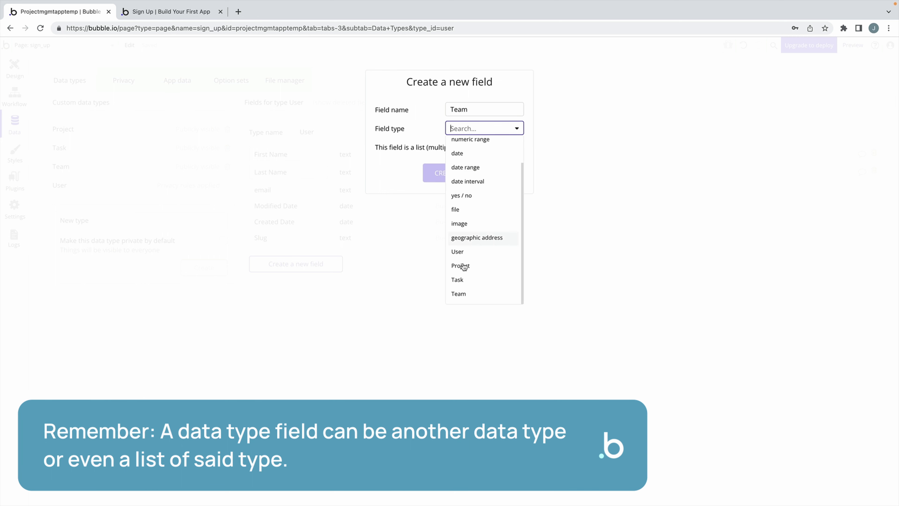
pyautogui.click(463, 297)
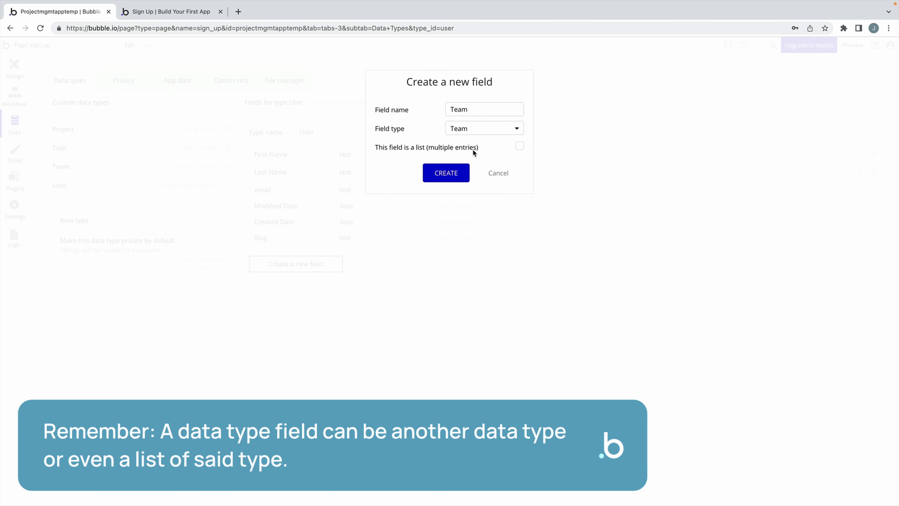
pyautogui.click(459, 167)
pyautogui.click(21, 96)
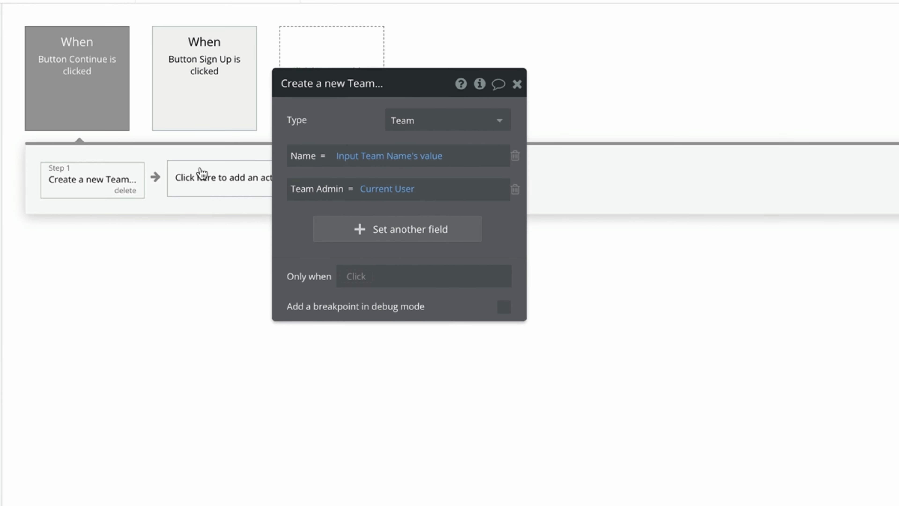
# Add a Make changes to current user step setting Team to Result of step 1.
pyautogui.click(202, 173)
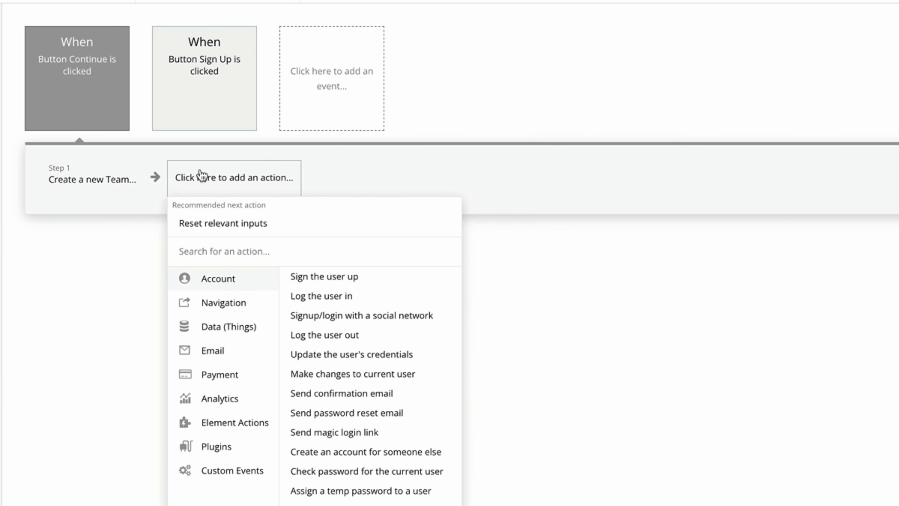
pyautogui.click(340, 381)
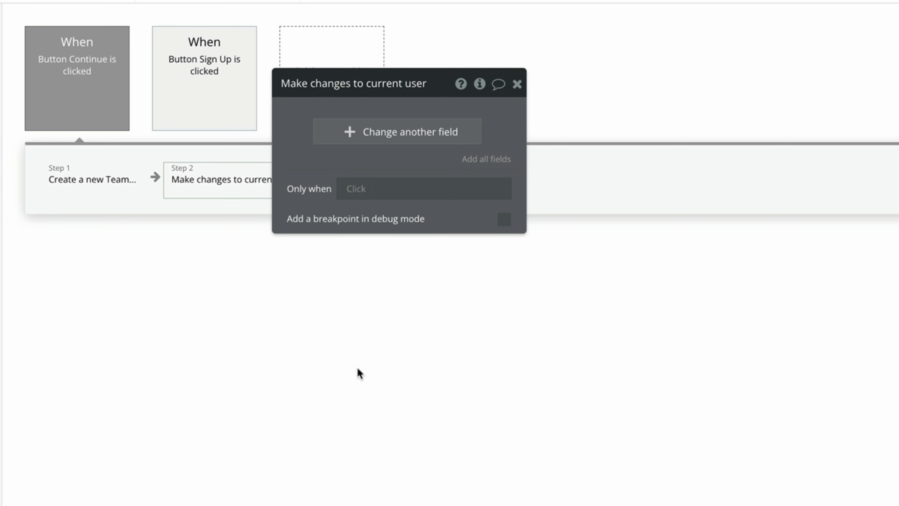
pyautogui.click(406, 136)
pyautogui.click(305, 125)
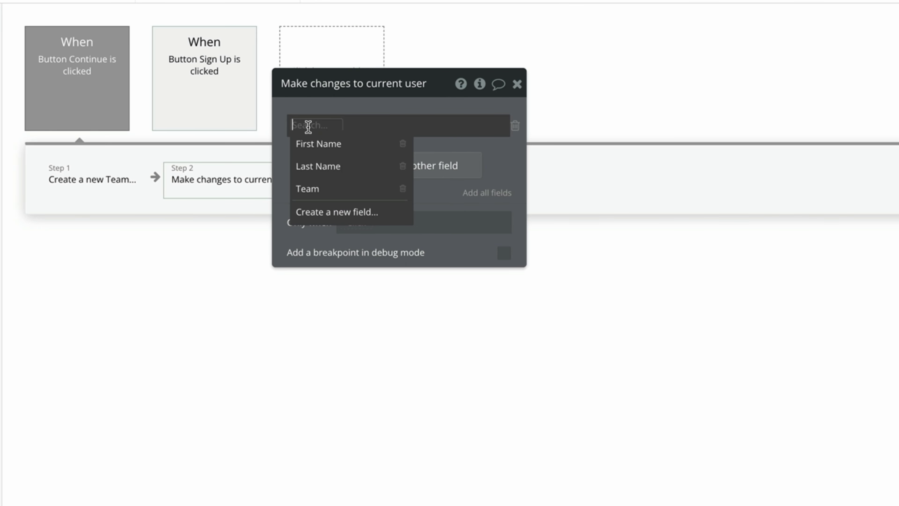
pyautogui.click(322, 188)
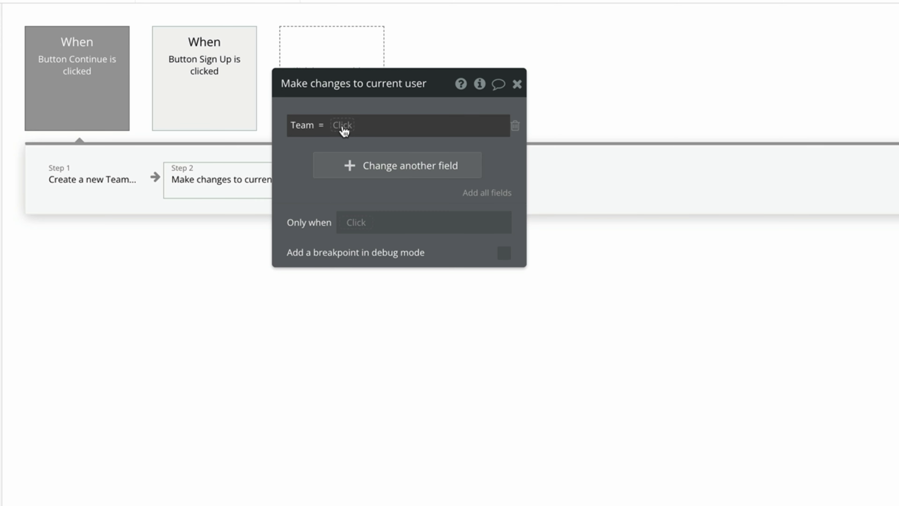
pyautogui.click(343, 132)
pyautogui.click(390, 209)
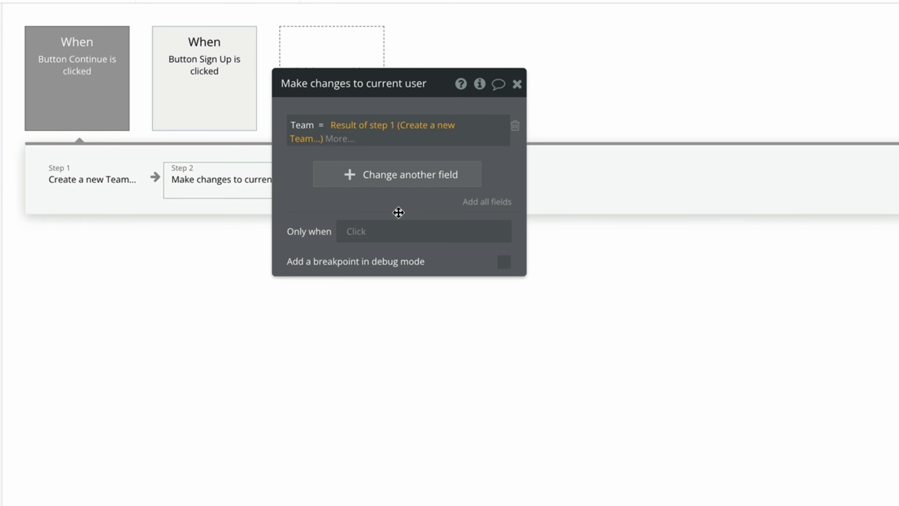
pyautogui.click(389, 210)
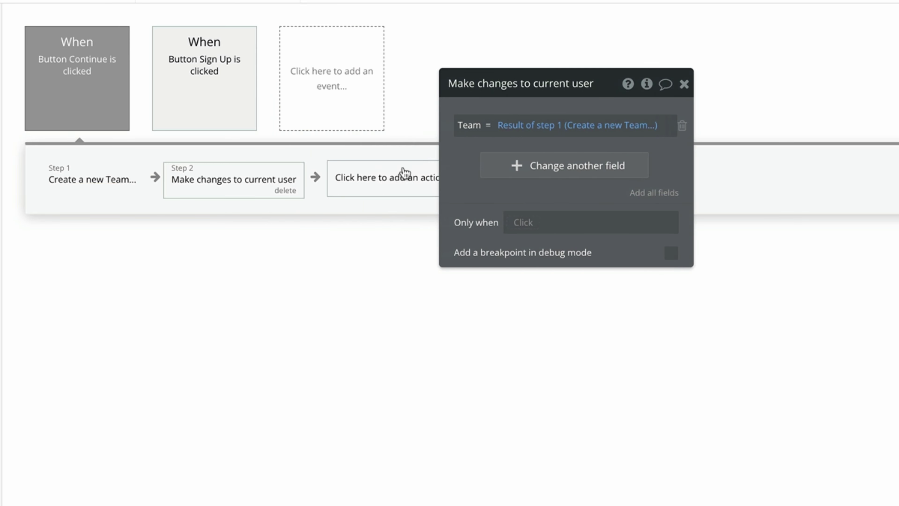
pyautogui.click(403, 179)
# Add a Reset inputs step and copy the Sign Up workflow's set-state step.
pyautogui.write('reset')
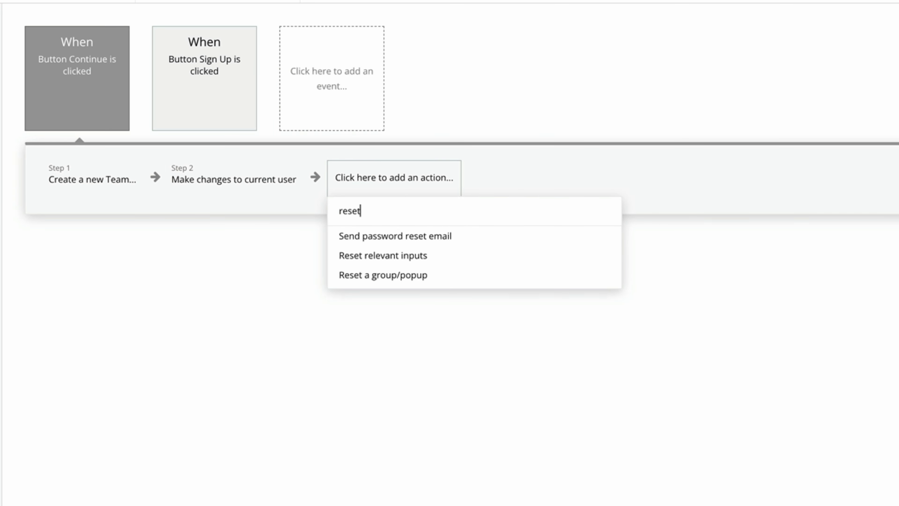
pyautogui.click(402, 255)
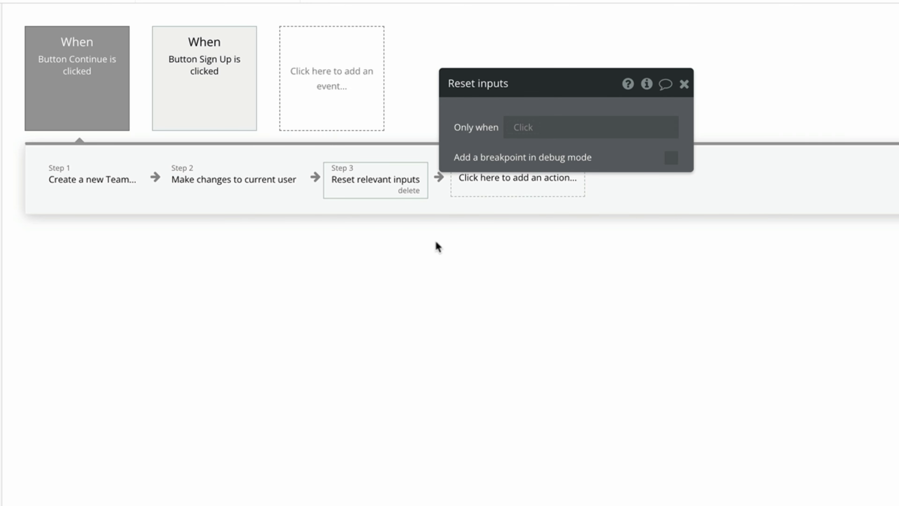
pyautogui.click(241, 97)
pyautogui.click(348, 169)
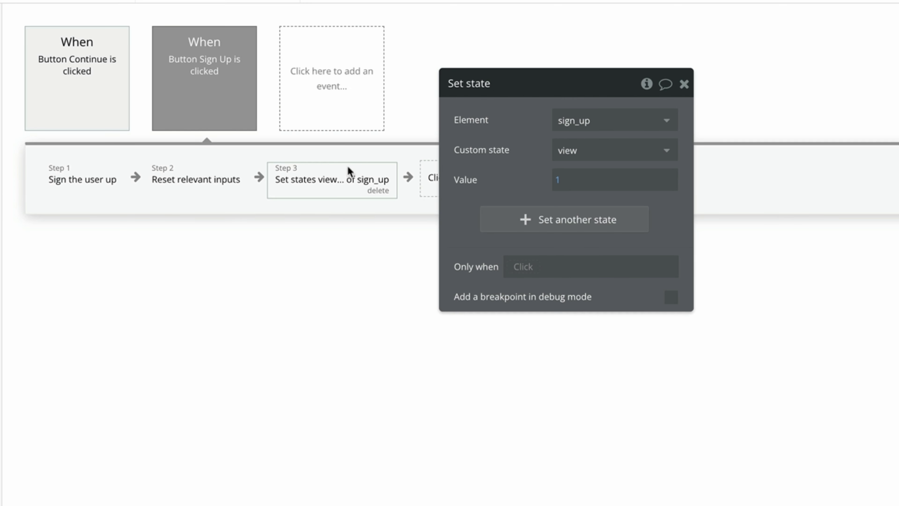
pyautogui.rightClick(348, 180)
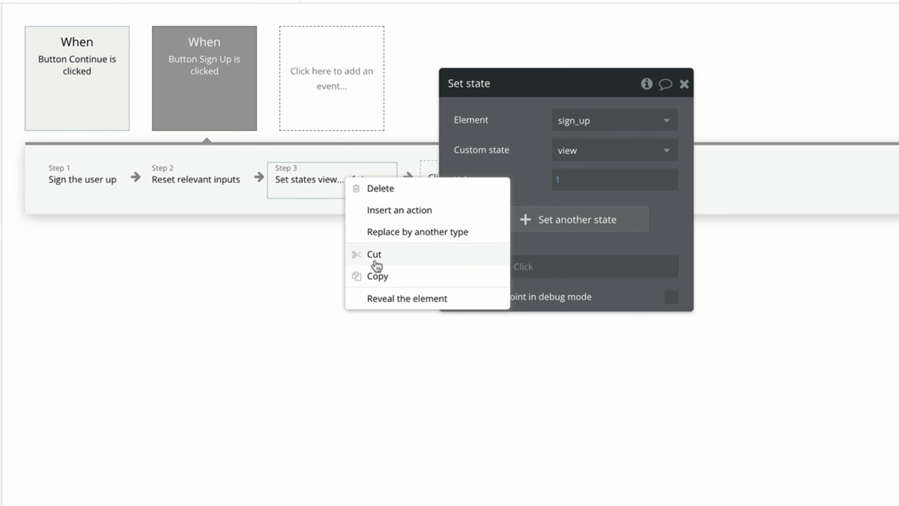
pyautogui.click(383, 275)
# Paste the set-state step as step 4 of Continue with its value changed to 2.
pyautogui.click(113, 99)
pyautogui.moveTo(475, 180); pyautogui.dragTo(632, 185)
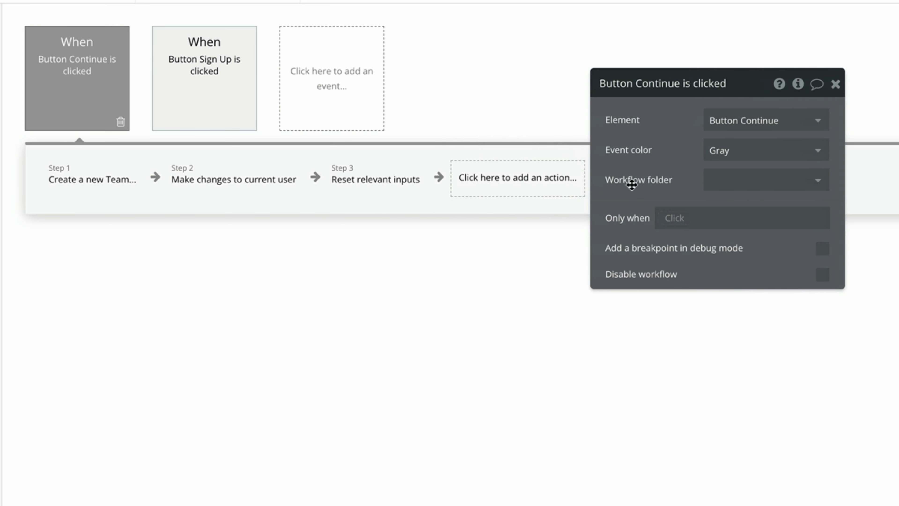
pyautogui.rightClick(523, 185)
pyautogui.click(560, 194)
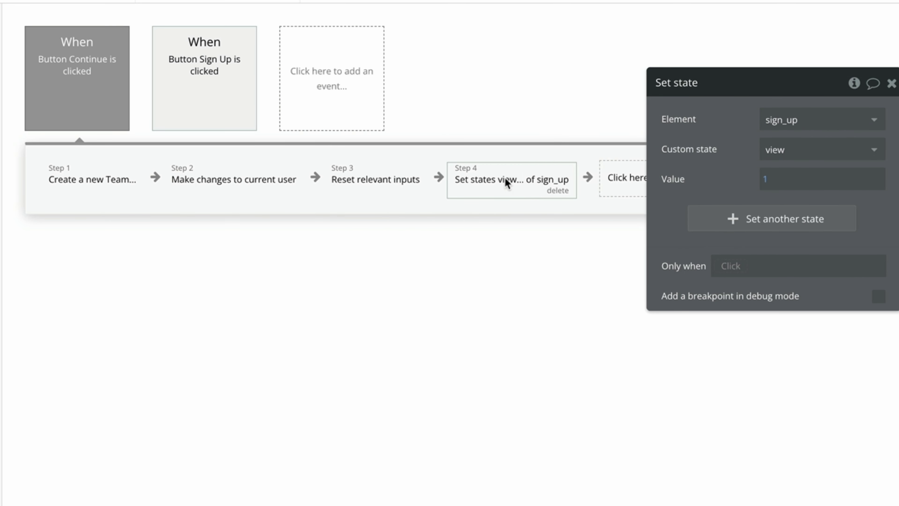
pyautogui.click(760, 188)
pyautogui.press('BackSpace')
pyautogui.write('2')
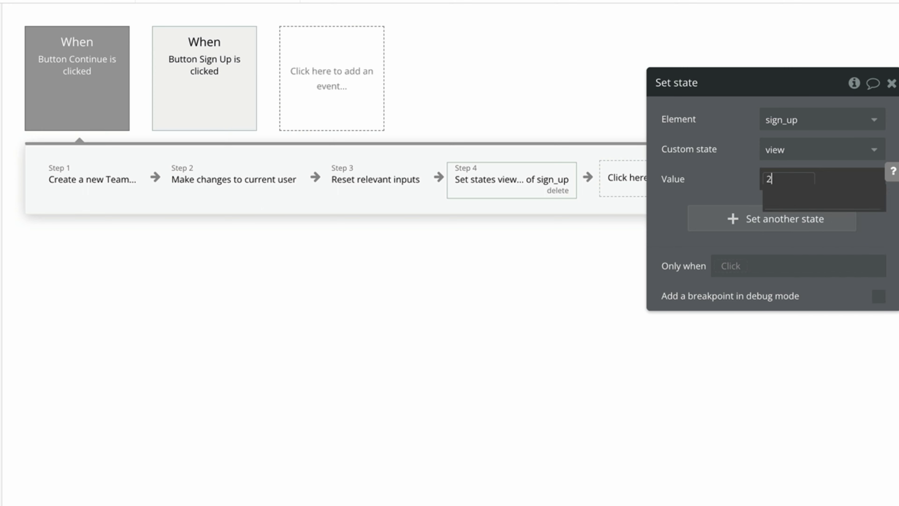
pyautogui.click(891, 83)
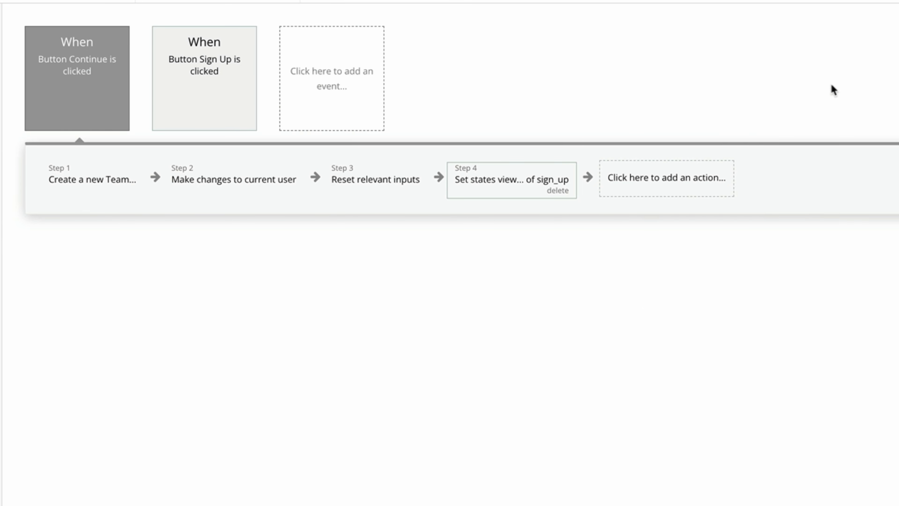
pyautogui.click(12, 66)
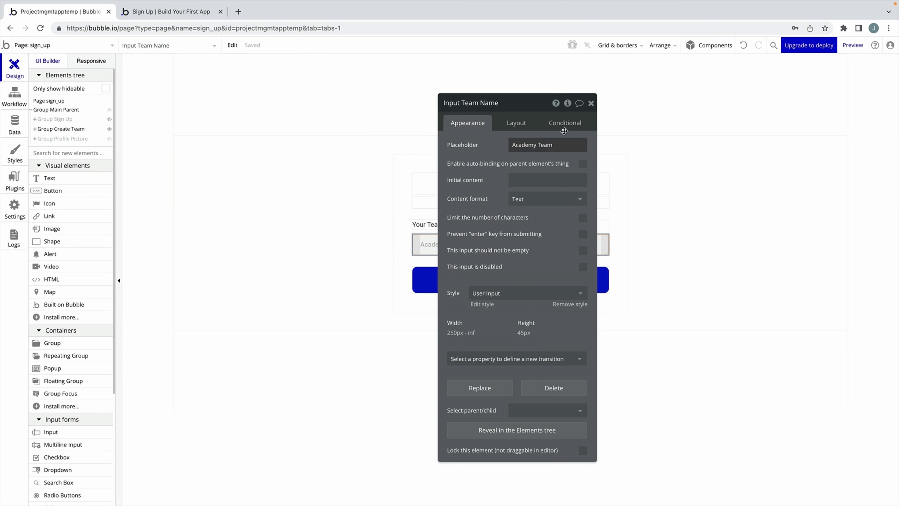
# Hide Group Create Team, show Group Profile Picture, and select that group.
pyautogui.click(589, 105)
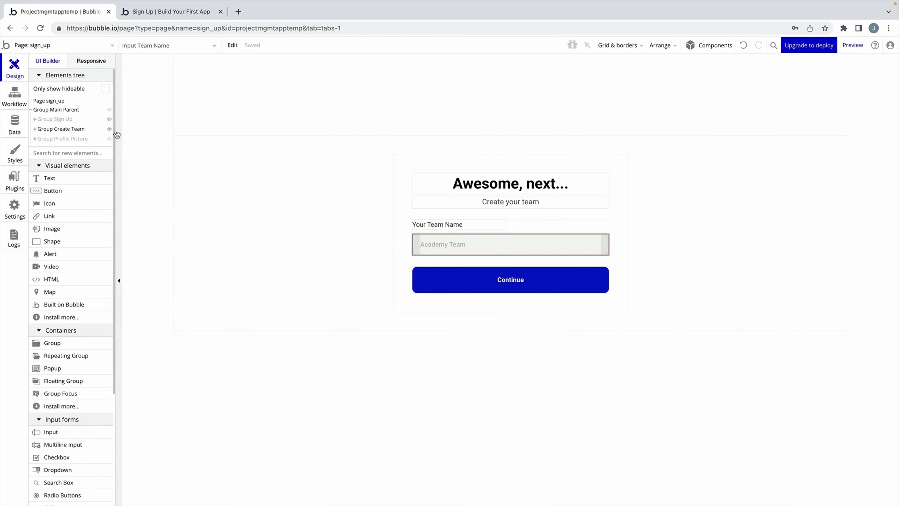
pyautogui.click(109, 129)
pyautogui.click(110, 139)
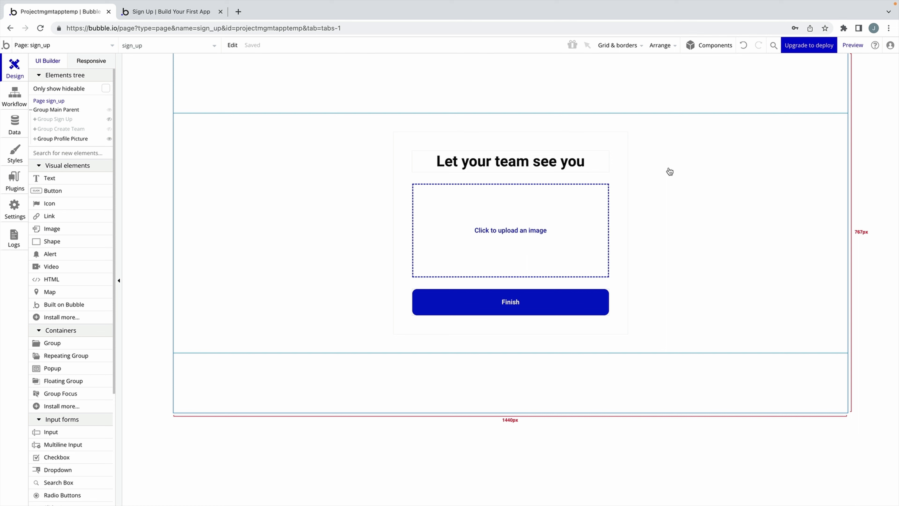
pyautogui.doubleClick(527, 201)
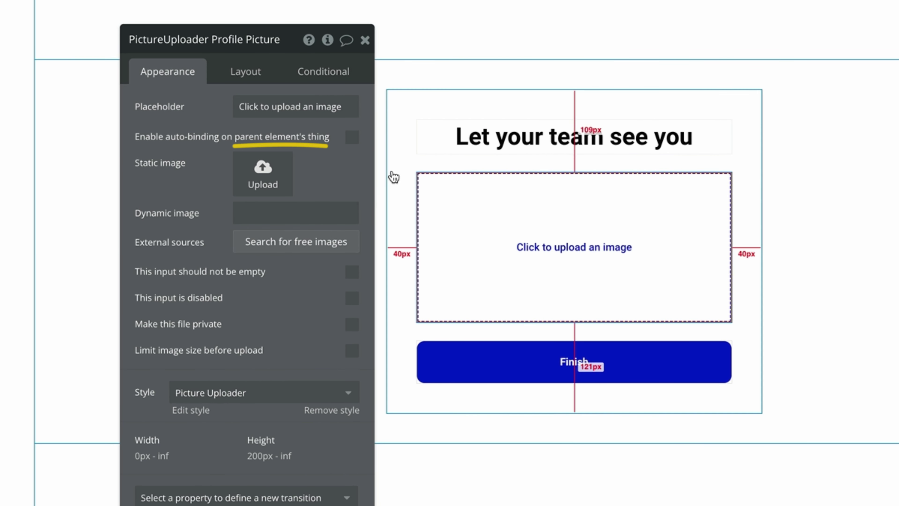
pyautogui.click(406, 185)
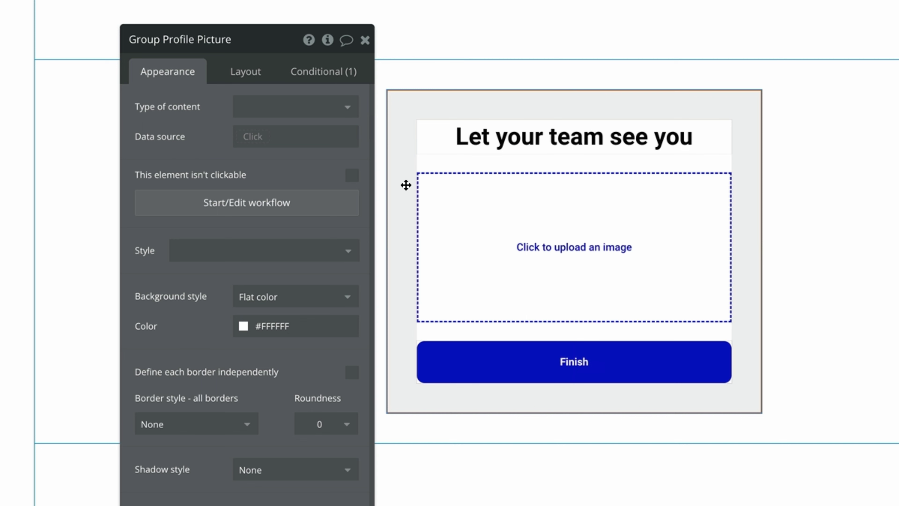
# Set Group Profile Picture's type of content to User with Current User as data source.
pyautogui.click(327, 113)
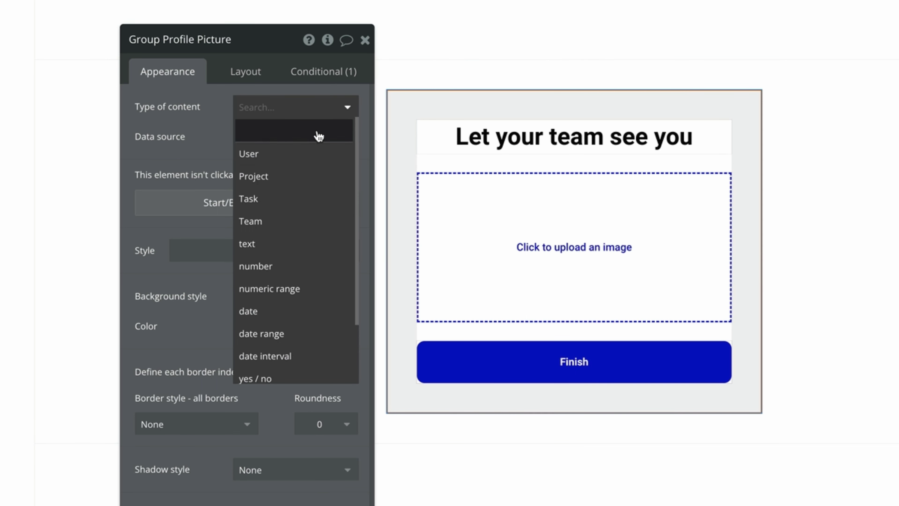
pyautogui.click(316, 155)
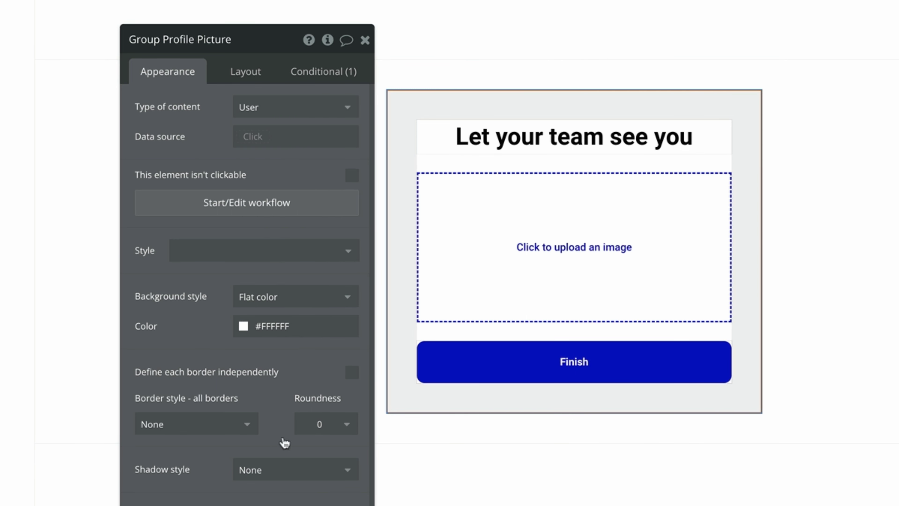
pyautogui.click(251, 137)
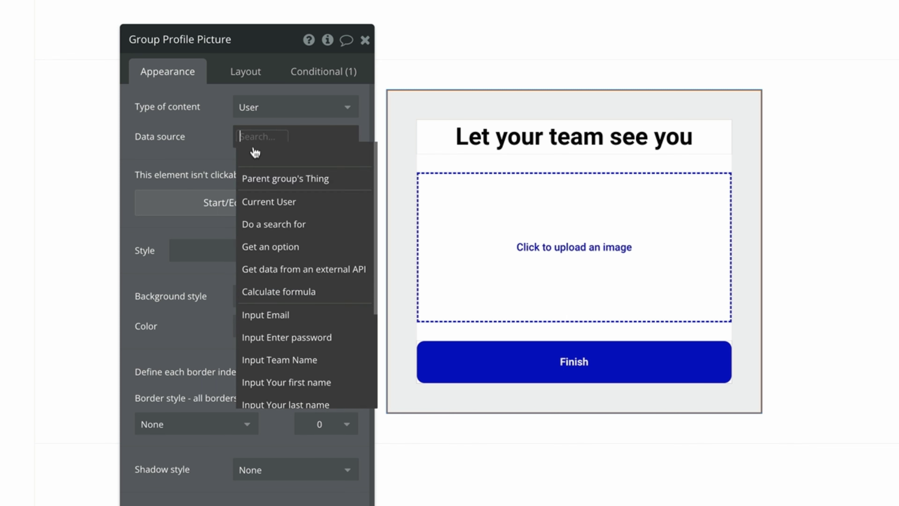
pyautogui.click(267, 201)
pyautogui.click(234, 166)
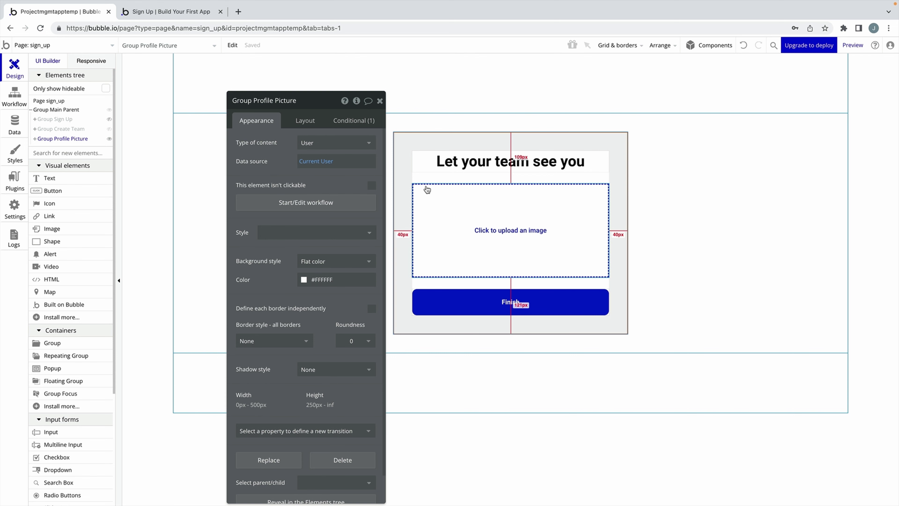
pyautogui.click(15, 126)
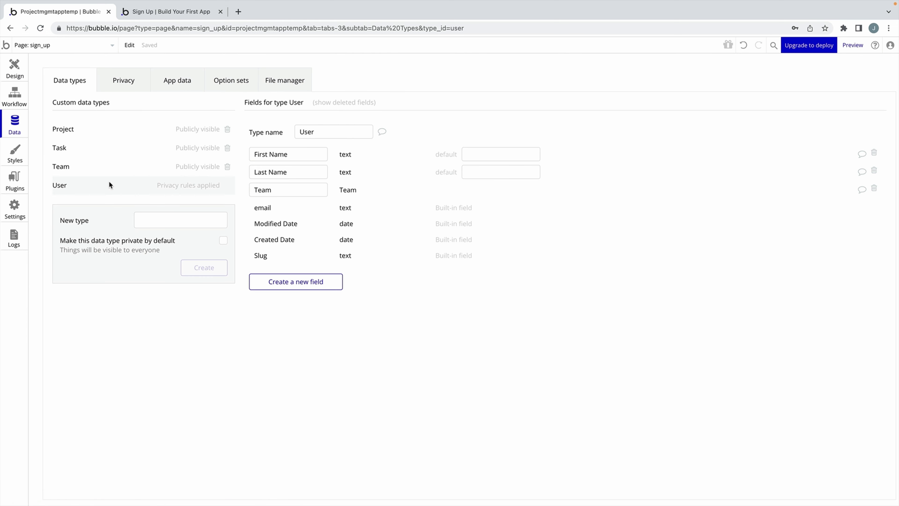
# Add an image-type field named Profile Picture to the User data type.
pyautogui.click(299, 278)
pyautogui.write('Profile Picture')
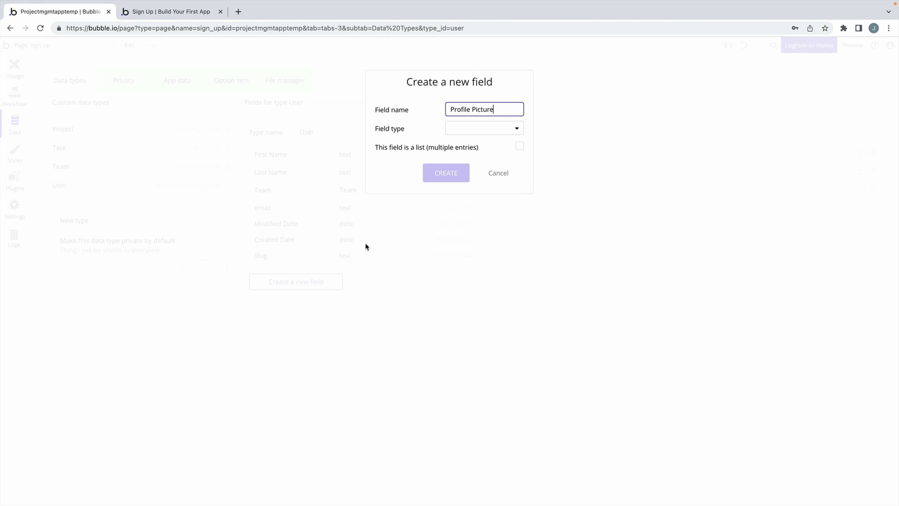
pyautogui.click(482, 128)
pyautogui.click(475, 256)
pyautogui.click(467, 175)
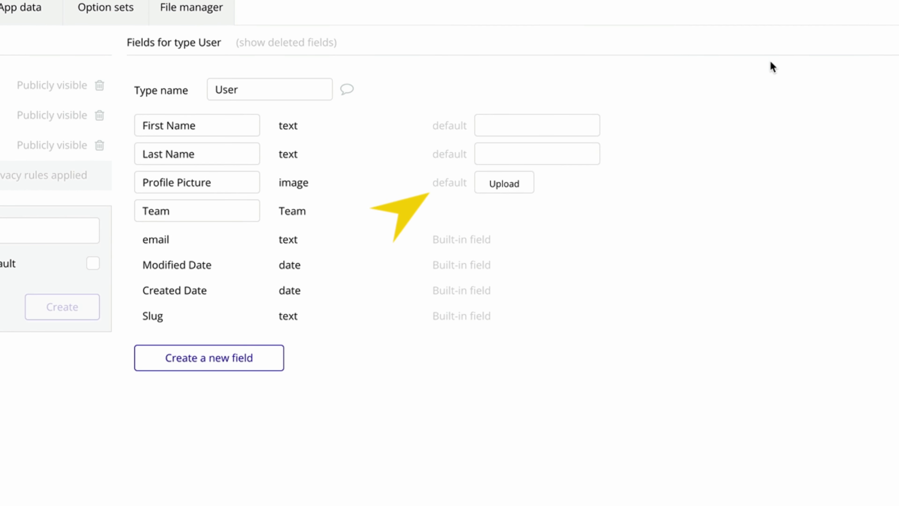
# Upload Default.jpg as the Profile Picture field's default image.
pyautogui.click(490, 184)
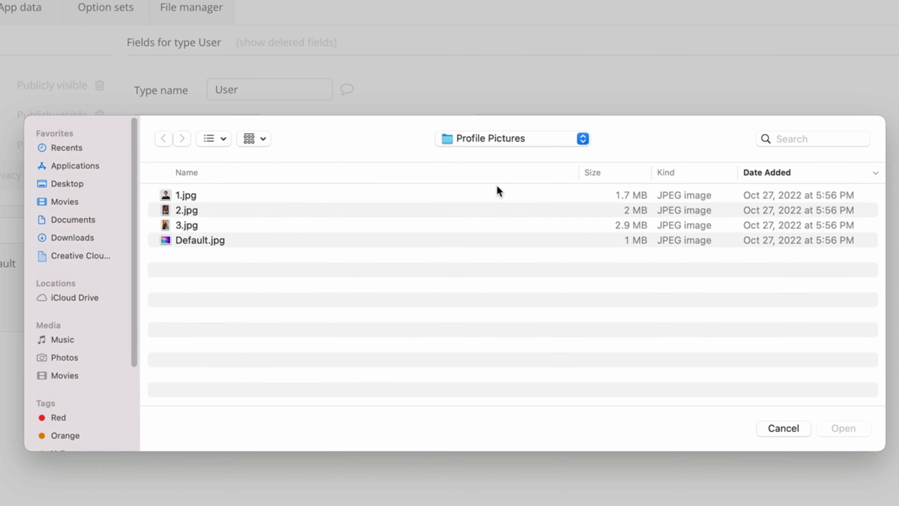
pyautogui.click(266, 241)
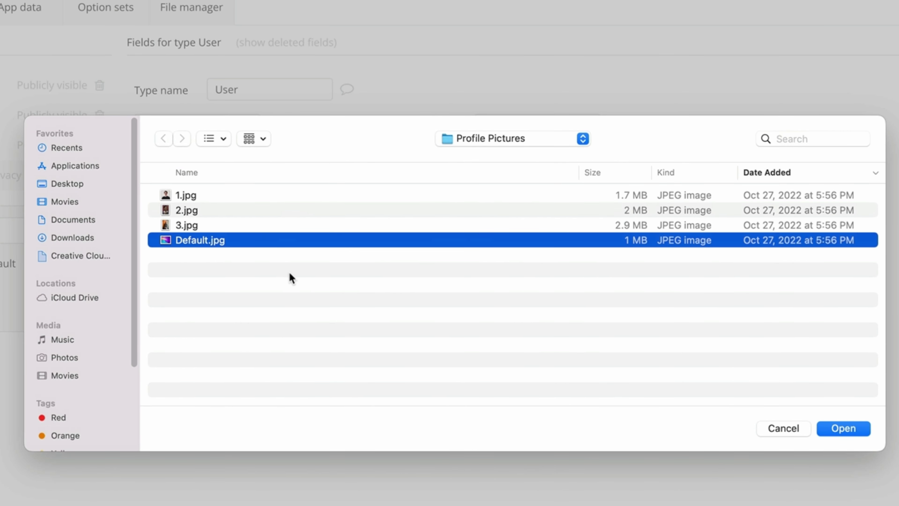
pyautogui.click(836, 428)
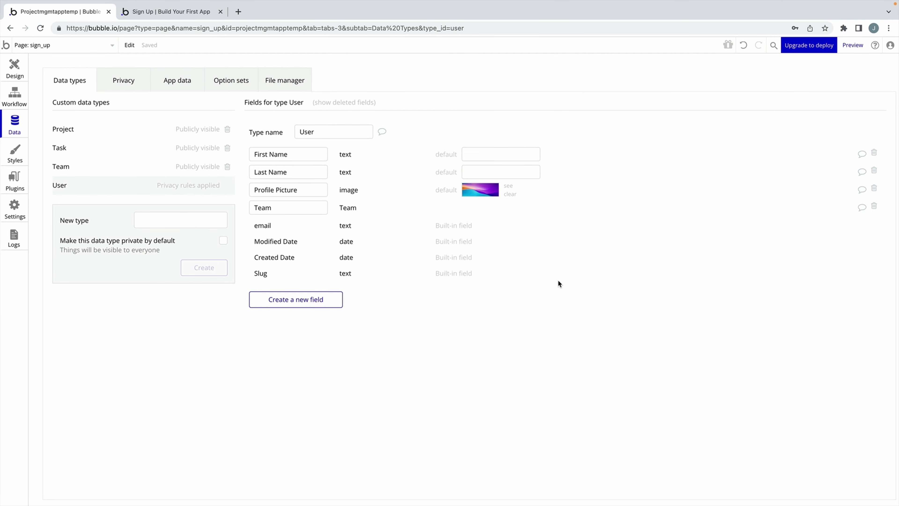
pyautogui.click(24, 75)
# Enable auto-binding on the picture uploader with Profile Picture as the field to modify.
pyautogui.click(473, 228)
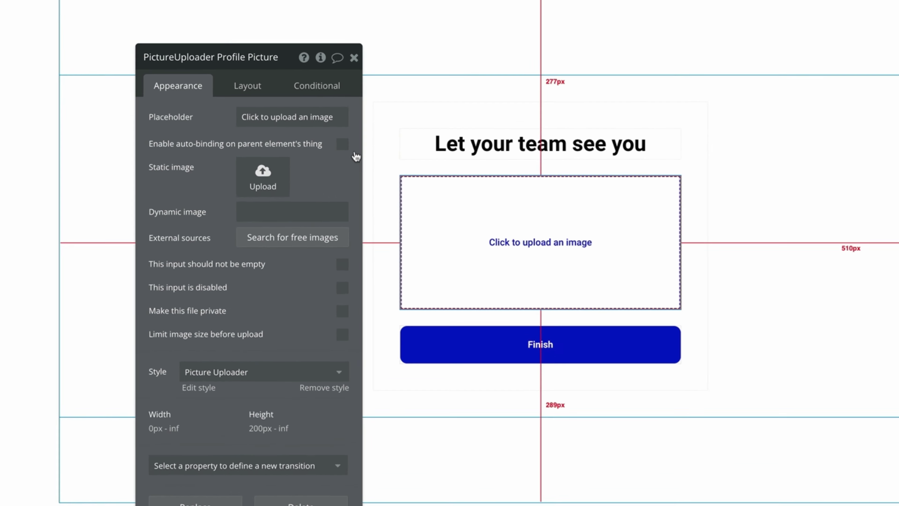
pyautogui.click(372, 161)
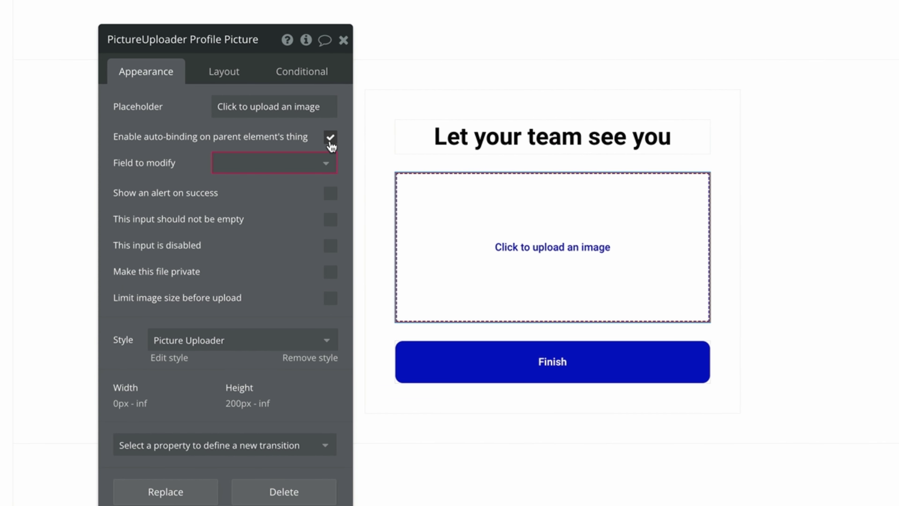
pyautogui.click(330, 163)
pyautogui.click(310, 187)
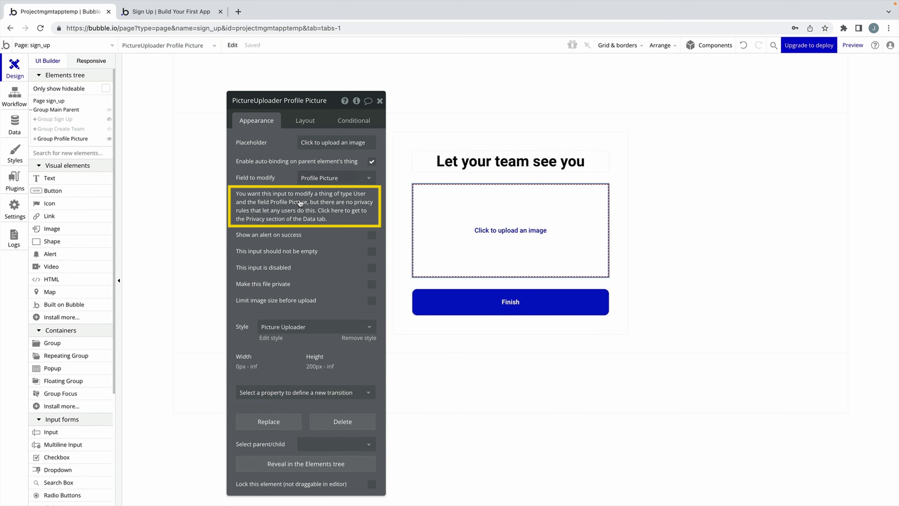
pyautogui.click(298, 202)
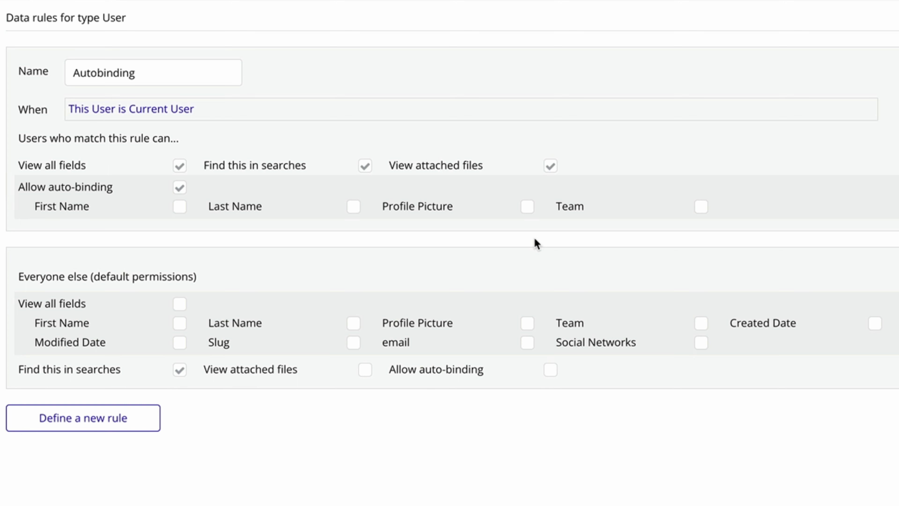
# Tick Profile Picture under the Autobinding rule's allowed auto-binding fields.
pyautogui.click(527, 210)
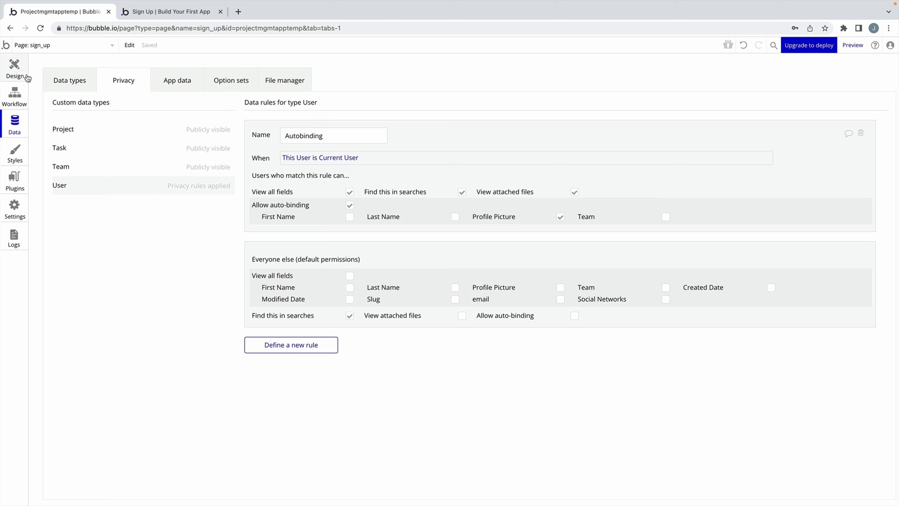
pyautogui.click(27, 76)
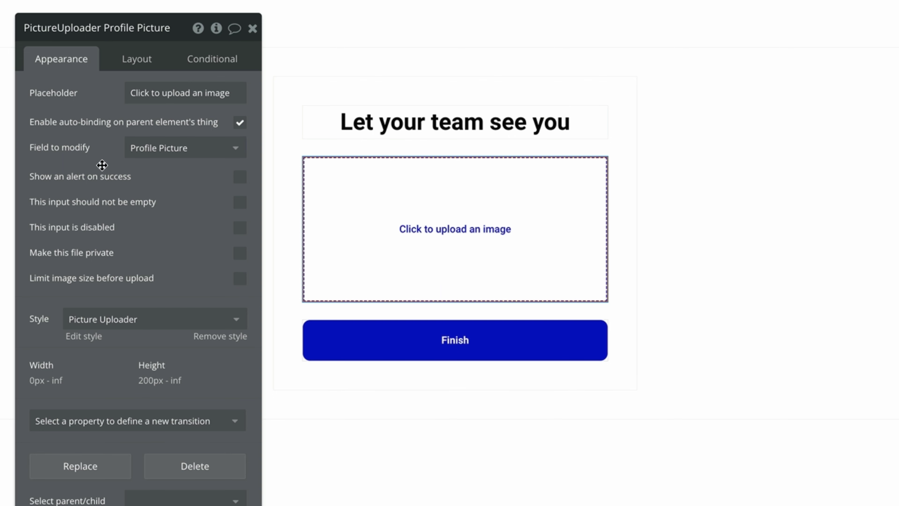
# Add a Go to page action with destination dashboard to the Finish button's click workflow.
pyautogui.click(417, 327)
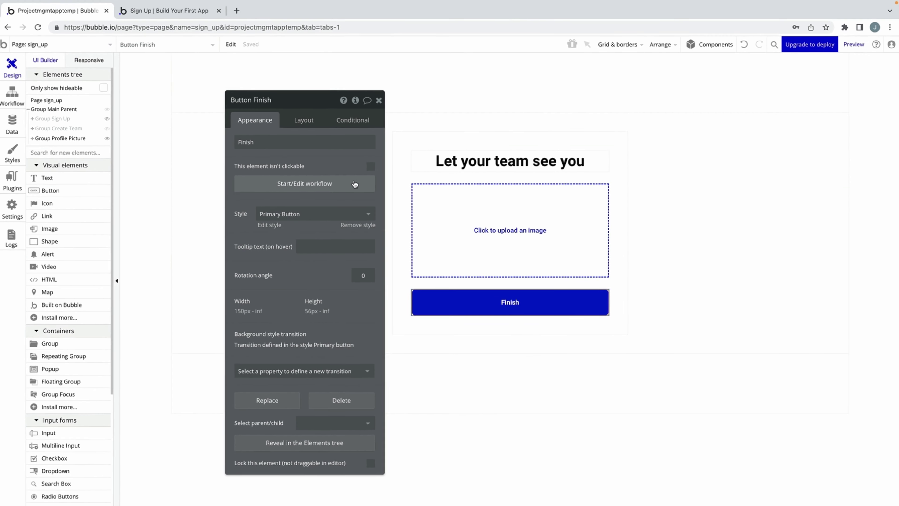
pyautogui.click(355, 184)
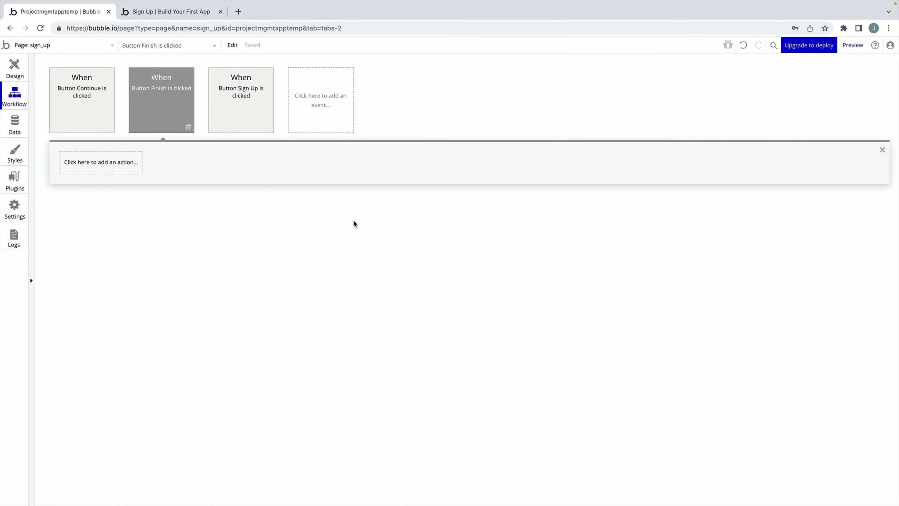
pyautogui.click(133, 169)
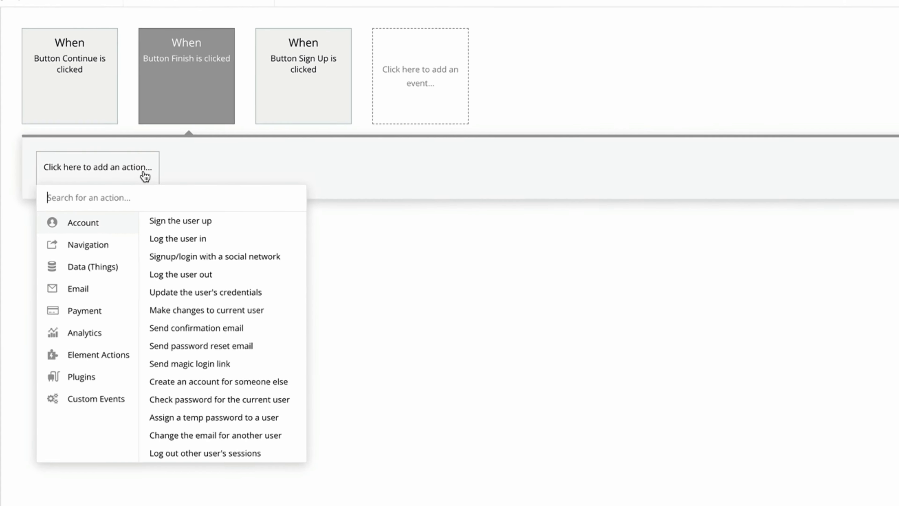
pyautogui.moveTo(113, 215)
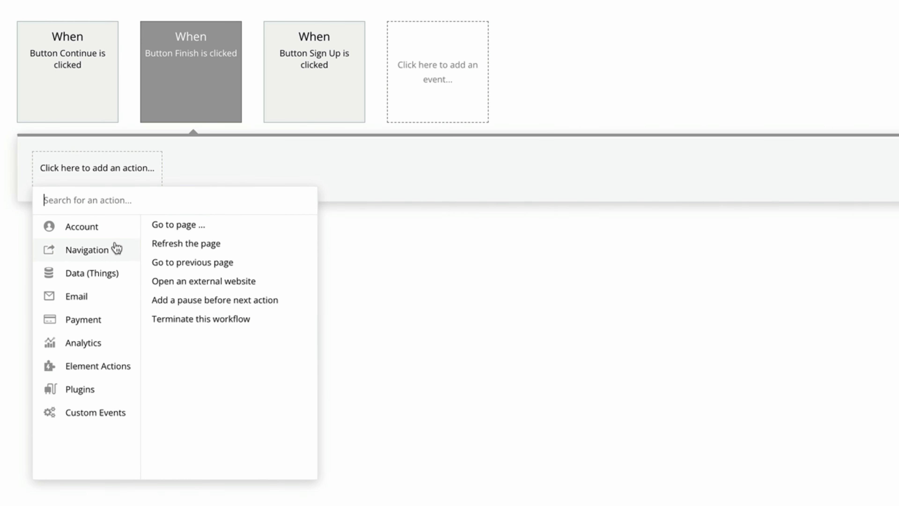
pyautogui.click(177, 225)
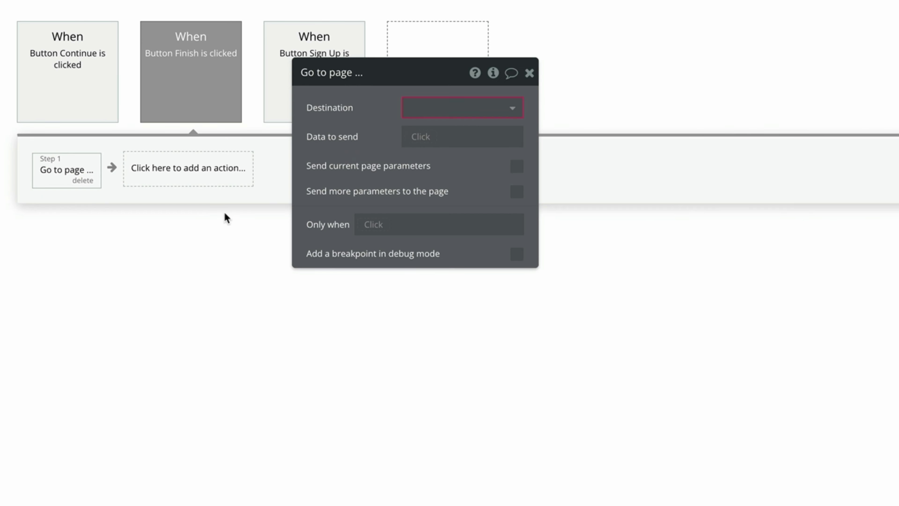
pyautogui.click(472, 109)
pyautogui.click(486, 157)
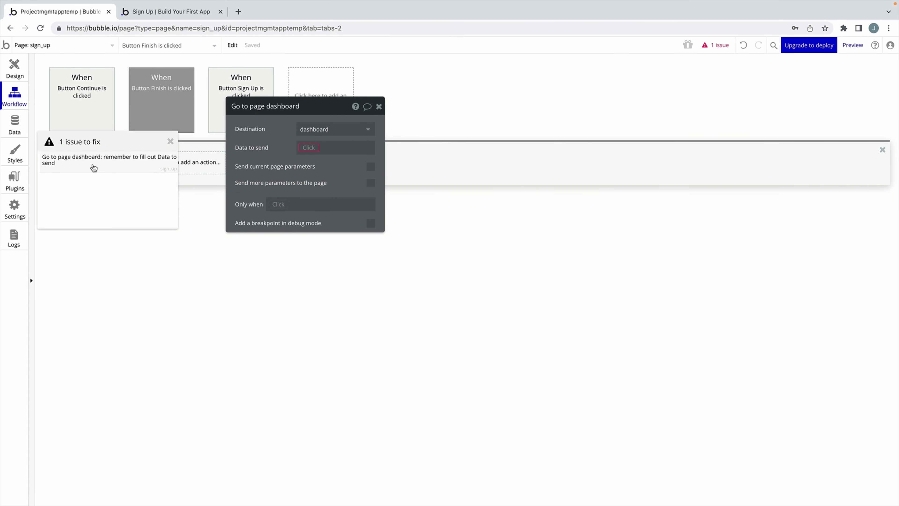
pyautogui.click(119, 167)
pyautogui.click(170, 141)
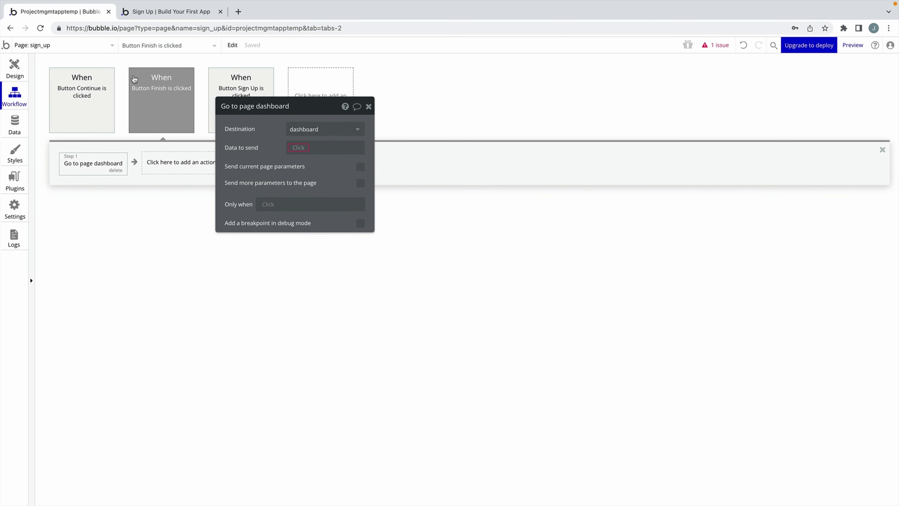
pyautogui.click(91, 45)
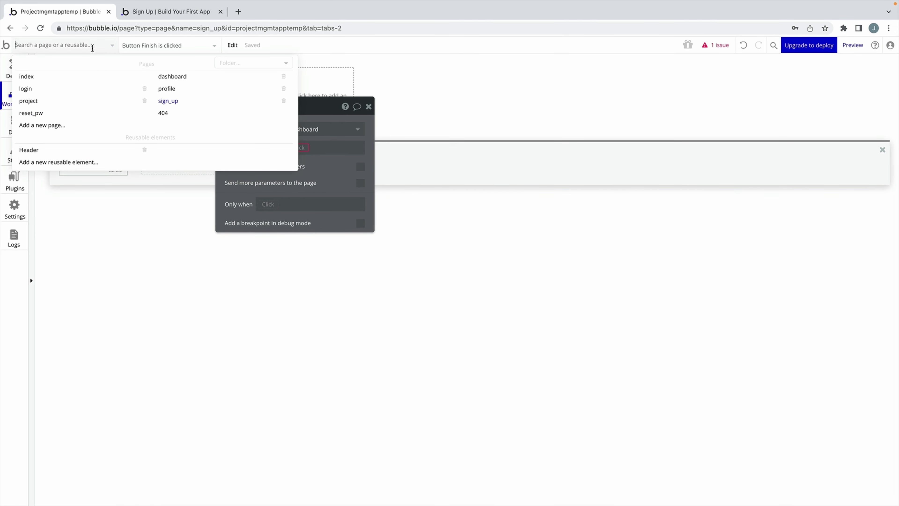
# Open the dashboard page's settings, which use Team as the type of content.
pyautogui.click(175, 75)
pyautogui.click(146, 46)
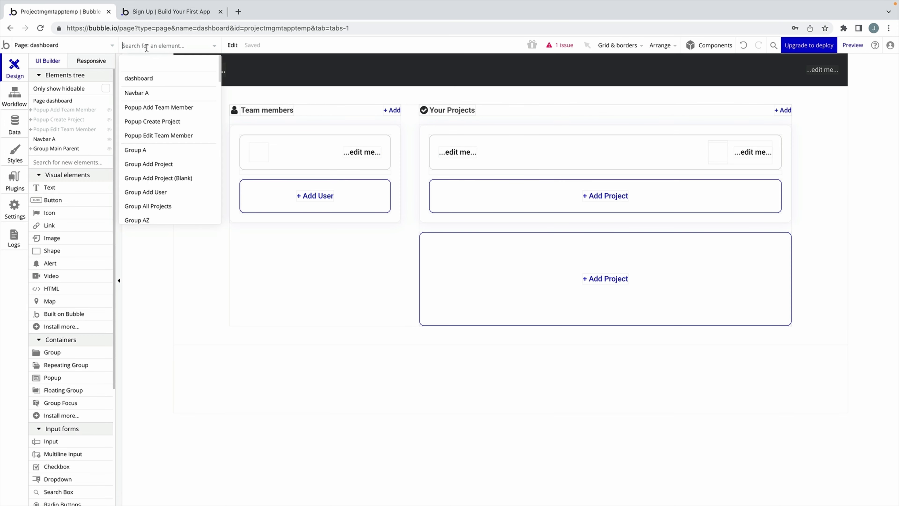
pyautogui.click(147, 79)
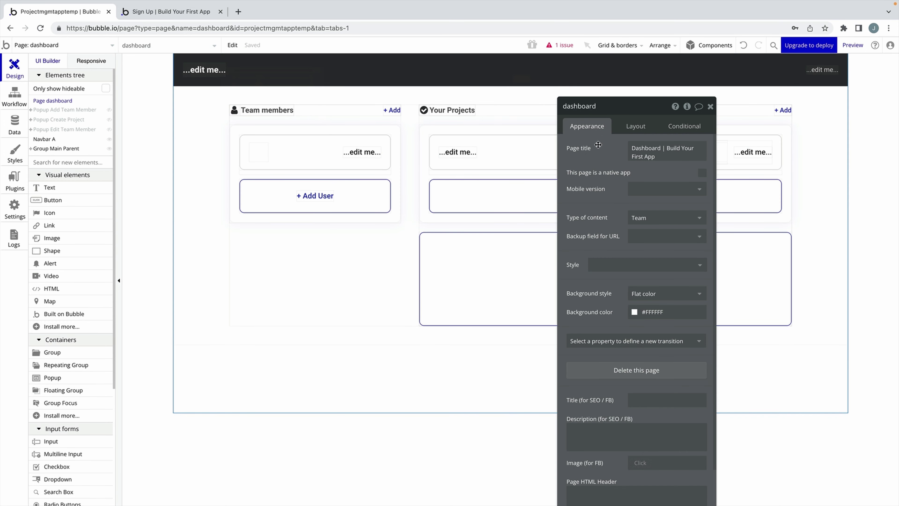
pyautogui.moveTo(598, 144); pyautogui.dragTo(188, 100)
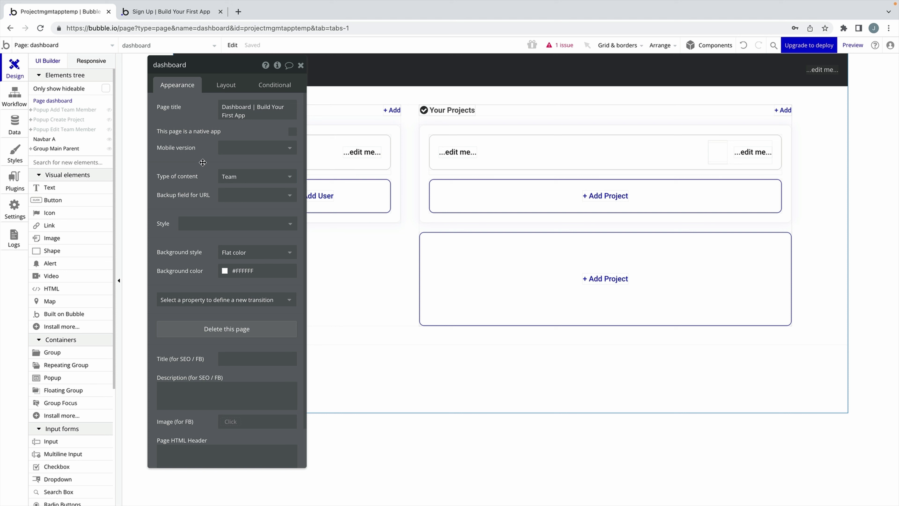
# Show the sign_up page's workflows.
pyautogui.click(98, 43)
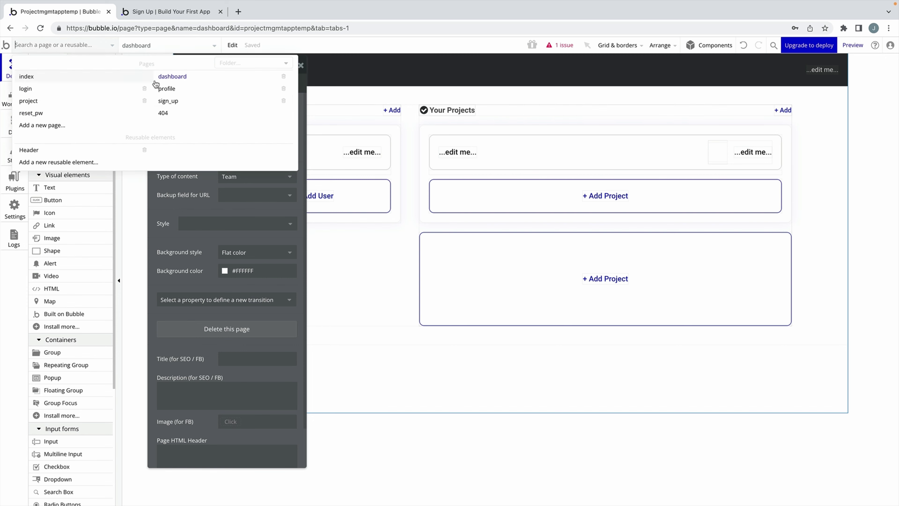
pyautogui.click(176, 102)
pyautogui.click(23, 103)
# Set the Go to page dashboard step's data to send to Current User's Team.
pyautogui.click(149, 118)
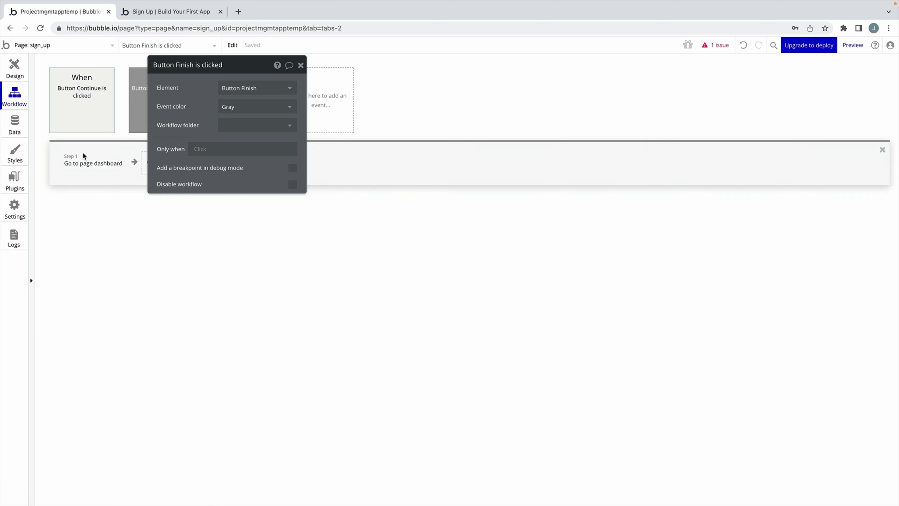
pyautogui.click(93, 163)
pyautogui.moveTo(184, 125); pyautogui.dragTo(201, 166)
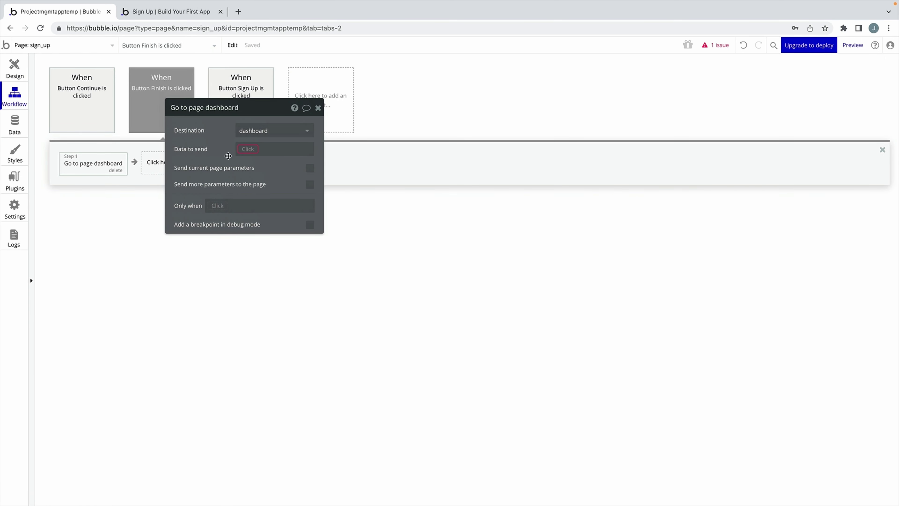
pyautogui.click(715, 45)
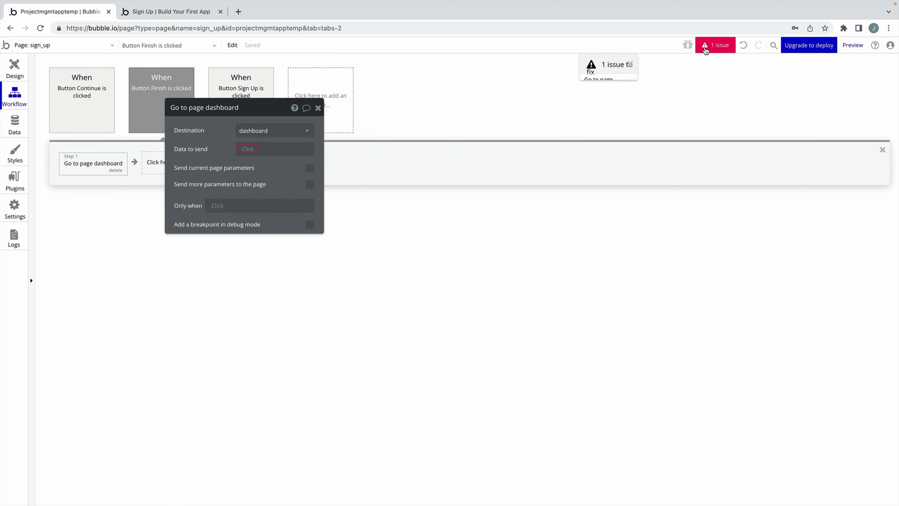
pyautogui.click(608, 66)
pyautogui.moveTo(114, 135); pyautogui.dragTo(429, 132)
pyautogui.moveTo(588, 121); pyautogui.dragTo(610, 122)
pyautogui.click(325, 148)
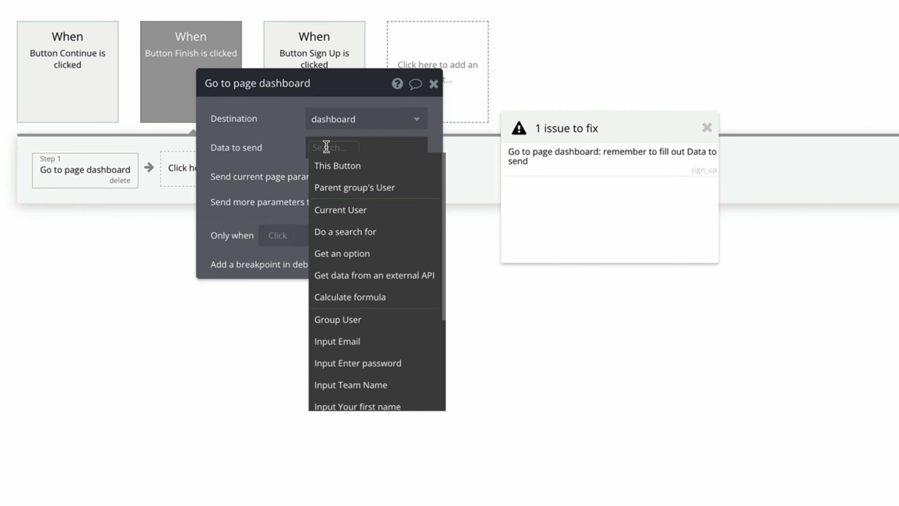
pyautogui.click(352, 222)
pyautogui.click(362, 222)
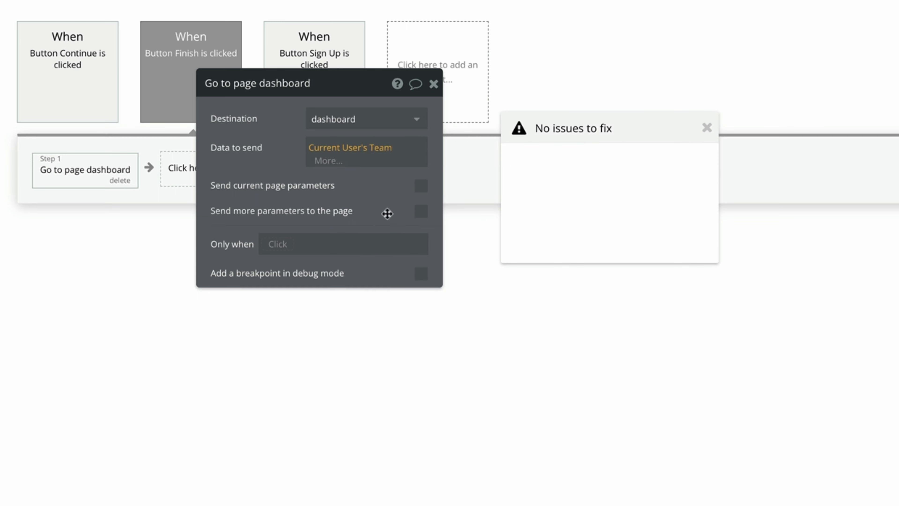
pyautogui.click(707, 127)
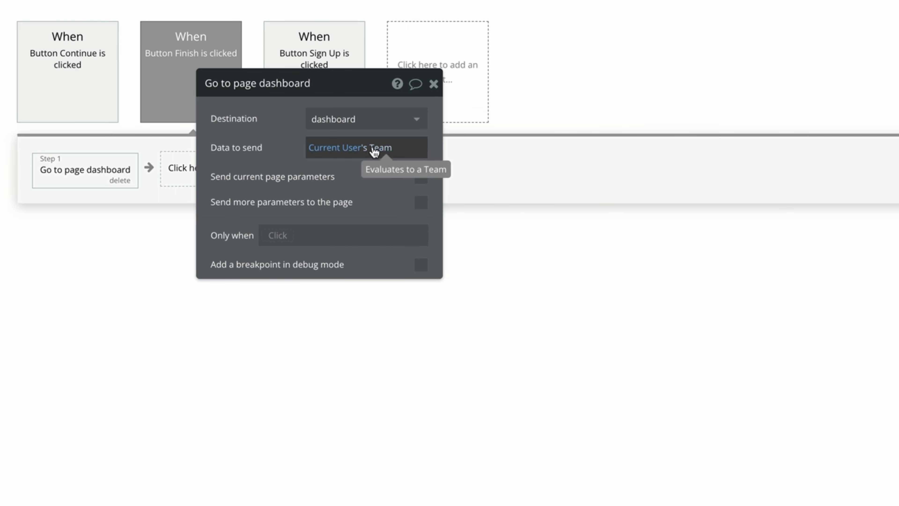
pyautogui.click(433, 84)
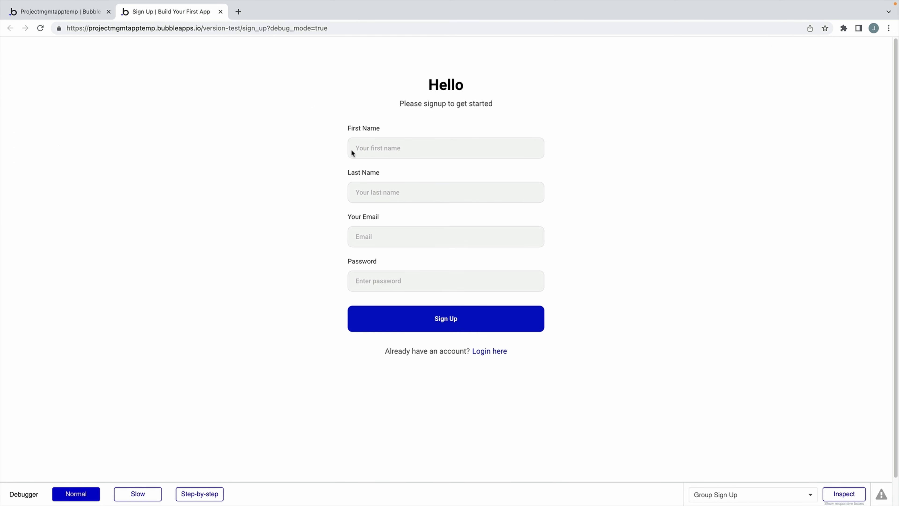
# Sign up a test user by entering first name, last name, email and password.
pyautogui.click(358, 147)
pyautogui.write('John')
pyautogui.press('Tab')
pyautogui.write('Doe')
pyautogui.press('Tab')
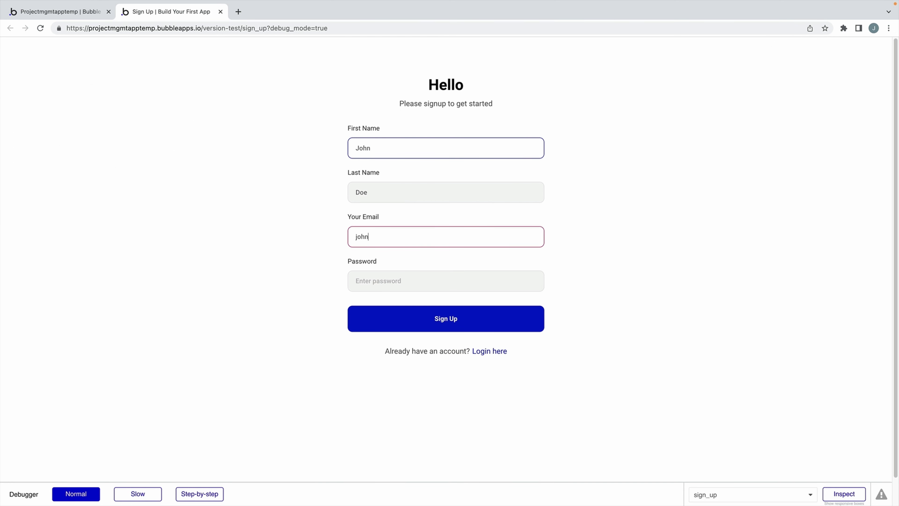
pyautogui.press('Tab')
pyautogui.write('password')
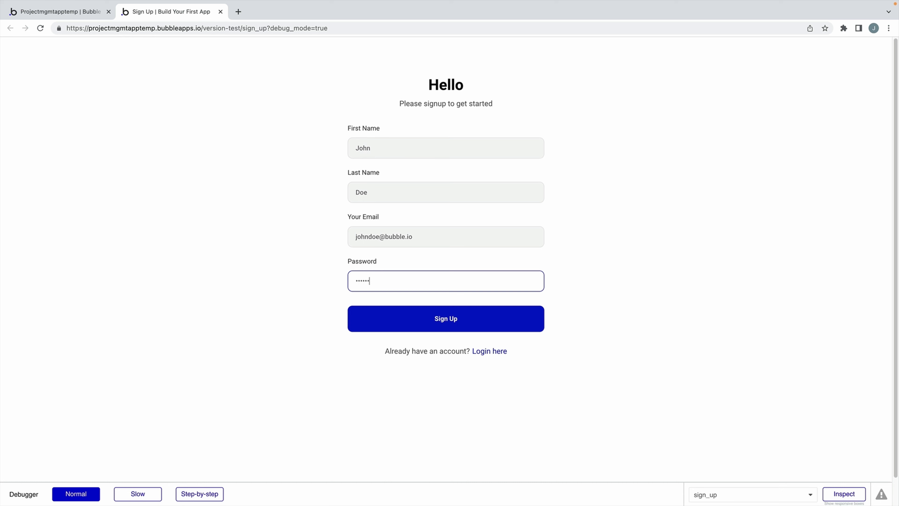
pyautogui.press('Return')
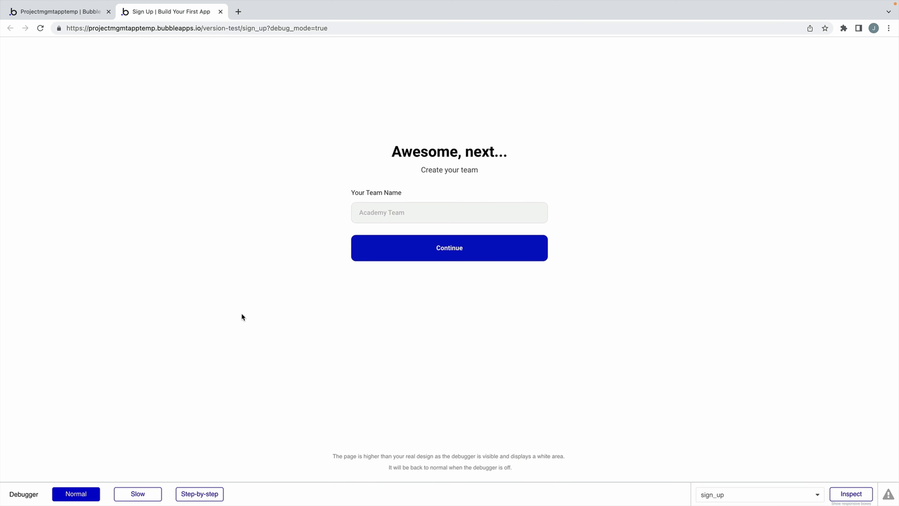
# Create the team My First Team and continue.
pyautogui.press('Tab')
pyautogui.write('My First Team')
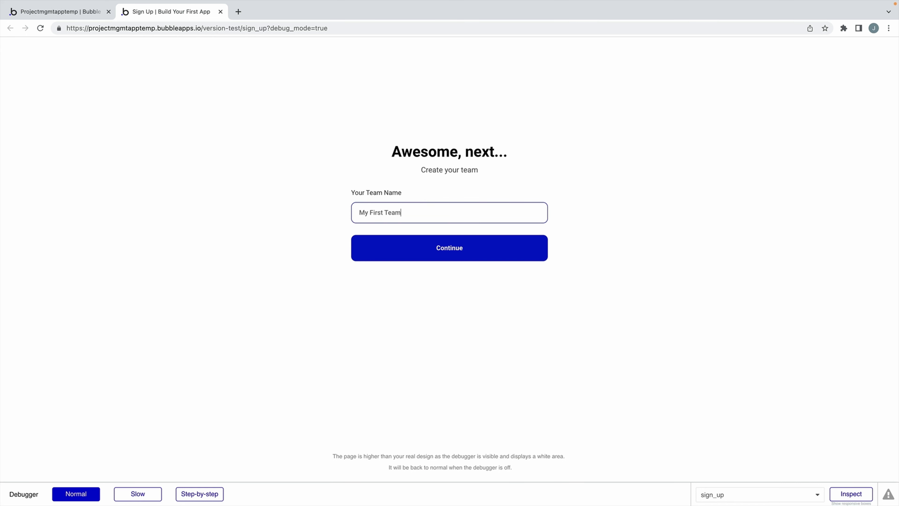
pyautogui.click(379, 237)
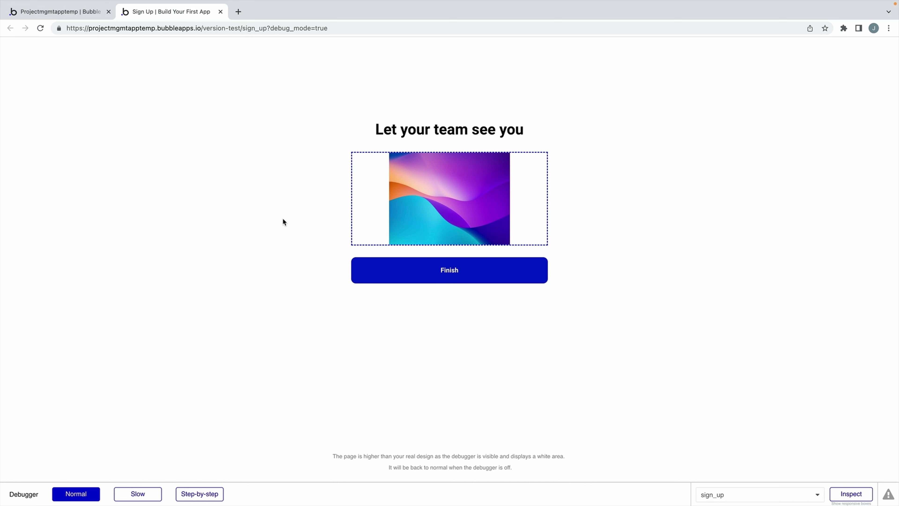
# Upload 1.jpeg as the profile picture and finish to reach the dashboard.
pyautogui.click(361, 212)
pyautogui.click(303, 225)
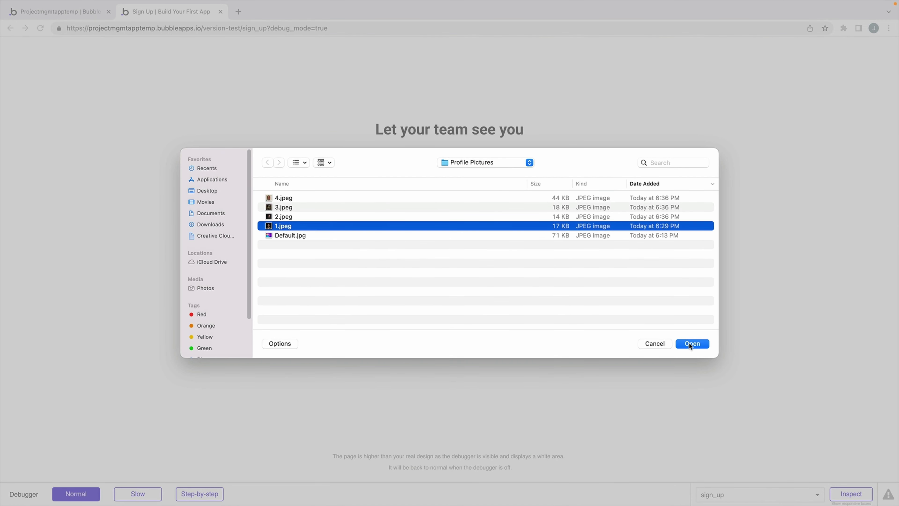
pyautogui.click(692, 343)
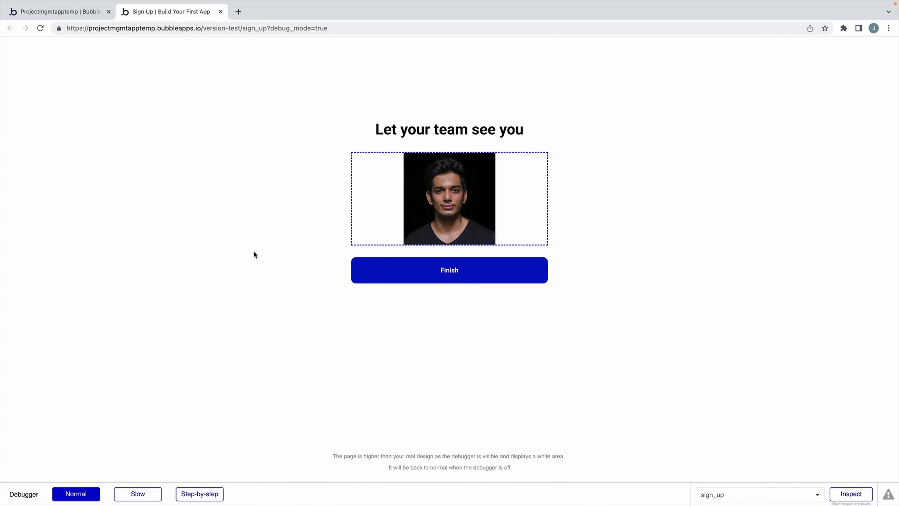
pyautogui.click(392, 281)
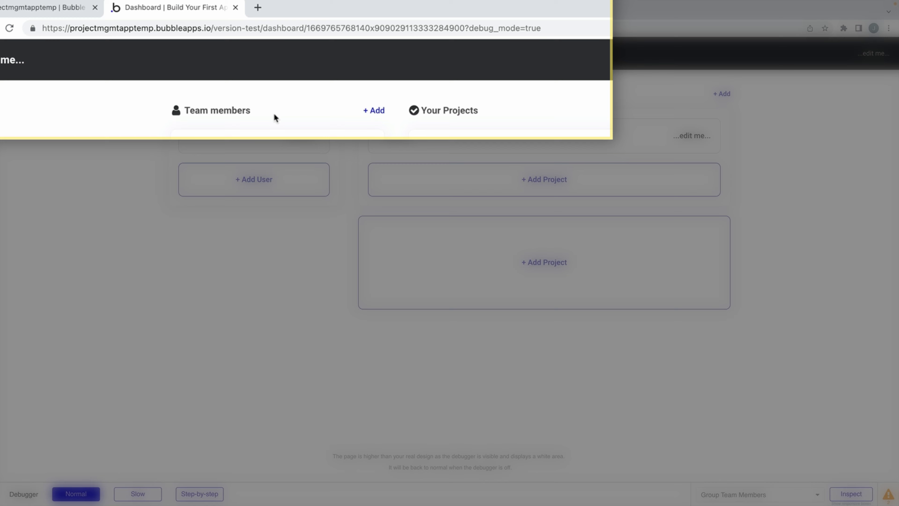
# Compare the dashboard URL's team ID with the new user's Team in All Users and All Teams.
pyautogui.doubleClick(294, 28)
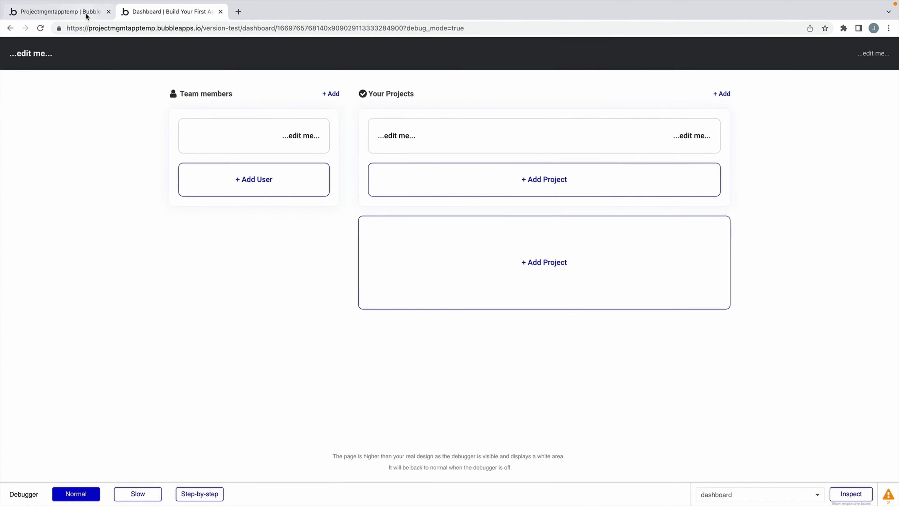
pyautogui.click(86, 11)
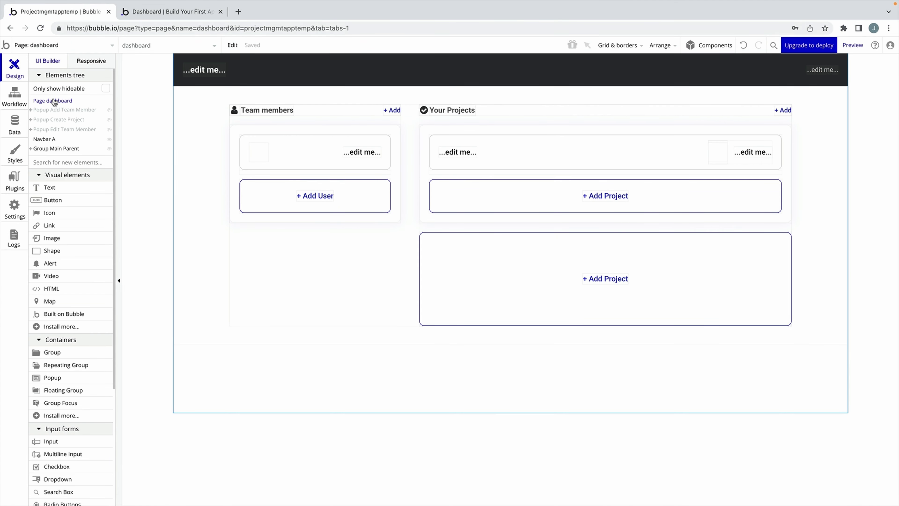
pyautogui.click(16, 123)
pyautogui.click(178, 85)
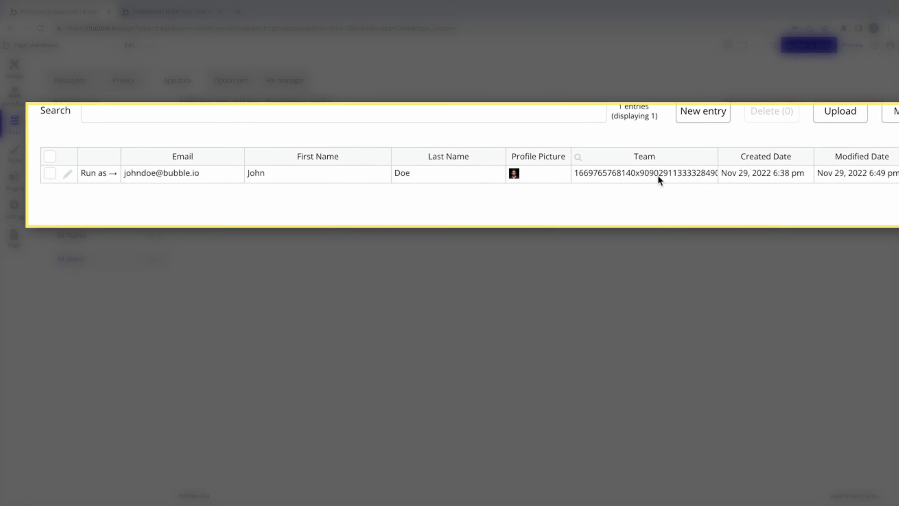
pyautogui.click(658, 174)
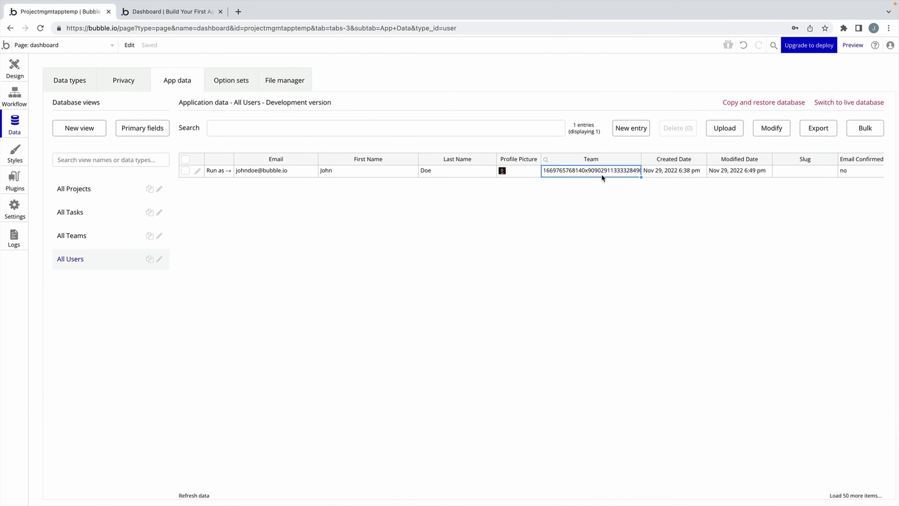
pyautogui.click(74, 243)
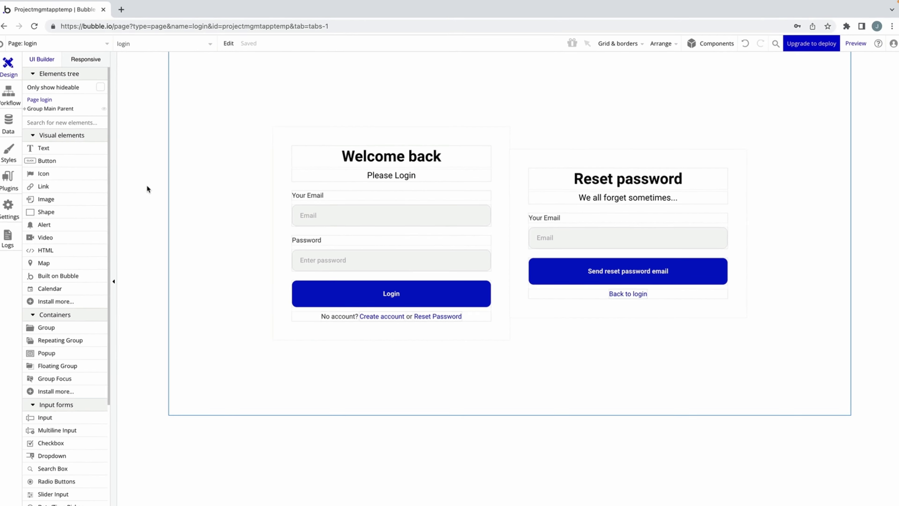
# Add a custom state named view, of type number, to the login page.
pyautogui.click(155, 48)
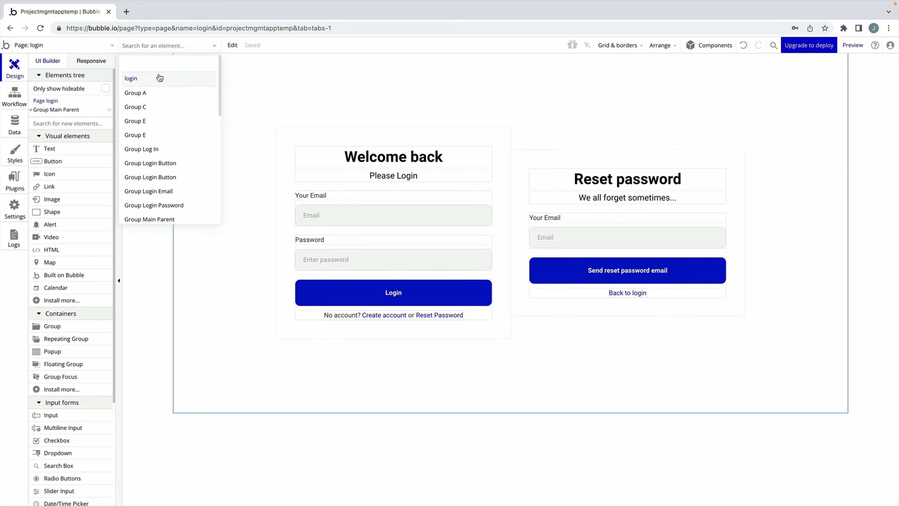
pyautogui.click(158, 76)
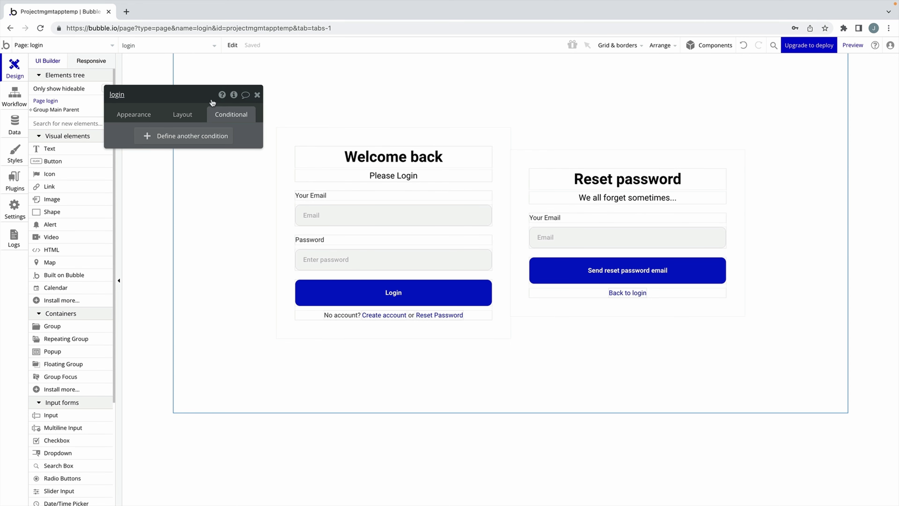
pyautogui.click(234, 95)
pyautogui.click(307, 124)
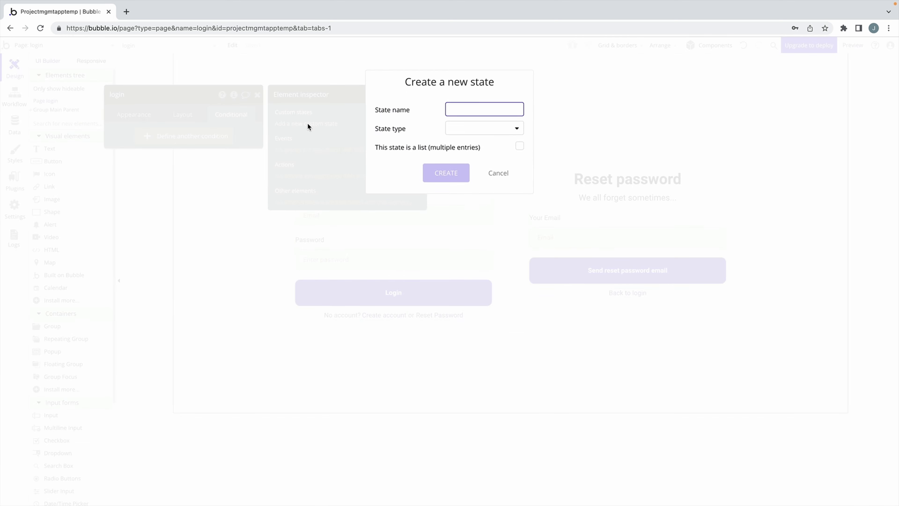
pyautogui.click(460, 127)
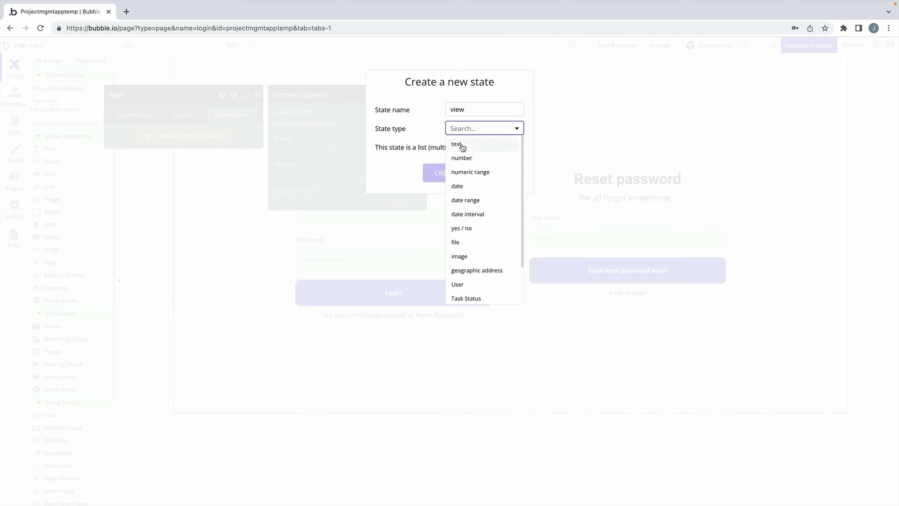
pyautogui.click(460, 156)
pyautogui.click(464, 173)
pyautogui.click(365, 142)
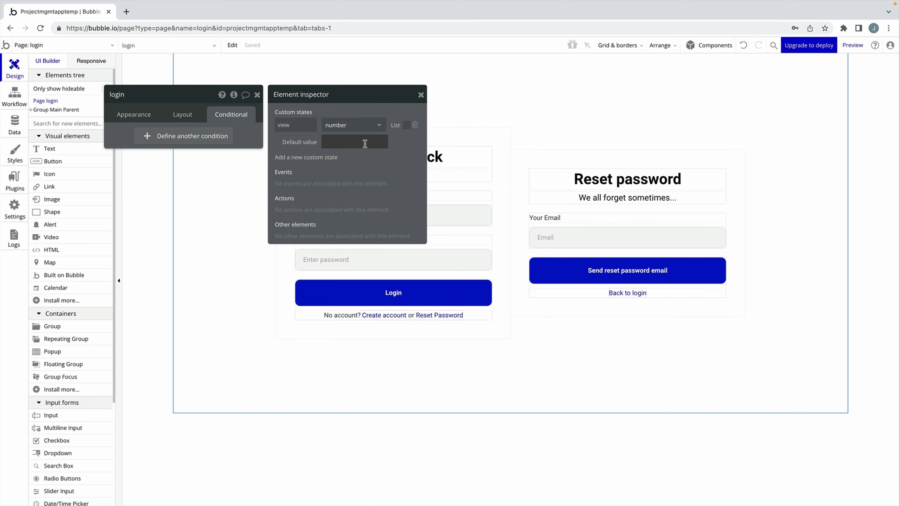
pyautogui.click(438, 137)
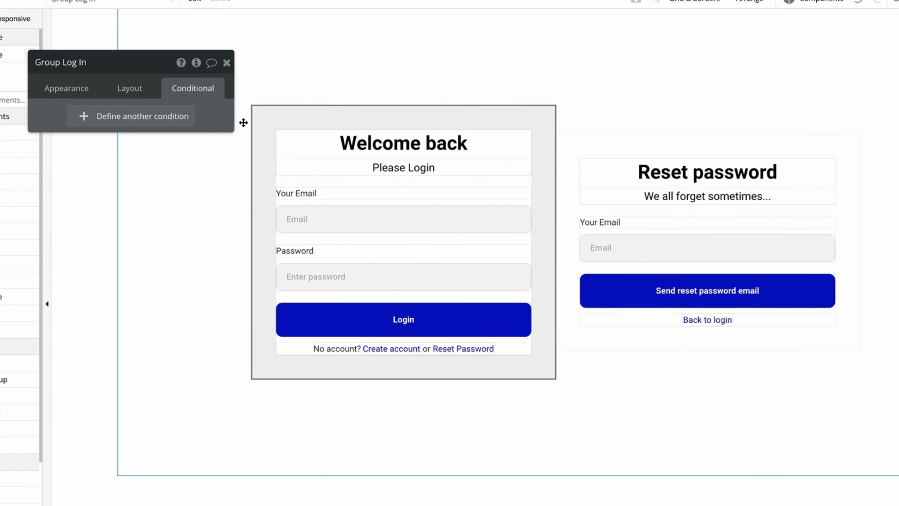
# Add a conditional making Group Log In visible when login's view is not 0.
pyautogui.click(186, 117)
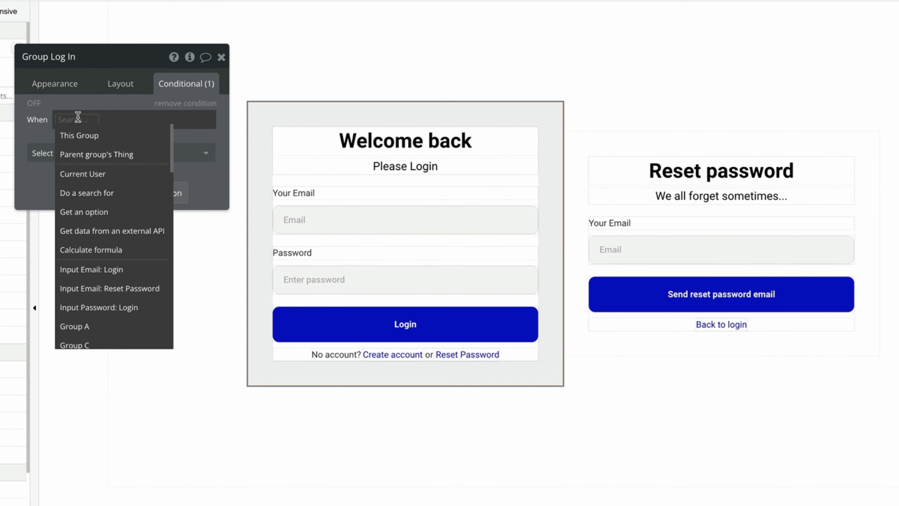
pyautogui.write('login')
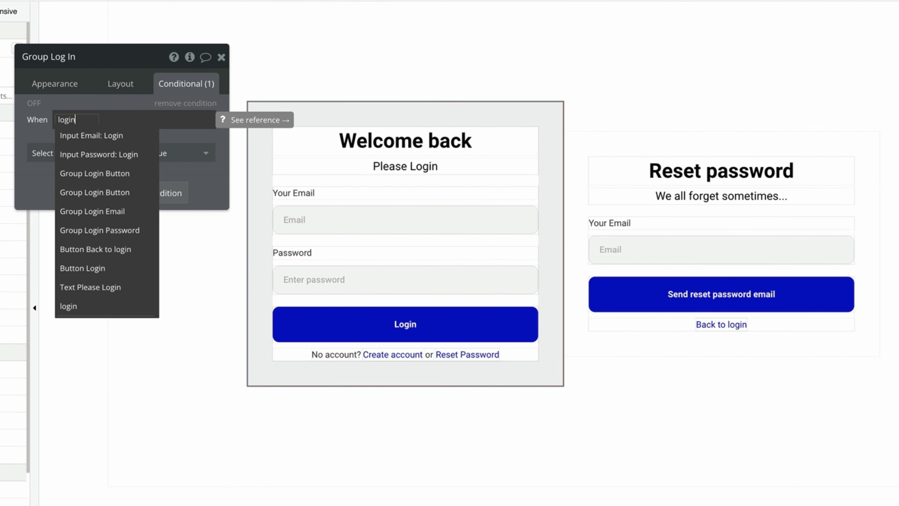
pyautogui.click(87, 306)
pyautogui.click(93, 287)
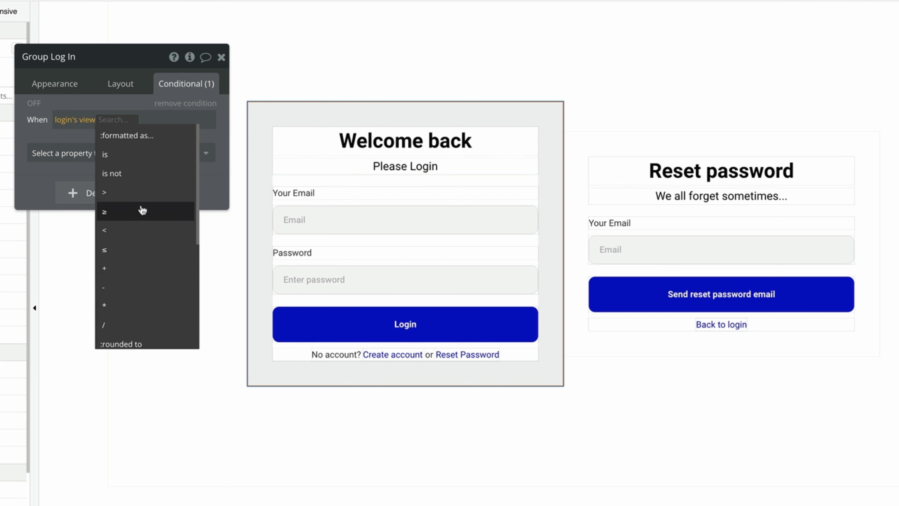
pyautogui.click(139, 174)
pyautogui.write('0')
pyautogui.click(103, 153)
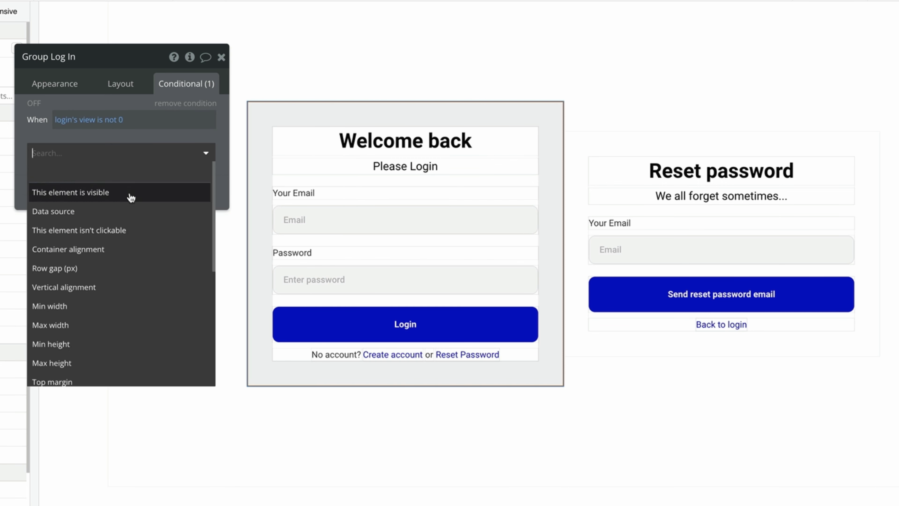
pyautogui.click(129, 194)
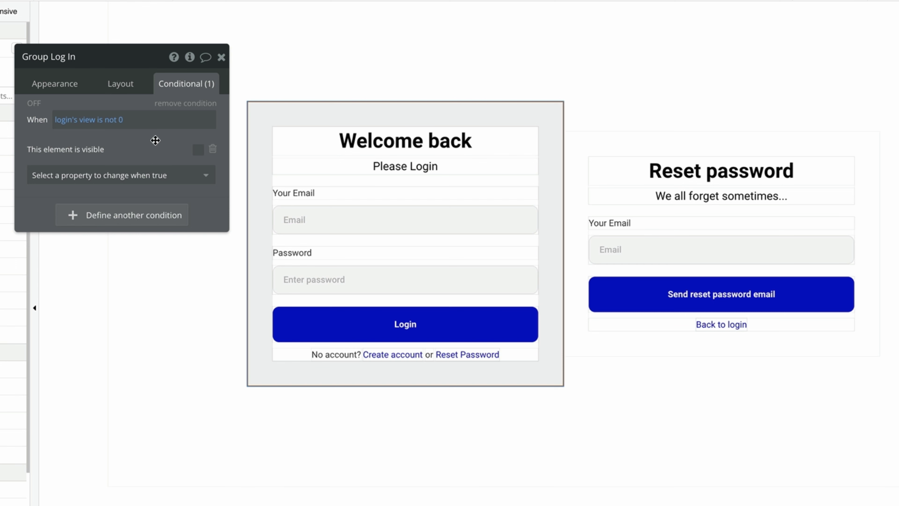
# Add a conditional making Group Reset Password visible when login's view is 1.
pyautogui.click(596, 144)
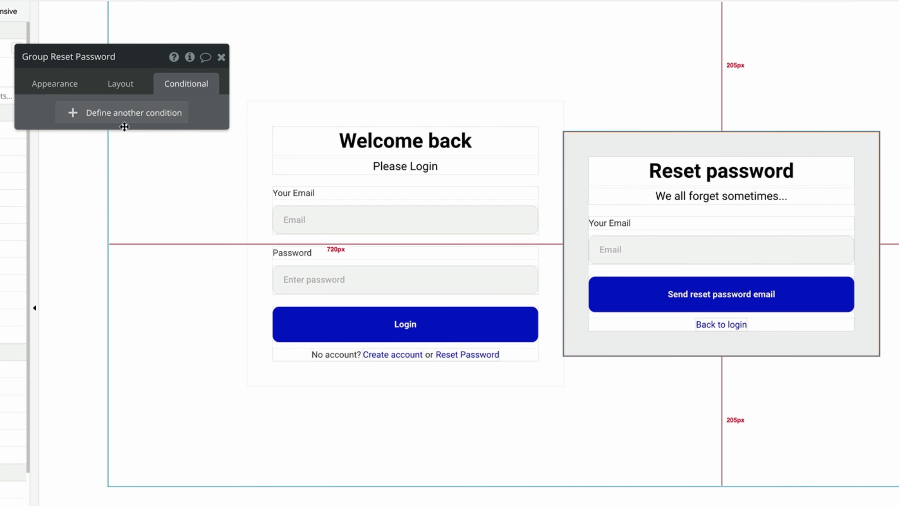
pyautogui.click(124, 117)
pyautogui.write('login')
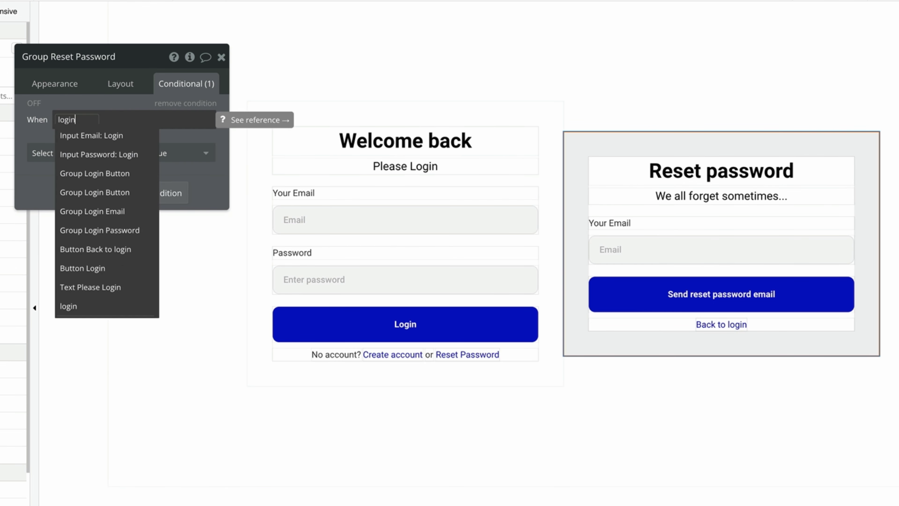
pyautogui.click(94, 307)
pyautogui.click(143, 269)
pyautogui.click(144, 173)
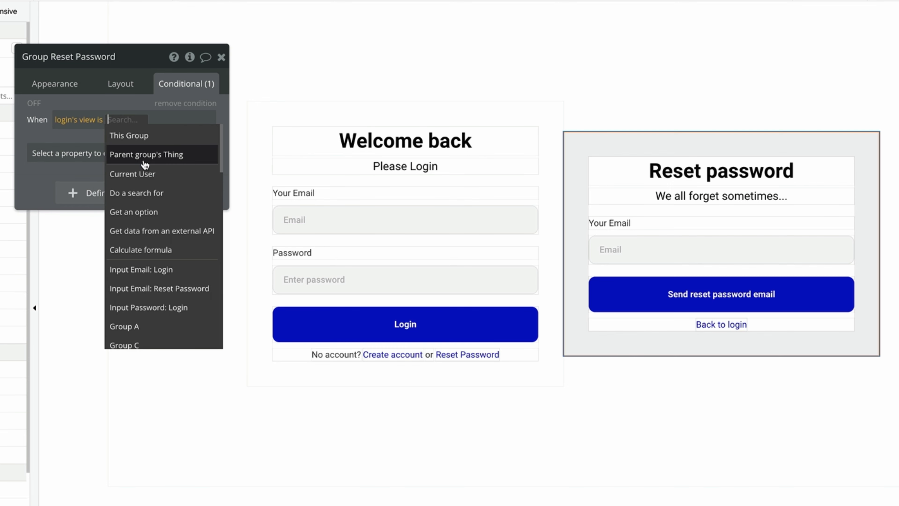
pyautogui.write('1')
pyautogui.click(82, 152)
pyautogui.click(81, 229)
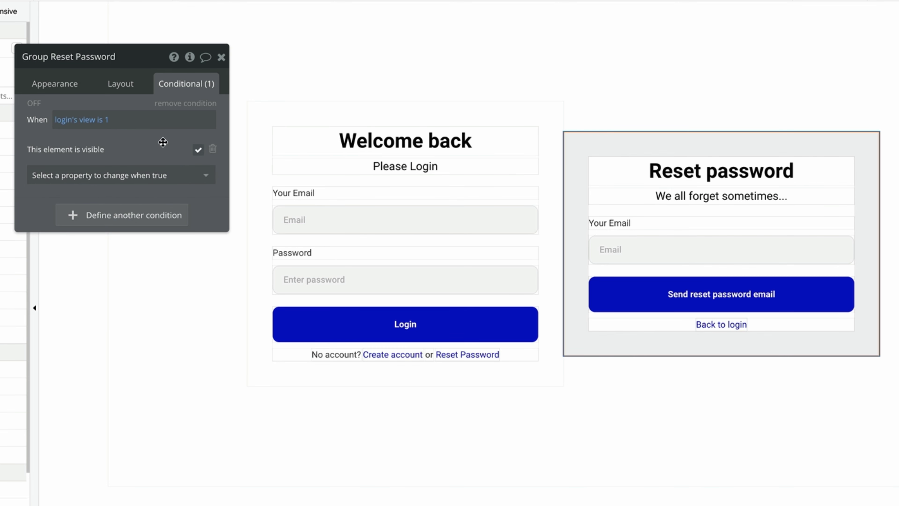
# Uncheck visible on page load for Group Reset Password and hide it in the Elements tree.
pyautogui.click(123, 85)
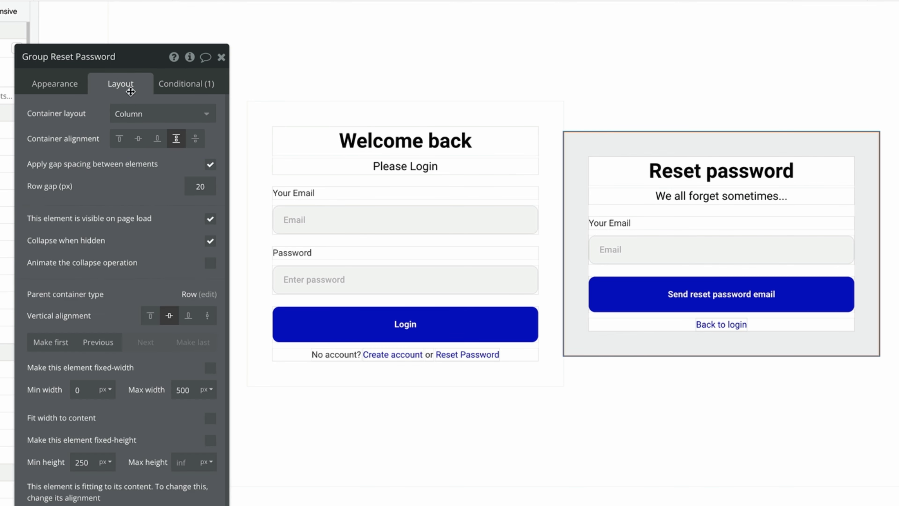
pyautogui.click(210, 223)
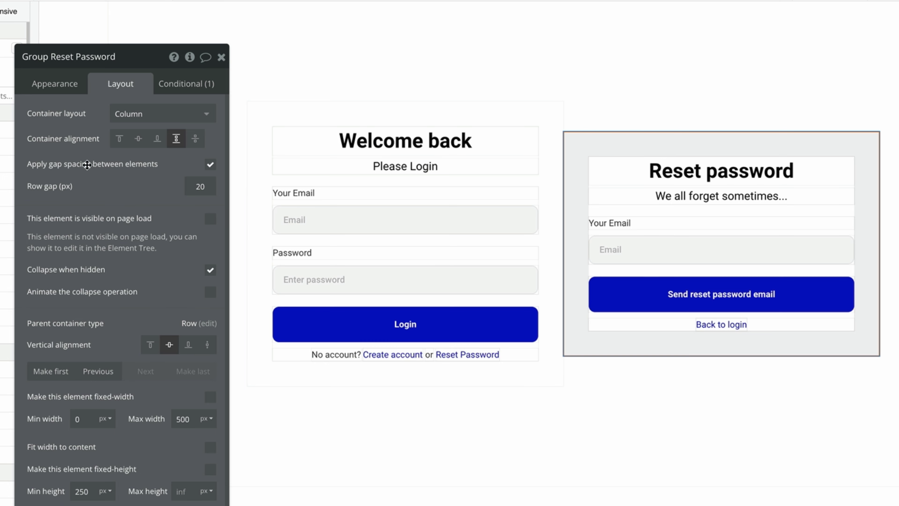
pyautogui.click(72, 87)
pyautogui.scroll(-2, 102, 370)
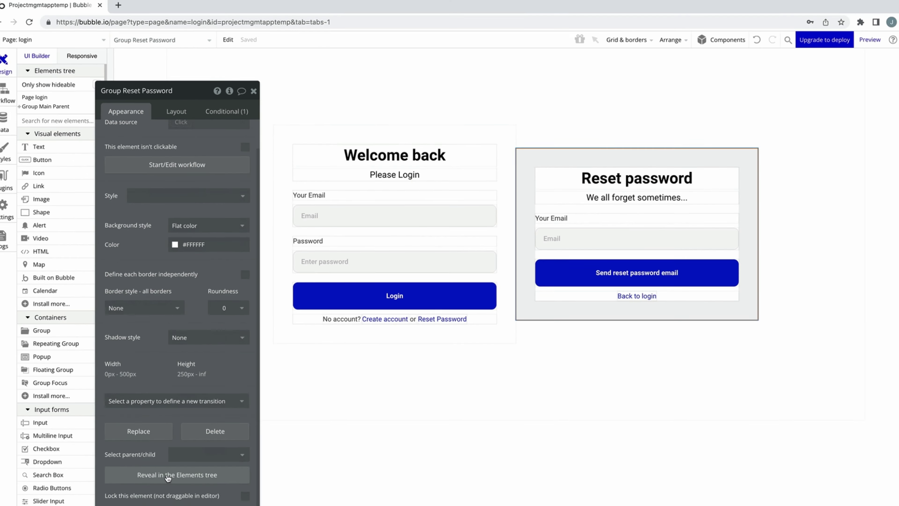
pyautogui.click(169, 471)
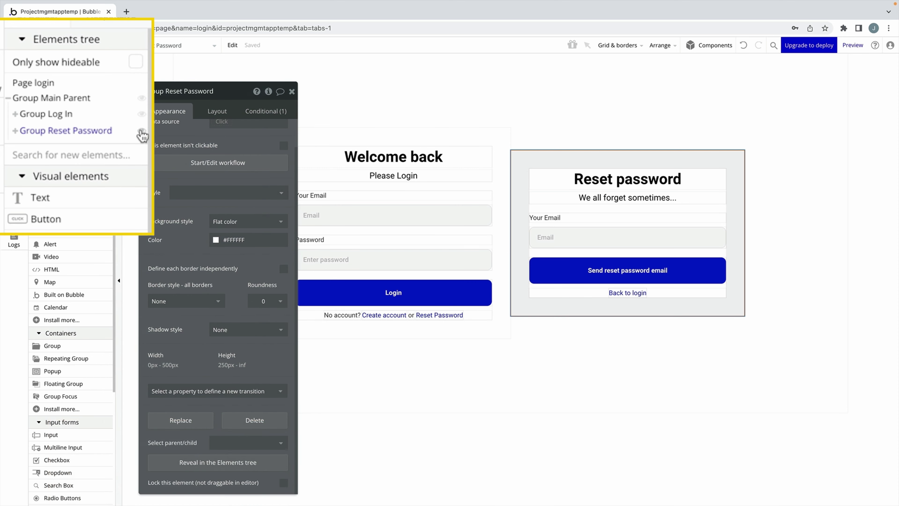
pyautogui.click(141, 130)
pyautogui.click(292, 92)
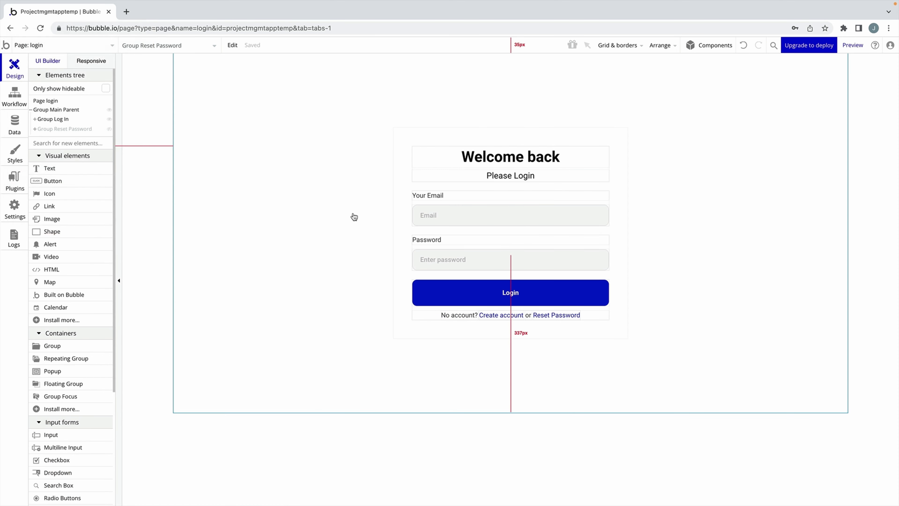
# Add a Log the user in action to the Login button using the Input Email and Password values.
pyautogui.doubleClick(513, 293)
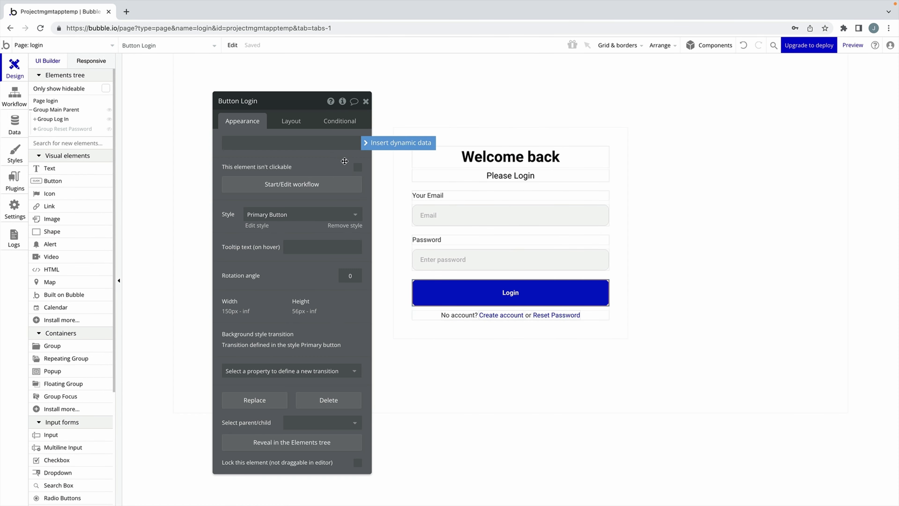
pyautogui.click(329, 184)
pyautogui.click(96, 165)
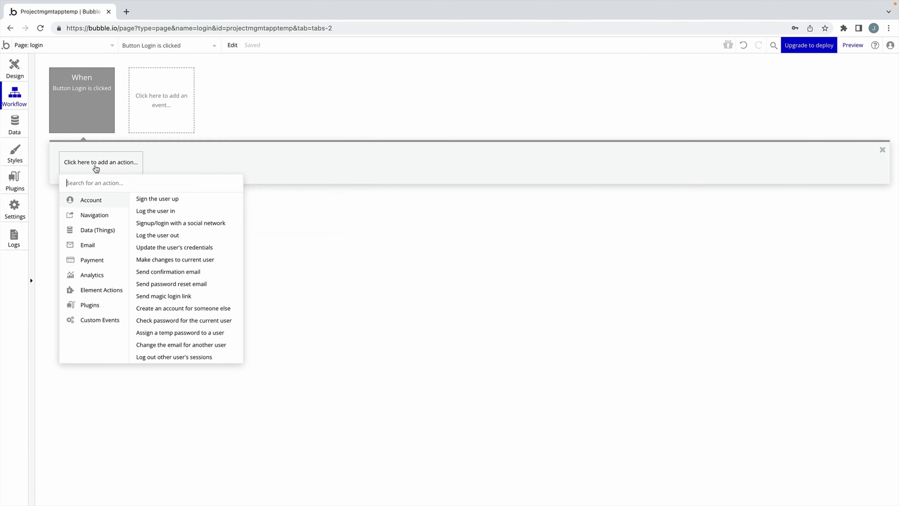
pyautogui.click(166, 211)
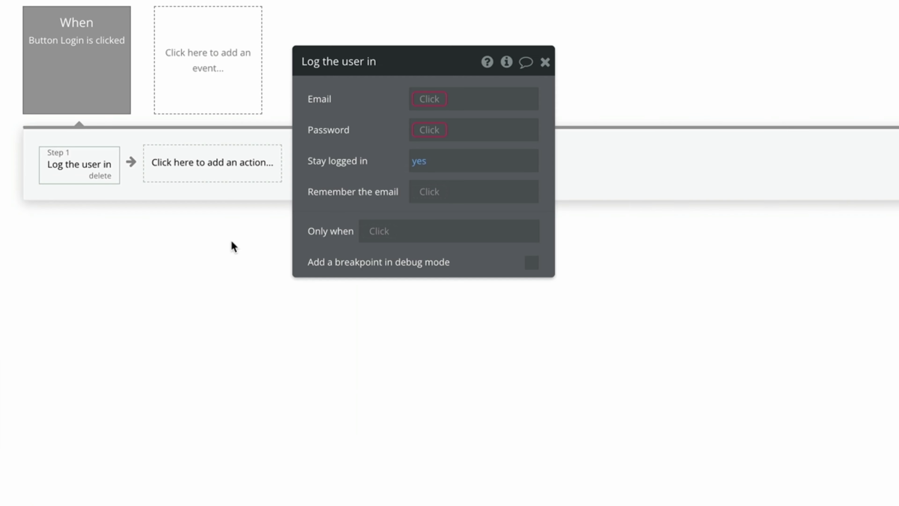
pyautogui.click(427, 107)
pyautogui.write('input')
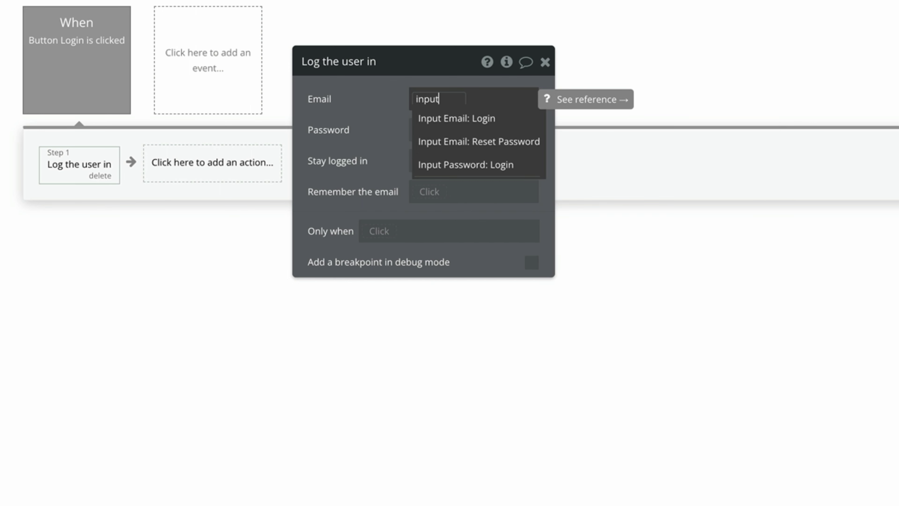
pyautogui.click(514, 118)
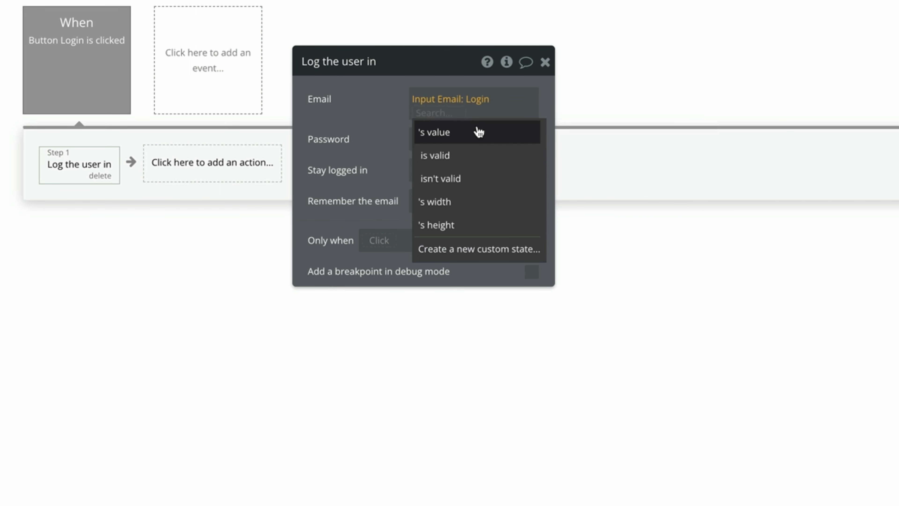
pyautogui.click(477, 131)
pyautogui.click(438, 142)
pyautogui.write('input')
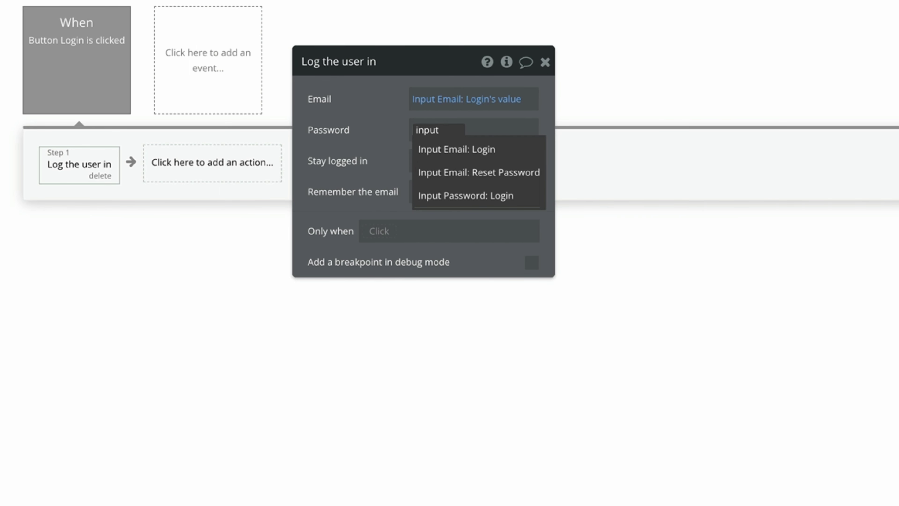
pyautogui.click(461, 196)
pyautogui.click(490, 166)
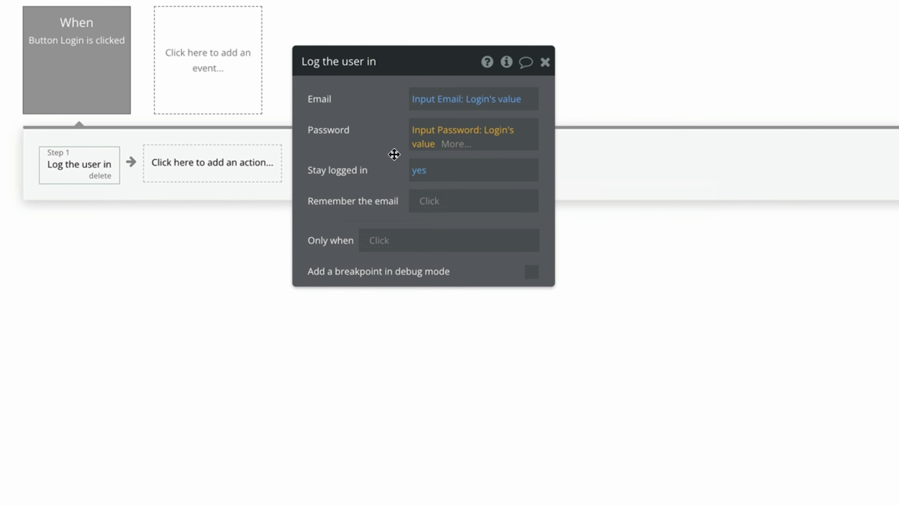
pyautogui.click(394, 154)
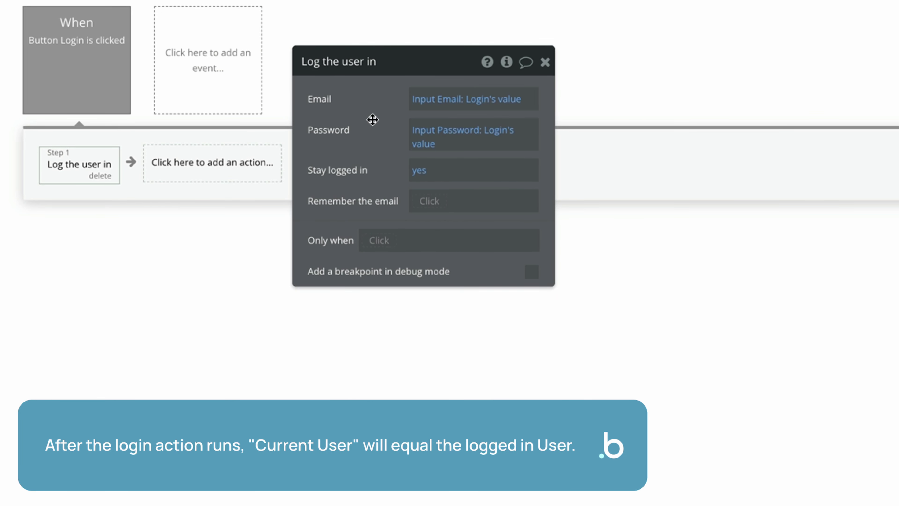
# Add a Go to page dashboard step sending Current User's Team.
pyautogui.click(265, 163)
pyautogui.moveTo(232, 256)
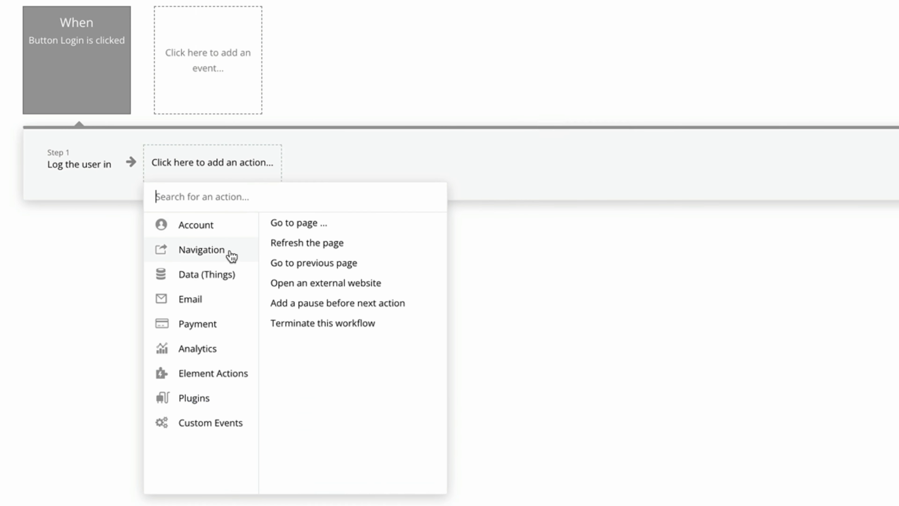
pyautogui.click(291, 227)
pyautogui.click(460, 101)
pyautogui.click(460, 147)
pyautogui.click(489, 130)
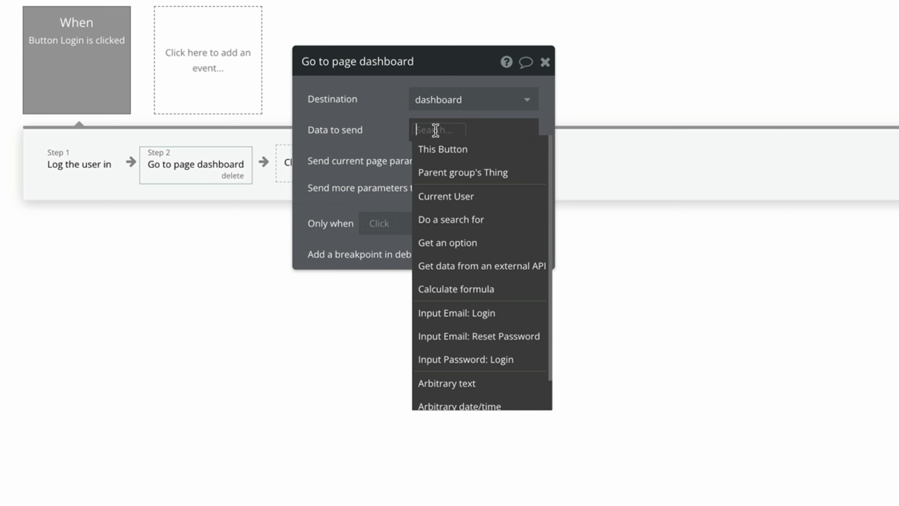
pyautogui.click(481, 194)
pyautogui.click(490, 218)
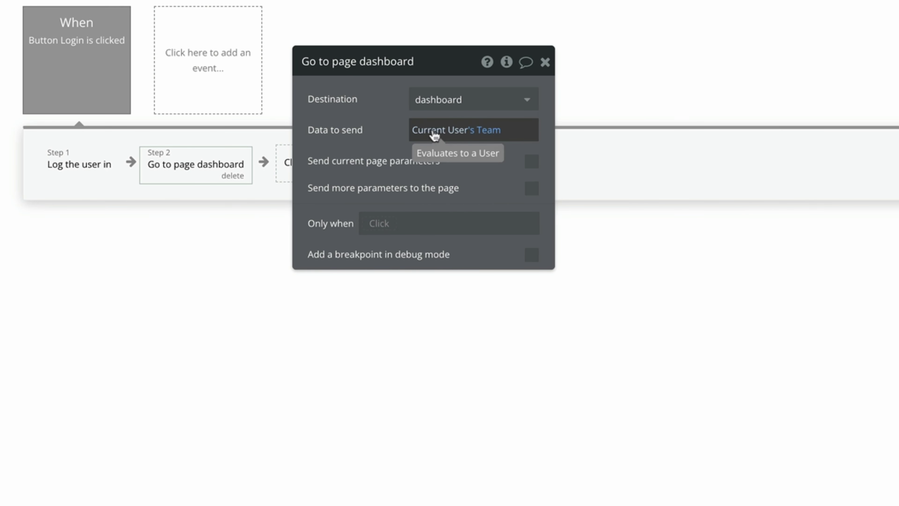
pyautogui.click(545, 62)
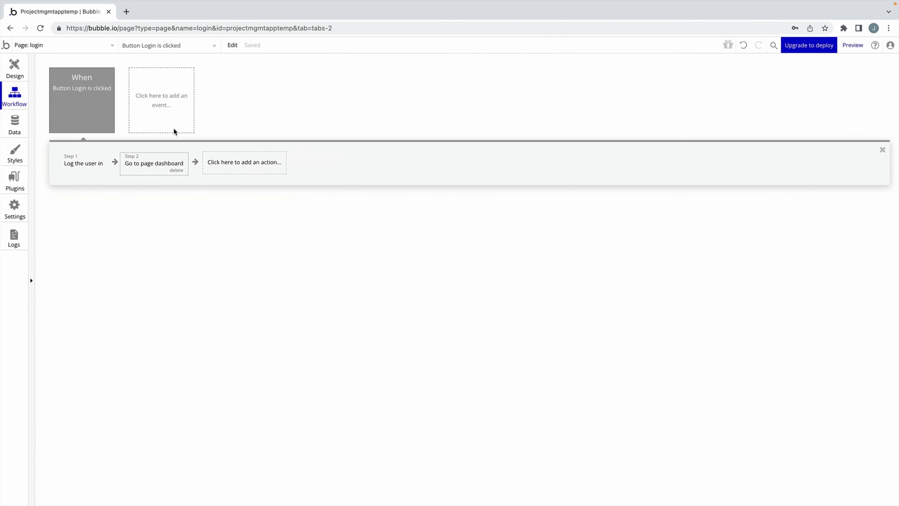
# Give the Create account link a workflow that goes to the sign_up page.
pyautogui.click(116, 101)
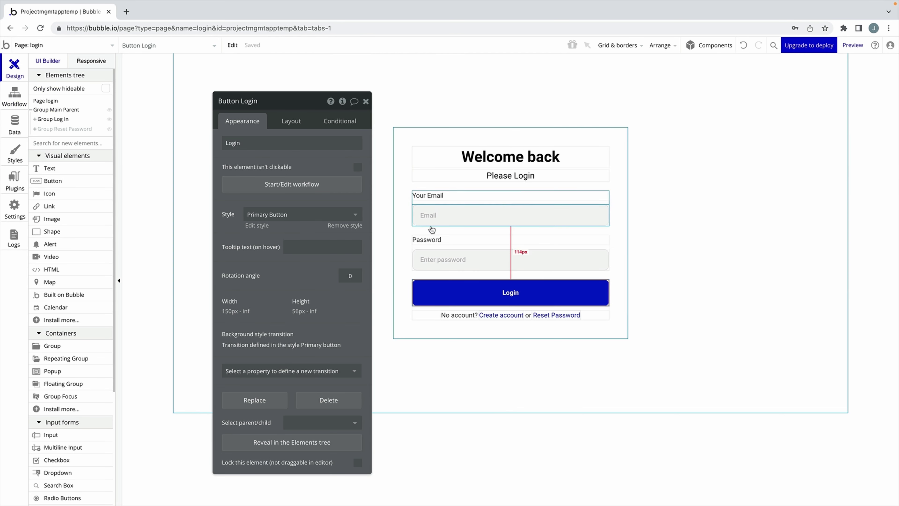
pyautogui.click(515, 316)
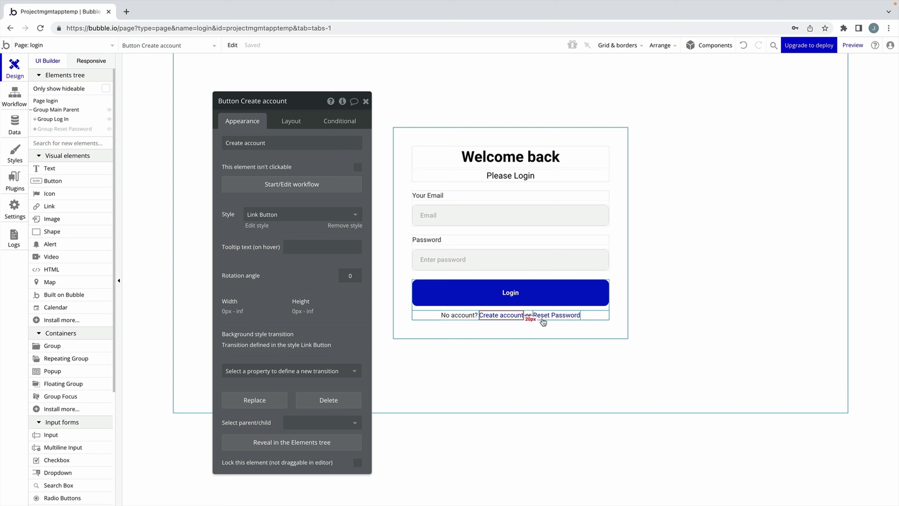
pyautogui.click(313, 184)
pyautogui.click(109, 166)
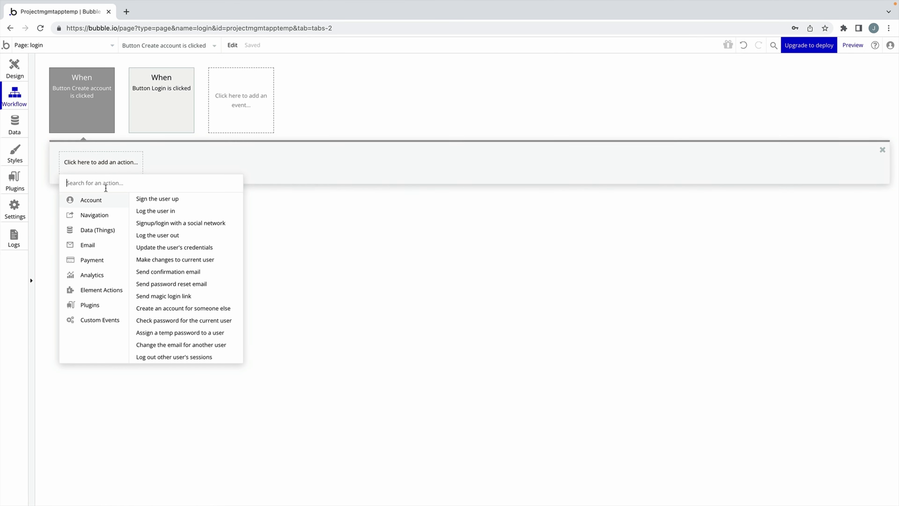
pyautogui.moveTo(114, 214)
pyautogui.click(158, 200)
pyautogui.click(307, 124)
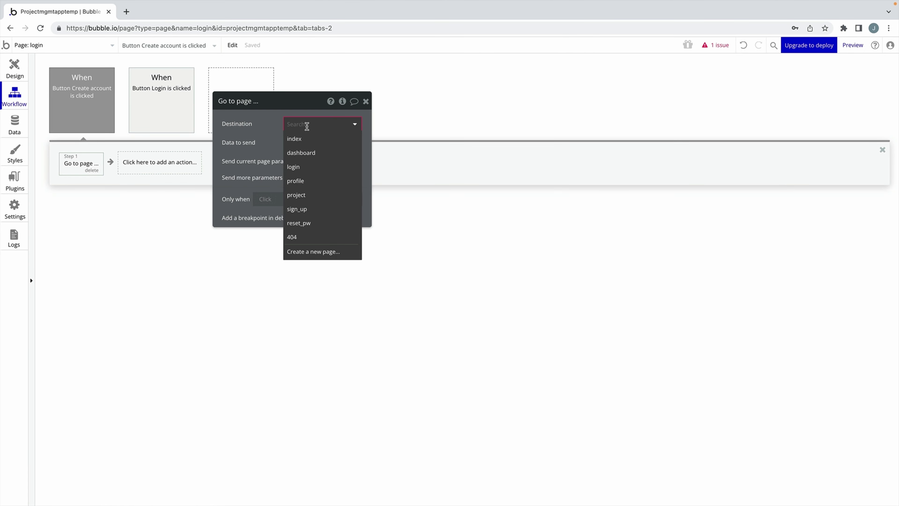
pyautogui.click(297, 208)
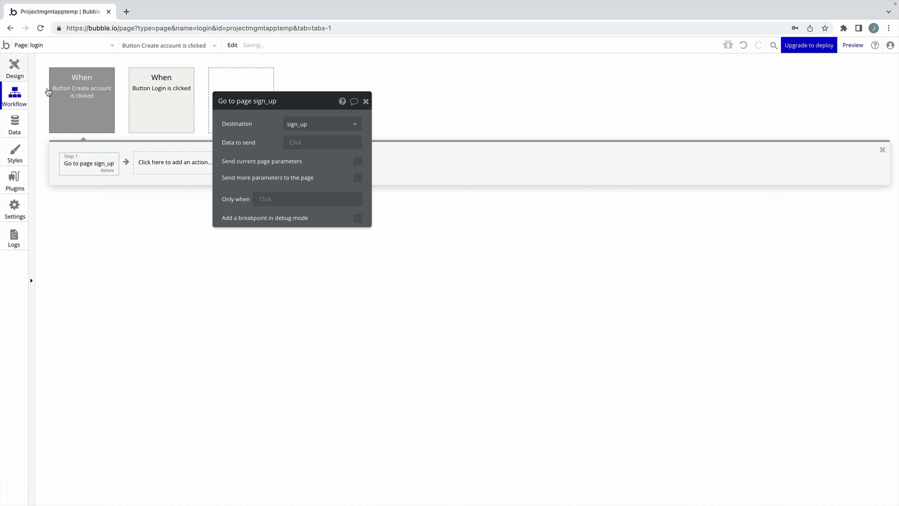
# Give Reset Password a workflow that sets the login page's view state to 1.
pyautogui.click(15, 67)
pyautogui.click(562, 314)
pyautogui.click(321, 184)
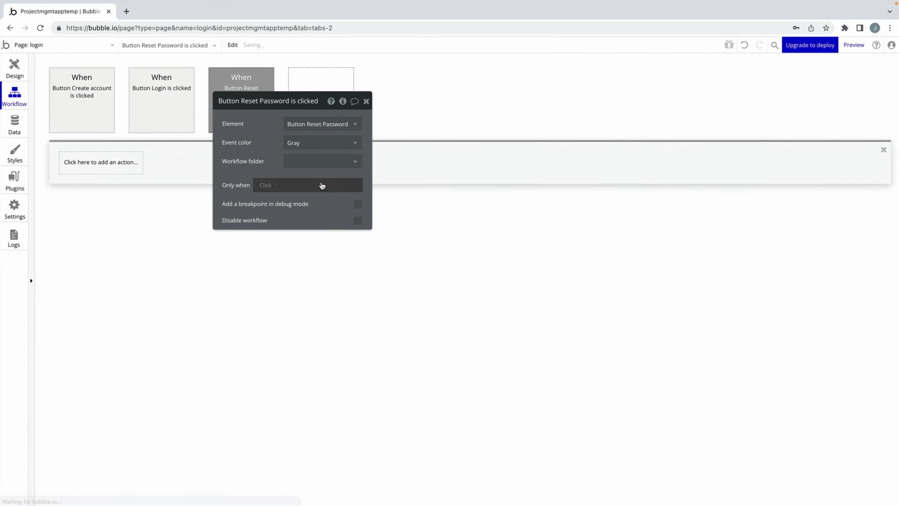
pyautogui.click(120, 160)
pyautogui.moveTo(118, 290)
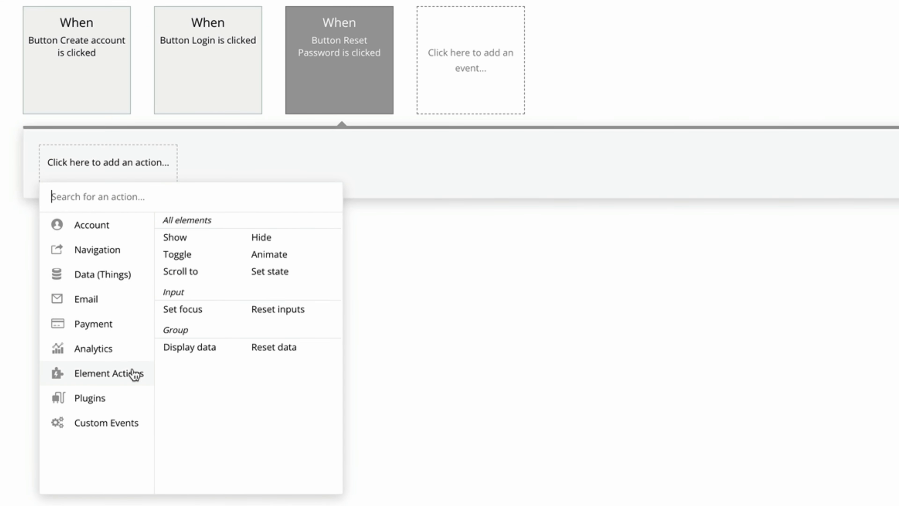
pyautogui.click(256, 278)
pyautogui.click(431, 94)
pyautogui.click(435, 130)
pyautogui.click(436, 131)
pyautogui.click(436, 150)
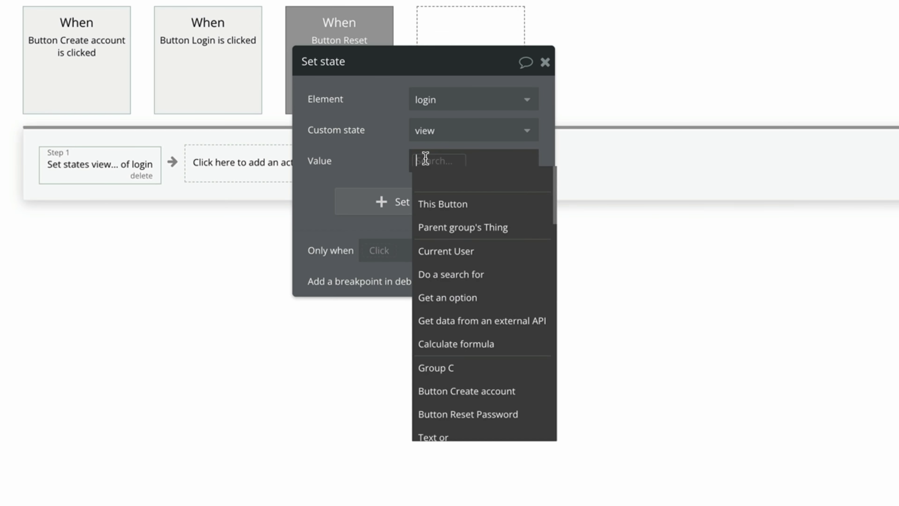
pyautogui.write('1')
pyautogui.click(372, 156)
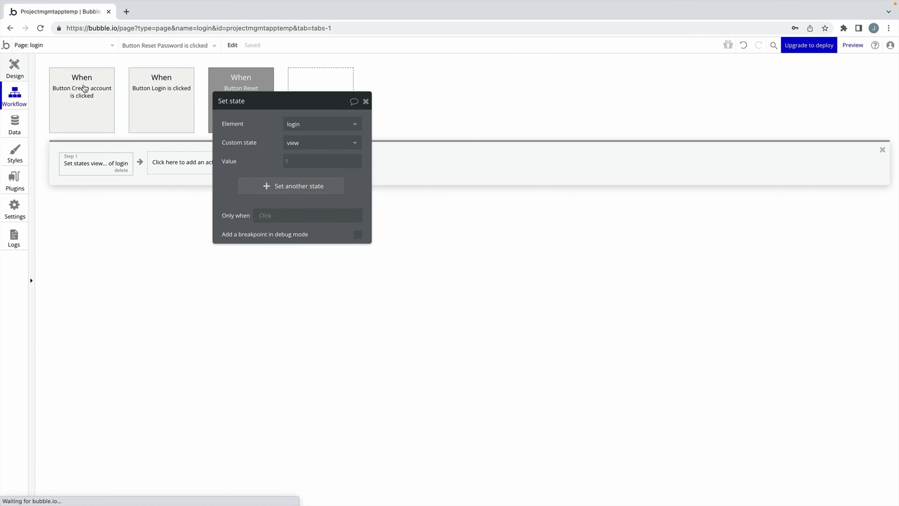
pyautogui.click(15, 68)
pyautogui.click(365, 100)
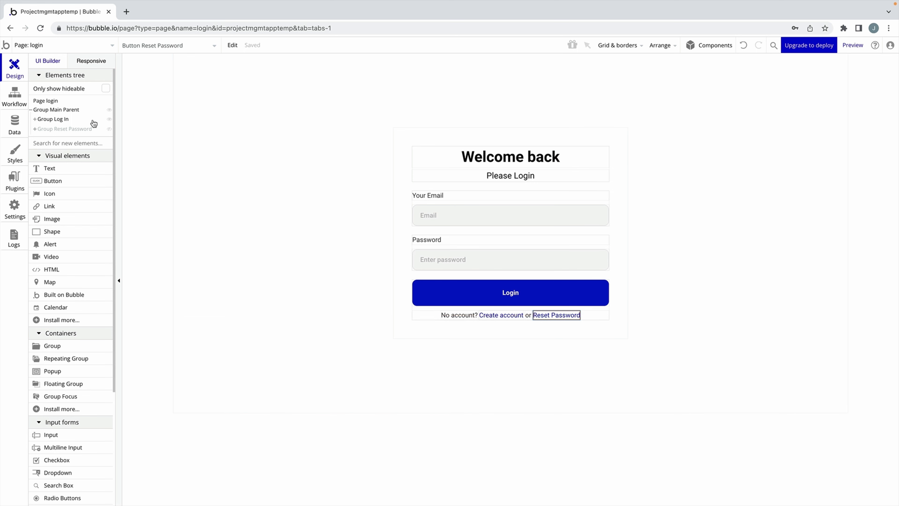
# Hide the login form, show the reset password form, and select the send reset button.
pyautogui.click(110, 119)
pyautogui.click(110, 130)
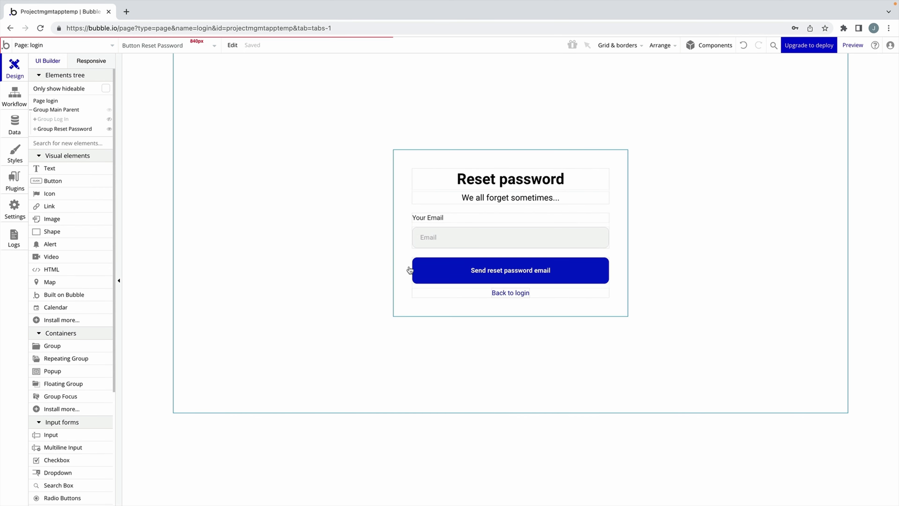
pyautogui.click(510, 293)
pyautogui.click(506, 274)
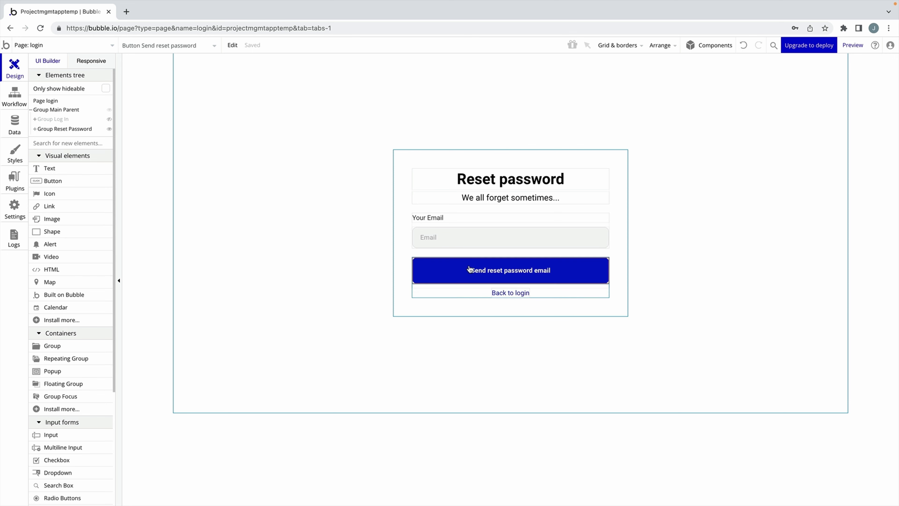
# Add a Send password reset email action using Input Email: Reset Password's value.
pyautogui.doubleClick(554, 276)
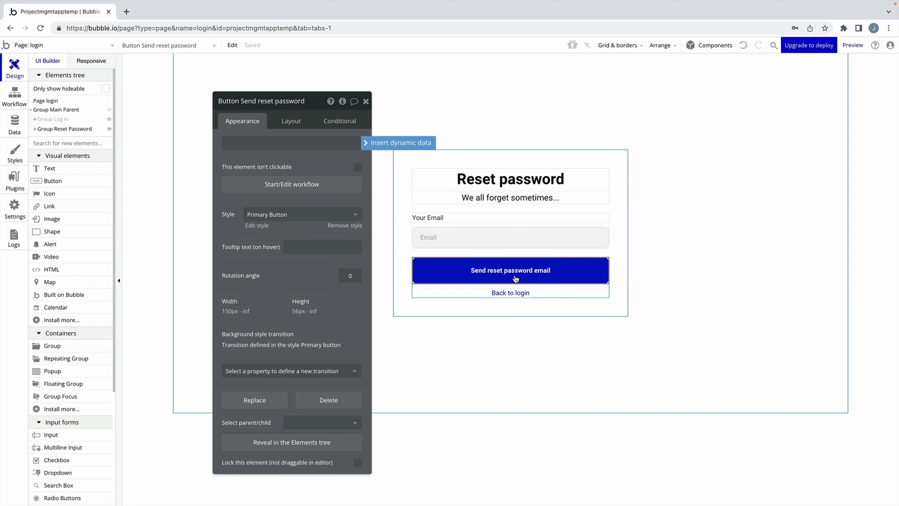
pyautogui.click(272, 185)
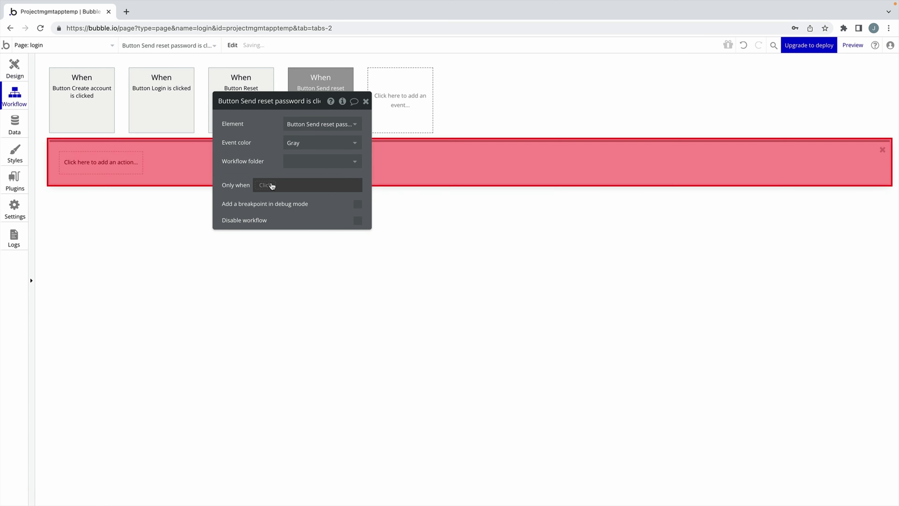
pyautogui.click(119, 171)
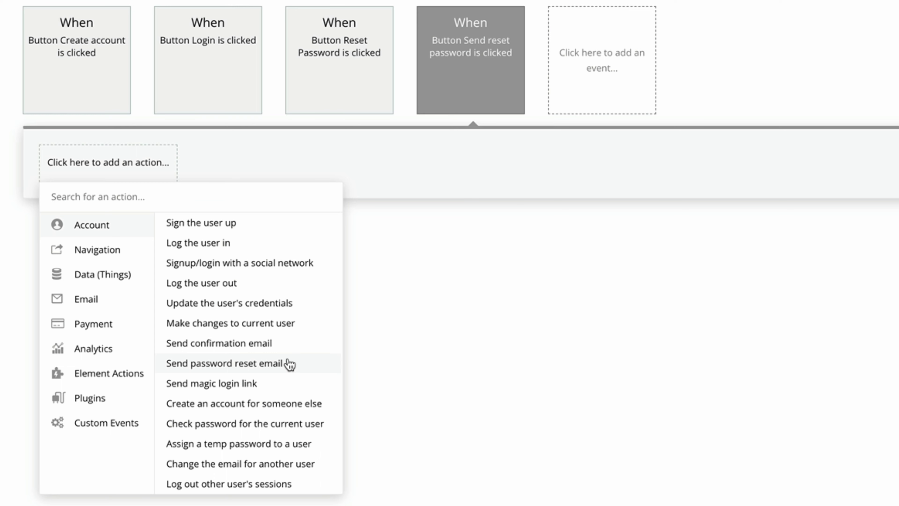
pyautogui.click(290, 364)
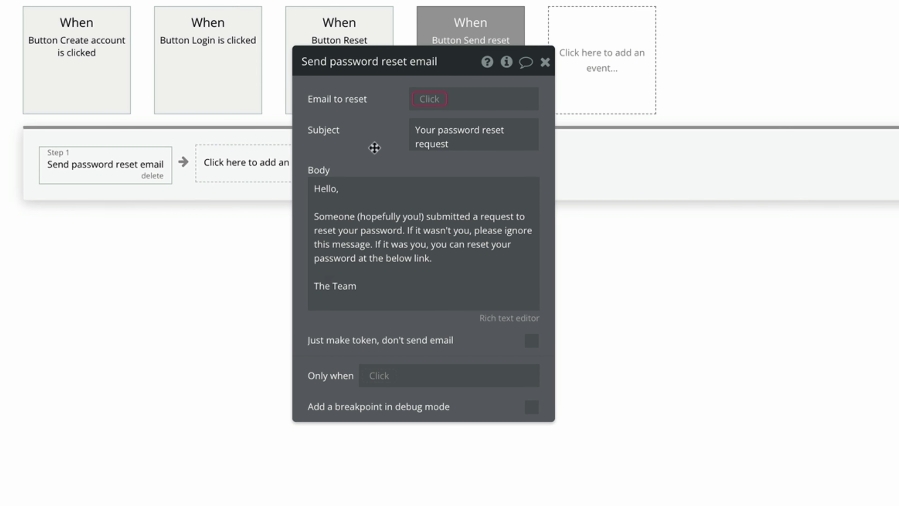
pyautogui.click(425, 104)
pyautogui.write('input')
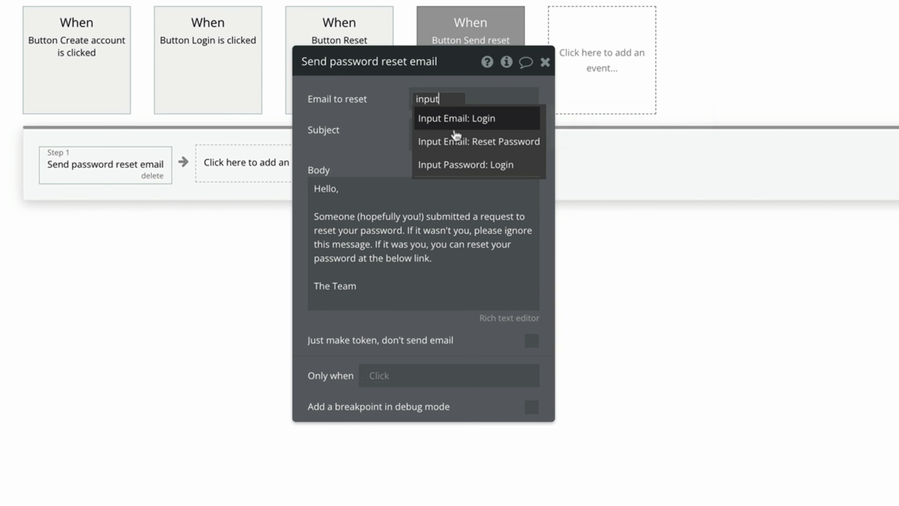
pyautogui.click(497, 138)
pyautogui.click(497, 138)
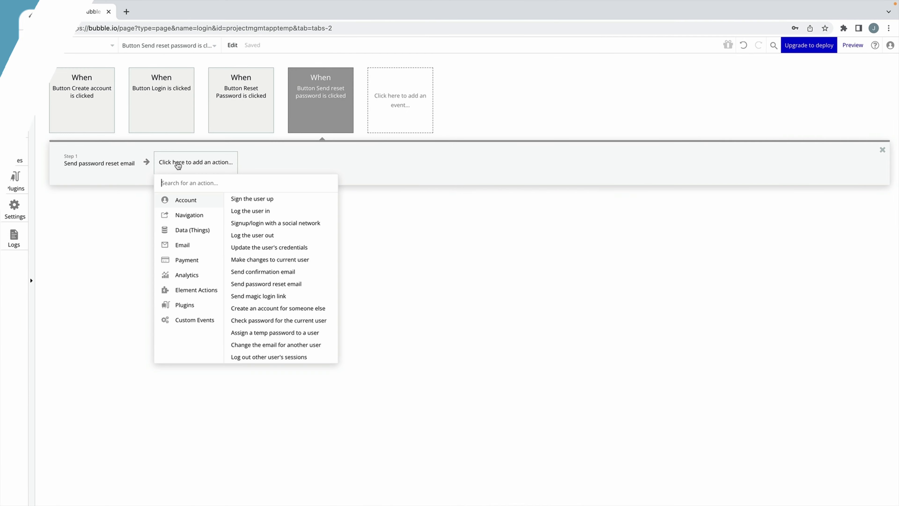
# Add a Reset relevant inputs step after sending the email.
pyautogui.write('reset')
pyautogui.click(185, 211)
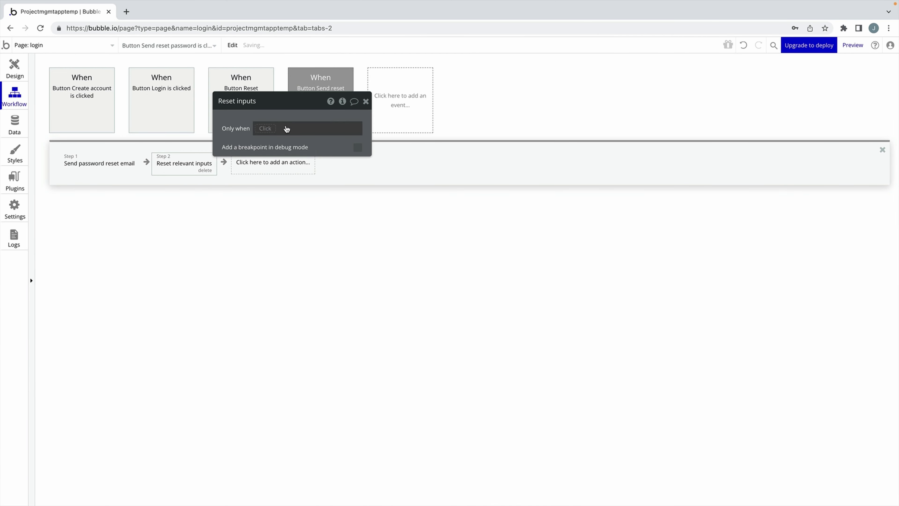
pyautogui.click(365, 99)
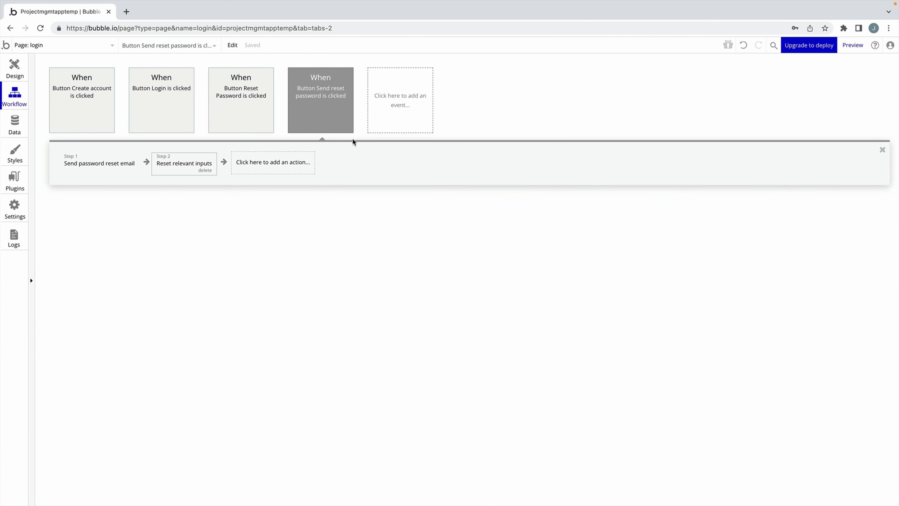
pyautogui.click(15, 67)
# Inspect the 'Sent!' alert inside Group Reset Password in the Elements tree.
pyautogui.click(34, 129)
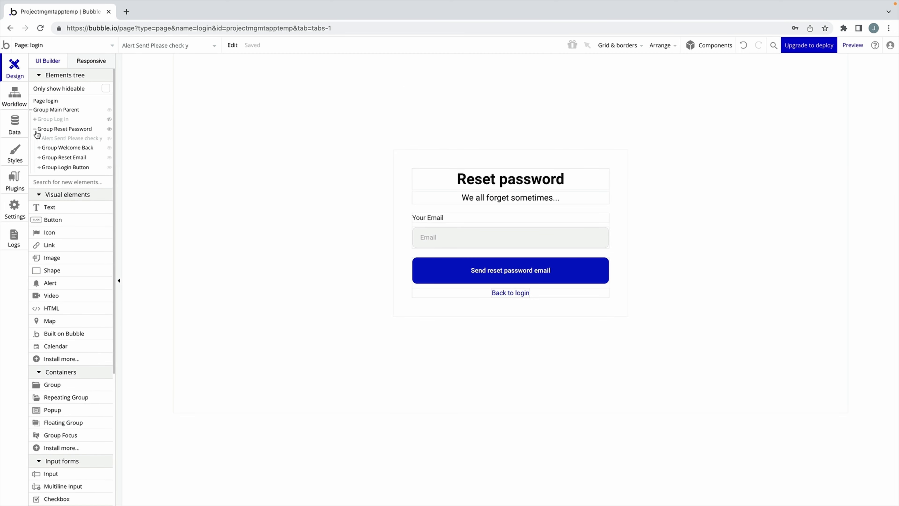
pyautogui.click(48, 138)
pyautogui.moveTo(600, 166); pyautogui.dragTo(267, 170)
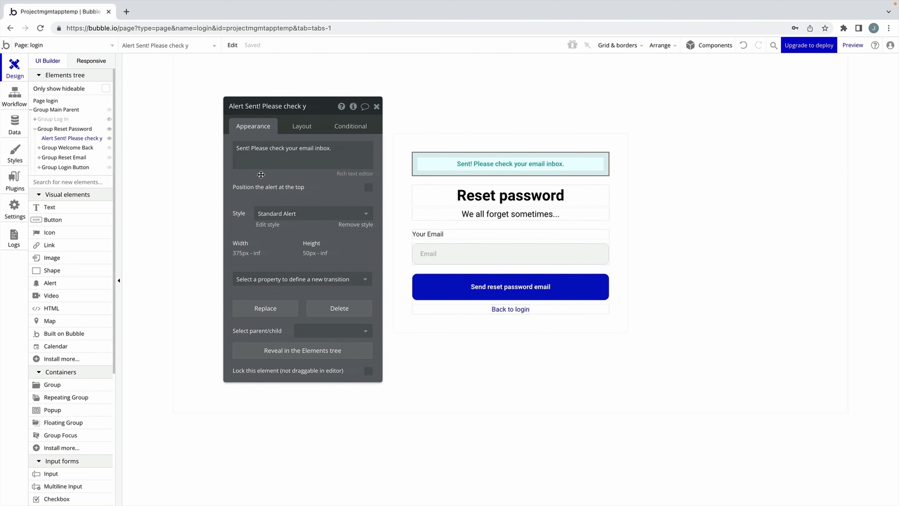
pyautogui.click(377, 105)
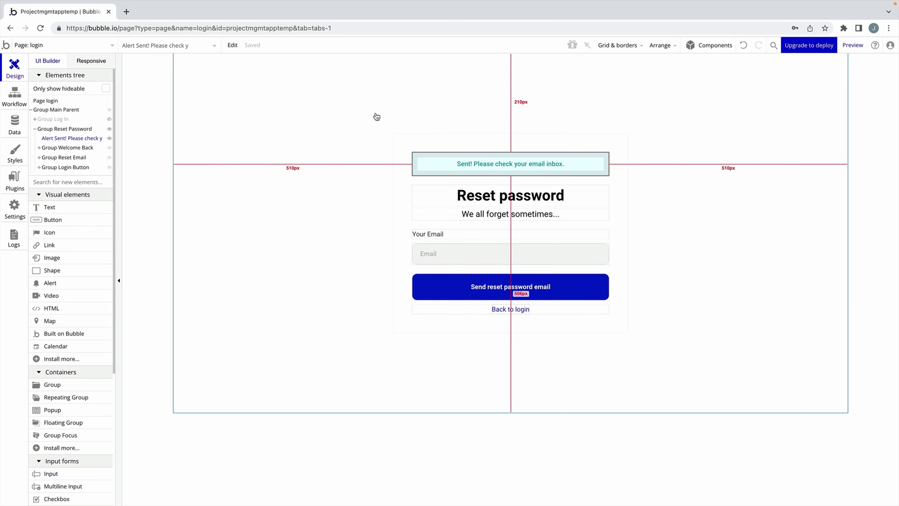
# Add a third reset workflow step that shows the 'Alert Sent!' message.
pyautogui.click(14, 95)
pyautogui.click(251, 166)
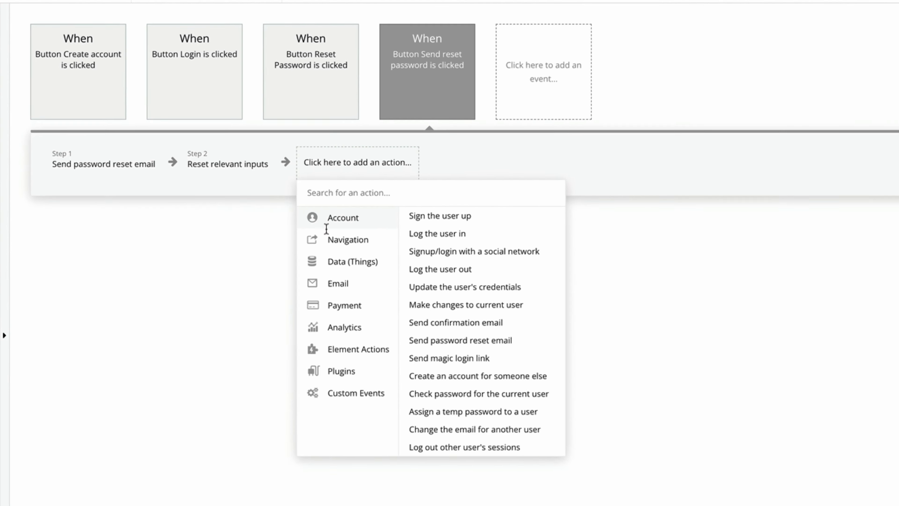
pyautogui.moveTo(366, 354)
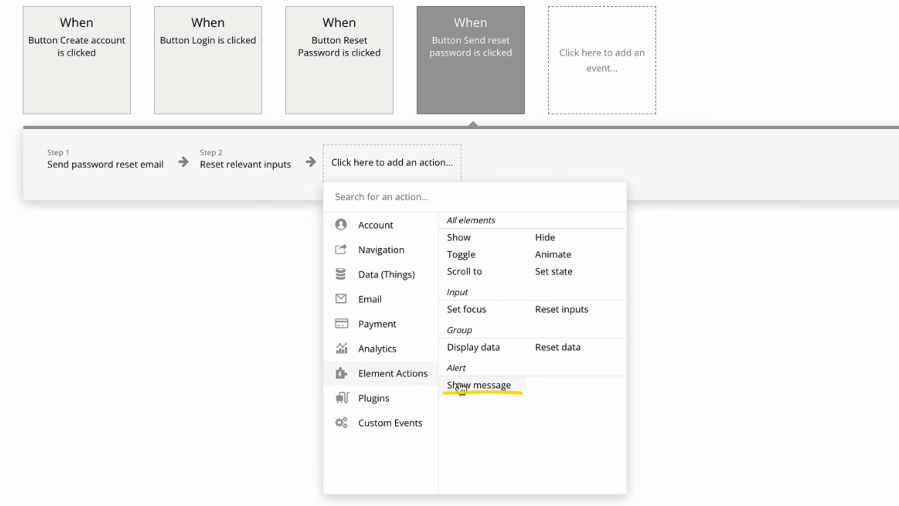
pyautogui.click(490, 388)
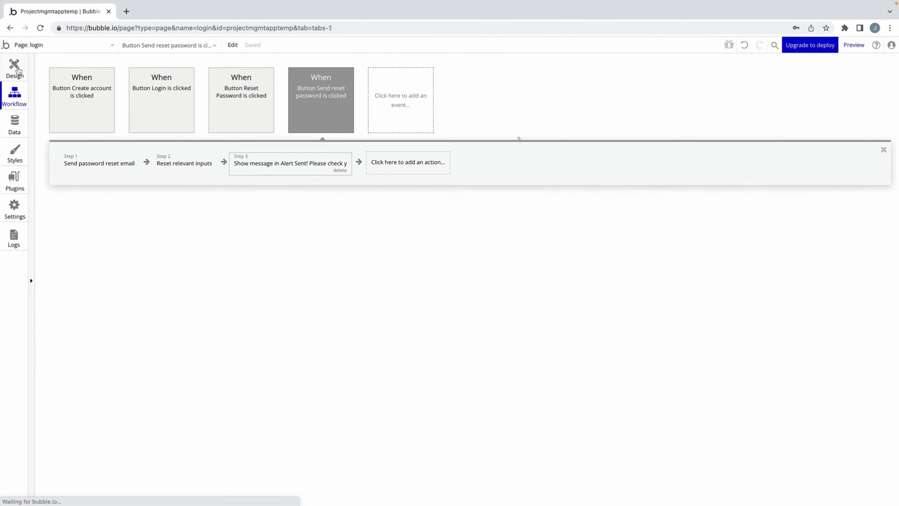
pyautogui.click(14, 67)
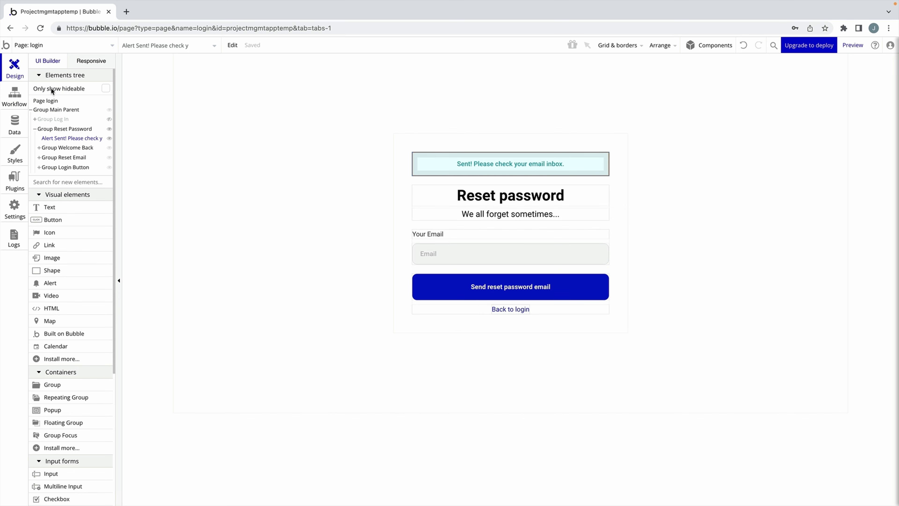
# Add a Set state action to Back to login targeting the login page's view state.
pyautogui.click(513, 309)
pyautogui.doubleClick(515, 311)
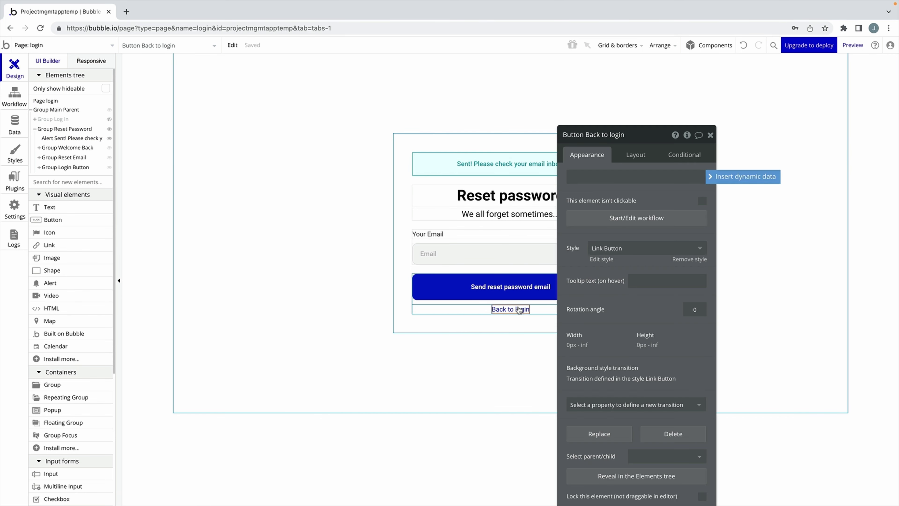
pyautogui.click(601, 223)
pyautogui.click(132, 162)
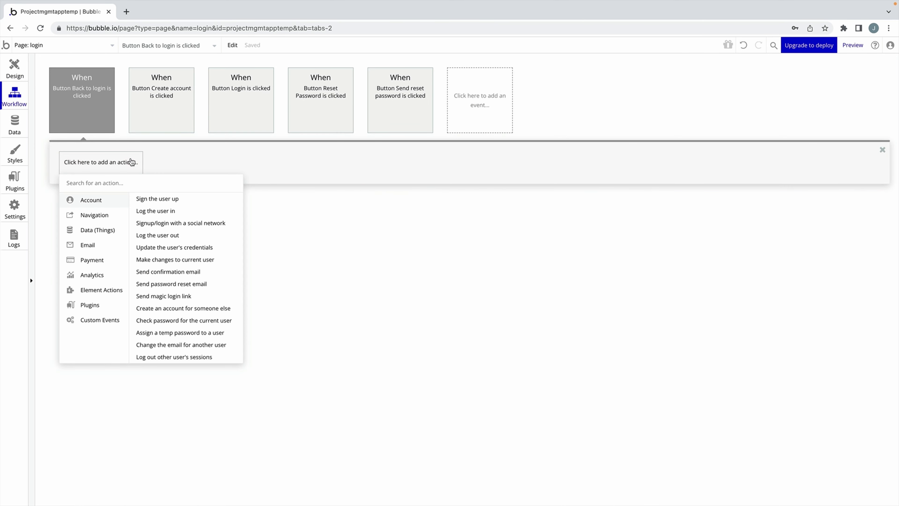
pyautogui.moveTo(112, 292)
pyautogui.click(199, 228)
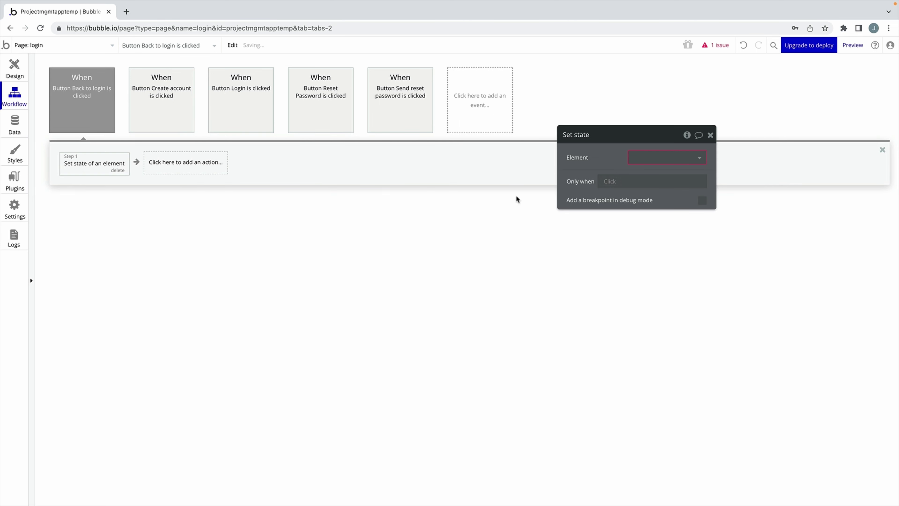
pyautogui.click(271, 163)
pyautogui.click(248, 177)
pyautogui.click(257, 198)
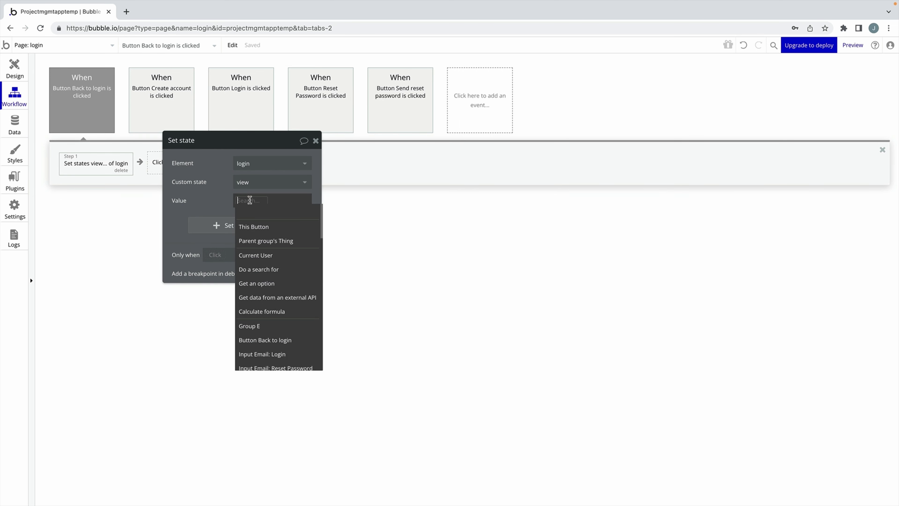
pyautogui.click(225, 189)
# Preview the app, switch to the reset form and back, then log in.
pyautogui.click(316, 141)
pyautogui.click(852, 45)
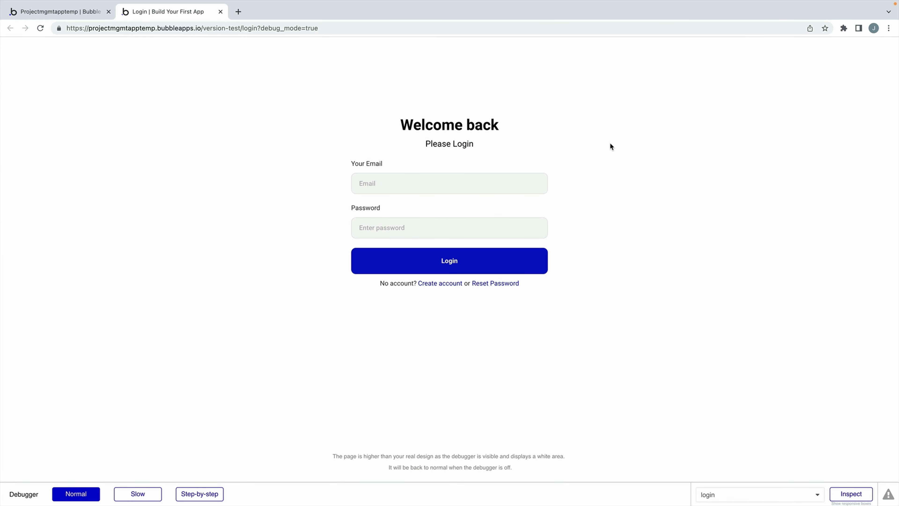
pyautogui.click(501, 283)
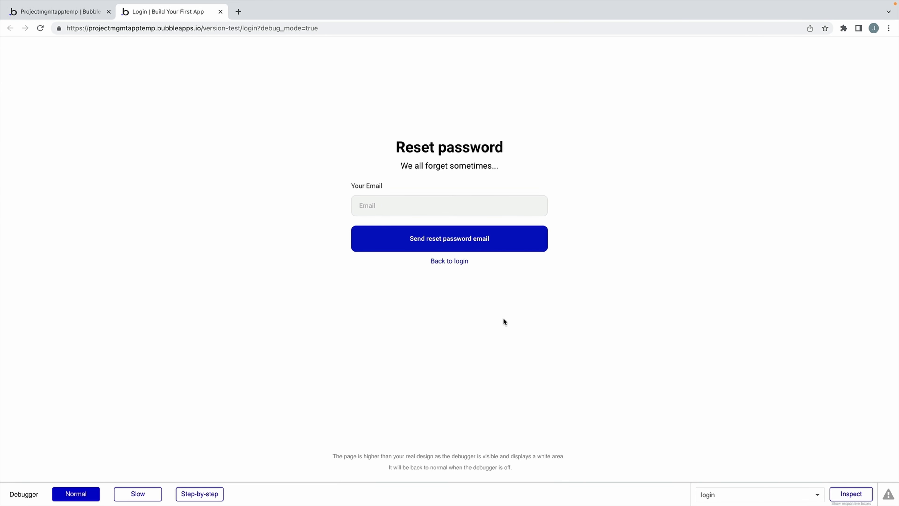
pyautogui.click(450, 261)
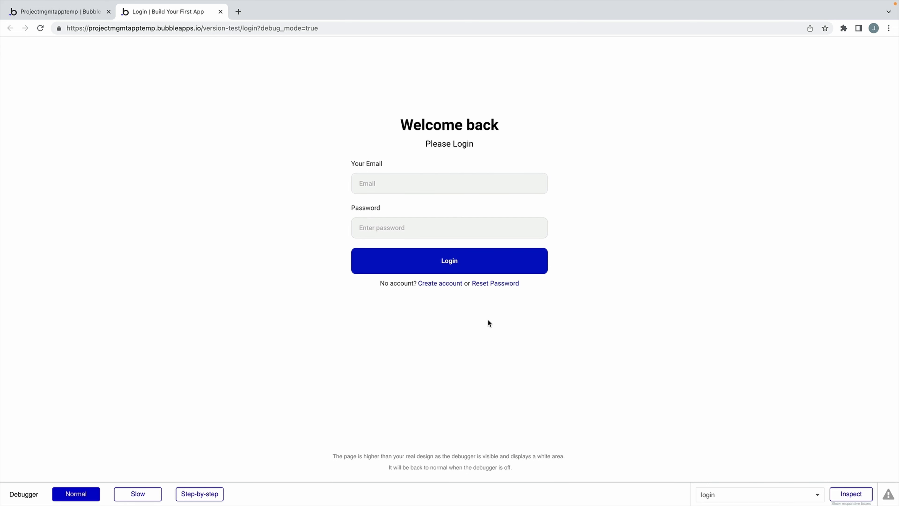
pyautogui.click(538, 183)
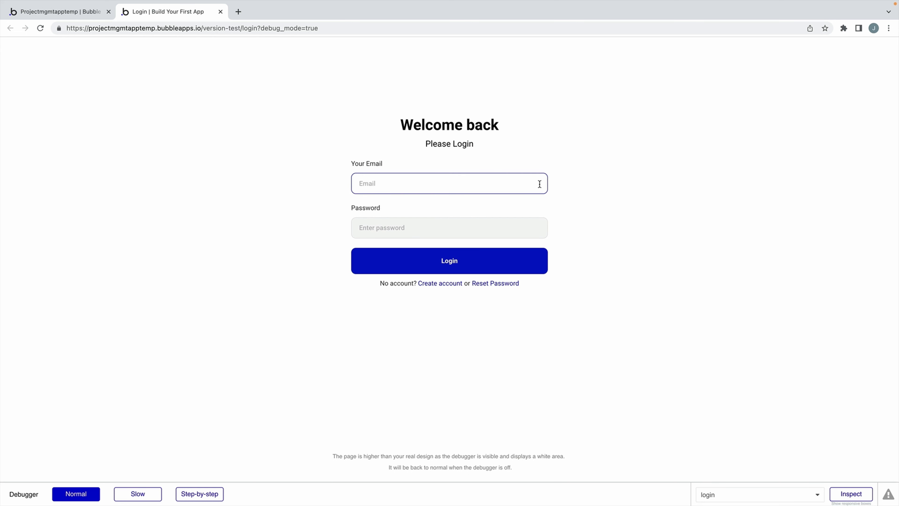
pyautogui.click(546, 253)
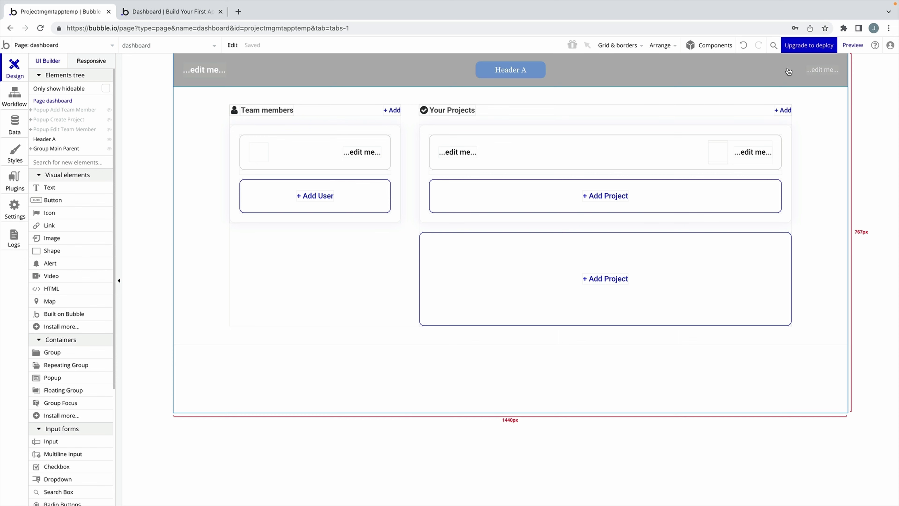
# Edit the Header A reusable element and inspect GroupFocus User, Your Settings and Profile Picture popups.
pyautogui.doubleClick(767, 72)
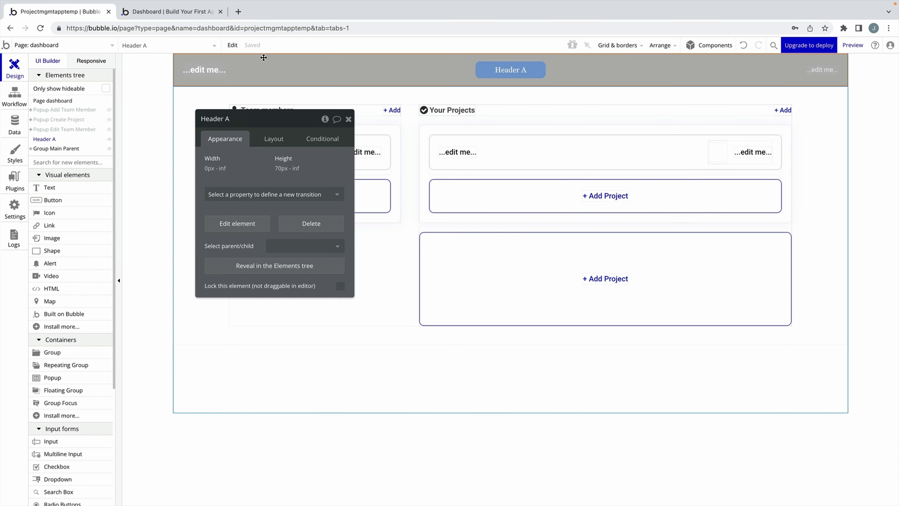
pyautogui.click(255, 222)
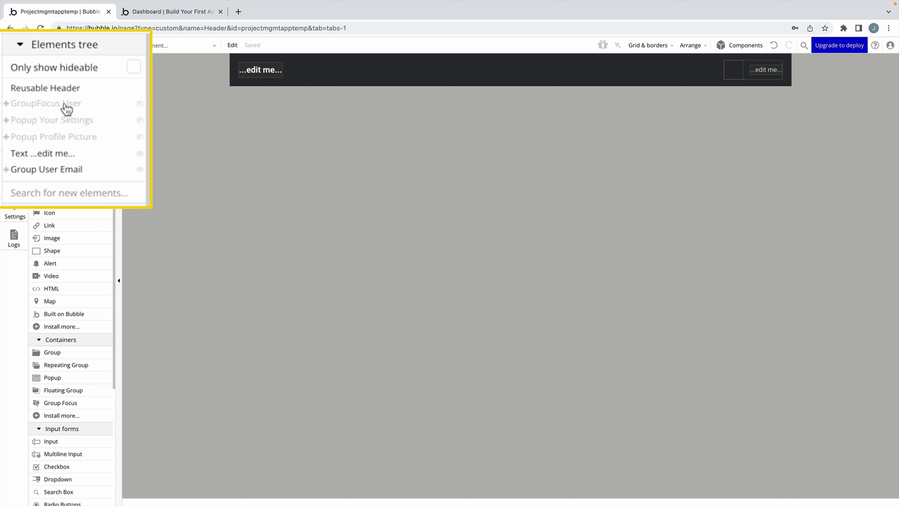
pyautogui.click(67, 110)
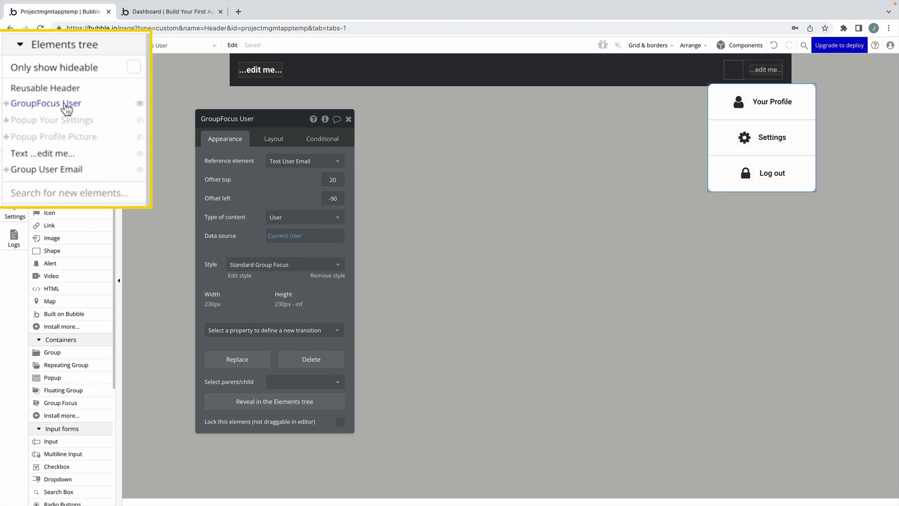
pyautogui.click(67, 123)
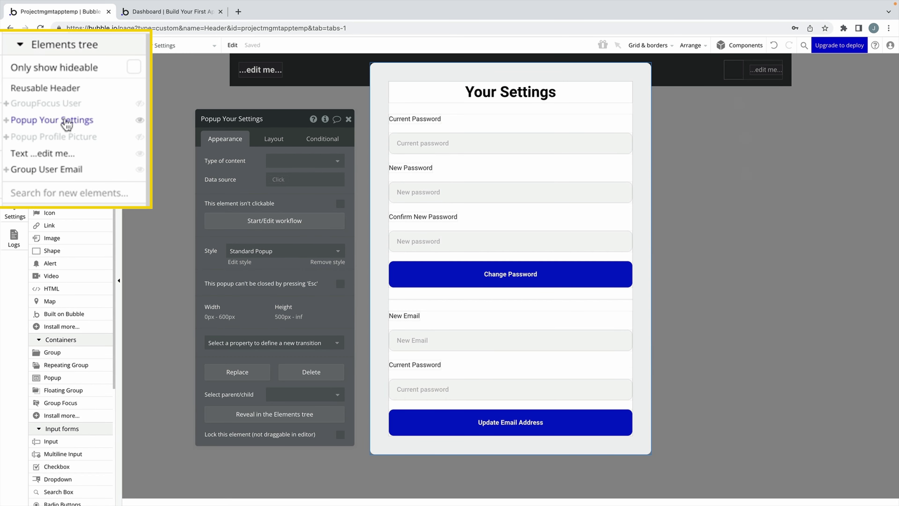
pyautogui.click(70, 138)
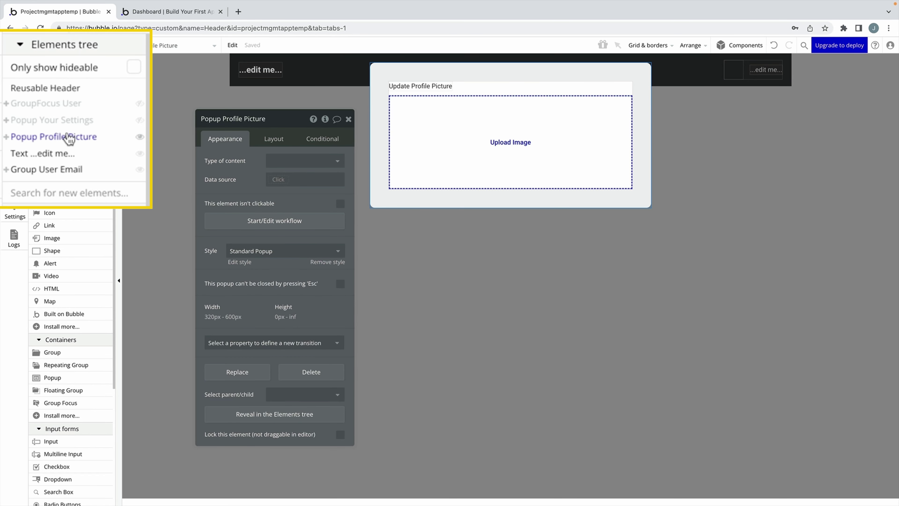
pyautogui.press('Escape')
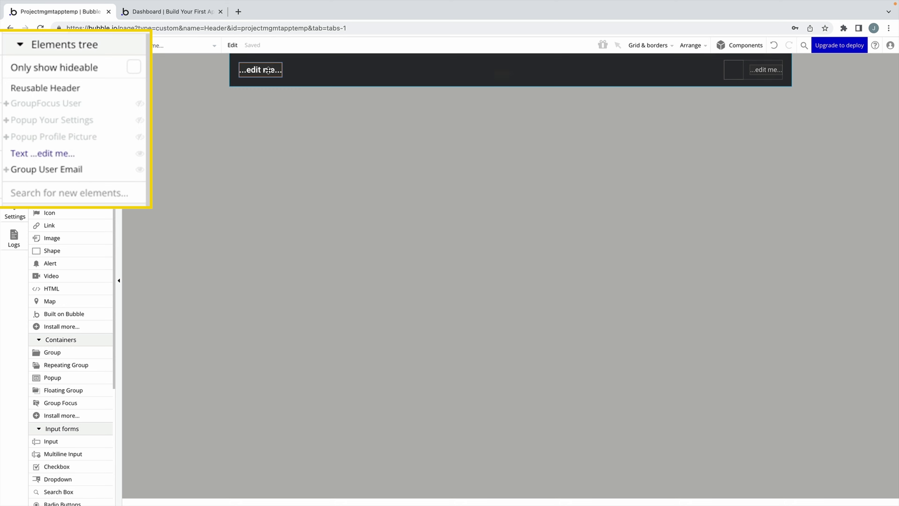
pyautogui.click(260, 69)
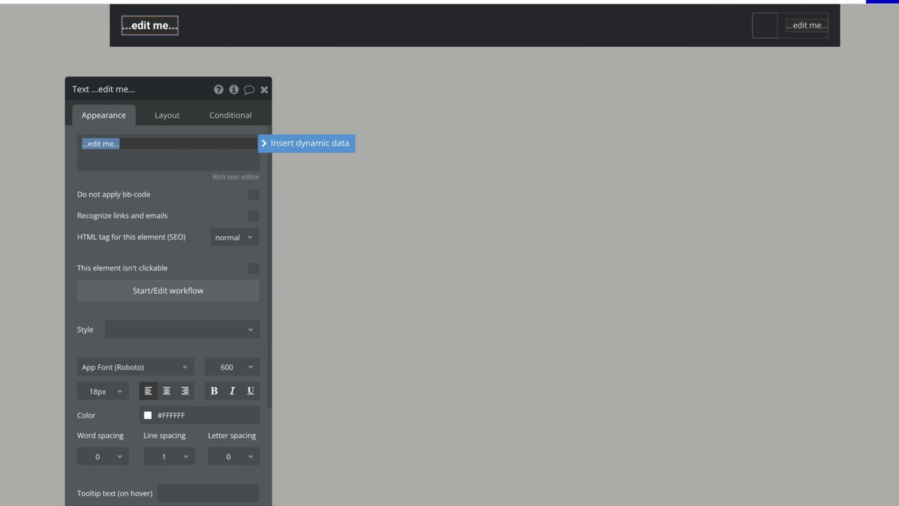
# Replace the header title's placeholder text with dynamic Current User's Team's Name.
pyautogui.click(219, 284)
pyautogui.tripleClick(115, 149)
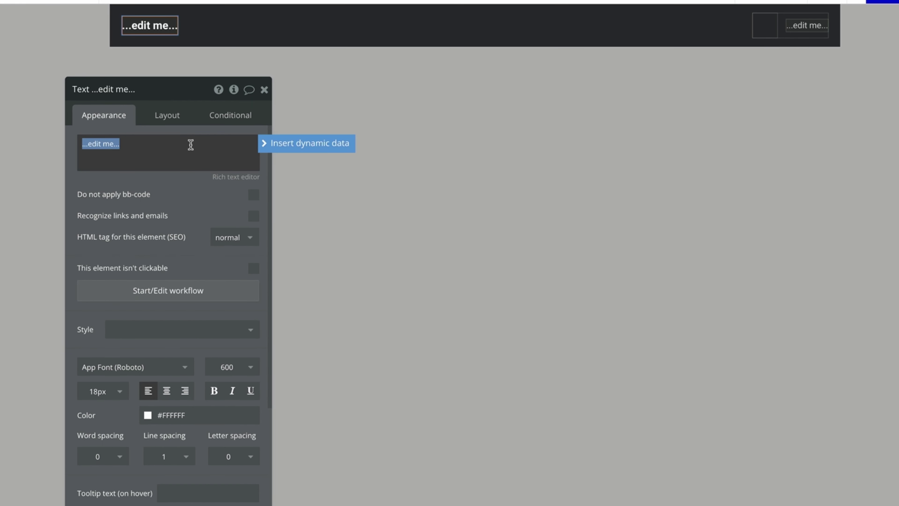
pyautogui.click(272, 143)
pyautogui.click(160, 197)
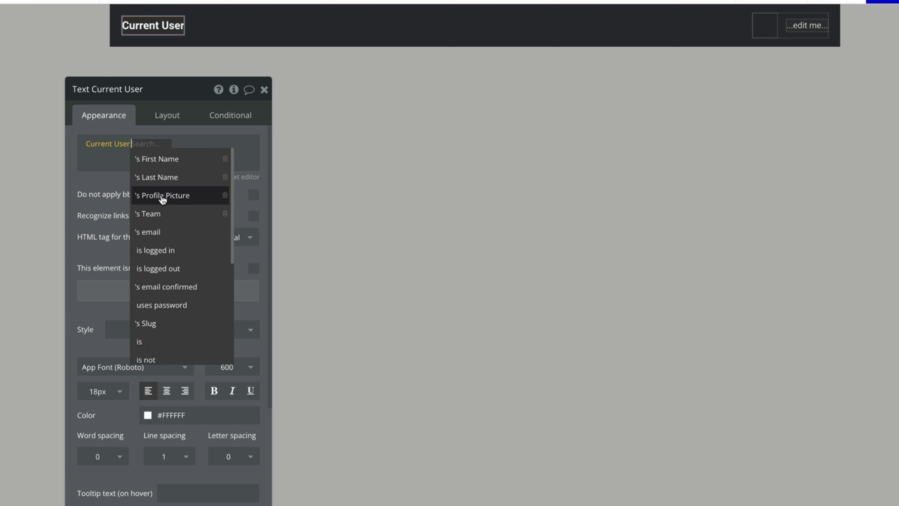
pyautogui.click(197, 214)
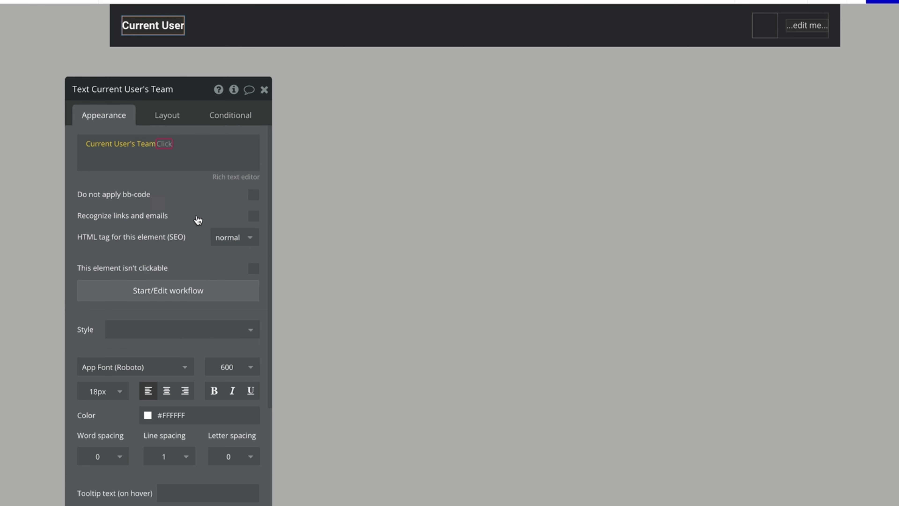
pyautogui.click(141, 198)
pyautogui.click(169, 144)
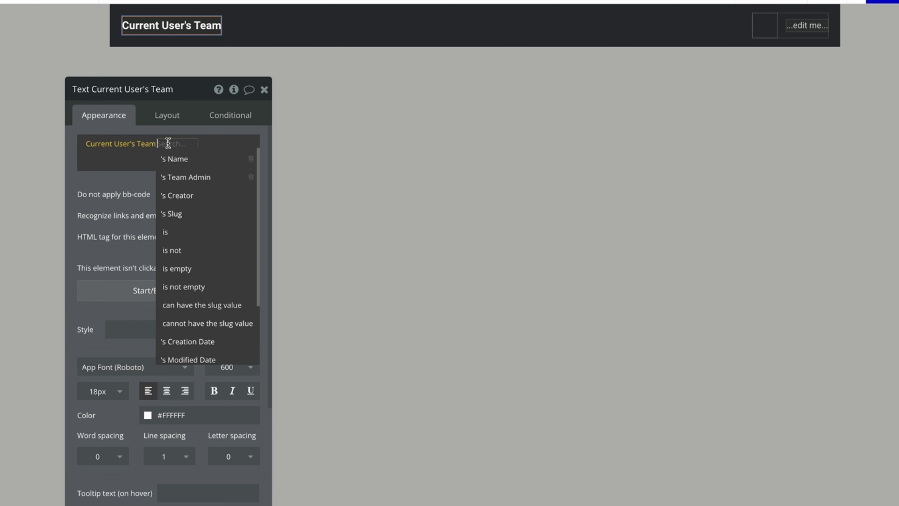
pyautogui.click(218, 154)
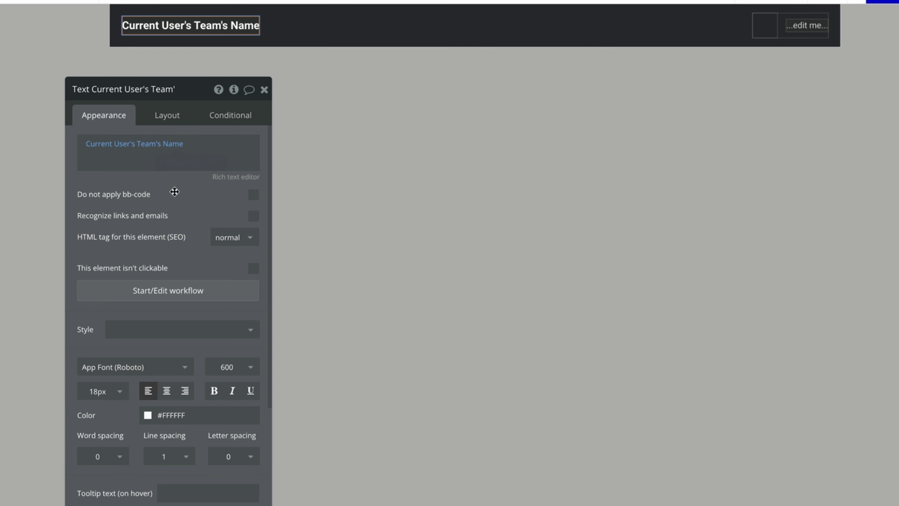
pyautogui.click(264, 89)
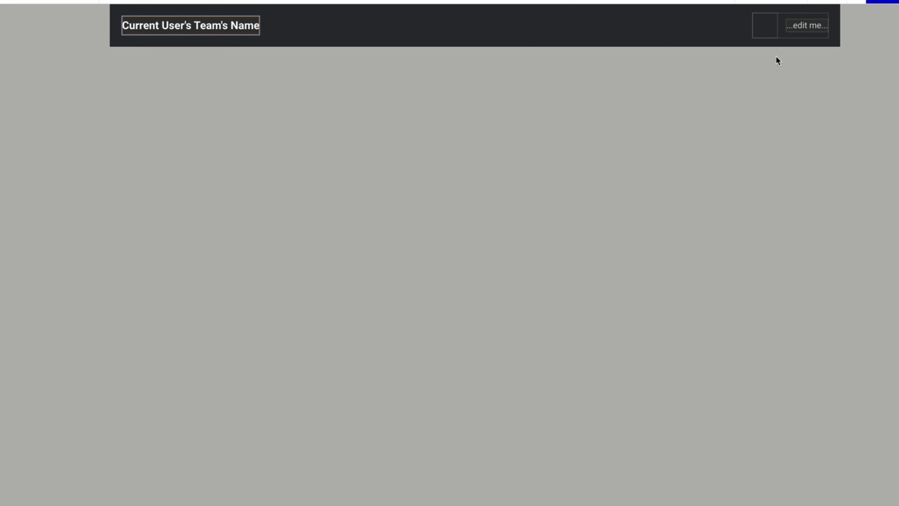
pyautogui.doubleClick(808, 22)
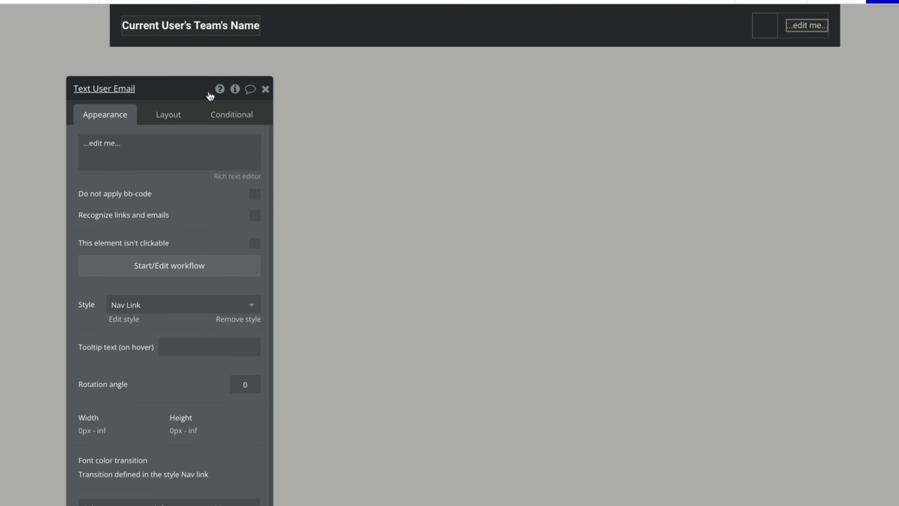
pyautogui.moveTo(186, 104); pyautogui.dragTo(588, 45)
pyautogui.tripleClick(561, 91)
pyautogui.click(692, 84)
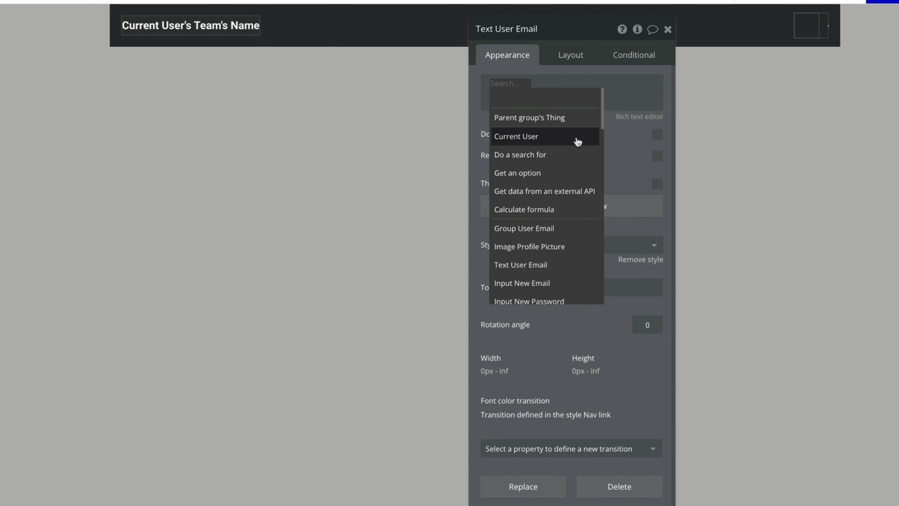
pyautogui.click(576, 141)
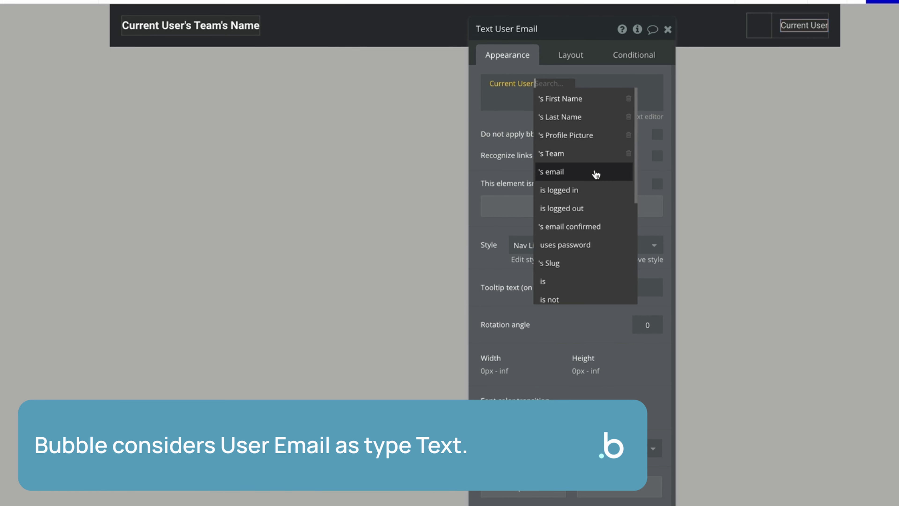
pyautogui.click(594, 172)
pyautogui.click(602, 141)
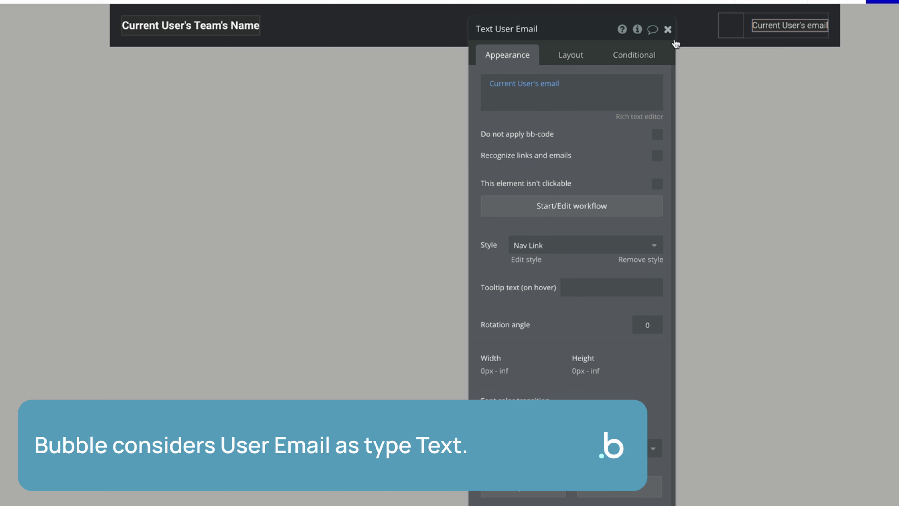
# Set the profile image's dynamic source to Current User's Profile Picture, keeping Zoom rendering.
pyautogui.click(730, 25)
pyautogui.click(634, 123)
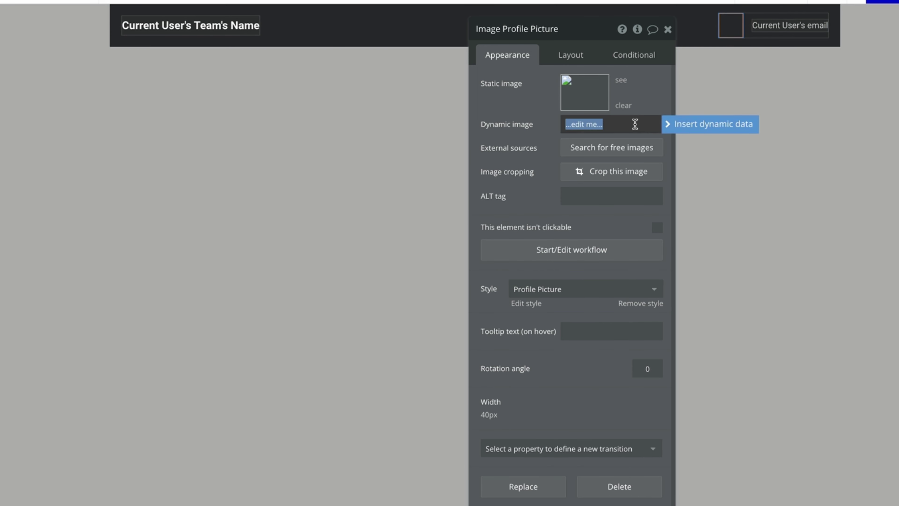
pyautogui.click(683, 124)
pyautogui.click(644, 123)
pyautogui.click(674, 123)
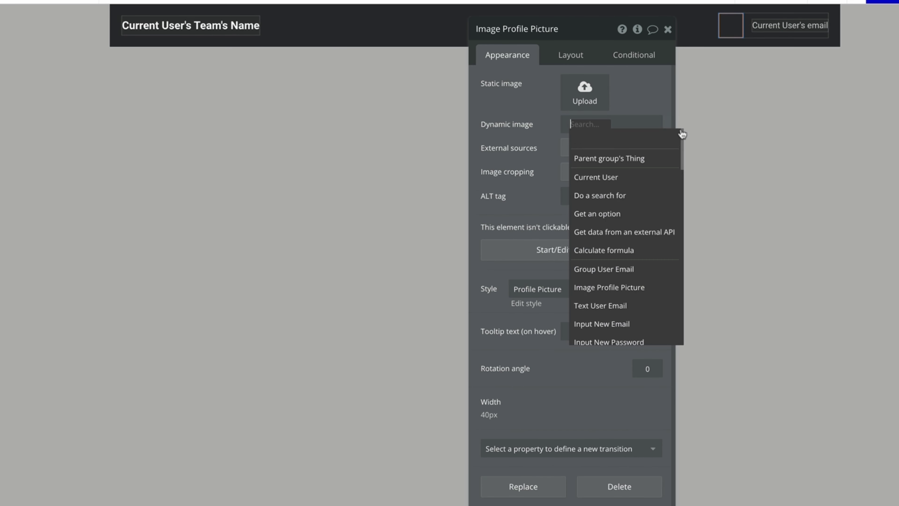
pyautogui.click(664, 179)
pyautogui.click(658, 175)
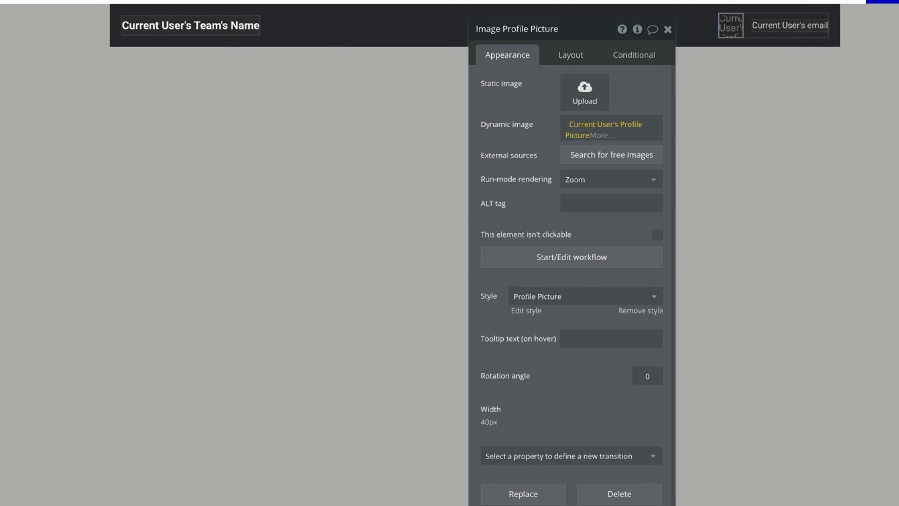
pyautogui.moveTo(512, 178); pyautogui.dragTo(512, 194)
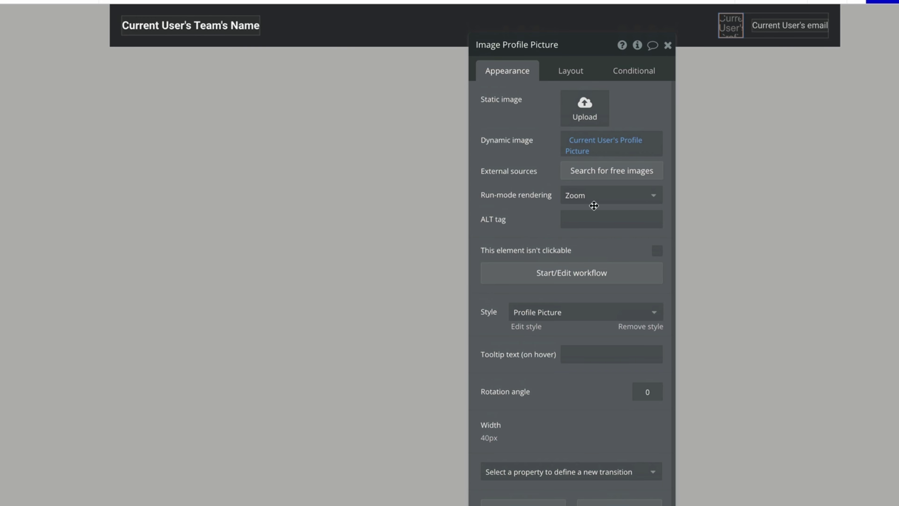
pyautogui.click(601, 198)
pyautogui.click(602, 201)
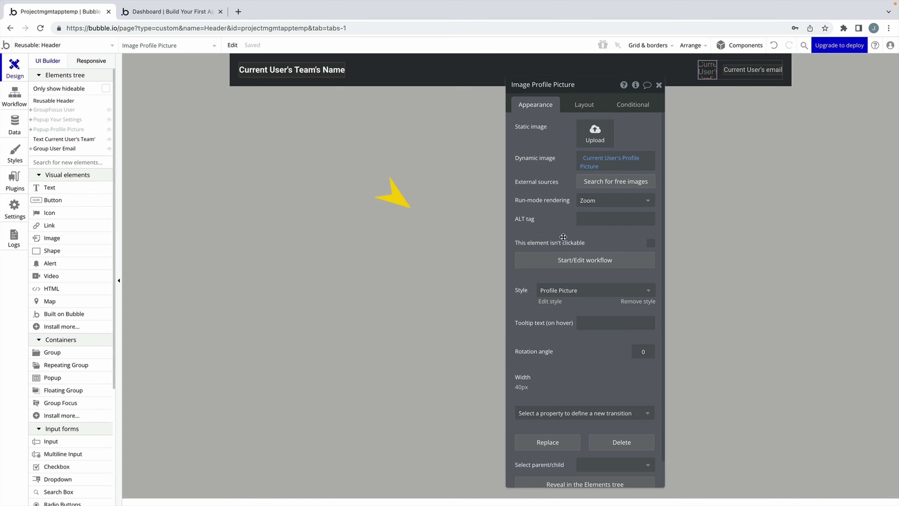
pyautogui.click(550, 301)
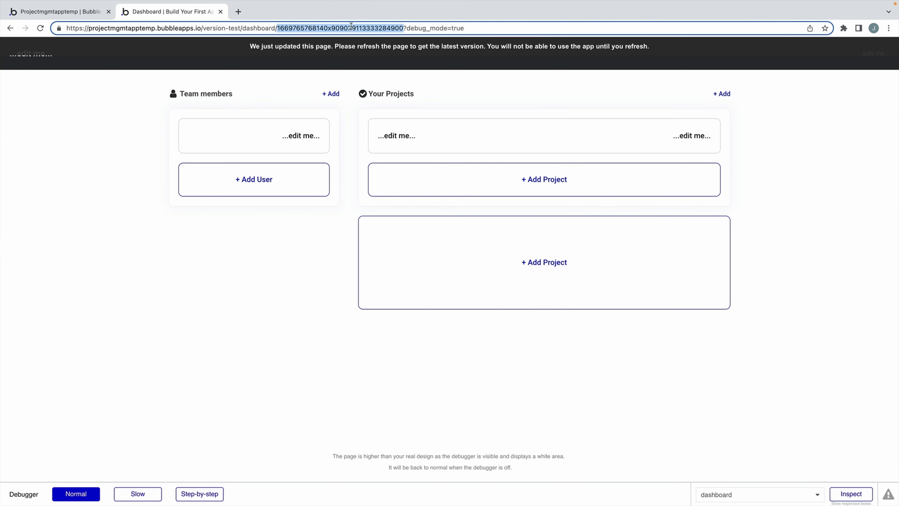
pyautogui.press('Return')
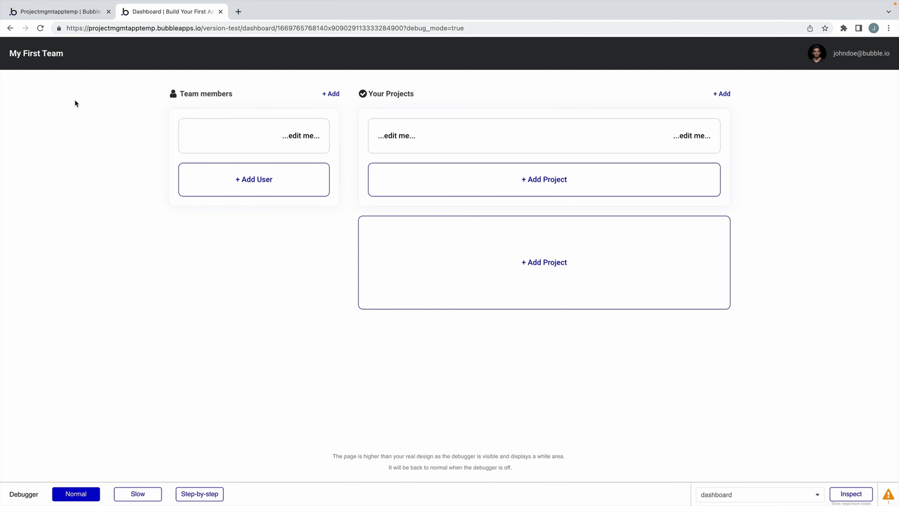
# Start a workflow on the team name text with a Go to page action.
pyautogui.click(91, 17)
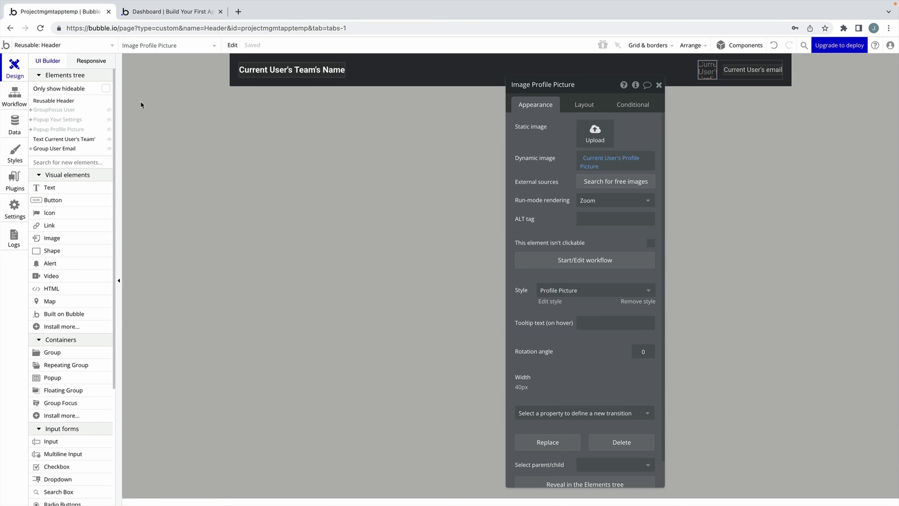
pyautogui.moveTo(541, 139); pyautogui.dragTo(417, 151)
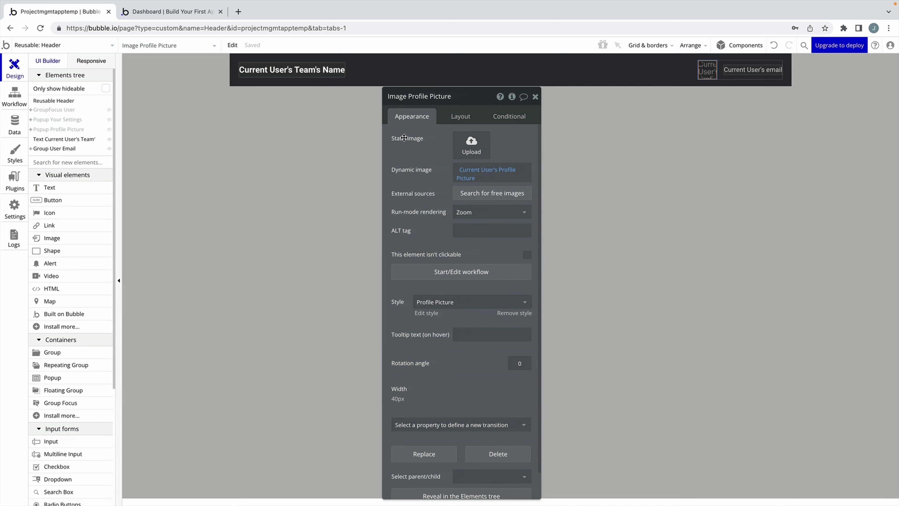
pyautogui.click(322, 69)
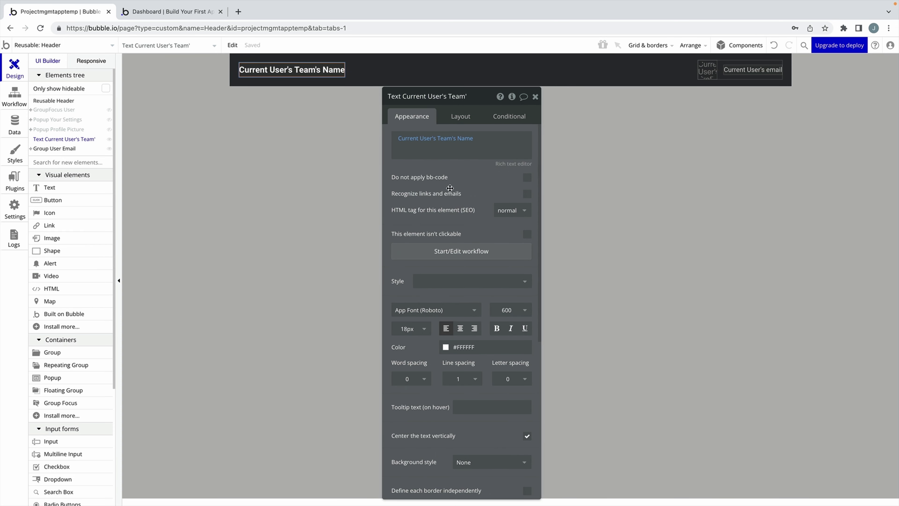
pyautogui.click(428, 254)
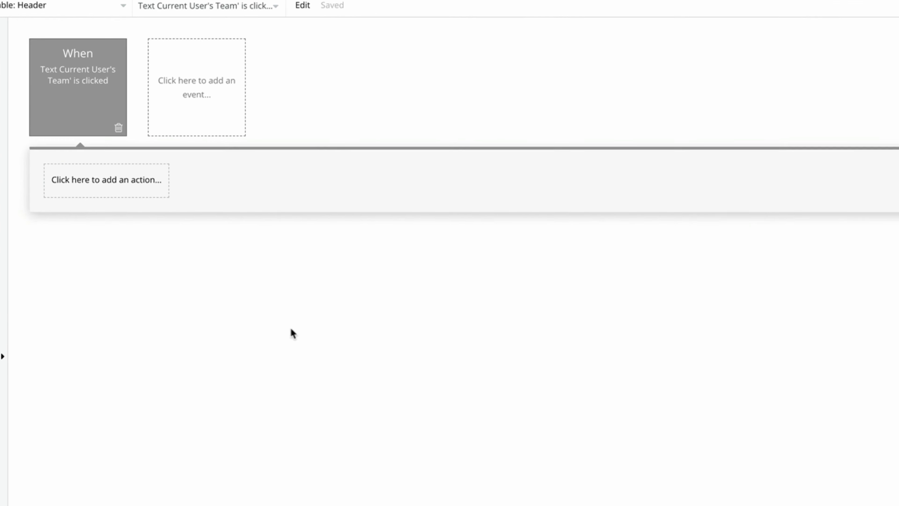
pyautogui.click(174, 209)
pyautogui.moveTo(134, 293)
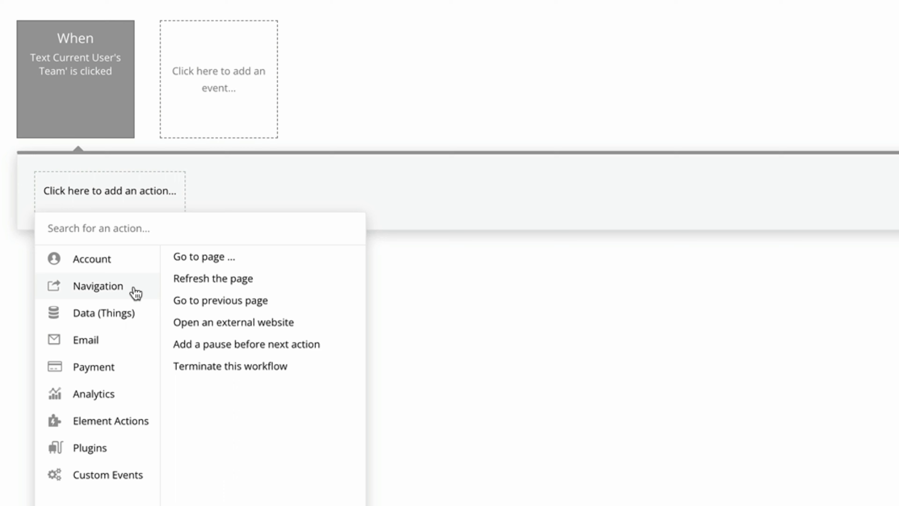
pyautogui.click(208, 270)
# Set the destination to dashboard and send Current User's Team as data.
pyautogui.click(791, 124)
pyautogui.click(798, 173)
pyautogui.click(518, 183)
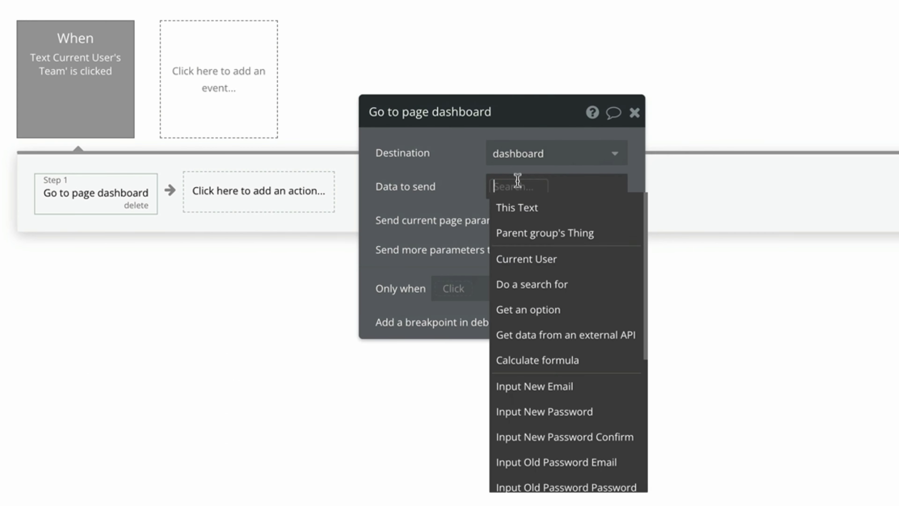
pyautogui.click(596, 263)
pyautogui.click(633, 283)
pyautogui.click(453, 203)
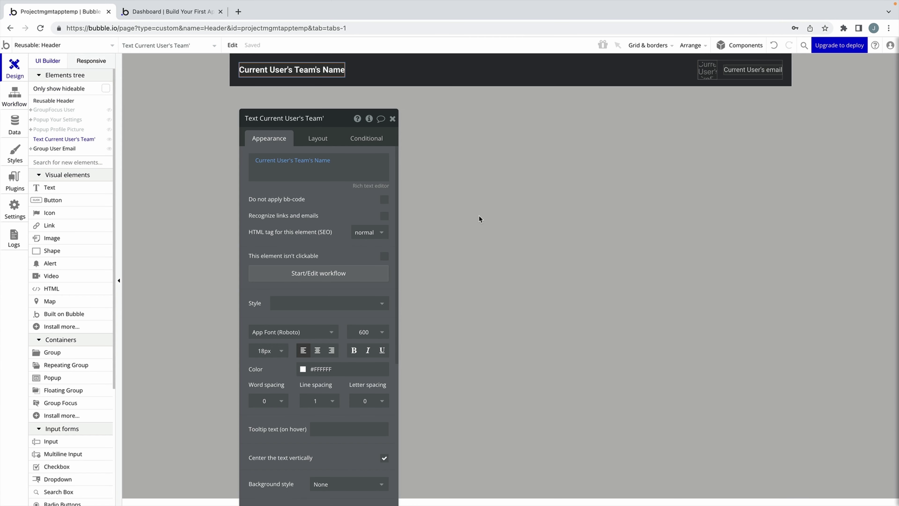
pyautogui.click(65, 111)
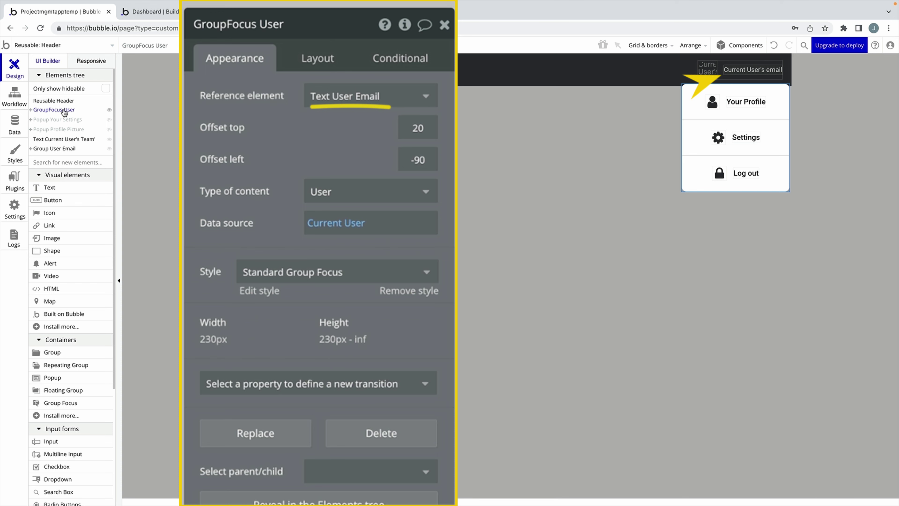
# Give the header email text a click workflow with a Show GroupFocus User action, then test it in preview.
pyautogui.press('Escape')
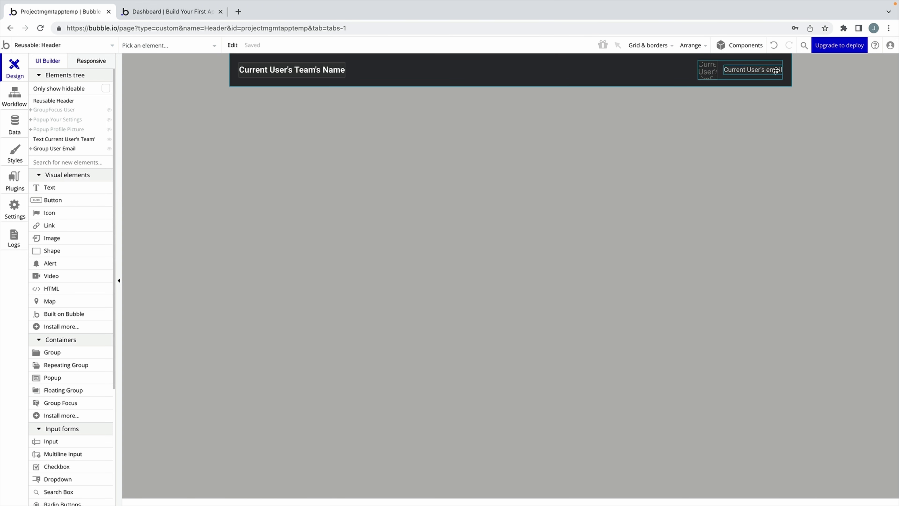
pyautogui.doubleClick(752, 70)
pyautogui.click(382, 255)
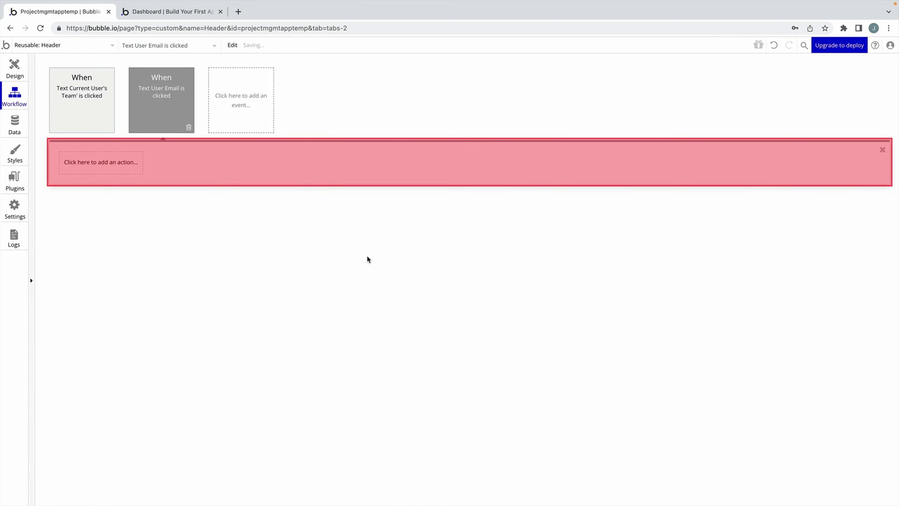
pyautogui.click(120, 168)
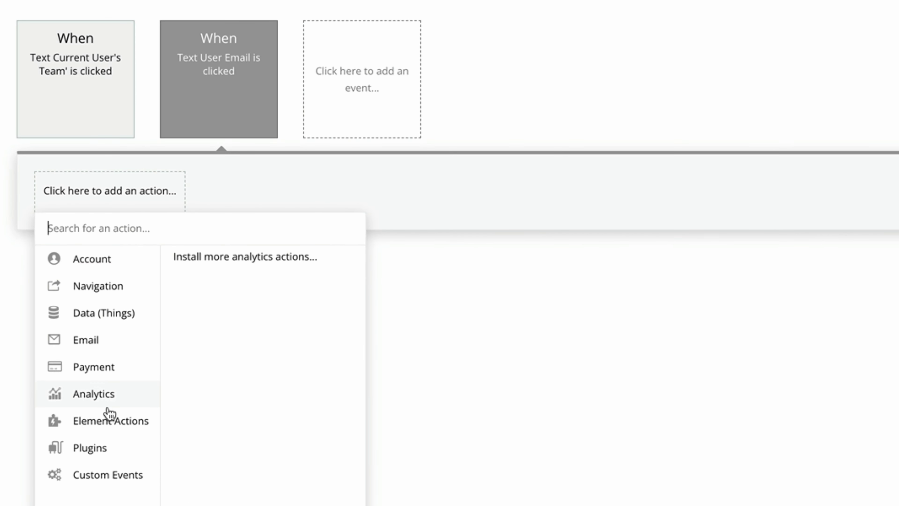
pyautogui.moveTo(113, 419)
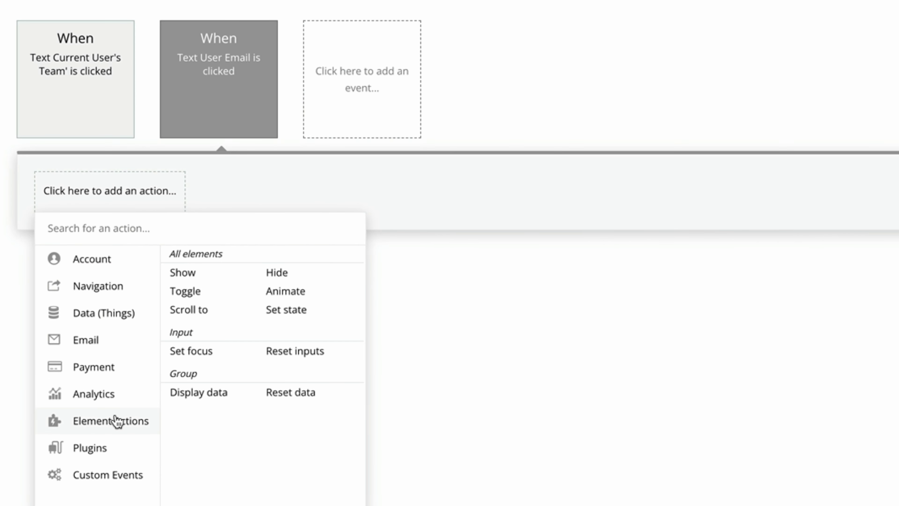
pyautogui.click(201, 279)
pyautogui.scroll(-12, 535, 379)
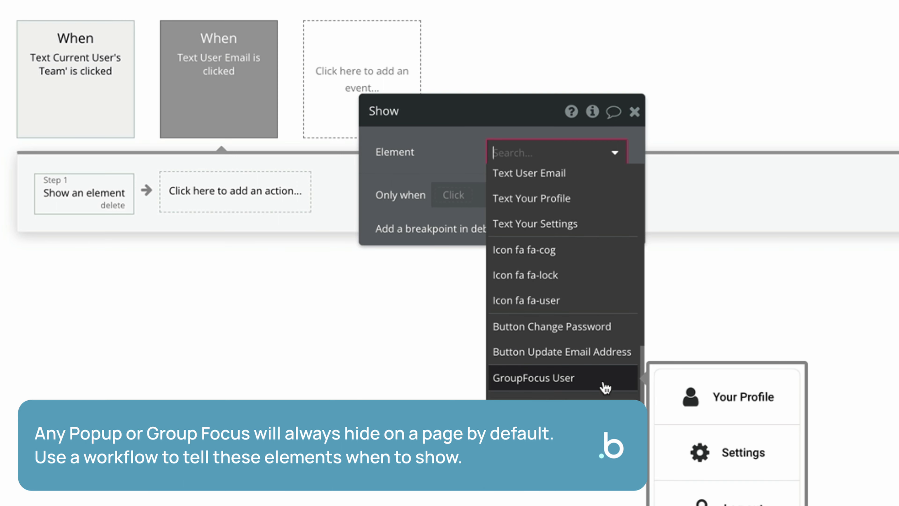
pyautogui.click(605, 386)
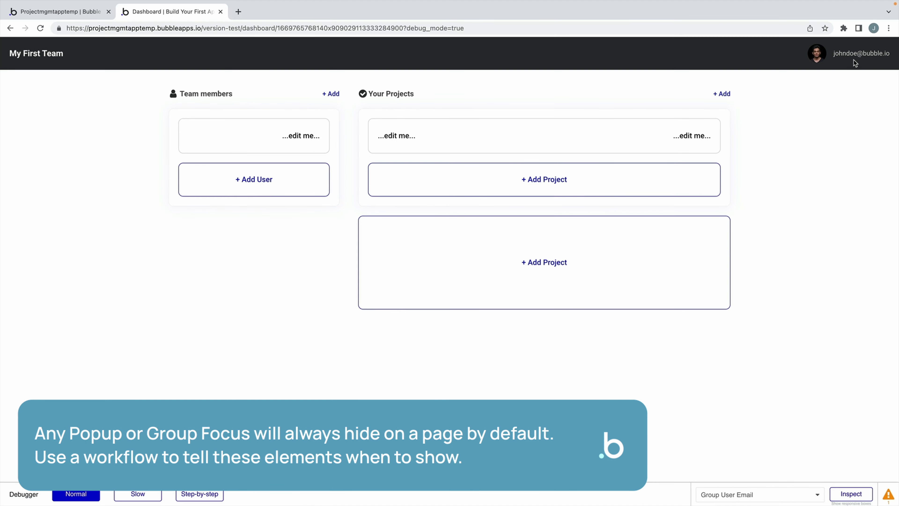
pyautogui.click(854, 59)
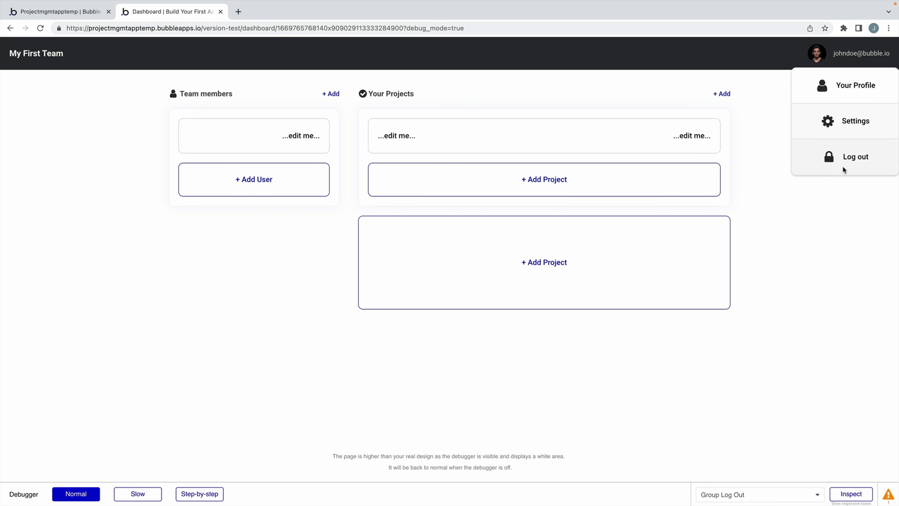
# Close the preview dropdown and select GroupFocus User in the Header editor's Elements tree.
pyautogui.click(831, 221)
pyautogui.hotkey('ctrl', '1')
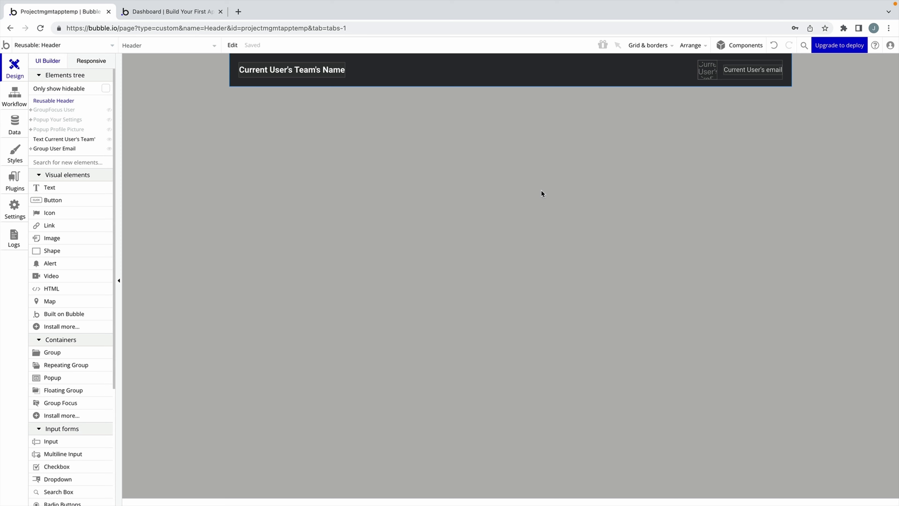
pyautogui.click(67, 110)
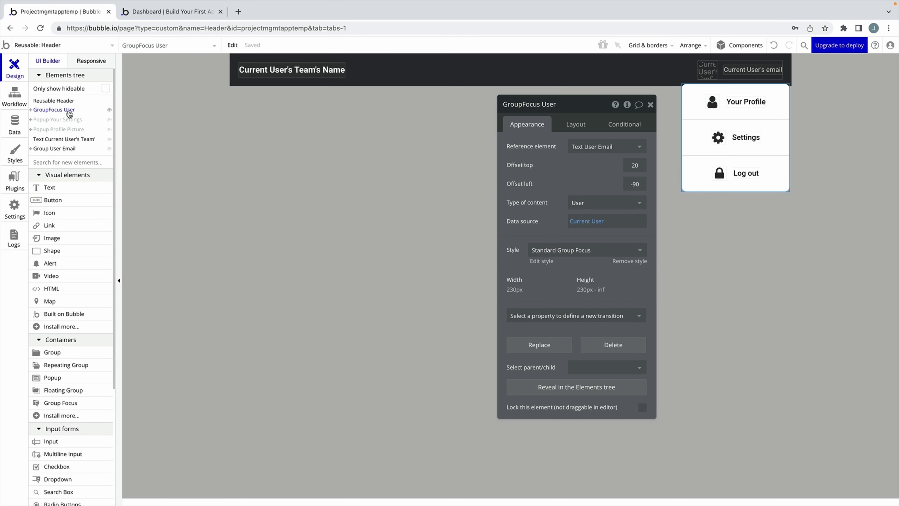
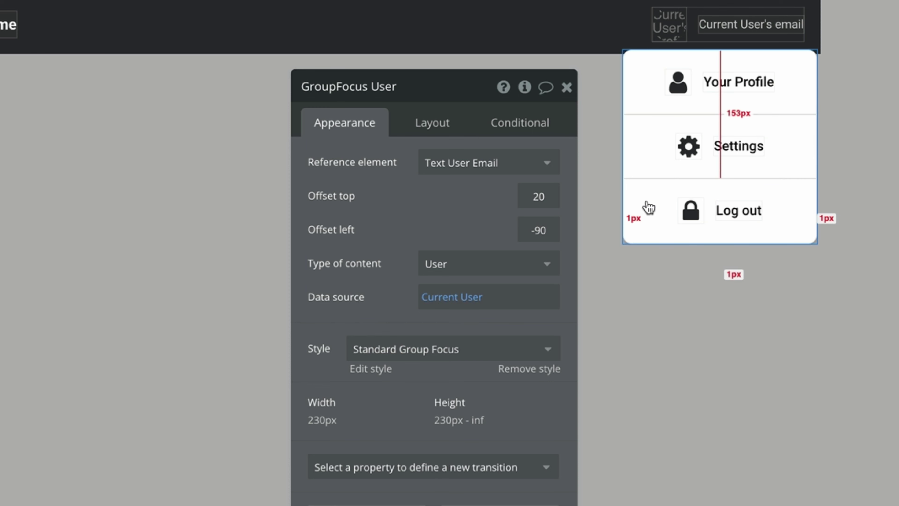
# Make the Your Profile row go to the profile page, sending Current User as data.
pyautogui.click(633, 99)
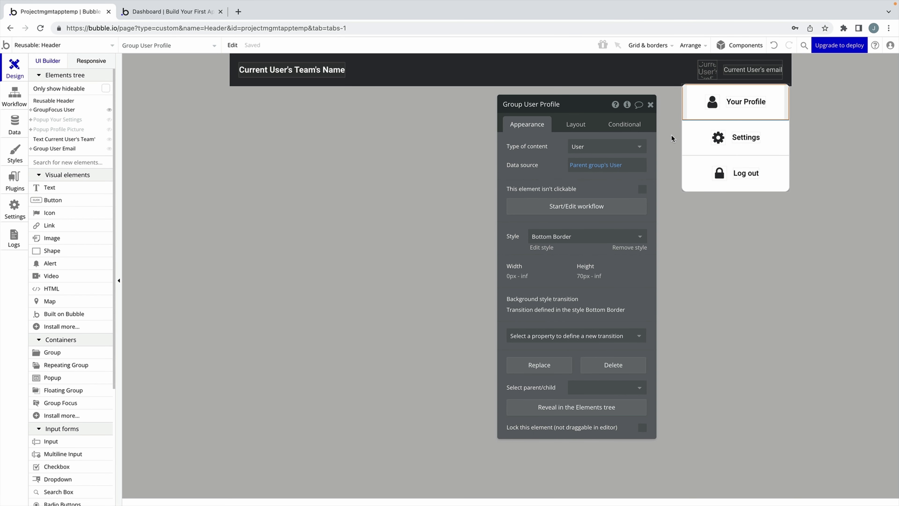
pyautogui.click(604, 207)
pyautogui.click(114, 161)
pyautogui.moveTo(89, 214)
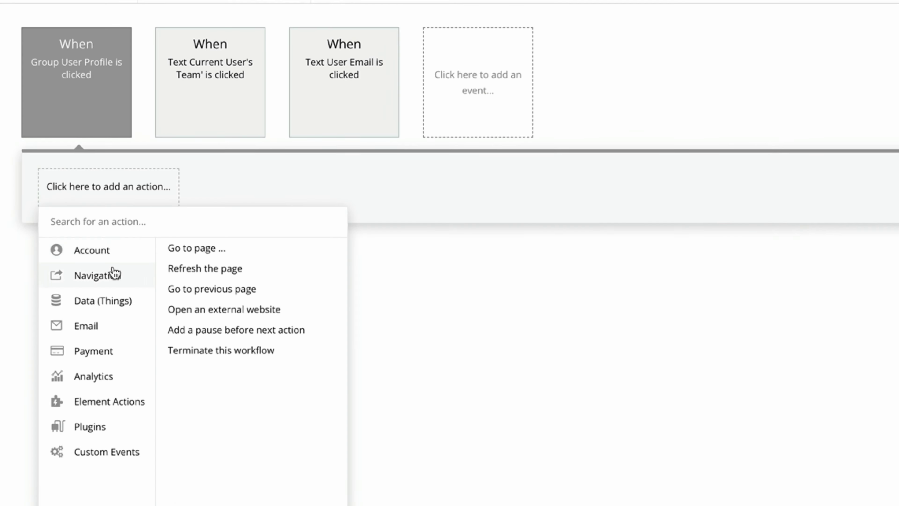
pyautogui.click(149, 201)
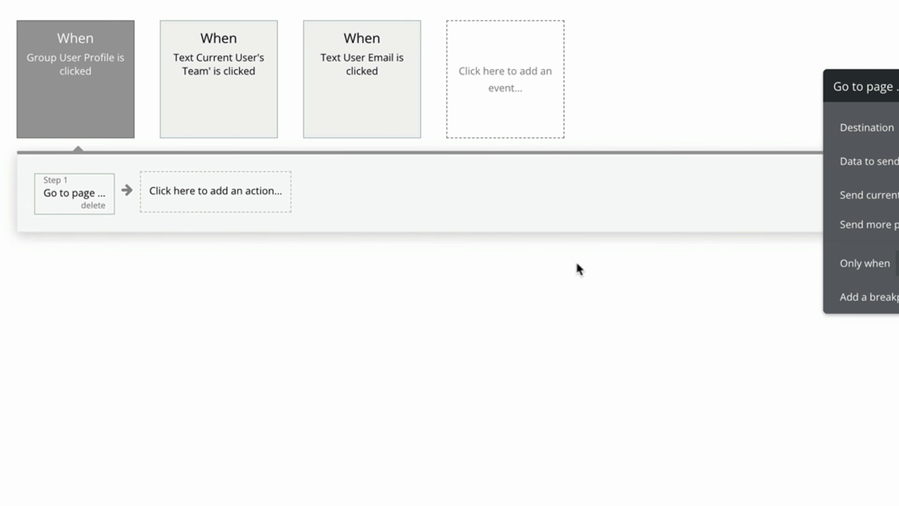
pyautogui.click(517, 204)
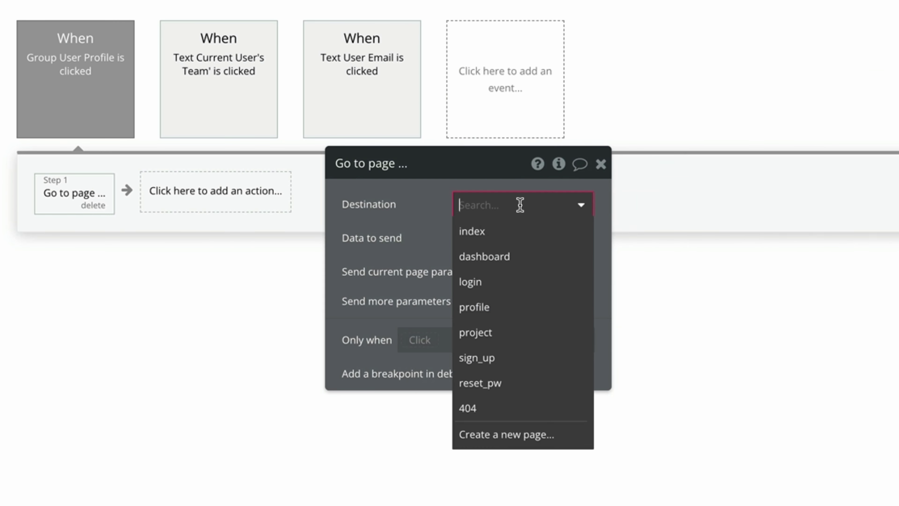
pyautogui.click(517, 306)
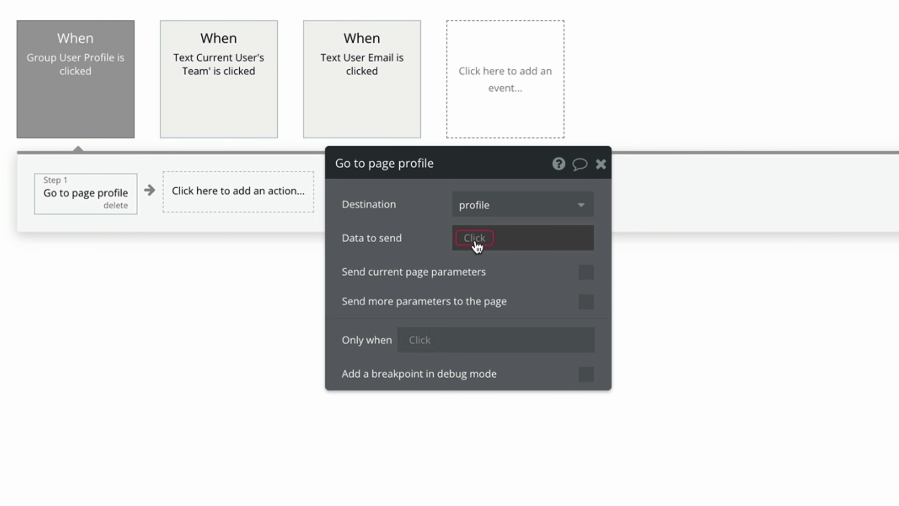
pyautogui.click(475, 238)
pyautogui.click(578, 311)
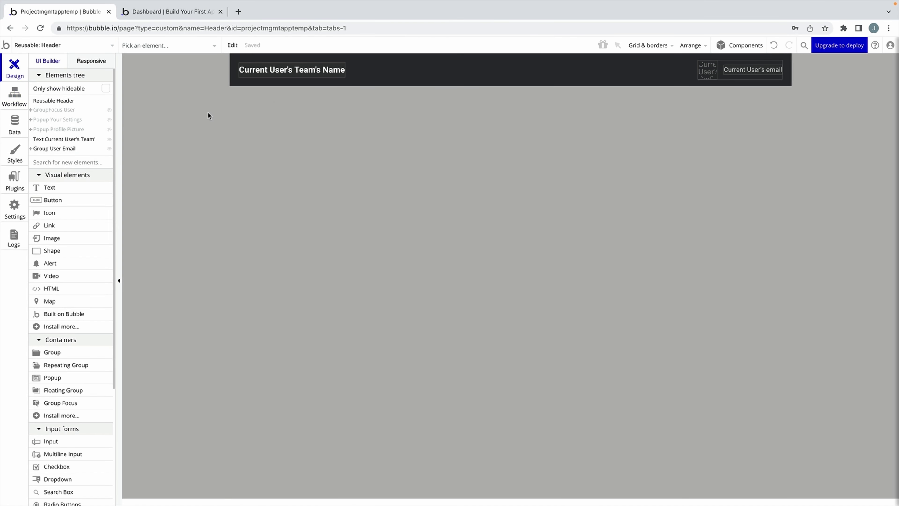
# Give the Settings row a click workflow that shows Popup Your Settings.
pyautogui.click(68, 112)
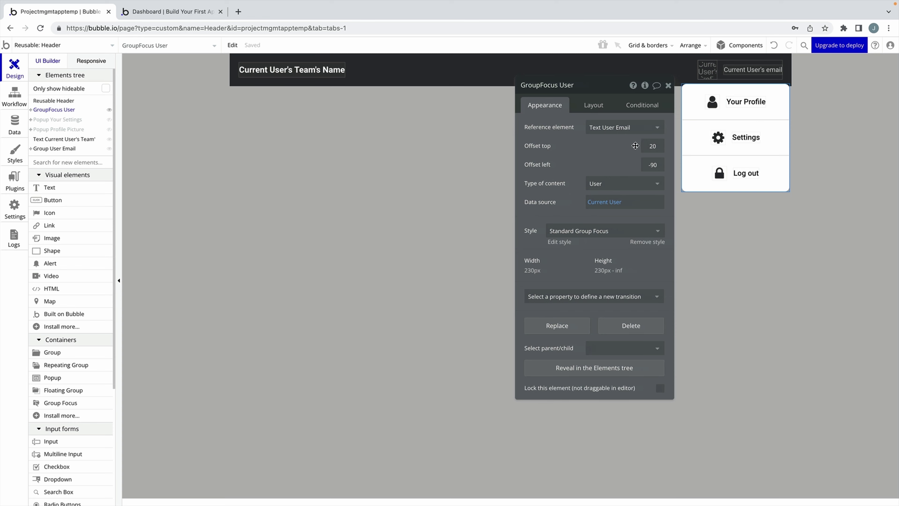
pyautogui.click(696, 132)
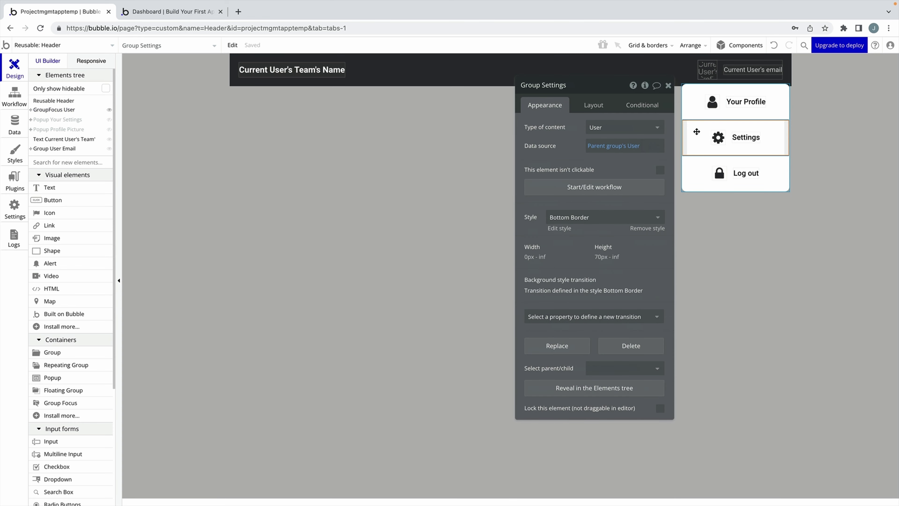
pyautogui.click(595, 186)
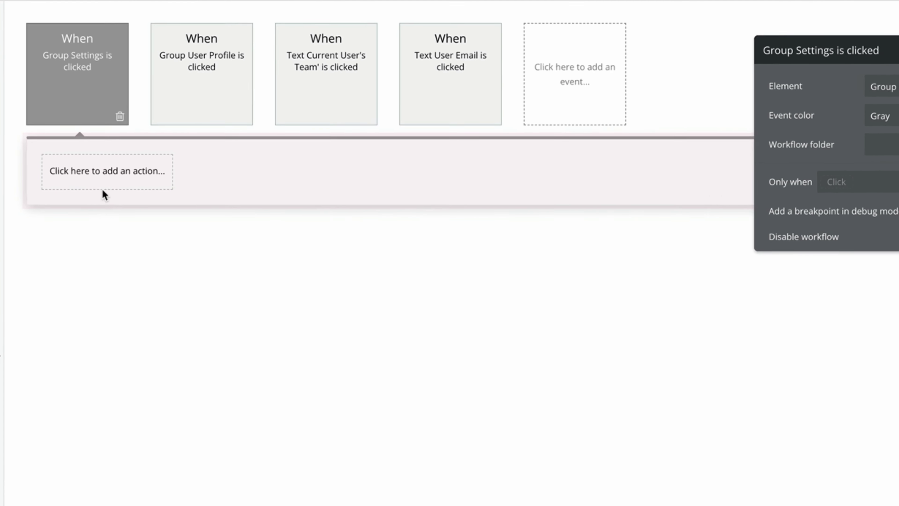
pyautogui.click(102, 192)
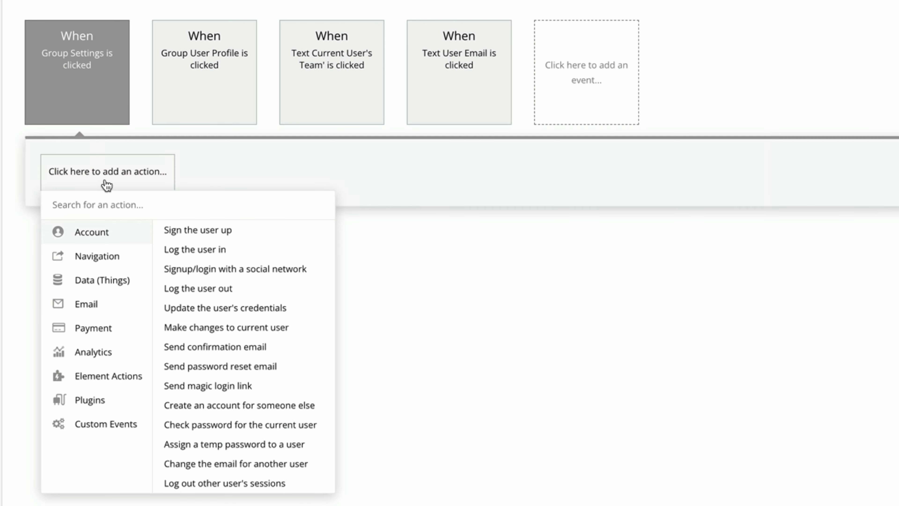
pyautogui.moveTo(120, 378)
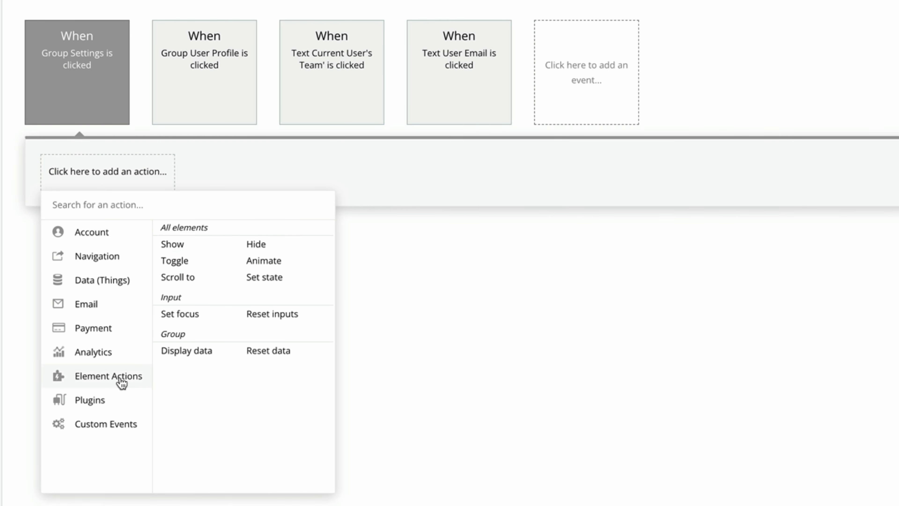
pyautogui.click(195, 252)
pyautogui.click(460, 163)
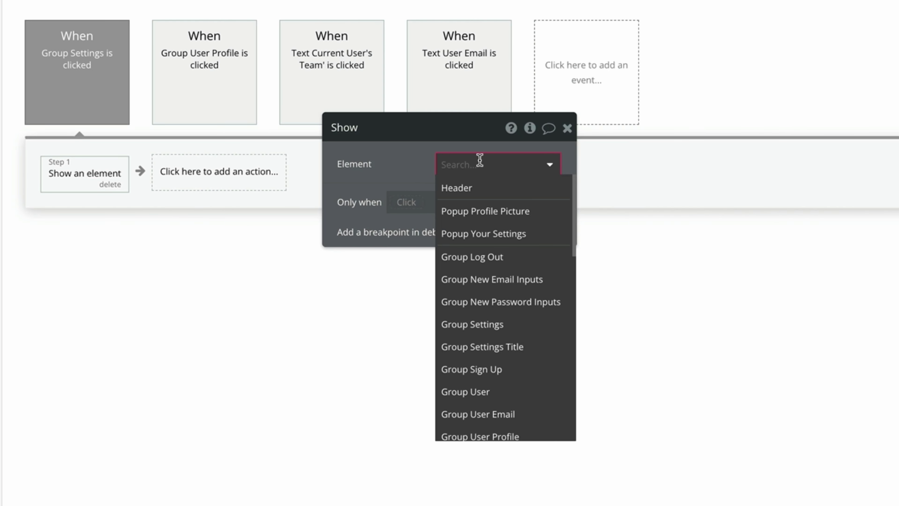
pyautogui.click(529, 232)
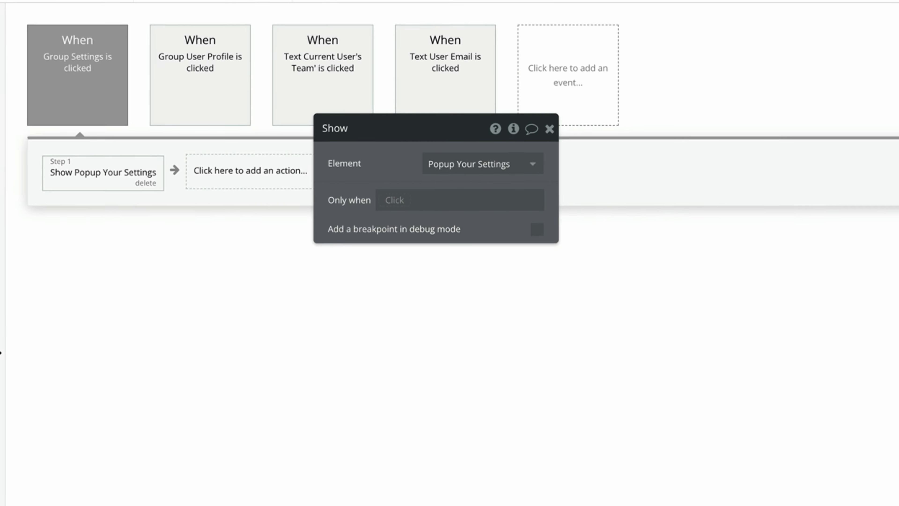
# Make the Log out row log the user out, then switch to the dashboard preview.
pyautogui.click(14, 67)
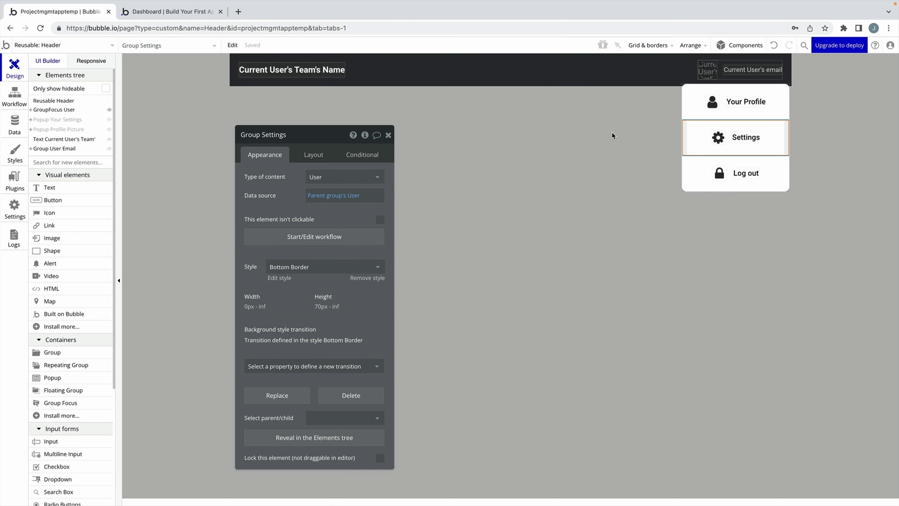
pyautogui.click(706, 178)
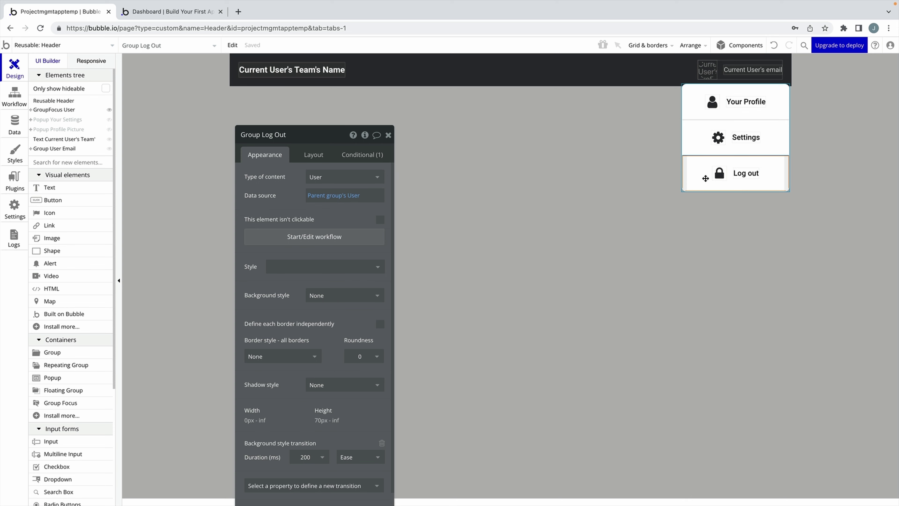
pyautogui.click(325, 237)
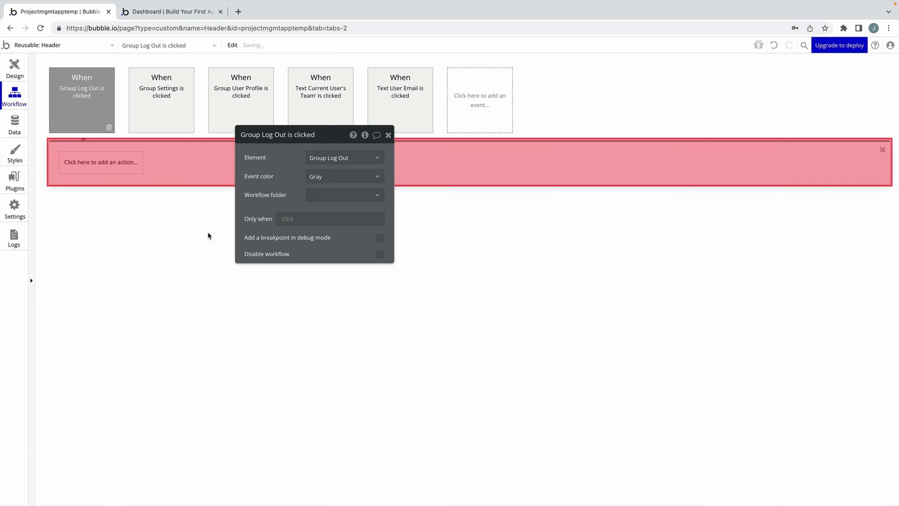
pyautogui.click(131, 163)
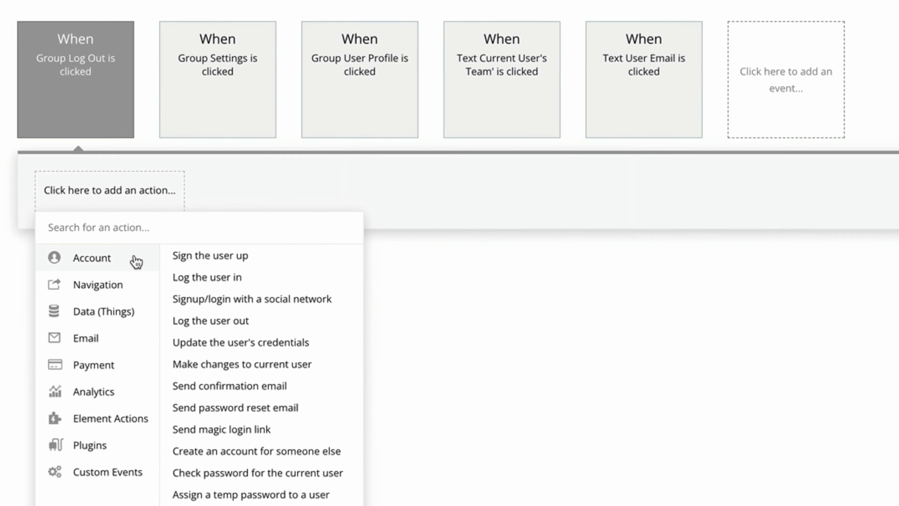
pyautogui.click(241, 329)
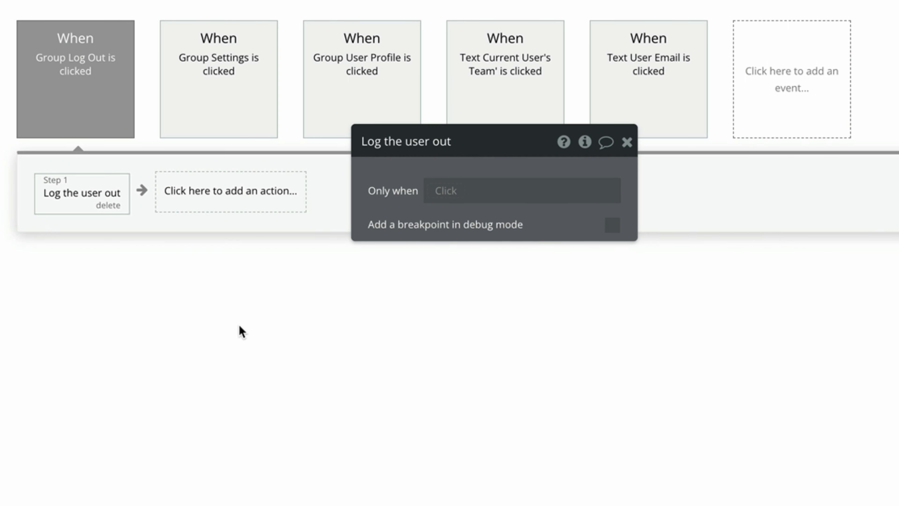
pyautogui.click(180, 20)
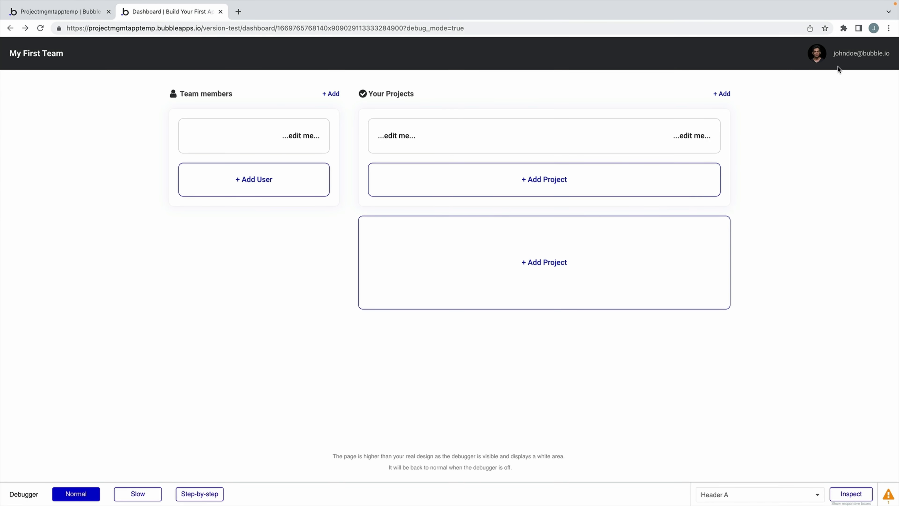
# In the preview, open Your Profile from the user menu, then open and close Your Settings.
pyautogui.click(848, 58)
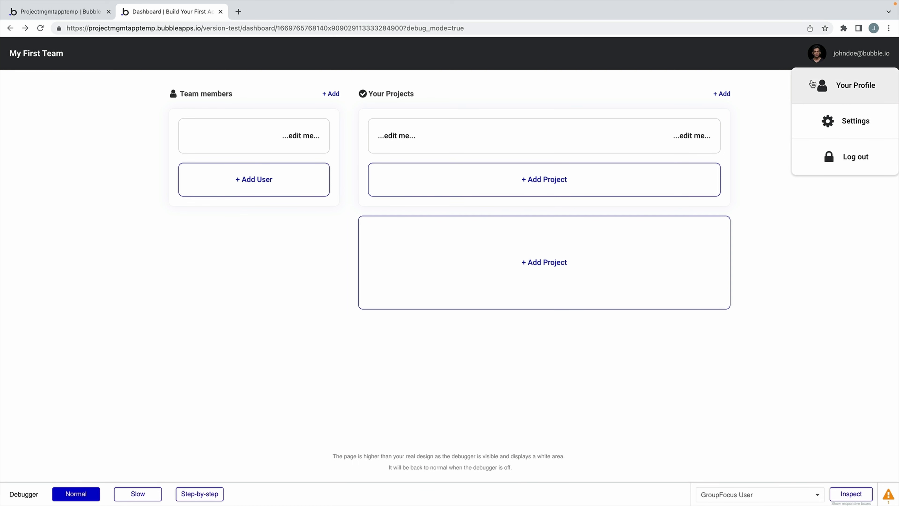
pyautogui.click(817, 85)
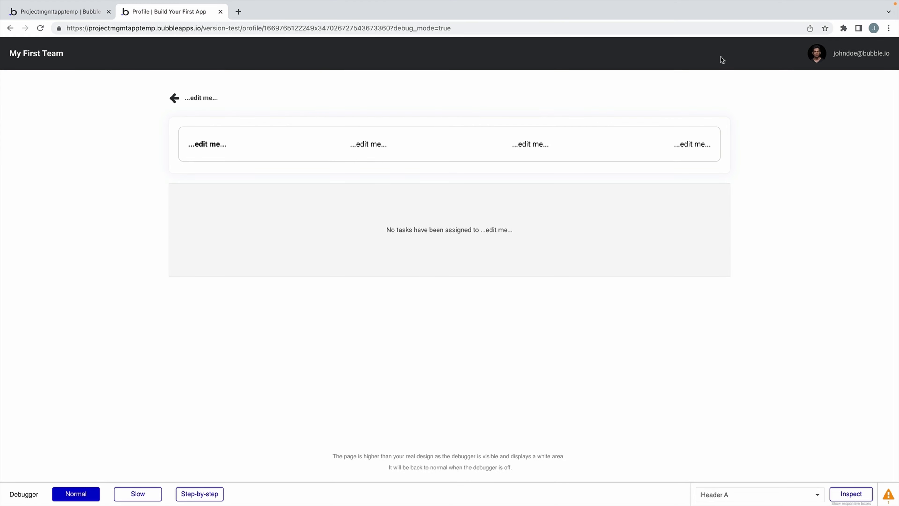
pyautogui.click(857, 56)
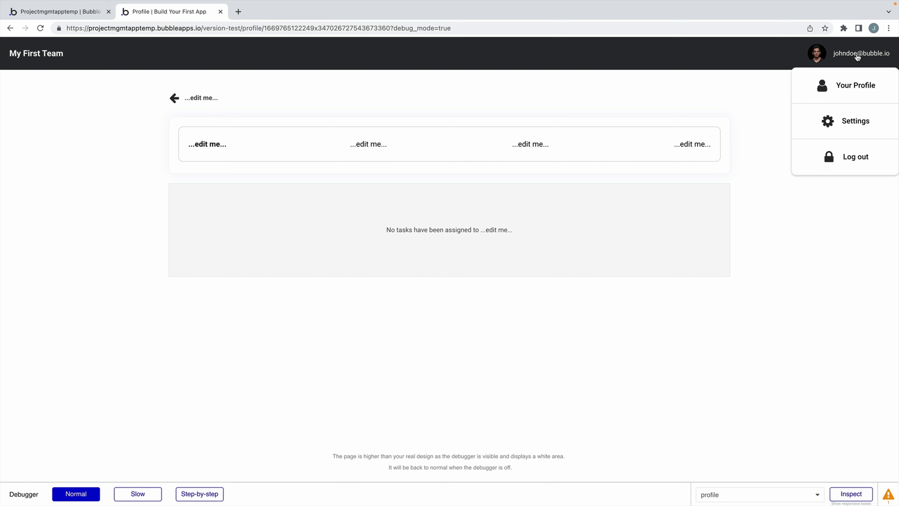
pyautogui.click(856, 121)
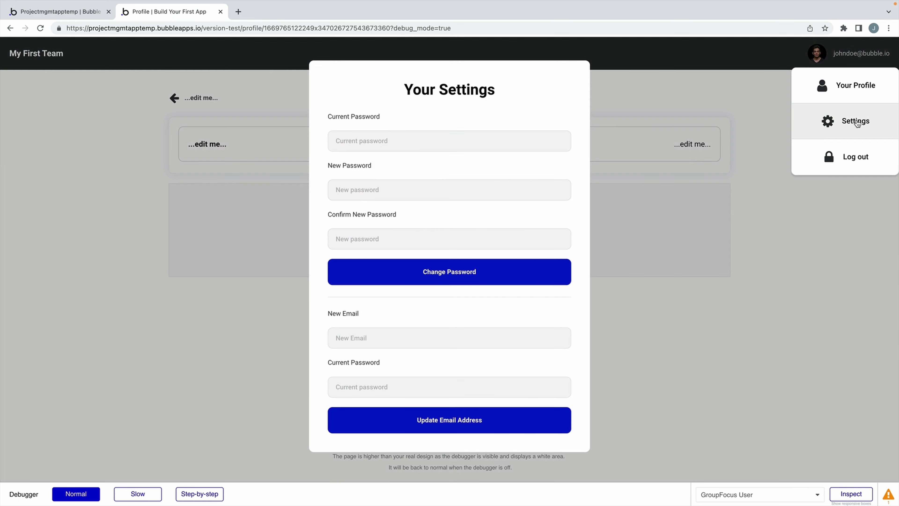
pyautogui.click(846, 196)
# Reopen the user menu to try Log out, then close the menu.
pyautogui.click(860, 53)
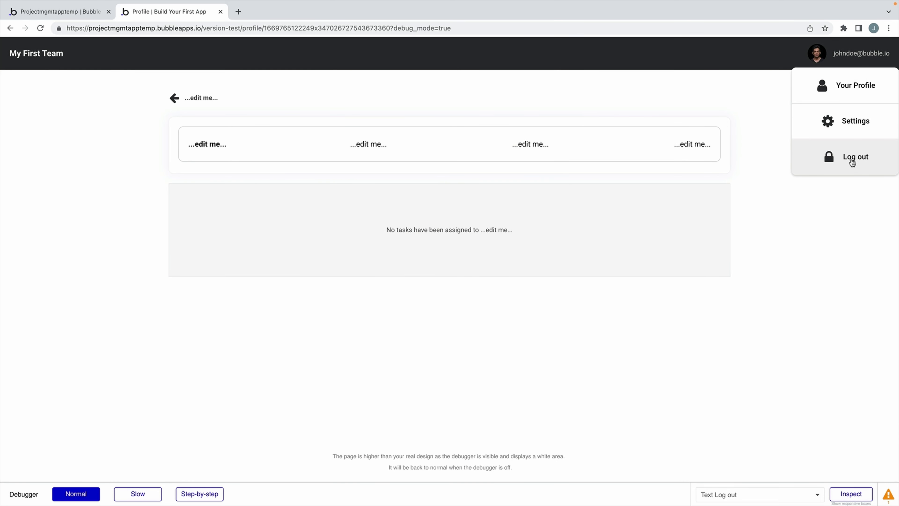
pyautogui.click(829, 158)
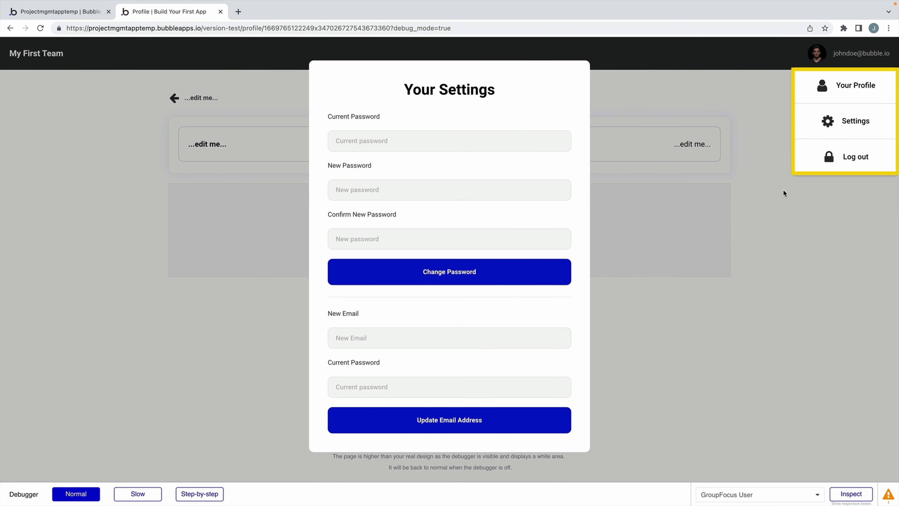
pyautogui.click(819, 128)
pyautogui.click(779, 150)
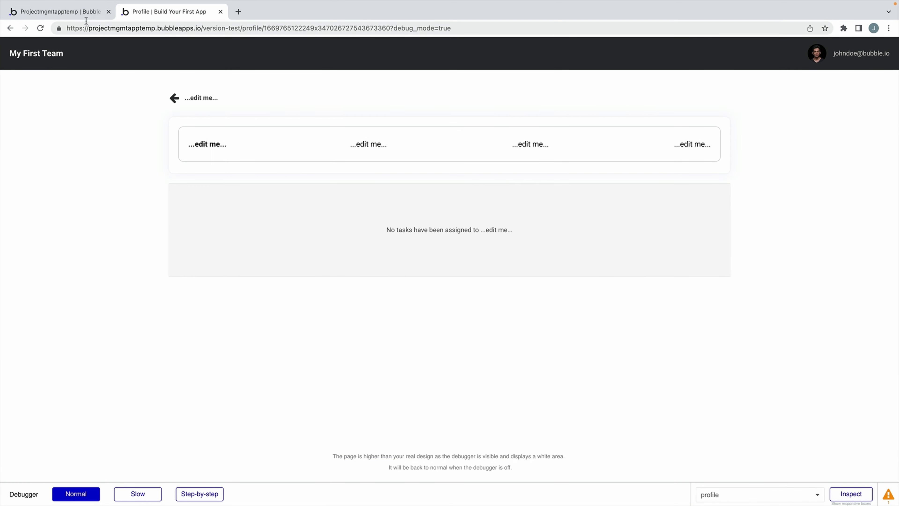
# Add a step to the Settings workflow that hides the GroupFocus User menu group.
pyautogui.click(80, 18)
pyautogui.click(151, 104)
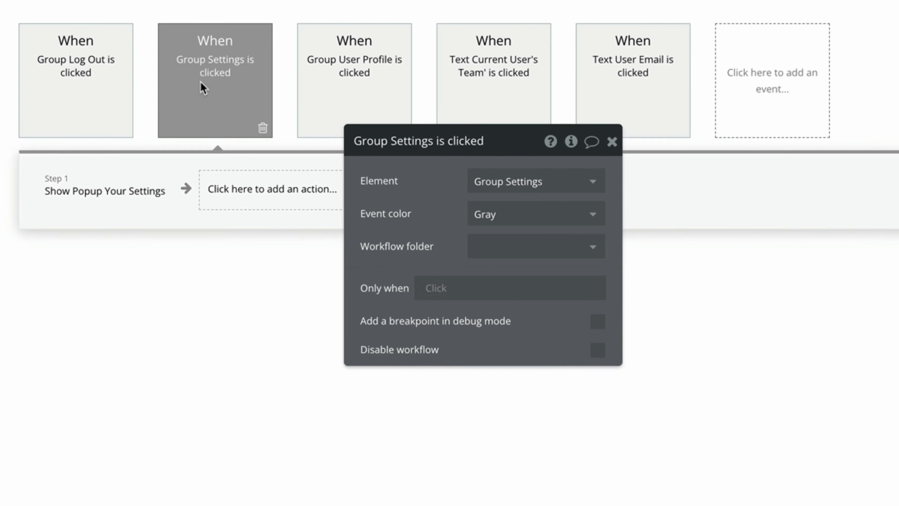
pyautogui.click(101, 168)
pyautogui.click(232, 196)
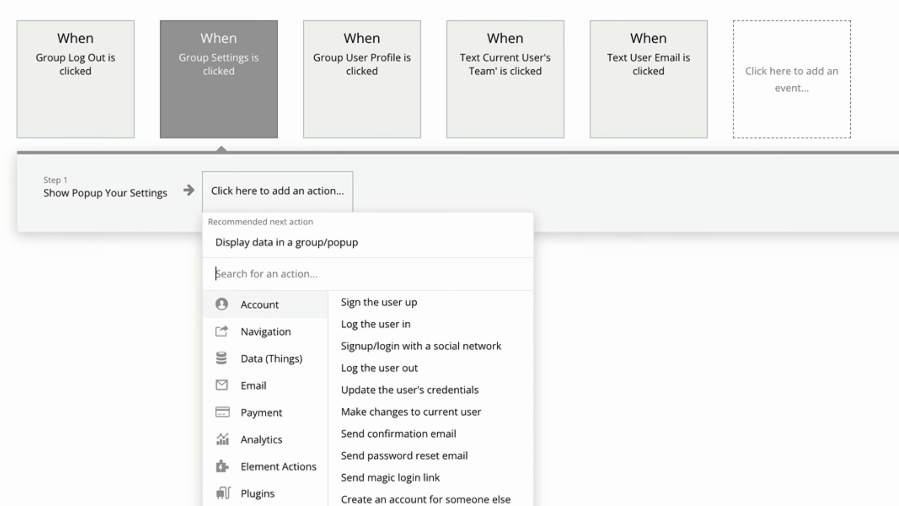
pyautogui.write('hide')
pyautogui.click(274, 305)
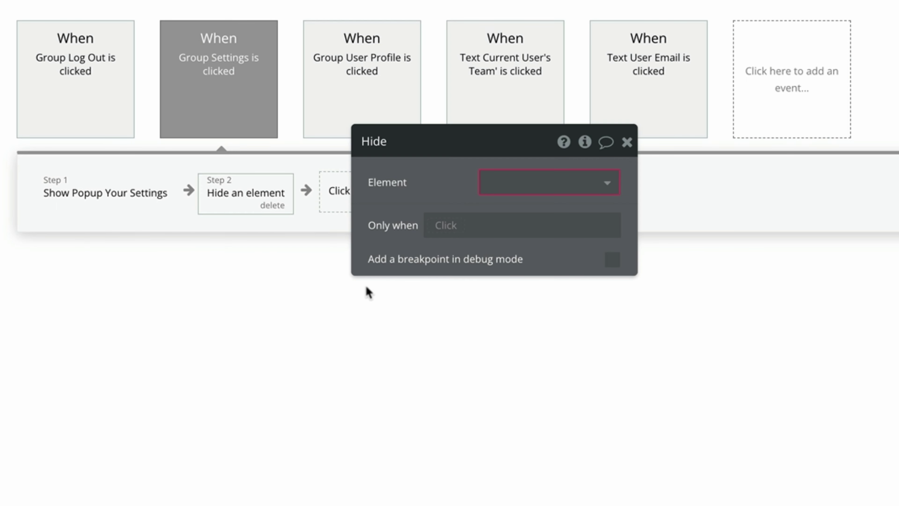
pyautogui.click(556, 188)
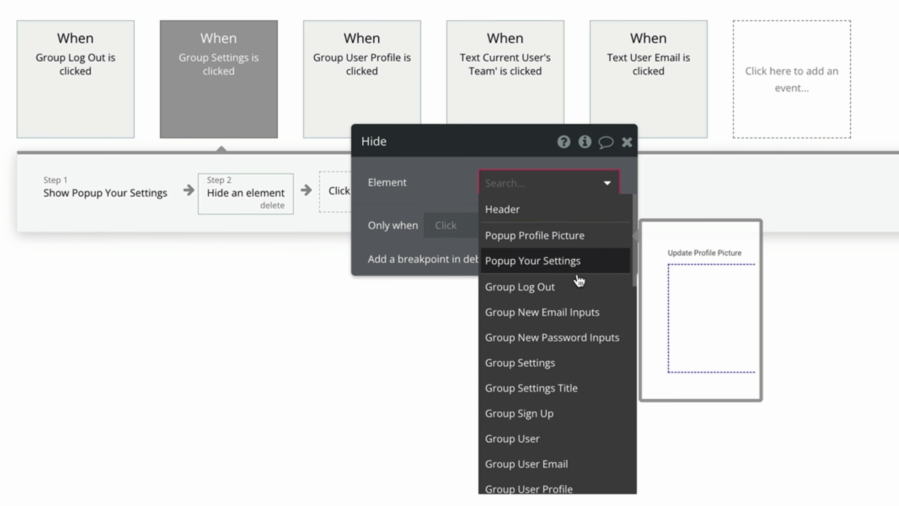
pyautogui.scroll(-5, 583, 322)
pyautogui.scroll(-8, 584, 321)
pyautogui.click(563, 424)
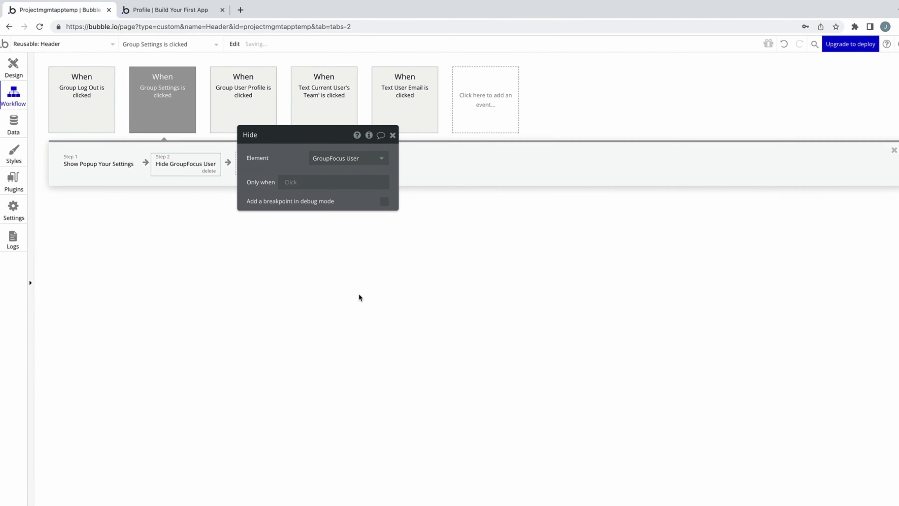
# Select the header's profile picture and briefly preview the Update Profile Picture popup.
pyautogui.click(24, 71)
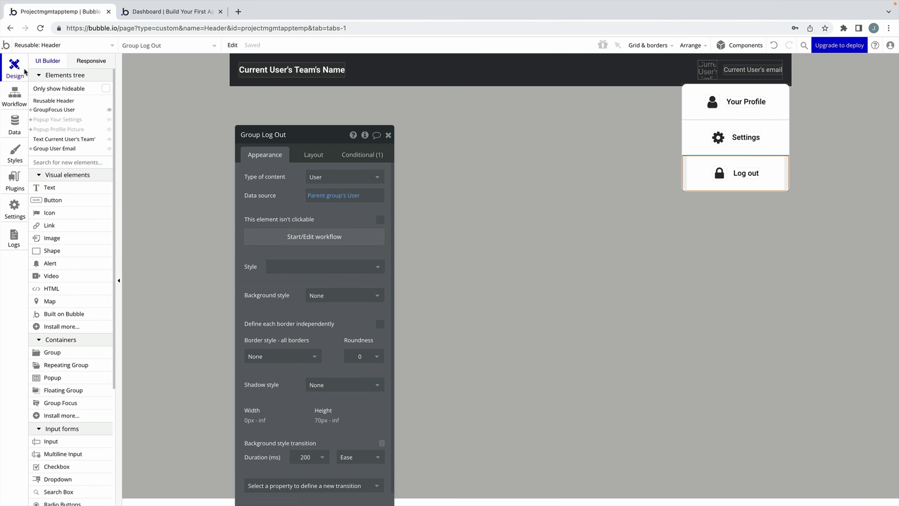
pyautogui.click(388, 135)
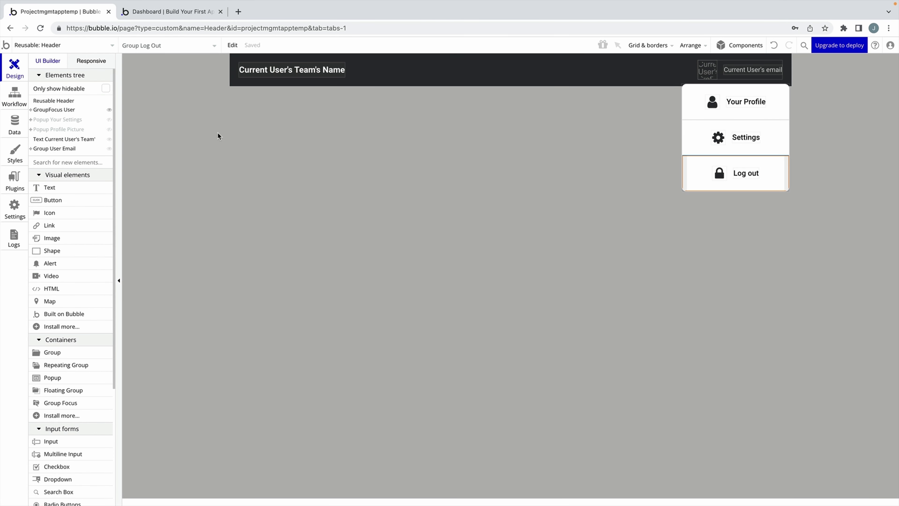
pyautogui.click(707, 69)
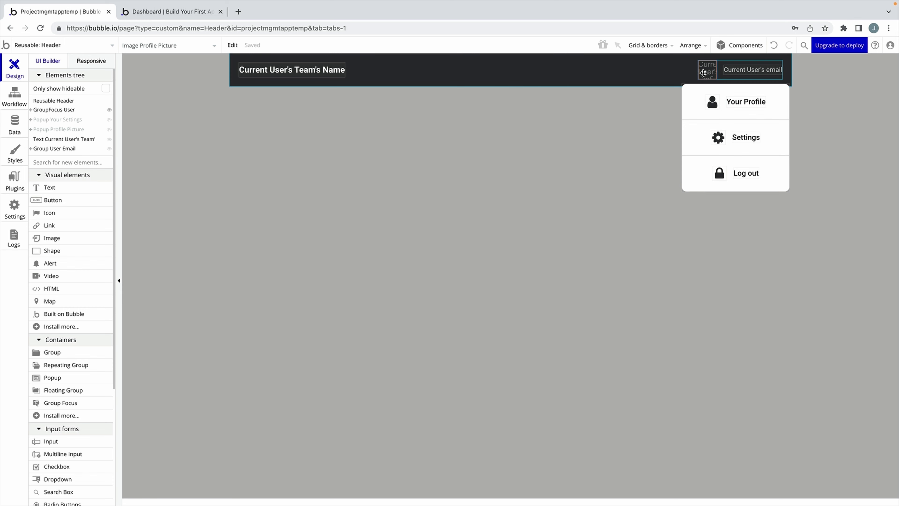
pyautogui.click(250, 161)
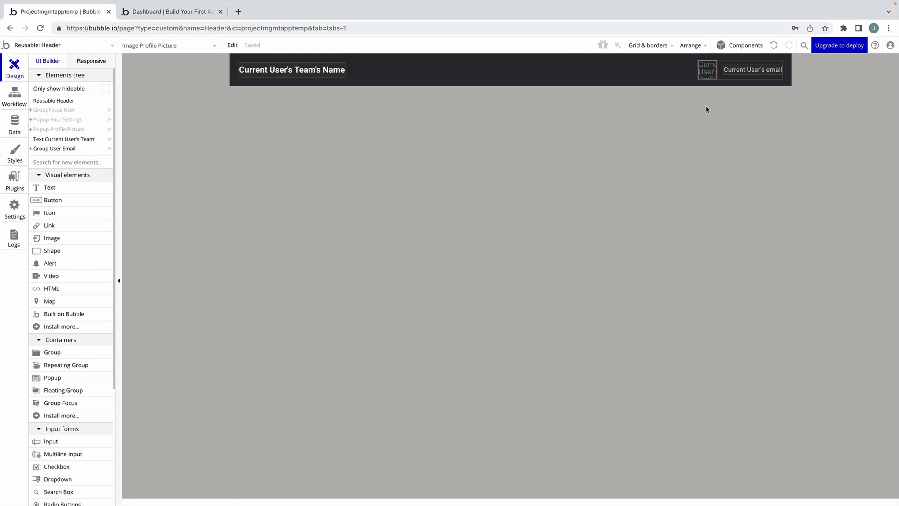
pyautogui.doubleClick(707, 72)
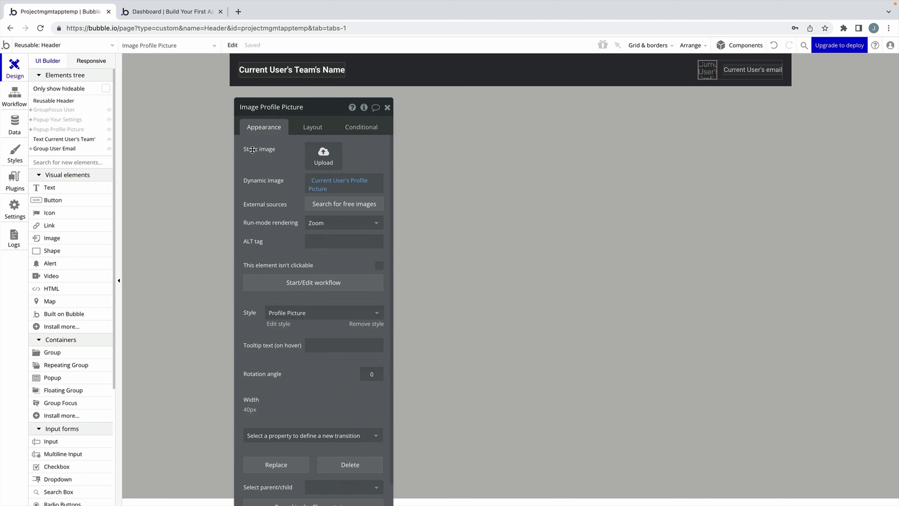
pyautogui.click(109, 131)
pyautogui.click(110, 131)
# Give the profile picture a click workflow that shows Popup Profile Picture.
pyautogui.click(289, 277)
pyautogui.click(112, 169)
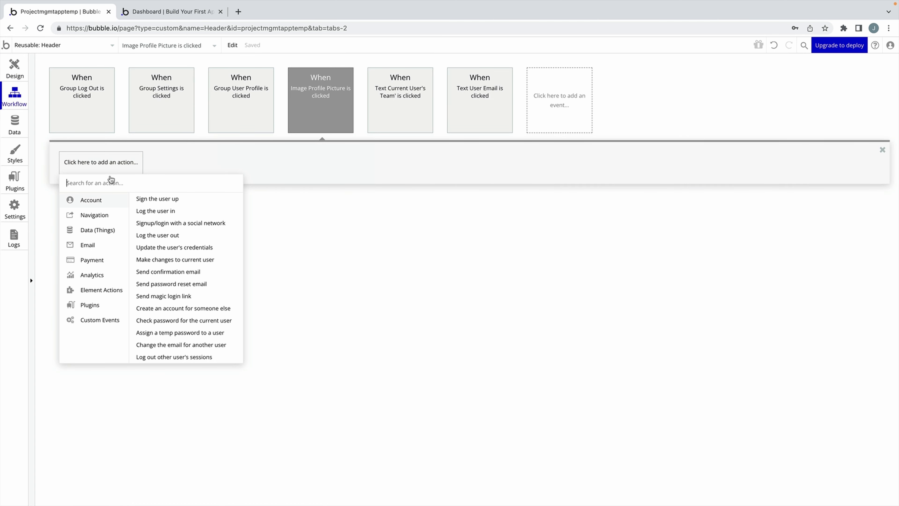
pyautogui.moveTo(101, 290)
pyautogui.click(149, 210)
pyautogui.click(311, 122)
pyautogui.click(318, 153)
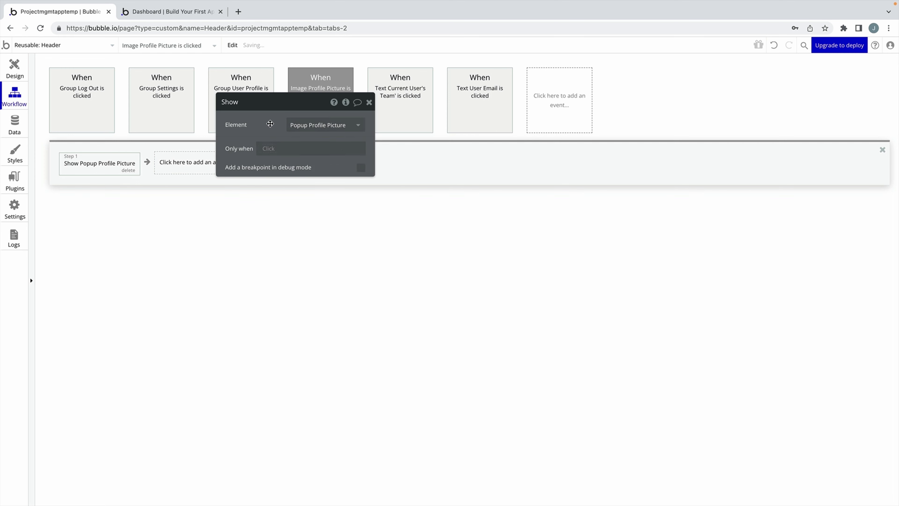
pyautogui.click(14, 68)
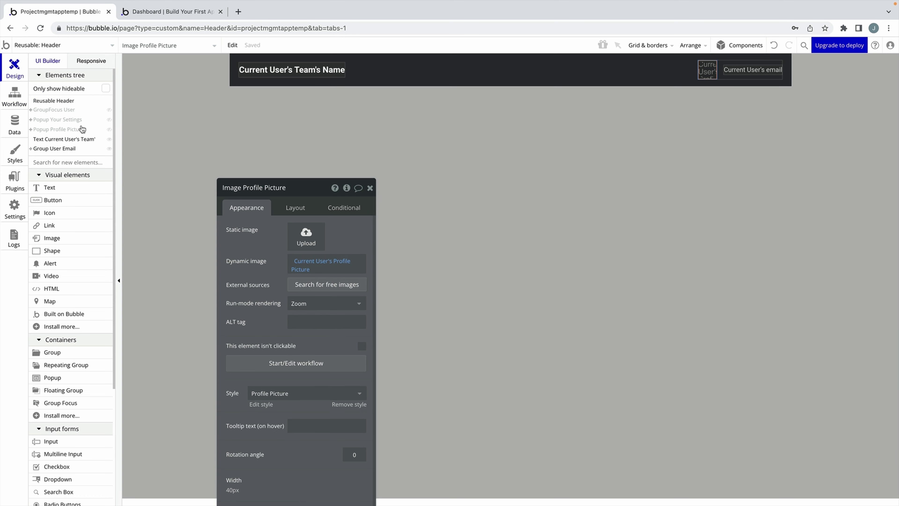
# Turn on auto-binding for the popup's picture uploader, modifying the user's Profile Picture field.
pyautogui.click(74, 130)
pyautogui.click(372, 187)
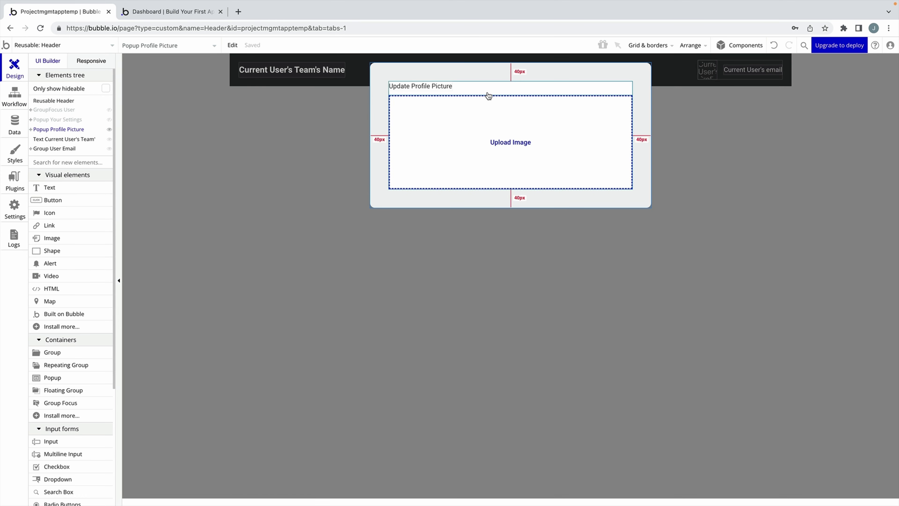
pyautogui.click(480, 113)
pyautogui.moveTo(246, 229); pyautogui.dragTo(226, 138)
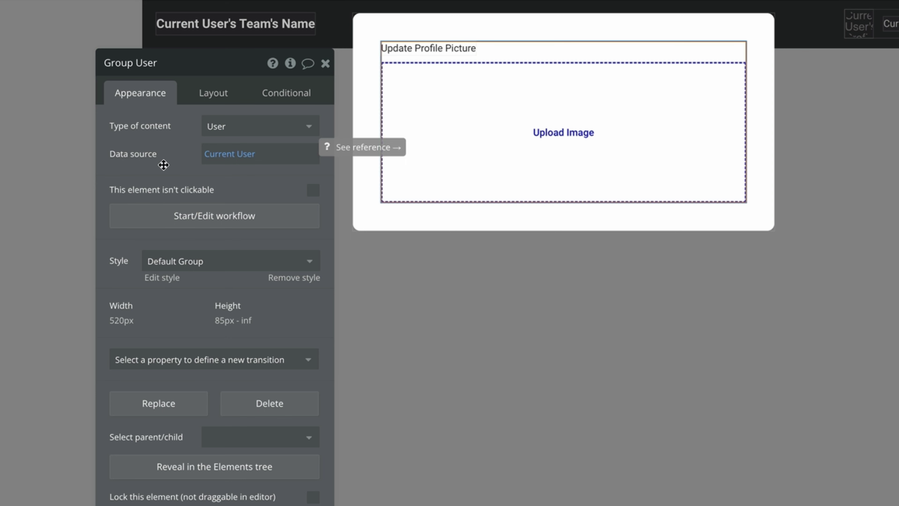
pyautogui.click(404, 131)
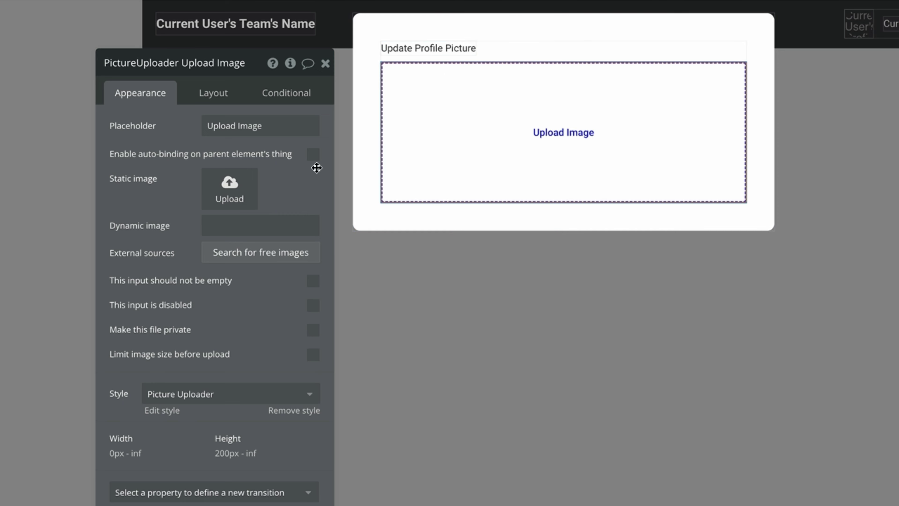
pyautogui.click(312, 154)
pyautogui.click(314, 183)
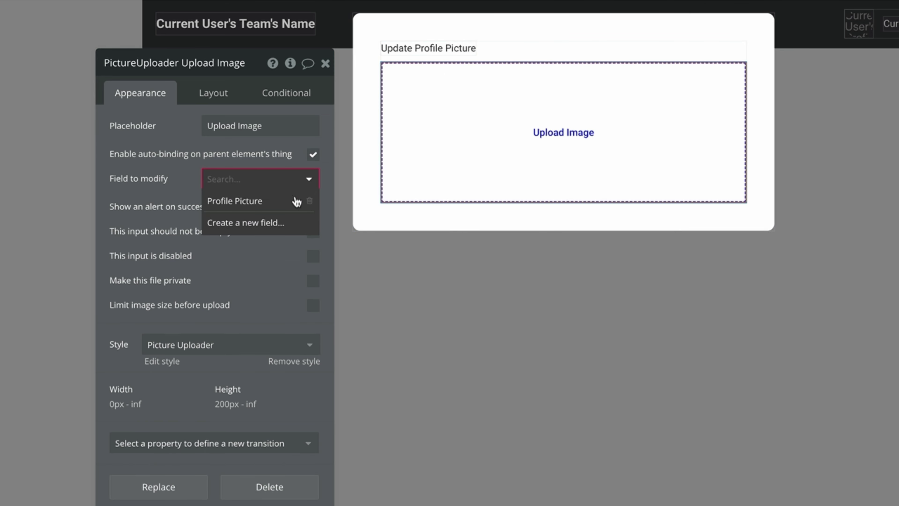
pyautogui.click(280, 202)
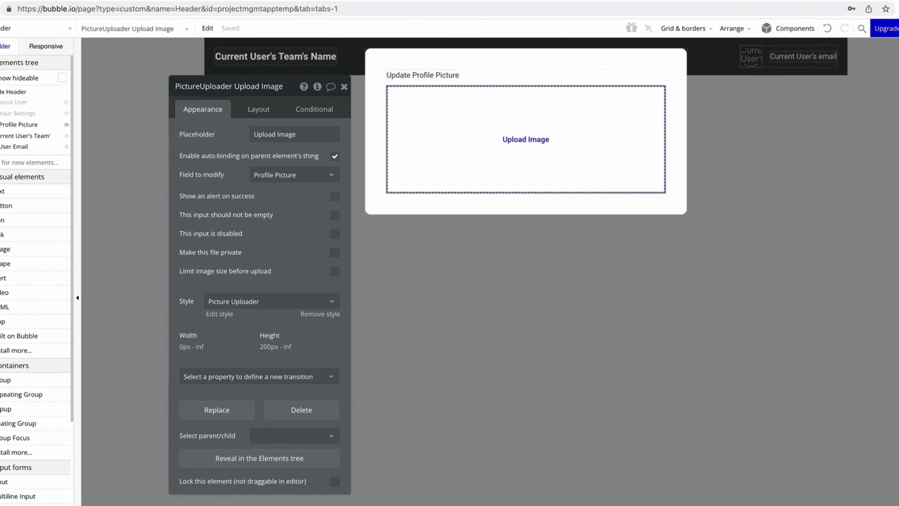
# In the preview, upload 2.jpeg through the avatar's popup, then return to the editor.
pyautogui.click(872, 29)
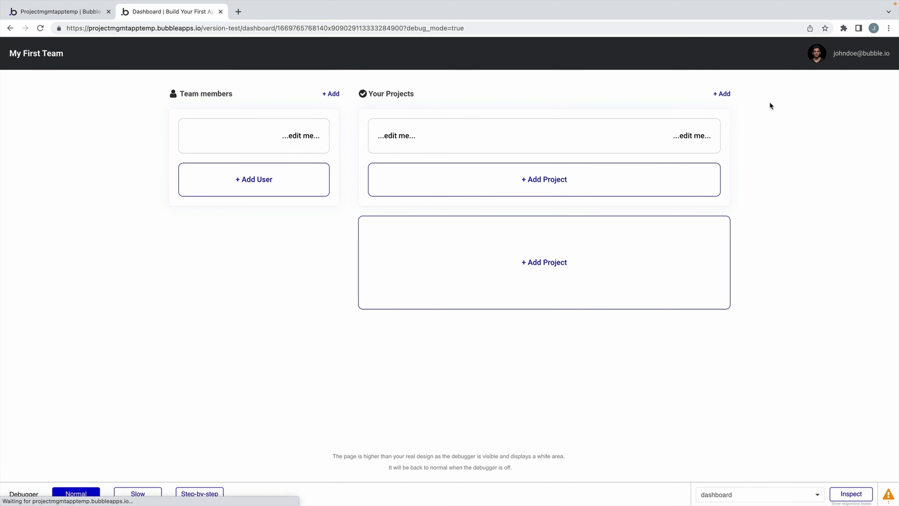
pyautogui.click(816, 54)
pyautogui.click(540, 154)
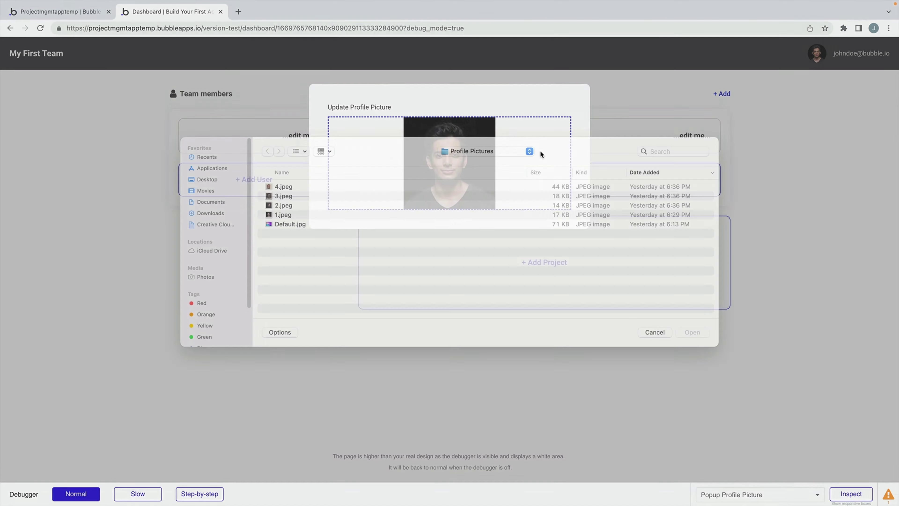
pyautogui.click(325, 217)
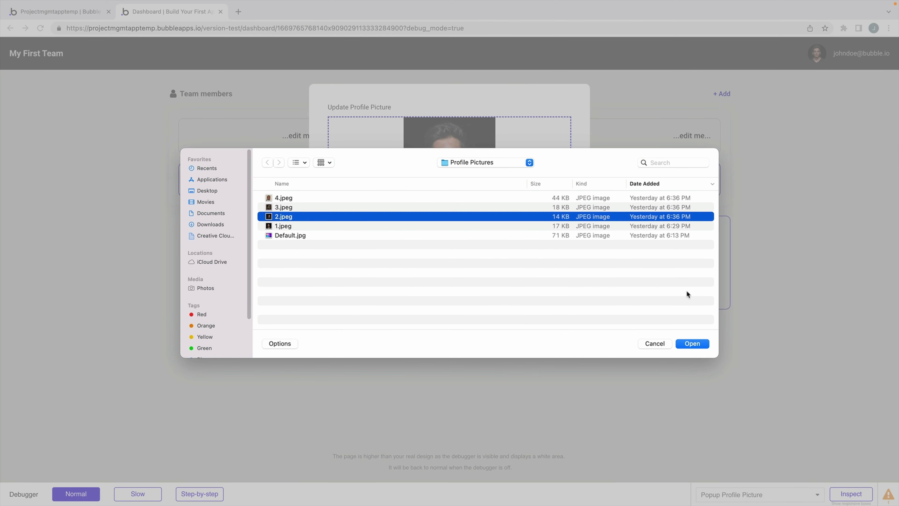
pyautogui.click(692, 343)
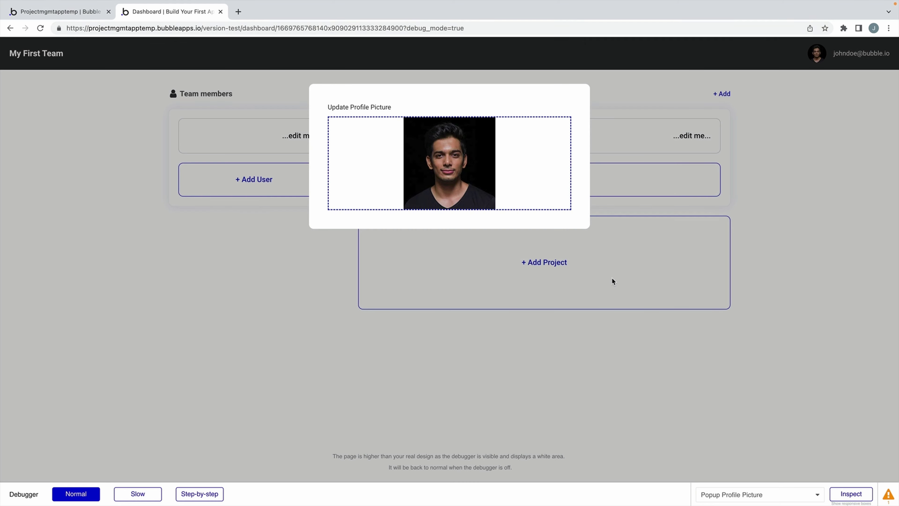
pyautogui.click(804, 268)
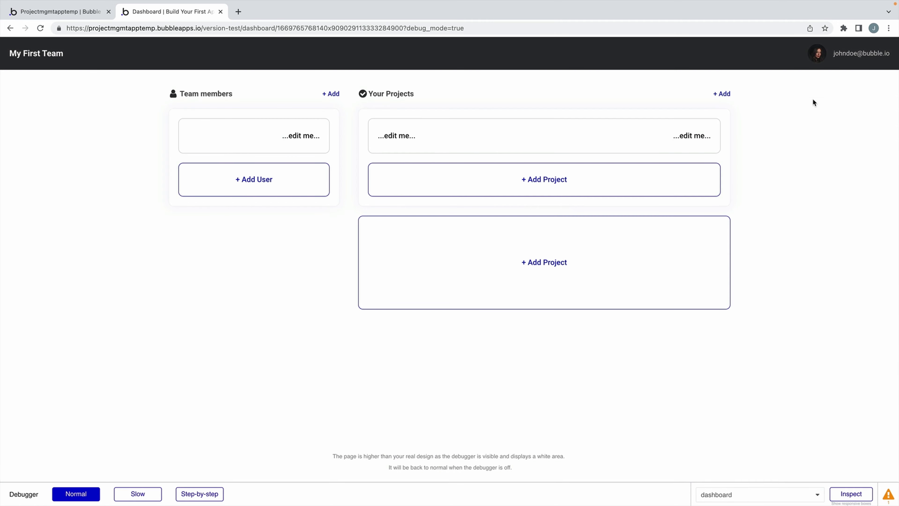
pyautogui.click(60, 11)
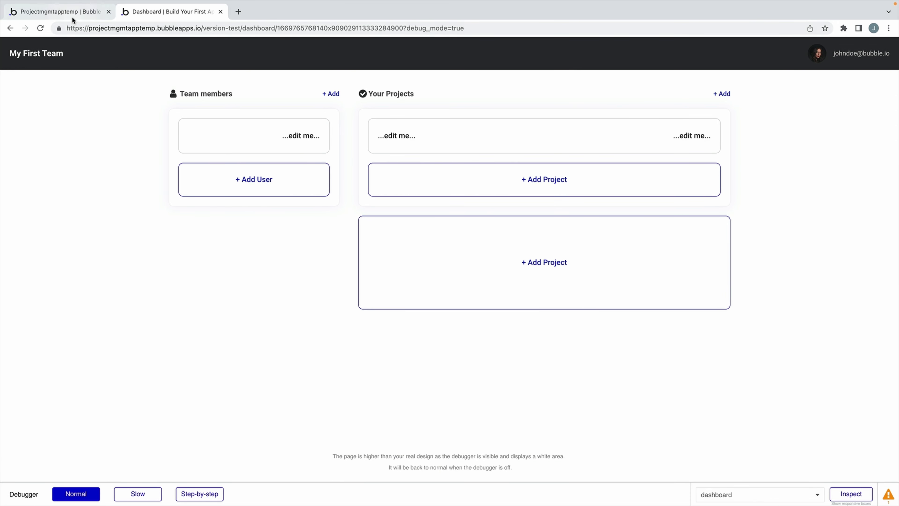
pyautogui.click(351, 98)
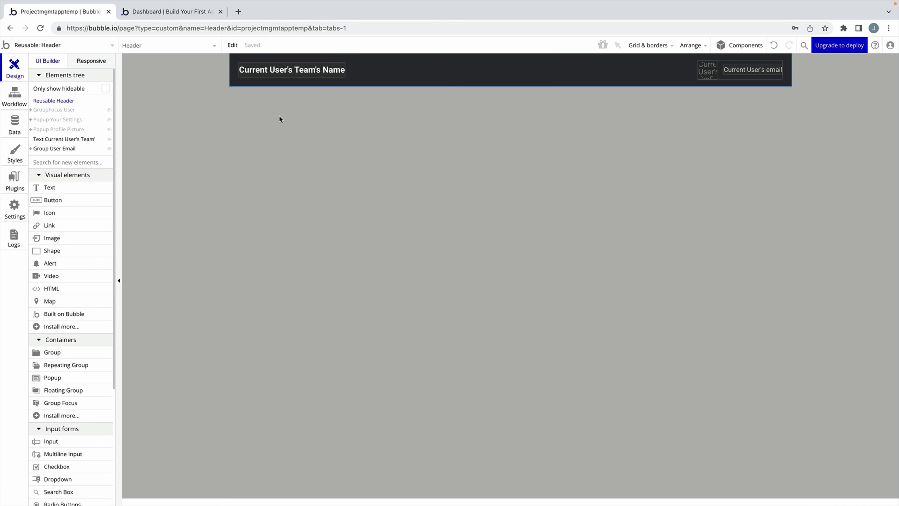
# Add an Update the user's credentials action to the Change Password button's workflow.
pyautogui.click(70, 120)
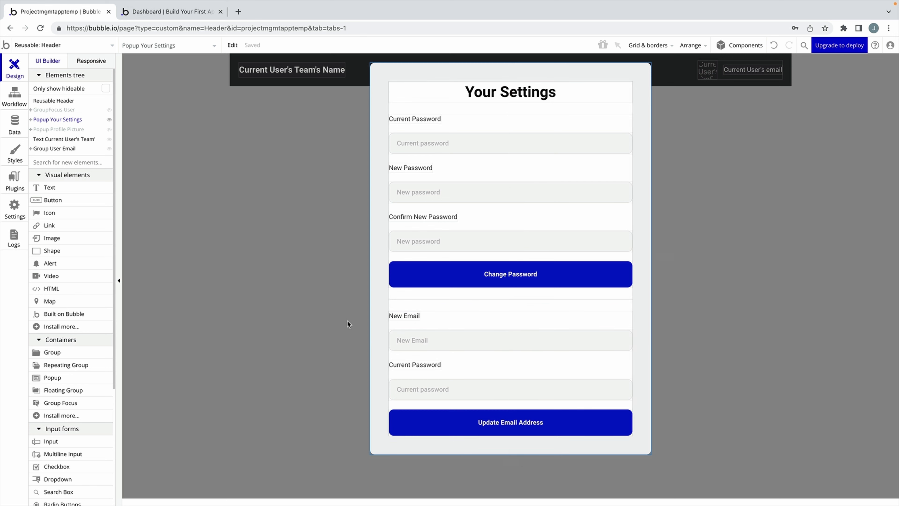
pyautogui.click(414, 281)
pyautogui.doubleClick(414, 280)
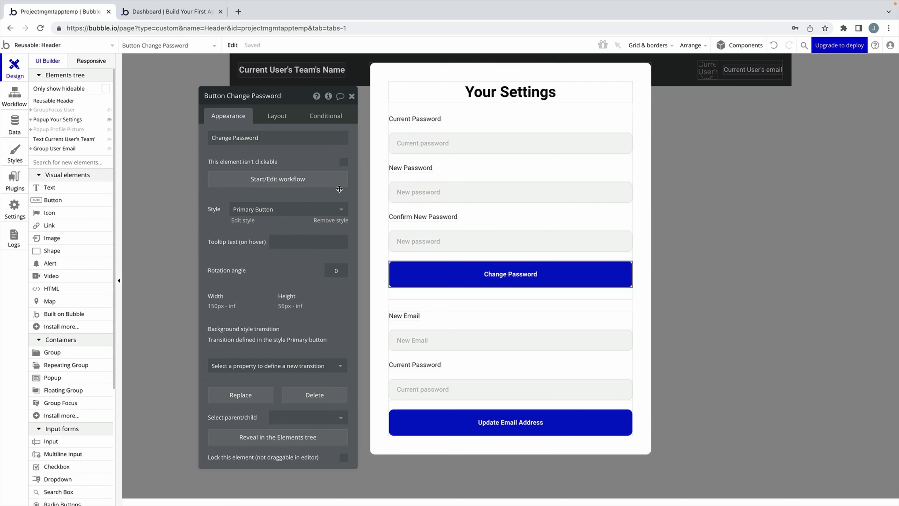
pyautogui.click(336, 182)
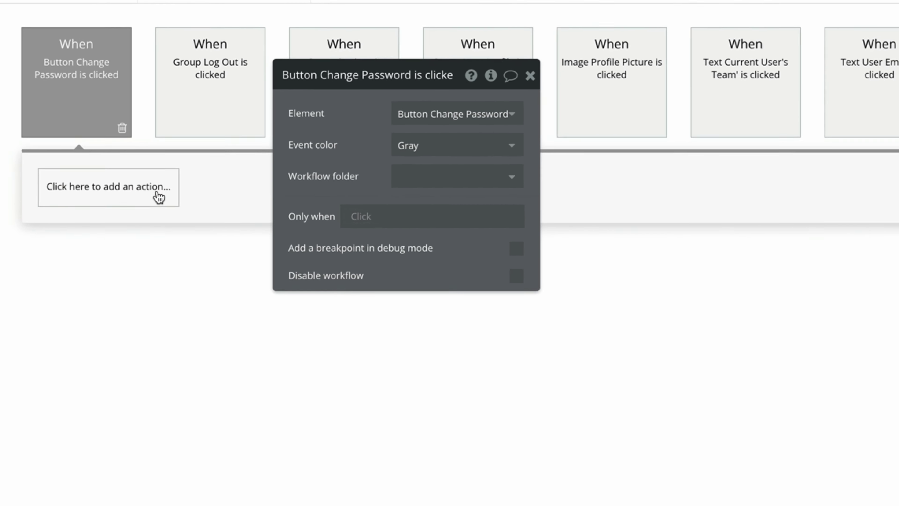
pyautogui.click(129, 168)
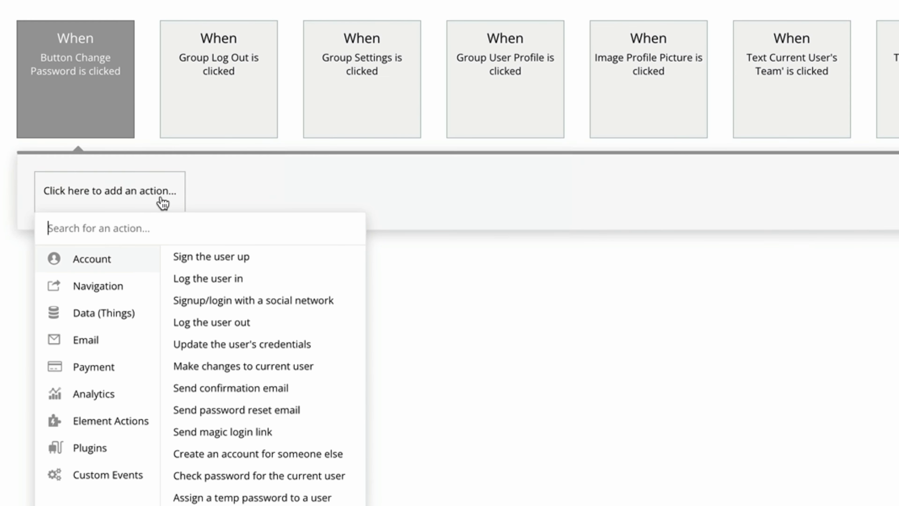
pyautogui.click(322, 348)
pyautogui.moveTo(371, 157); pyautogui.dragTo(321, 226)
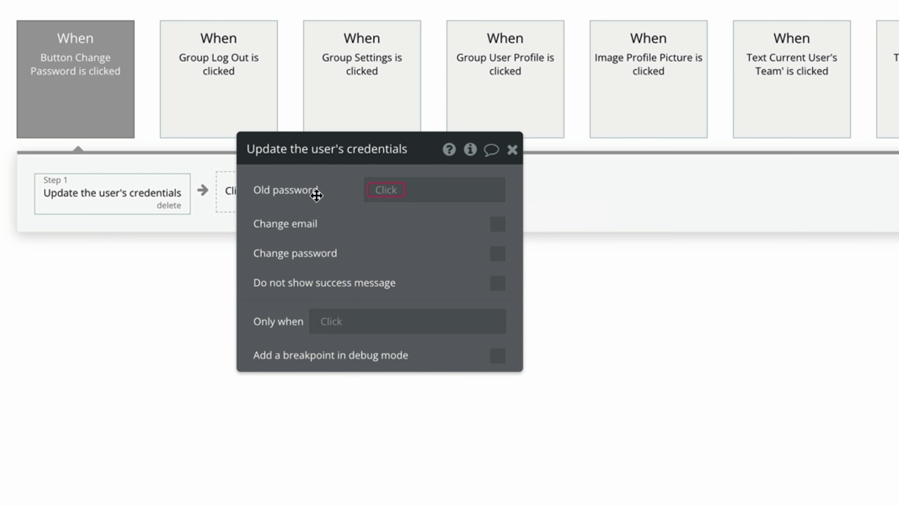
# Set the old password to the current password input's value and enable password change.
pyautogui.click(15, 68)
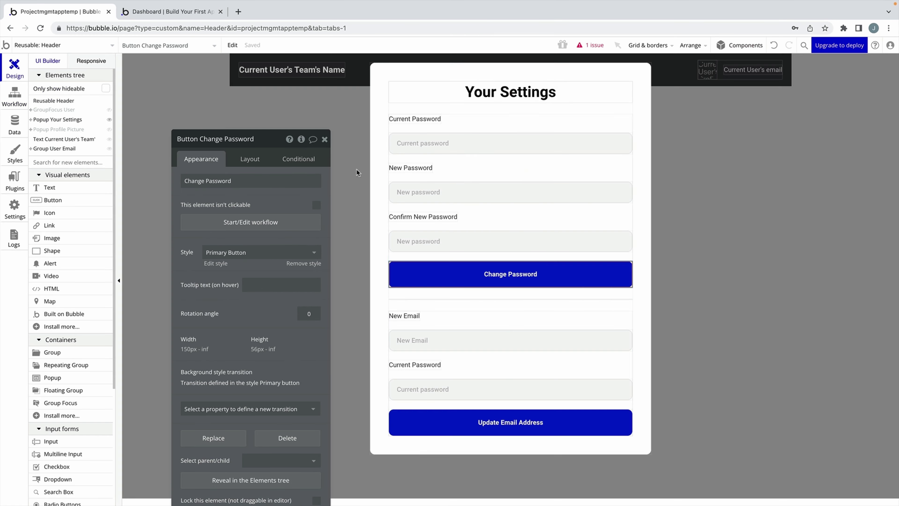
pyautogui.click(437, 146)
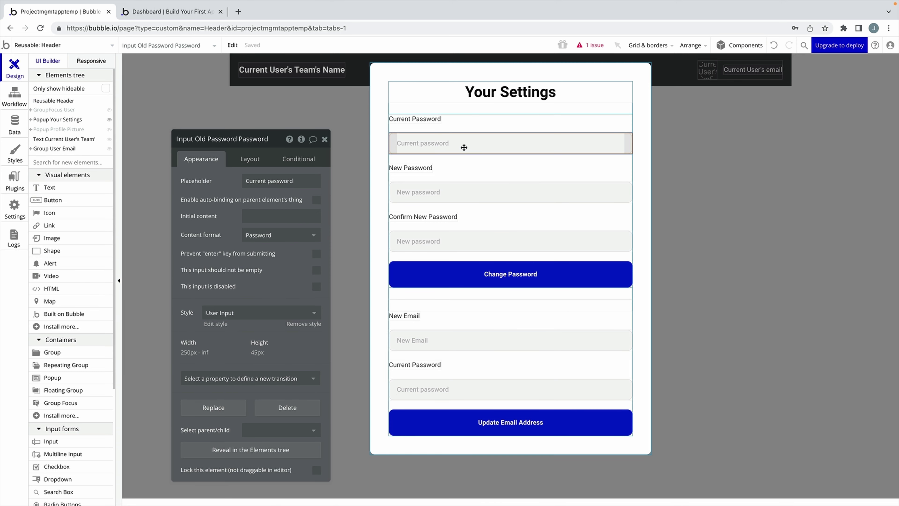
pyautogui.click(17, 96)
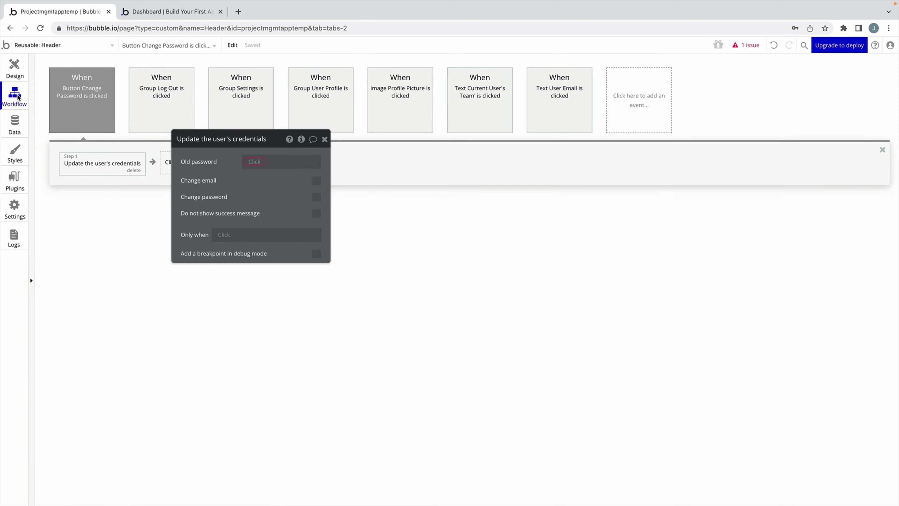
pyautogui.click(251, 164)
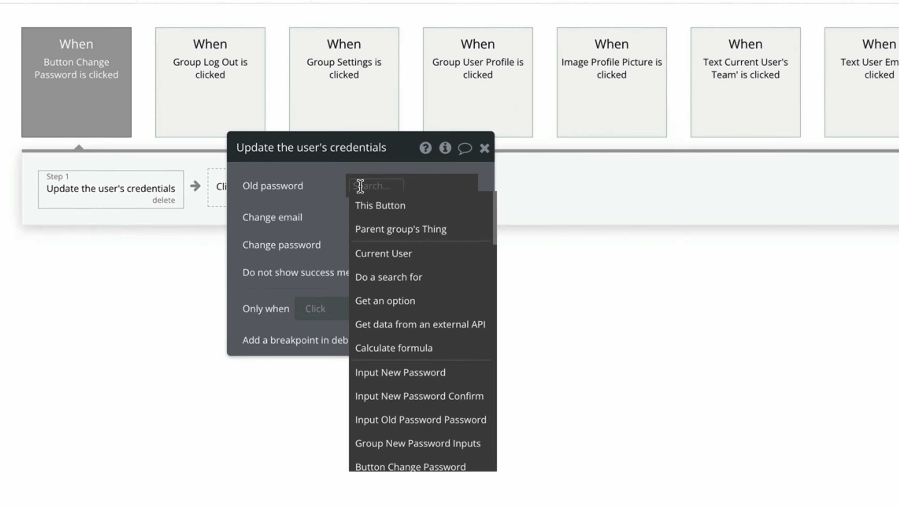
pyautogui.click(447, 420)
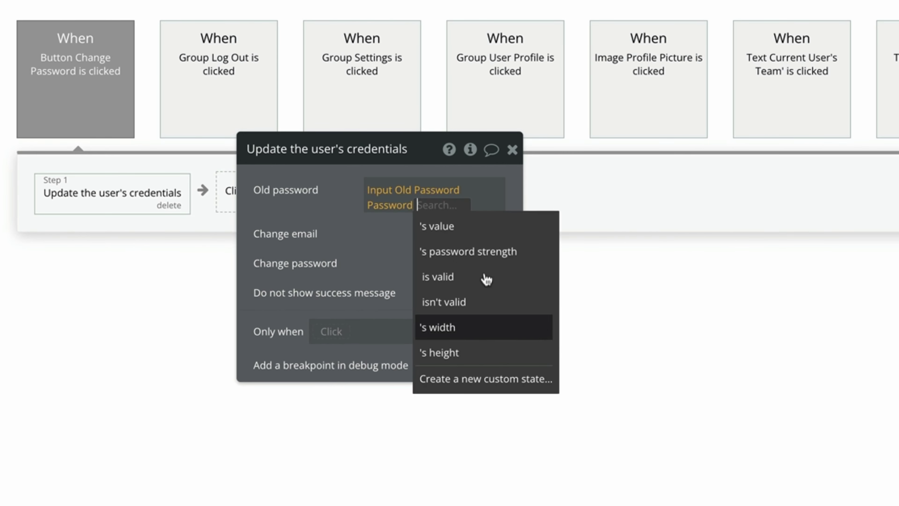
pyautogui.click(405, 197)
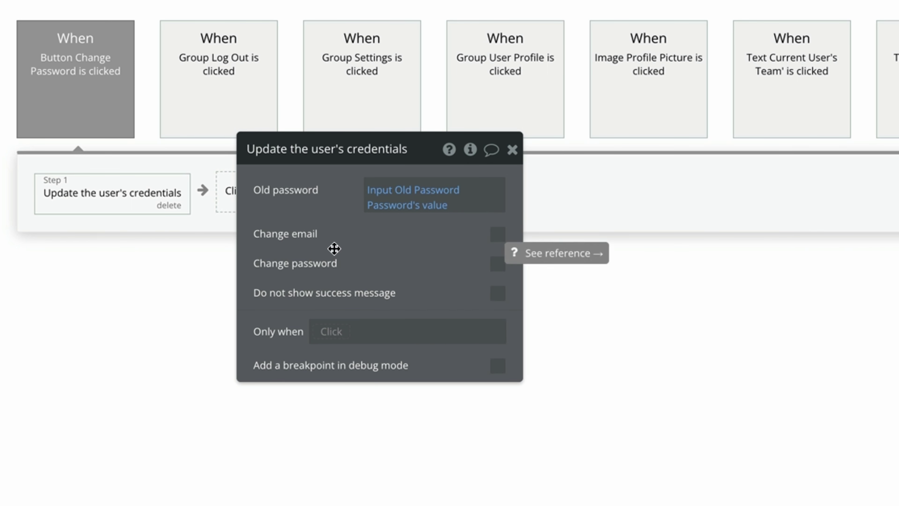
pyautogui.click(497, 264)
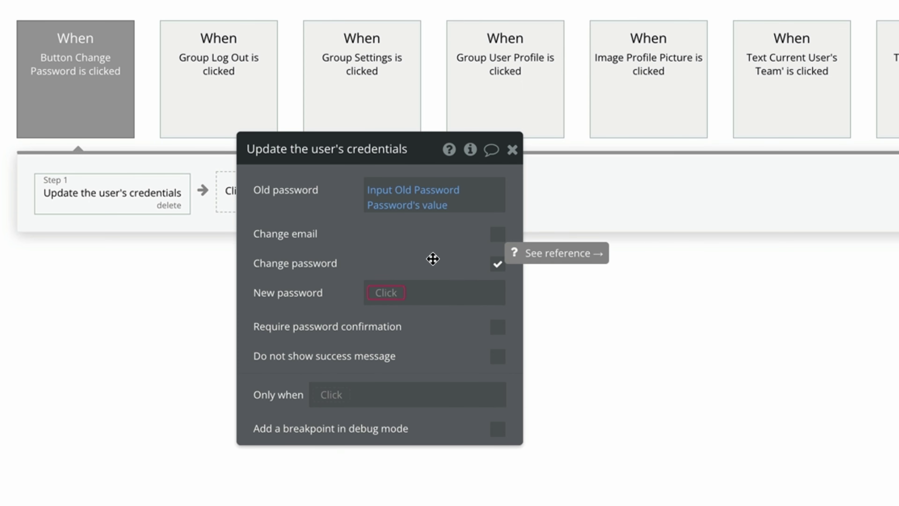
# Set new password from Input New Password and confirmation from Input New Password Confirm's value.
pyautogui.click(375, 292)
pyautogui.click(414, 490)
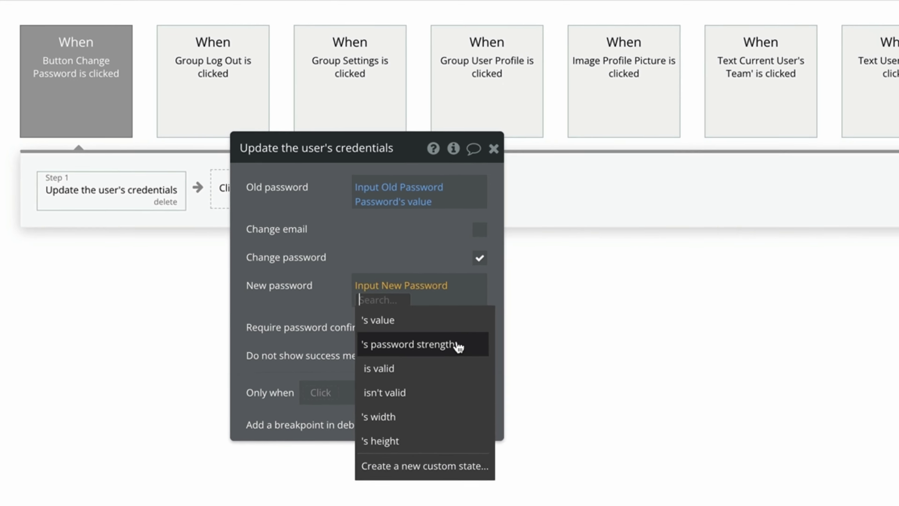
pyautogui.click(457, 346)
pyautogui.click(14, 68)
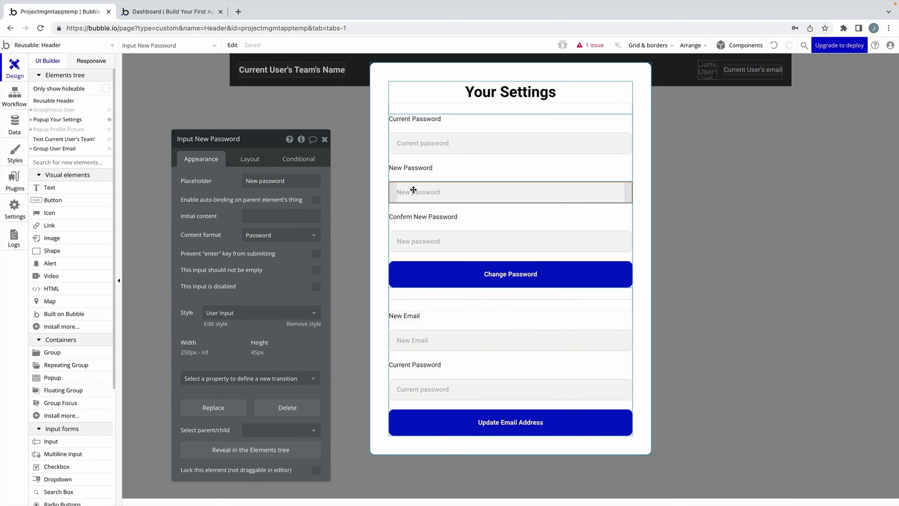
pyautogui.click(420, 234)
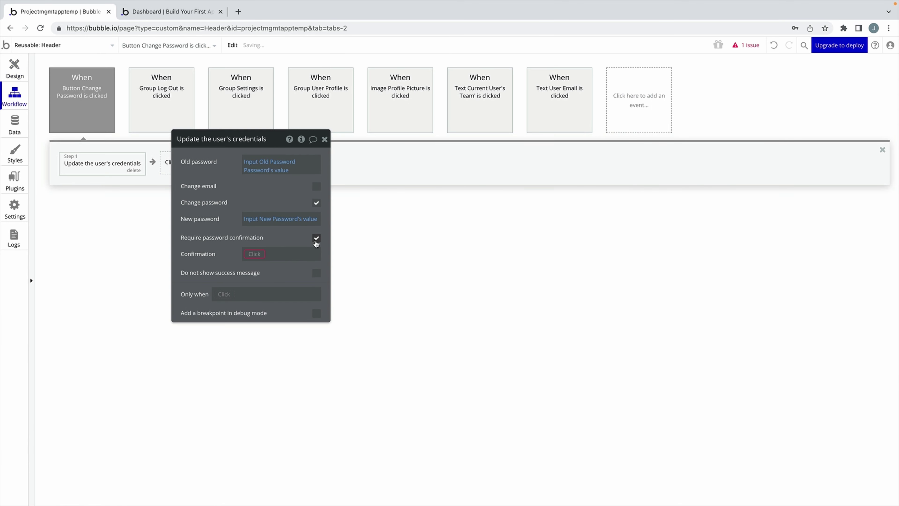
pyautogui.click(262, 258)
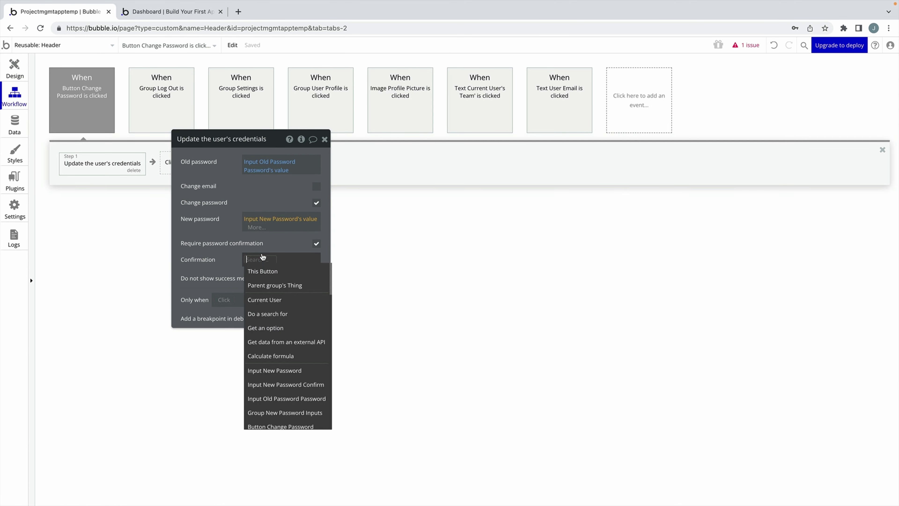
pyautogui.click(286, 384)
pyautogui.click(285, 307)
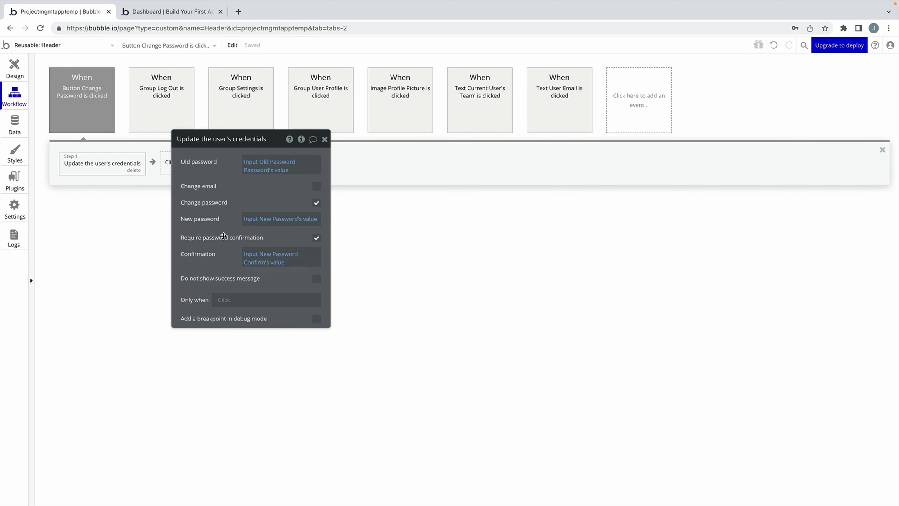
pyautogui.click(325, 139)
pyautogui.click(14, 68)
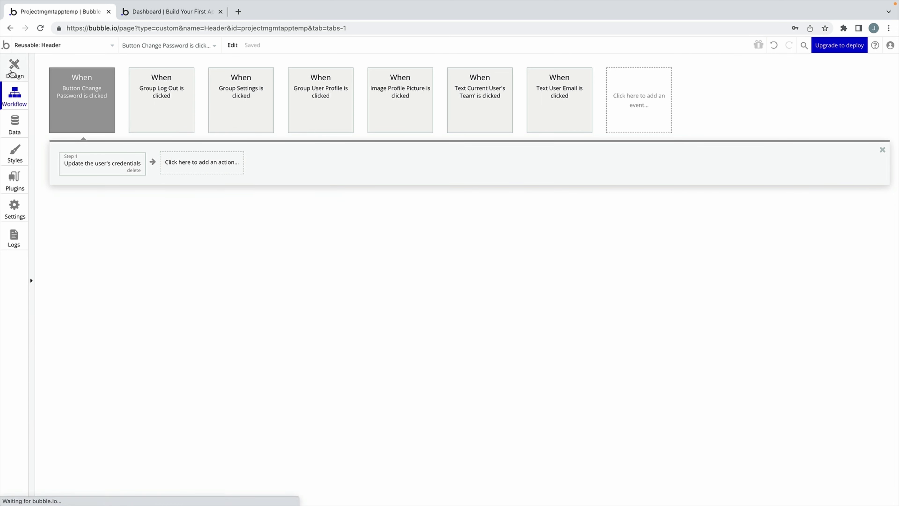
# Make Update Email Address update credentials using Input Old Password Email and Input New Email values.
pyautogui.click(490, 429)
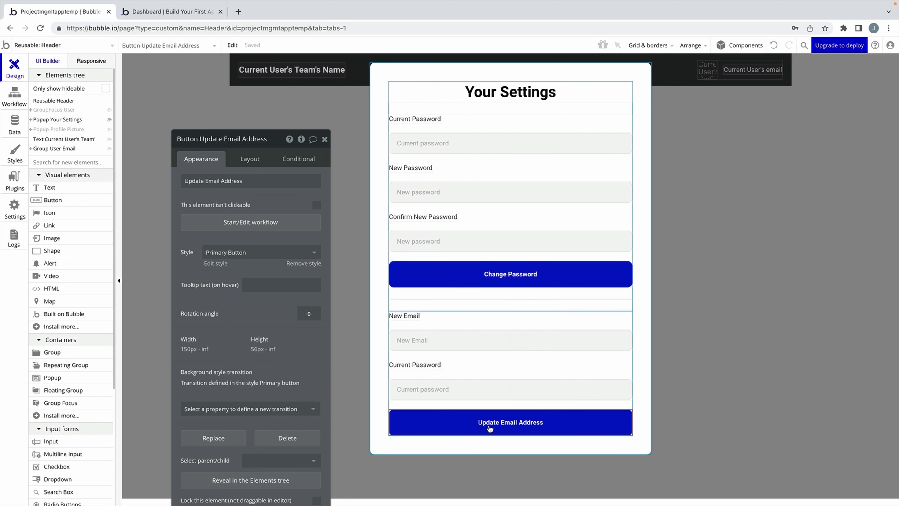
pyautogui.click(291, 225)
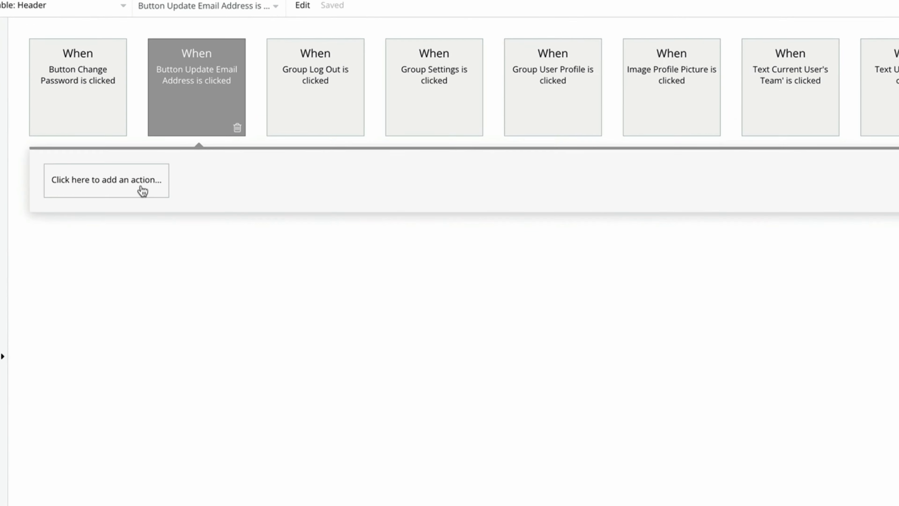
pyautogui.click(143, 192)
pyautogui.click(332, 342)
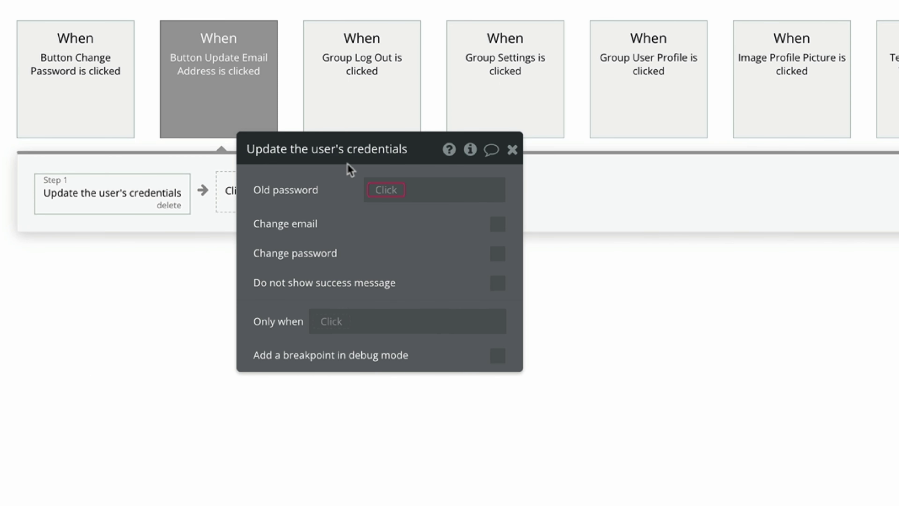
pyautogui.click(385, 190)
pyautogui.click(419, 412)
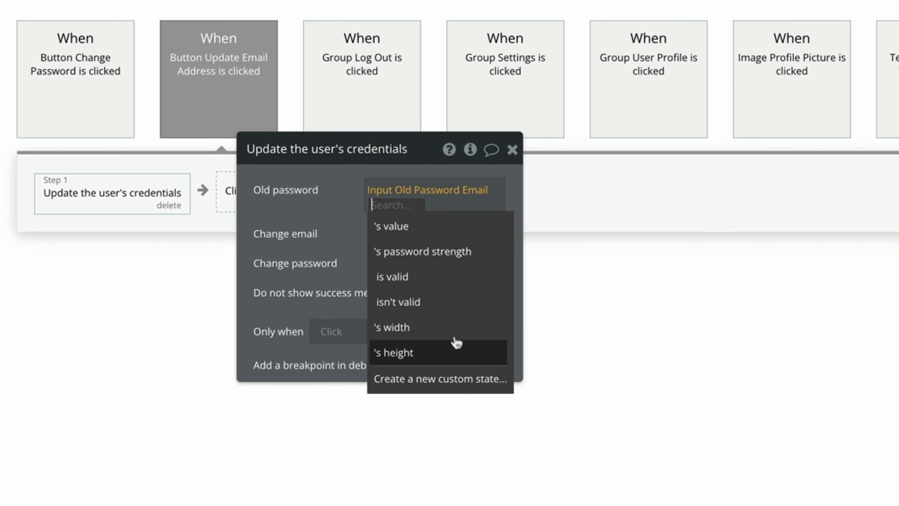
pyautogui.click(393, 227)
pyautogui.click(496, 235)
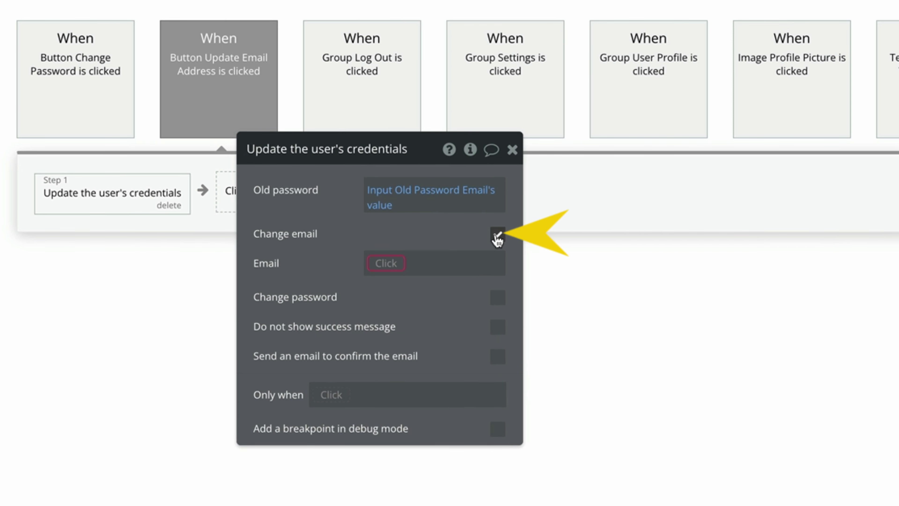
pyautogui.click(386, 263)
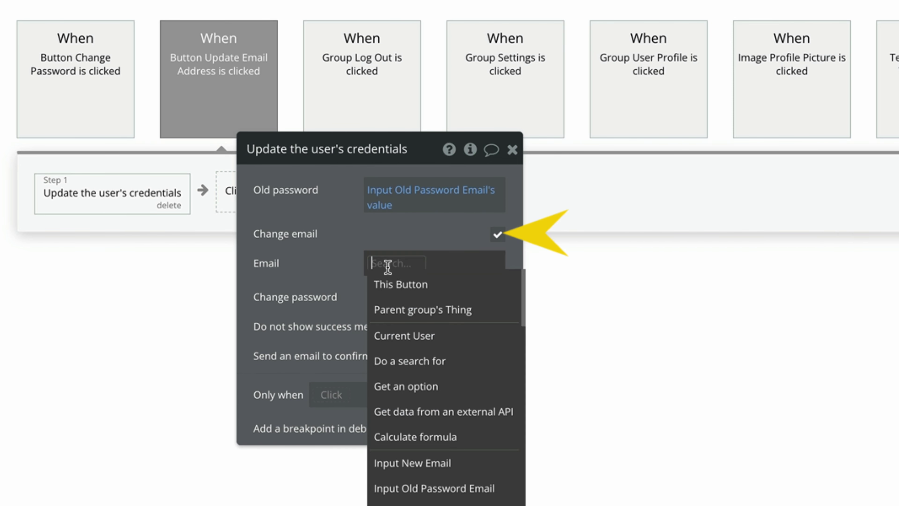
pyautogui.click(438, 464)
pyautogui.click(393, 297)
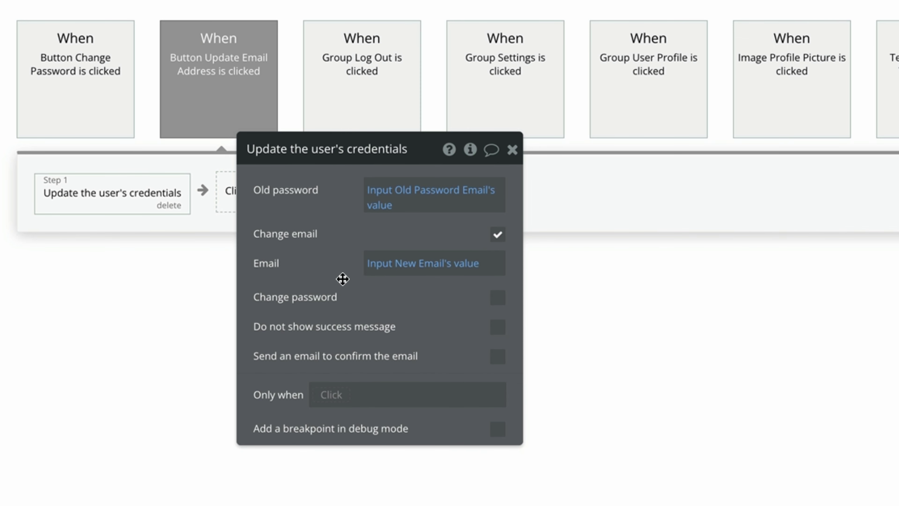
pyautogui.click(512, 149)
# Add a Hide Popup Your Settings step and paste a copy into the Change Password workflow.
pyautogui.click(352, 194)
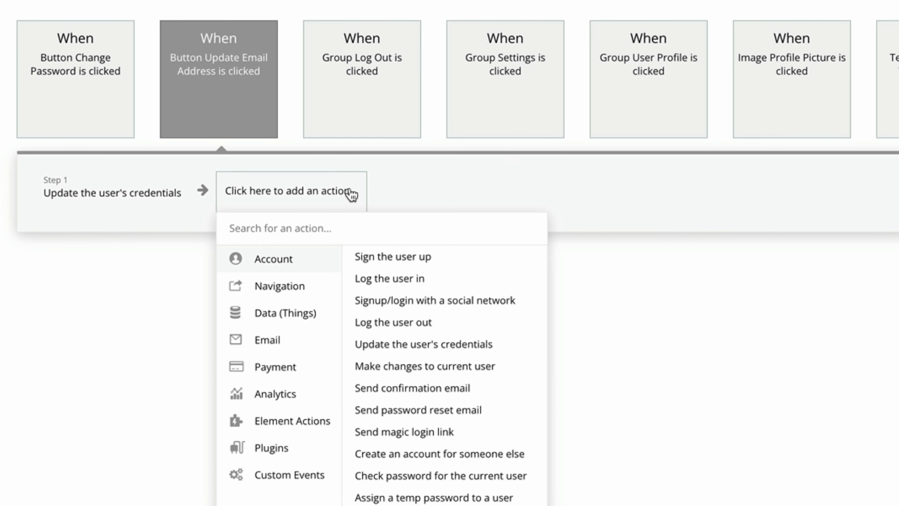
pyautogui.write('hide')
pyautogui.click(336, 258)
pyautogui.click(480, 264)
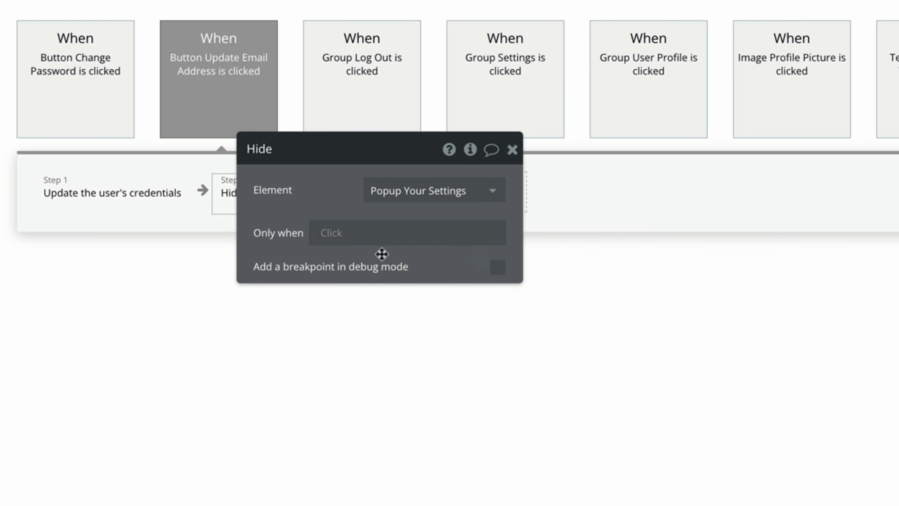
pyautogui.rightClick(284, 197)
pyautogui.click(345, 312)
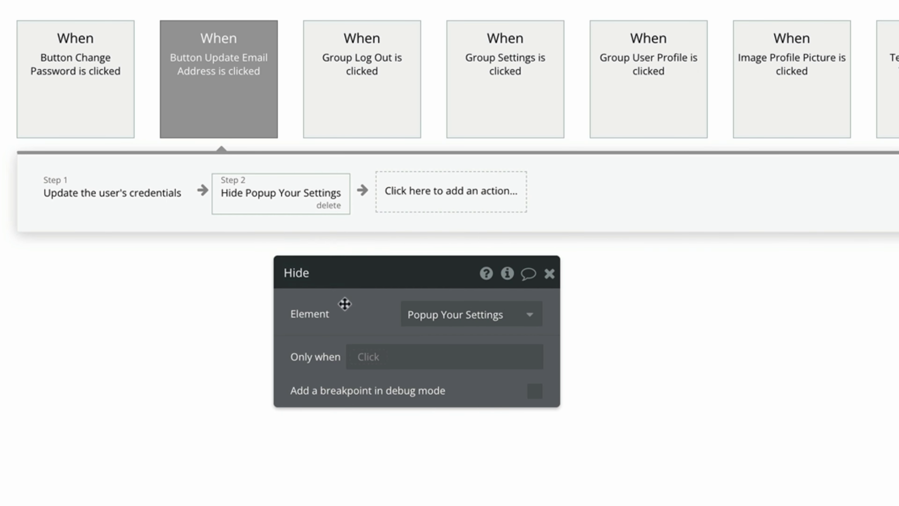
pyautogui.click(106, 92)
pyautogui.rightClick(299, 193)
pyautogui.click(313, 200)
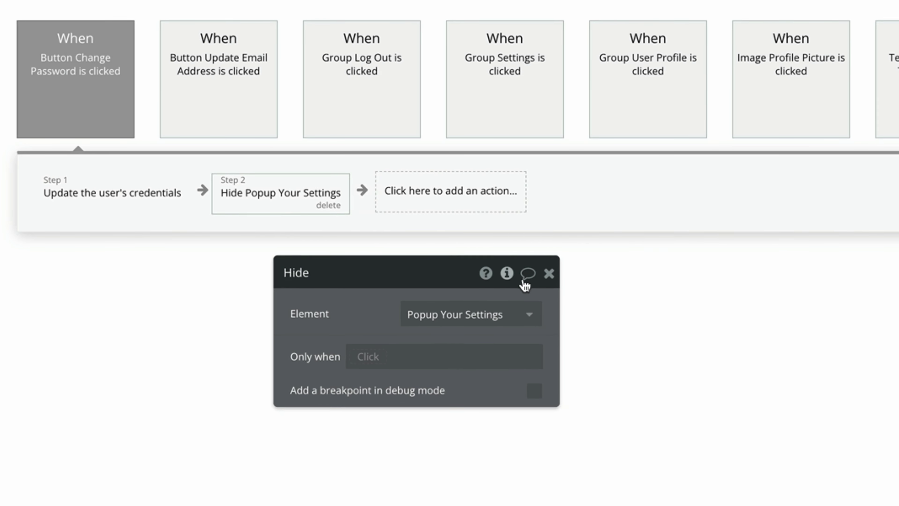
pyautogui.click(549, 273)
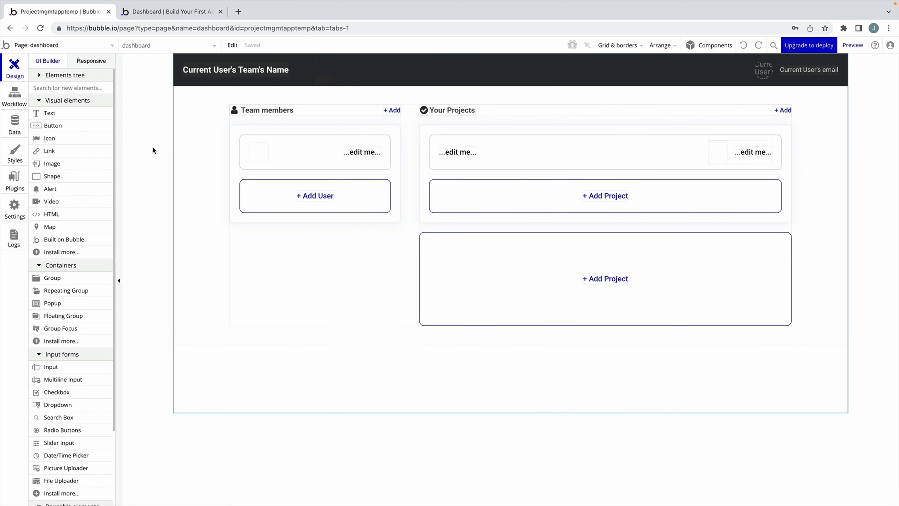
# Add a text field called Name to the Project data type.
pyautogui.click(18, 129)
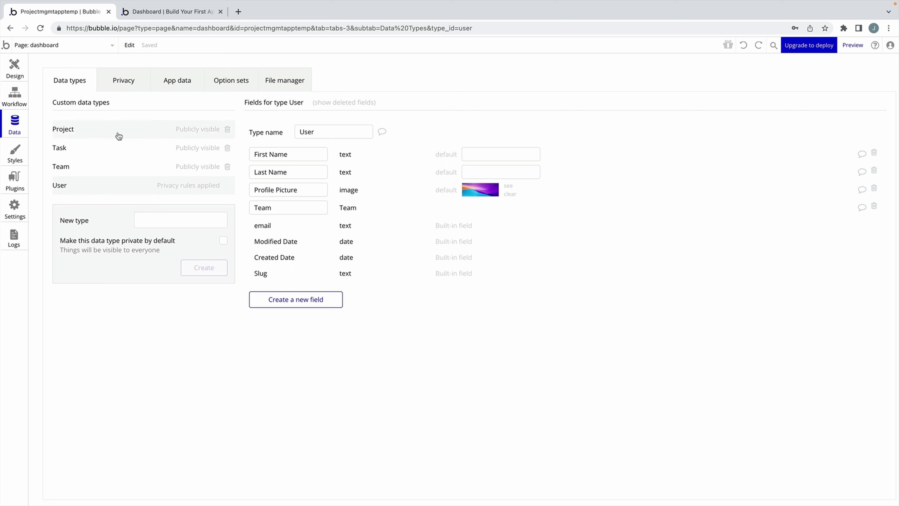
pyautogui.click(128, 135)
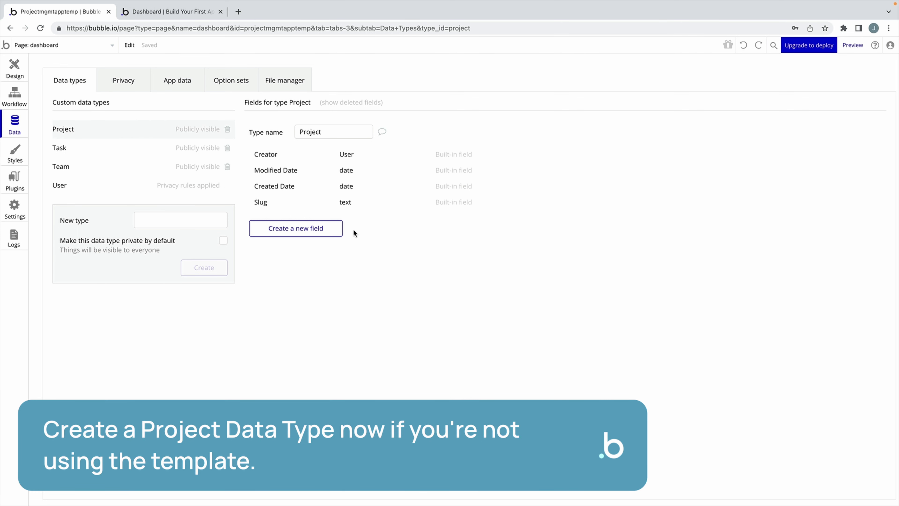
pyautogui.click(335, 227)
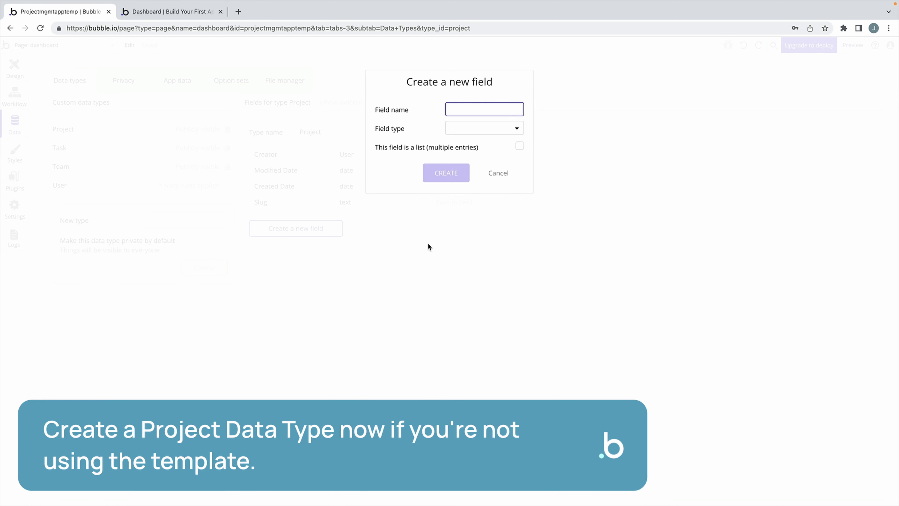
pyautogui.write('Name')
pyautogui.click(483, 132)
pyautogui.click(487, 146)
pyautogui.click(446, 172)
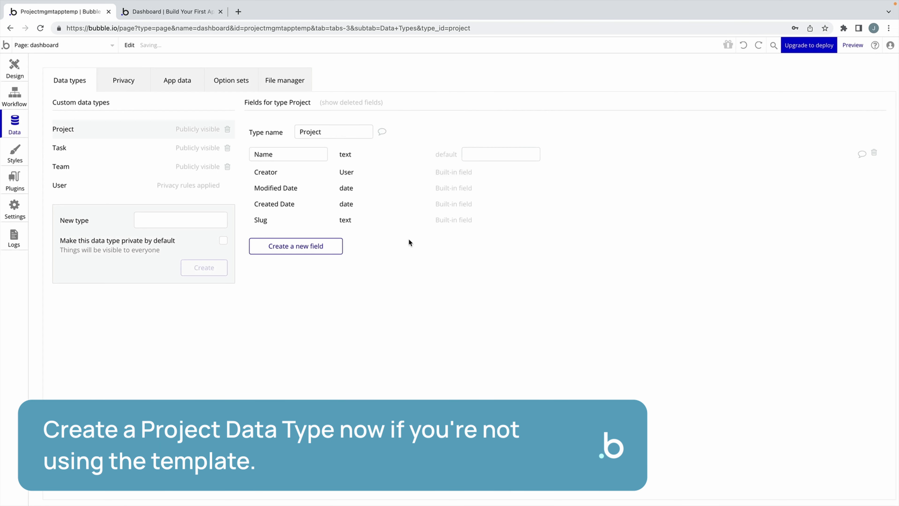
# Add a Team field of type Team to Project.
pyautogui.click(340, 245)
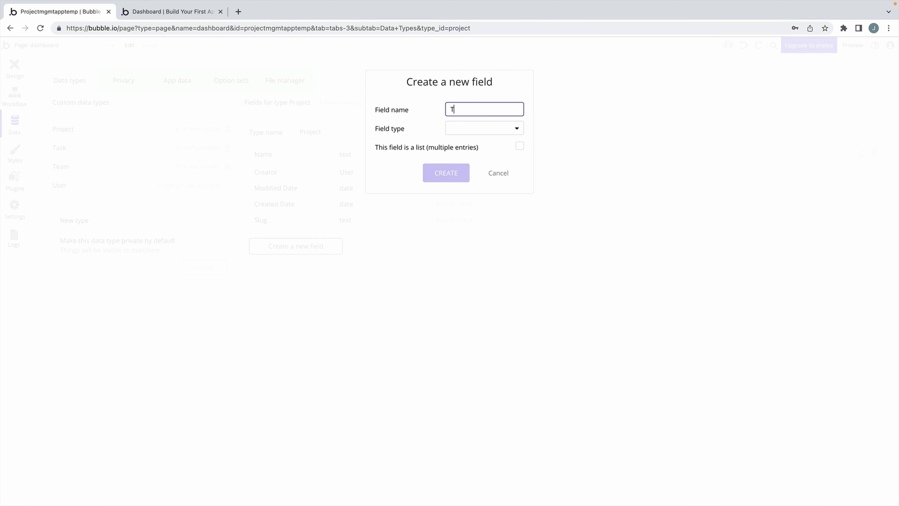
pyautogui.write('Team')
pyautogui.click(484, 131)
pyautogui.scroll(-2, 483, 233)
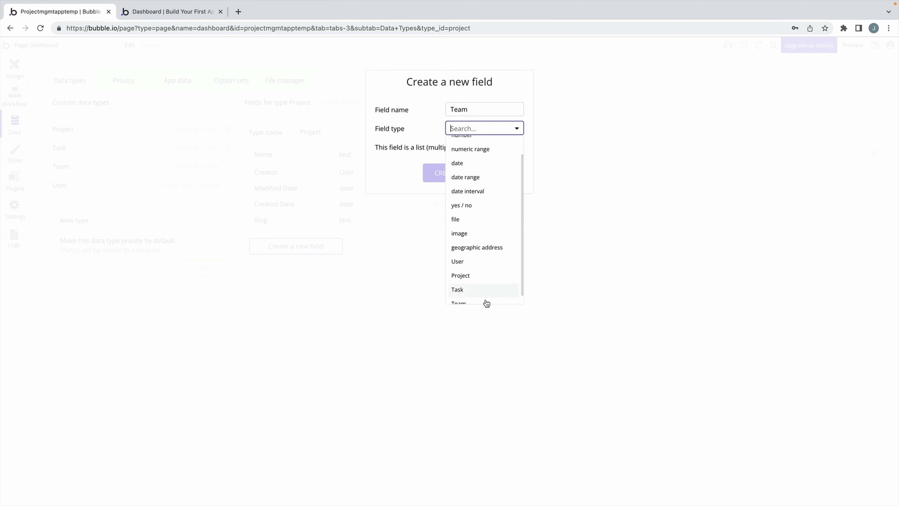
pyautogui.click(487, 299)
pyautogui.click(460, 177)
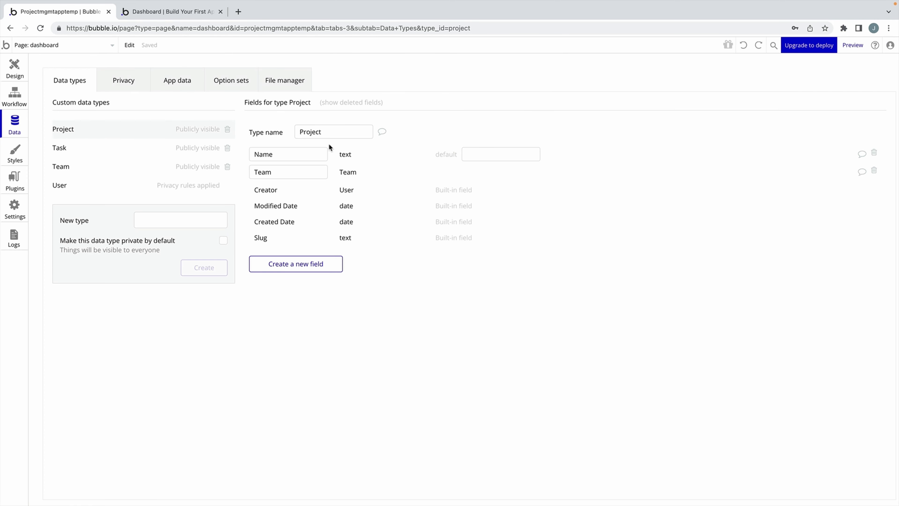
pyautogui.click(14, 66)
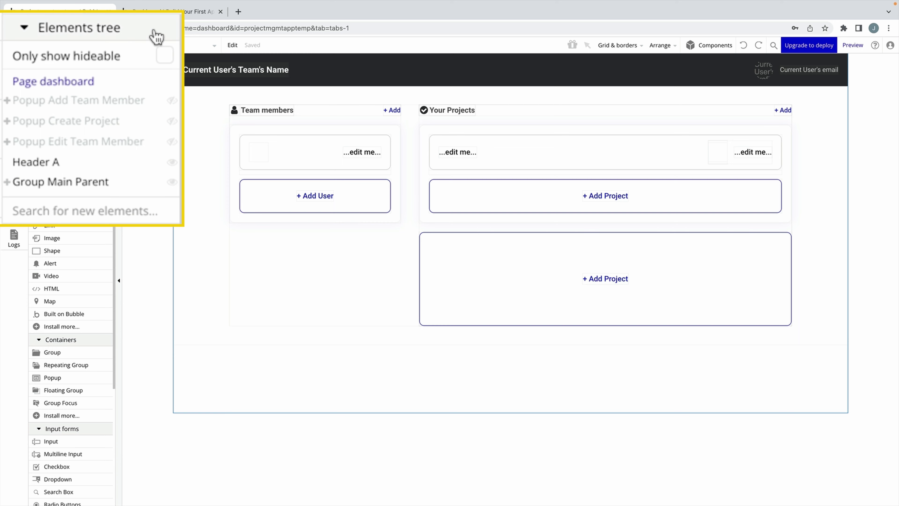
# Open the workflow of the Create Project button in the Create Project popup.
pyautogui.click(101, 124)
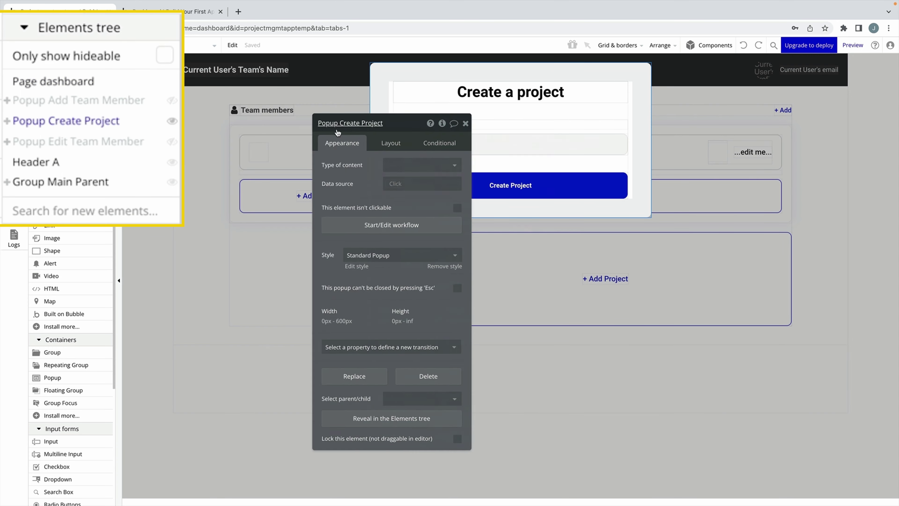
pyautogui.moveTo(337, 133); pyautogui.dragTo(216, 114)
pyautogui.click(436, 142)
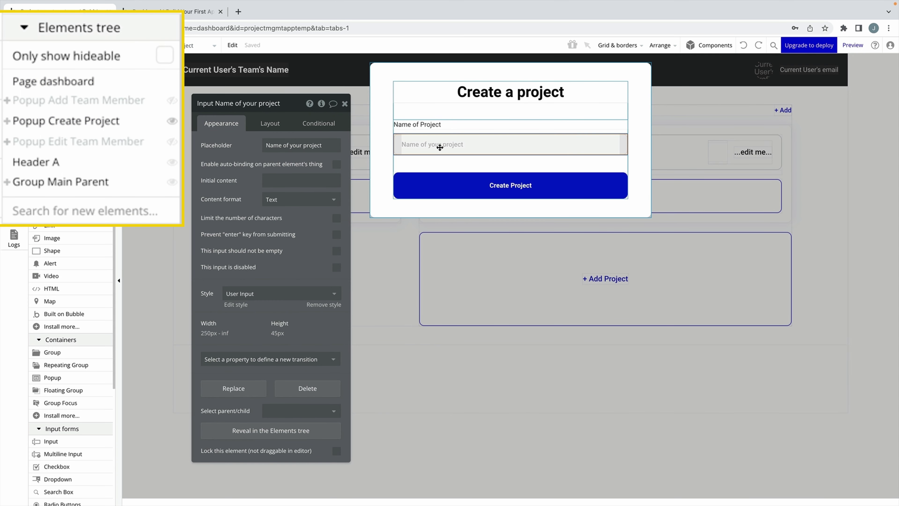
pyautogui.click(463, 188)
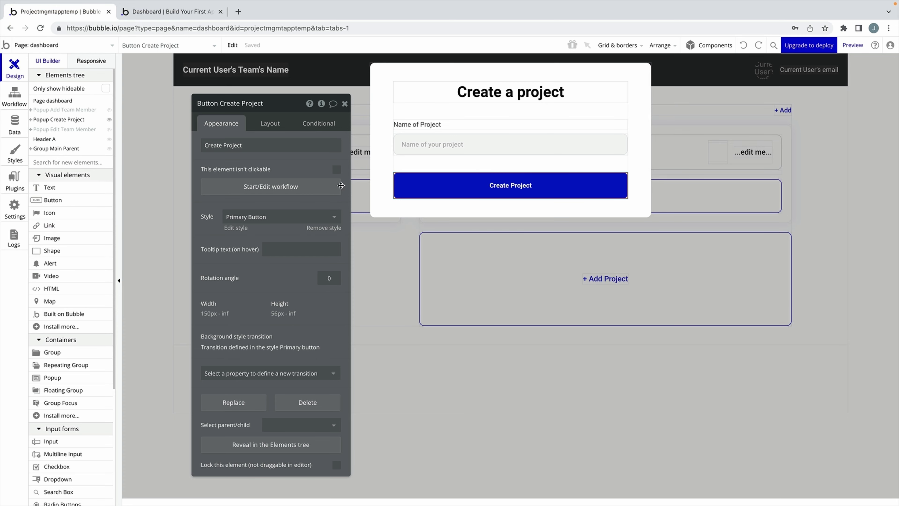
pyautogui.click(311, 187)
# Add a 'Create a new Project' action with Name and Team fields.
pyautogui.click(97, 167)
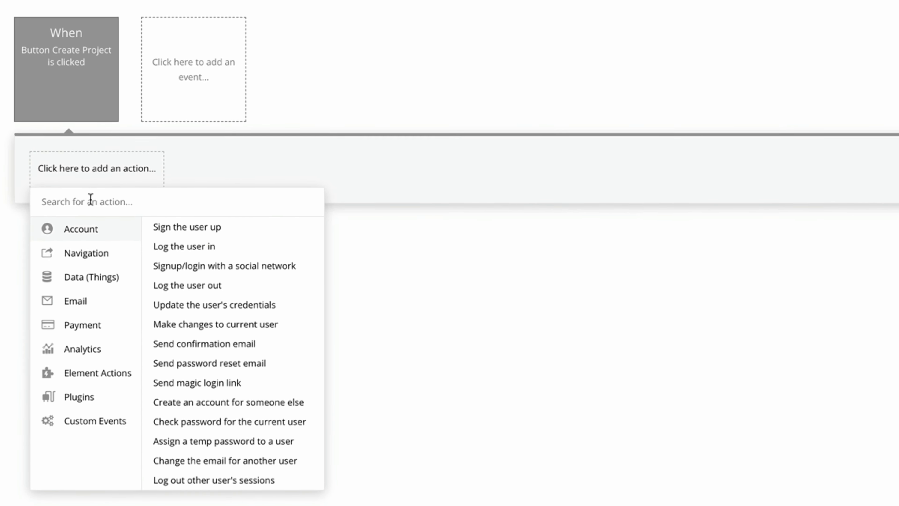
pyautogui.click(110, 250)
pyautogui.click(250, 210)
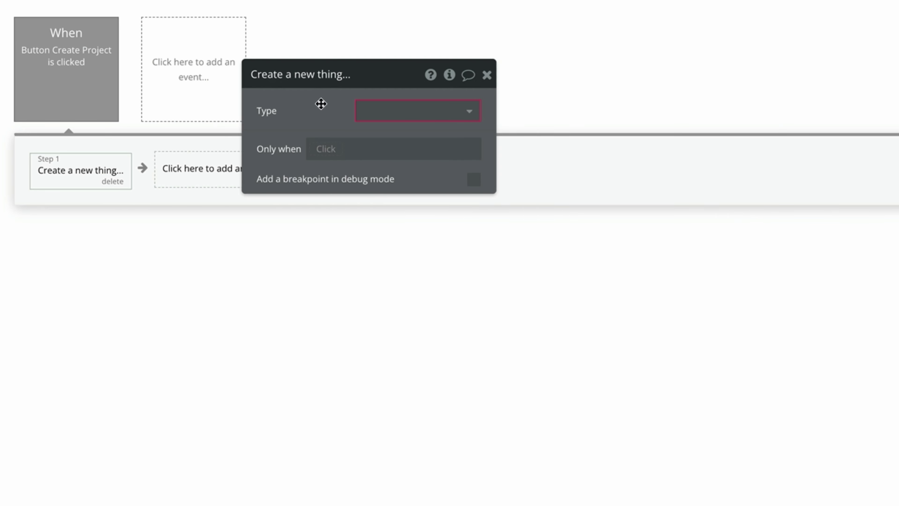
pyautogui.moveTo(320, 104); pyautogui.dragTo(251, 170)
pyautogui.click(334, 176)
pyautogui.click(376, 197)
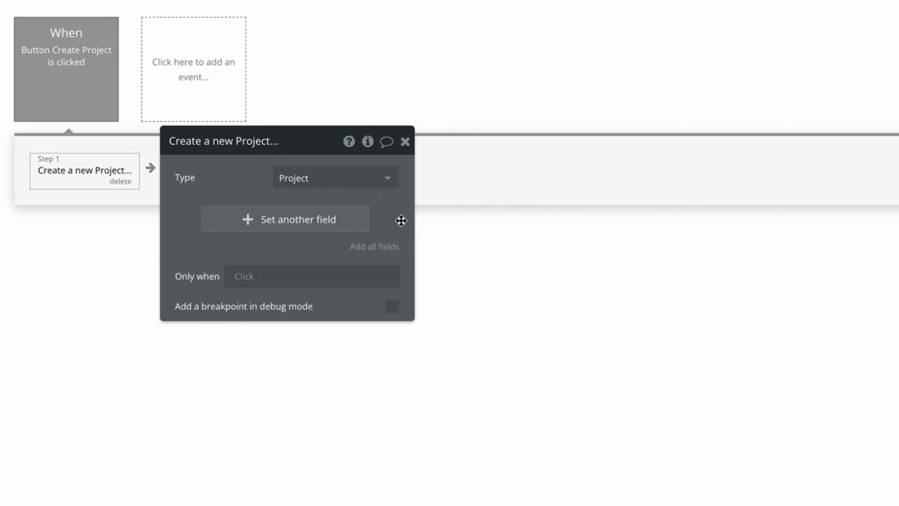
pyautogui.click(391, 248)
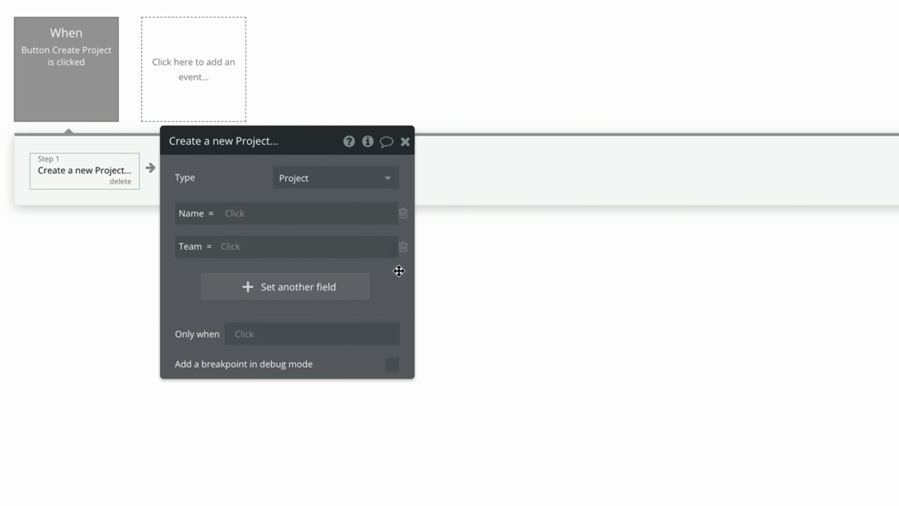
# Set Name to the project-name input's value and Team to Current Page Team.
pyautogui.click(240, 215)
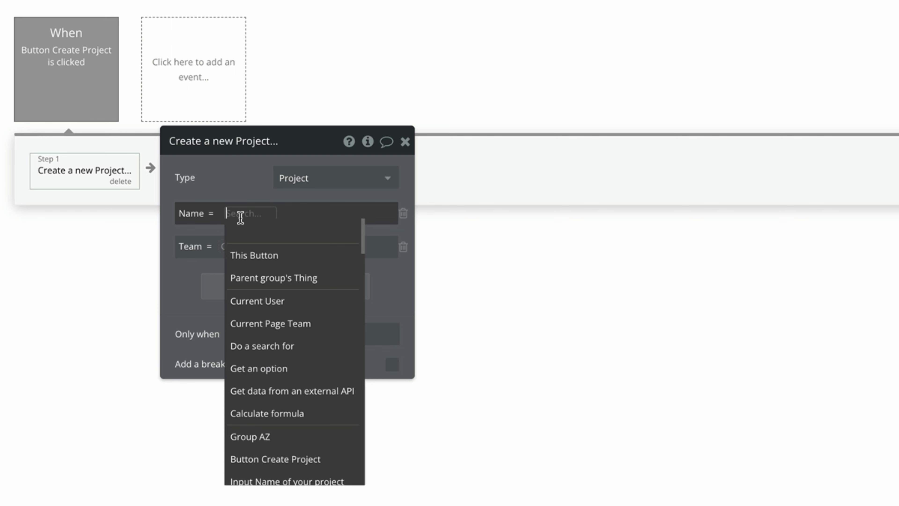
pyautogui.scroll(-1, 353, 474)
pyautogui.click(350, 450)
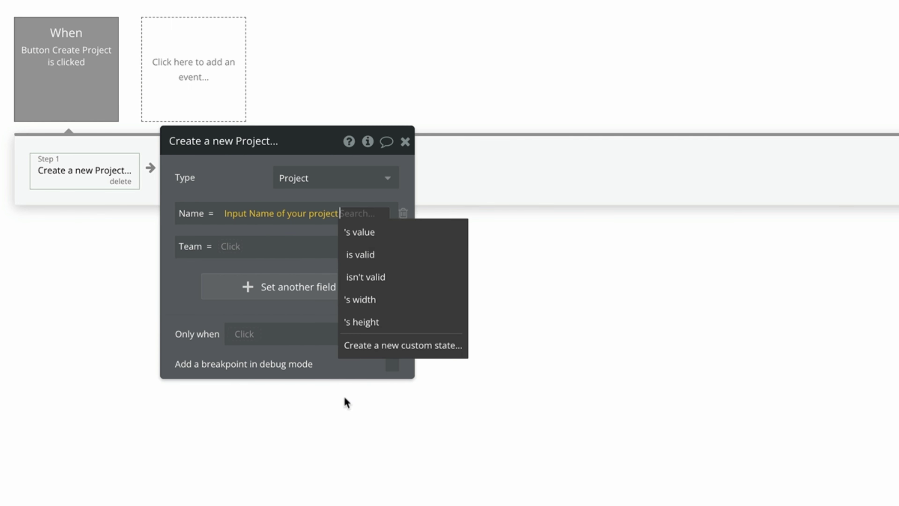
pyautogui.click(407, 245)
pyautogui.click(245, 181)
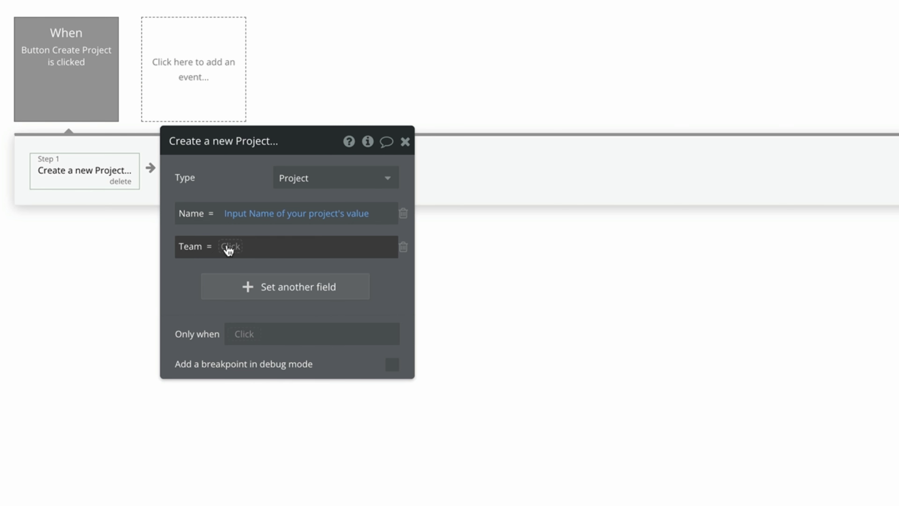
pyautogui.click(229, 250)
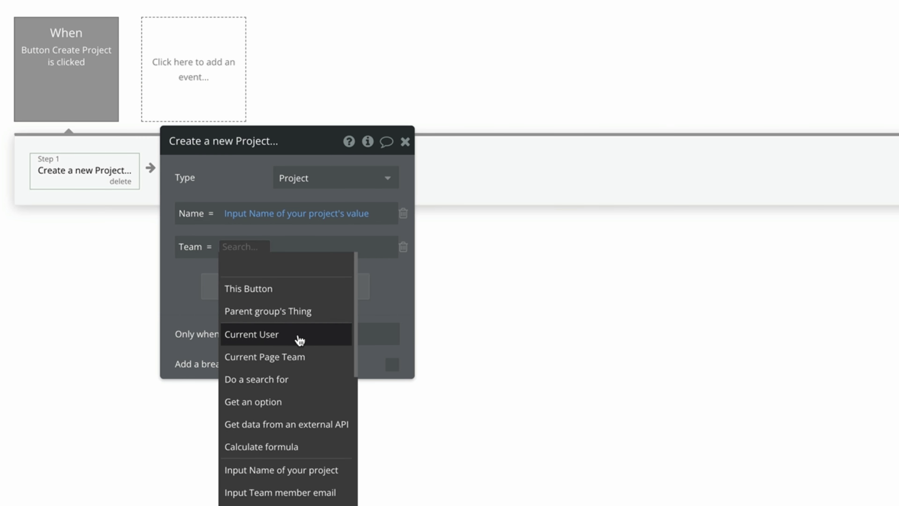
pyautogui.moveTo(300, 340)
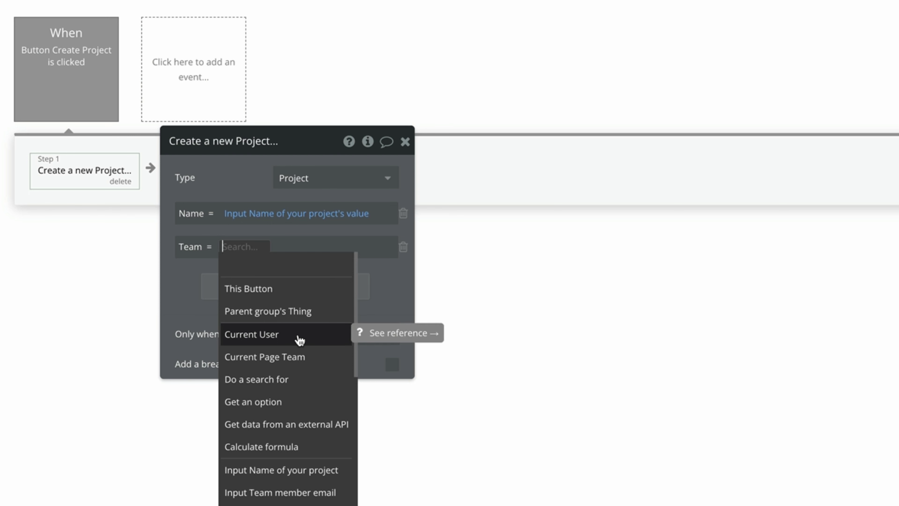
pyautogui.click(321, 361)
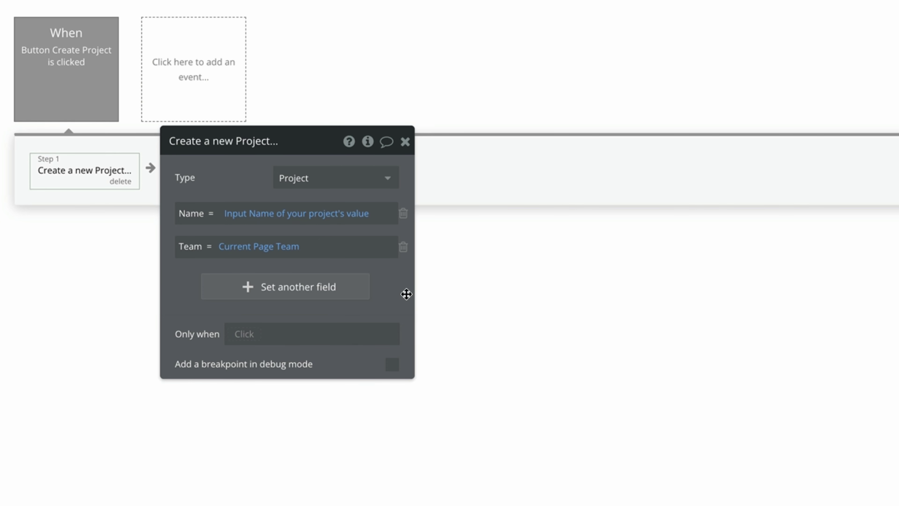
# Add 'Reset relevant inputs' and 'Hide Popup Create Project' actions to the workflow.
pyautogui.moveTo(406, 293); pyautogui.dragTo(534, 295)
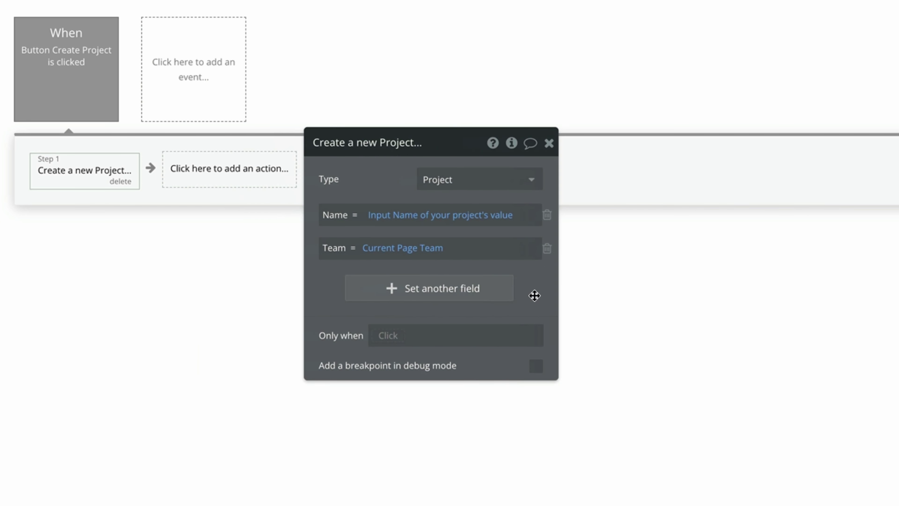
pyautogui.click(239, 168)
pyautogui.click(257, 217)
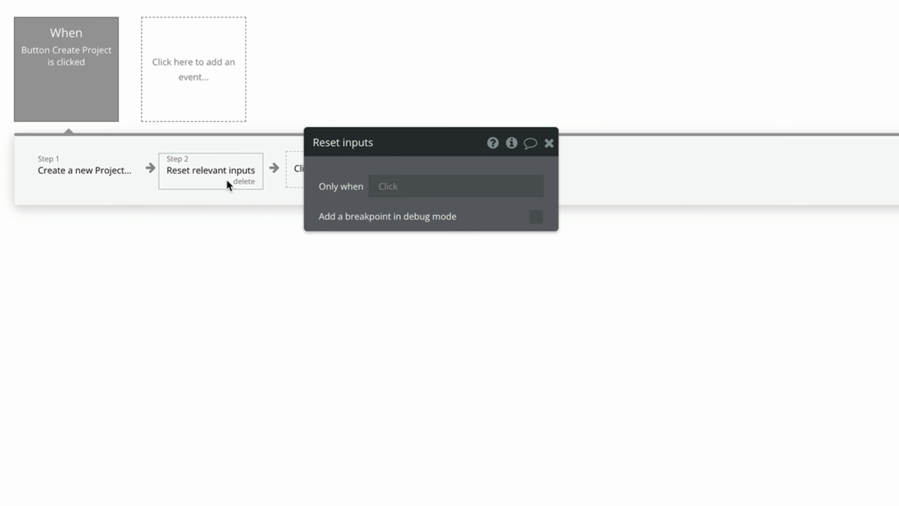
pyautogui.click(343, 179)
pyautogui.write('hide')
pyautogui.click(331, 226)
pyautogui.click(510, 191)
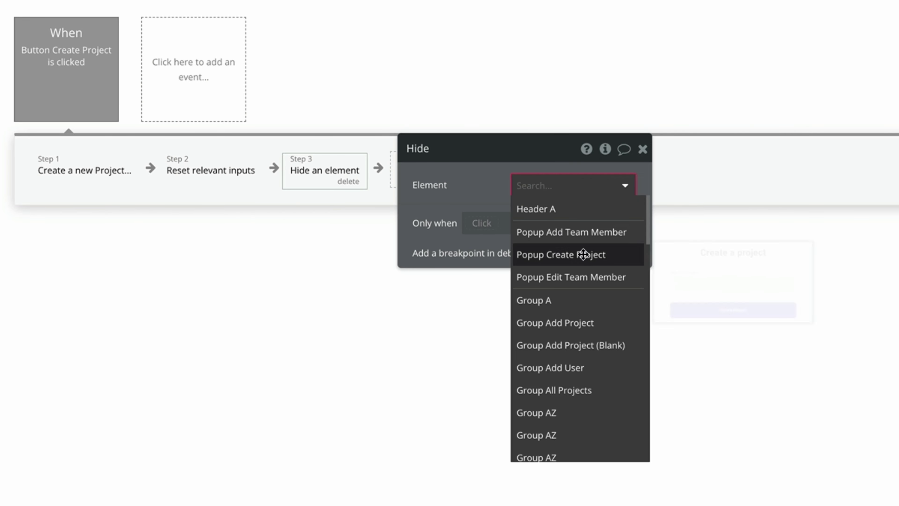
pyautogui.click(529, 254)
pyautogui.click(647, 155)
# Make clicking the + Add text show Popup Create Project.
pyautogui.click(14, 65)
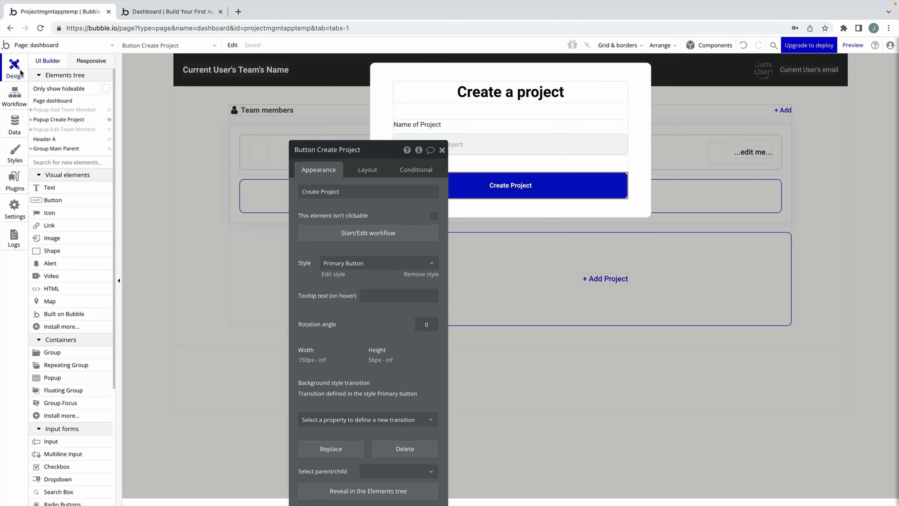
pyautogui.click(190, 194)
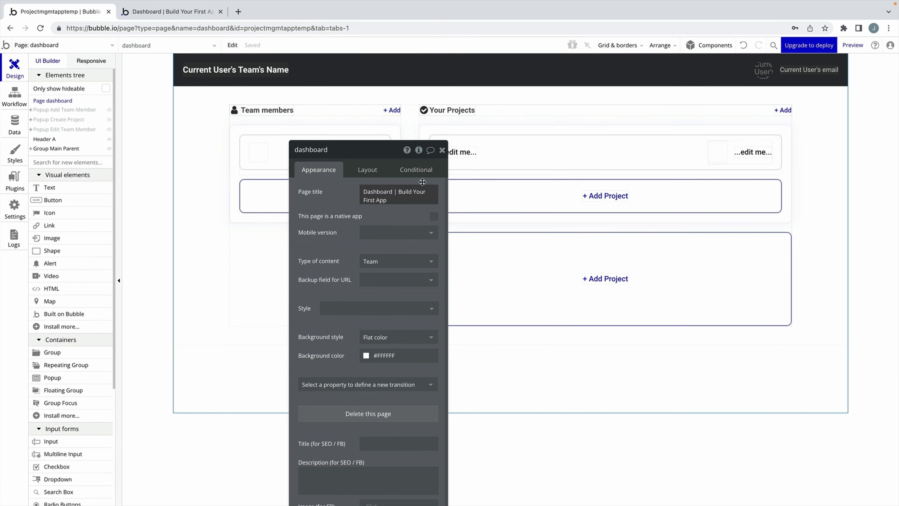
pyautogui.click(435, 149)
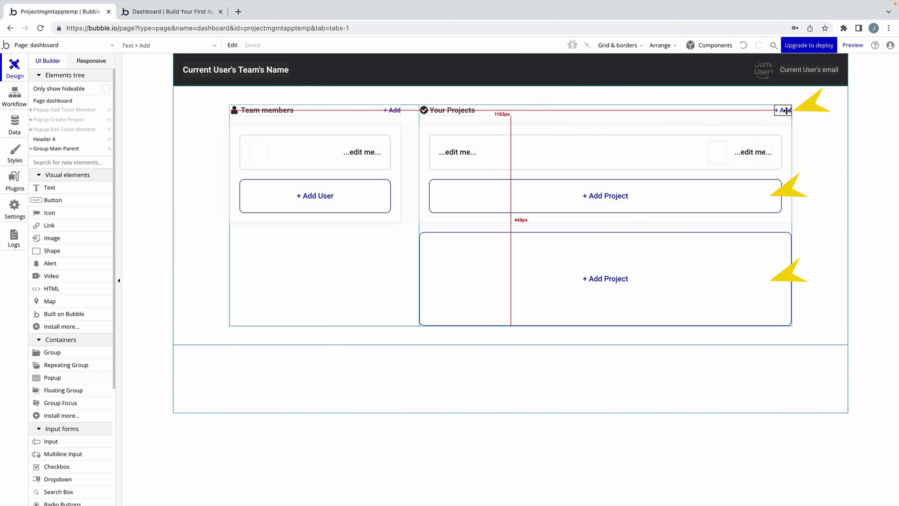
pyautogui.doubleClick(783, 110)
pyautogui.click(380, 307)
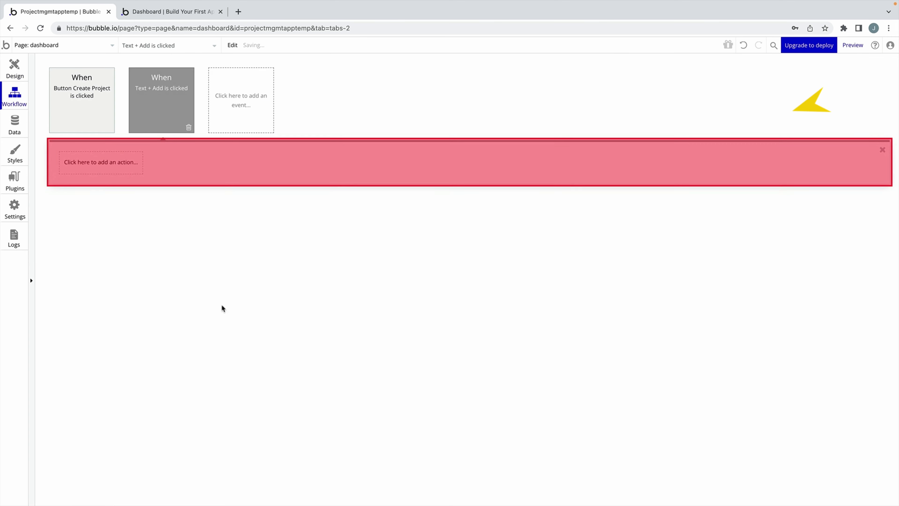
pyautogui.click(131, 166)
pyautogui.moveTo(105, 293)
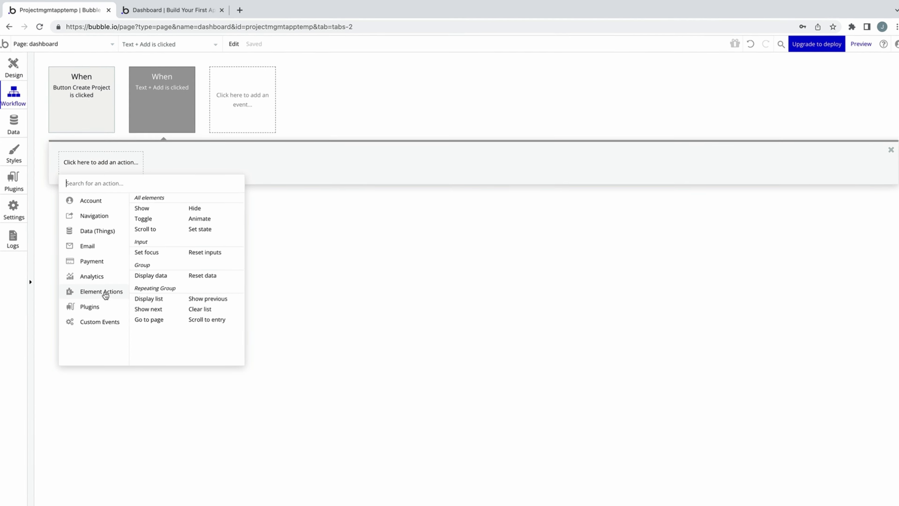
pyautogui.click(191, 241)
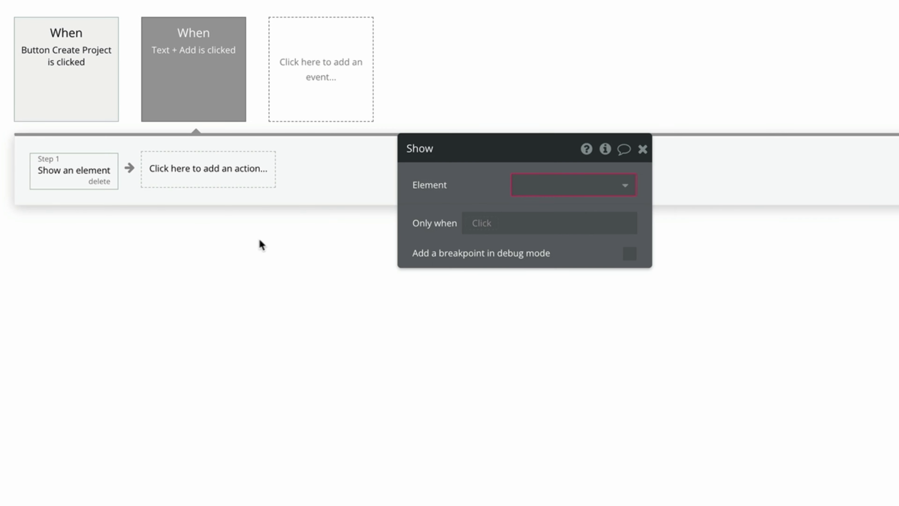
pyautogui.click(553, 181)
pyautogui.click(602, 255)
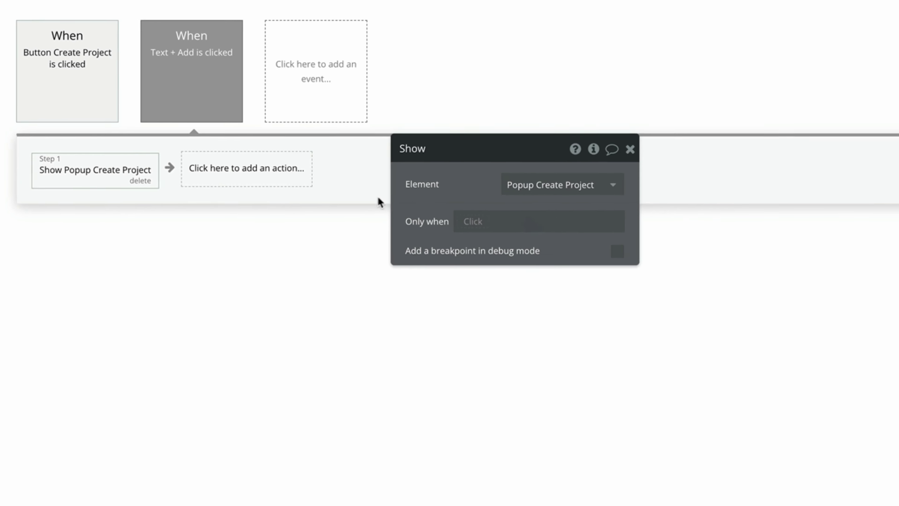
# Make clicking Group Add Project show Popup Create Project.
pyautogui.click(14, 69)
pyautogui.click(523, 188)
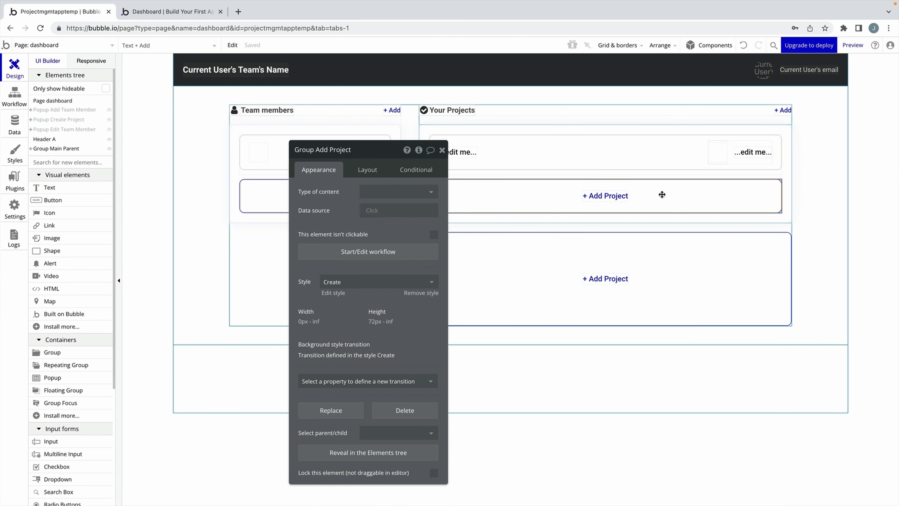
pyautogui.moveTo(327, 210); pyautogui.dragTo(236, 210)
pyautogui.click(277, 253)
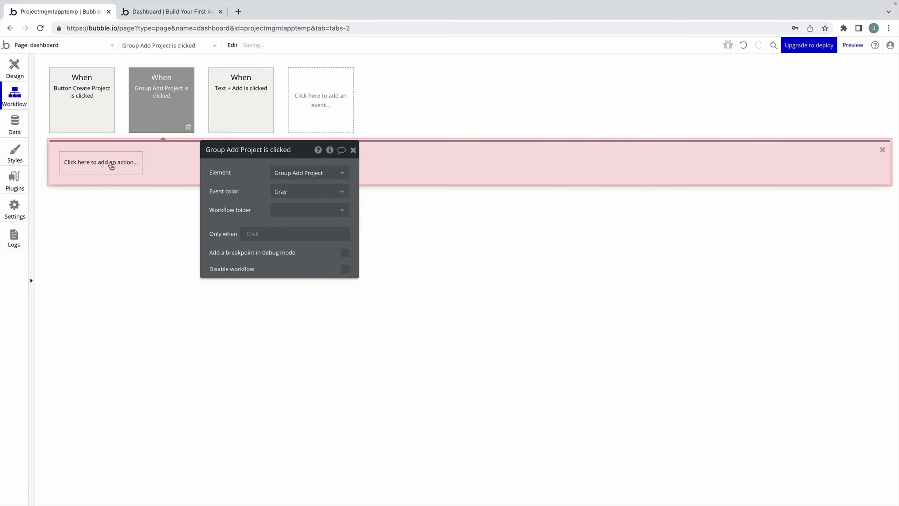
pyautogui.click(110, 164)
pyautogui.moveTo(106, 290)
pyautogui.click(156, 208)
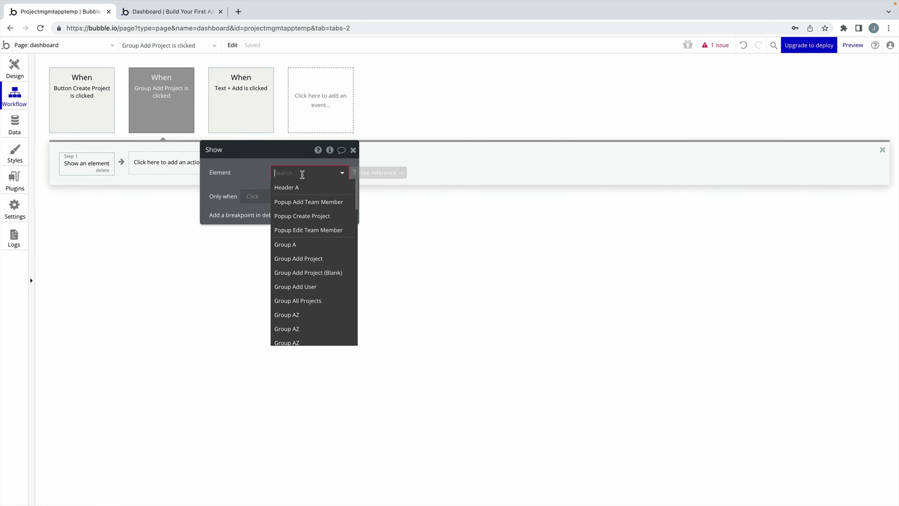
pyautogui.click(300, 209)
pyautogui.click(60, 79)
# Make clicking Group Add Project (Blank) show Popup Create Project.
pyautogui.click(22, 75)
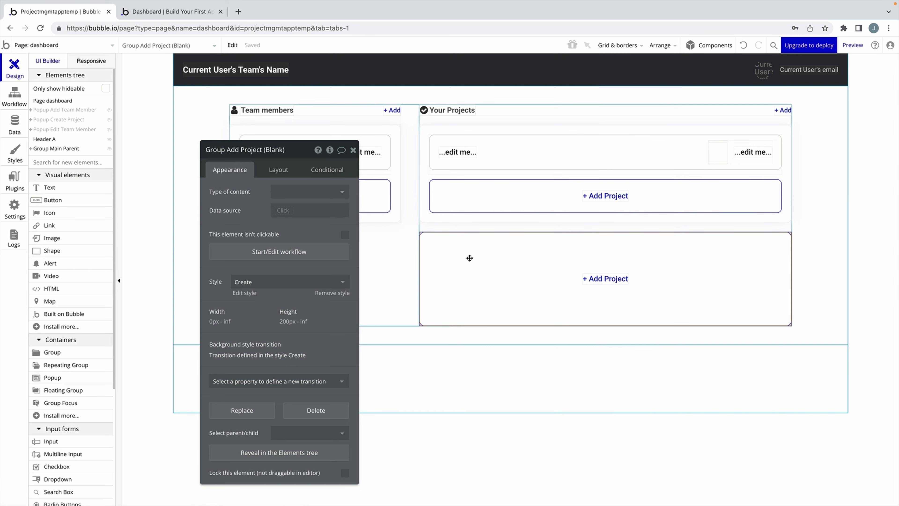
pyautogui.click(311, 254)
pyautogui.click(106, 164)
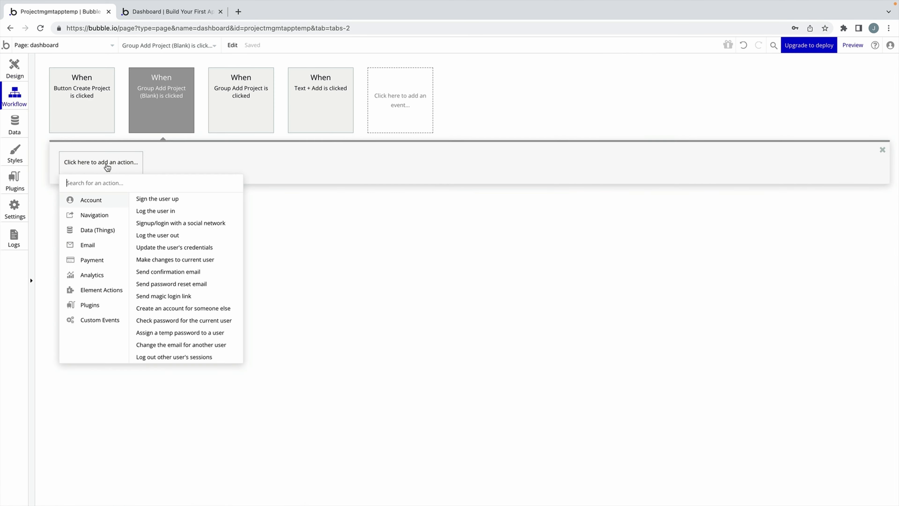
pyautogui.moveTo(107, 290)
pyautogui.click(149, 207)
pyautogui.click(291, 171)
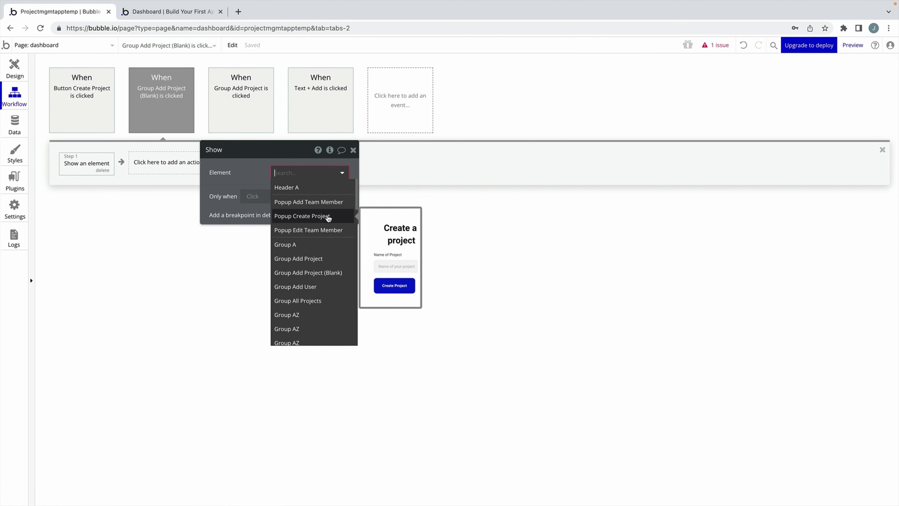
pyautogui.click(301, 215)
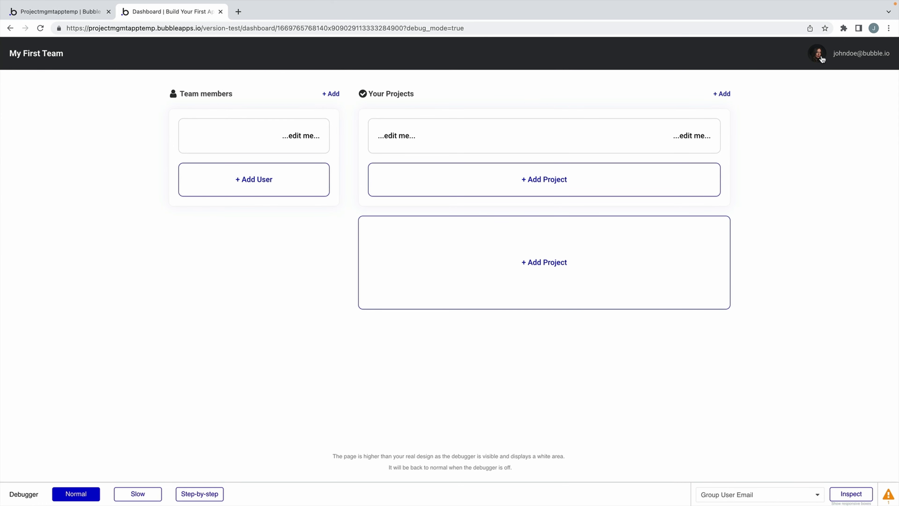
# In the preview, create a project named 'Mobile Design' from the popup.
pyautogui.click(701, 174)
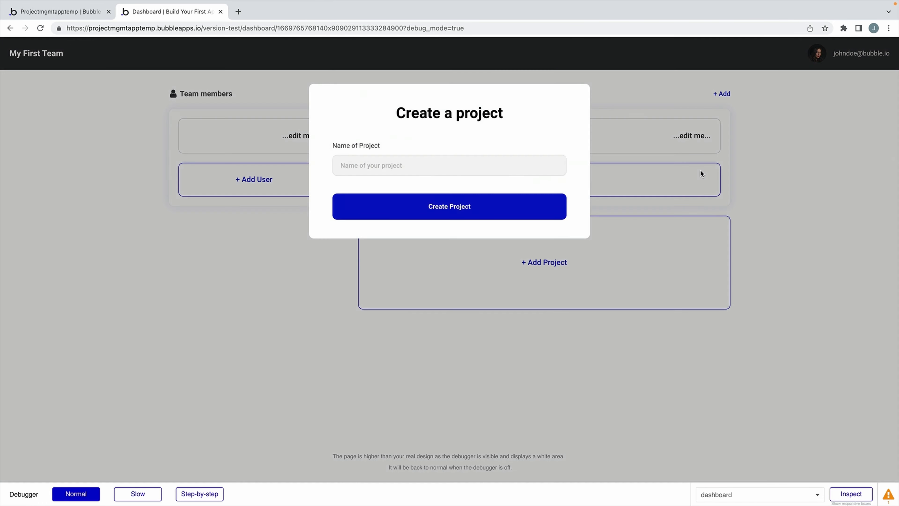
pyautogui.click(559, 160)
pyautogui.write('Mob')
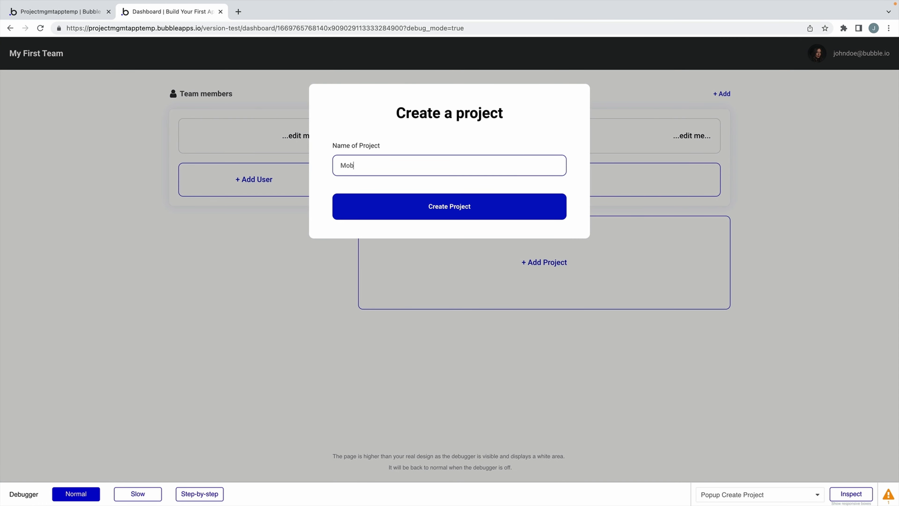
pyautogui.write('ile Design')
pyautogui.click(541, 205)
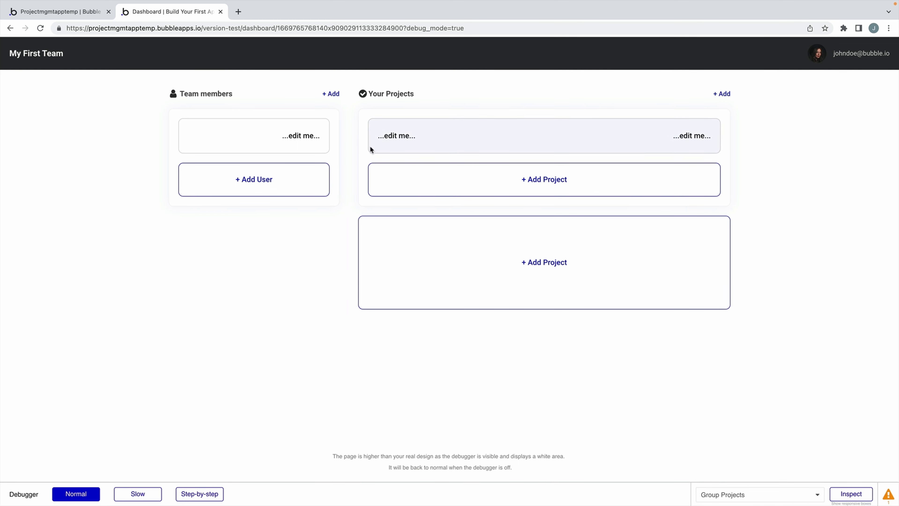
# Check the Mobile Design row's Team and Creator in App data's All Projects.
pyautogui.click(75, 13)
pyautogui.click(20, 129)
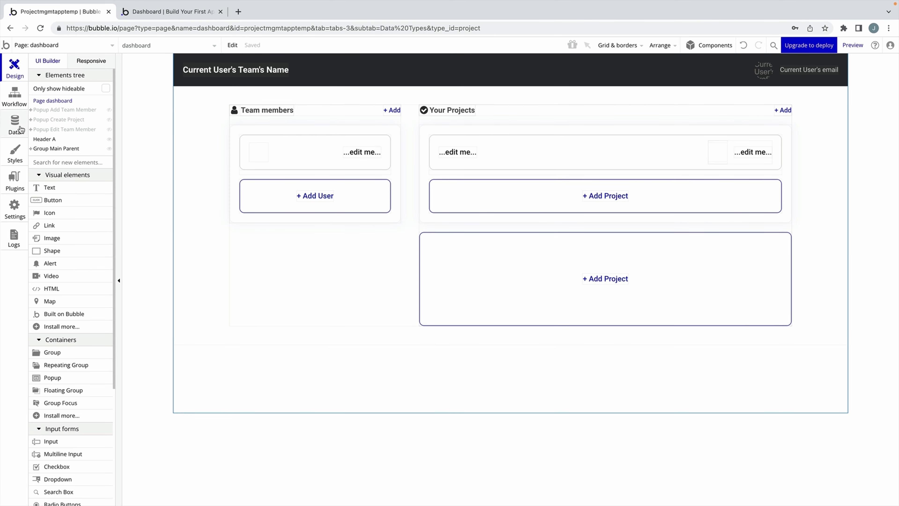
pyautogui.click(168, 83)
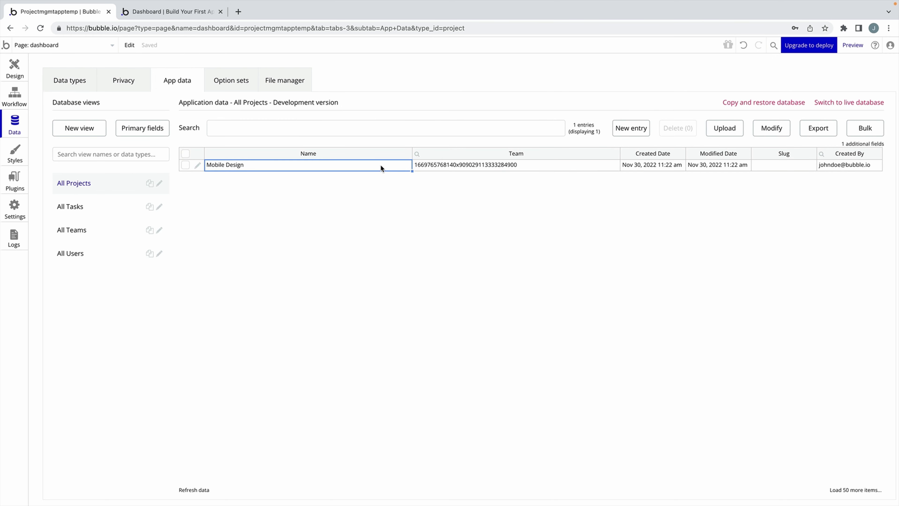
pyautogui.click(452, 167)
pyautogui.click(845, 165)
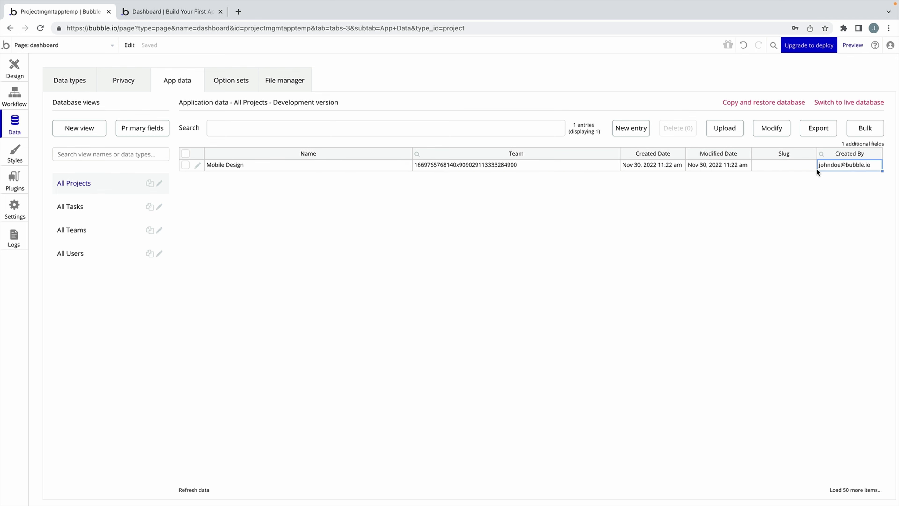
pyautogui.click(14, 67)
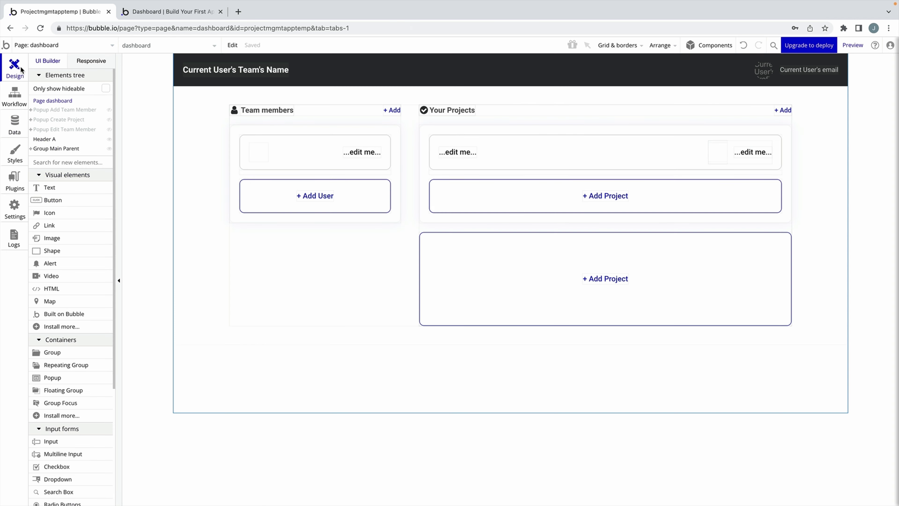
# Set the repeating group and its card group to type Project, clearing the old data source.
pyautogui.click(481, 171)
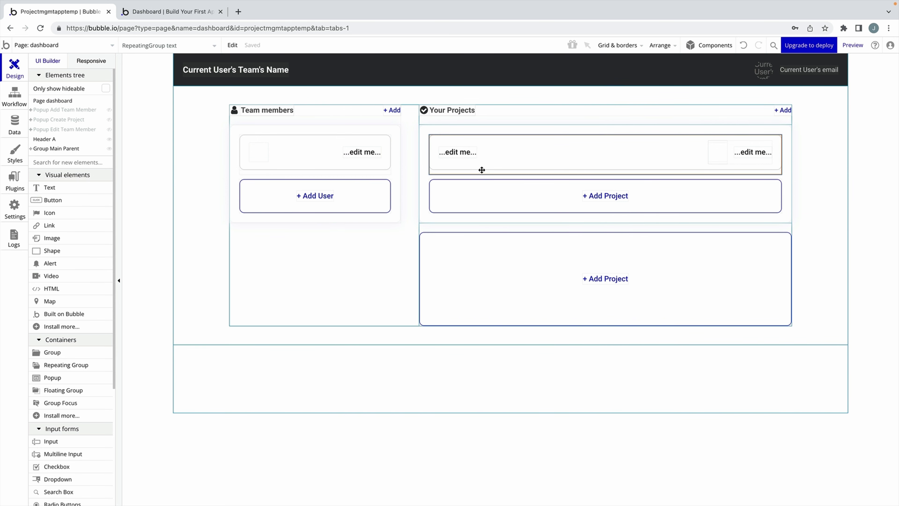
pyautogui.doubleClick(509, 171)
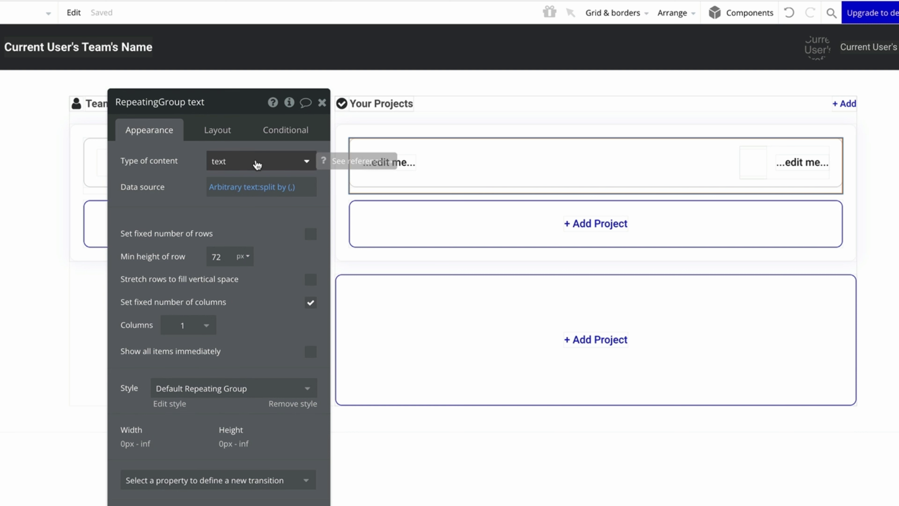
pyautogui.click(262, 165)
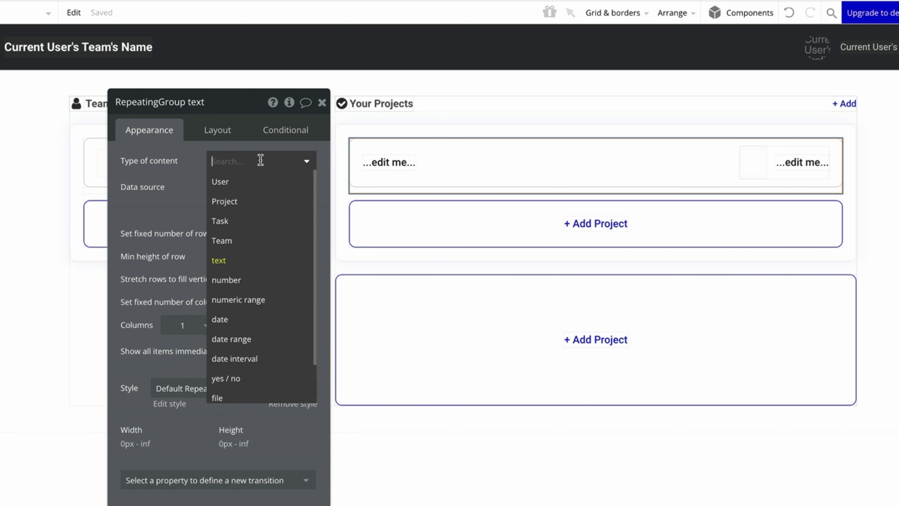
pyautogui.click(276, 201)
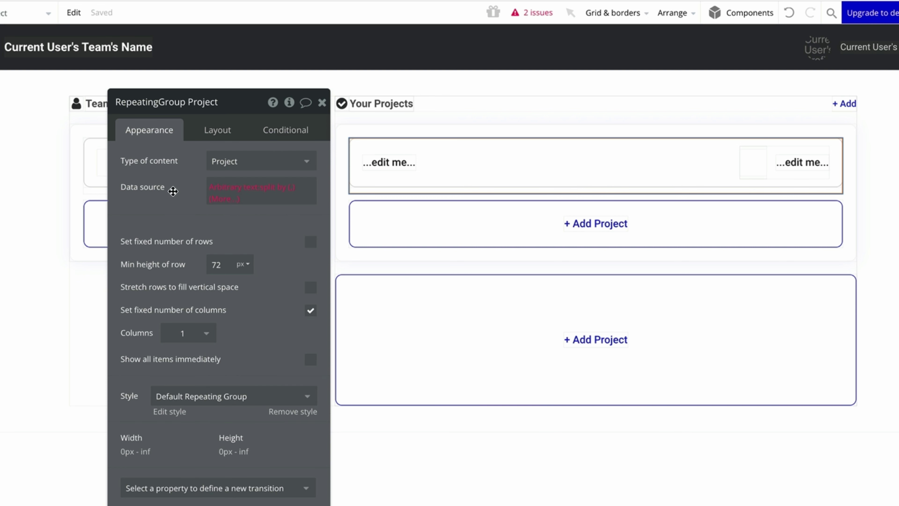
pyautogui.rightClick(276, 199)
pyautogui.click(336, 201)
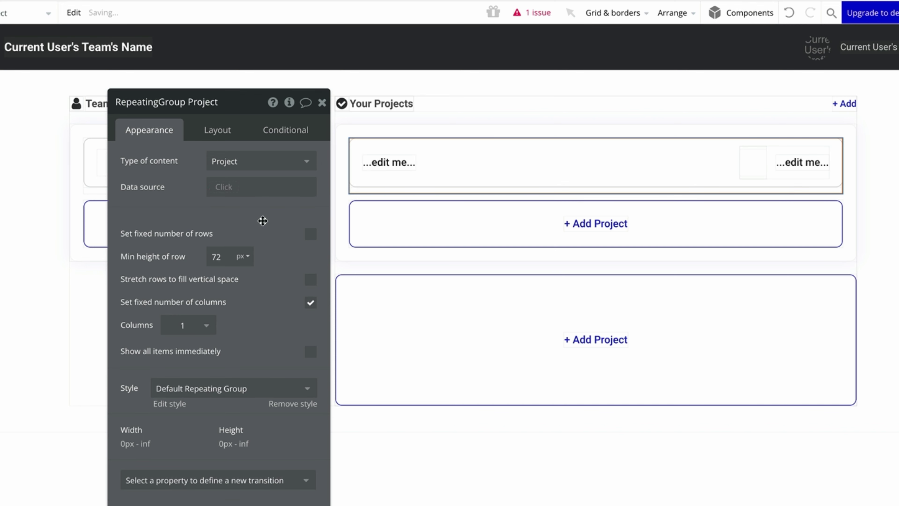
pyautogui.click(513, 183)
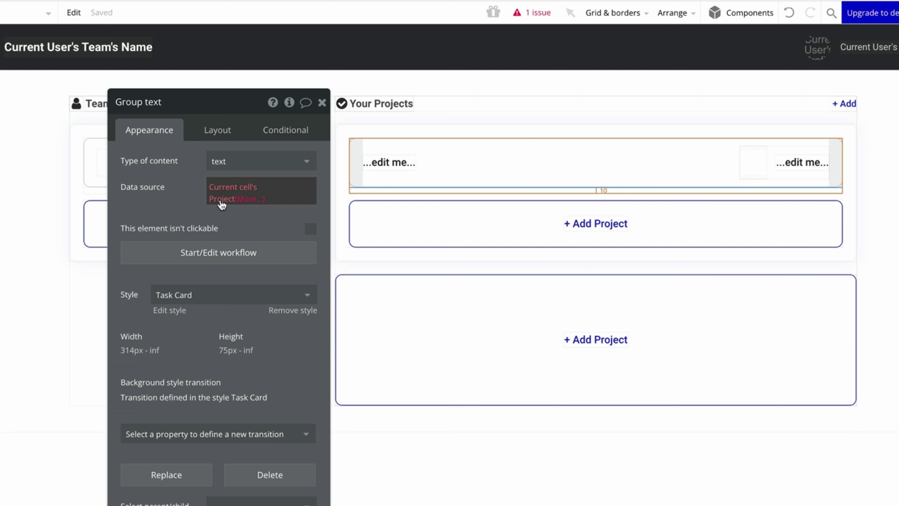
pyautogui.click(294, 167)
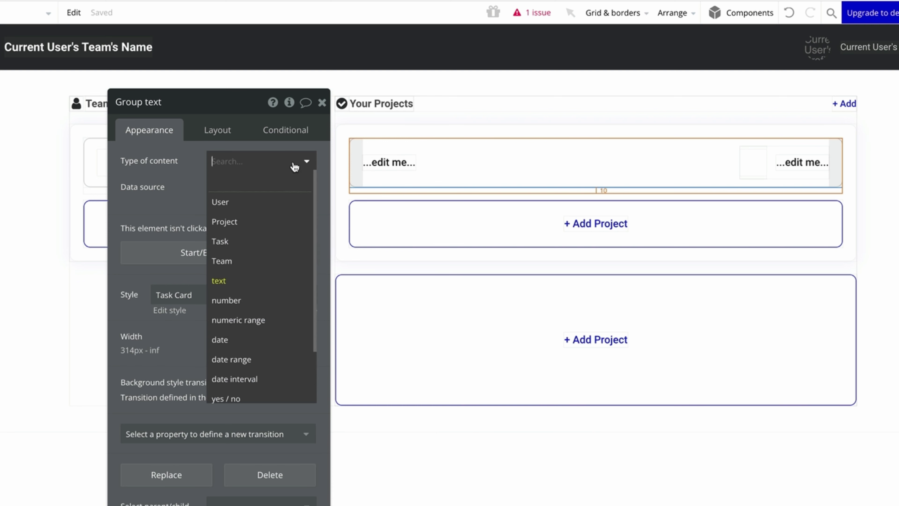
pyautogui.click(279, 218)
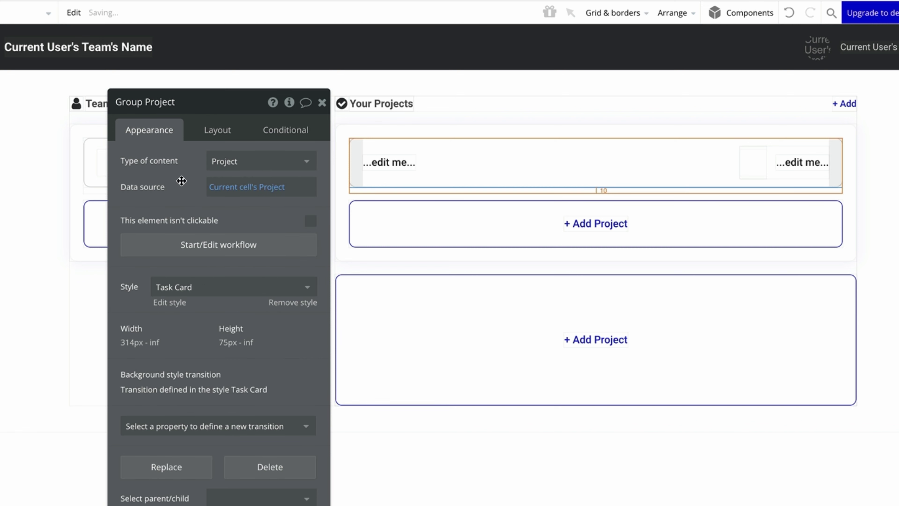
# Use 'Do a search for Projects' as the repeating group's data source.
pyautogui.click(418, 188)
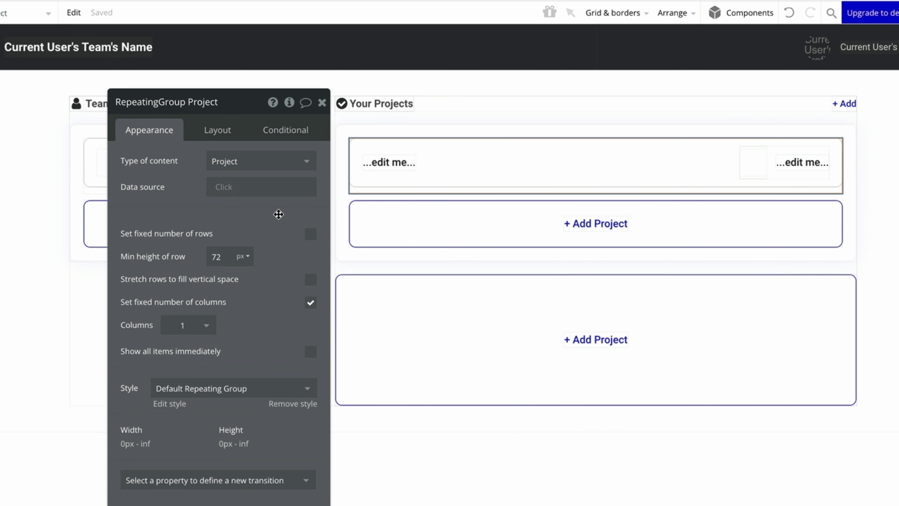
pyautogui.click(223, 187)
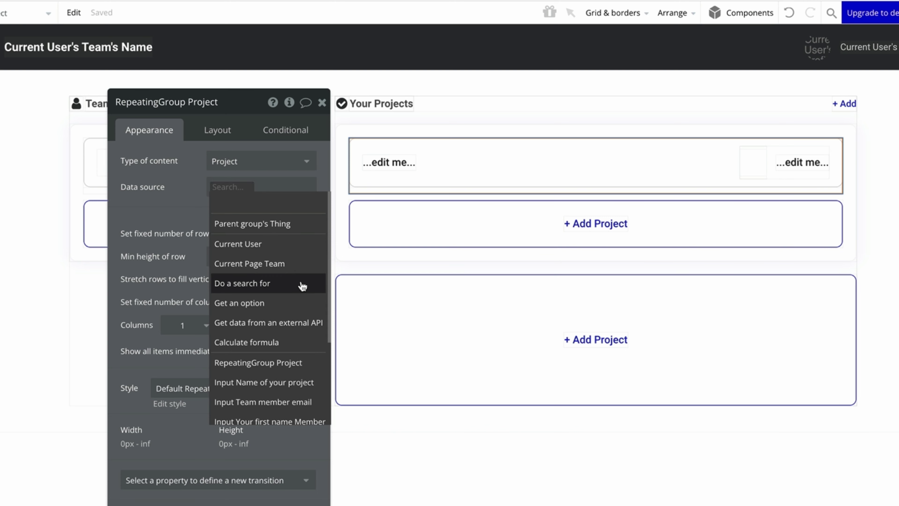
pyautogui.click(303, 286)
pyautogui.click(475, 139)
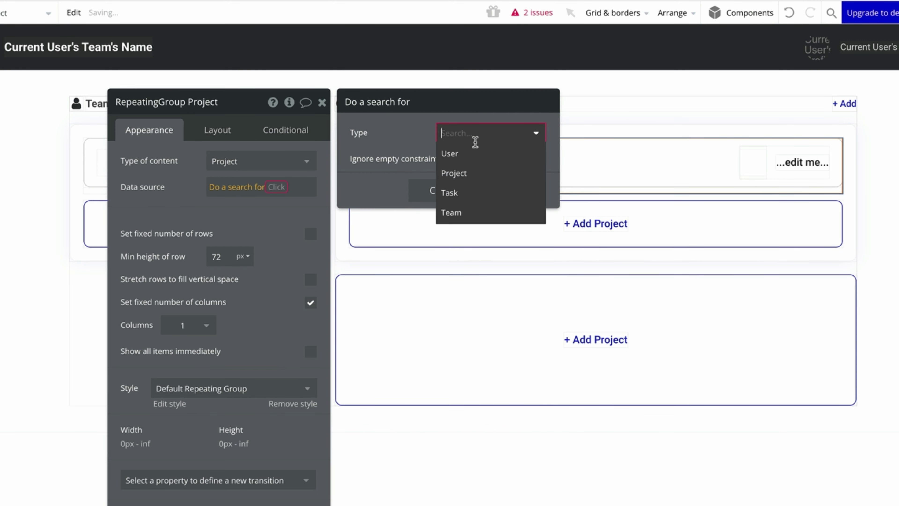
pyautogui.click(485, 169)
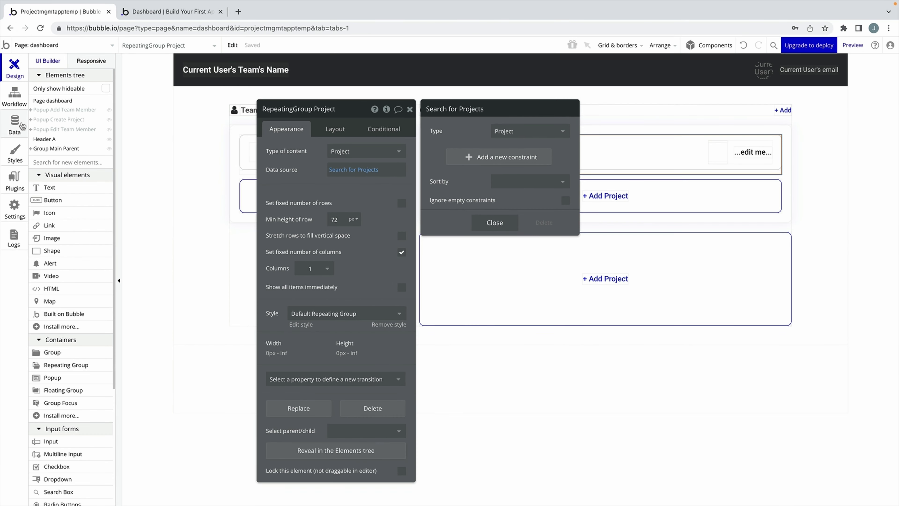
pyautogui.click(15, 124)
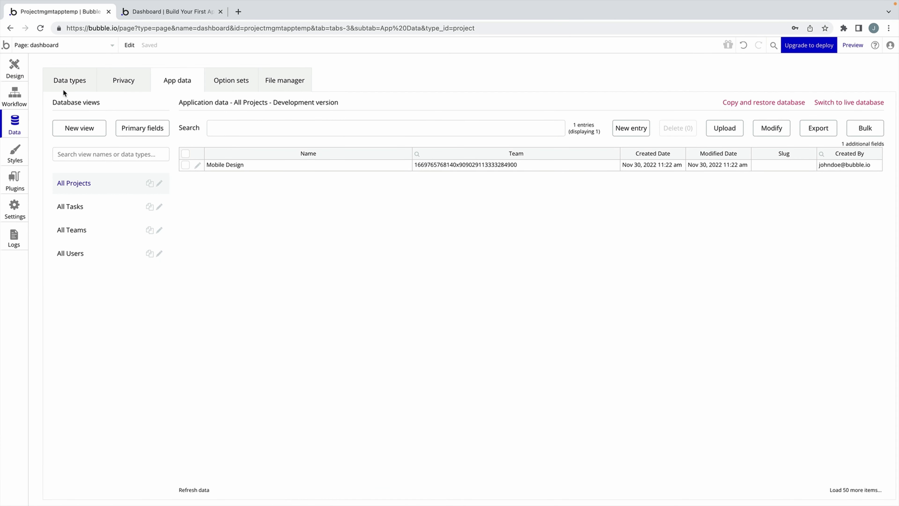
pyautogui.click(15, 67)
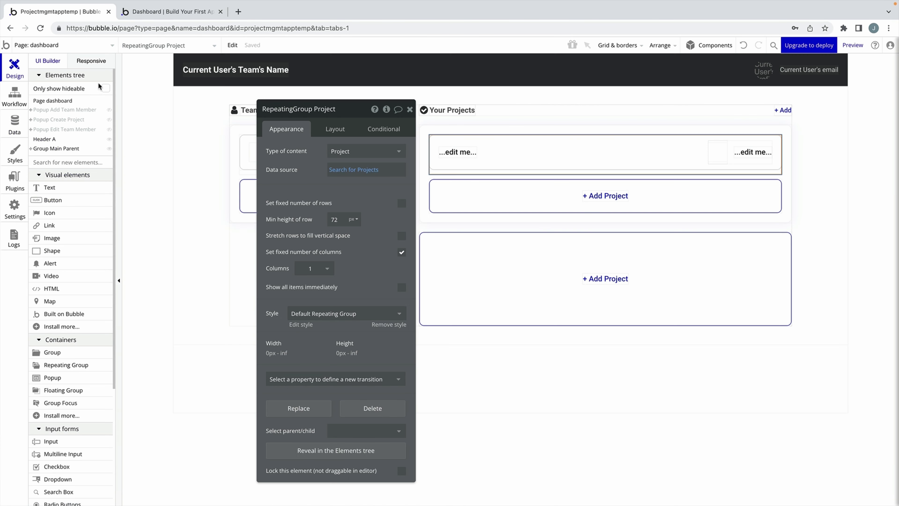
# Constrain the Projects search to Team = Current Page Team.
pyautogui.click(349, 171)
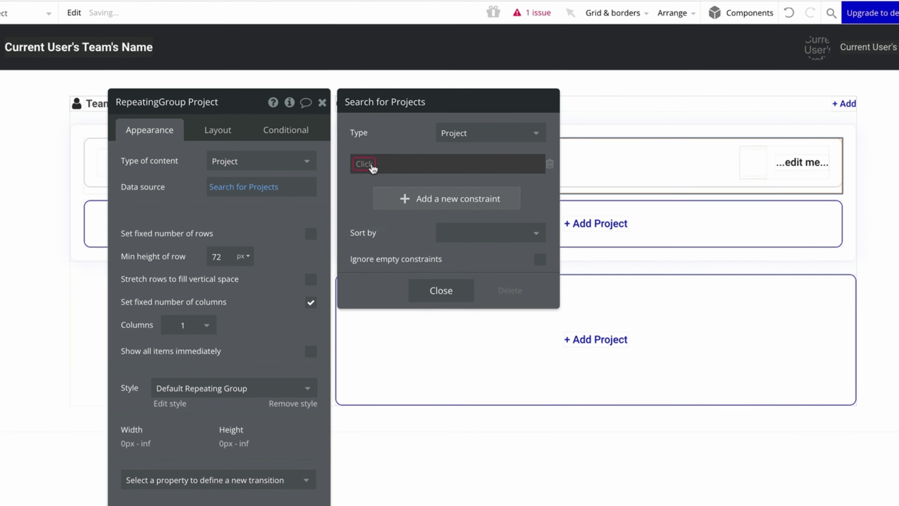
pyautogui.click(447, 157)
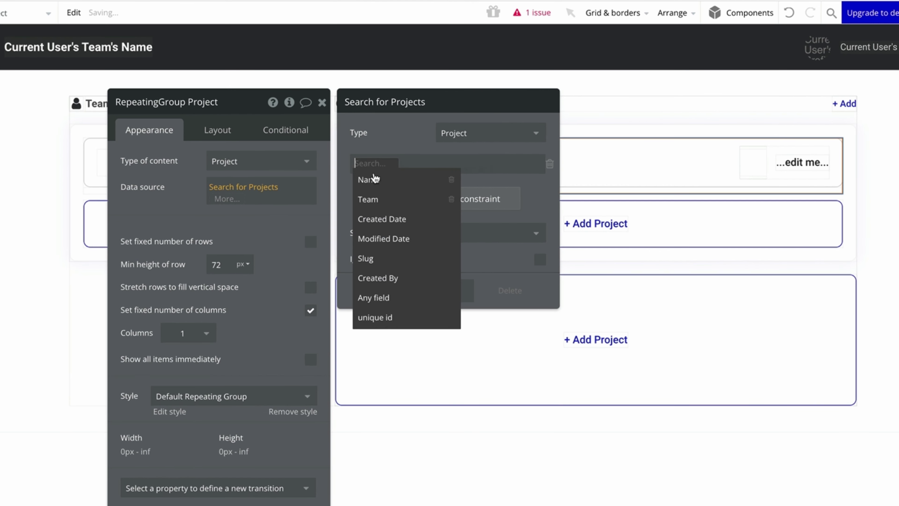
pyautogui.click(383, 198)
pyautogui.click(394, 165)
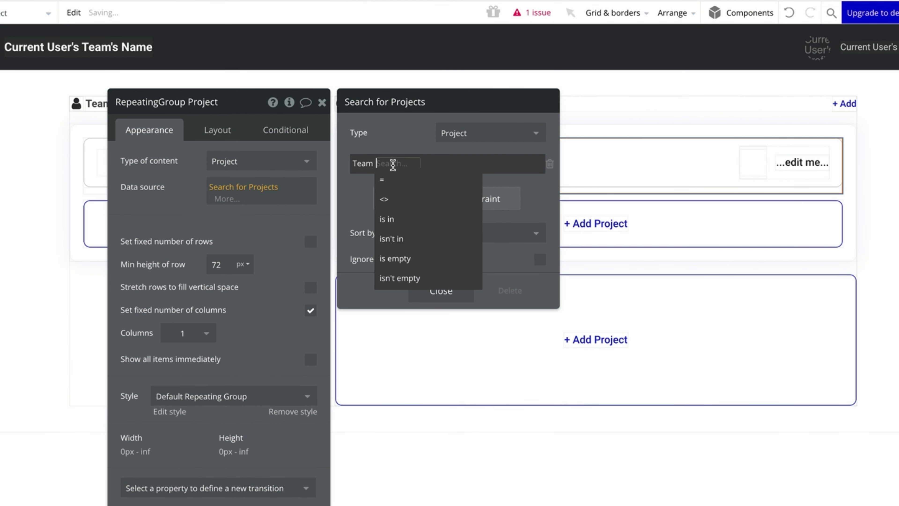
pyautogui.click(397, 184)
pyautogui.click(394, 163)
pyautogui.click(426, 164)
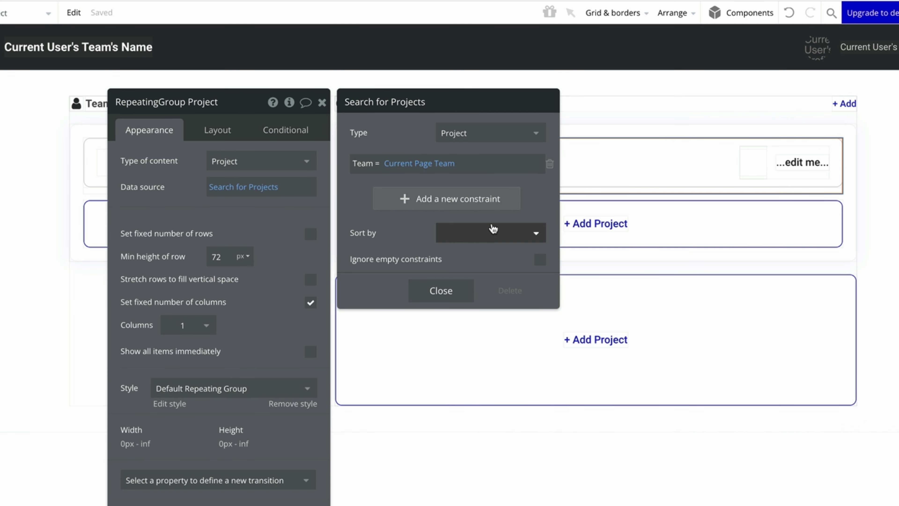
# Sort the Projects search by Created Date, descending.
pyautogui.click(492, 232)
pyautogui.click(494, 295)
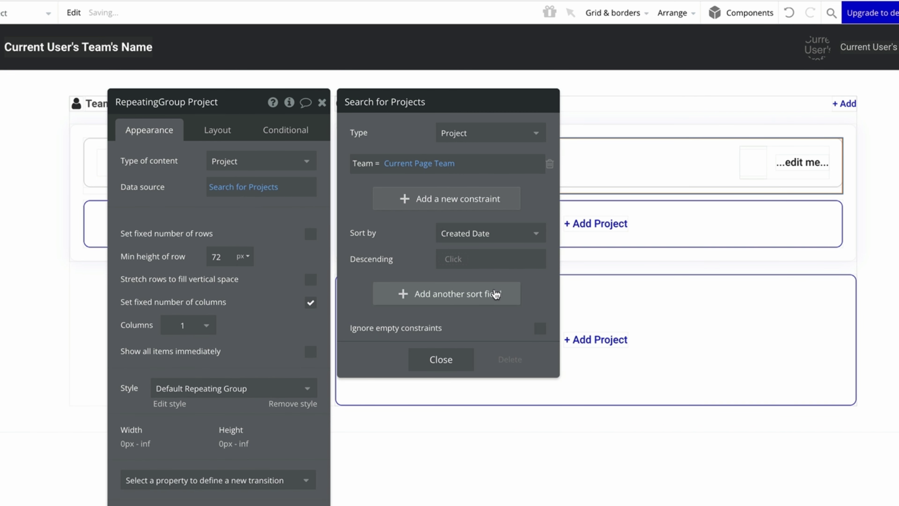
pyautogui.click(459, 261)
pyautogui.click(472, 295)
pyautogui.click(441, 359)
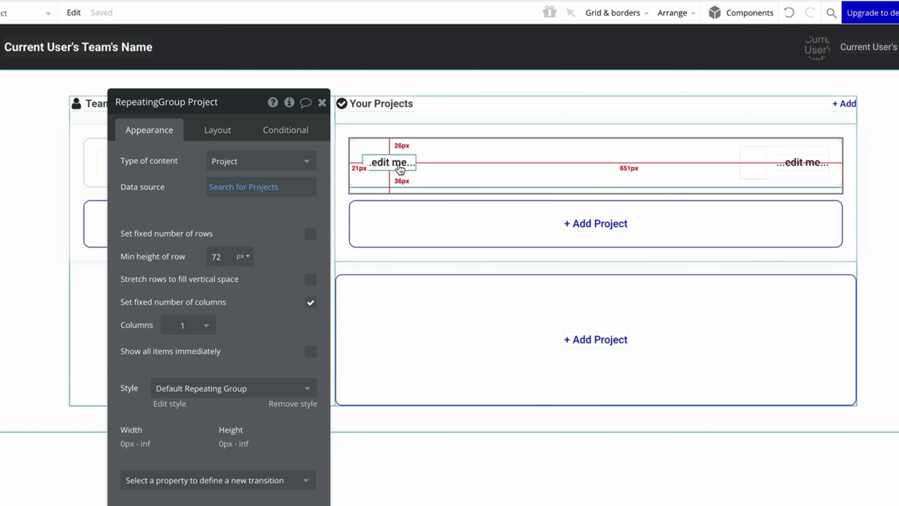
# Replace the card's '...edit me...' text with Parent group's Project's Name.
pyautogui.click(457, 172)
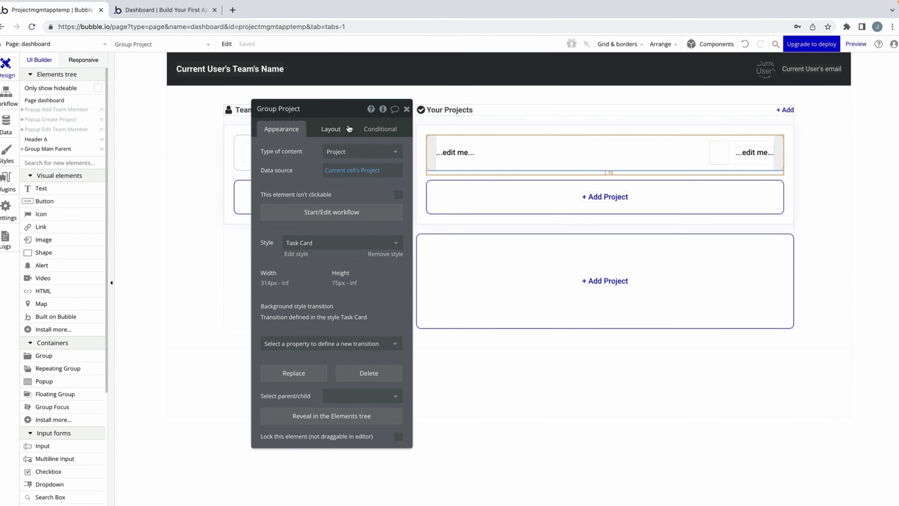
pyautogui.click(228, 130)
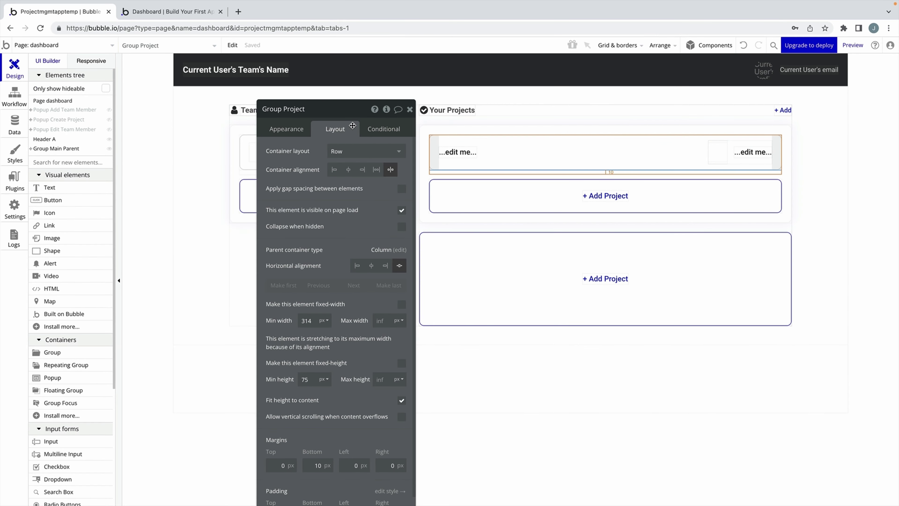
pyautogui.scroll(-1, 354, 257)
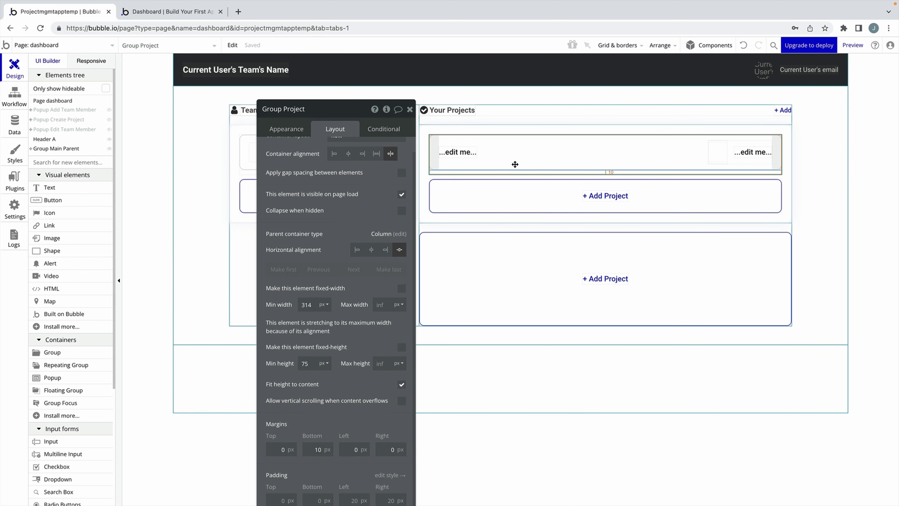
pyautogui.scroll(1, 282, 129)
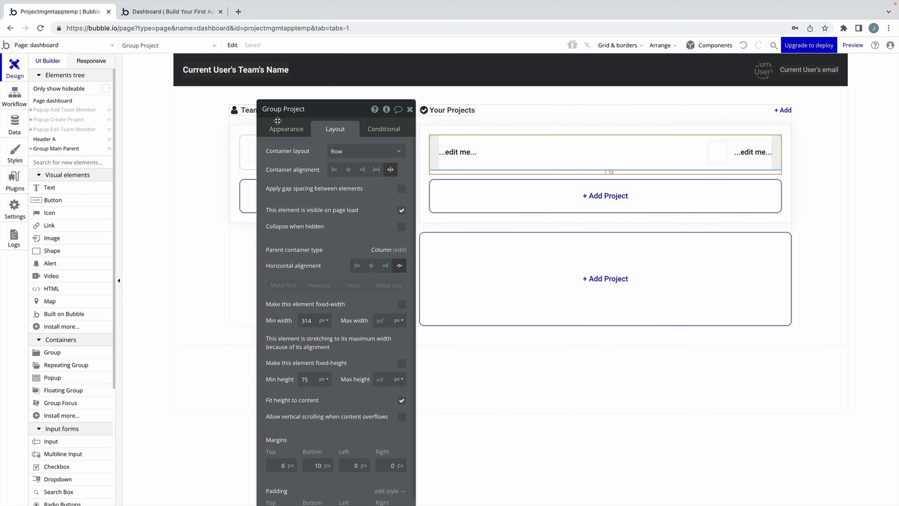
pyautogui.click(280, 128)
pyautogui.click(460, 152)
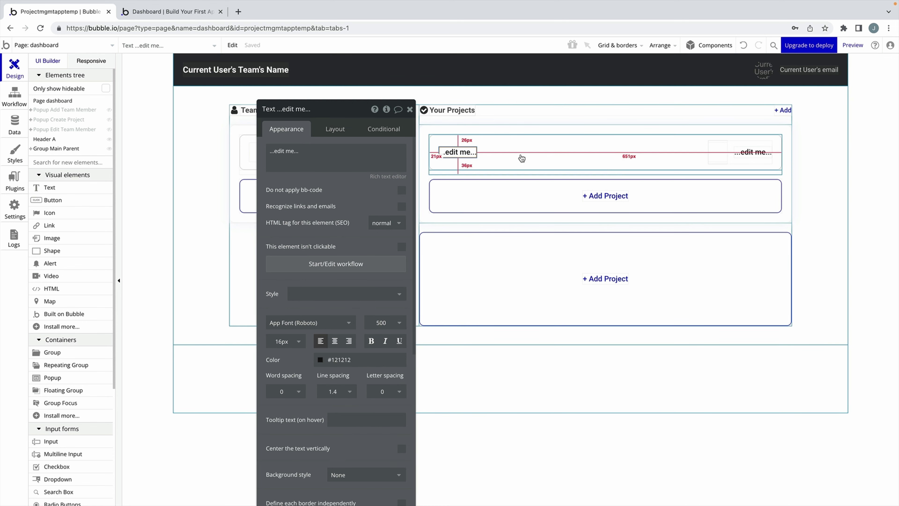
pyautogui.tripleClick(333, 151)
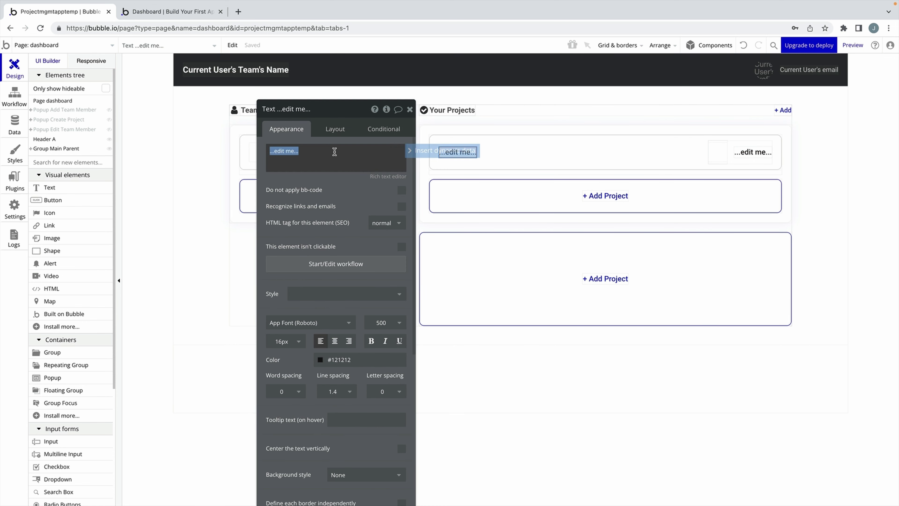
pyautogui.click(435, 156)
pyautogui.click(335, 179)
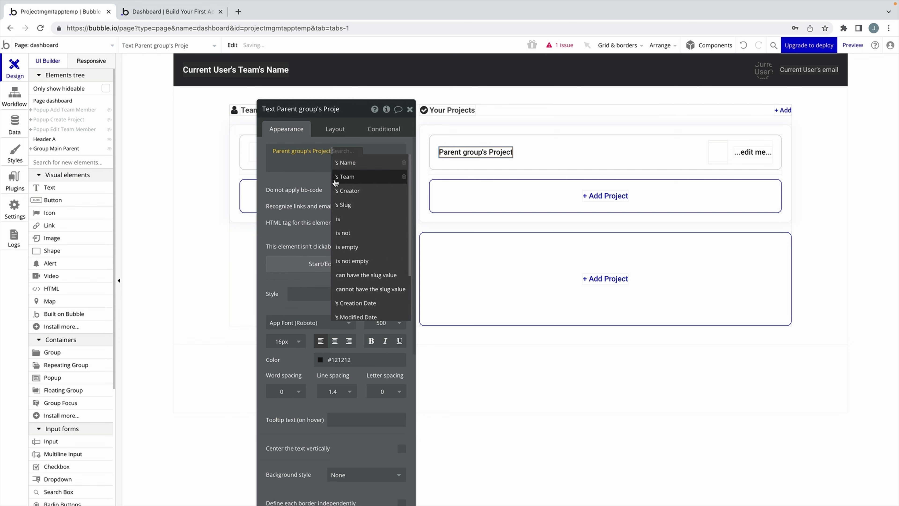
pyautogui.click(364, 164)
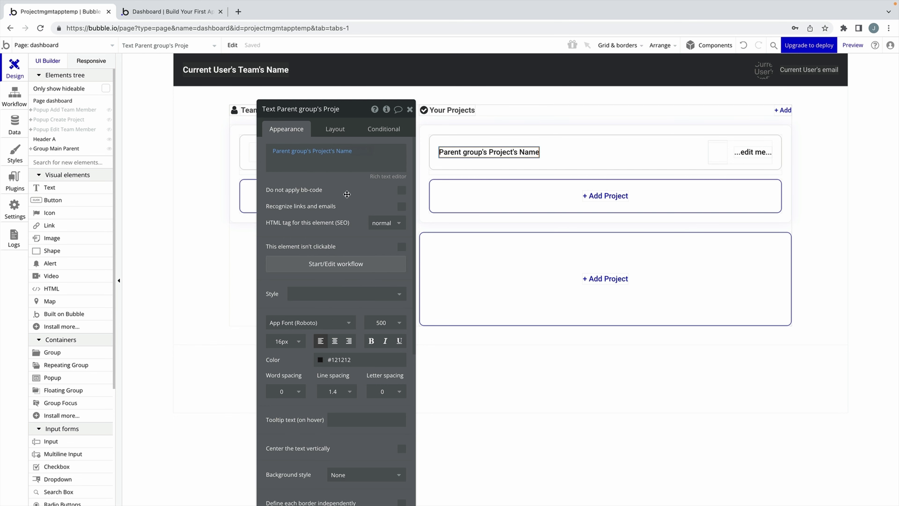
pyautogui.hotkey('ctrl', 'Tab')
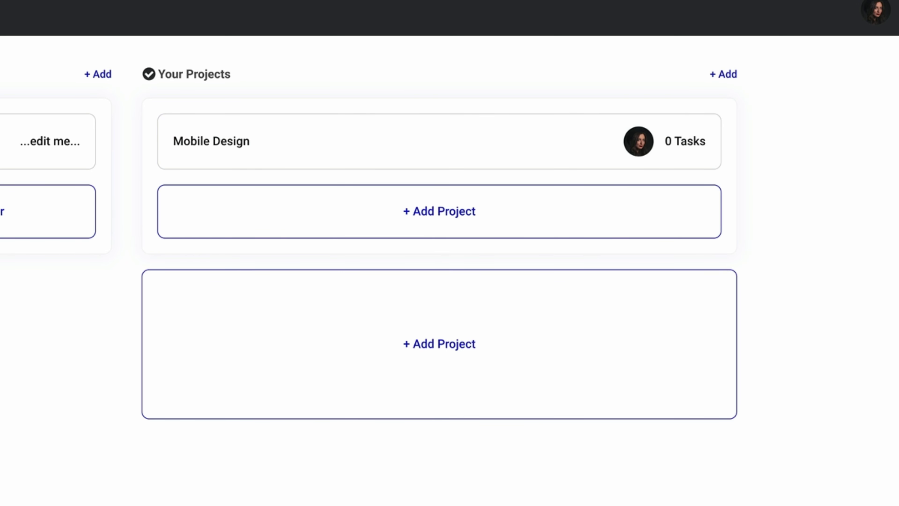
# Go back to the Bubble editor after checking the Mobile Design card in the preview.
pyautogui.click(67, 12)
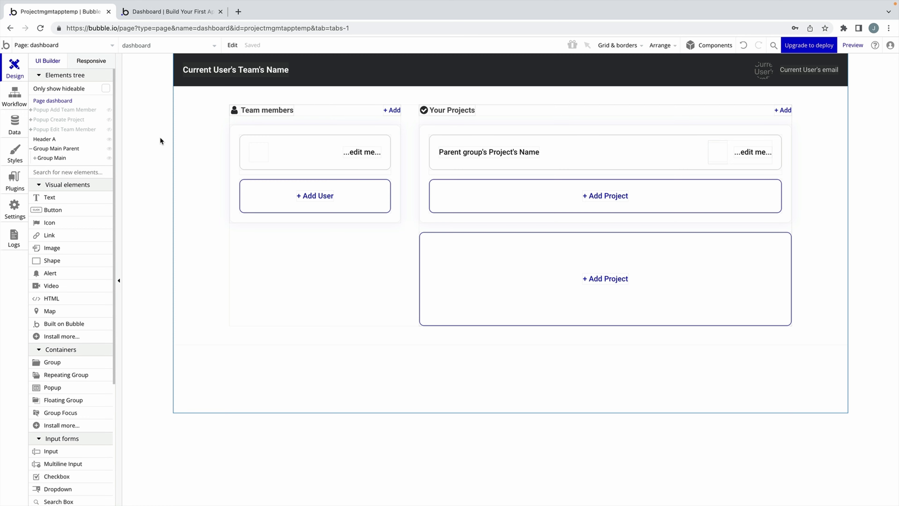
# Create a Member List field on Project of type User, marked as a list.
pyautogui.click(16, 127)
pyautogui.click(303, 261)
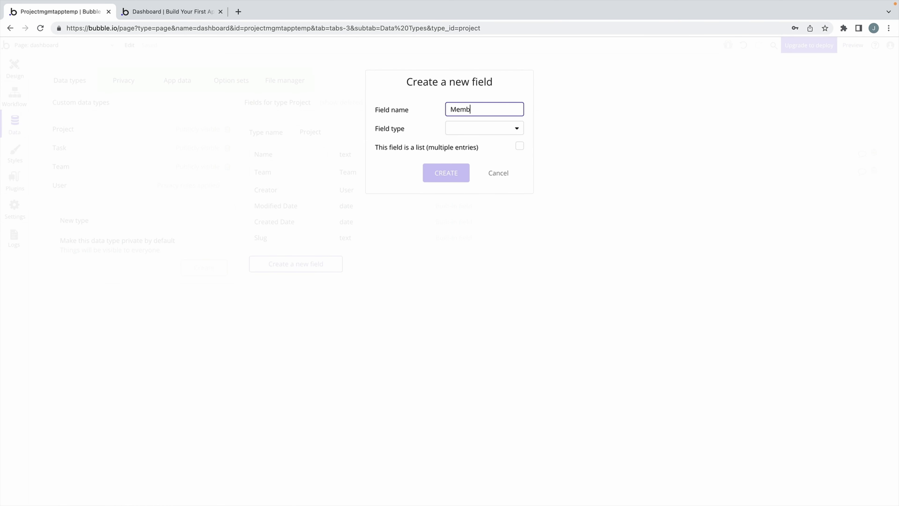
pyautogui.click(474, 128)
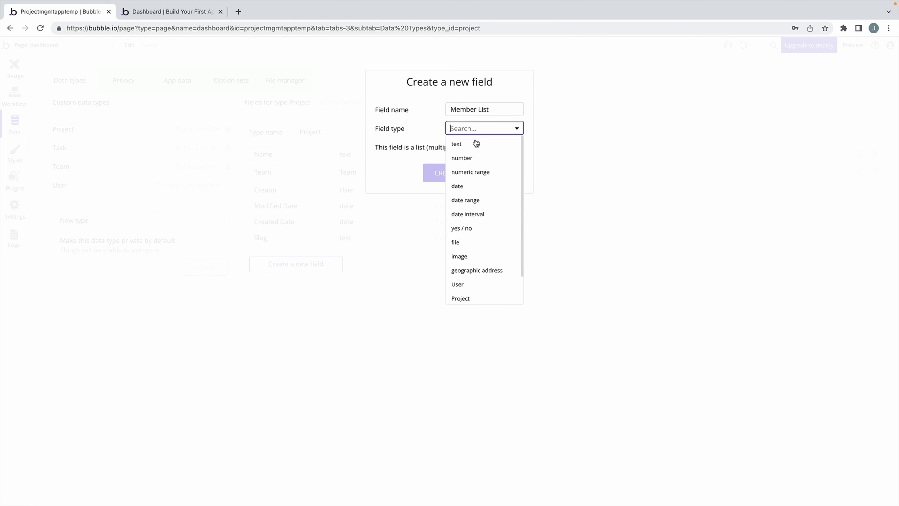
pyautogui.click(479, 283)
pyautogui.click(519, 146)
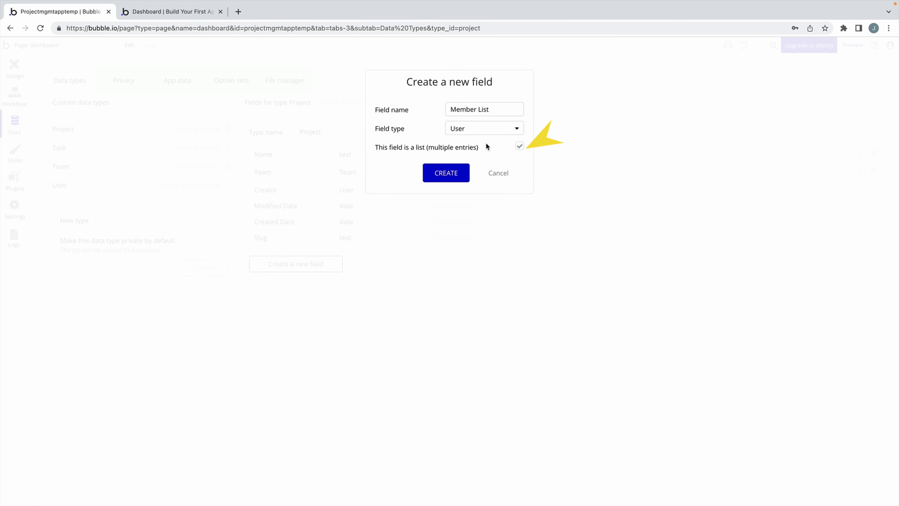
pyautogui.click(457, 176)
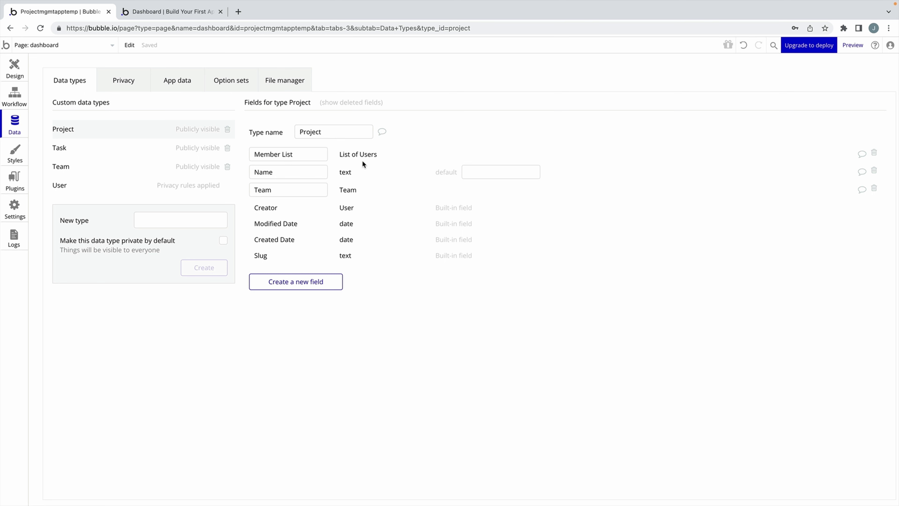
# In the 'Create a new Project' step, set Member List to add Current User.
pyautogui.click(15, 96)
pyautogui.click(89, 163)
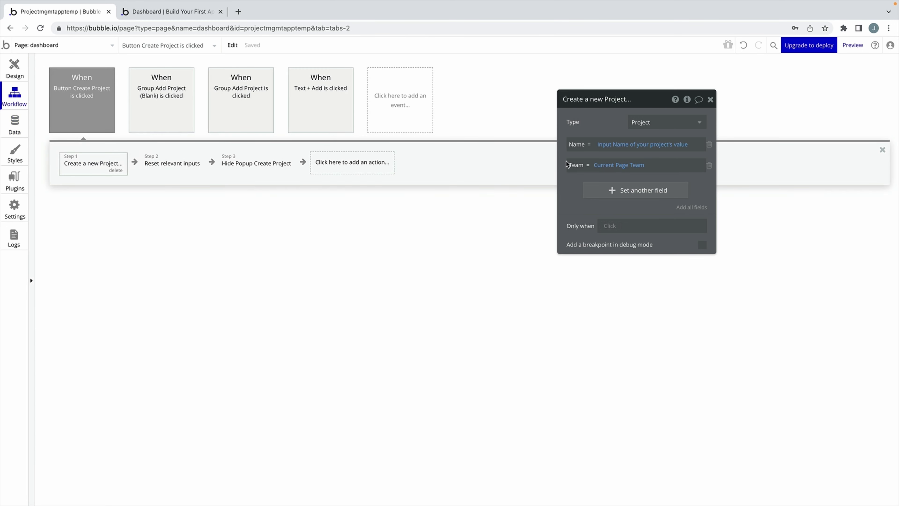
pyautogui.moveTo(618, 125); pyautogui.dragTo(238, 149)
pyautogui.click(250, 213)
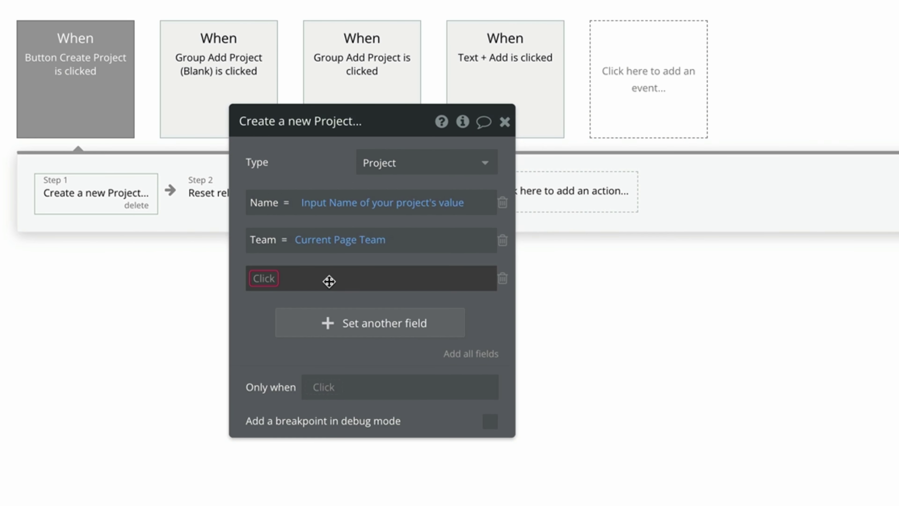
pyautogui.click(265, 280)
pyautogui.click(304, 297)
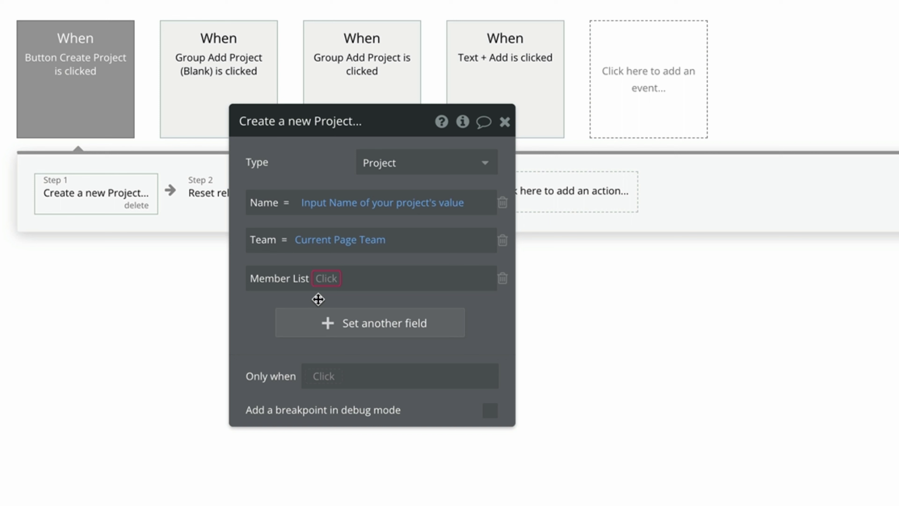
pyautogui.click(329, 281)
pyautogui.click(345, 304)
pyautogui.click(407, 346)
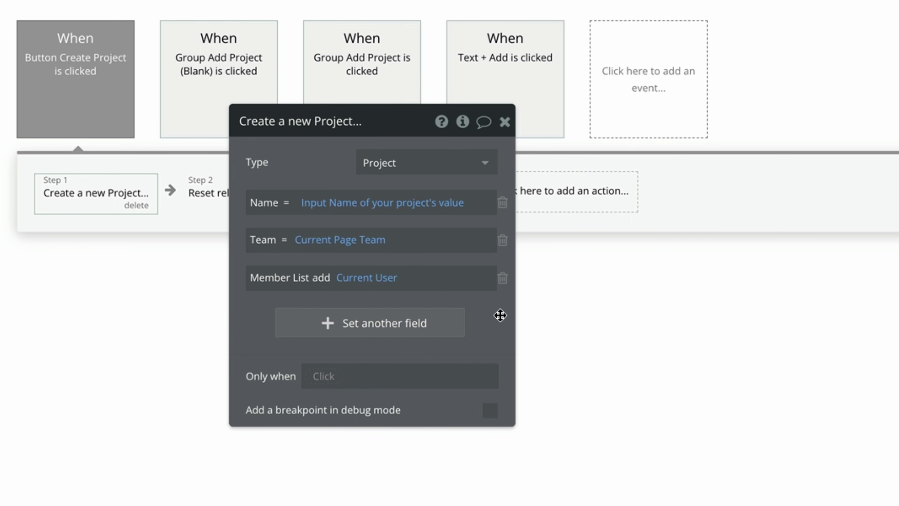
pyautogui.click(505, 122)
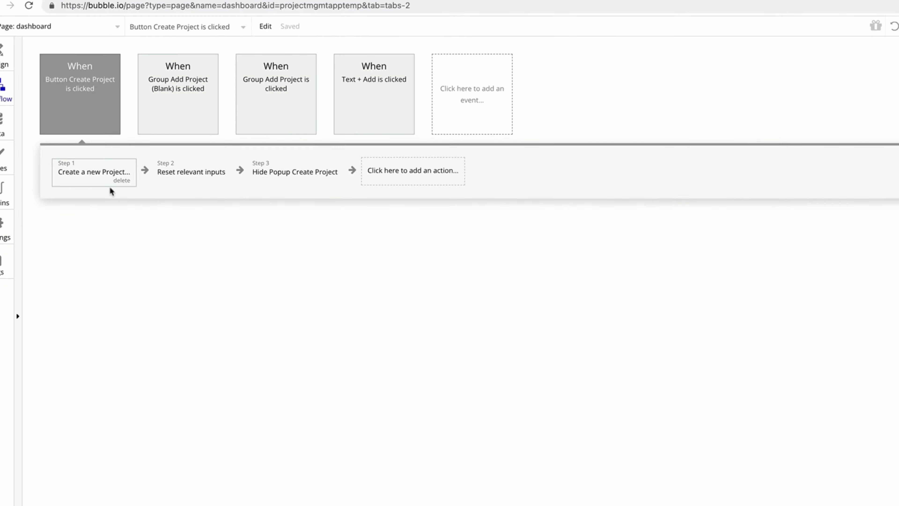
# Add the existing user to the Mobile Design record's Member List and save it.
pyautogui.click(19, 122)
pyautogui.click(177, 80)
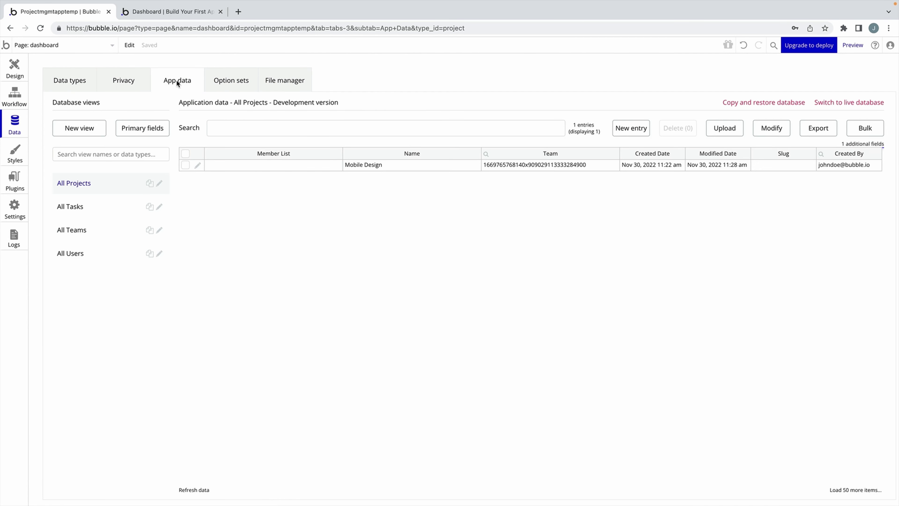
pyautogui.click(256, 165)
pyautogui.click(197, 165)
pyautogui.click(143, 108)
pyautogui.write('john')
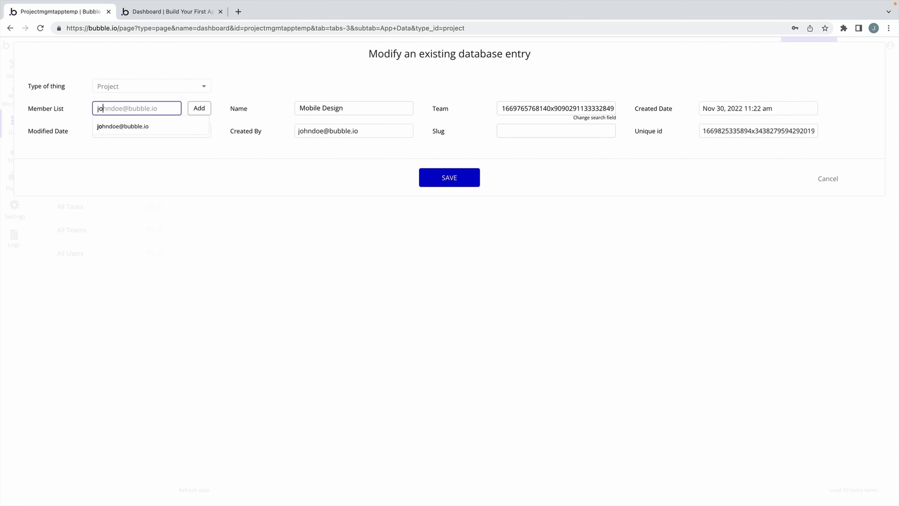
pyautogui.click(155, 127)
pyautogui.click(197, 113)
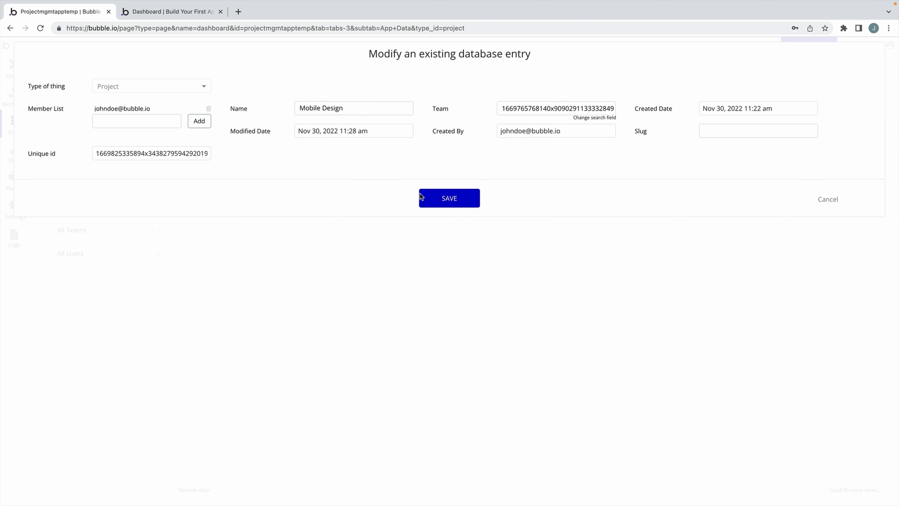
pyautogui.click(436, 193)
pyautogui.click(437, 193)
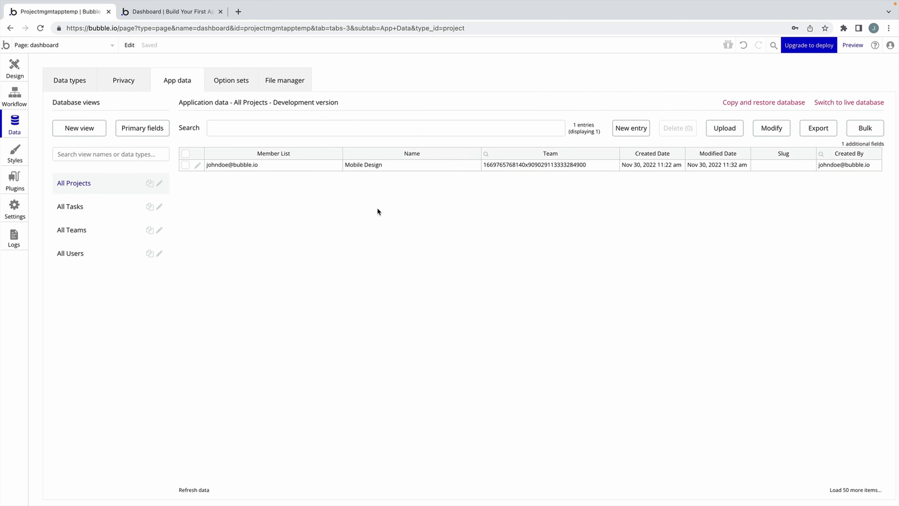
pyautogui.click(22, 68)
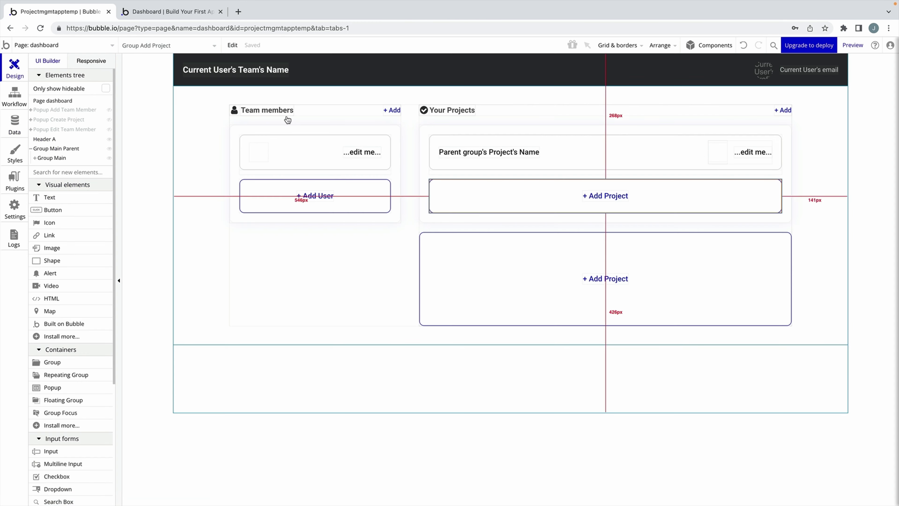
# Set Group Project Info's content type to Project, sourced from Parent group's Project.
pyautogui.doubleClick(741, 161)
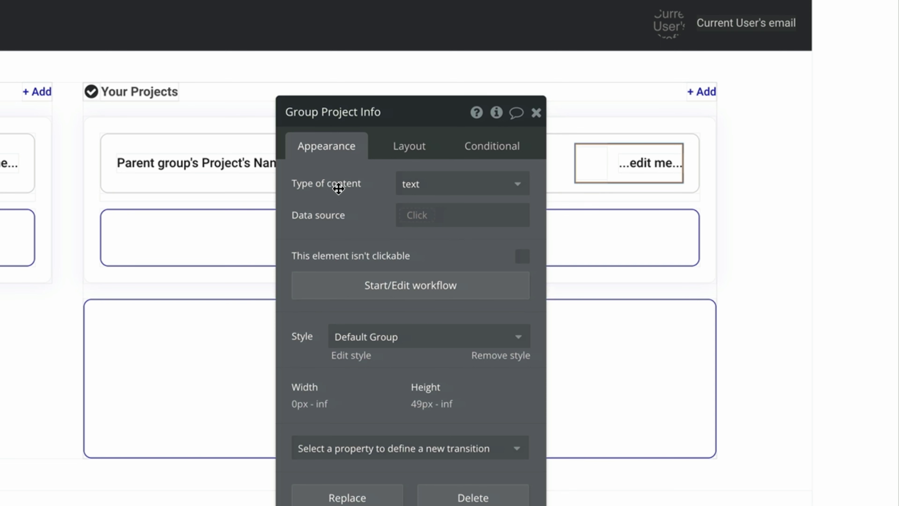
pyautogui.click(470, 184)
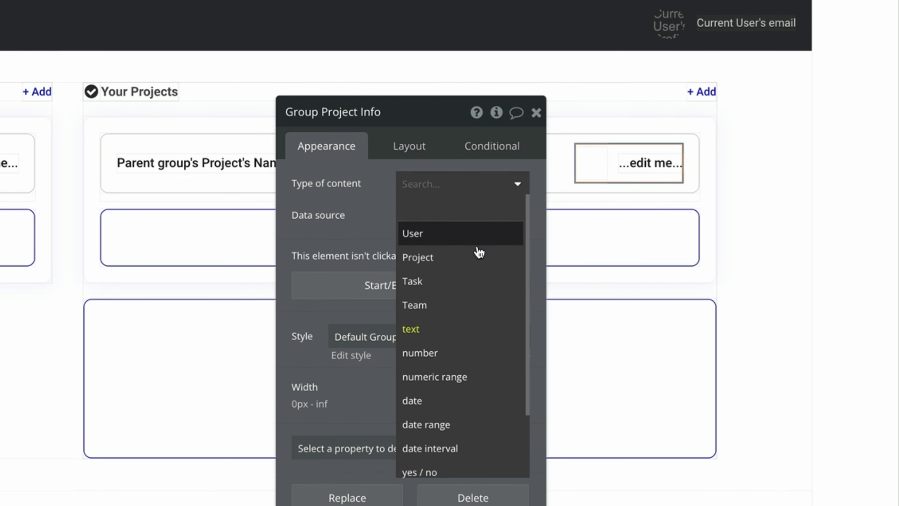
pyautogui.click(479, 255)
pyautogui.click(421, 214)
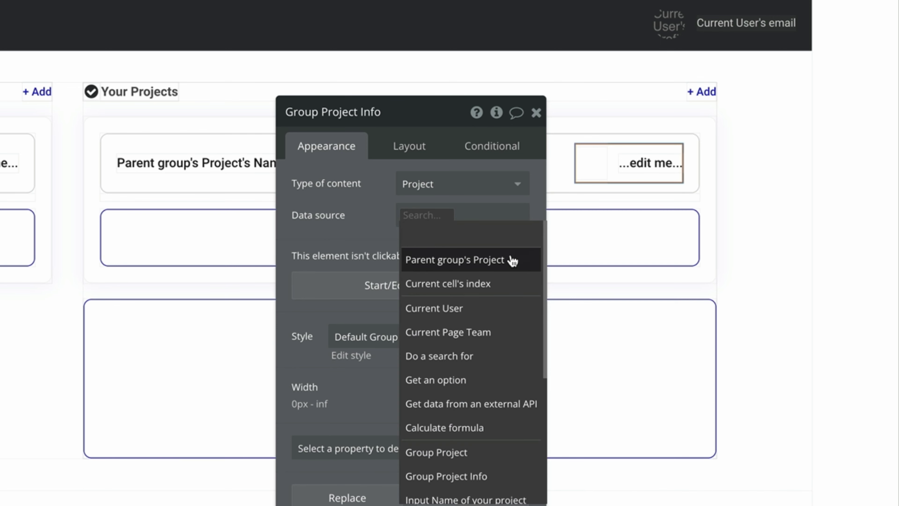
pyautogui.click(512, 260)
pyautogui.click(608, 192)
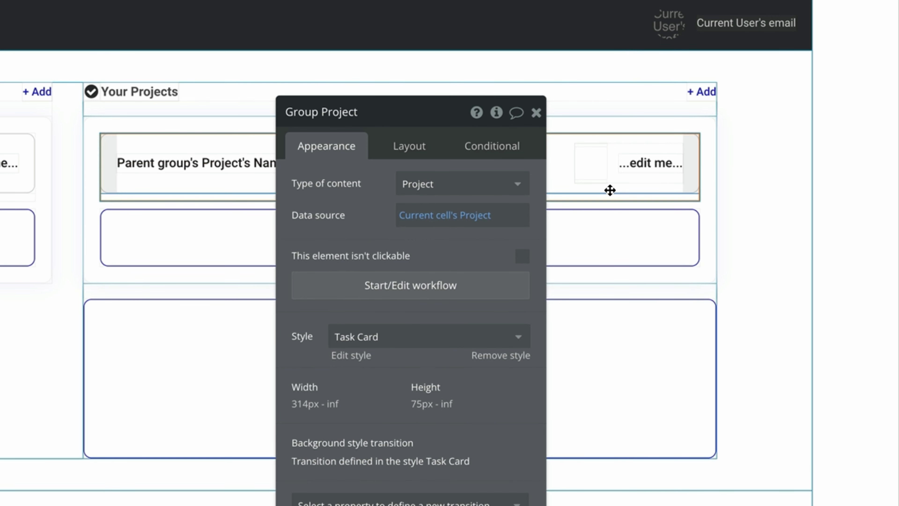
pyautogui.click(621, 181)
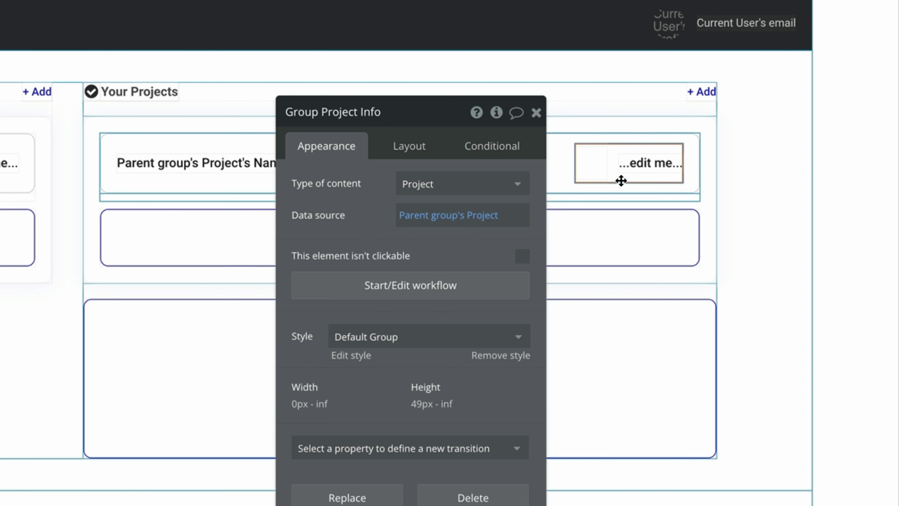
# Source the card's image list from Parent group's Project's Member List:each item's Profile Picture.
pyautogui.click(604, 181)
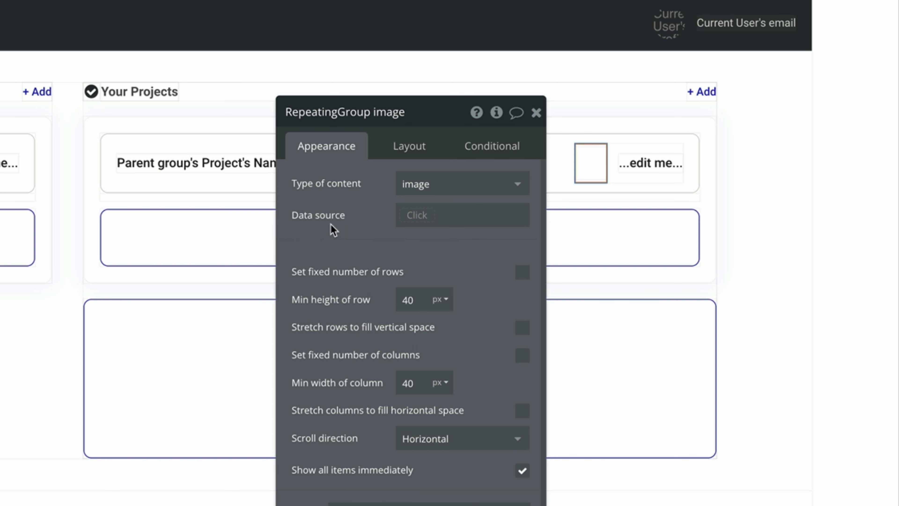
pyautogui.click(417, 215)
pyautogui.click(523, 261)
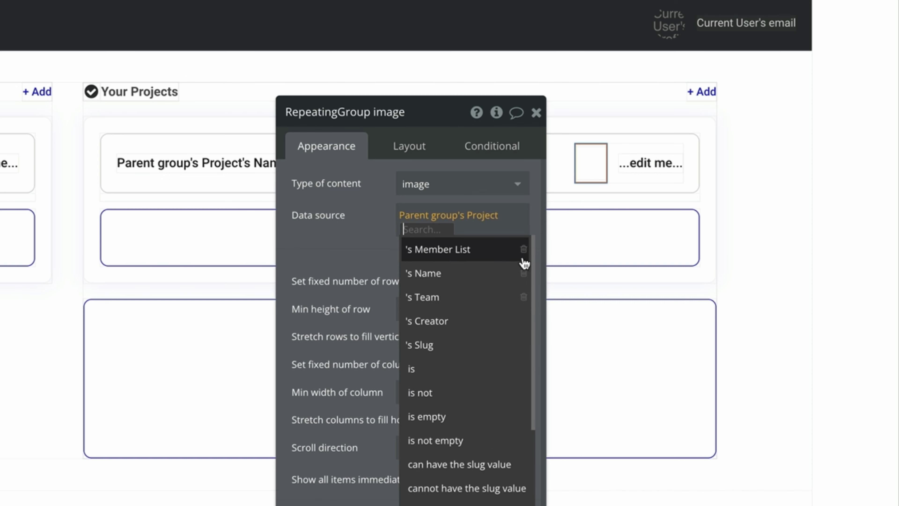
pyautogui.click(494, 261)
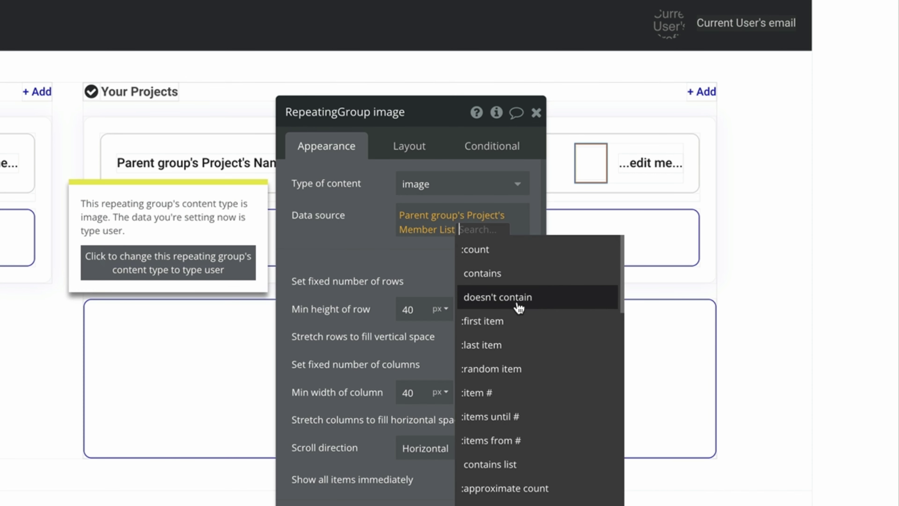
pyautogui.scroll(-1, 518, 301)
pyautogui.scroll(-5, 518, 299)
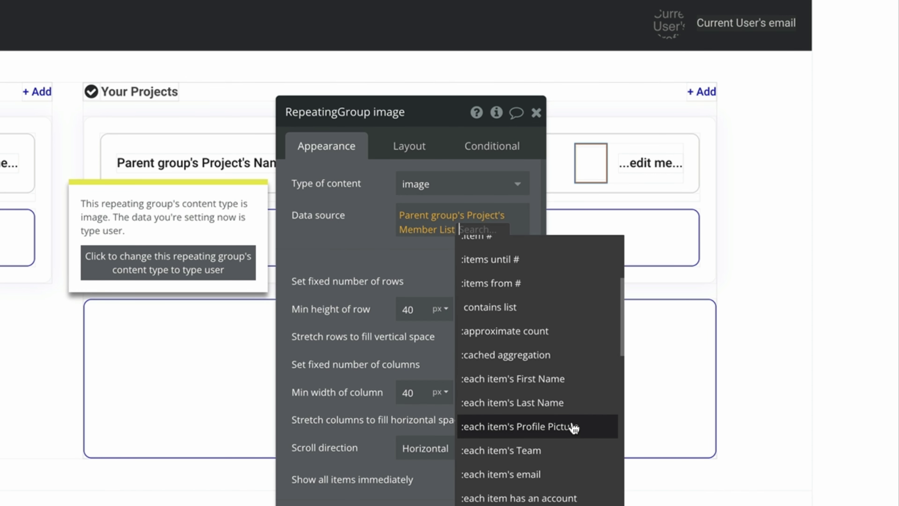
pyautogui.click(571, 426)
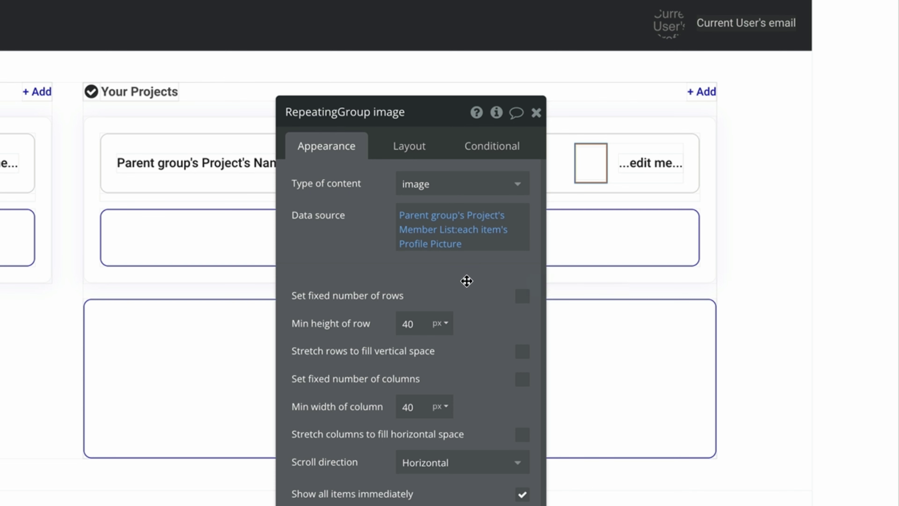
# Replace the list image's placeholder source with Current cell's image.
pyautogui.click(588, 168)
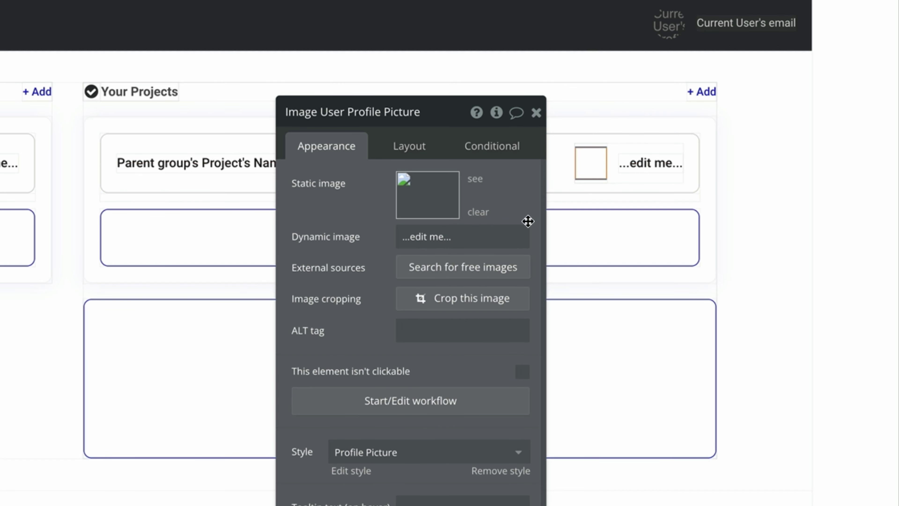
pyautogui.click(496, 237)
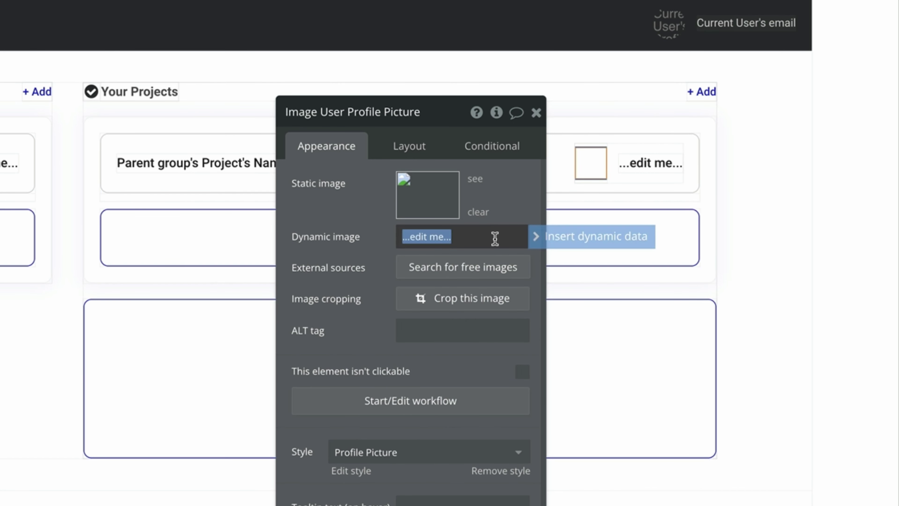
pyautogui.press('BackSpace')
pyautogui.click(524, 237)
pyautogui.click(566, 236)
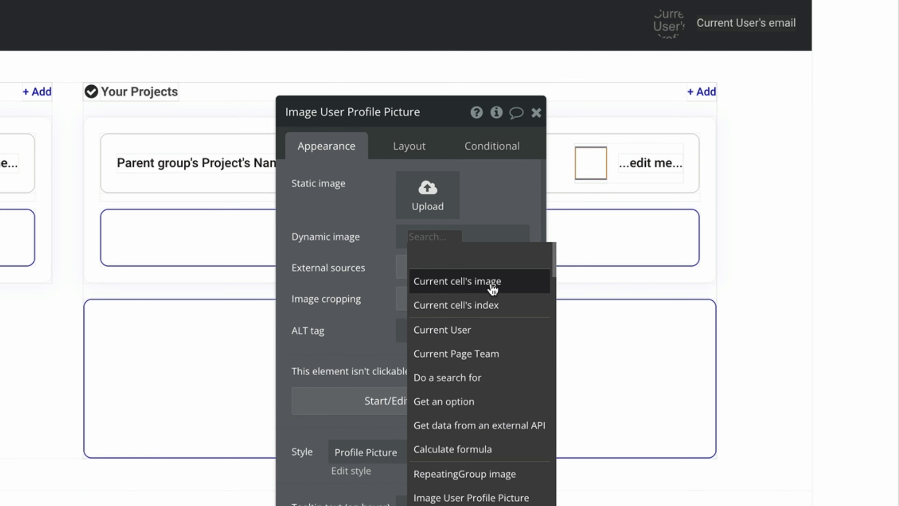
pyautogui.click(491, 286)
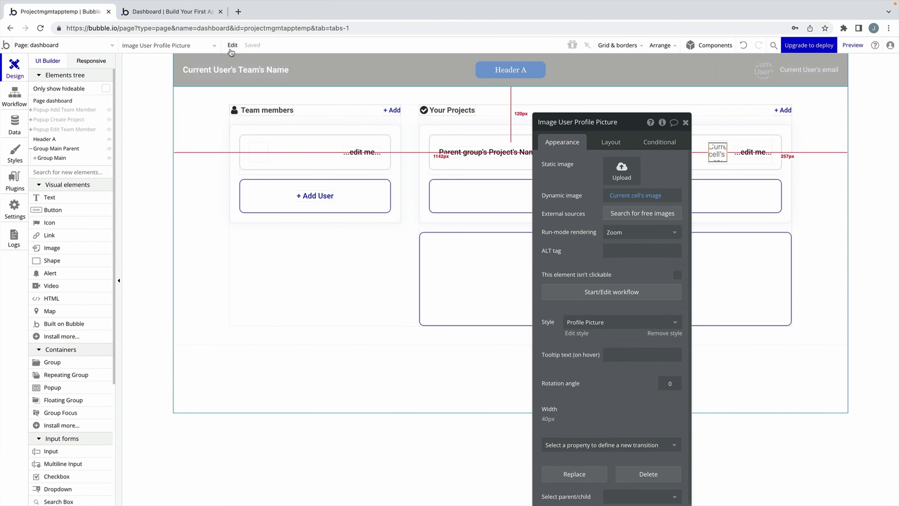
# Reload the dashboard preview to confirm the member avatar appears, then return to the editor.
pyautogui.click(190, 11)
pyautogui.hotkey('ctrl', 'r')
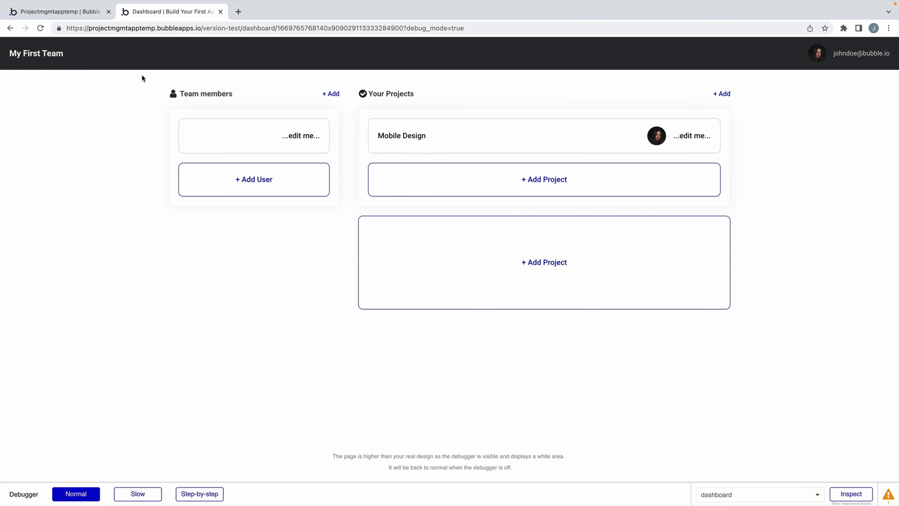
pyautogui.click(61, 12)
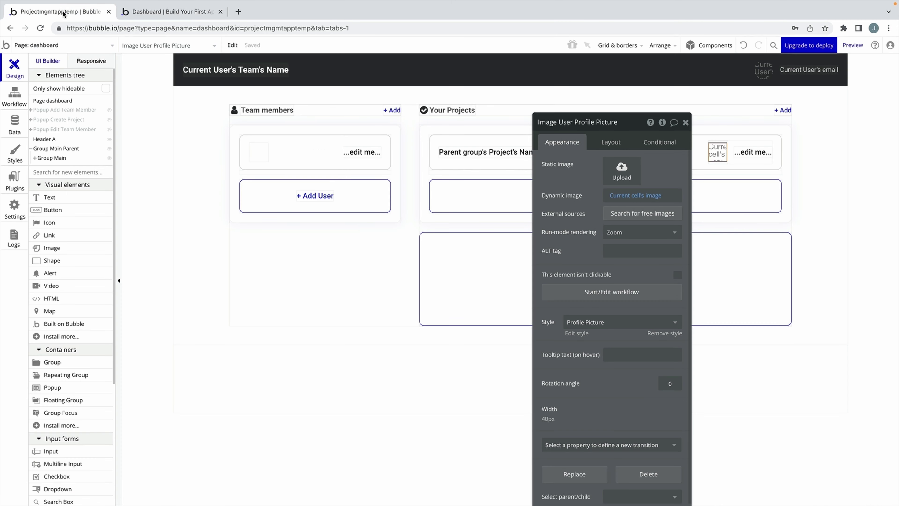
# In Data types, add a field named Project of type Project to the Task type.
pyautogui.click(748, 152)
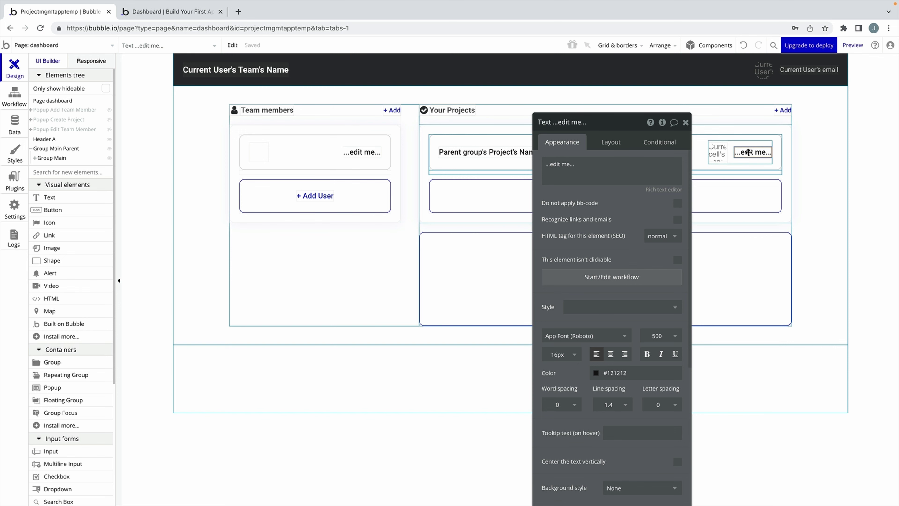
pyautogui.click(15, 123)
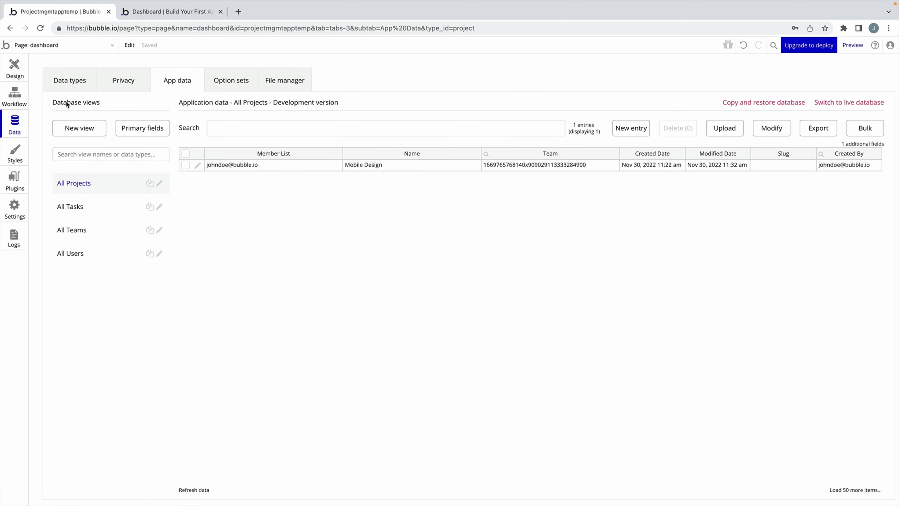
pyautogui.click(69, 80)
pyautogui.click(79, 148)
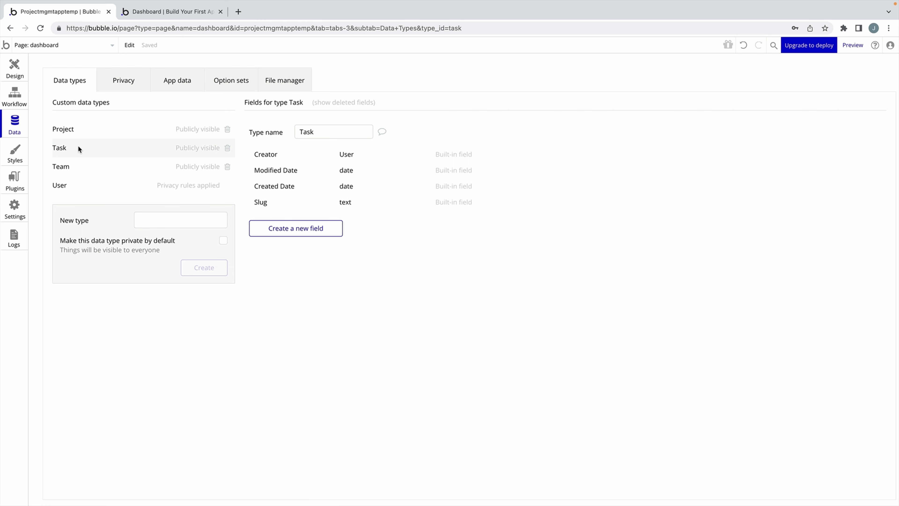
pyautogui.click(287, 228)
pyautogui.write('Pro')
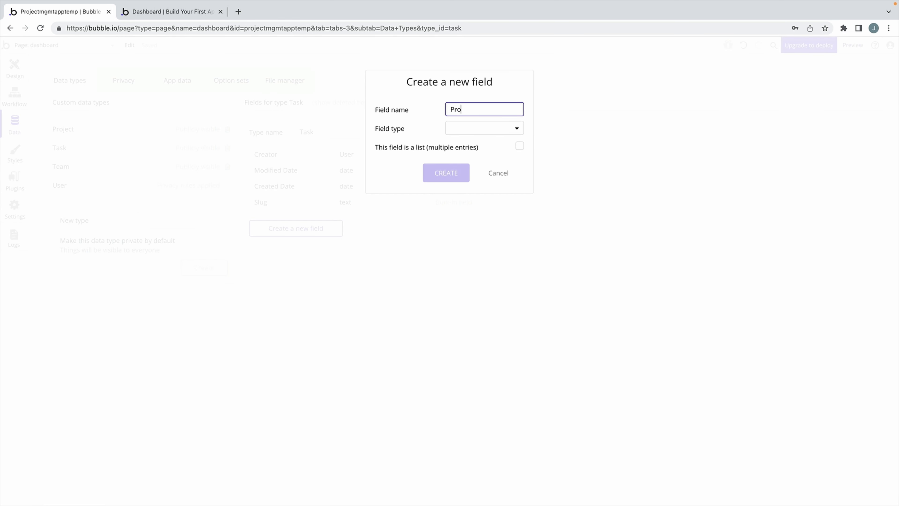
pyautogui.write('ject')
pyautogui.click(466, 131)
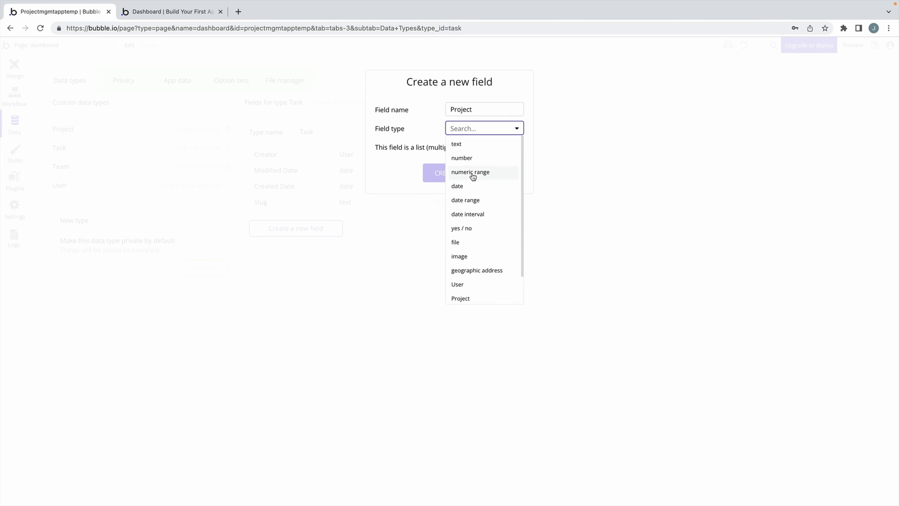
pyautogui.click(482, 298)
pyautogui.click(453, 178)
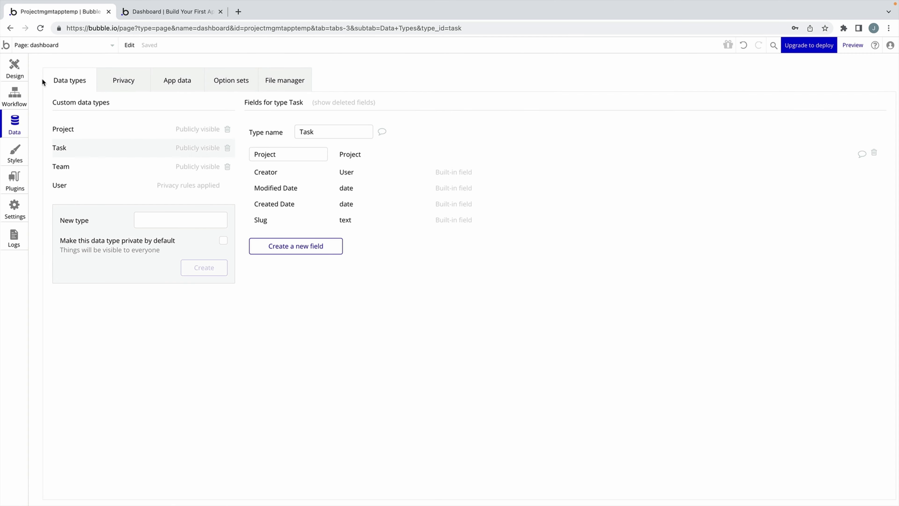
pyautogui.click(15, 71)
pyautogui.click(622, 164)
# Replace the card text with a search for Tasks where Project = Parent group's Project.
pyautogui.hotkey('ctrl', 'a')
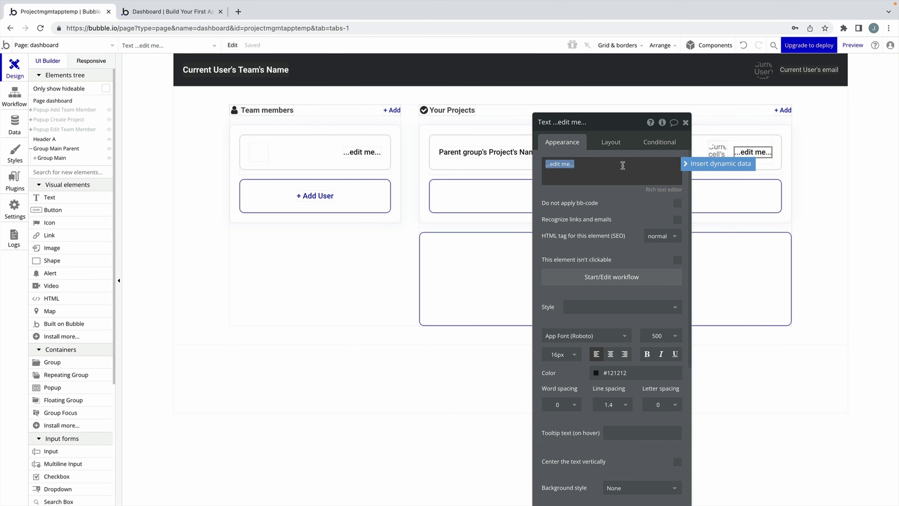
pyautogui.click(718, 163)
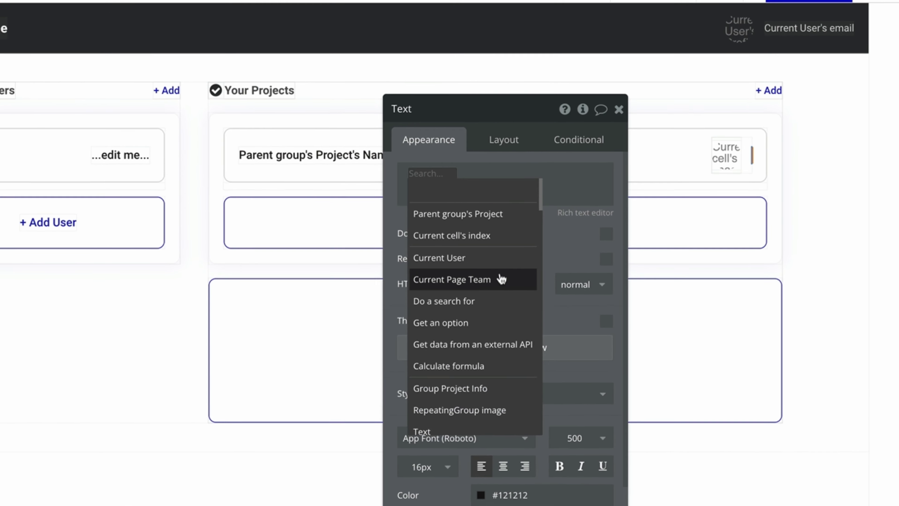
pyautogui.click(443, 300)
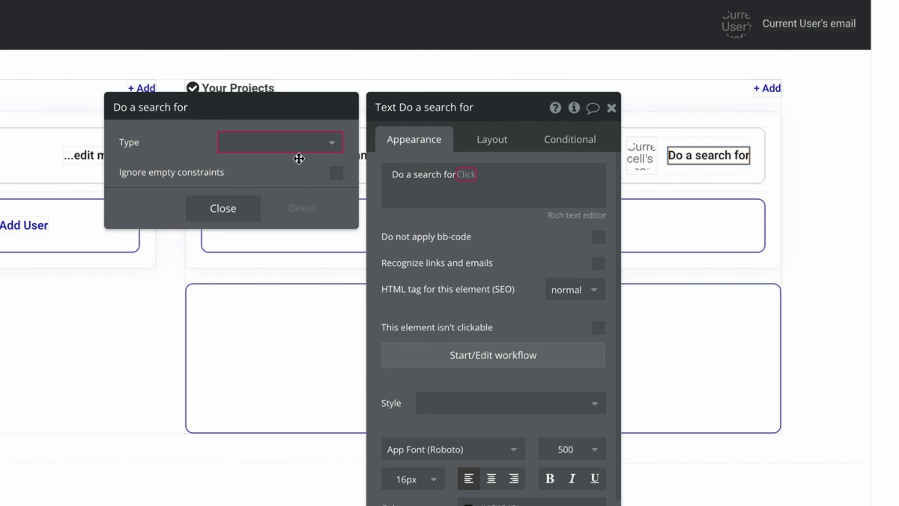
pyautogui.click(316, 156)
pyautogui.click(312, 218)
pyautogui.click(217, 188)
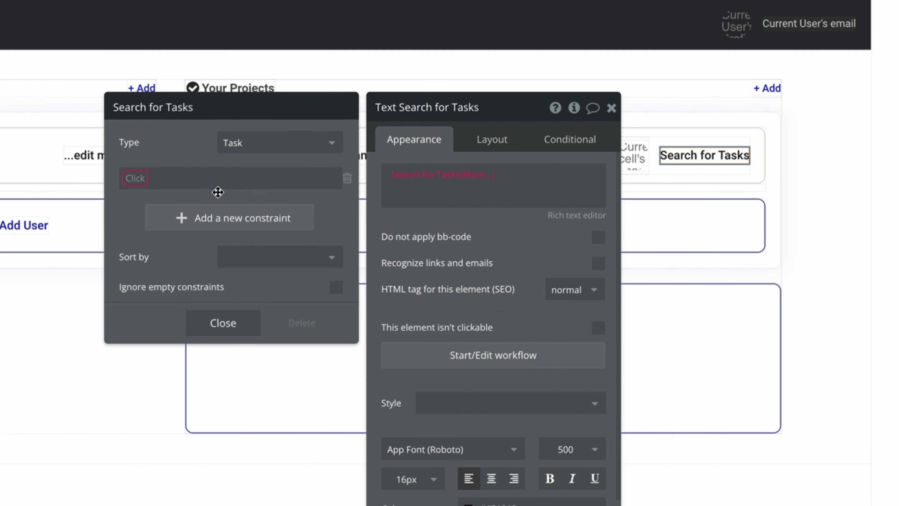
pyautogui.click(126, 180)
pyautogui.click(140, 194)
pyautogui.click(183, 178)
pyautogui.click(180, 193)
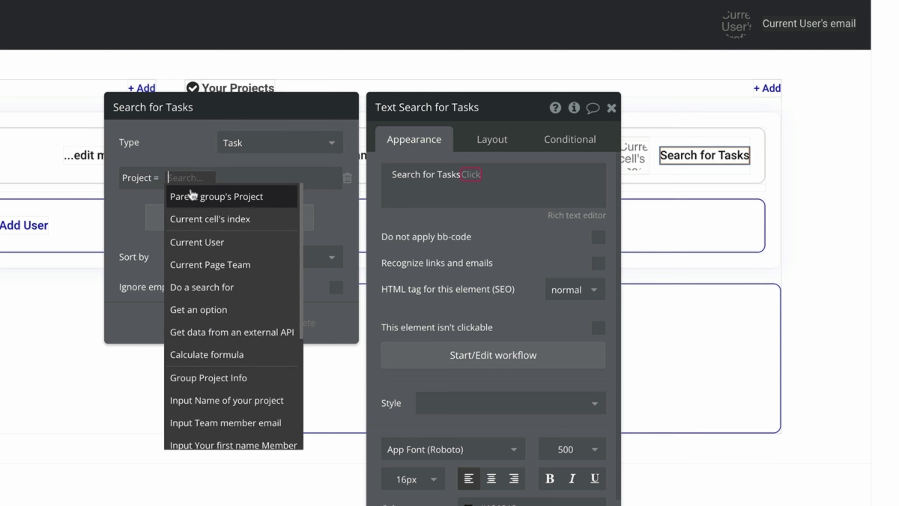
pyautogui.click(194, 193)
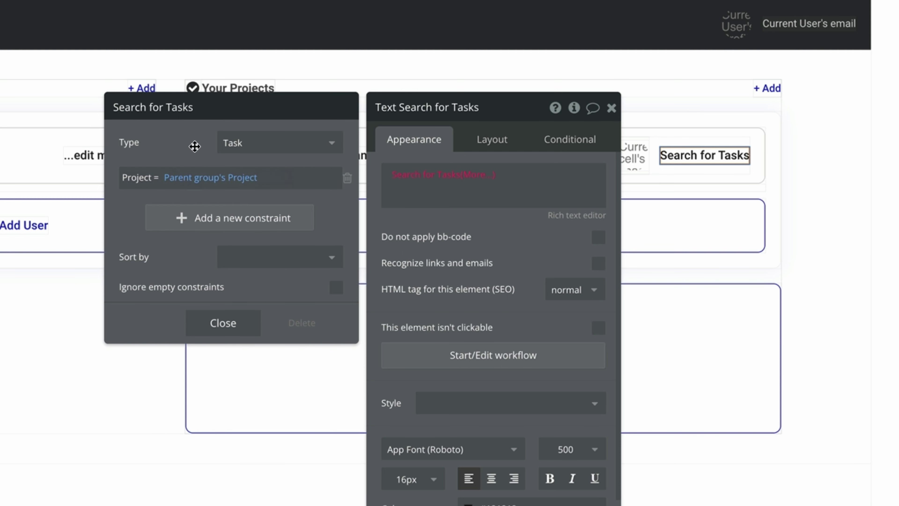
# Append :count and the word ' Tasks' to the search expression.
pyautogui.click(480, 178)
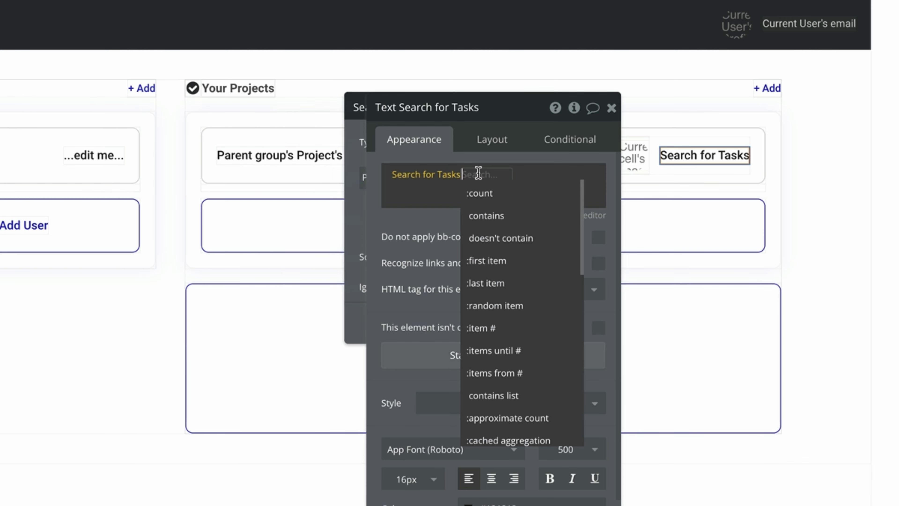
pyautogui.click(548, 190)
pyautogui.click(549, 184)
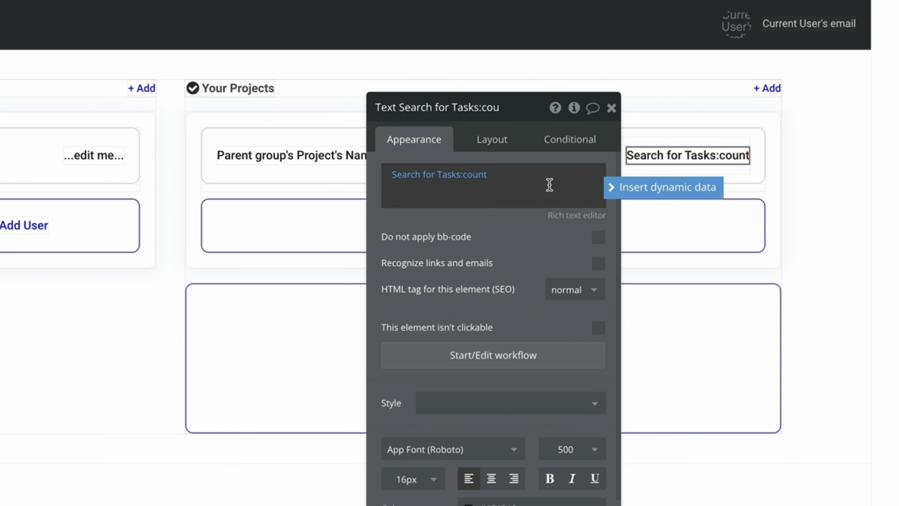
pyautogui.write('Tasks')
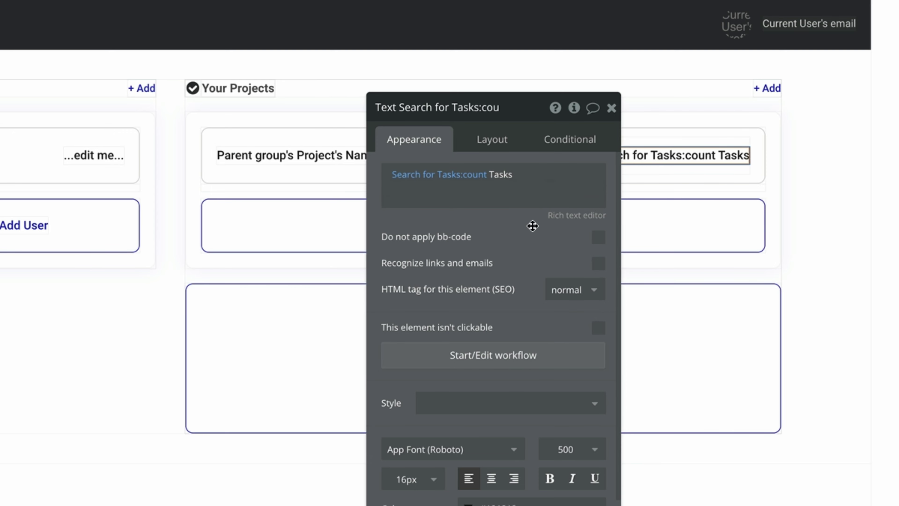
pyautogui.click(611, 107)
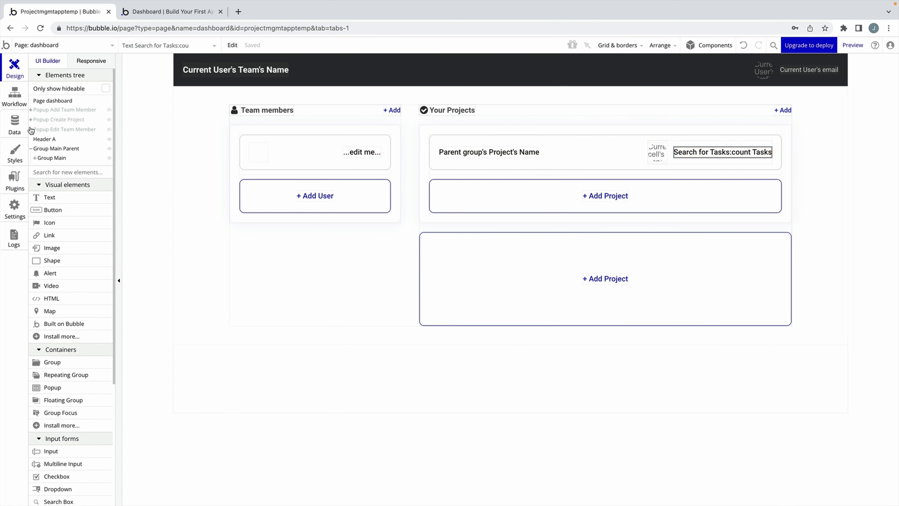
pyautogui.click(15, 124)
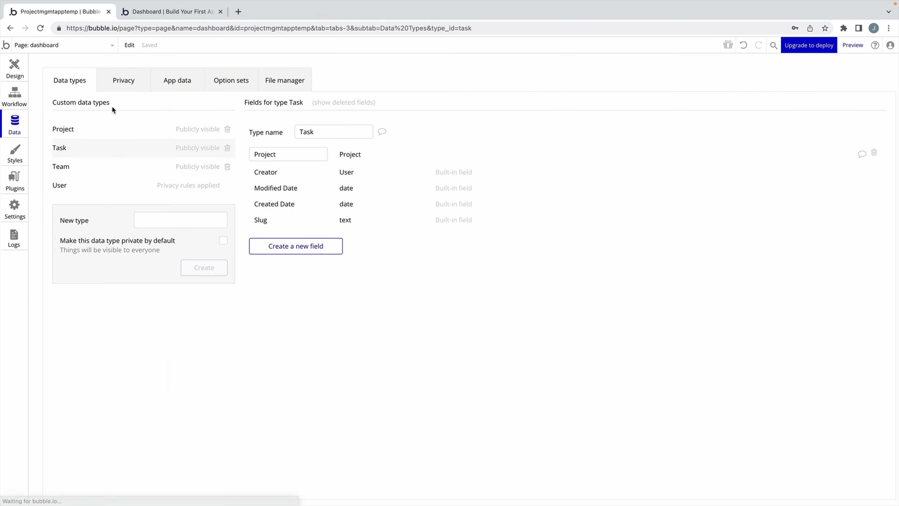
pyautogui.click(177, 80)
# Reload the preview, check the Mobile Design card reads 0 Tasks, then go back to the editor.
pyautogui.hotkey('ctrl', 'Tab')
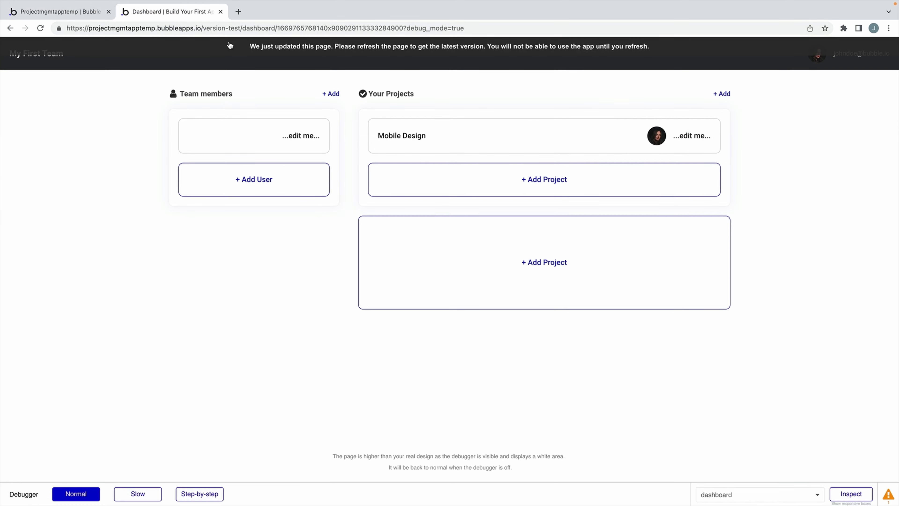
pyautogui.hotkey('ctrl', 'r')
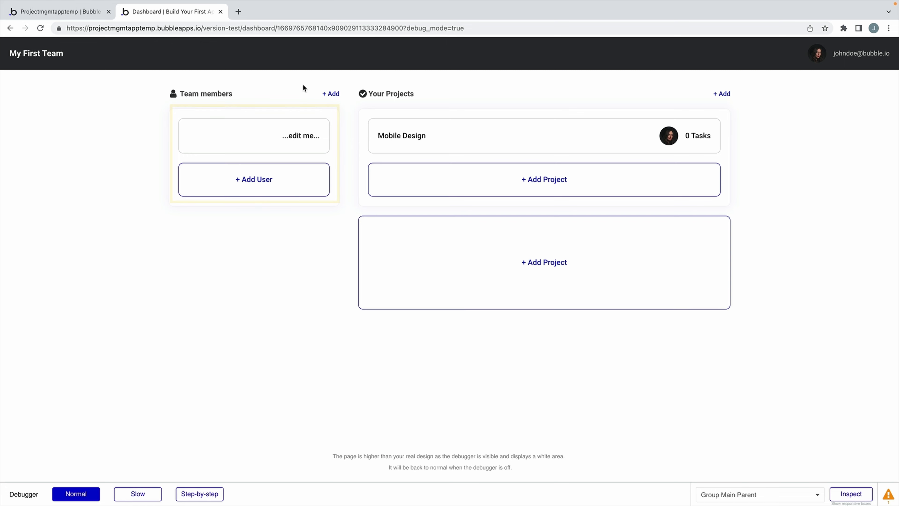
pyautogui.click(88, 12)
# Give the popup's Add Member button a workflow starting with 'Create an account for someone else'.
pyautogui.click(28, 59)
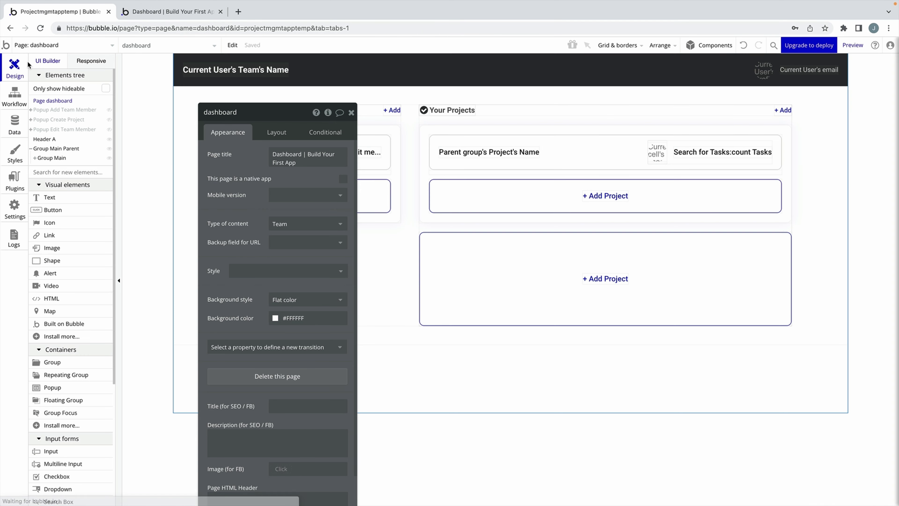
pyautogui.click(351, 112)
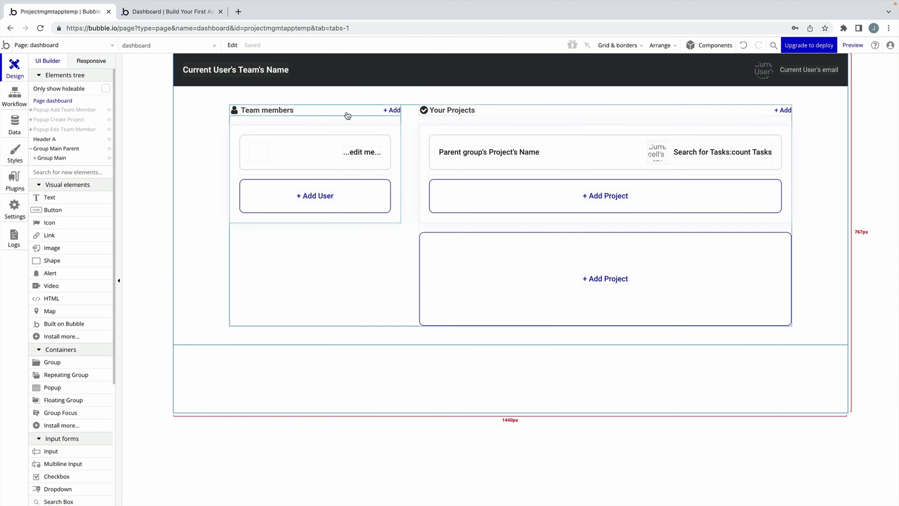
pyautogui.click(89, 111)
pyautogui.click(598, 136)
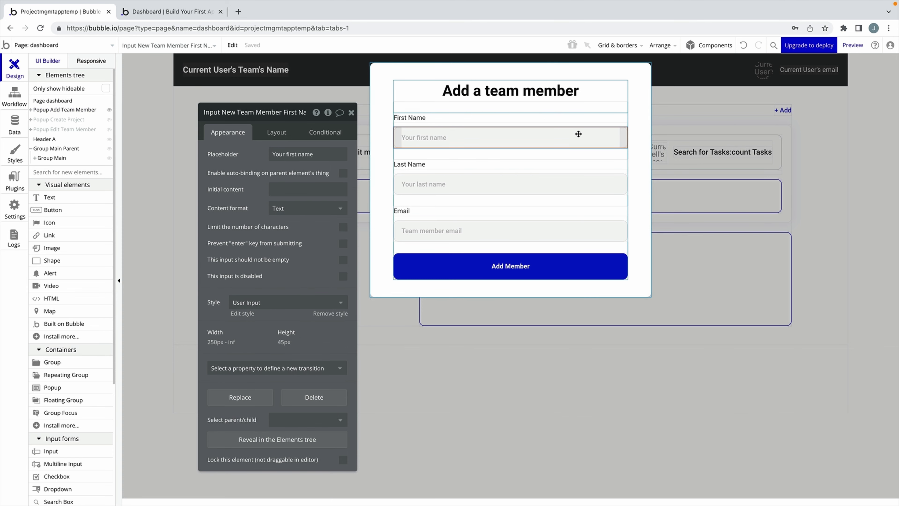
pyautogui.click(528, 266)
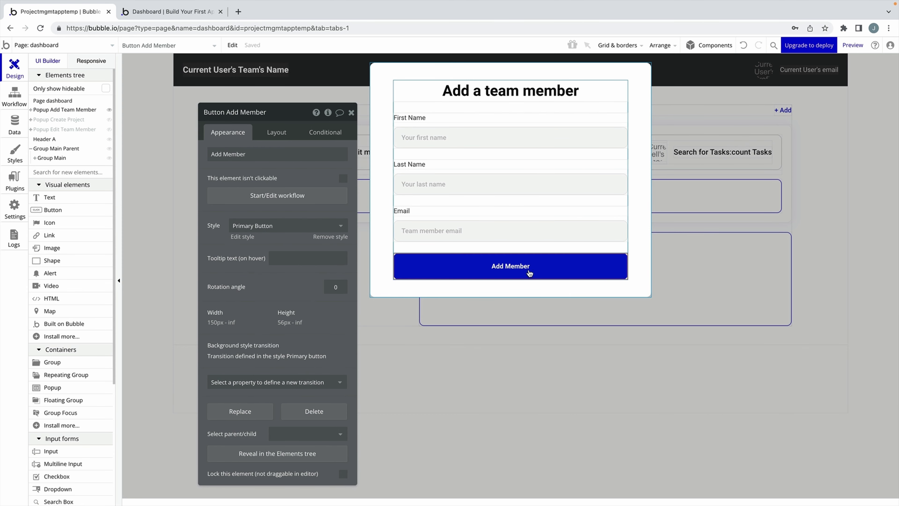
pyautogui.click(312, 199)
pyautogui.click(89, 166)
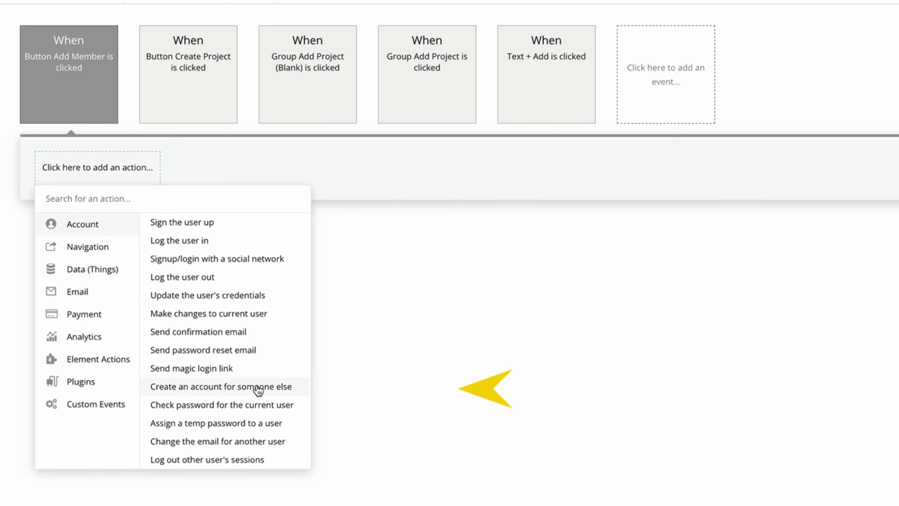
pyautogui.click(258, 389)
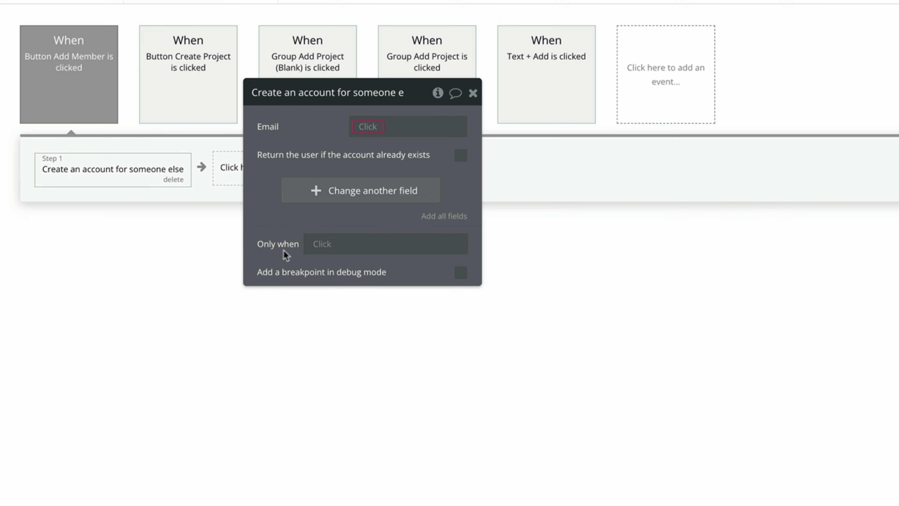
# Fill the account's email and name fields from the popup's email, first and last name inputs.
pyautogui.click(358, 126)
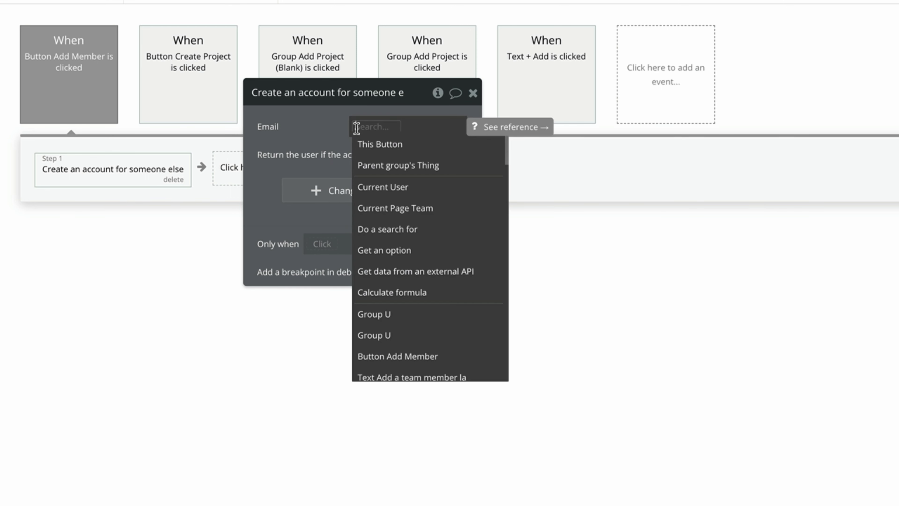
pyautogui.scroll(-3, 399, 203)
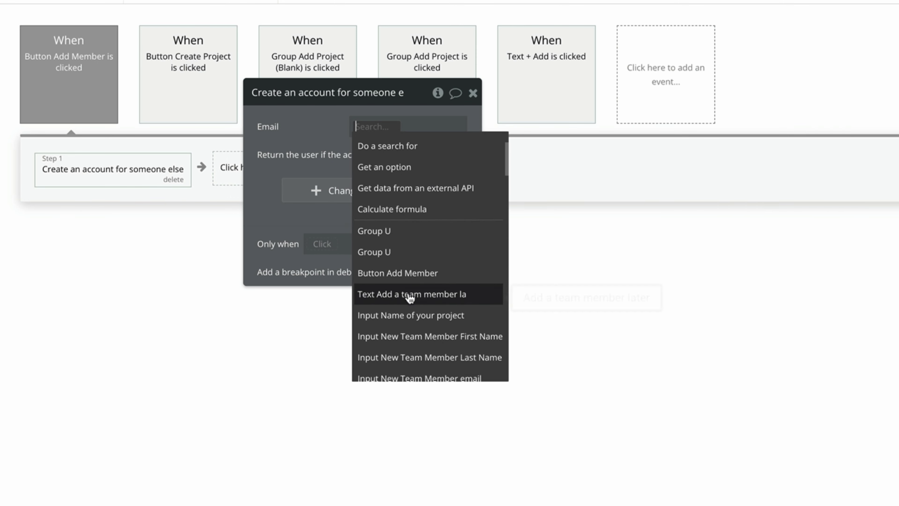
pyautogui.click(460, 373)
pyautogui.click(443, 166)
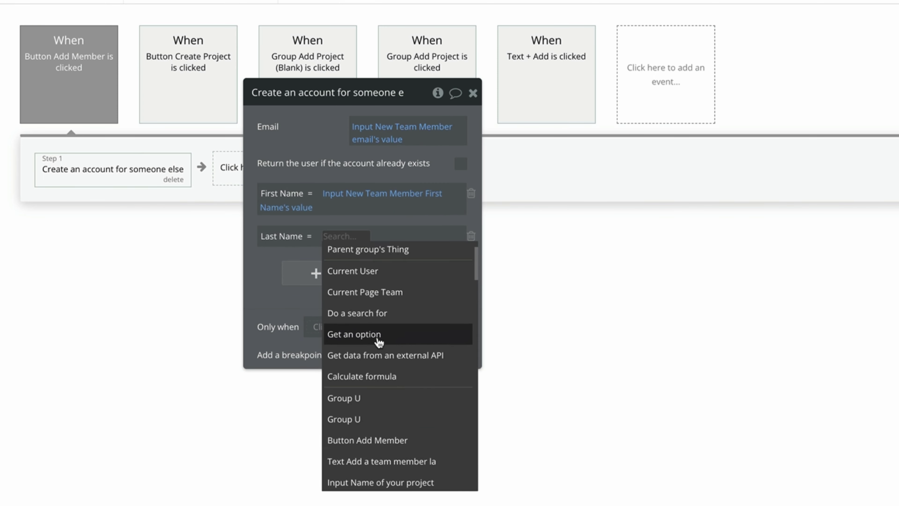
pyautogui.scroll(-2, 378, 341)
pyautogui.click(446, 476)
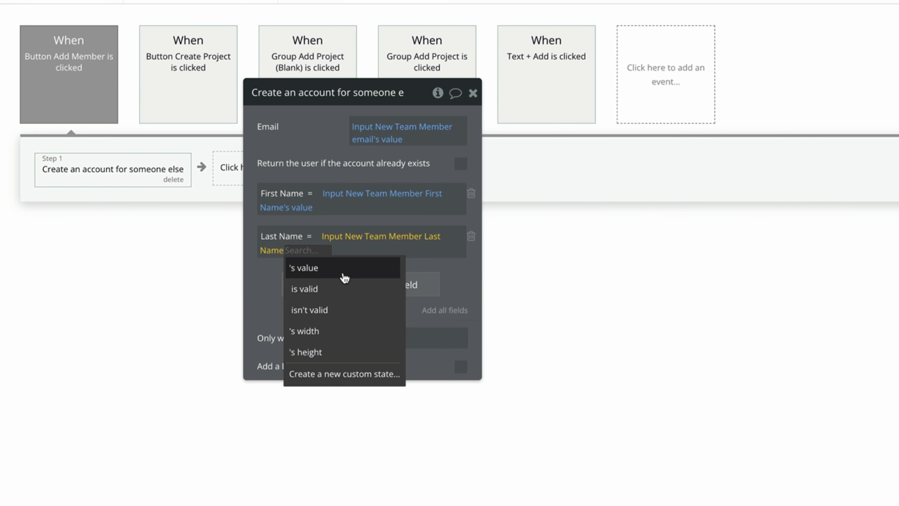
# Set the new account's Team to Current Page Team and tick Return the user if it exists.
pyautogui.click(343, 271)
pyautogui.click(349, 288)
pyautogui.click(287, 279)
pyautogui.click(294, 358)
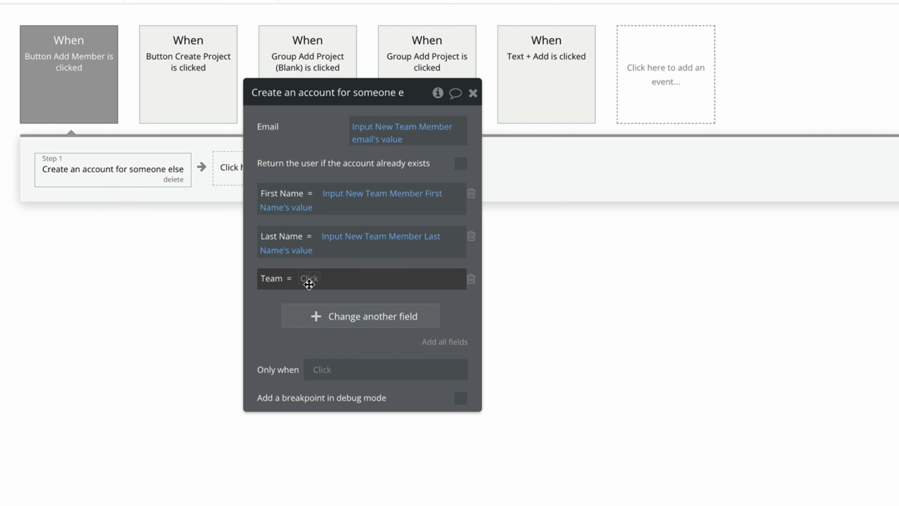
pyautogui.click(307, 279)
pyautogui.click(411, 382)
pyautogui.click(268, 299)
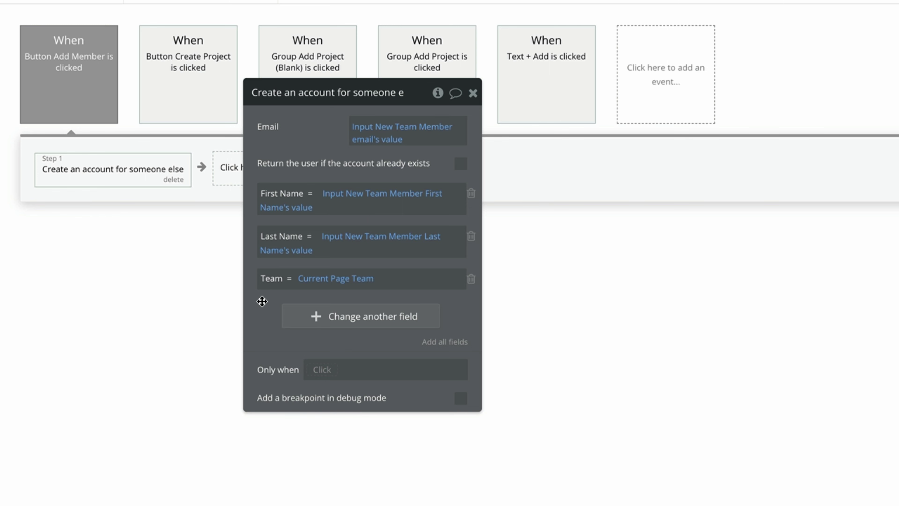
pyautogui.moveTo(262, 301); pyautogui.dragTo(381, 301)
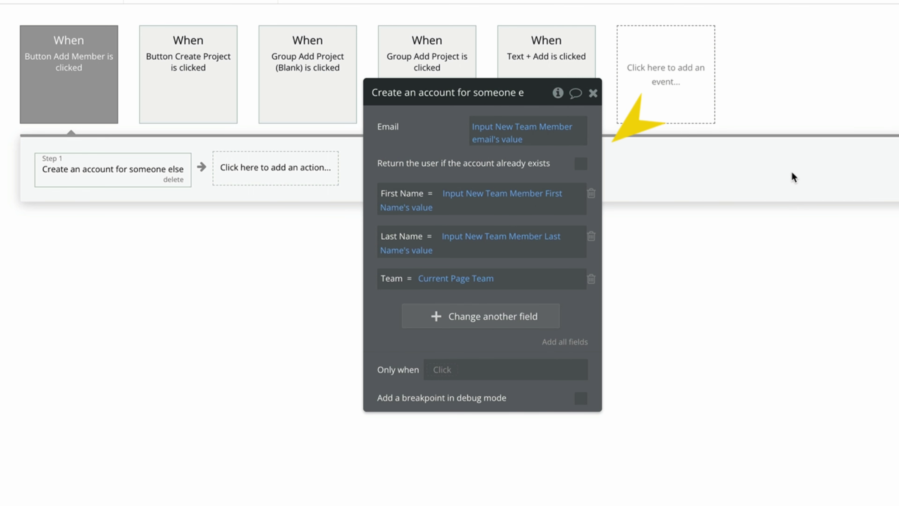
pyautogui.click(580, 165)
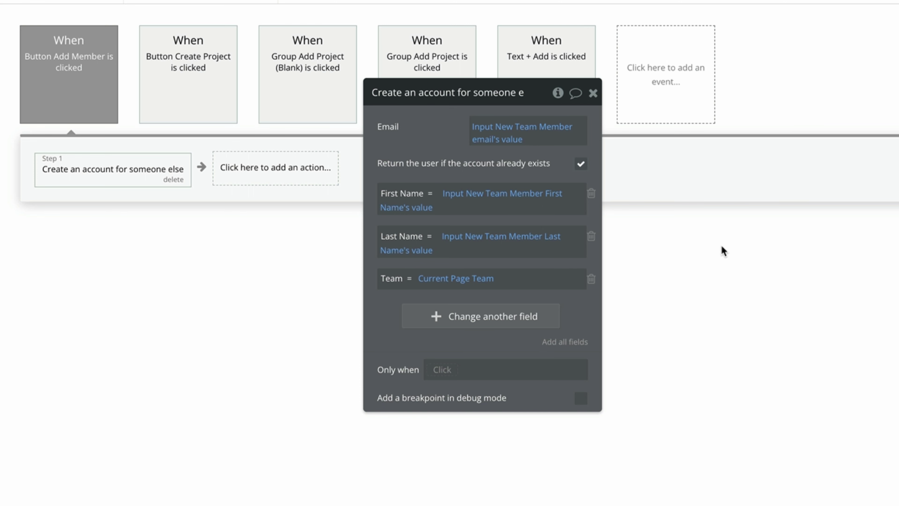
pyautogui.click(280, 179)
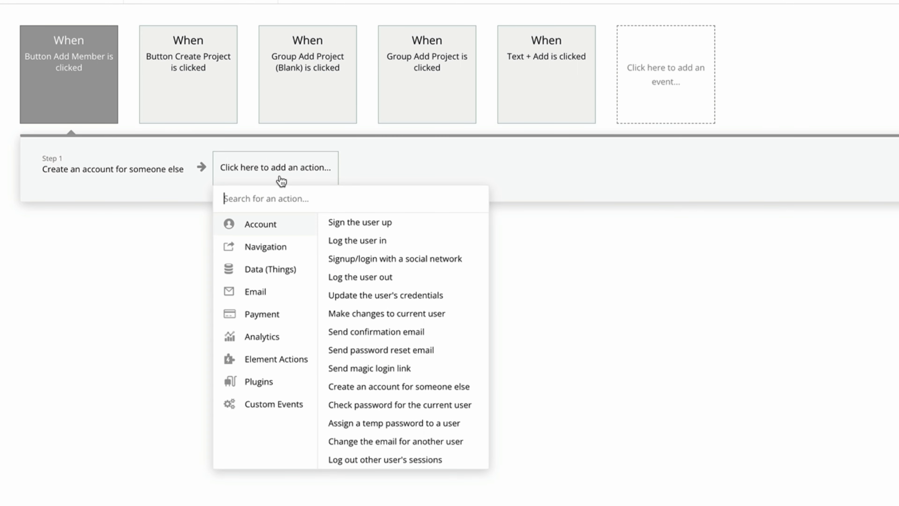
# Add a password reset email step sent to Result of step 1's email.
pyautogui.click(454, 352)
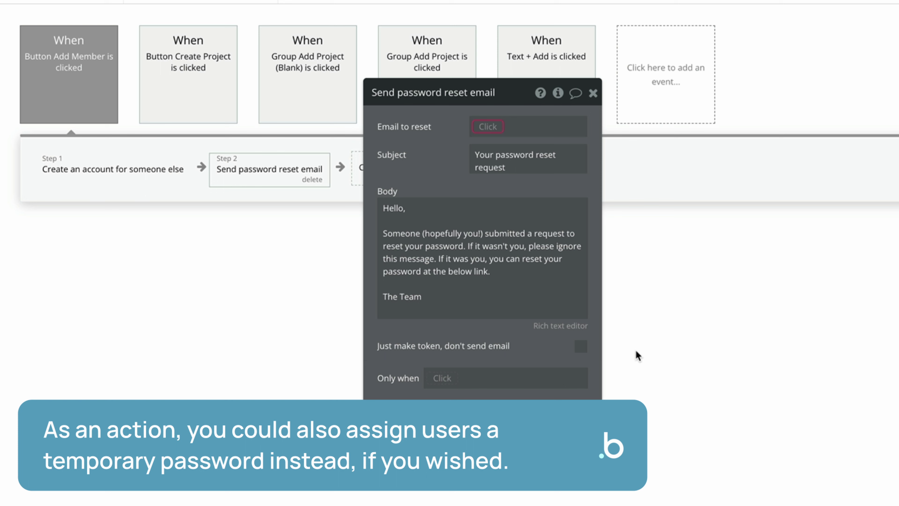
pyautogui.click(492, 124)
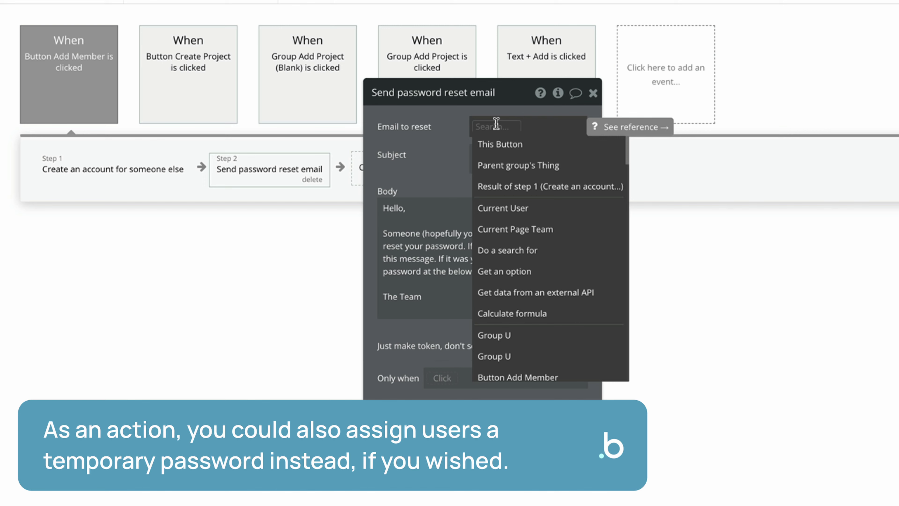
pyautogui.click(591, 186)
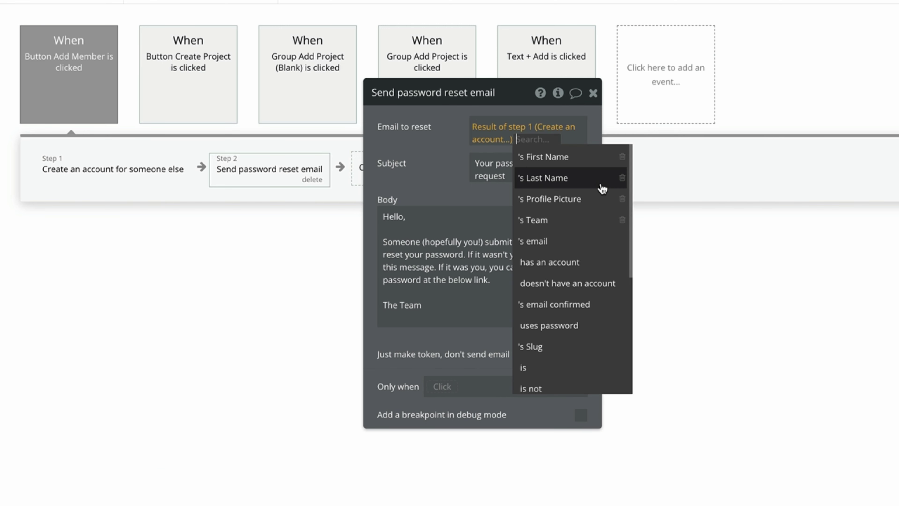
pyautogui.click(580, 241)
pyautogui.click(447, 160)
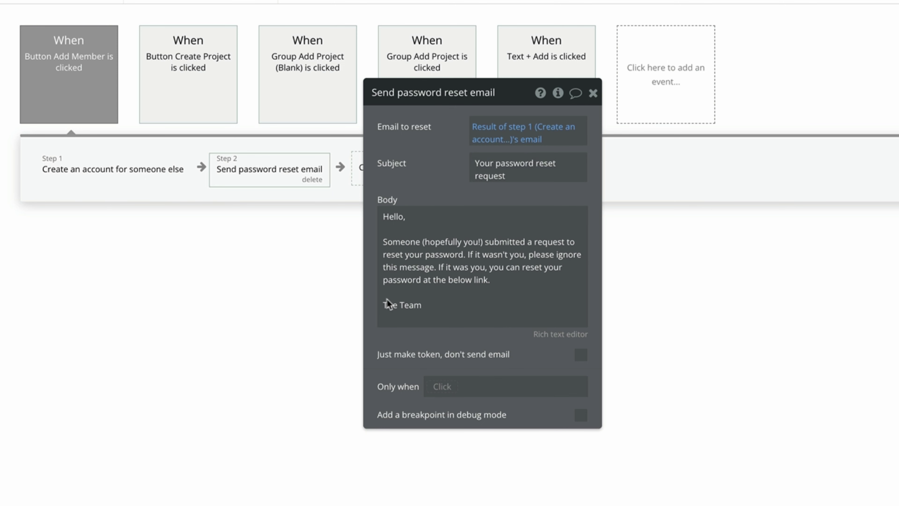
pyautogui.moveTo(439, 170); pyautogui.dragTo(608, 169)
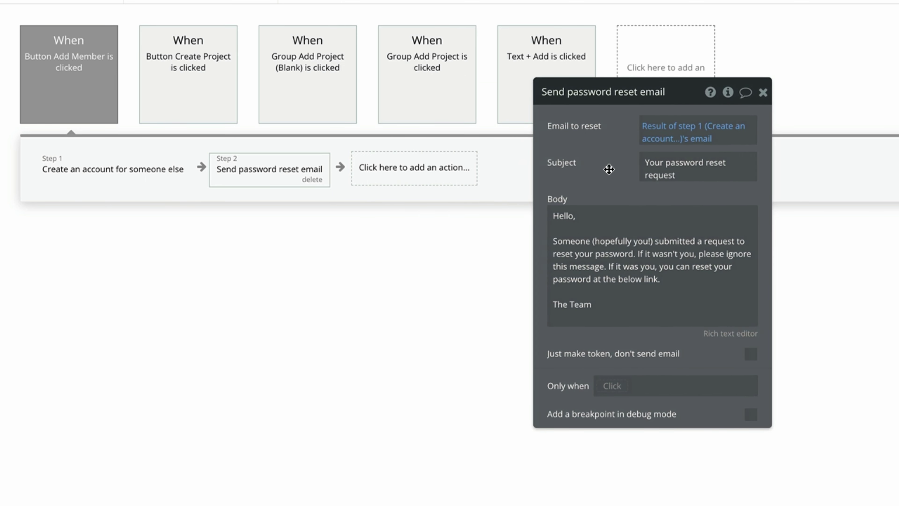
# Add 'Reset relevant inputs' as step 3 and 'Hide Popup Add Team Member' as step 4.
pyautogui.click(442, 181)
pyautogui.write('reset')
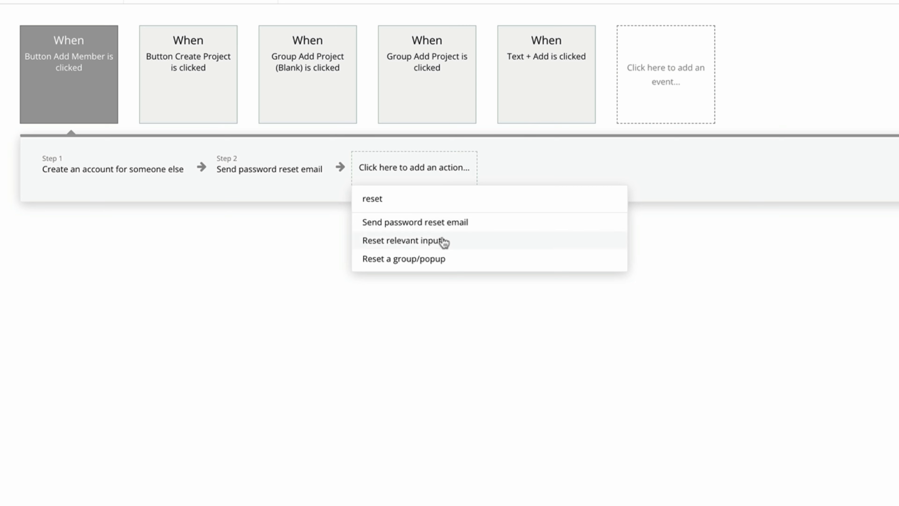
pyautogui.click(443, 242)
pyautogui.click(488, 164)
pyautogui.write('hide')
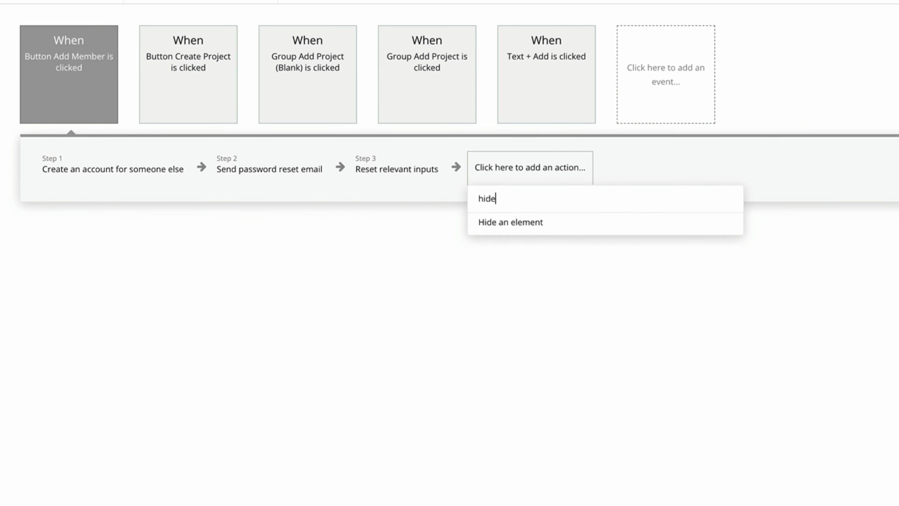
pyautogui.click(525, 222)
pyautogui.click(663, 126)
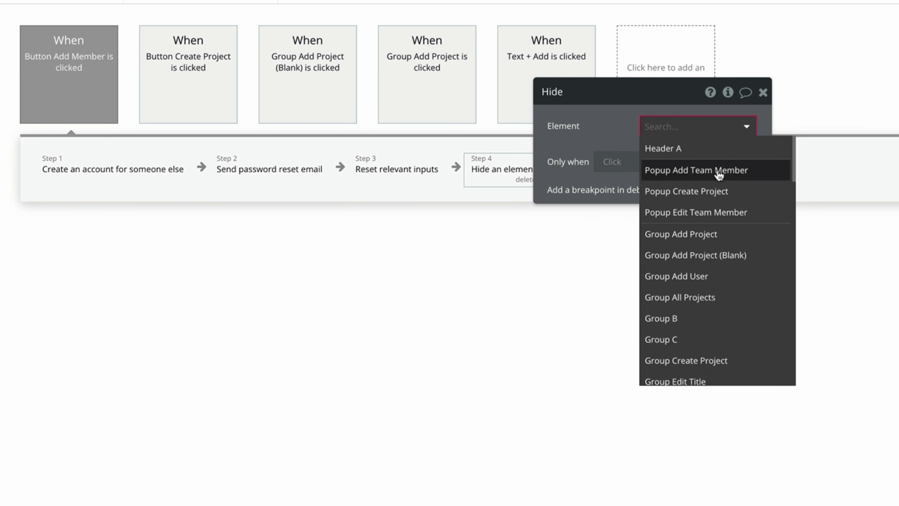
pyautogui.click(669, 168)
pyautogui.click(763, 92)
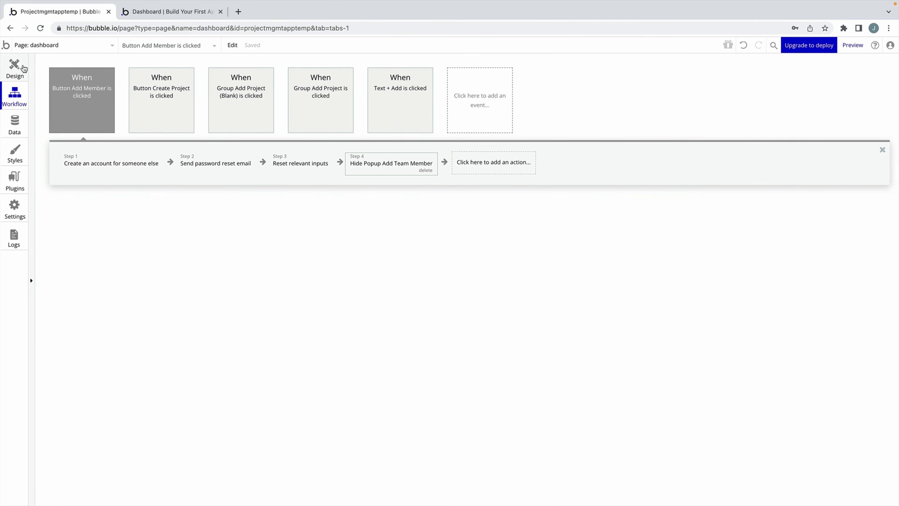
# Make clicking Group Add User show Popup Add Team Member.
pyautogui.click(15, 67)
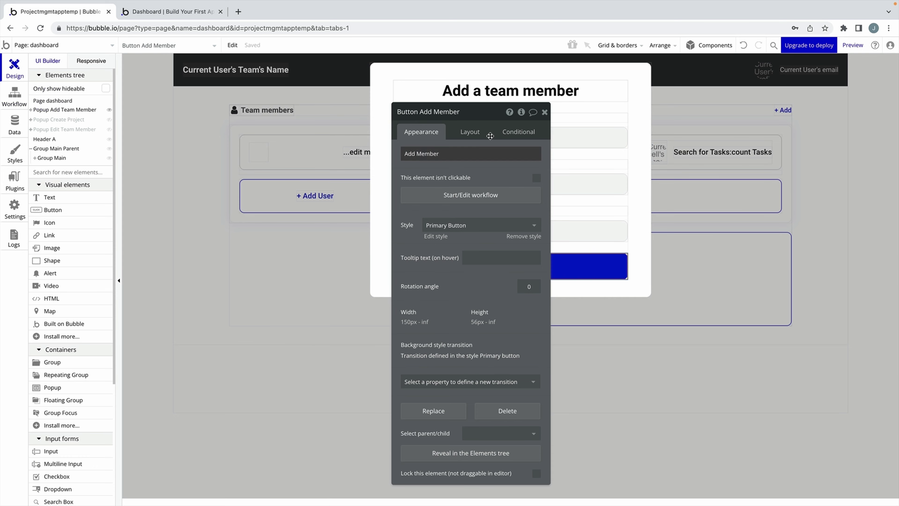
pyautogui.press('Escape')
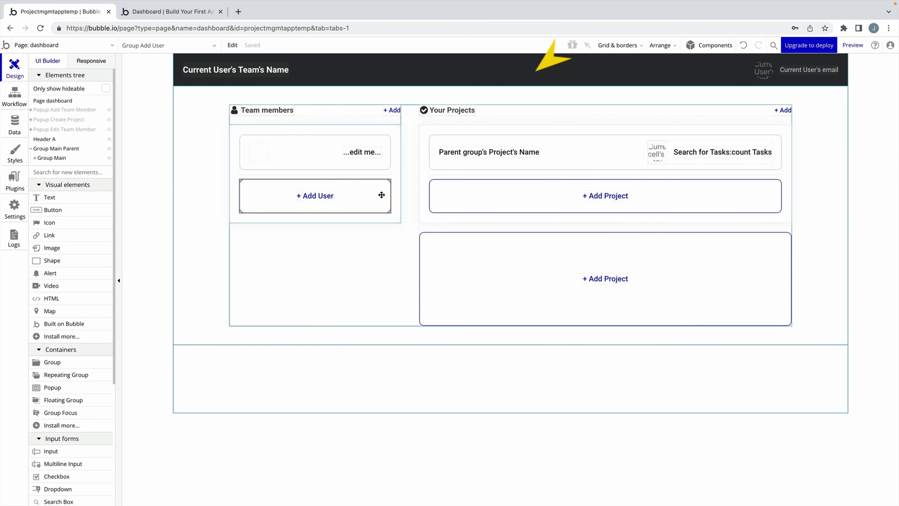
pyautogui.doubleClick(385, 194)
pyautogui.click(491, 199)
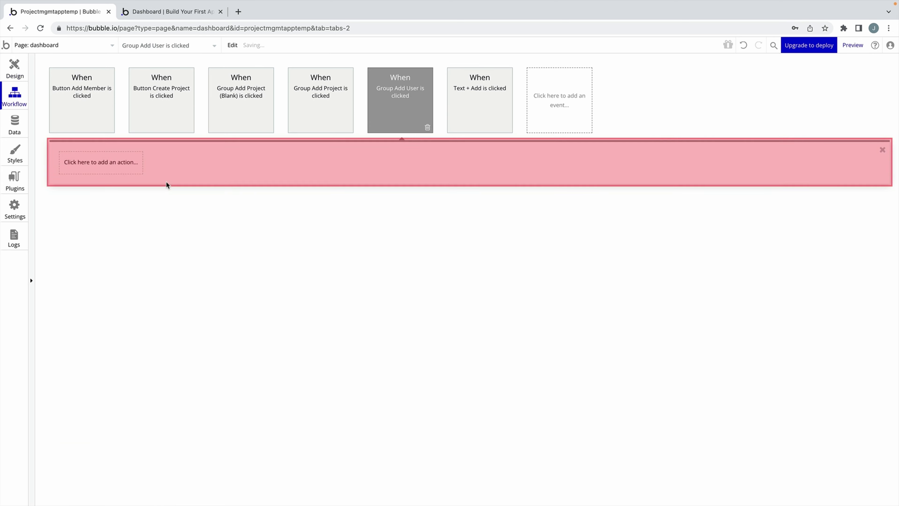
pyautogui.click(129, 164)
pyautogui.moveTo(106, 290)
pyautogui.click(154, 211)
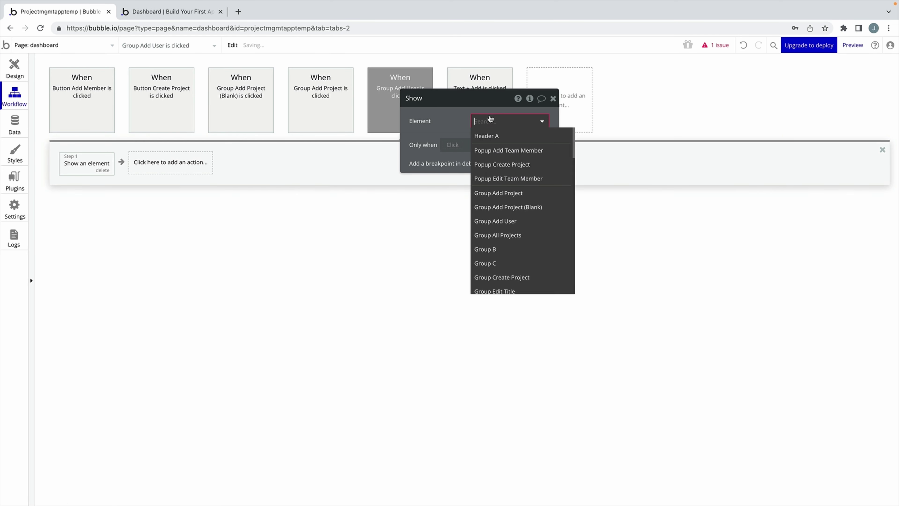
pyautogui.click(524, 151)
pyautogui.click(24, 71)
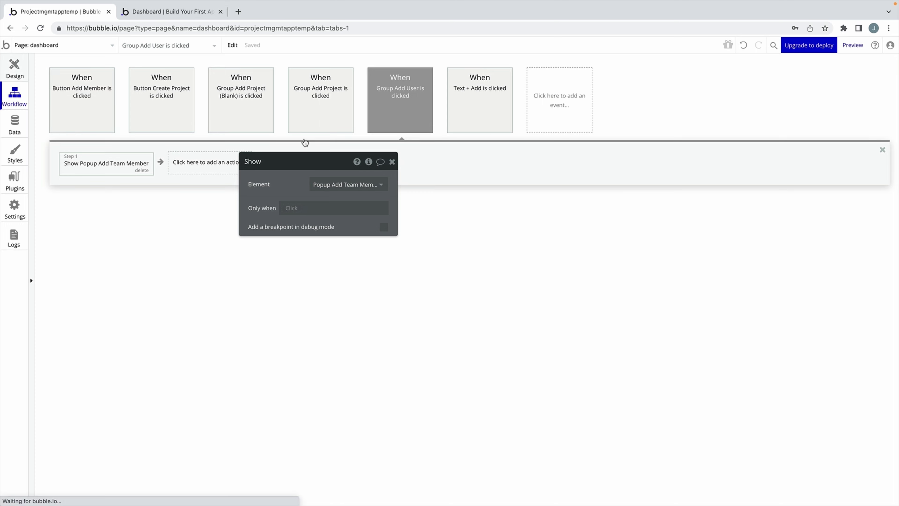
# Make clicking the + Add text beside Team members show Popup Add Team Member.
pyautogui.click(391, 108)
pyautogui.click(475, 320)
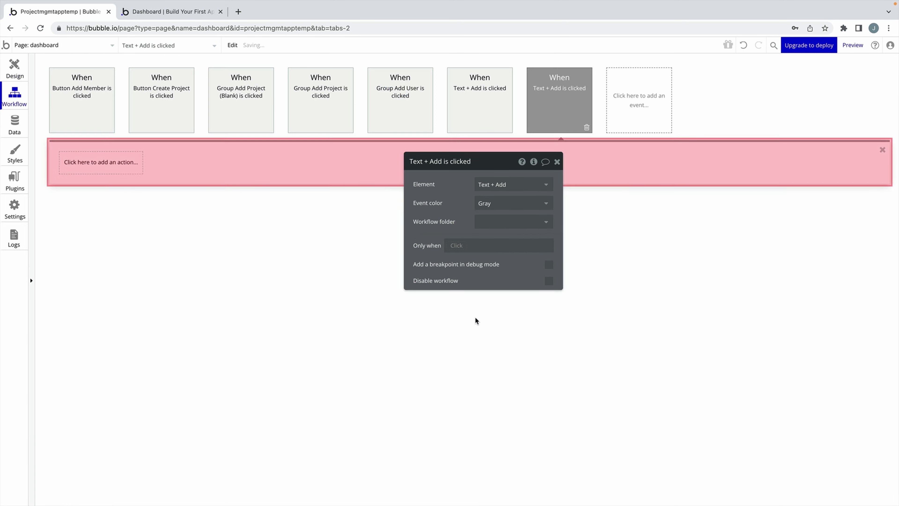
pyautogui.click(118, 170)
pyautogui.moveTo(110, 289)
pyautogui.click(153, 212)
pyautogui.click(496, 184)
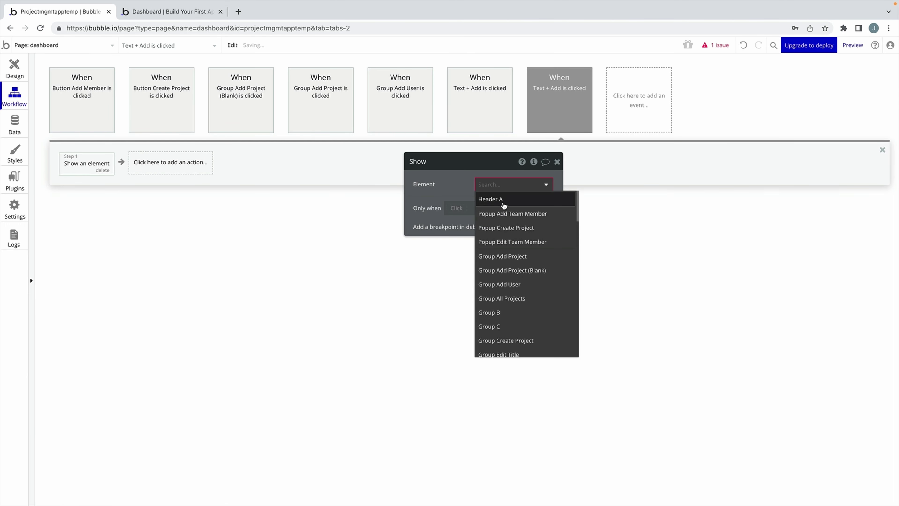
pyautogui.click(506, 212)
pyautogui.click(388, 186)
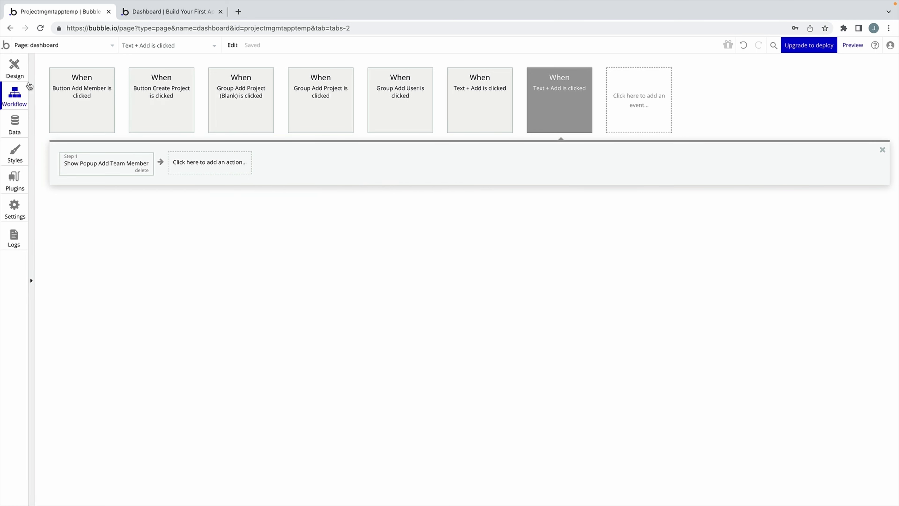
pyautogui.click(14, 68)
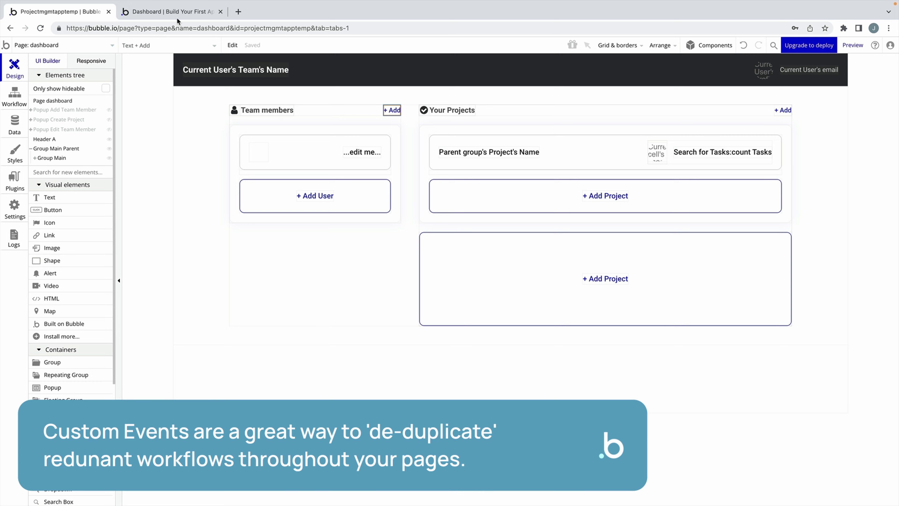
# In the running app, enter a new member's first name, last name and e-mail, and submit Add Member.
pyautogui.click(177, 17)
pyautogui.click(331, 93)
pyautogui.click(367, 163)
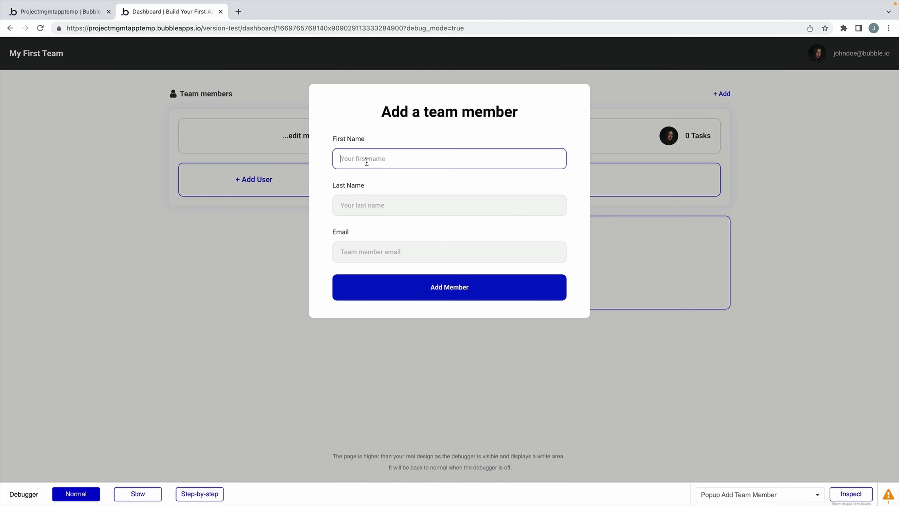
pyautogui.write('Jane')
pyautogui.press('Tab')
pyautogui.write('Doe')
pyautogui.press('Tab')
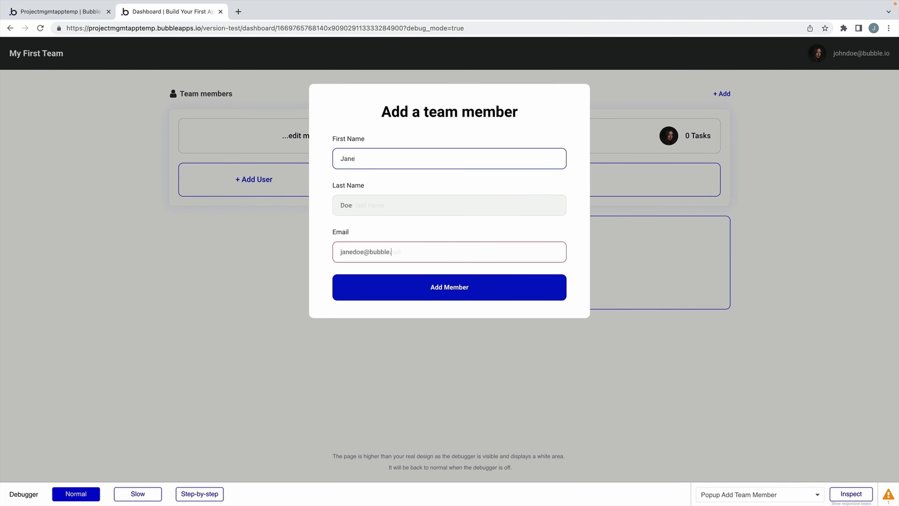
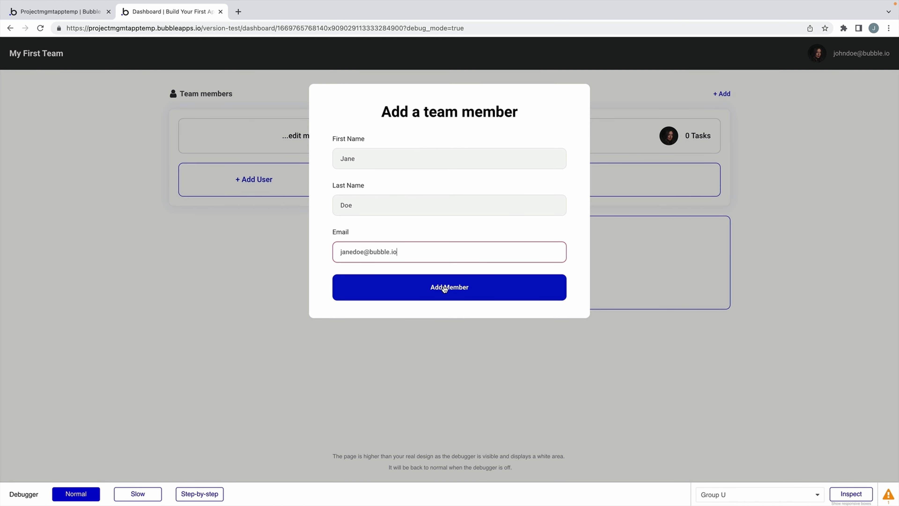
pyautogui.click(443, 287)
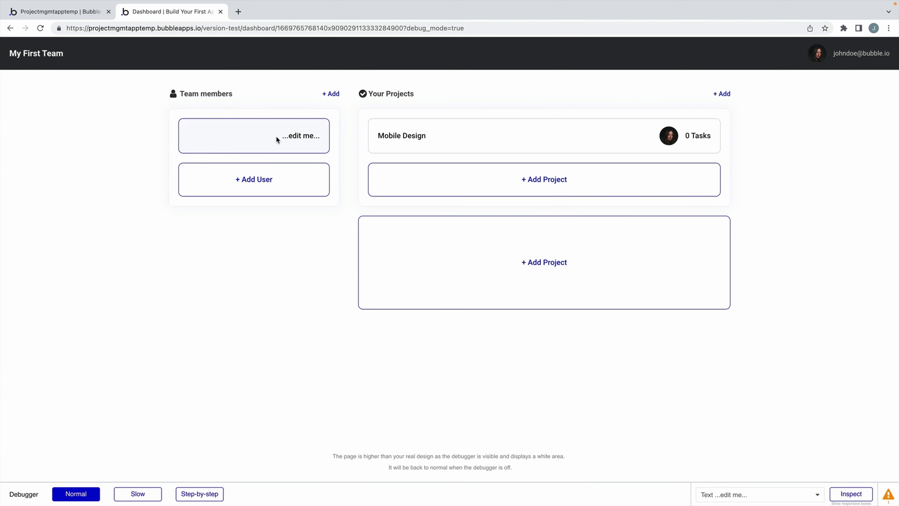
# Check that the new user appears under All Users in App data.
pyautogui.click(82, 14)
pyautogui.click(14, 127)
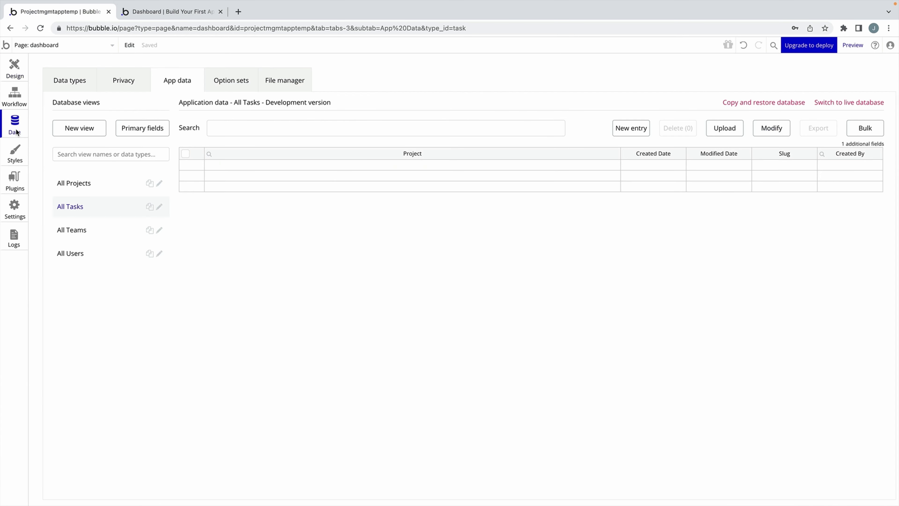
pyautogui.click(88, 253)
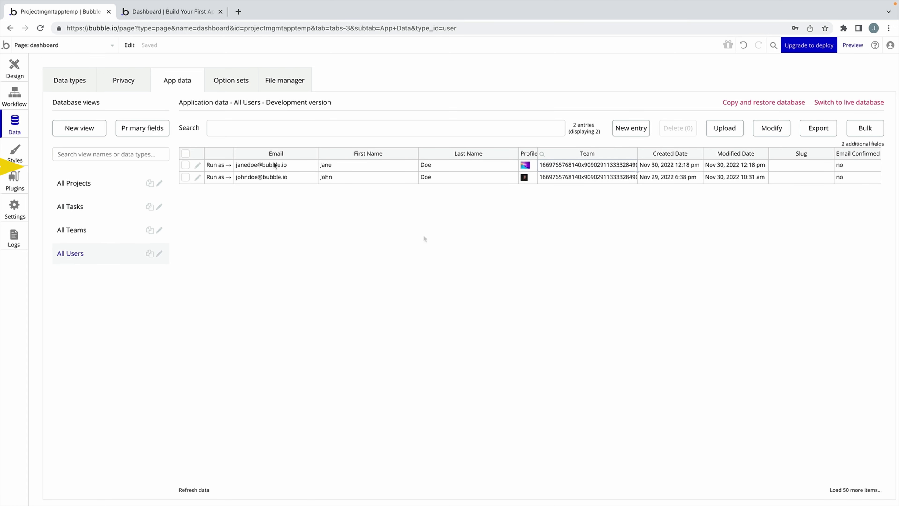
# Set the Team members list's content type to User and clear its old data source.
pyautogui.click(27, 74)
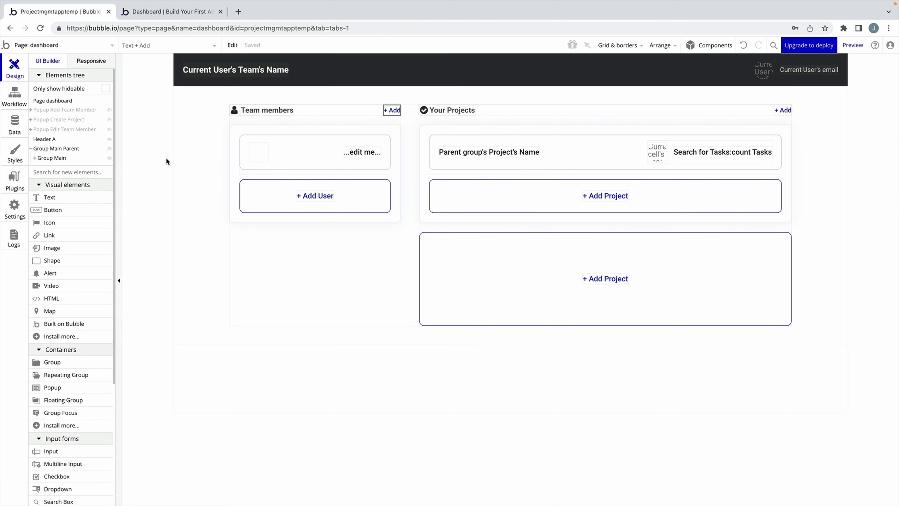
pyautogui.doubleClick(278, 172)
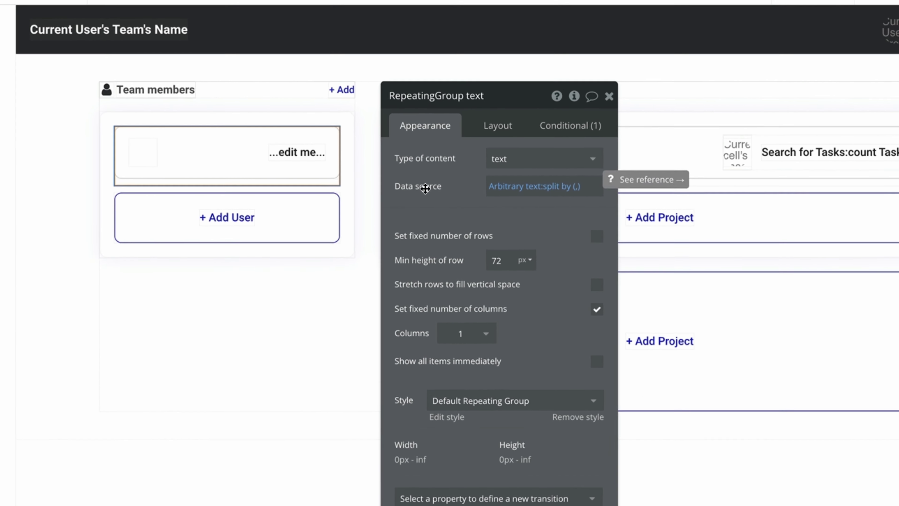
pyautogui.click(559, 155)
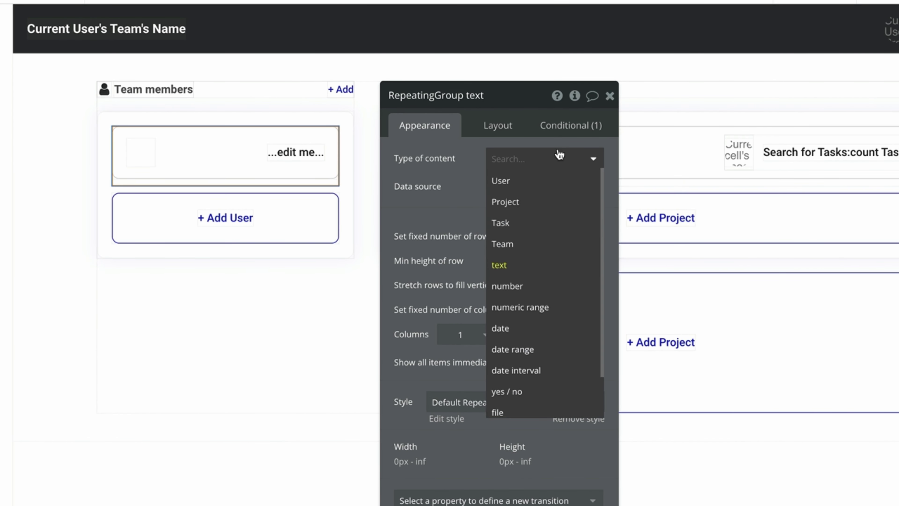
pyautogui.click(567, 181)
pyautogui.rightClick(580, 198)
pyautogui.click(658, 194)
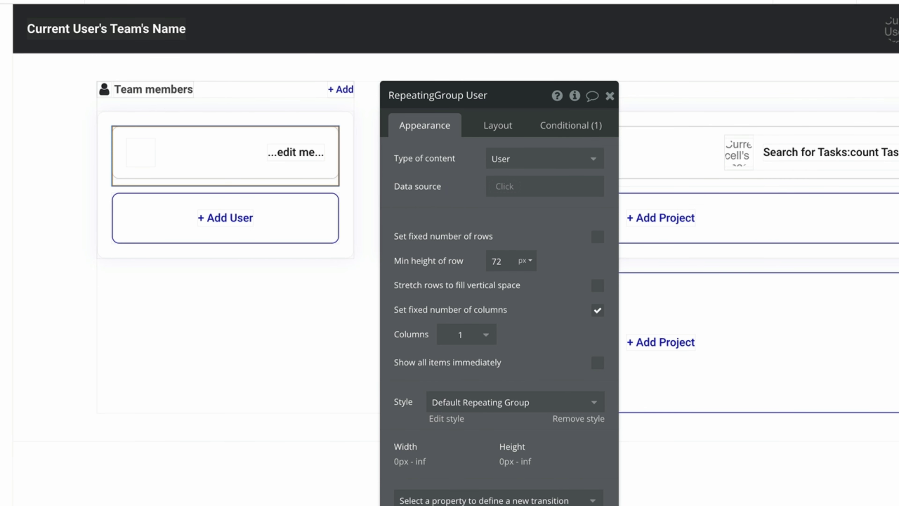
# Make the list's data source a search for Users whose Team equals Current Page Team.
pyautogui.click(504, 186)
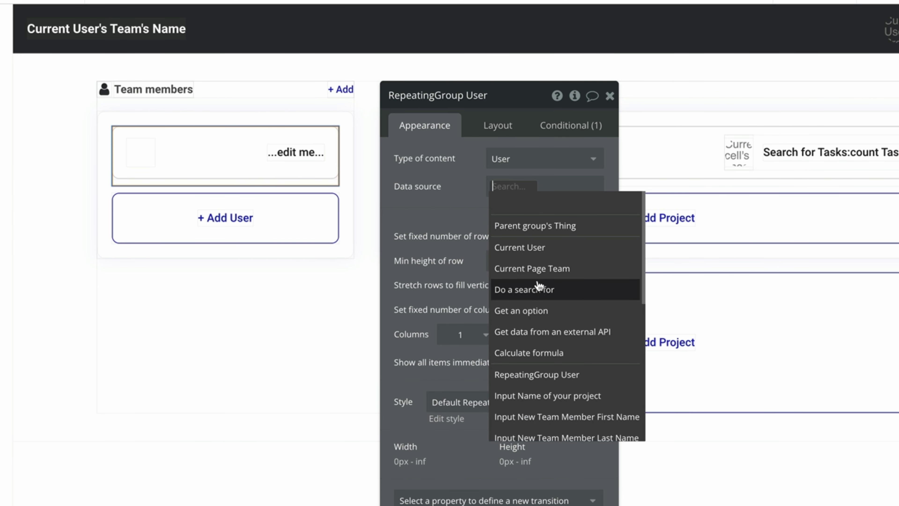
pyautogui.click(531, 289)
pyautogui.click(299, 128)
pyautogui.click(257, 149)
pyautogui.click(311, 163)
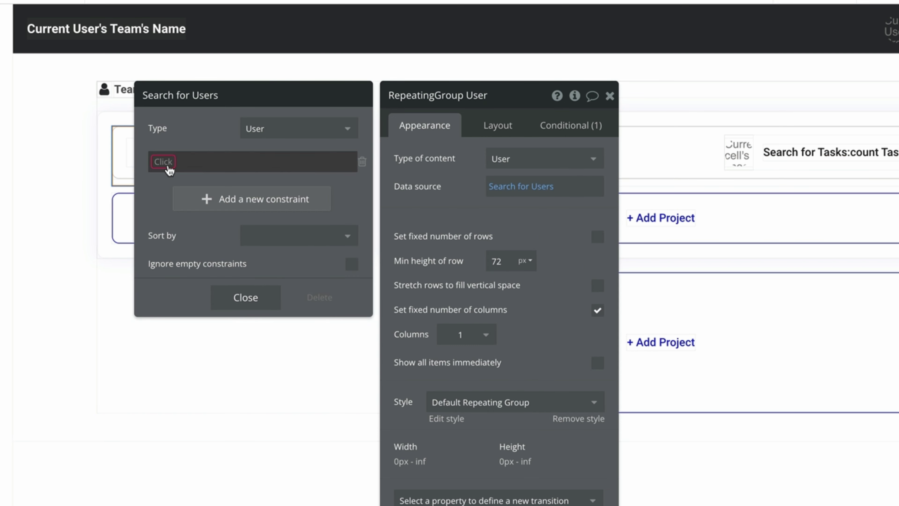
pyautogui.click(176, 161)
pyautogui.click(167, 263)
pyautogui.click(188, 161)
pyautogui.click(195, 177)
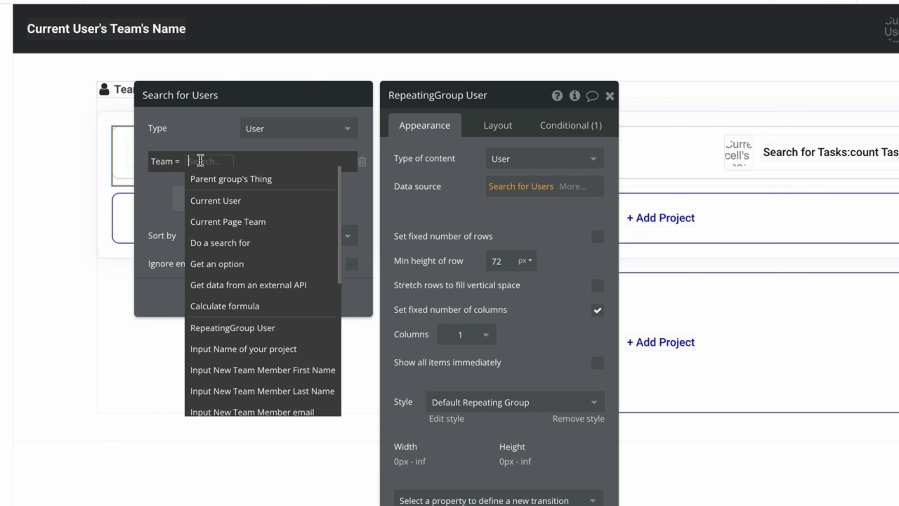
pyautogui.click(219, 219)
pyautogui.click(417, 192)
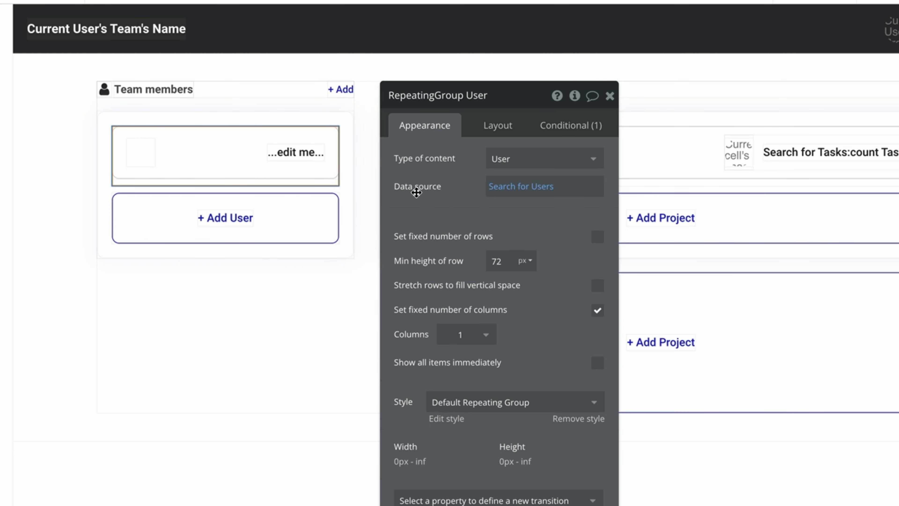
# Set the member cell group's type to User and add an image showing Parent group's User's Profile Picture.
pyautogui.click(246, 156)
pyautogui.click(509, 159)
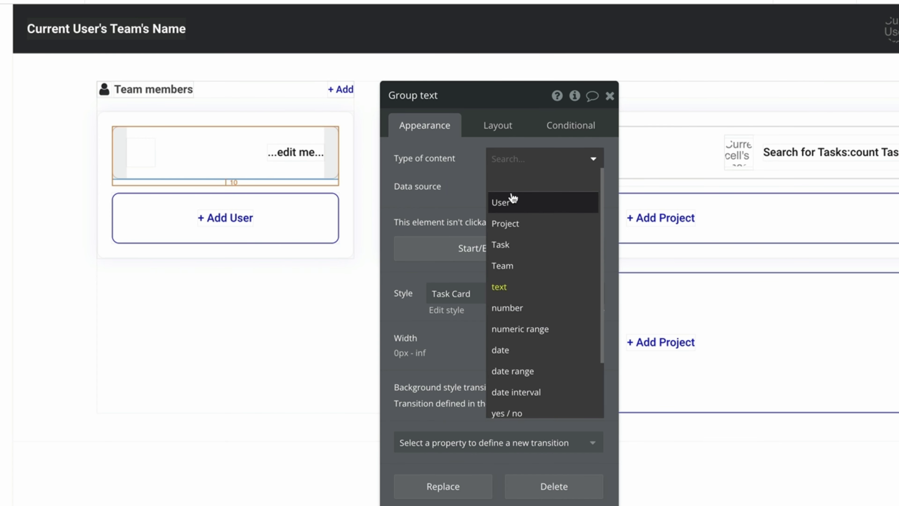
pyautogui.click(512, 201)
pyautogui.hotkey('ctrl', 'v')
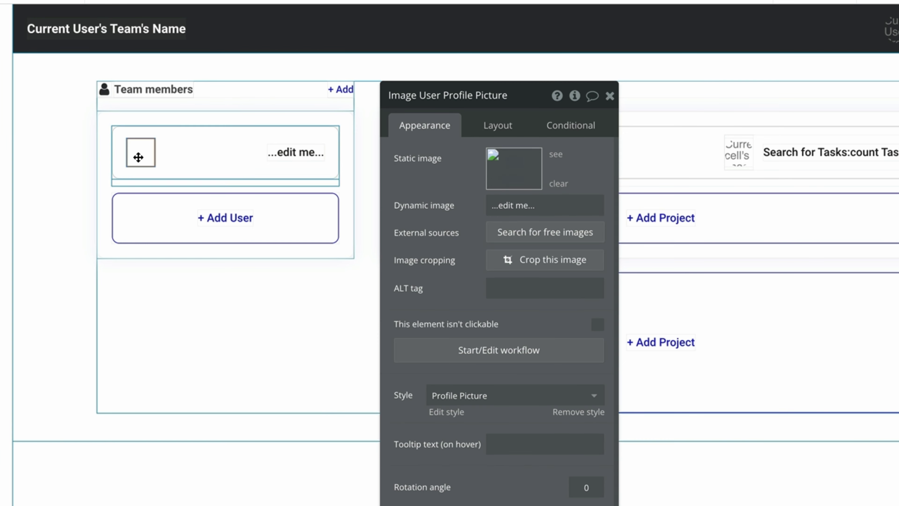
pyautogui.click(548, 203)
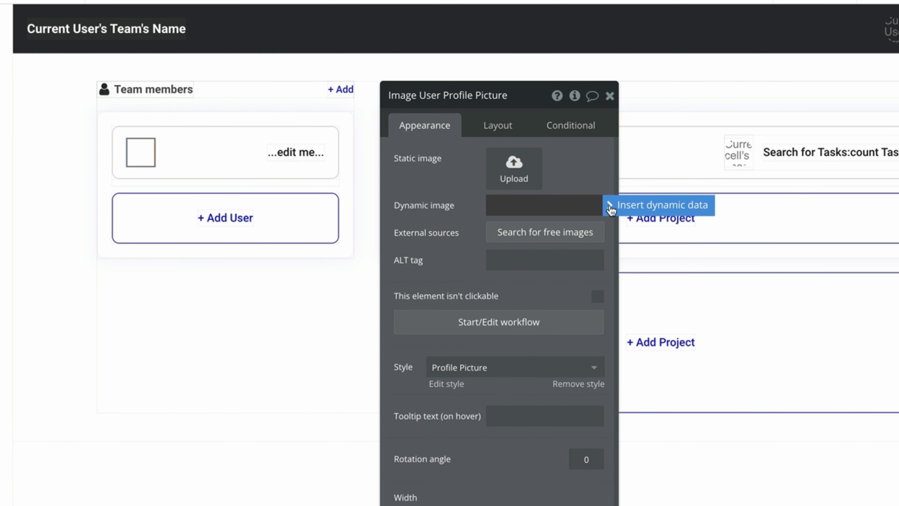
pyautogui.click(608, 205)
pyautogui.click(599, 245)
pyautogui.click(571, 278)
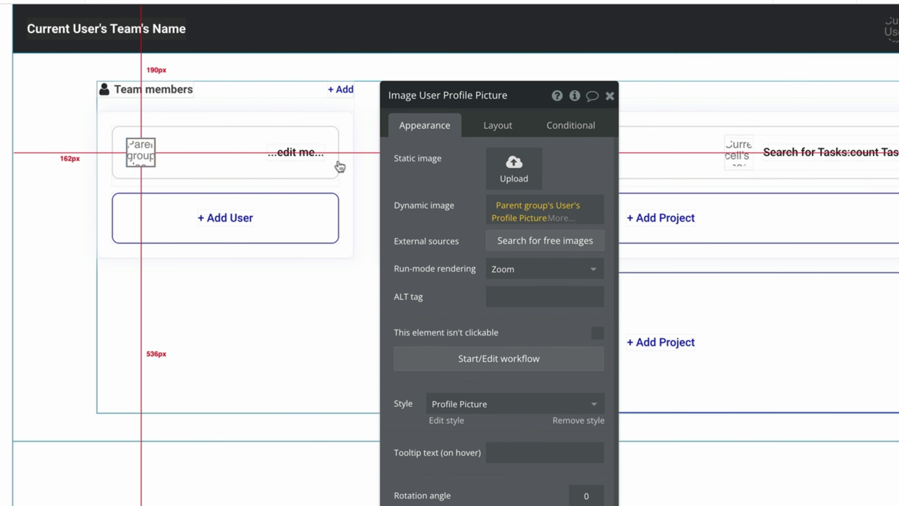
# Replace the '...edit me...' text with Parent group's User's First Name, then preview the dashboard.
pyautogui.click(297, 153)
pyautogui.click(462, 176)
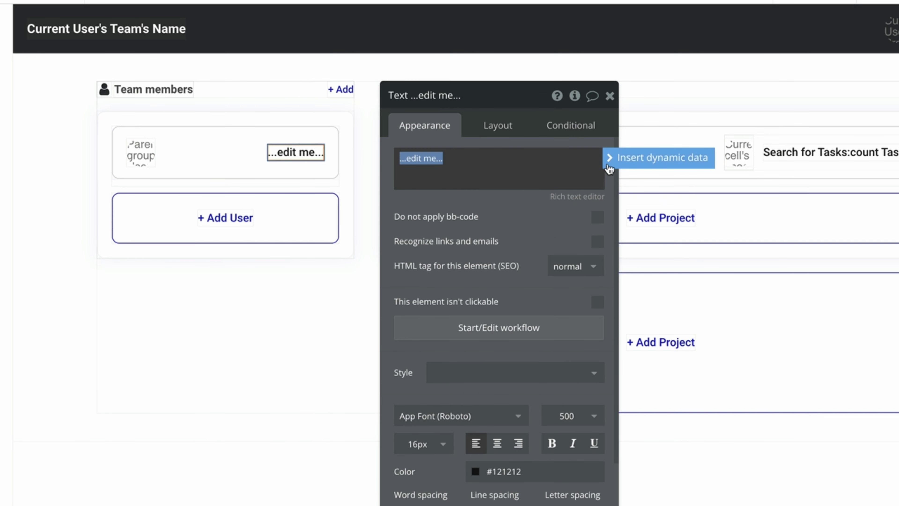
pyautogui.click(608, 158)
pyautogui.click(518, 197)
pyautogui.click(513, 176)
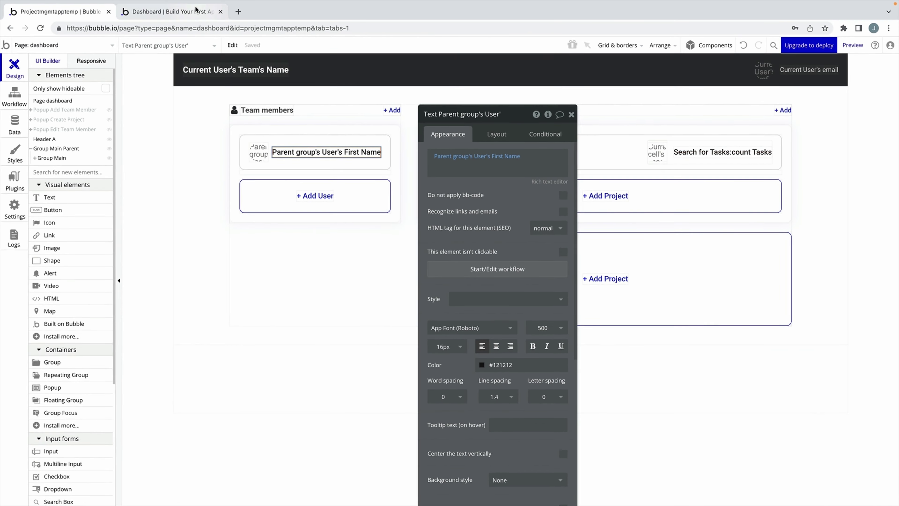
pyautogui.click(874, 42)
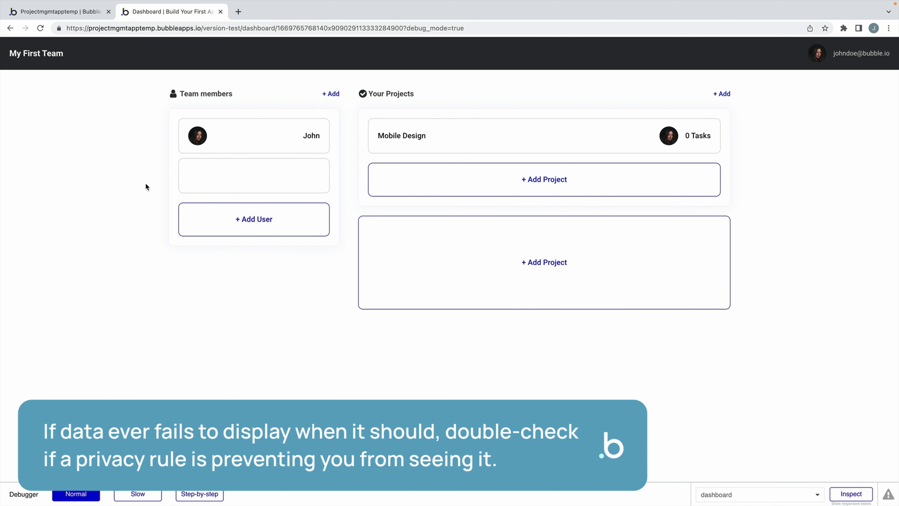
# Review the User privacy rules and inspect the empty team member row in the preview debugger.
pyautogui.click(85, 16)
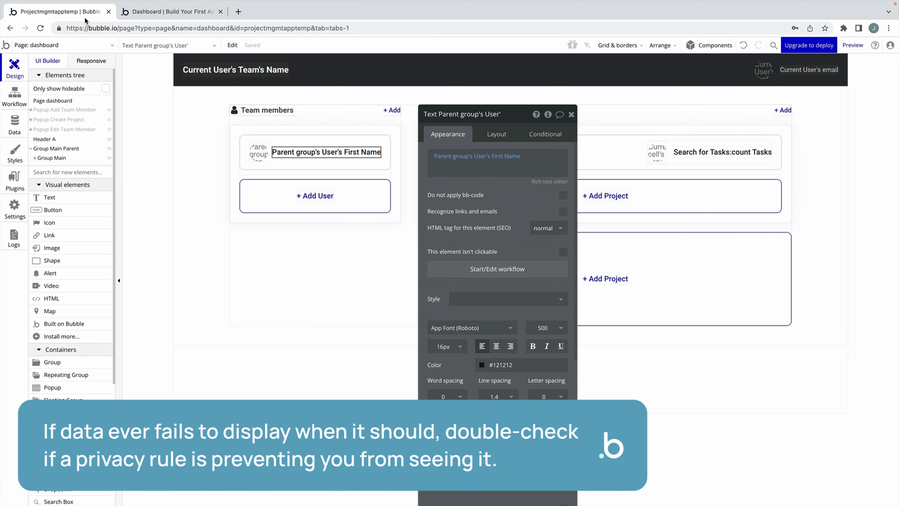
pyautogui.click(25, 119)
pyautogui.click(122, 81)
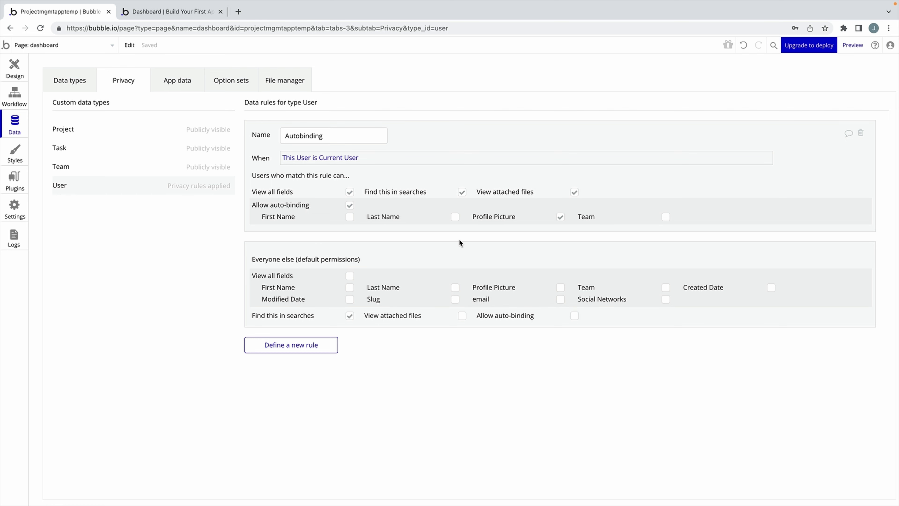
pyautogui.click(189, 11)
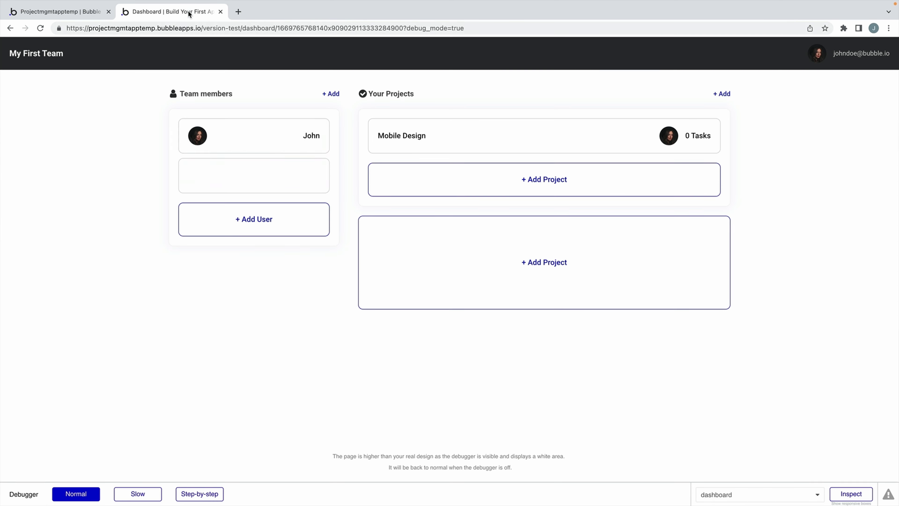
pyautogui.click(851, 493)
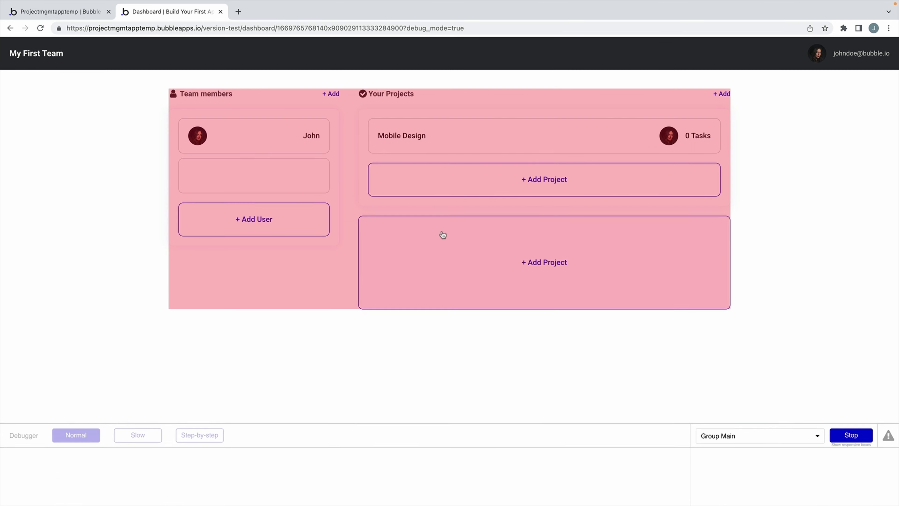
pyautogui.click(303, 170)
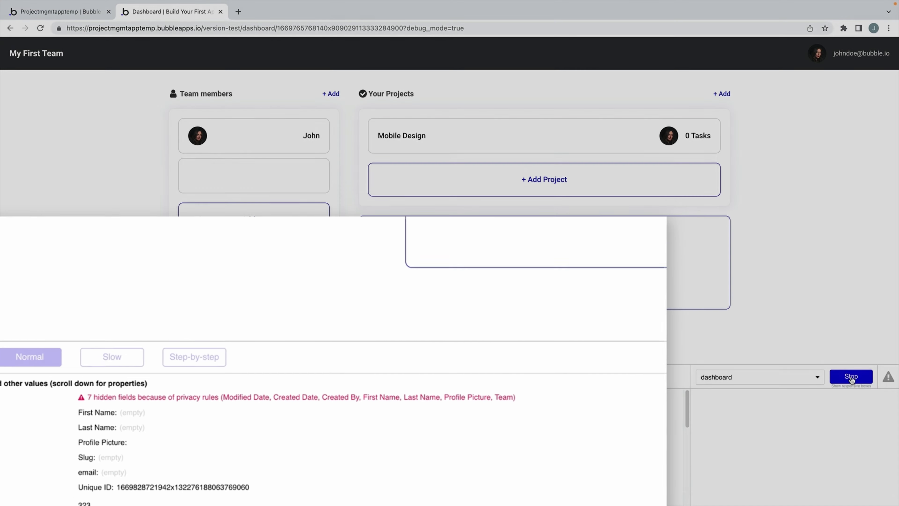
pyautogui.click(851, 376)
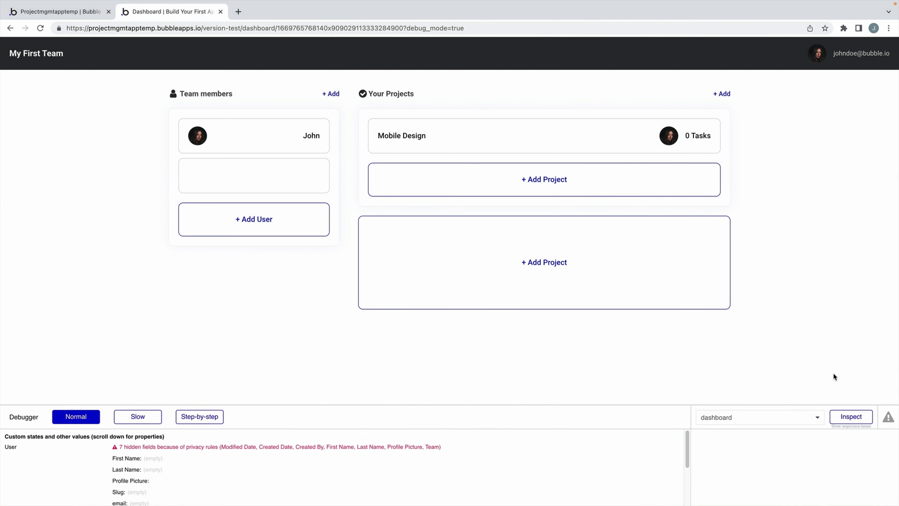
# Let everyone else see users' First Name and Profile Picture, then return to the preview.
pyautogui.click(94, 13)
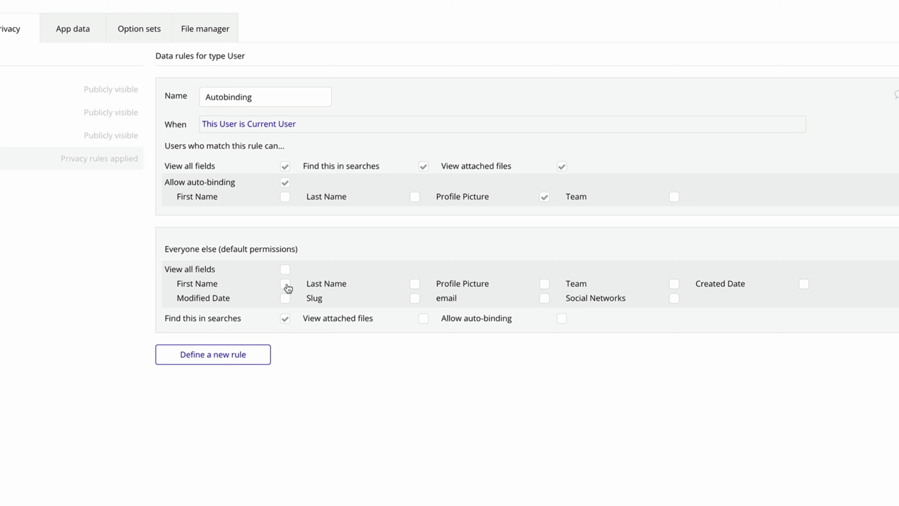
pyautogui.click(285, 284)
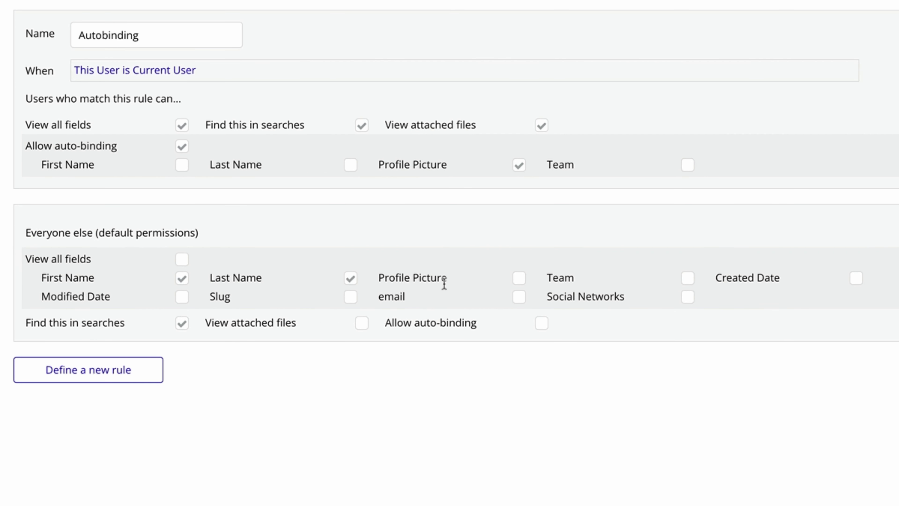
pyautogui.click(518, 282)
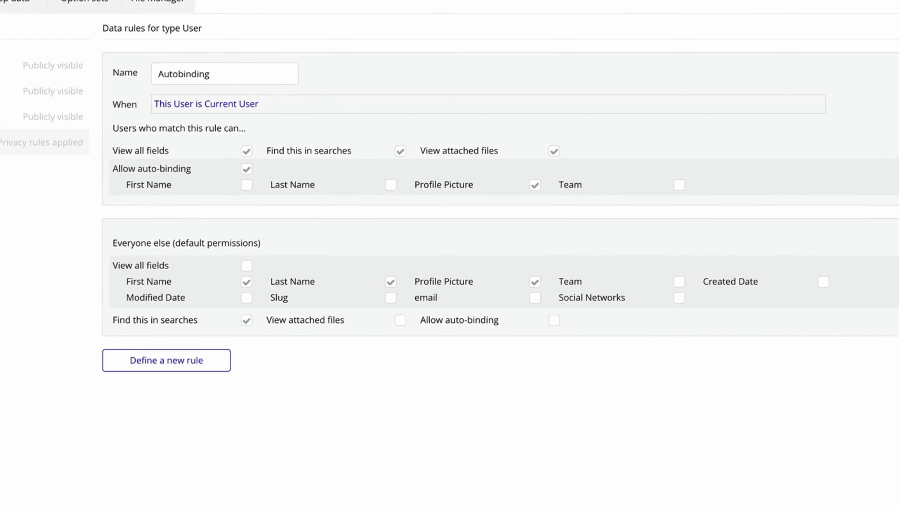
pyautogui.click(197, 10)
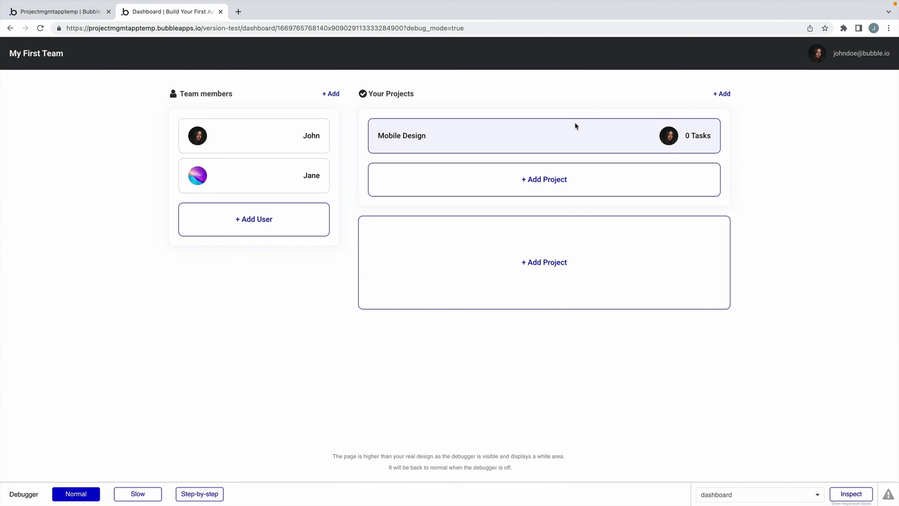
# Upload 1.jpeg as the signed-in user's new profile picture from the header avatar.
pyautogui.click(817, 56)
pyautogui.click(547, 153)
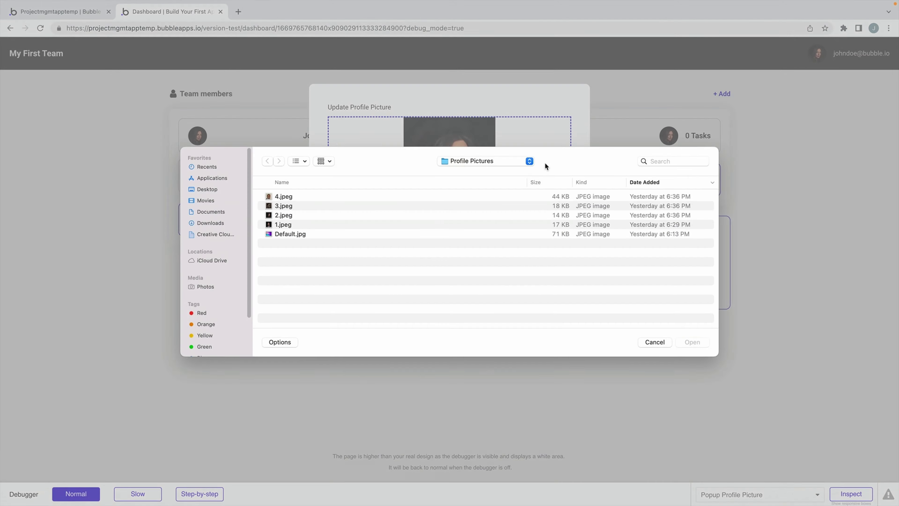
pyautogui.click(345, 227)
pyautogui.click(693, 344)
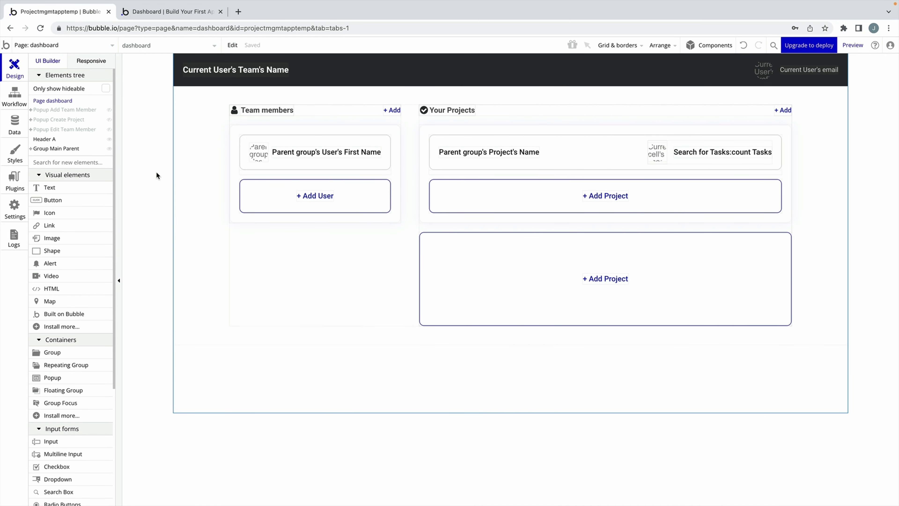
# Add a project card click workflow going to page project with data Current cell's Project.
pyautogui.click(477, 162)
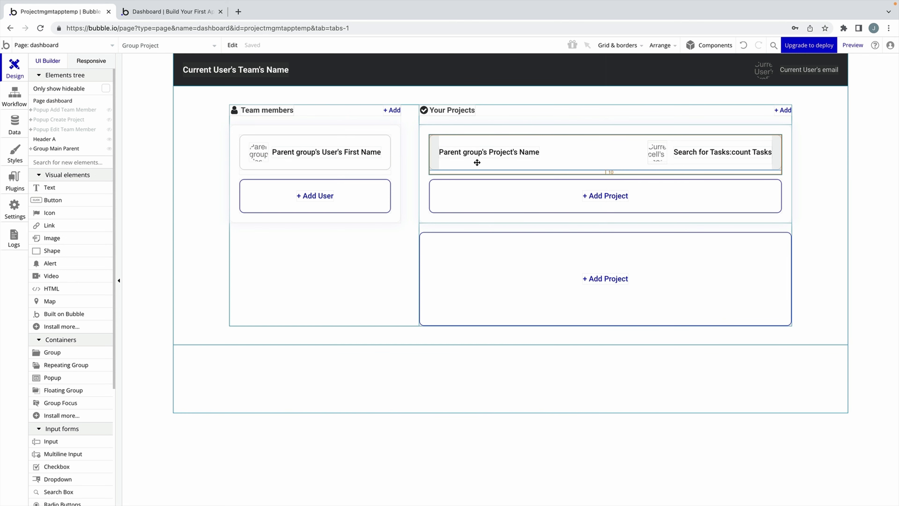
pyautogui.doubleClick(477, 162)
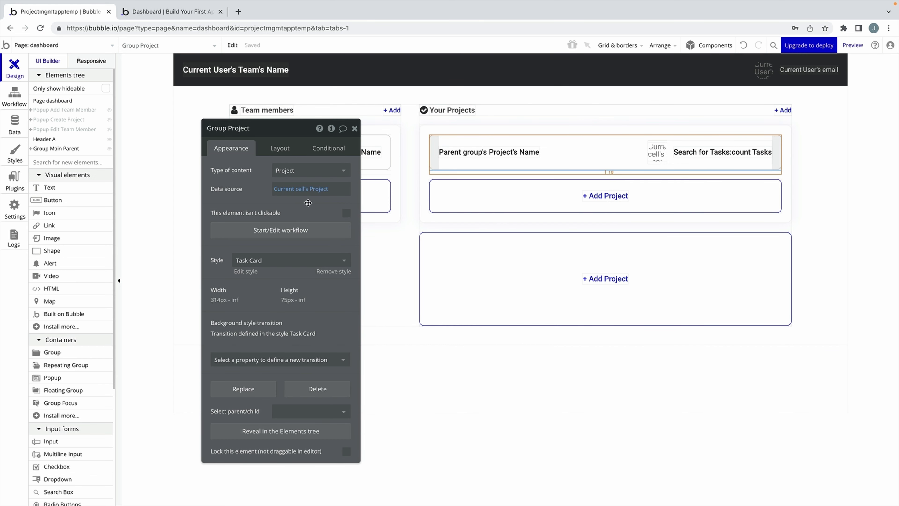
pyautogui.click(306, 231)
pyautogui.moveTo(113, 215)
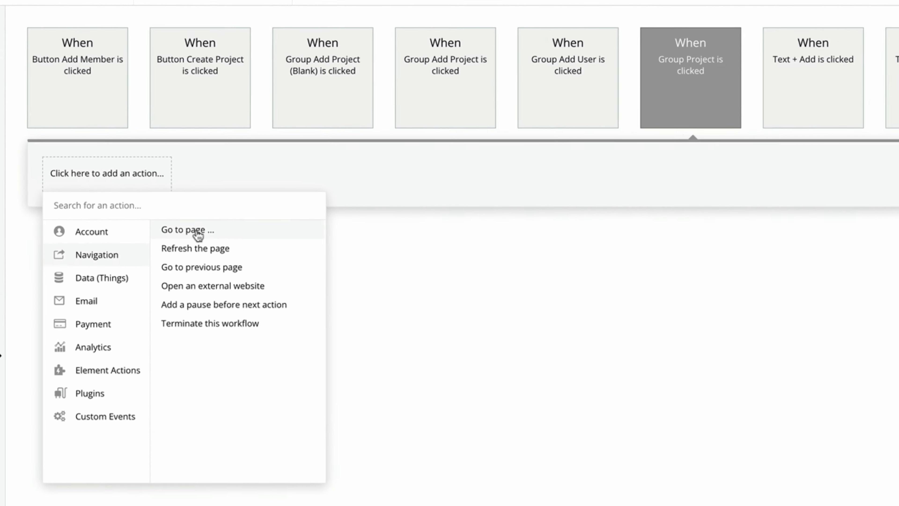
pyautogui.click(158, 201)
pyautogui.click(283, 147)
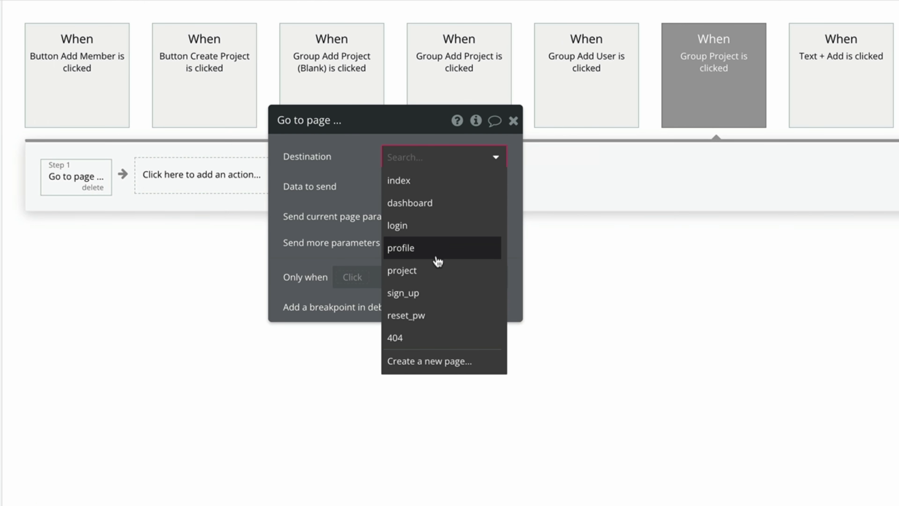
pyautogui.click(429, 270)
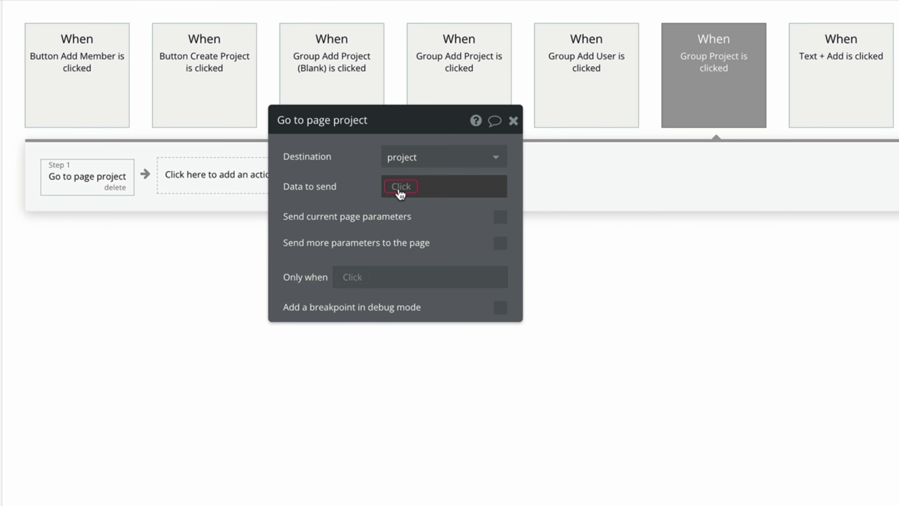
pyautogui.click(401, 194)
pyautogui.click(482, 228)
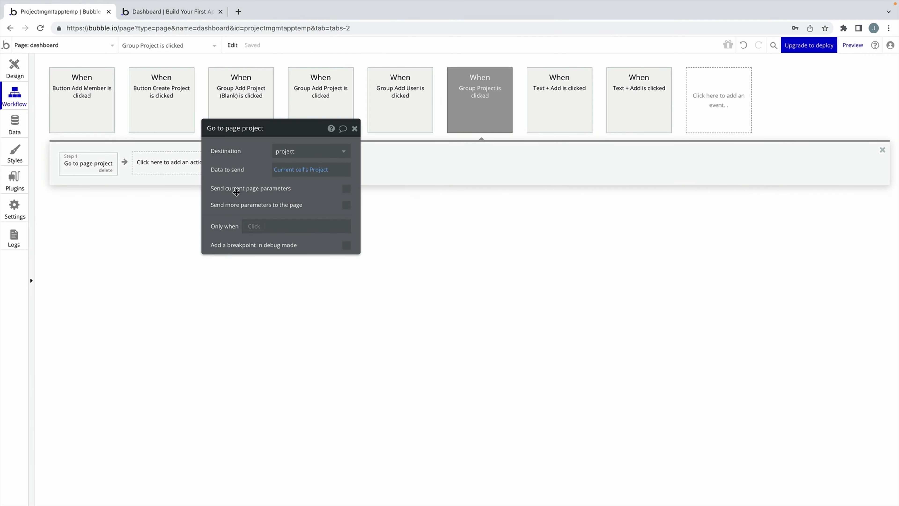
# Switch the design editor to the project page.
pyautogui.click(25, 73)
pyautogui.click(57, 45)
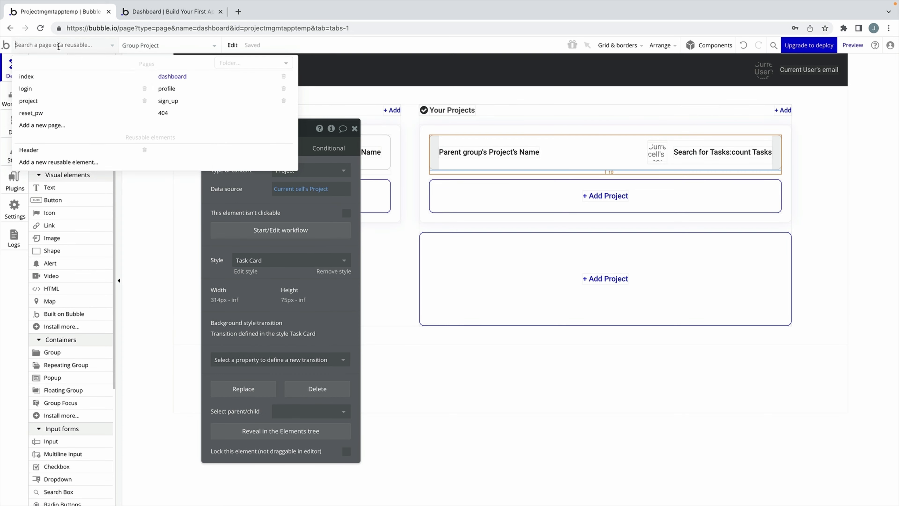
pyautogui.click(61, 102)
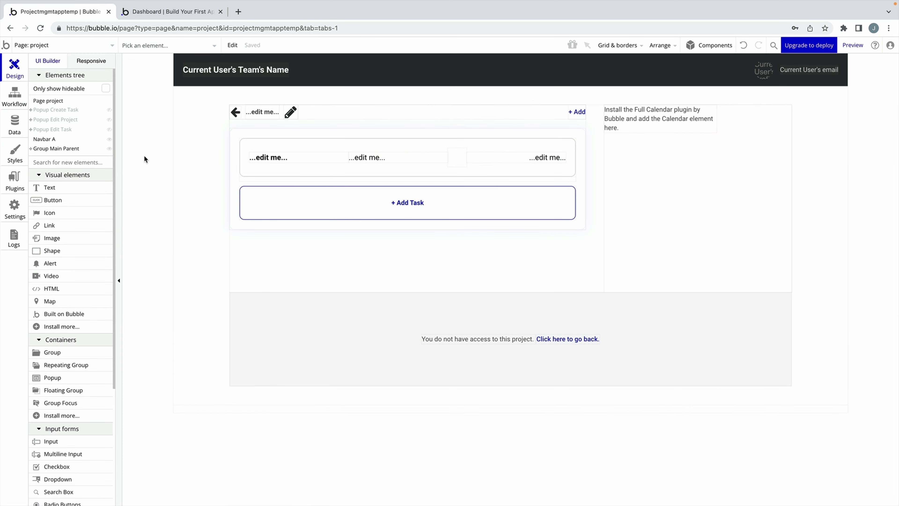
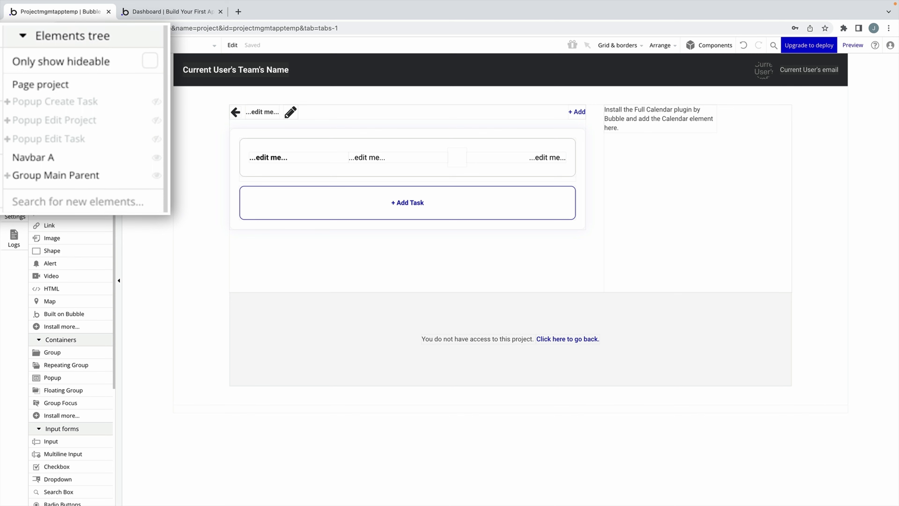
# Open the Task custom data type in the Data tab to view its fields.
pyautogui.click(73, 102)
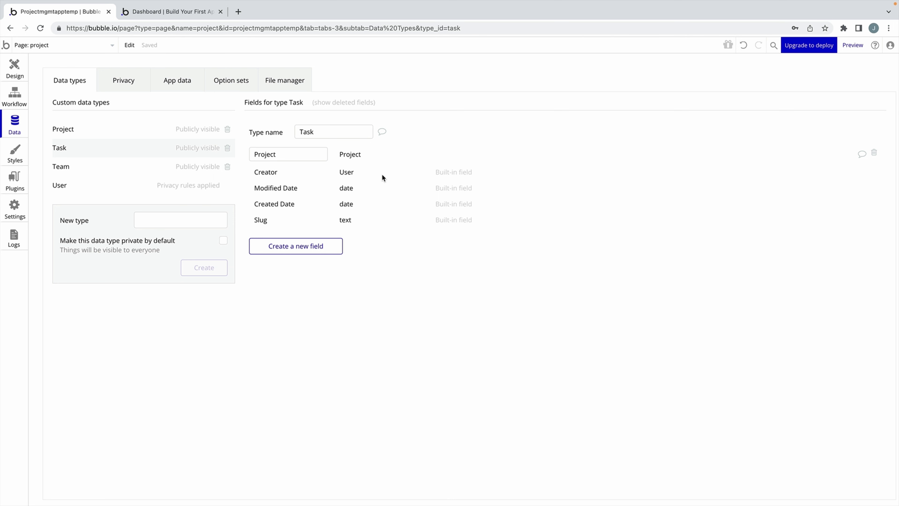
# Add Name and Description text fields to the Task type.
pyautogui.click(337, 250)
pyautogui.write('Na')
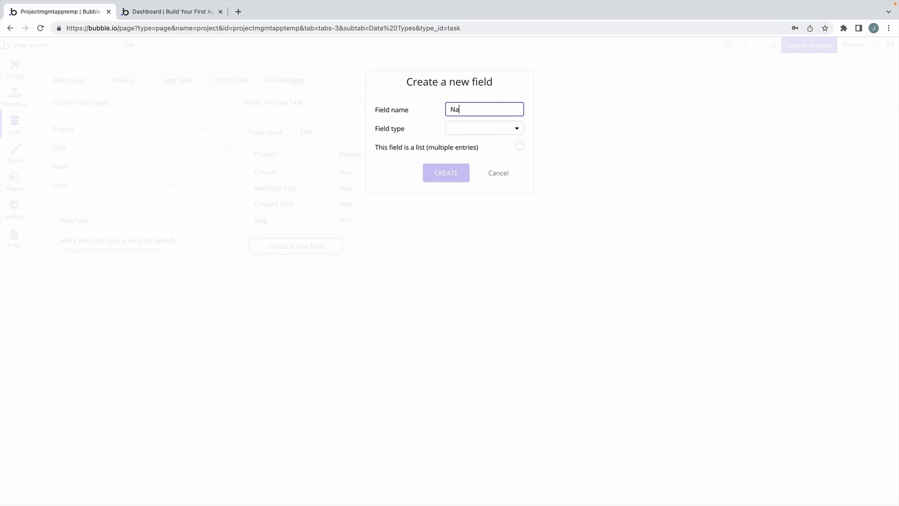
pyautogui.write('me')
pyautogui.click(466, 132)
pyautogui.click(484, 147)
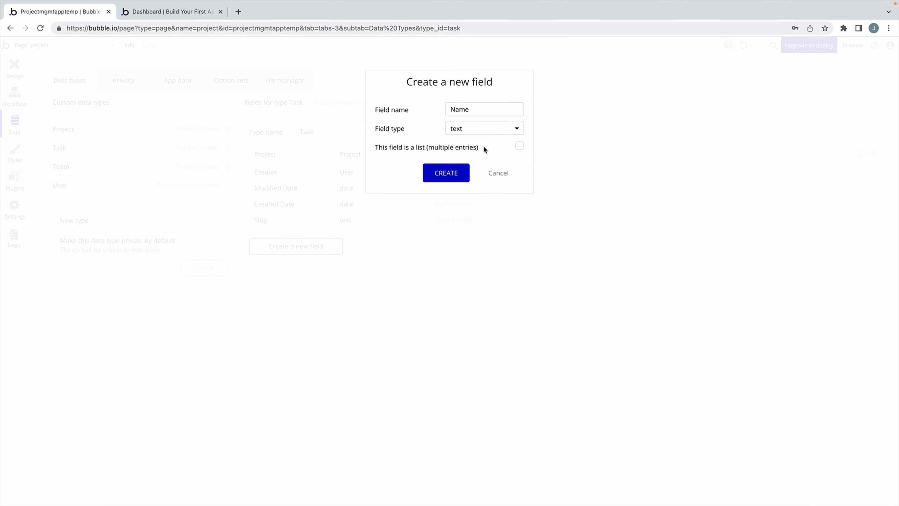
pyautogui.press('Return')
pyautogui.write('Description')
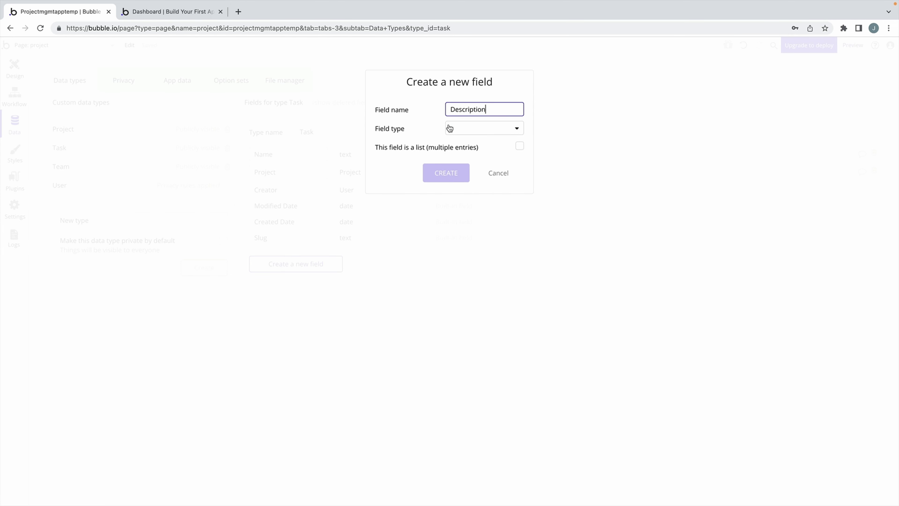
pyautogui.click(449, 128)
pyautogui.click(467, 154)
pyautogui.press('Return')
# Add an Assigned User field of type User to Task.
pyautogui.write('Assigned User')
pyautogui.click(457, 133)
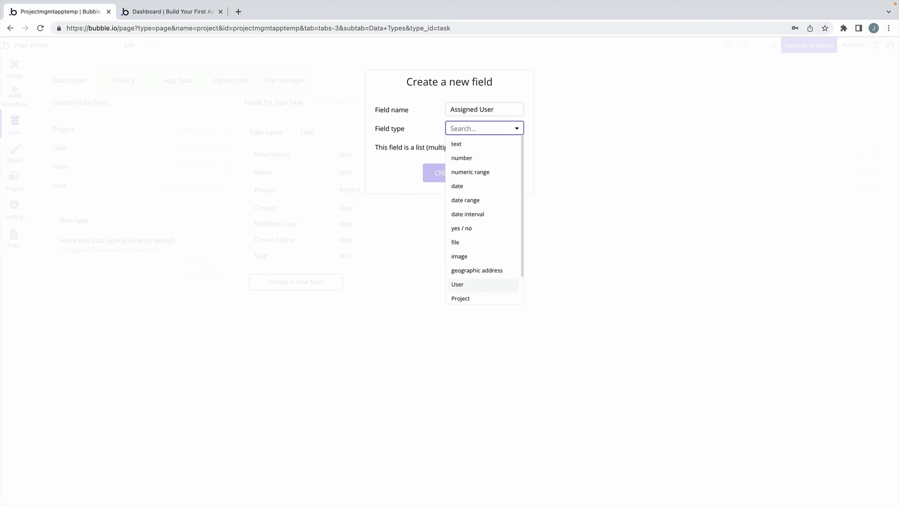
pyautogui.click(478, 282)
pyautogui.click(446, 173)
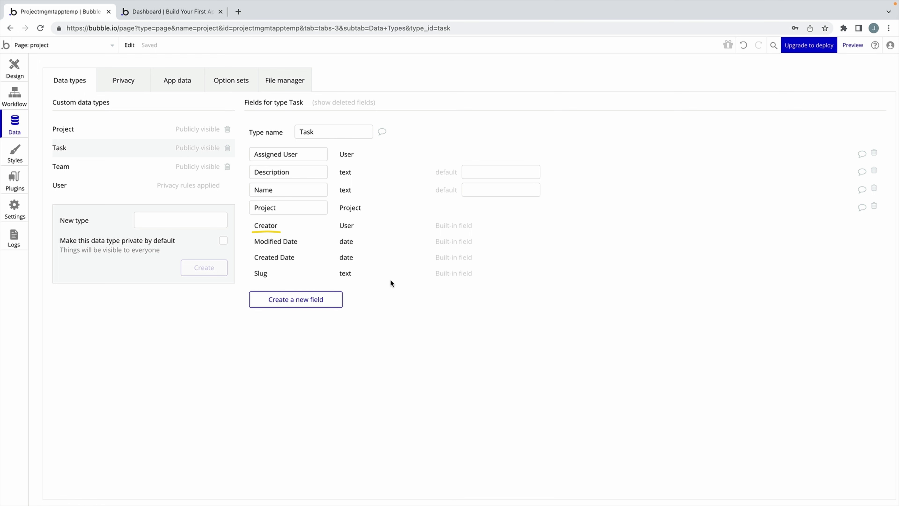
# Add Start and End date fields to Task.
pyautogui.click(337, 300)
pyautogui.write('Start')
pyautogui.click(499, 128)
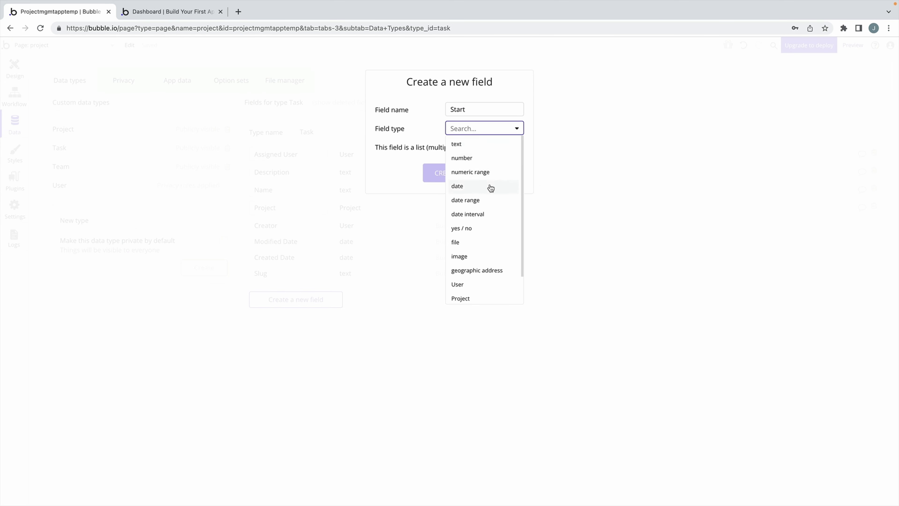
pyautogui.click(487, 185)
pyautogui.click(446, 179)
pyautogui.click(327, 317)
pyautogui.write('End')
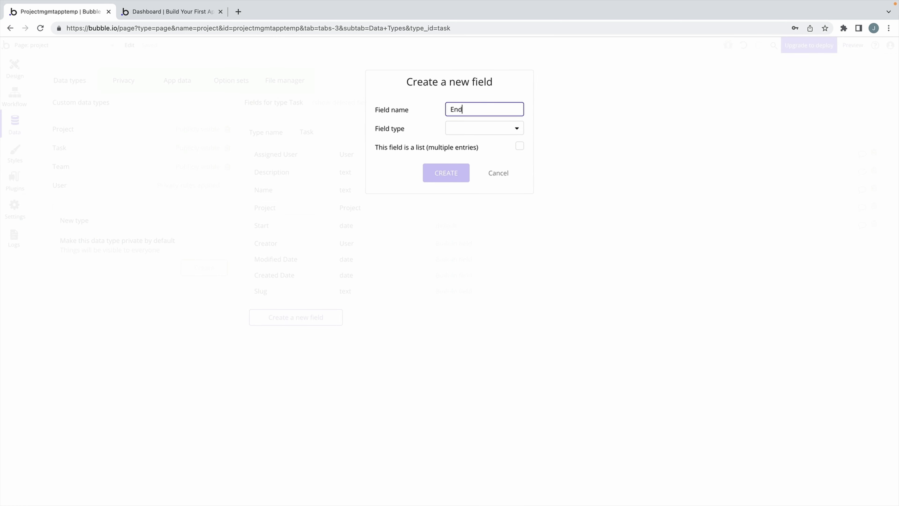
pyautogui.click(453, 134)
pyautogui.click(458, 184)
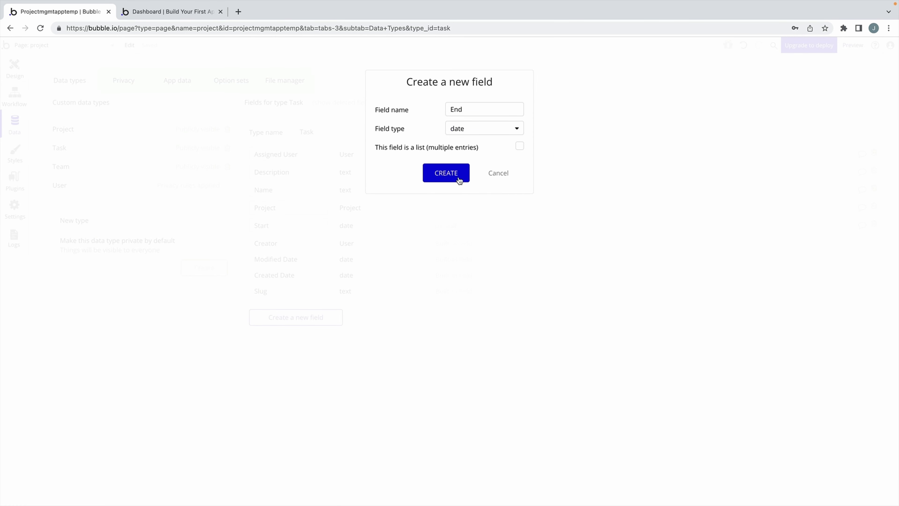
pyautogui.click(459, 175)
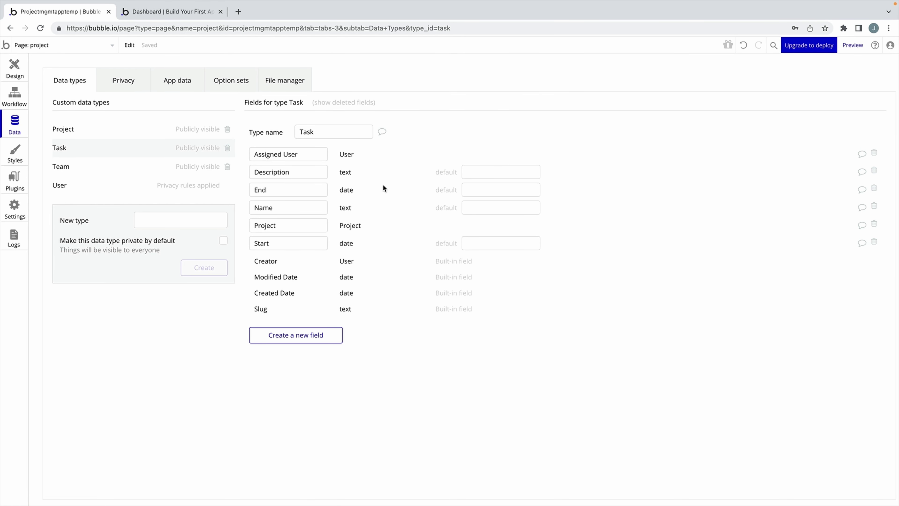
# Back in the page design, go through the Create Task form inputs, ending on the Assignee dropdown.
pyautogui.click(19, 75)
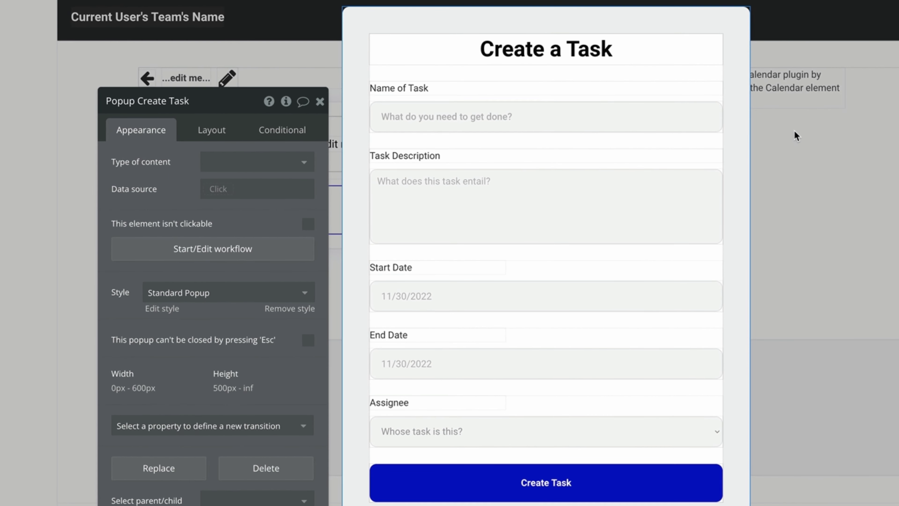
pyautogui.click(676, 110)
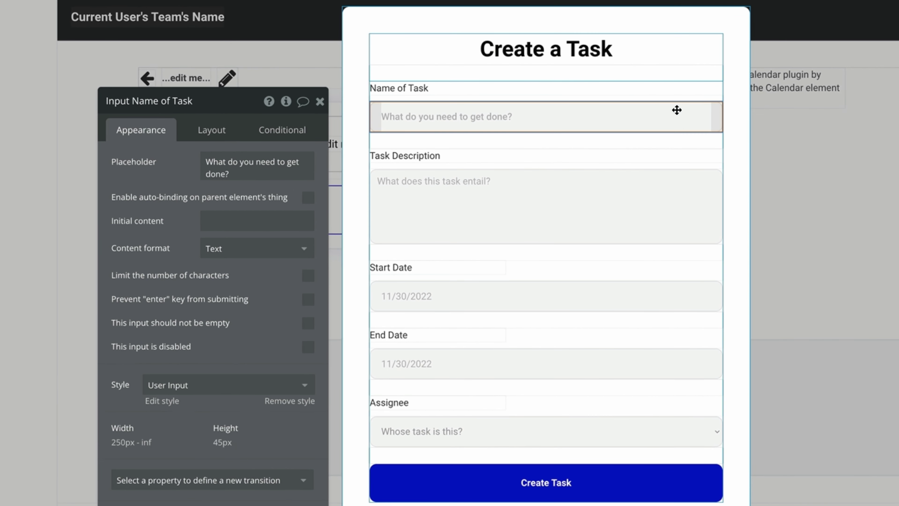
pyautogui.click(612, 212)
pyautogui.click(596, 300)
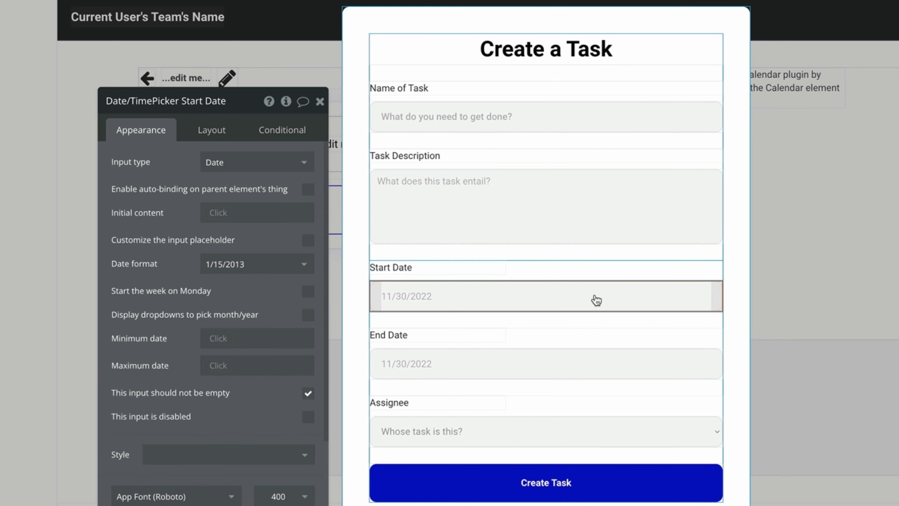
pyautogui.click(576, 370)
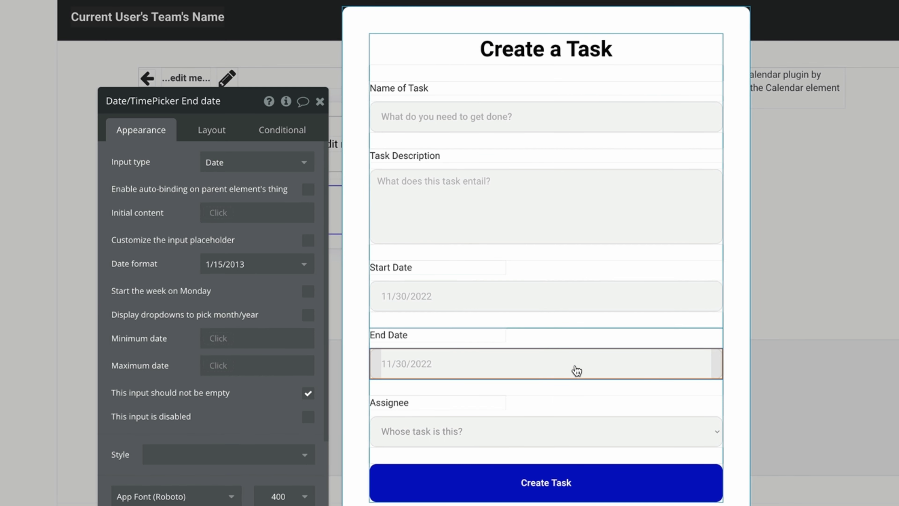
pyautogui.click(611, 437)
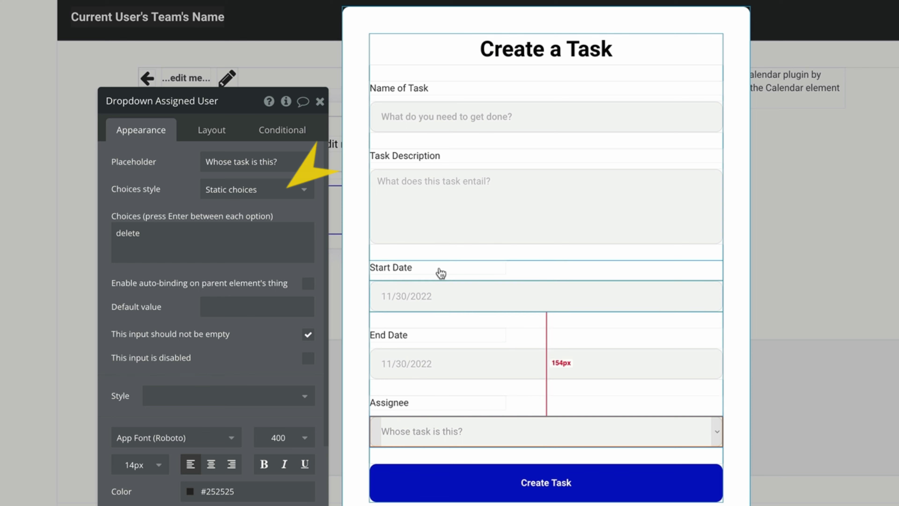
# Make the Assignee dropdown's choices dynamic Users from the Current Page Project's Member List.
pyautogui.click(288, 237)
pyautogui.hotkey('ctrl', 'a')
pyautogui.press('BackSpace')
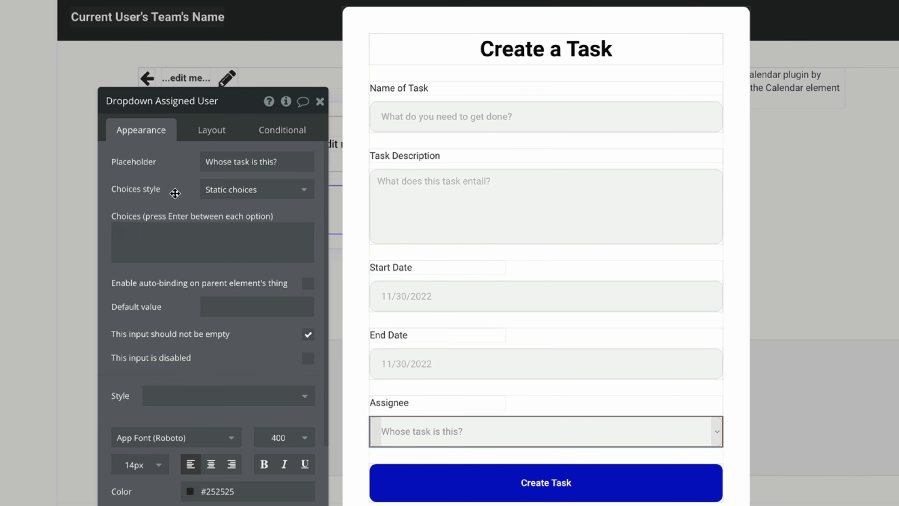
pyautogui.click(206, 190)
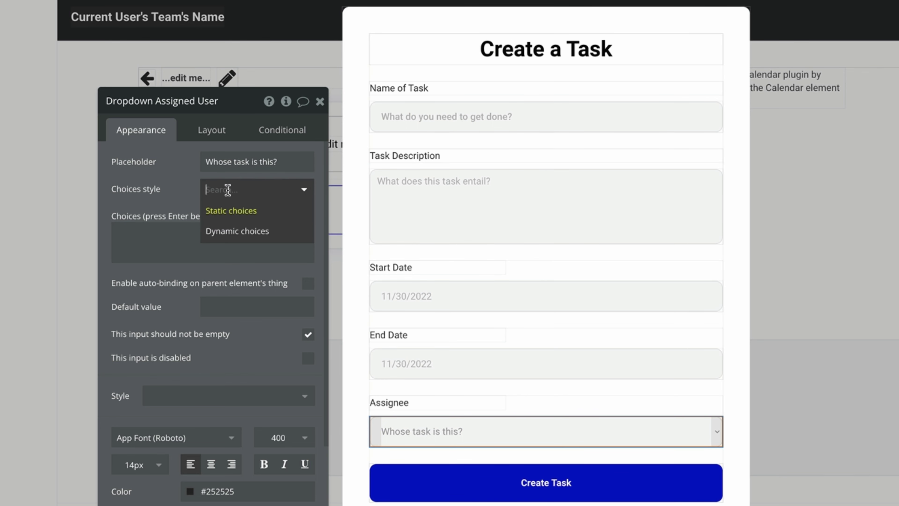
pyautogui.click(267, 231)
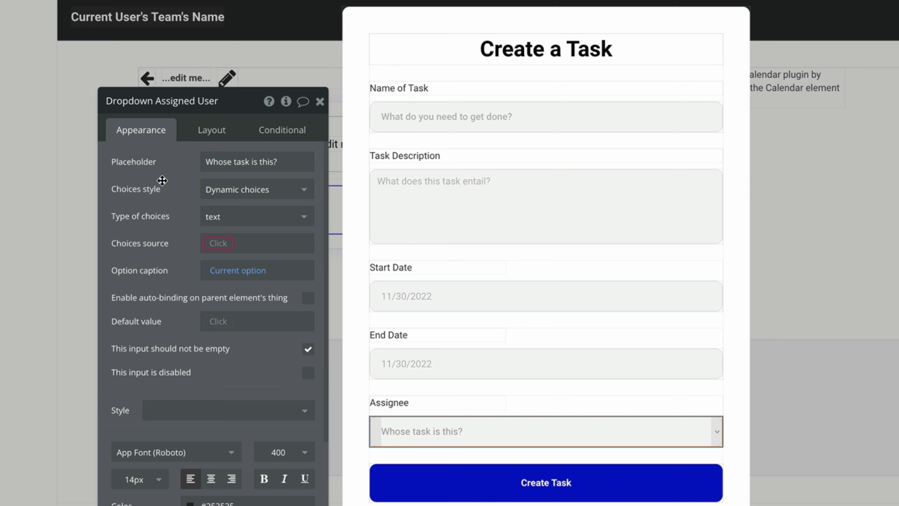
pyautogui.click(250, 217)
pyautogui.click(262, 241)
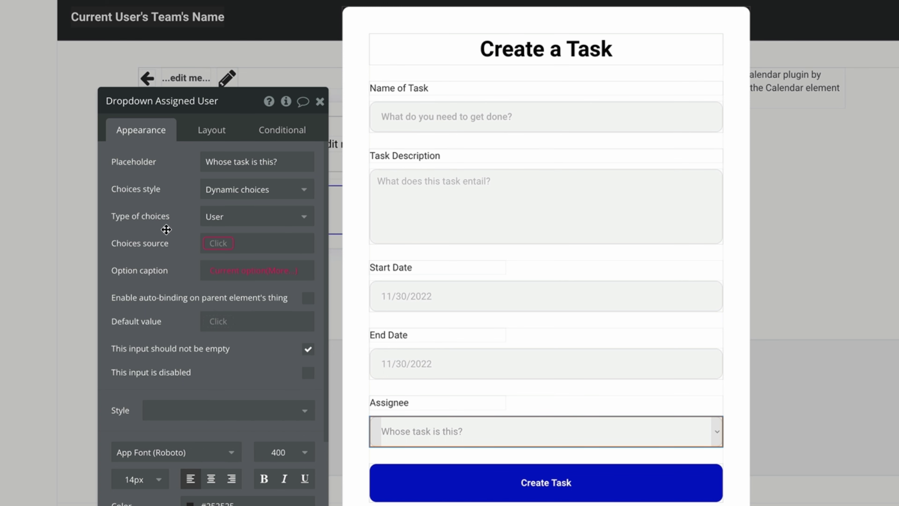
pyautogui.click(214, 241)
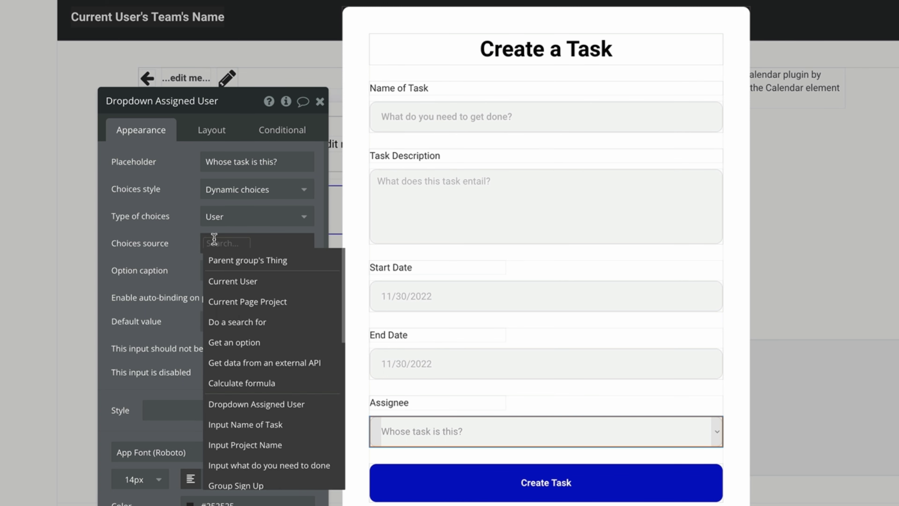
pyautogui.click(302, 305)
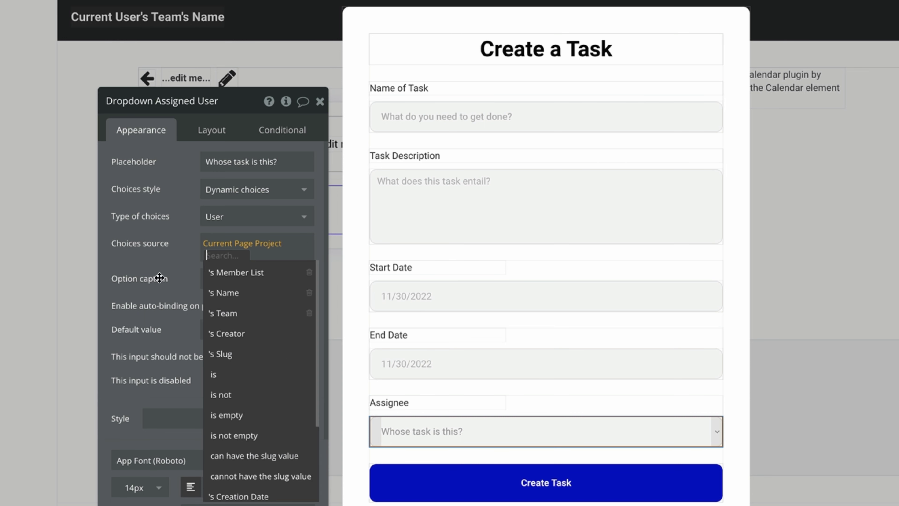
pyautogui.click(272, 273)
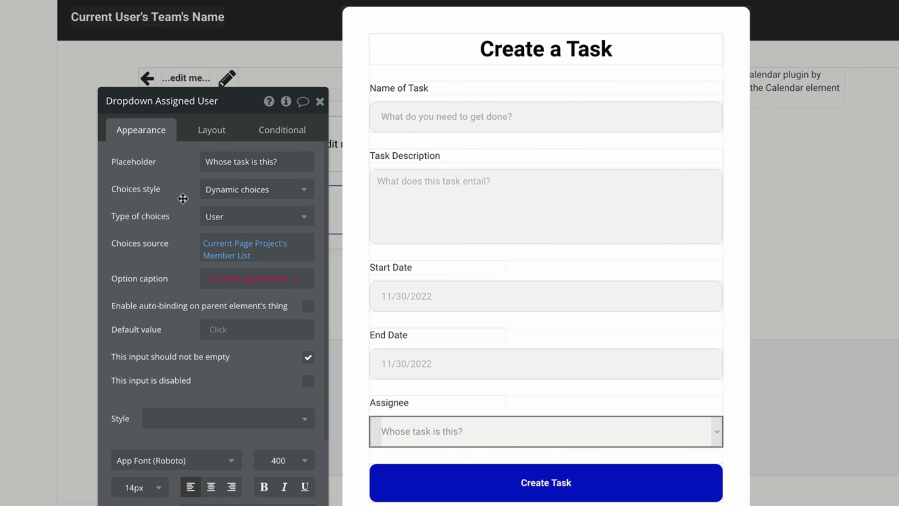
# Caption Assignee options with First Name and Last Name, defaulting to the Current User.
pyautogui.click(286, 281)
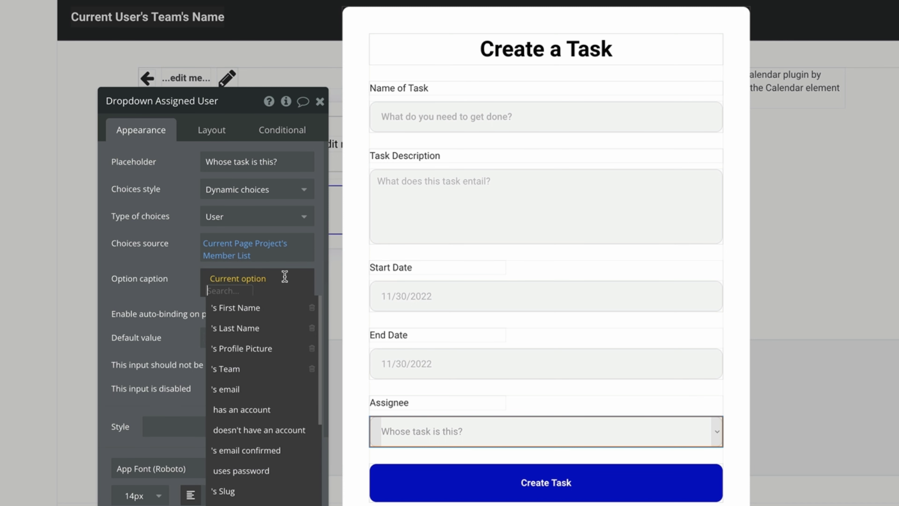
pyautogui.click(283, 312)
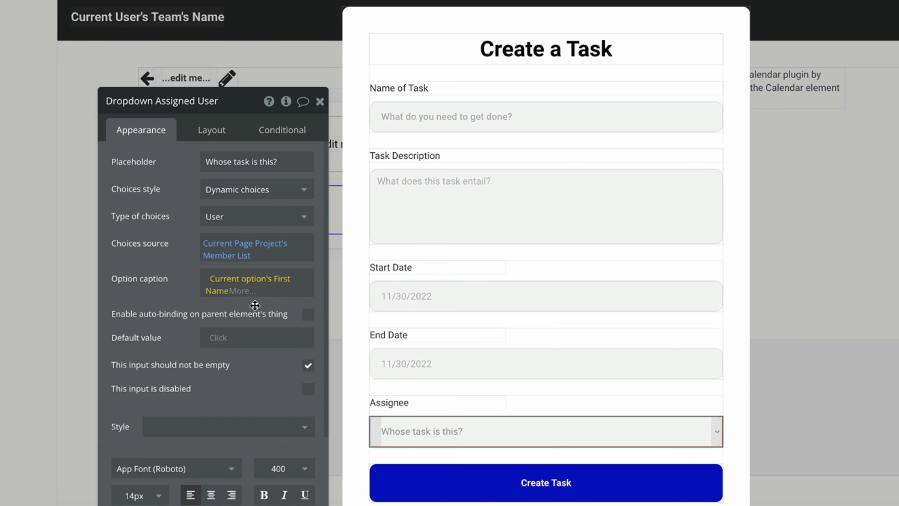
pyautogui.click(247, 291)
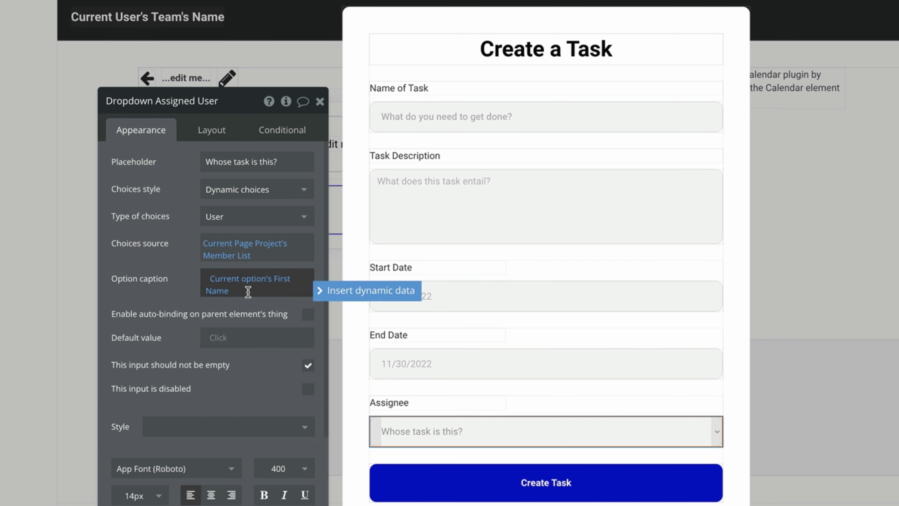
pyautogui.click(321, 295)
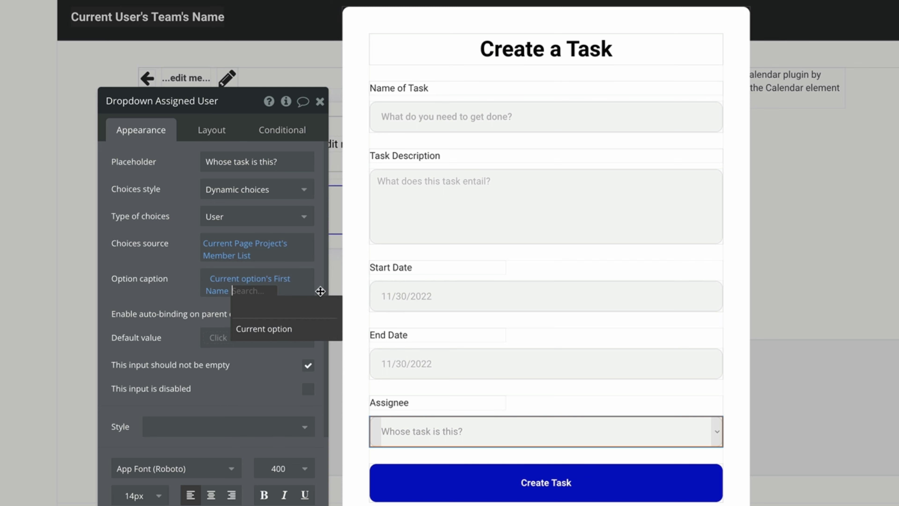
pyautogui.click(262, 328)
pyautogui.click(286, 340)
pyautogui.click(157, 303)
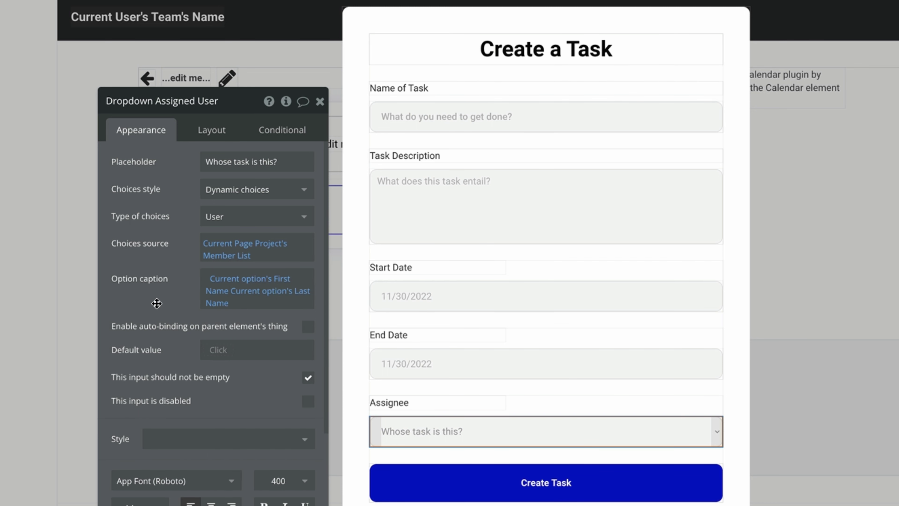
pyautogui.click(219, 350)
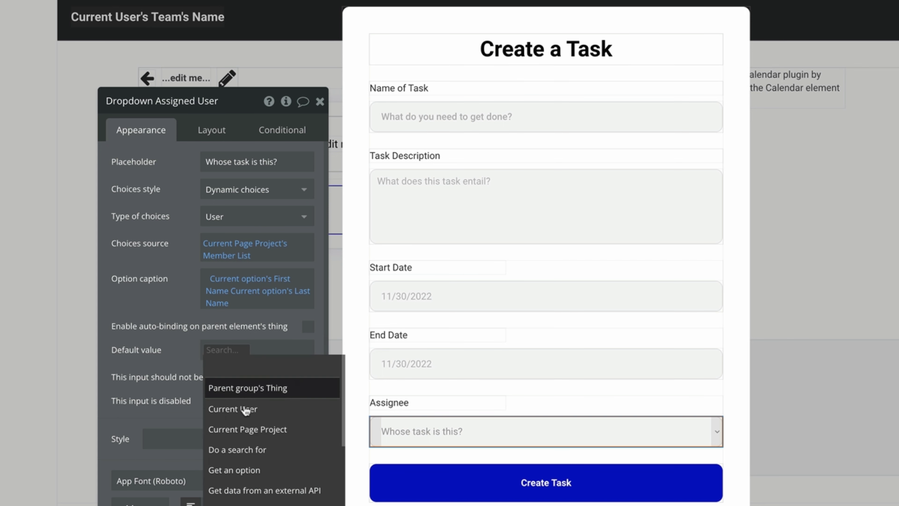
pyautogui.click(233, 409)
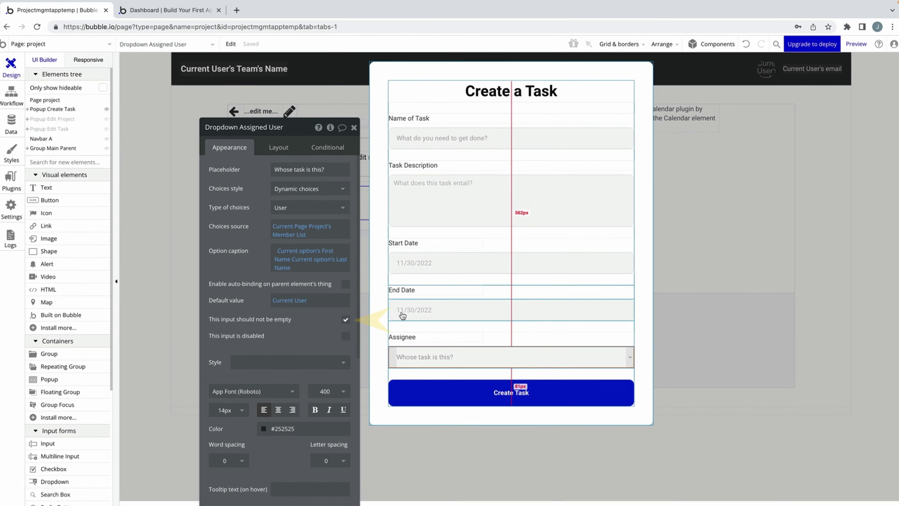
# Start a workflow for the popup's Create Task button.
pyautogui.click(390, 372)
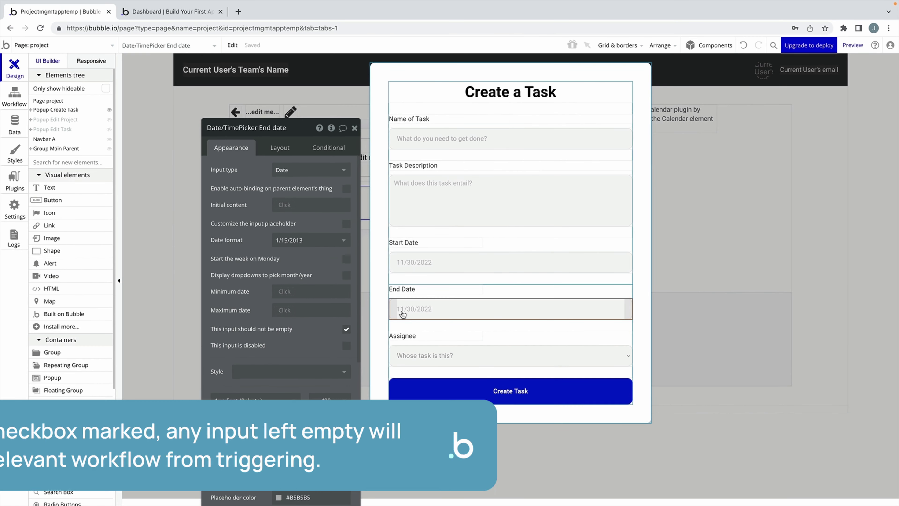
pyautogui.click(445, 347)
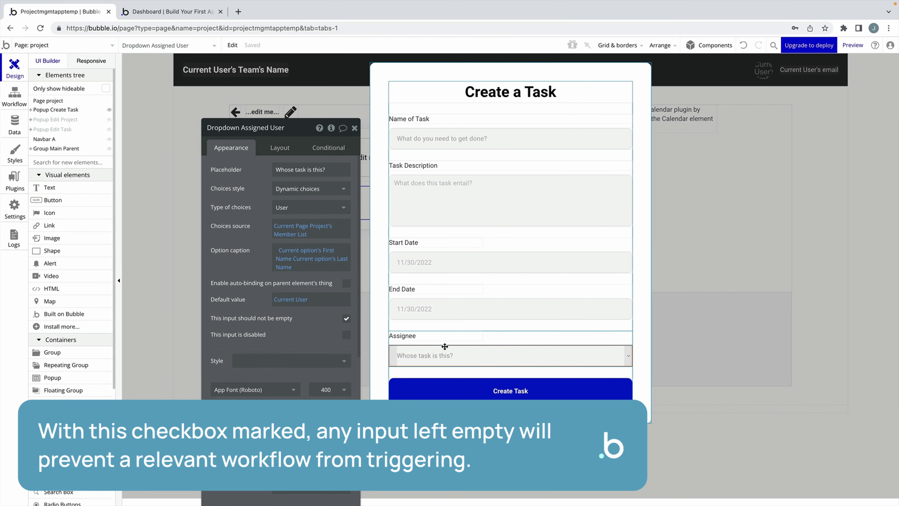
pyautogui.click(461, 386)
pyautogui.click(281, 209)
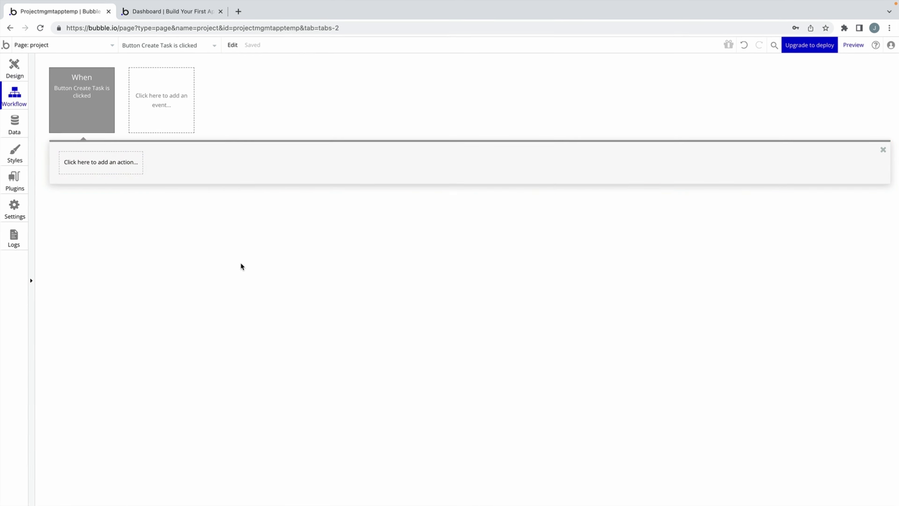
# Add a Create a new thing action of type Task, showing all its fields.
pyautogui.click(118, 164)
pyautogui.moveTo(99, 229)
pyautogui.click(177, 199)
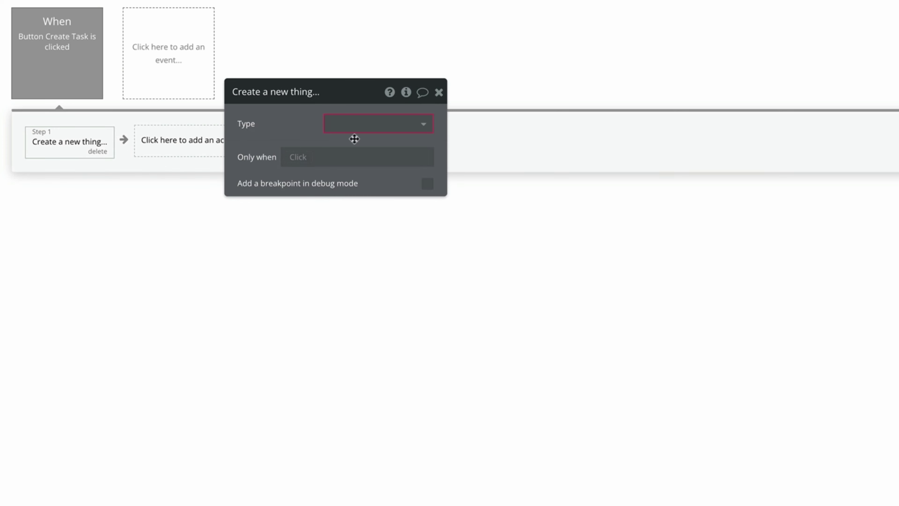
pyautogui.click(354, 131)
pyautogui.click(371, 162)
pyautogui.click(419, 185)
pyautogui.moveTo(269, 116); pyautogui.dragTo(197, 123)
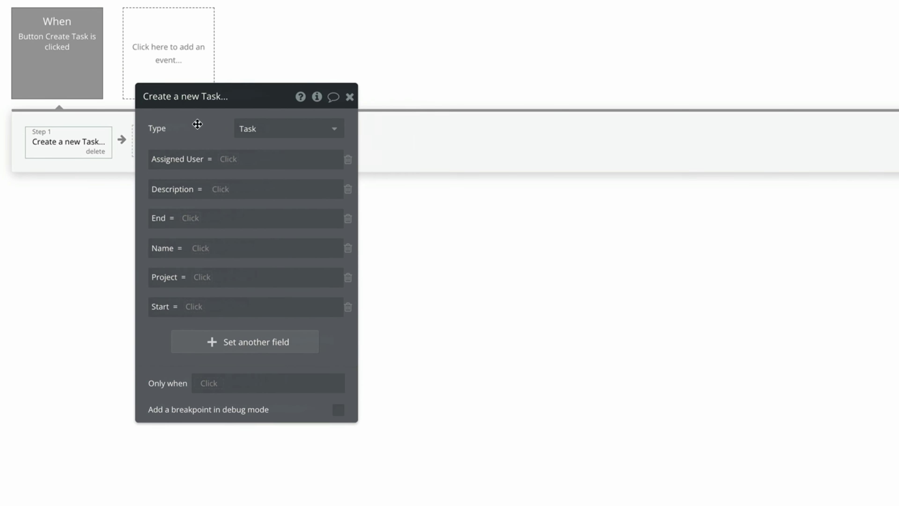
# Map the Task's fields to the popup inputs, with Project set to Current Page Project.
pyautogui.click(228, 157)
pyautogui.write("down Assigned User's value")
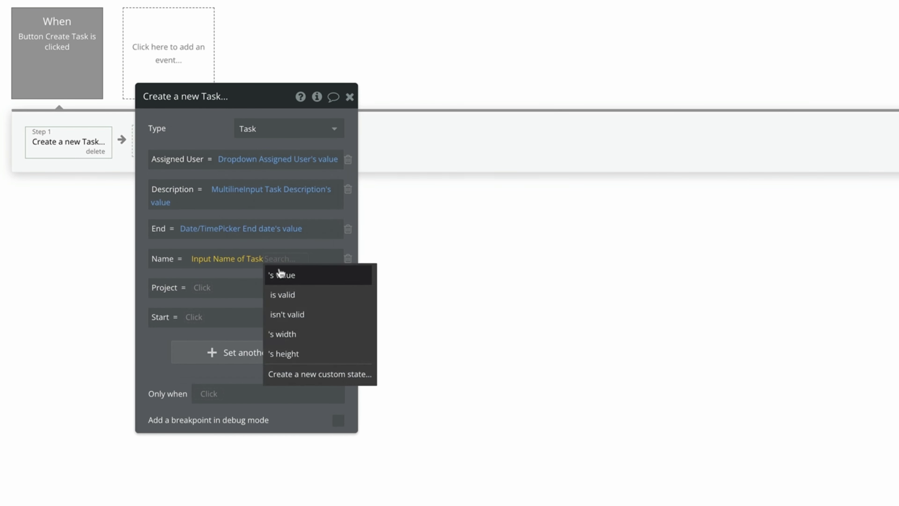
pyautogui.click(279, 275)
pyautogui.click(202, 287)
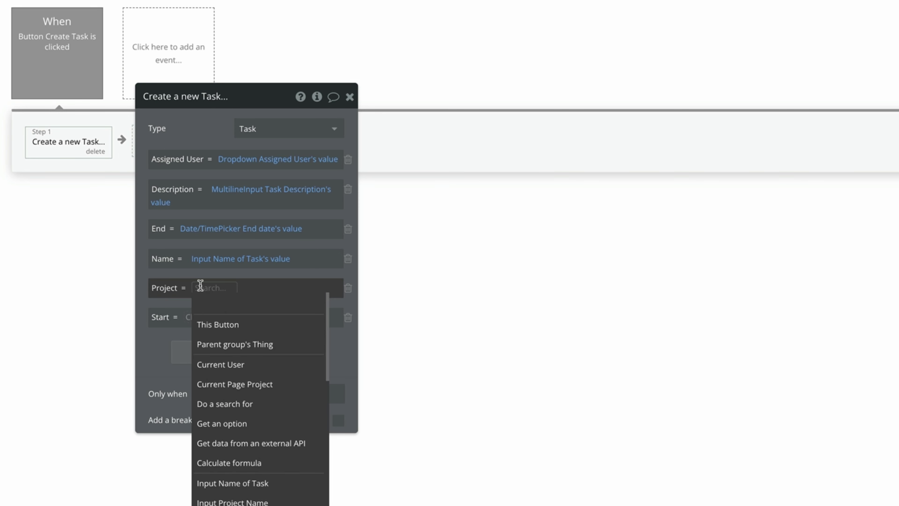
pyautogui.click(280, 379)
pyautogui.click(197, 316)
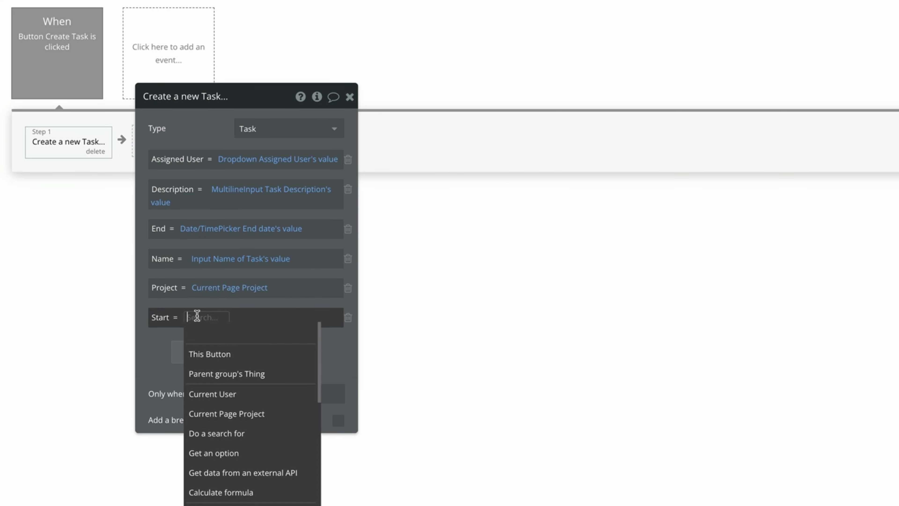
pyautogui.scroll(-5, 231, 384)
pyautogui.click(227, 477)
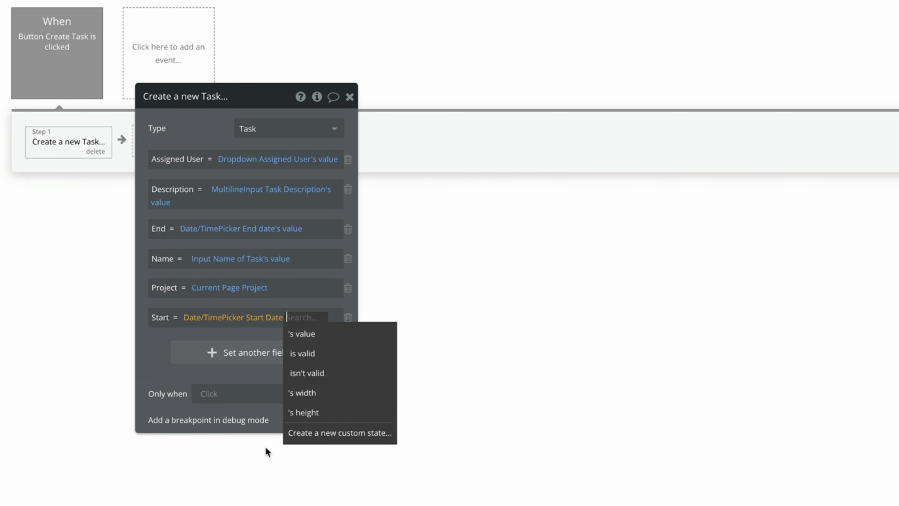
pyautogui.click(332, 340)
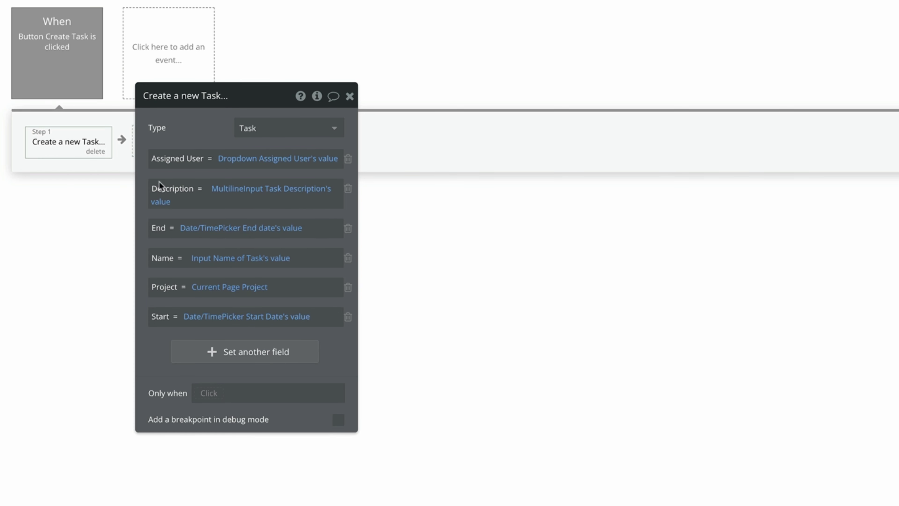
pyautogui.click(349, 96)
# Add Reset relevant inputs and Hide Popup Create Task actions afterwards.
pyautogui.click(208, 155)
pyautogui.click(207, 178)
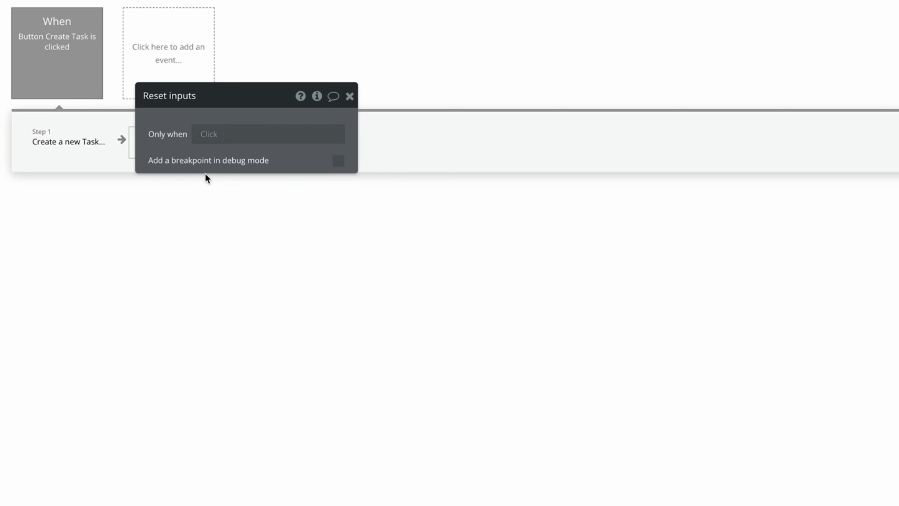
pyautogui.click(348, 96)
pyautogui.click(301, 138)
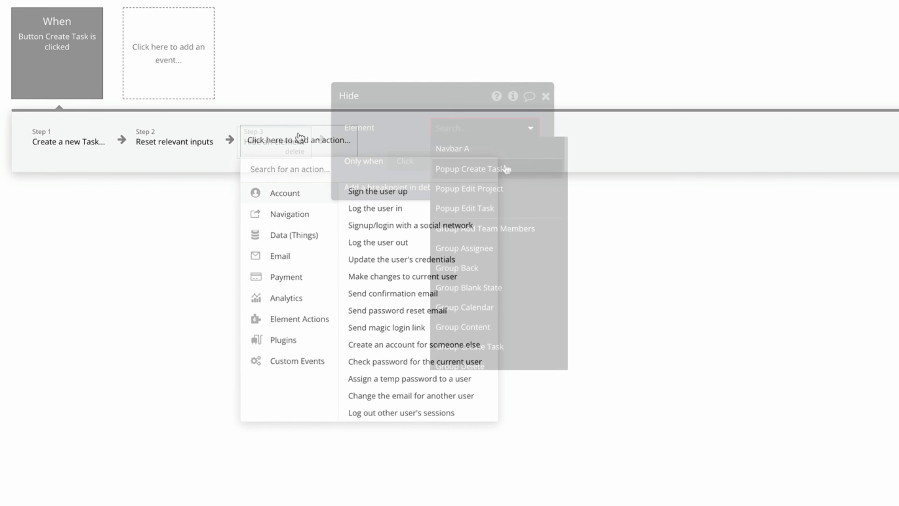
pyautogui.click(507, 169)
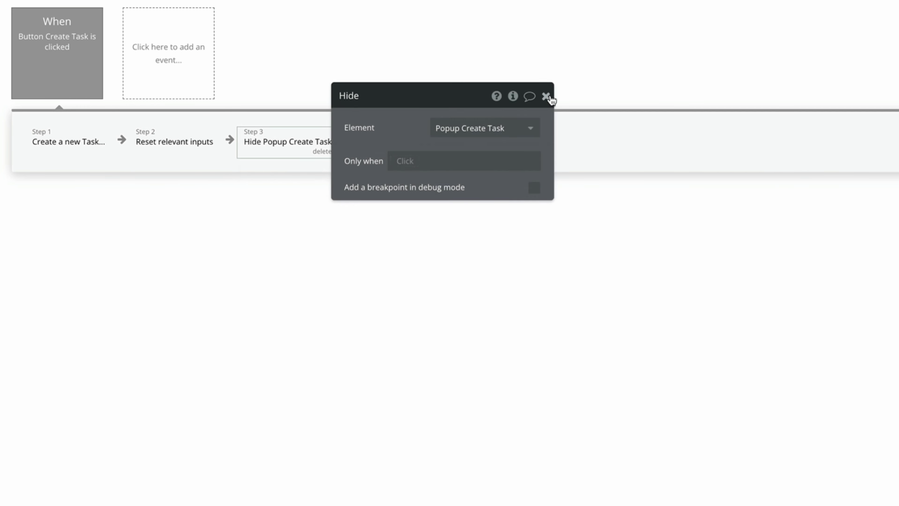
pyautogui.click(545, 96)
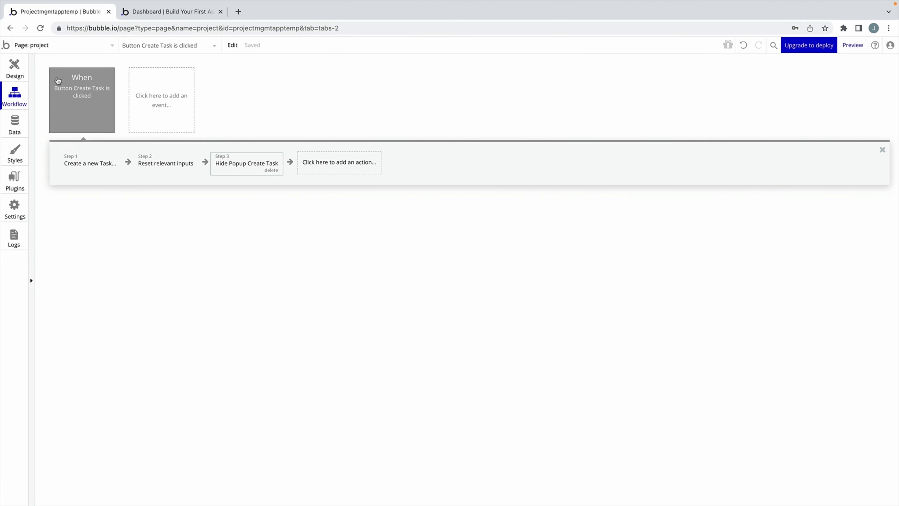
# Confirm + Add Task shows the Create Task popup, then preview the app.
pyautogui.click(8, 59)
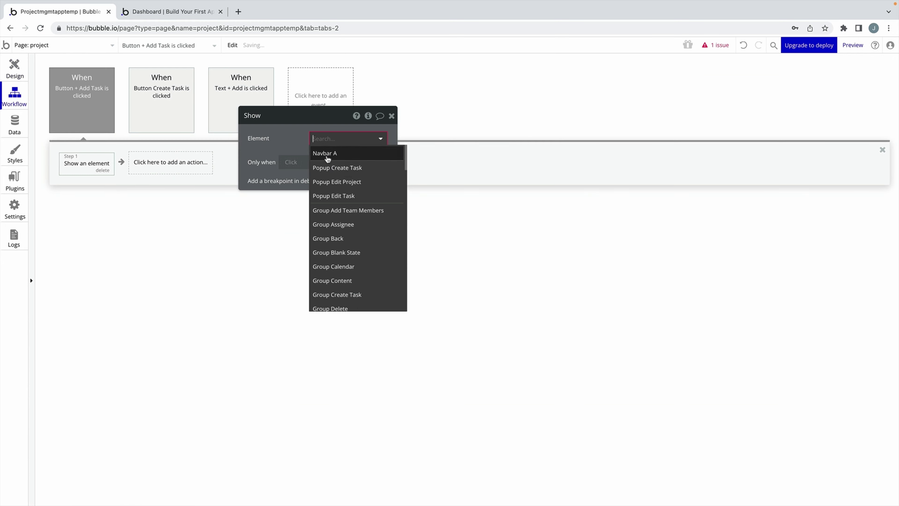
pyautogui.click(381, 132)
pyautogui.click(391, 116)
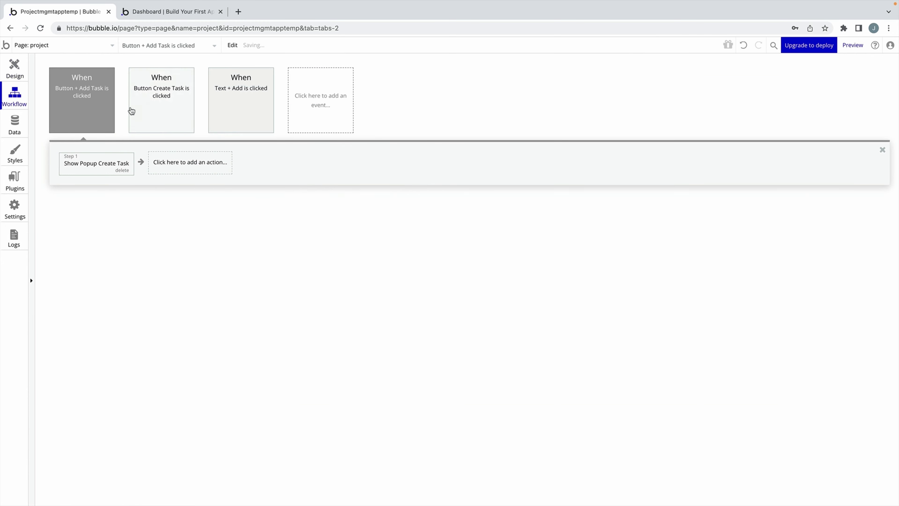
pyautogui.click(14, 68)
pyautogui.click(388, 119)
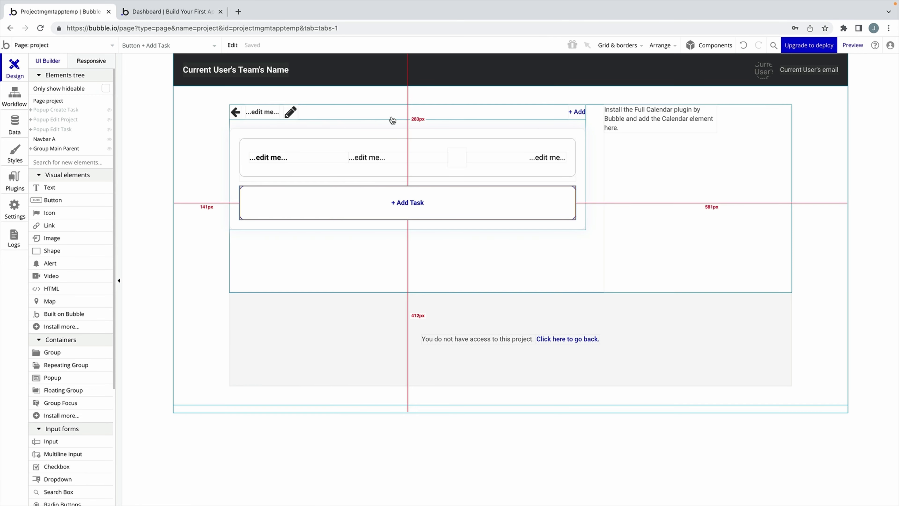
pyautogui.click(852, 45)
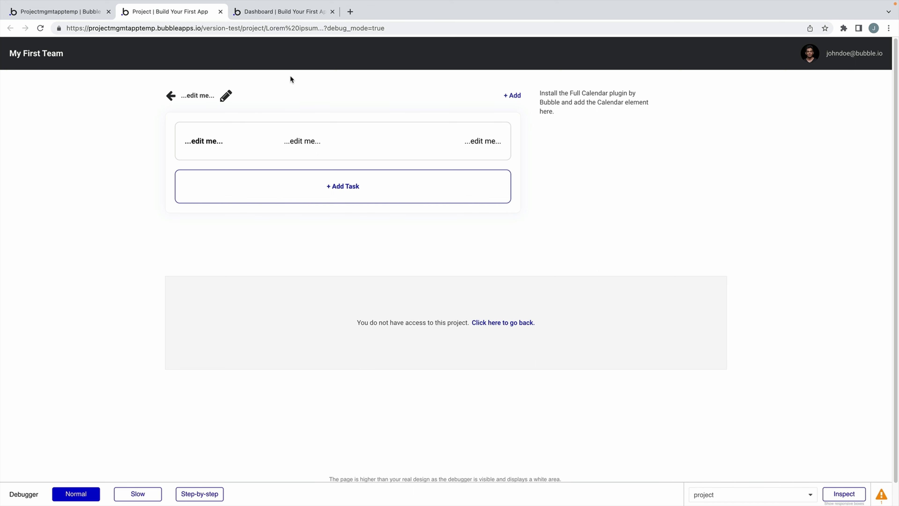
# Inspect the preview page's address and its Lorem ipsum slug.
pyautogui.click(298, 28)
pyautogui.moveTo(406, 31); pyautogui.dragTo(354, 31)
pyautogui.click(446, 31)
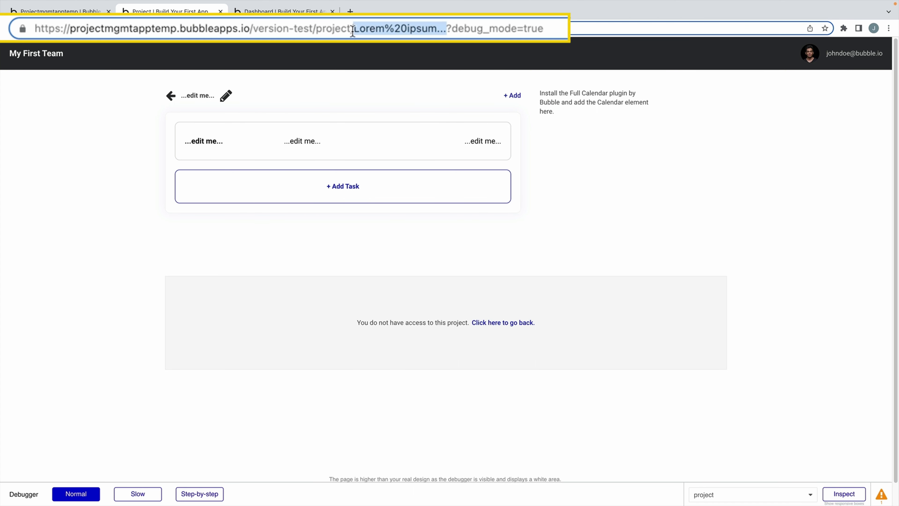
pyautogui.click(278, 70)
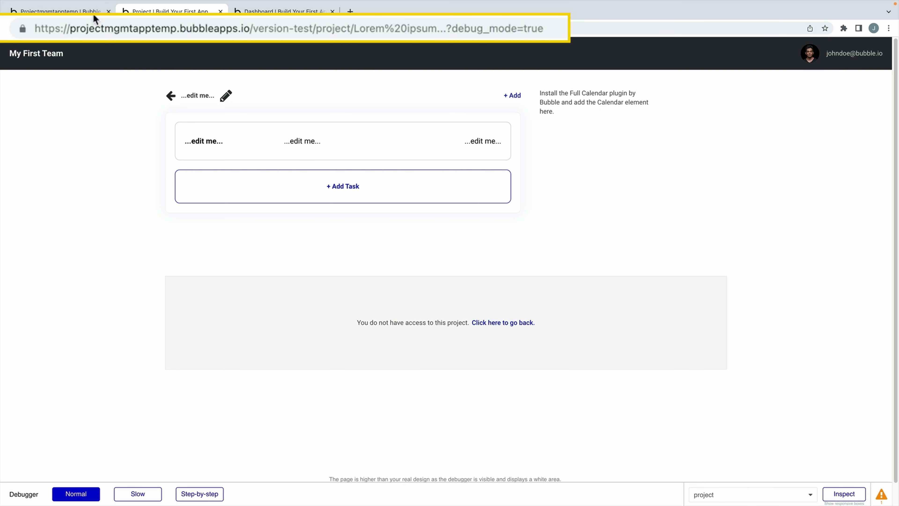
# Return to the team dashboard and open the Mobile Design project, checking its id in the address.
pyautogui.moveTo(48, 52)
pyautogui.click(48, 51)
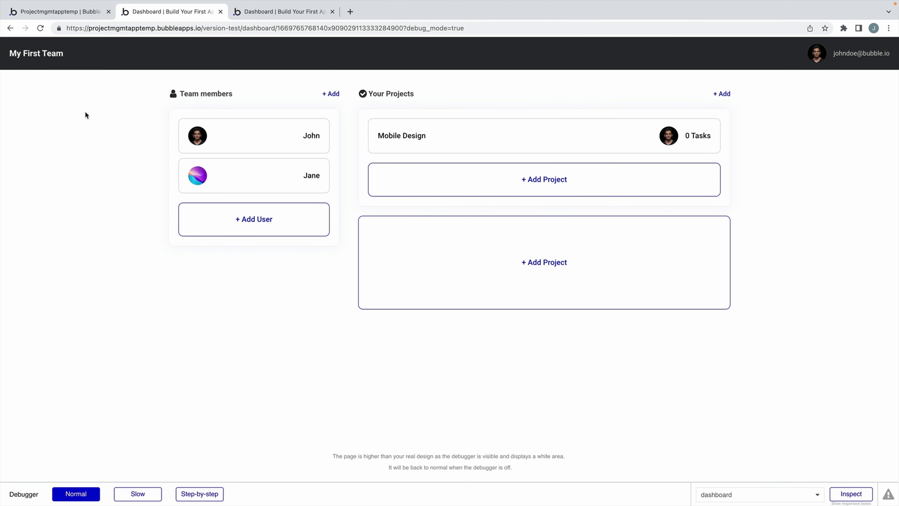
pyautogui.click(443, 137)
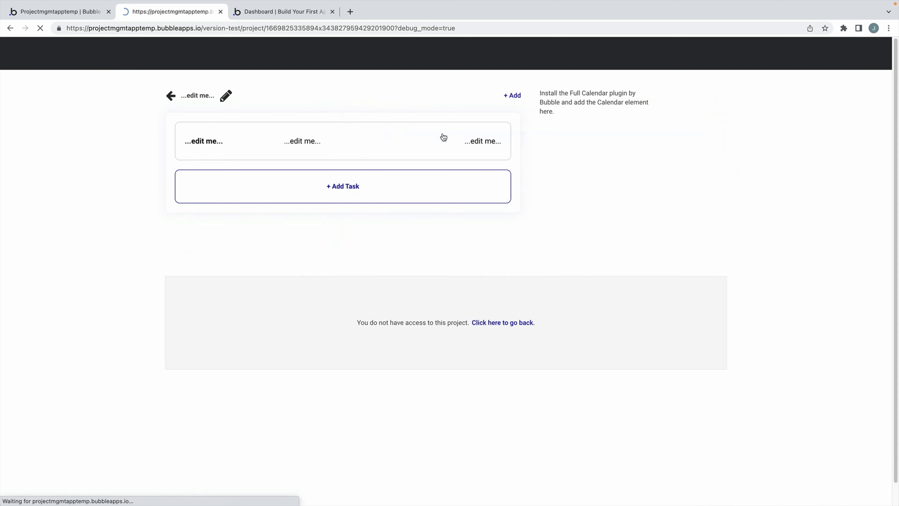
pyautogui.click(483, 28)
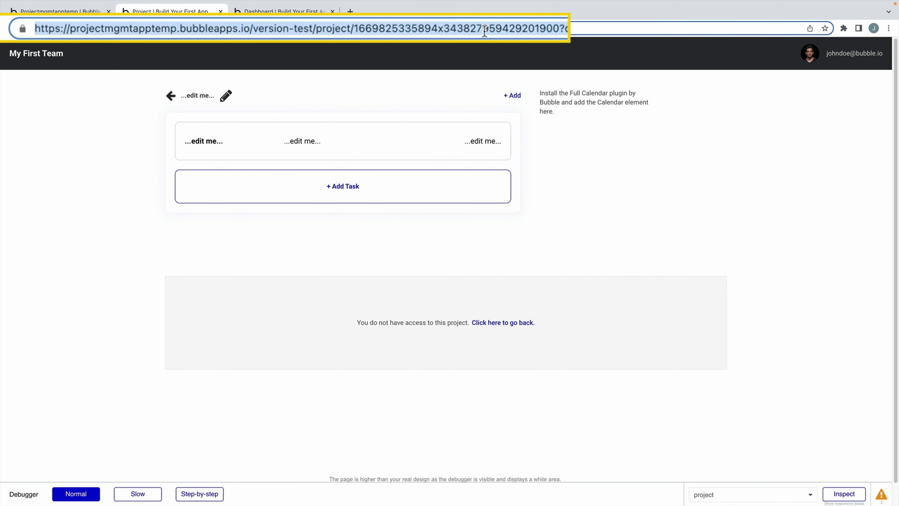
pyautogui.doubleClick(485, 29)
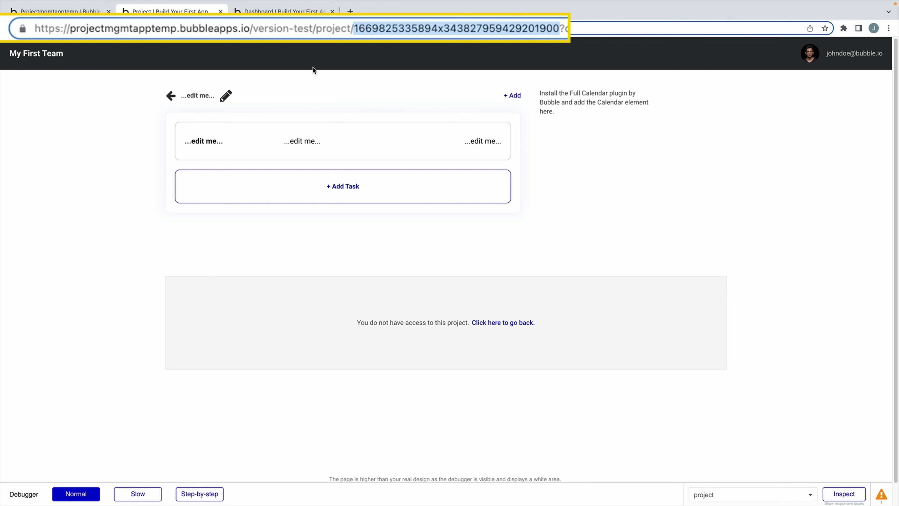
# Create the task 'Responsive Landing Page' with the current user as assignee, then return to the editor.
pyautogui.click(512, 95)
pyautogui.click(540, 155)
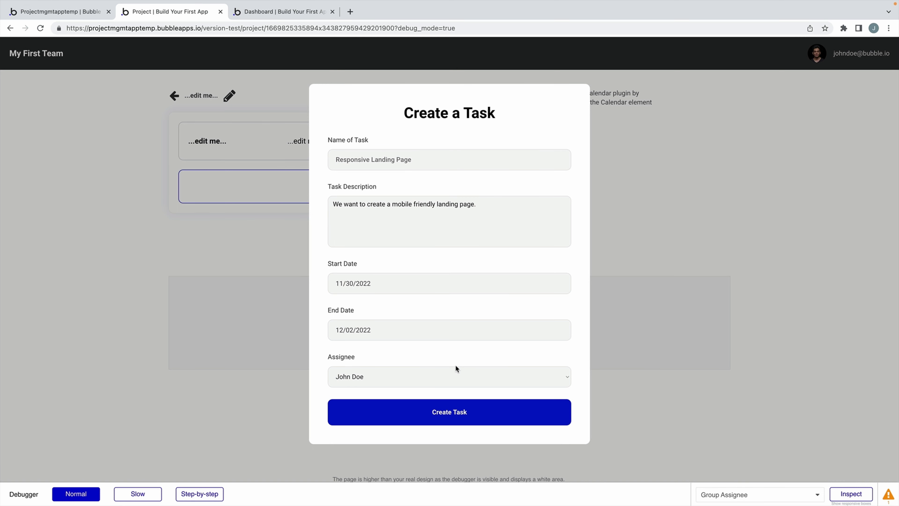
pyautogui.click(457, 372)
pyautogui.click(459, 359)
pyautogui.click(457, 371)
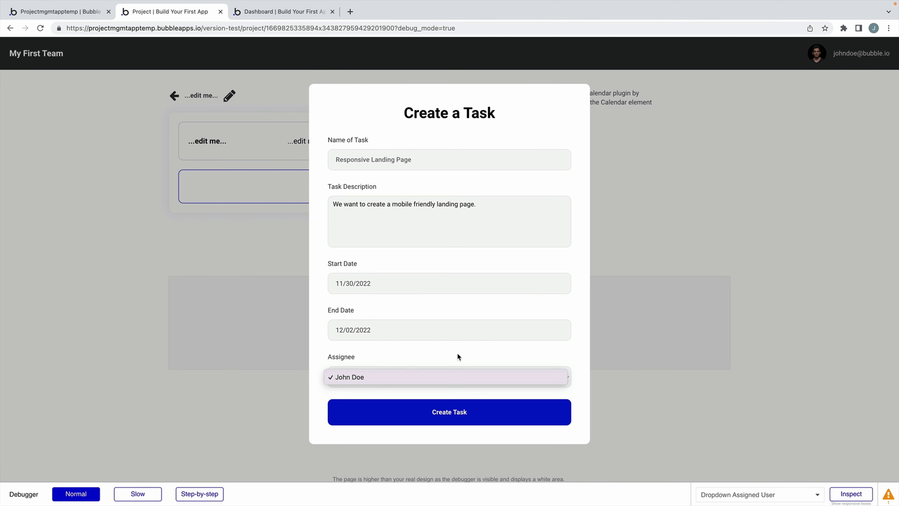
pyautogui.click(457, 353)
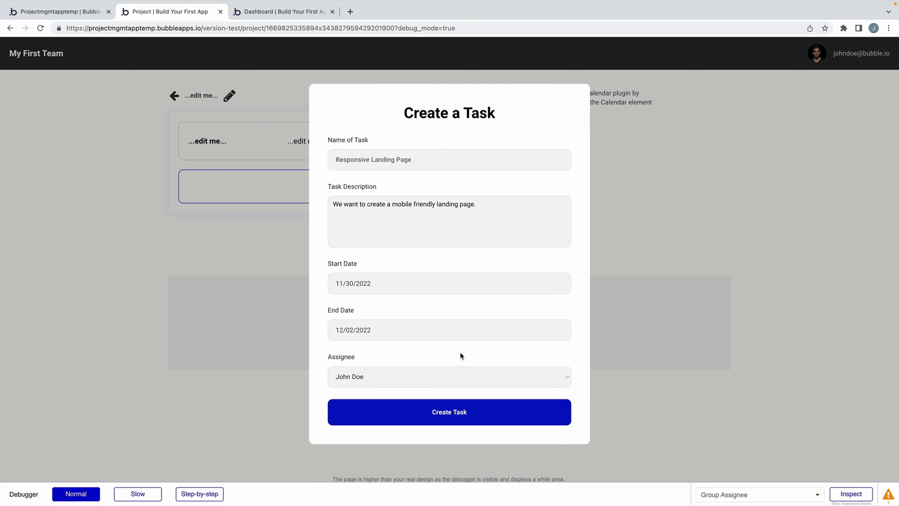
pyautogui.click(474, 411)
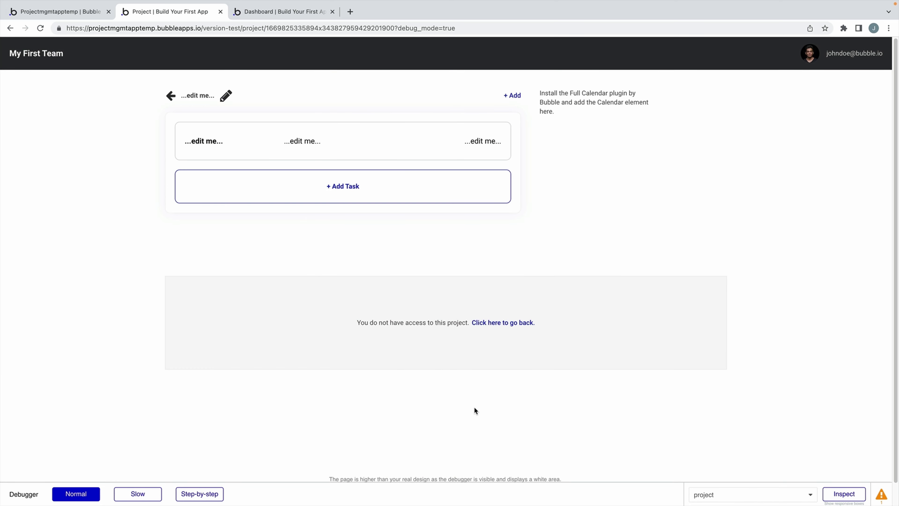
pyautogui.press('super+1')
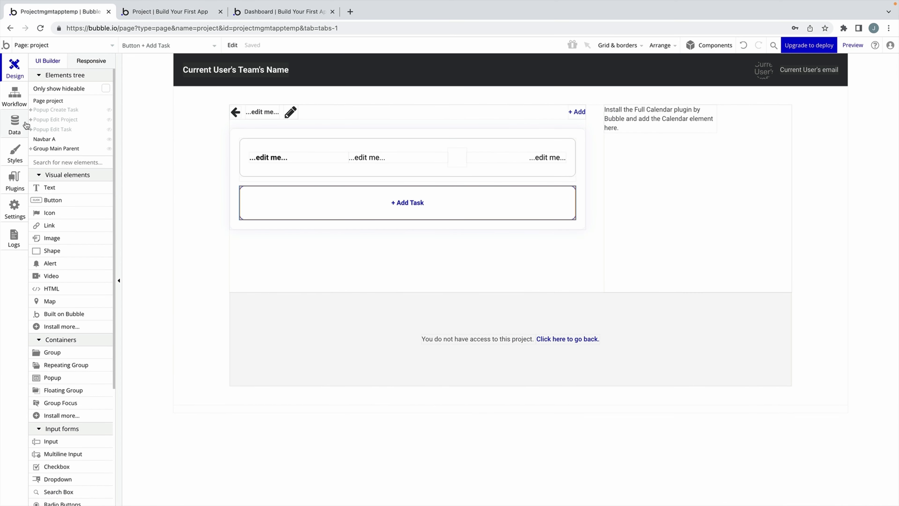
pyautogui.click(25, 121)
pyautogui.click(183, 85)
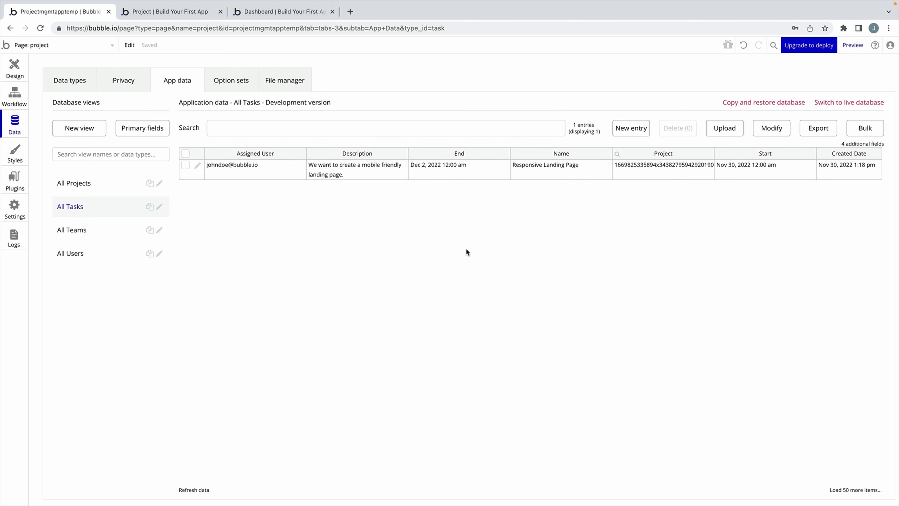
pyautogui.click(27, 75)
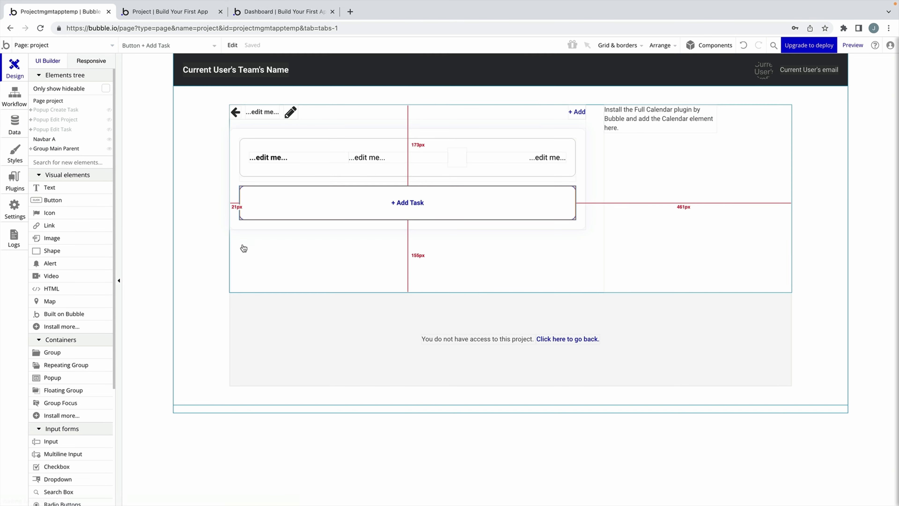
# Clear RepeatingGroup Tasks' data source and set its content type to Task.
pyautogui.doubleClick(295, 175)
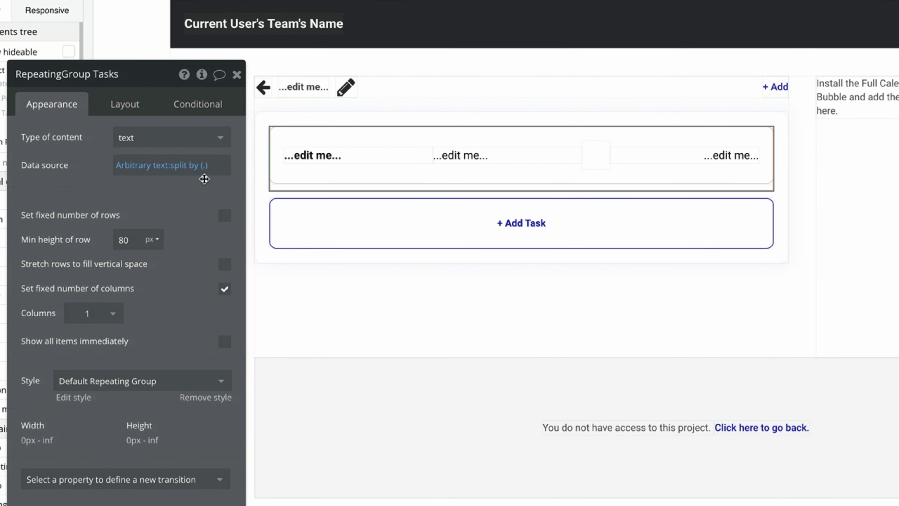
pyautogui.rightClick(196, 167)
pyautogui.click(273, 167)
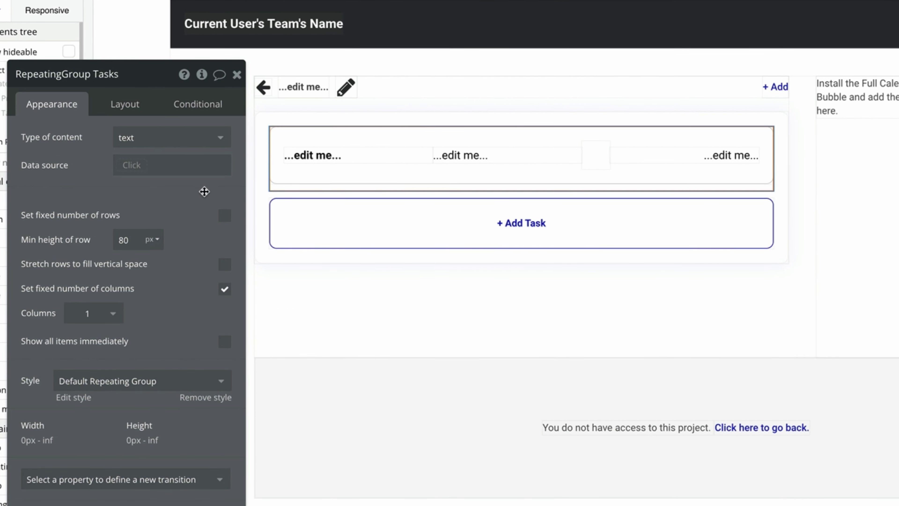
pyautogui.click(198, 139)
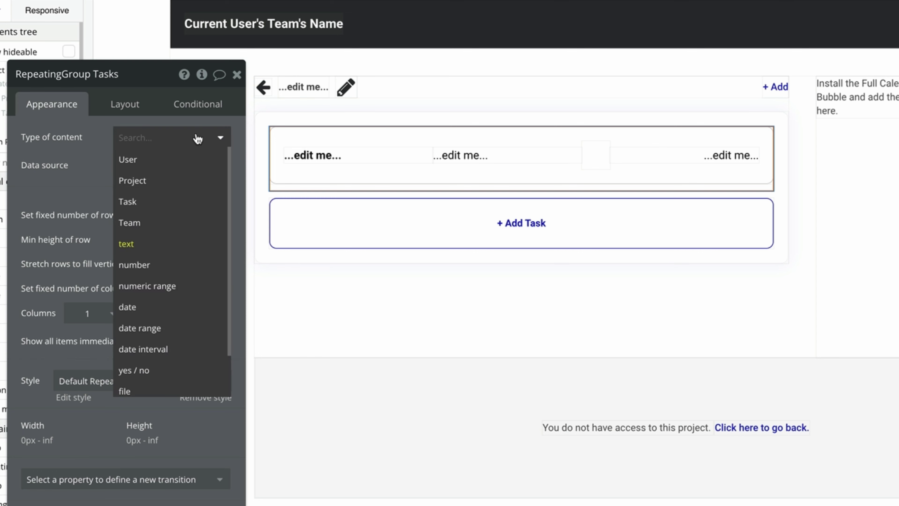
pyautogui.click(193, 201)
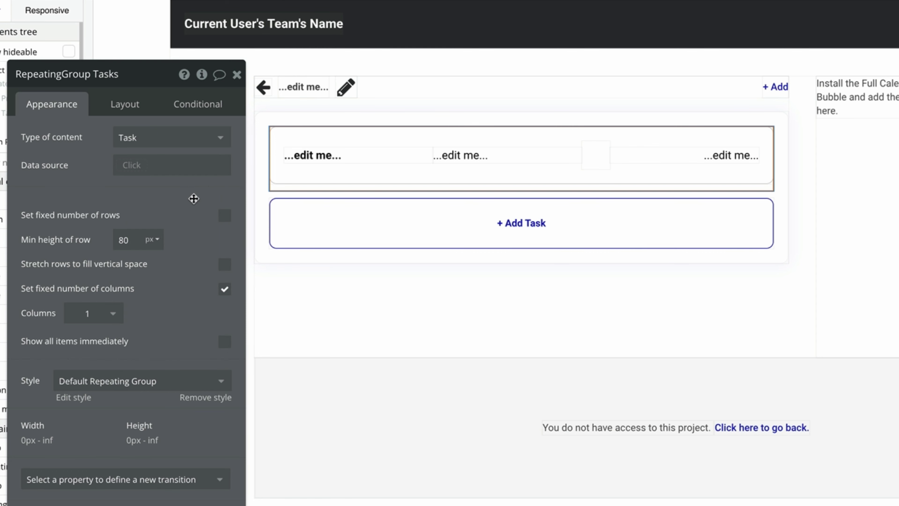
# Set its data source to a Search for Tasks with Project = Current Page Project.
pyautogui.click(189, 167)
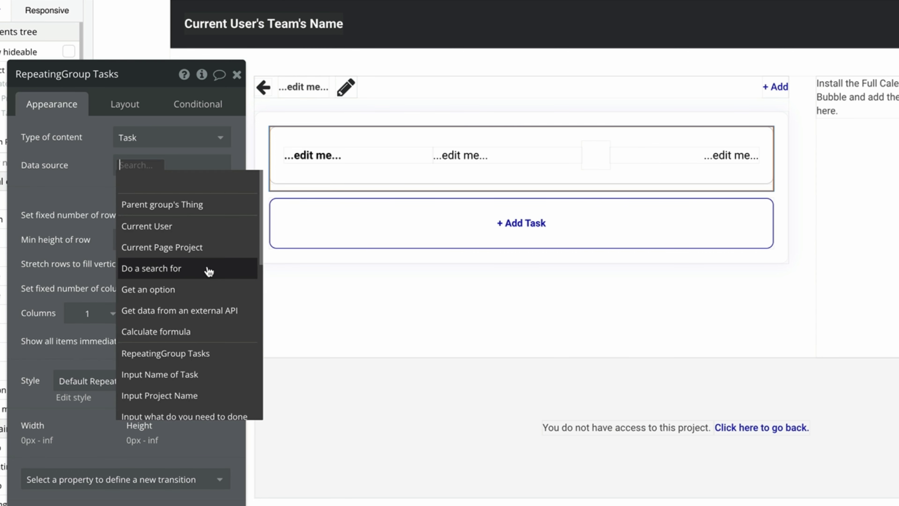
pyautogui.click(263, 266)
pyautogui.click(393, 112)
pyautogui.click(393, 177)
pyautogui.click(283, 140)
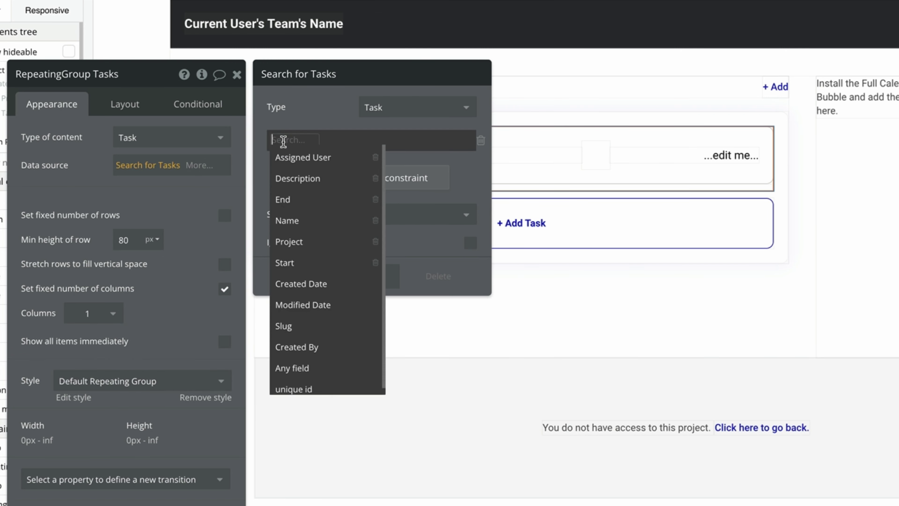
pyautogui.click(288, 241)
pyautogui.click(313, 152)
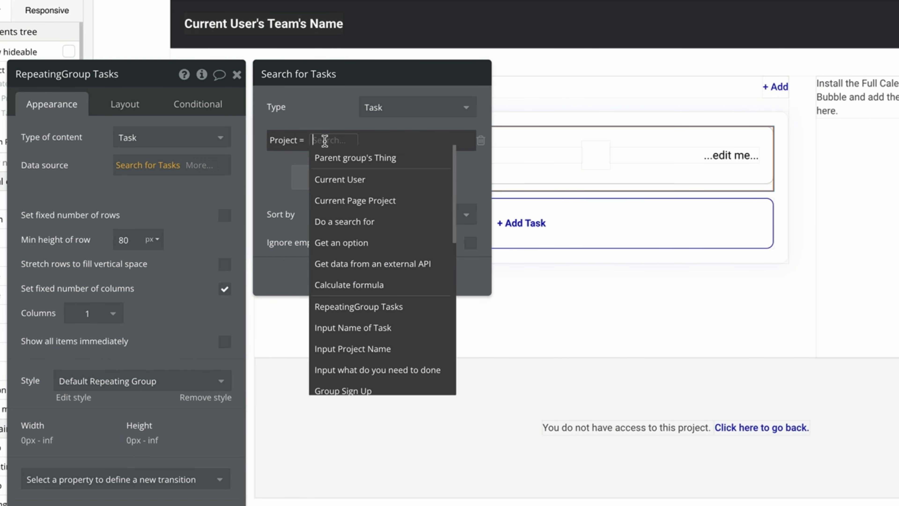
pyautogui.click(400, 200)
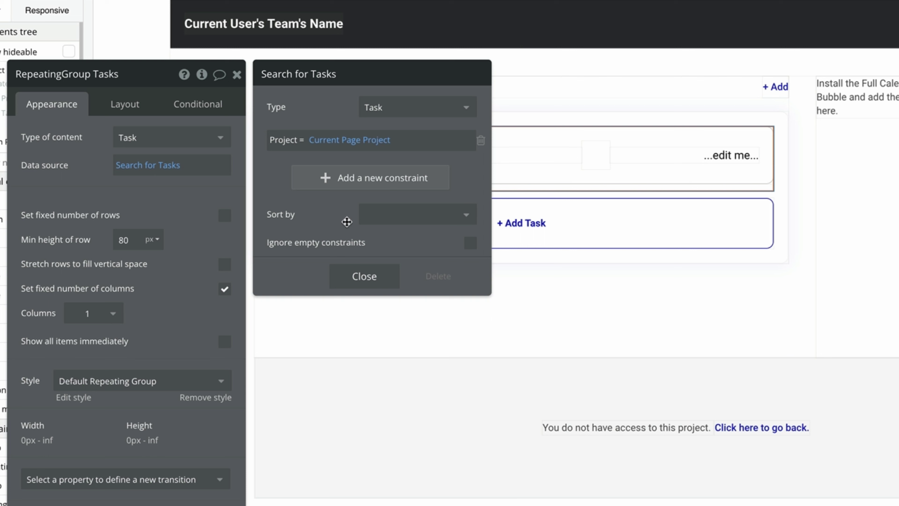
# Sort the search by End descending and close the settings.
pyautogui.click(415, 214)
pyautogui.click(368, 277)
pyautogui.click(371, 281)
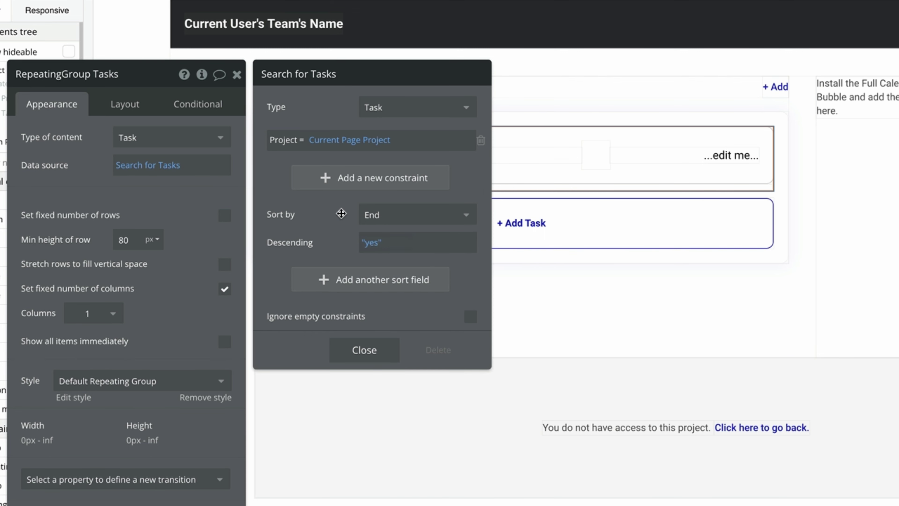
pyautogui.click(363, 349)
pyautogui.click(237, 75)
# Set Group Task's content type to Task with data source Current cell's Task.
pyautogui.doubleClick(347, 177)
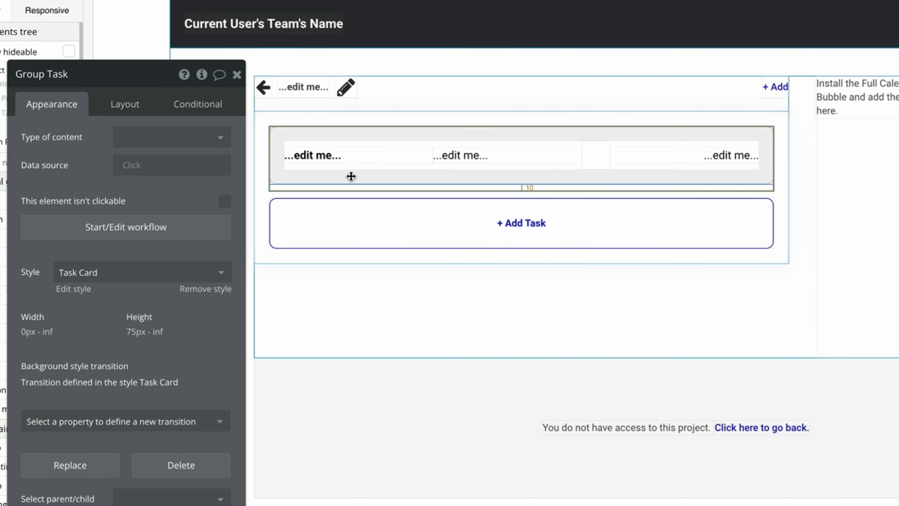
pyautogui.click(199, 137)
pyautogui.click(178, 223)
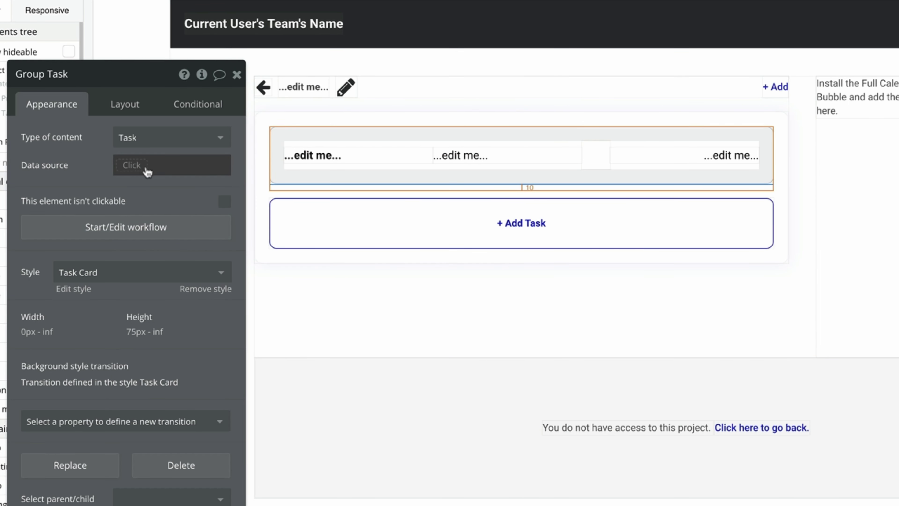
pyautogui.click(145, 167)
pyautogui.click(174, 204)
pyautogui.click(307, 185)
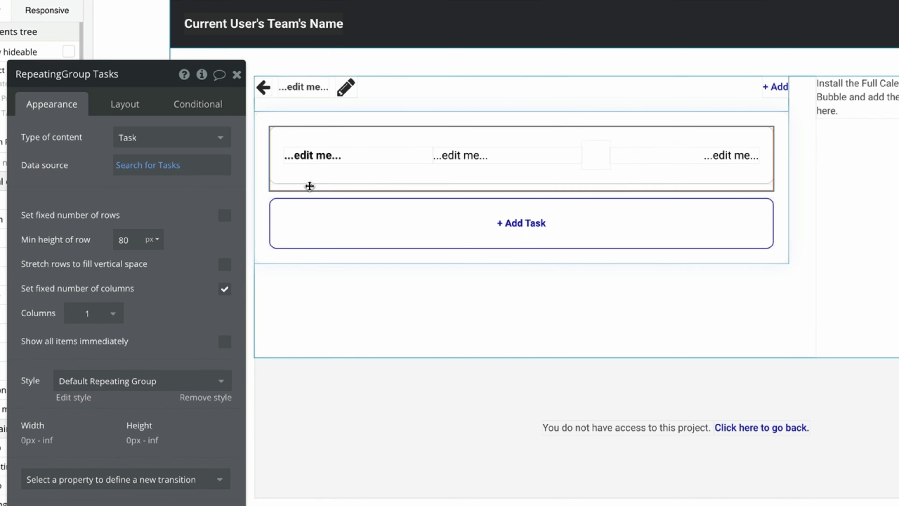
pyautogui.click(309, 175)
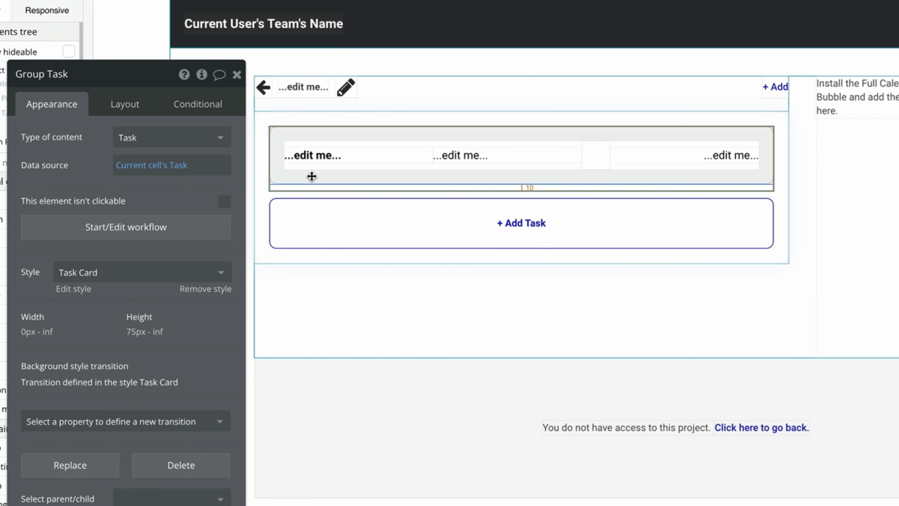
# Bind the card labels to Parent group's Task's Name and End, formatted as 11/30/22.
pyautogui.click(354, 157)
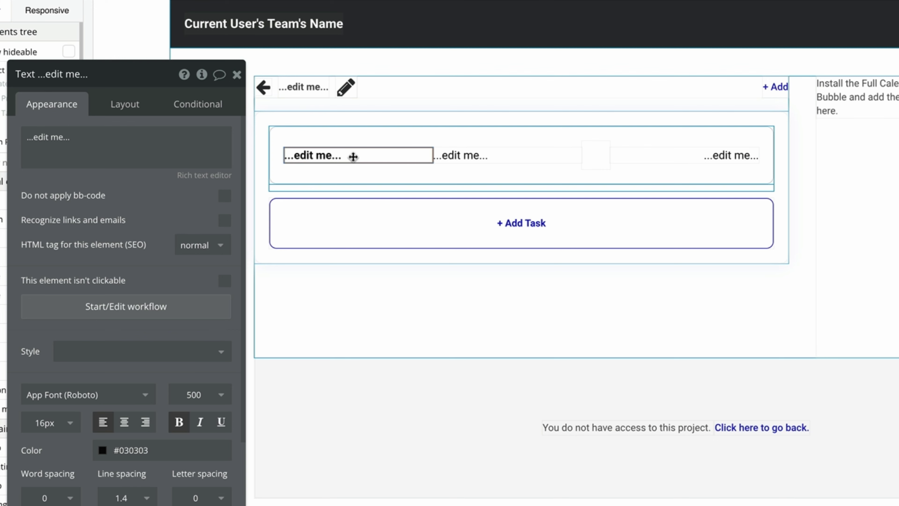
pyautogui.tripleClick(180, 146)
pyautogui.click(255, 138)
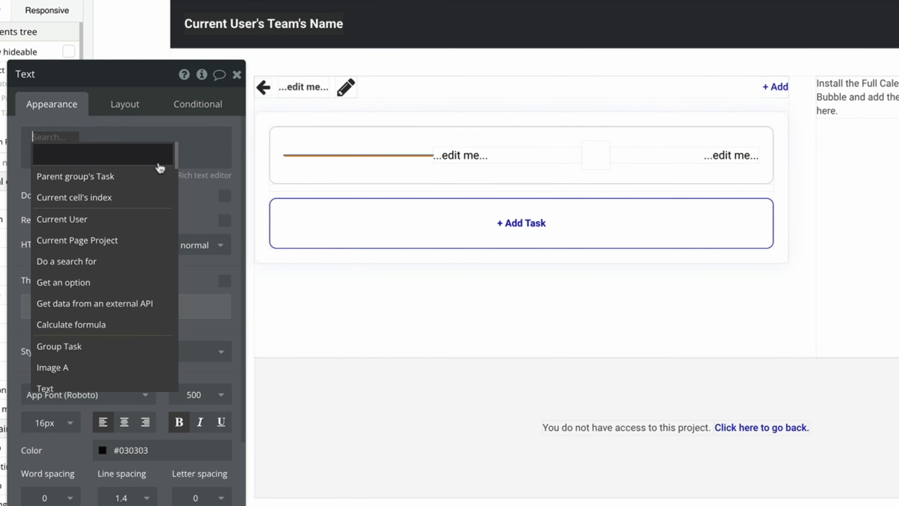
pyautogui.click(159, 176)
pyautogui.click(168, 217)
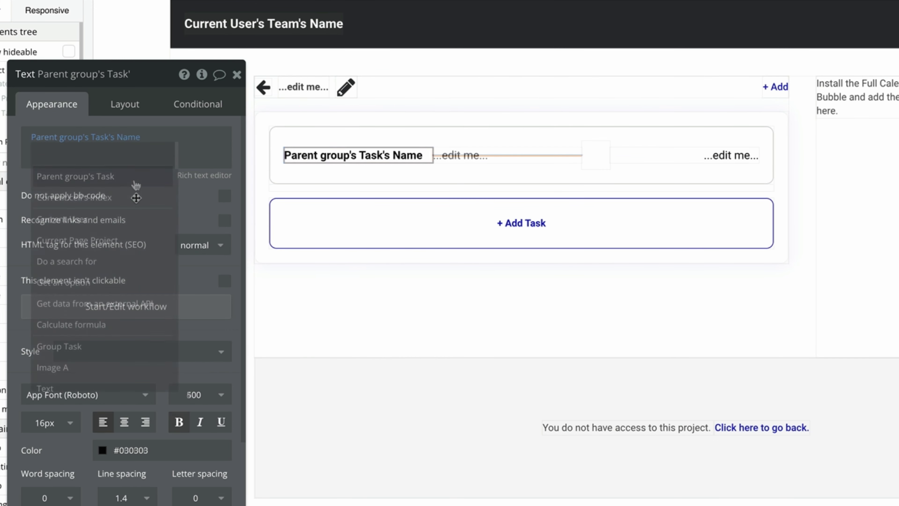
pyautogui.click(135, 178)
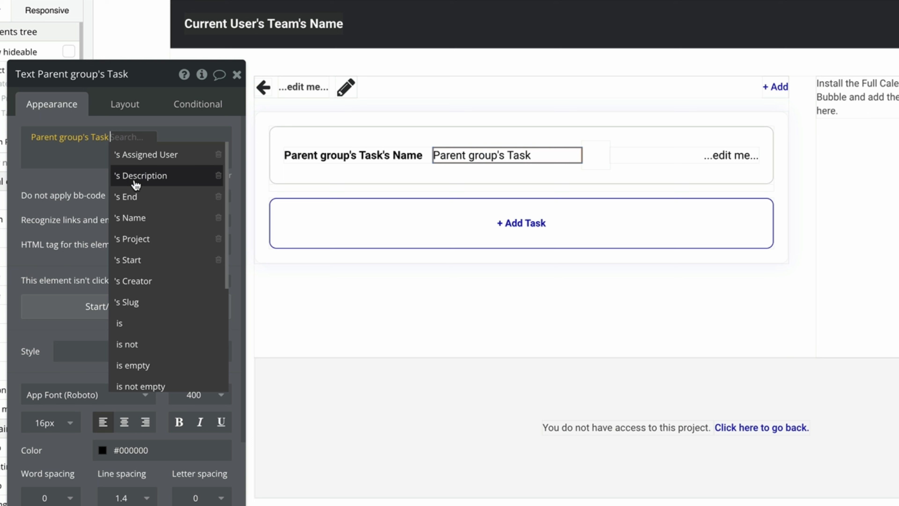
pyautogui.click(143, 197)
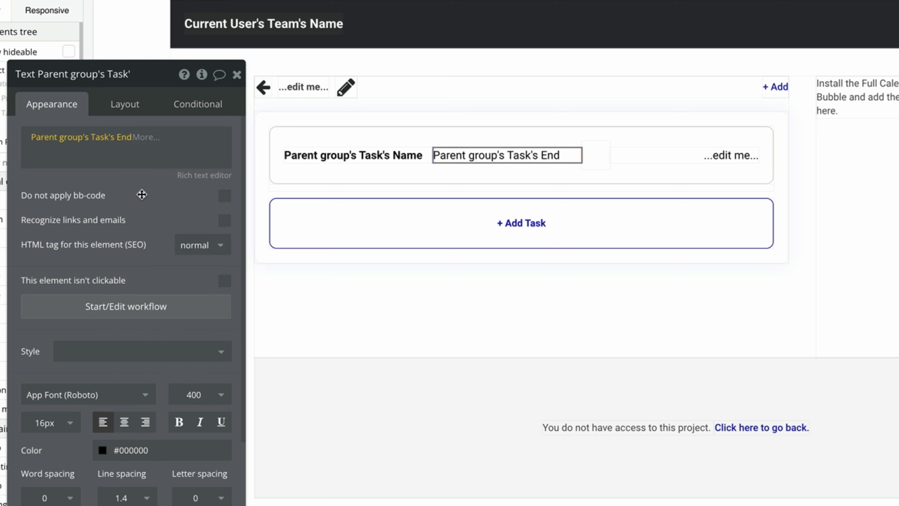
pyautogui.click(141, 138)
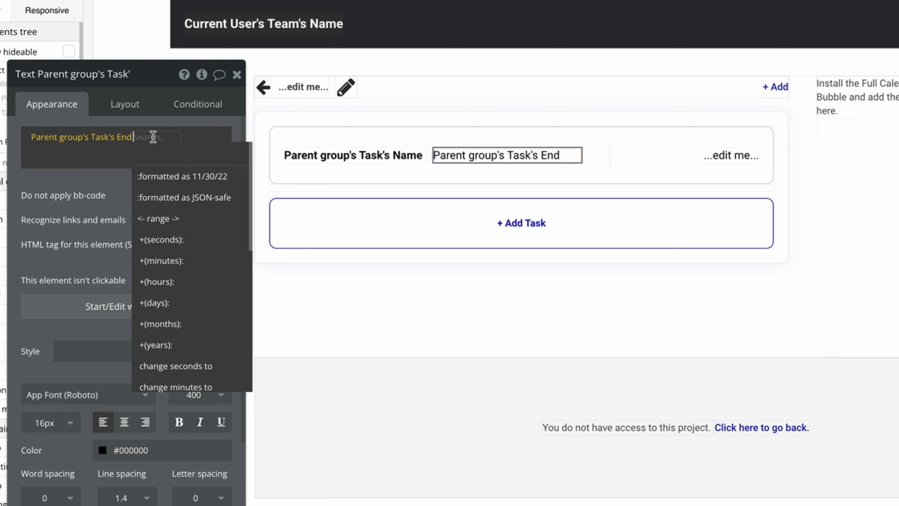
pyautogui.click(229, 179)
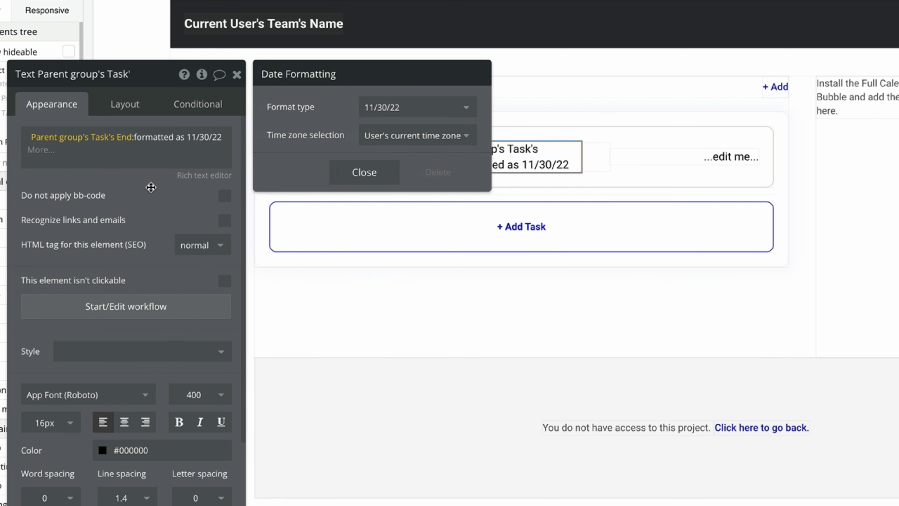
pyautogui.click(138, 184)
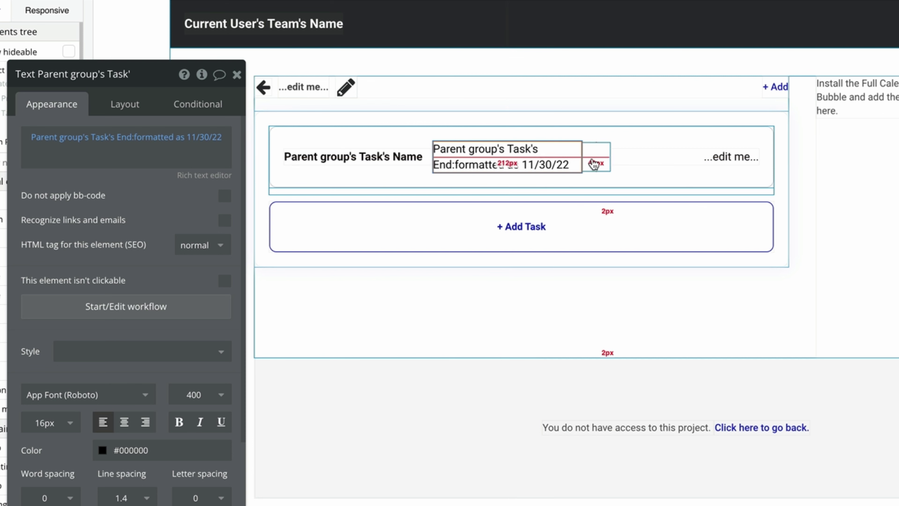
# Set the avatar image source to Parent group's Task's Assigned User's Profile Picture.
pyautogui.click(594, 163)
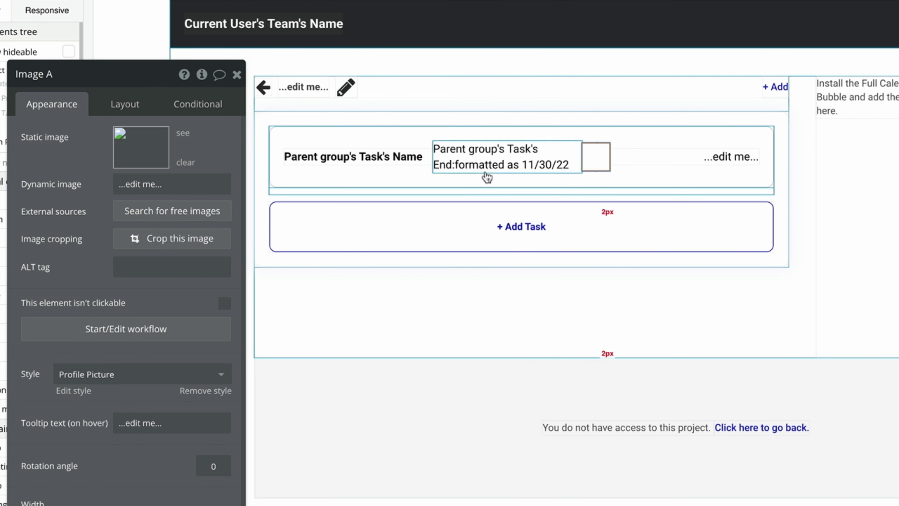
pyautogui.click(215, 188)
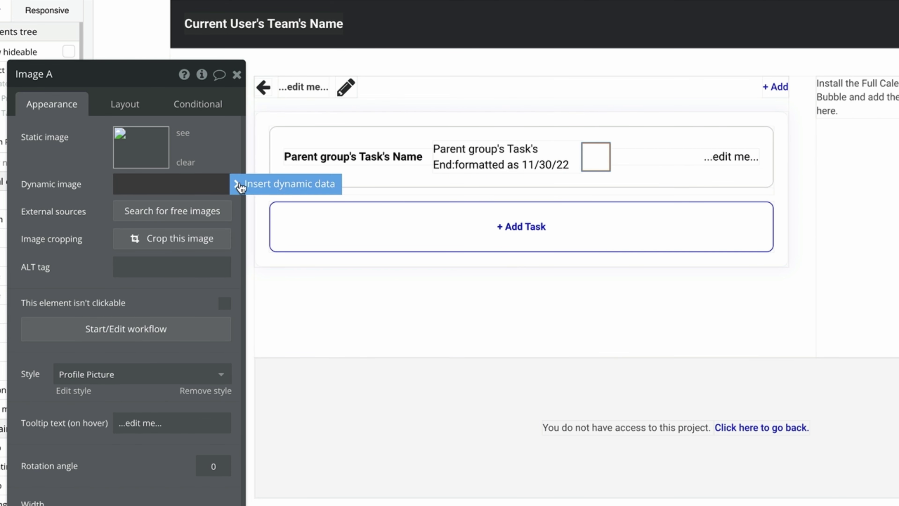
pyautogui.click(238, 183)
pyautogui.click(214, 183)
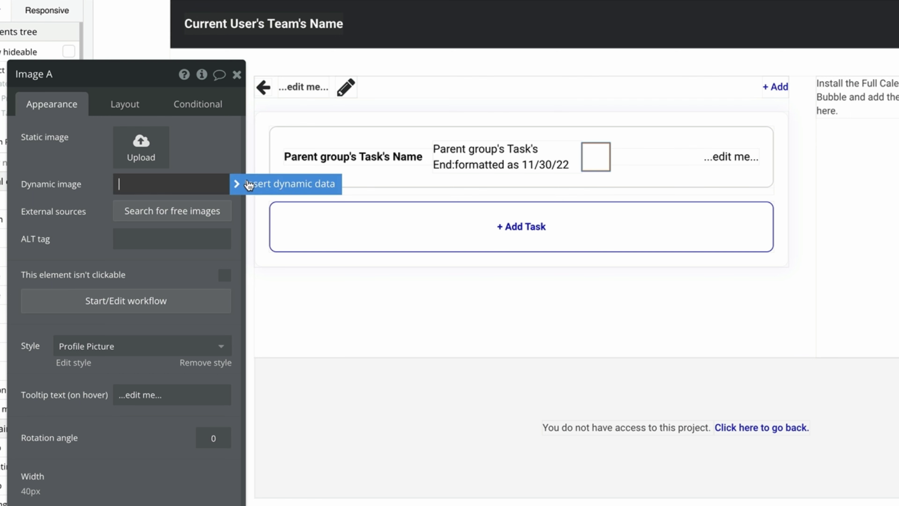
pyautogui.click(247, 183)
pyautogui.click(175, 223)
pyautogui.click(180, 214)
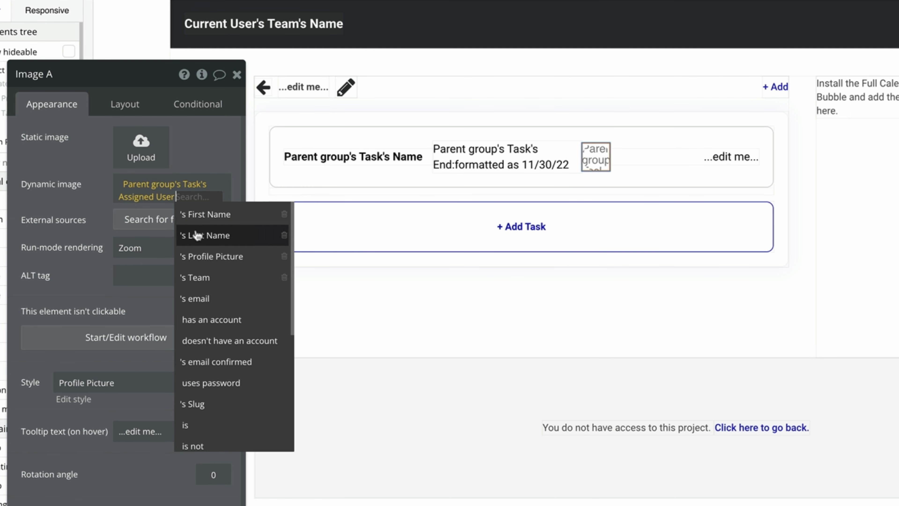
pyautogui.click(187, 255)
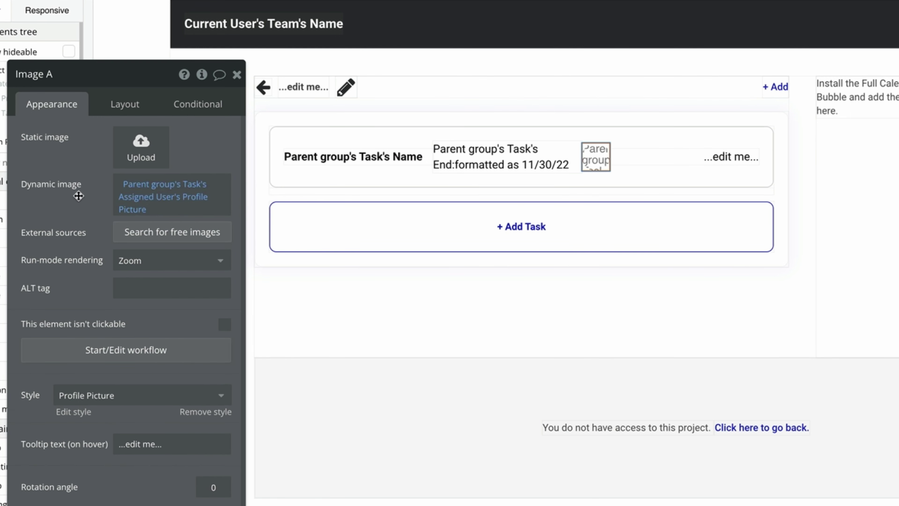
pyautogui.scroll(-1, 80, 191)
pyautogui.click(158, 429)
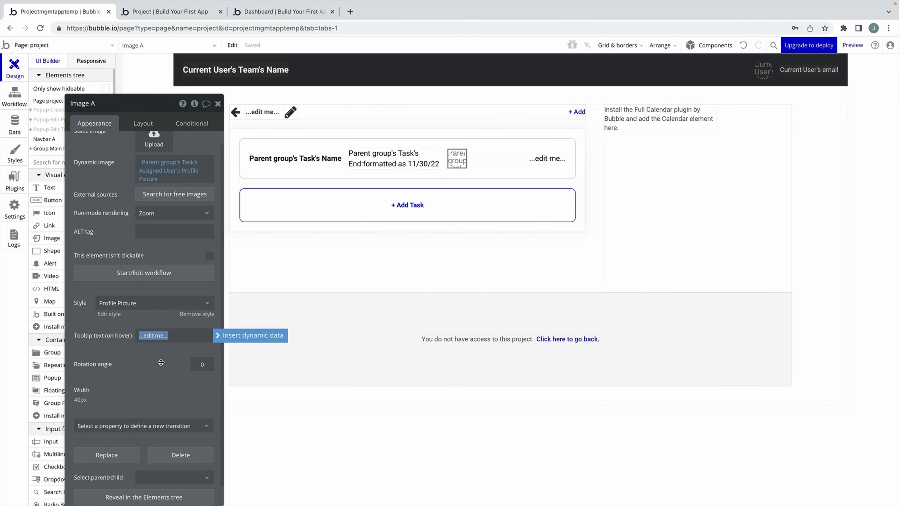
pyautogui.press('BackSpace')
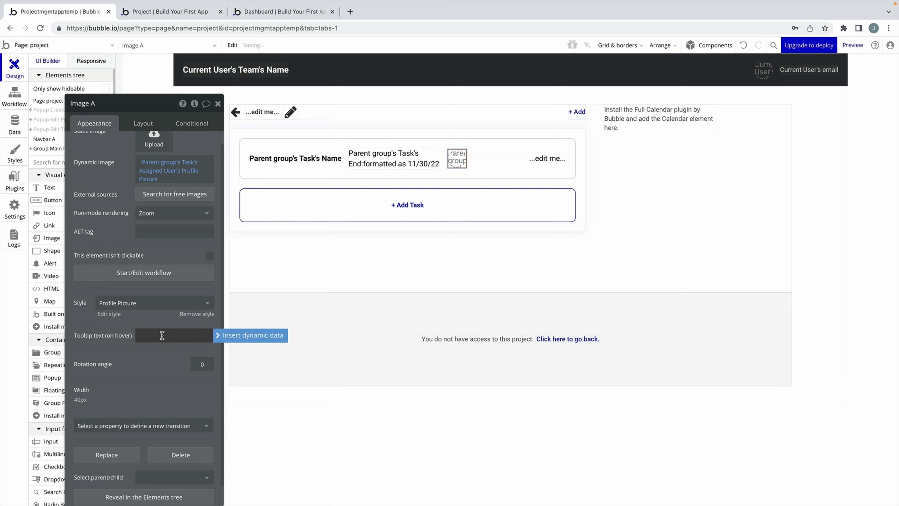
pyautogui.click(216, 335)
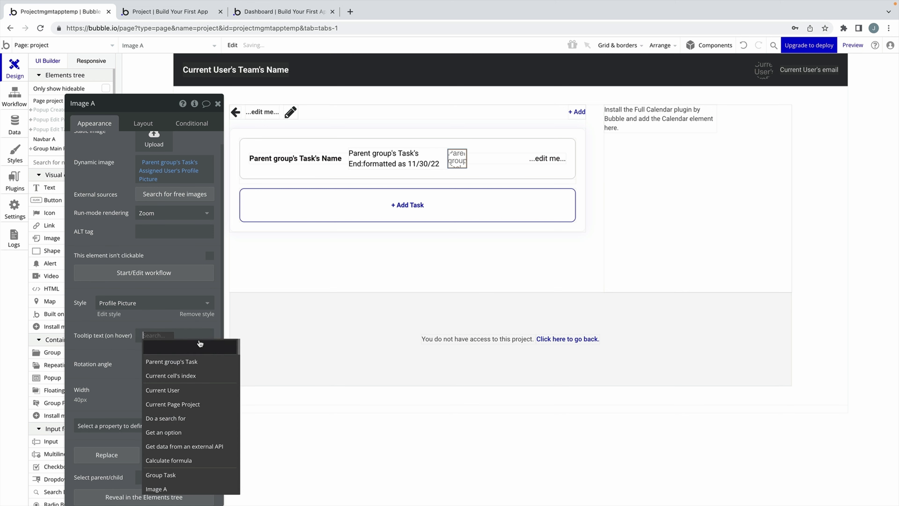
pyautogui.click(193, 362)
pyautogui.click(181, 356)
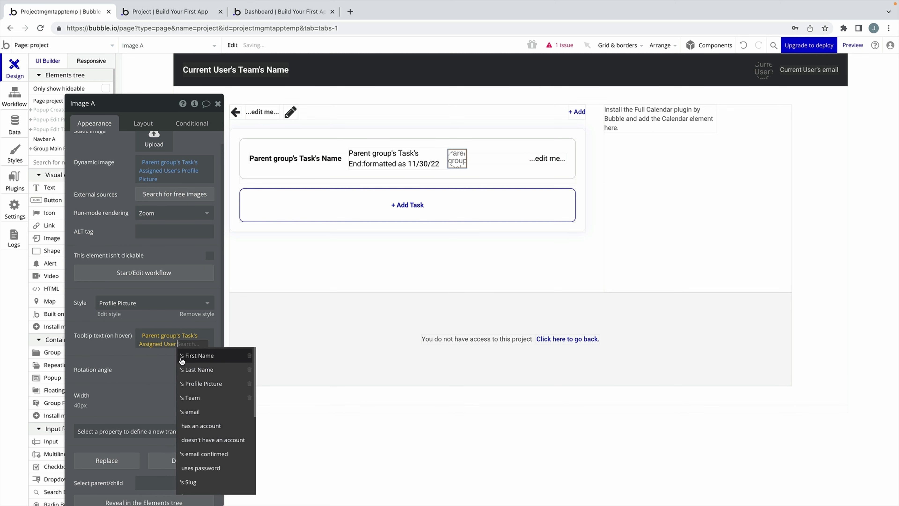
pyautogui.click(190, 412)
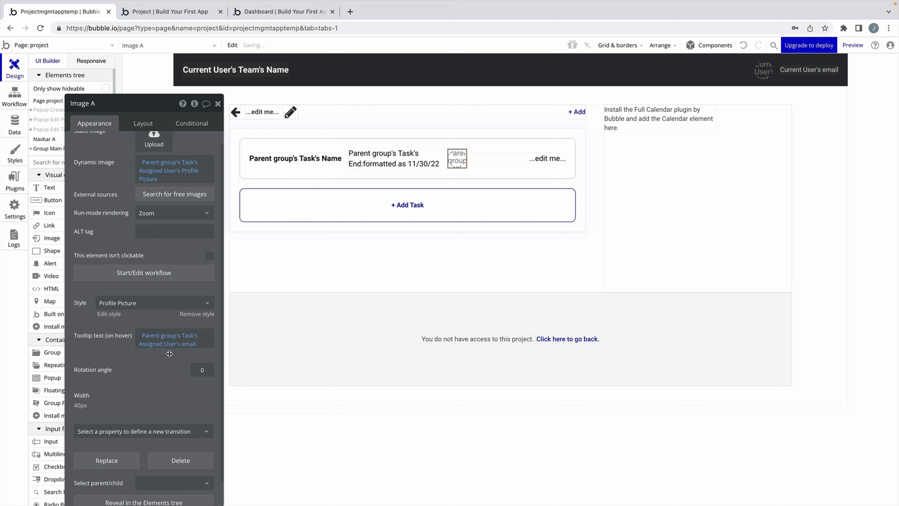
pyautogui.click(525, 157)
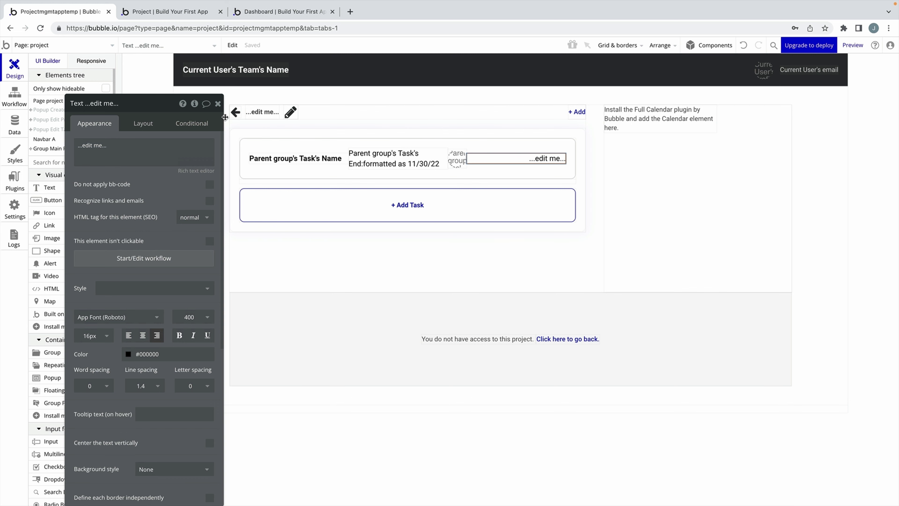
pyautogui.click(218, 103)
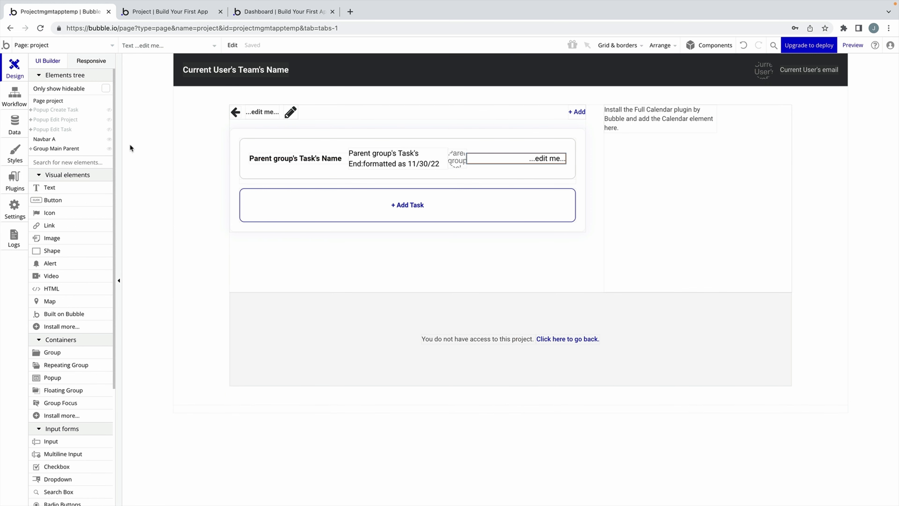
# Create a new option set named 'Task Status' under Data > Option sets.
pyautogui.click(16, 123)
pyautogui.click(227, 85)
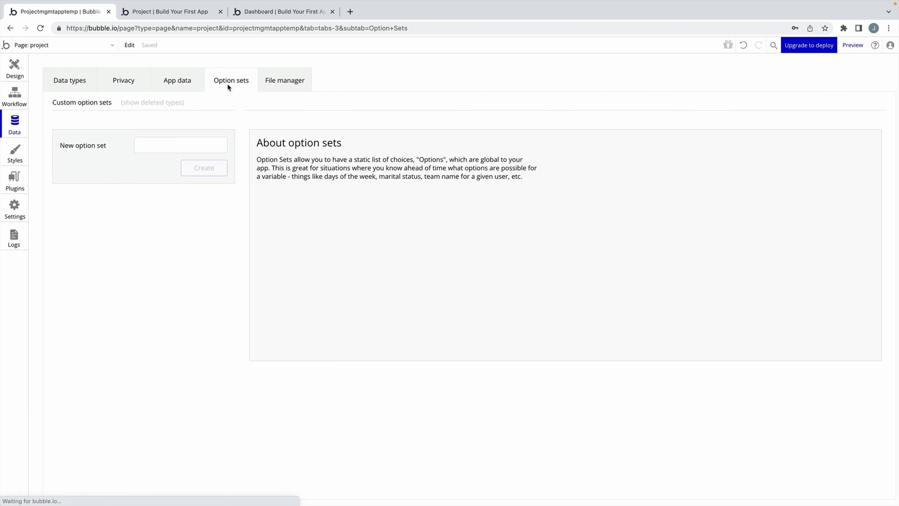
pyautogui.click(193, 139)
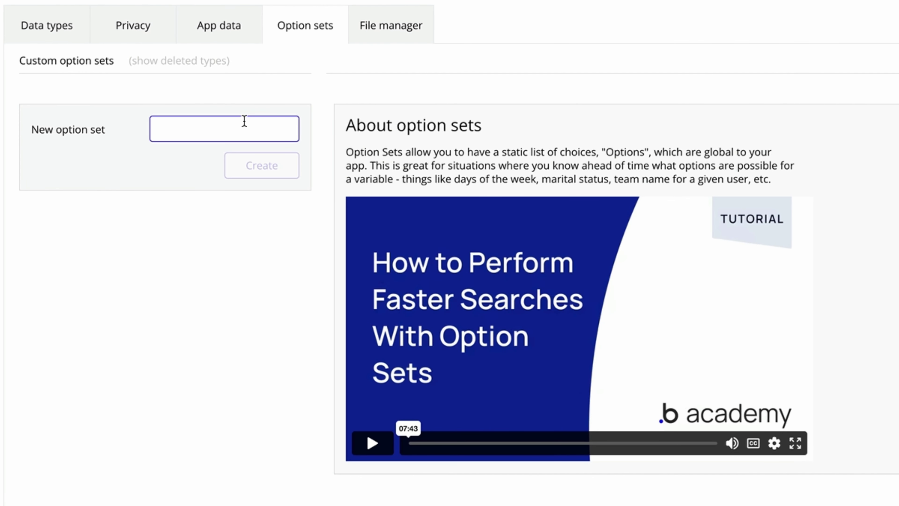
pyautogui.write('Task Status')
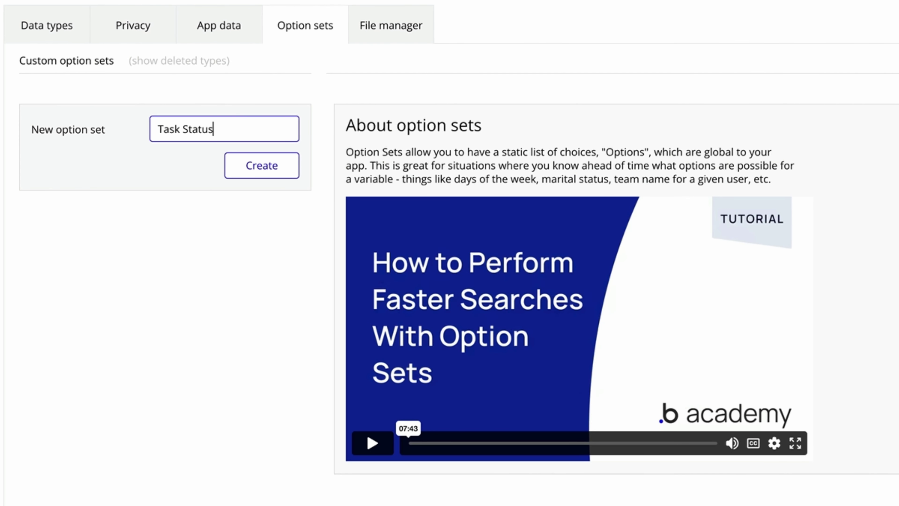
pyautogui.click(252, 171)
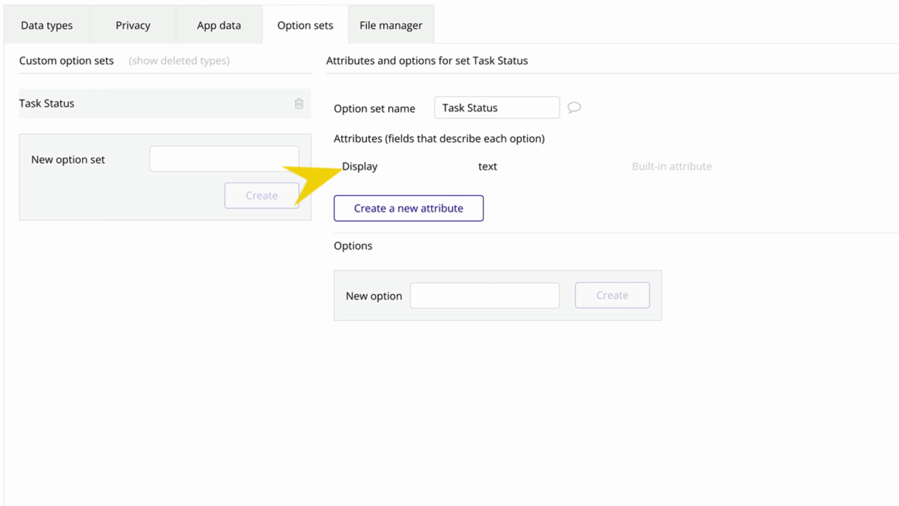
# Add the options Not Started, In Progress and Completed to Task Status.
pyautogui.click(442, 301)
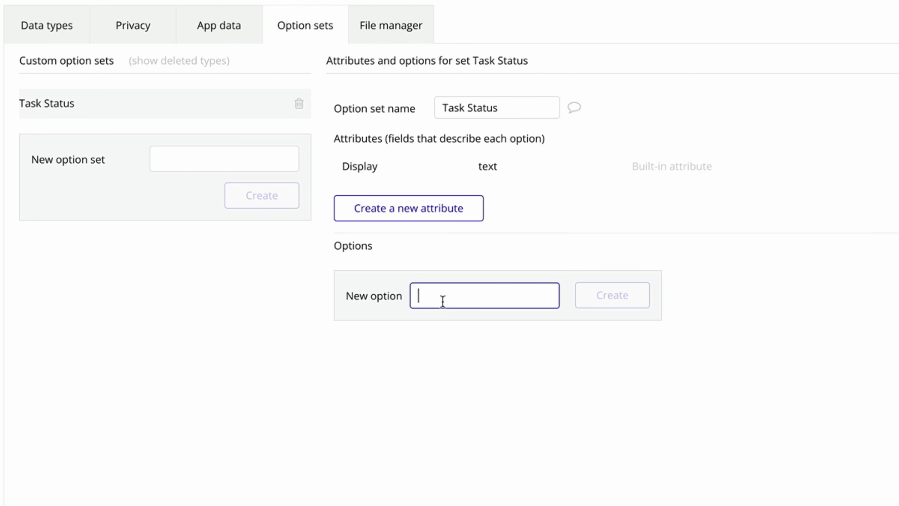
pyautogui.write('🔴 Not Started')
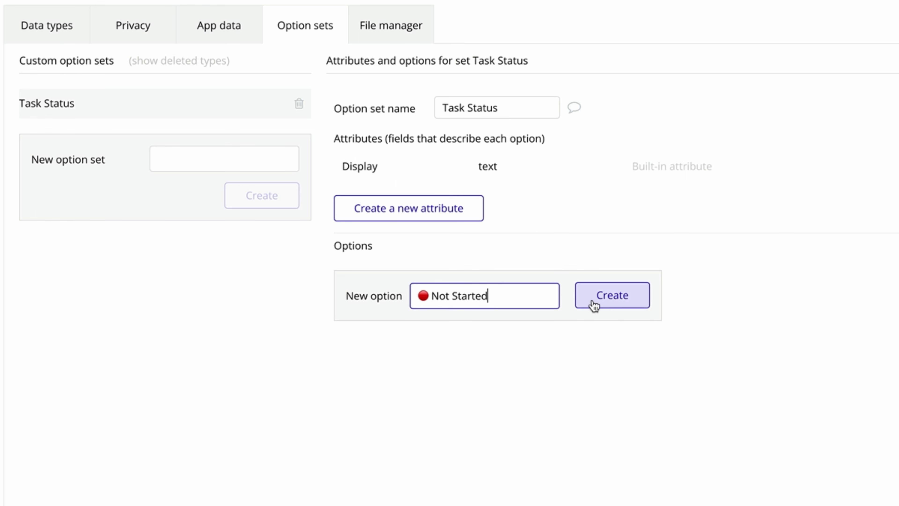
pyautogui.click(589, 303)
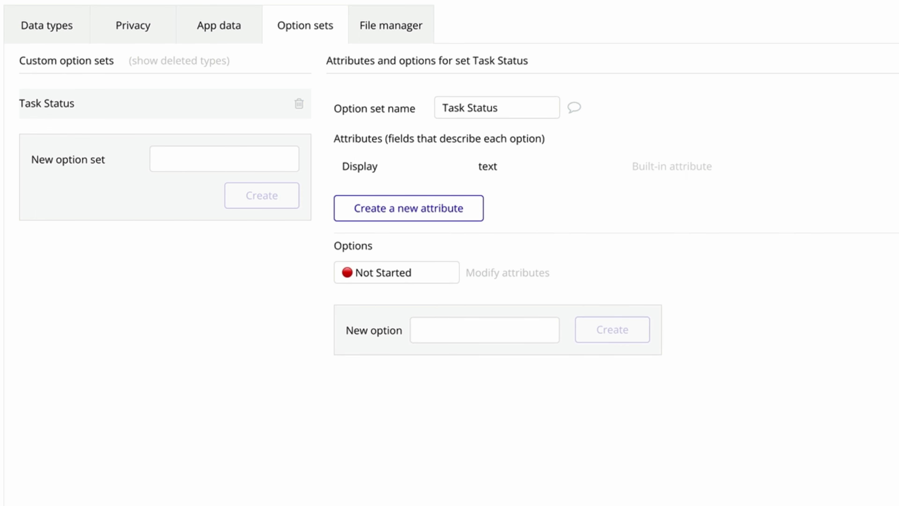
pyautogui.click(443, 325)
pyautogui.write('🔵 In Progress')
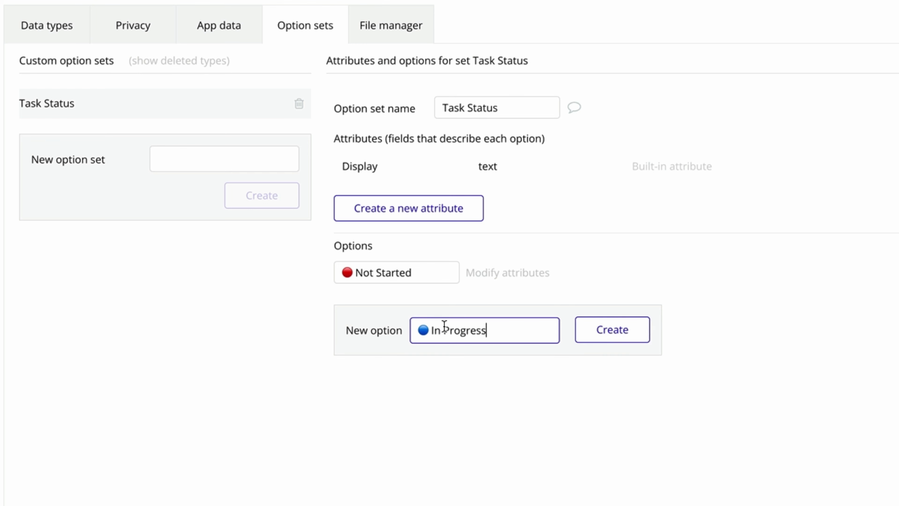
pyautogui.click(606, 331)
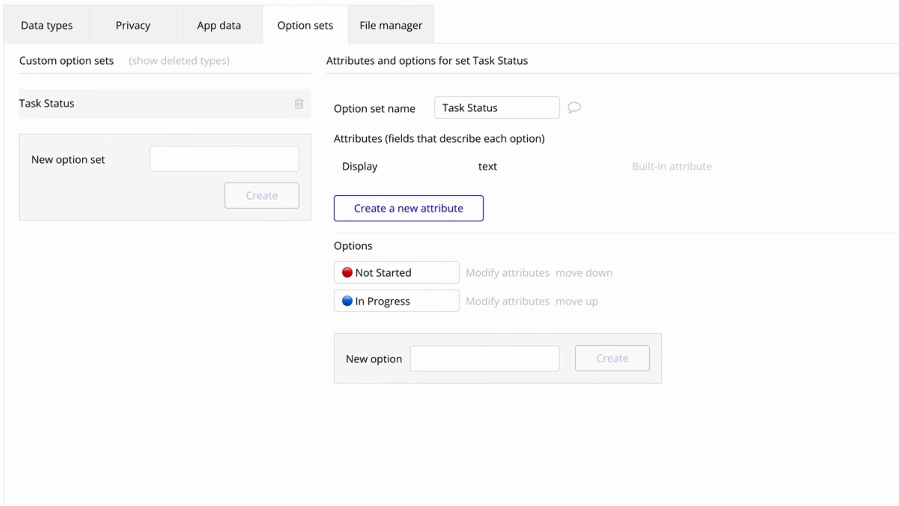
pyautogui.click(457, 360)
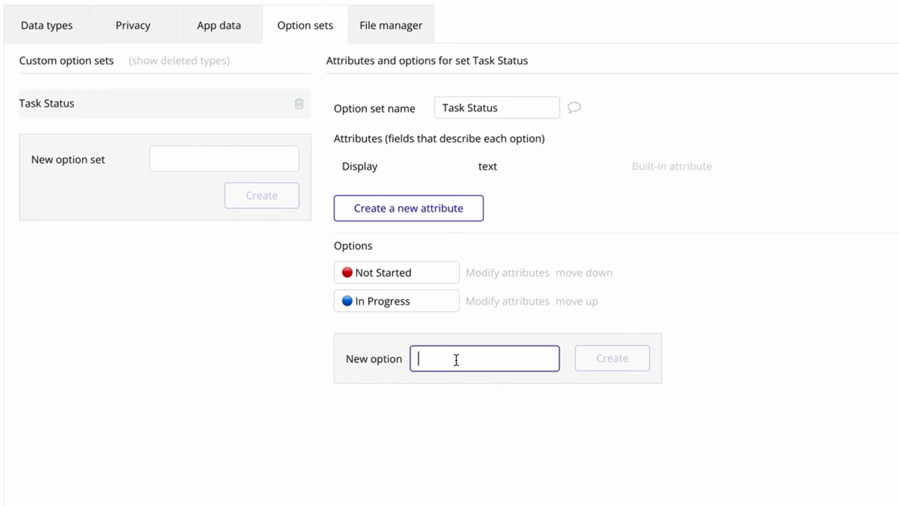
pyautogui.write('🟢 Completed')
pyautogui.click(606, 366)
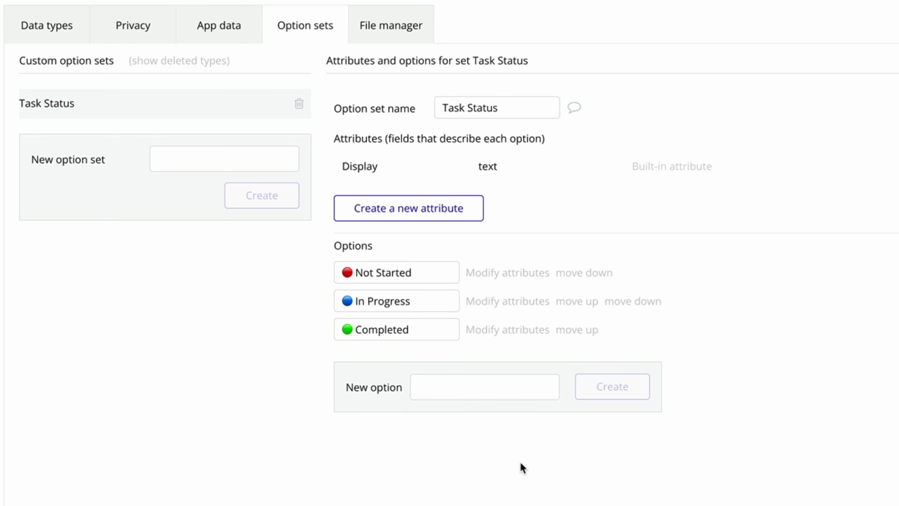
# Add a Status field of type Task Status to Task, defaulting to Not Started.
pyautogui.click(63, 23)
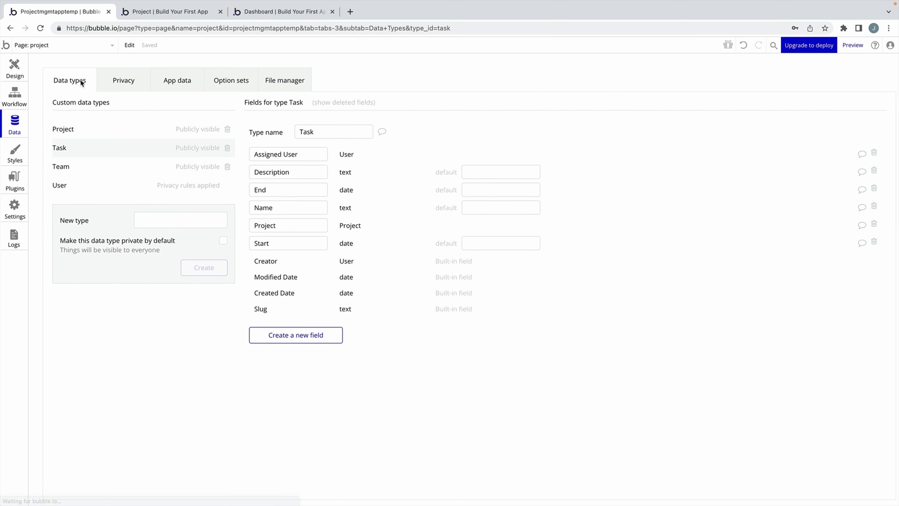
pyautogui.click(307, 336)
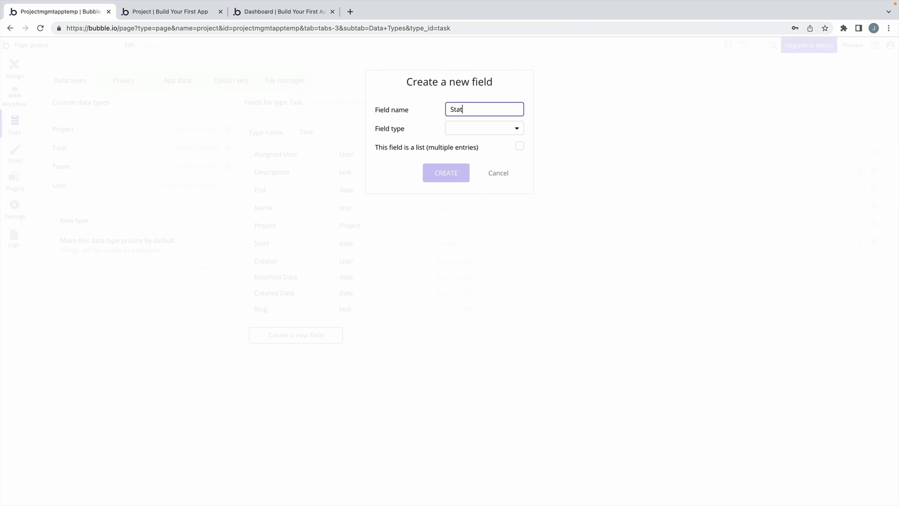
pyautogui.click(485, 129)
pyautogui.scroll(-1, 486, 188)
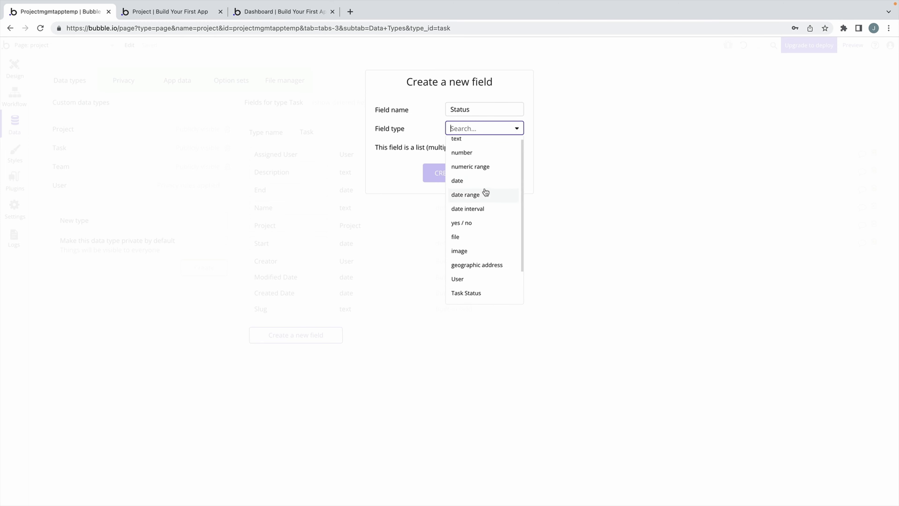
pyautogui.click(483, 281)
pyautogui.click(465, 179)
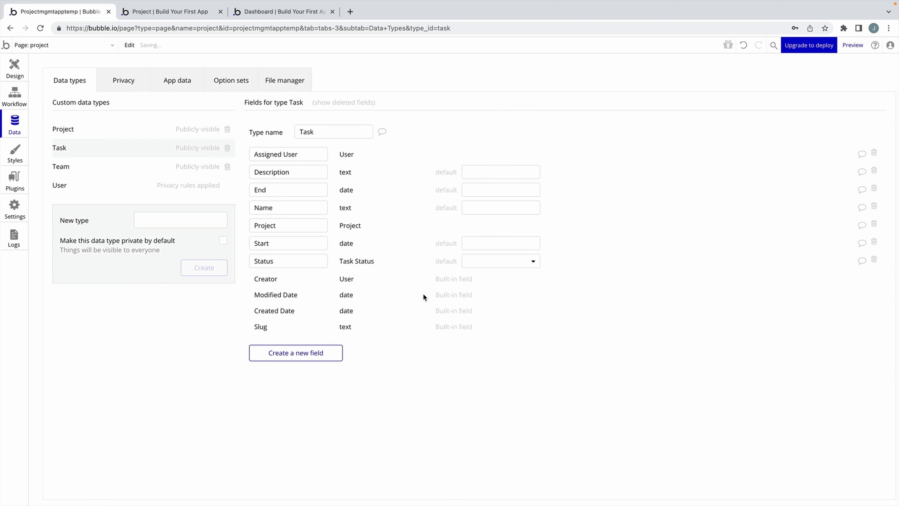
pyautogui.click(467, 262)
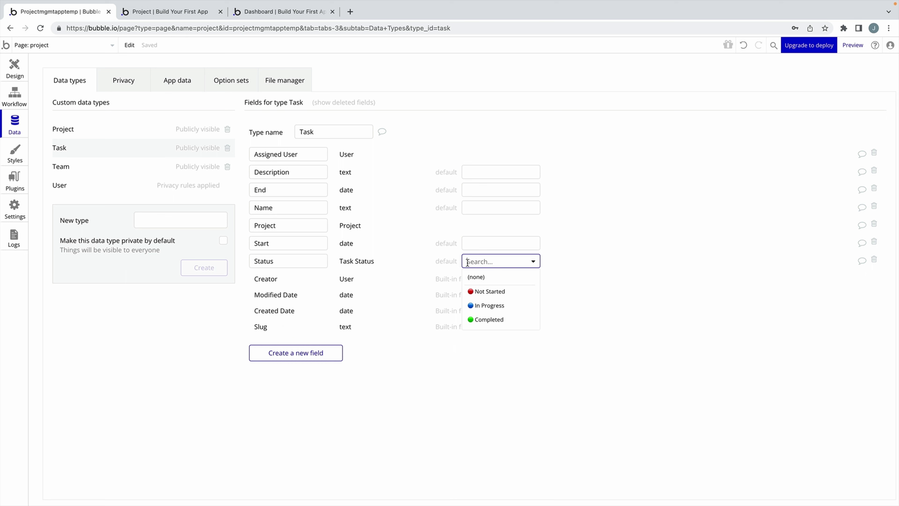
pyautogui.click(496, 291)
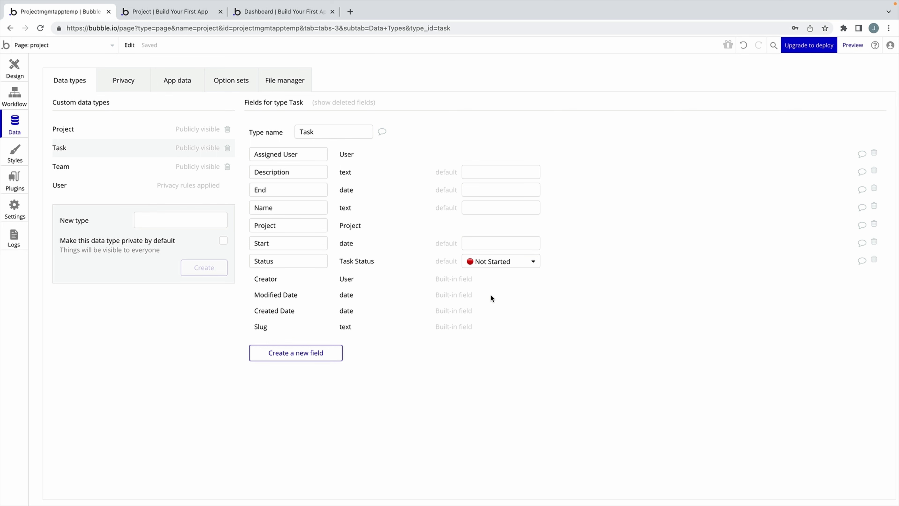
# In App data, set the Responsive Landing Page task's Status to In Progress and save.
pyautogui.click(174, 81)
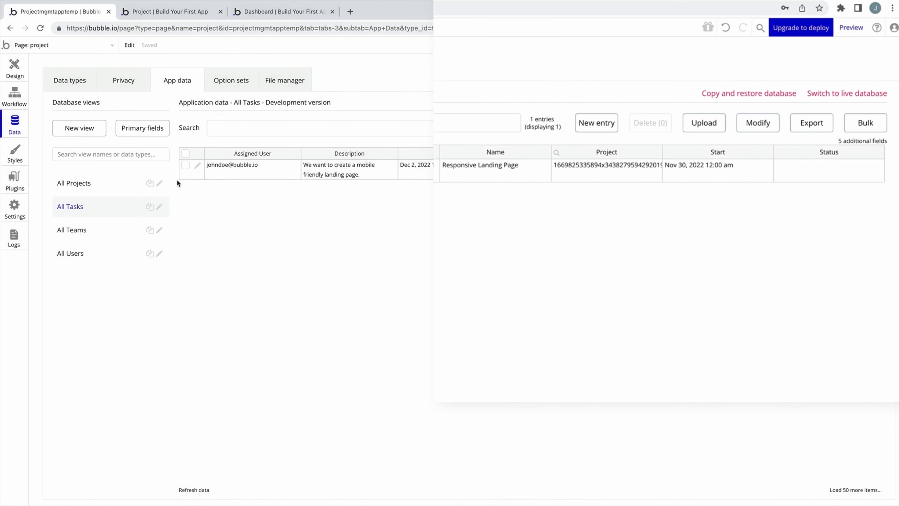
pyautogui.click(199, 167)
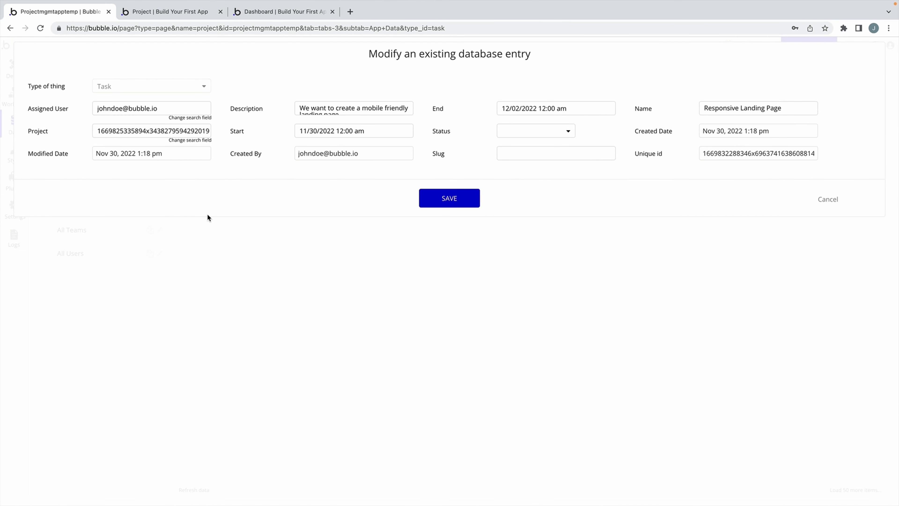
pyautogui.click(512, 134)
pyautogui.click(528, 174)
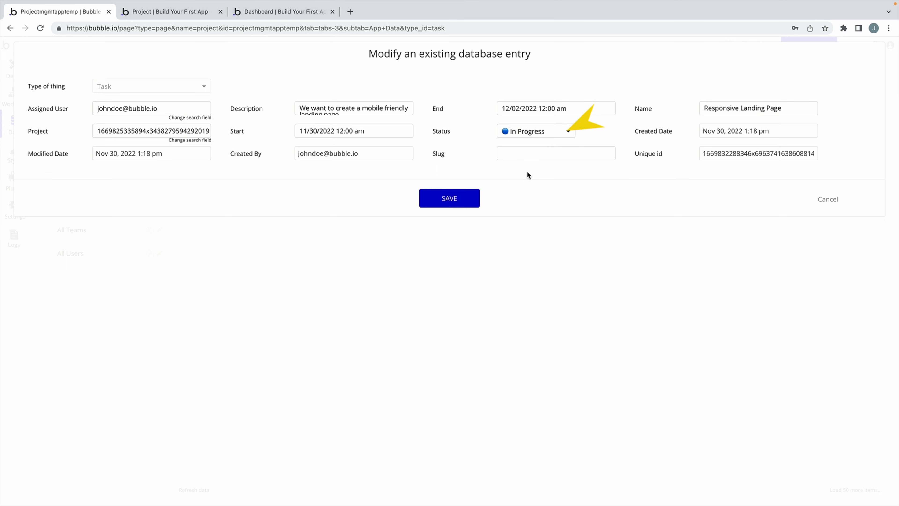
pyautogui.click(441, 196)
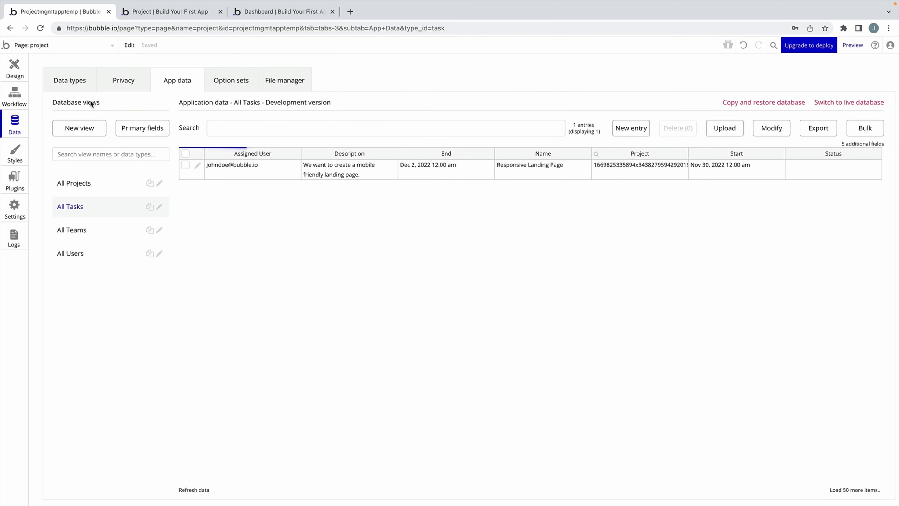
pyautogui.click(14, 69)
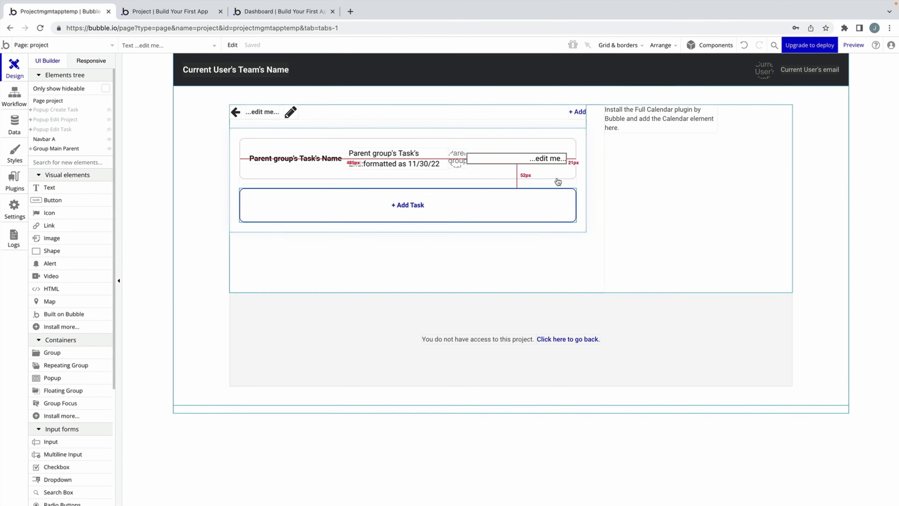
# Replace the '...edit me...' text with Parent group's Task's Status's Display.
pyautogui.doubleClick(552, 158)
pyautogui.moveTo(567, 107); pyautogui.dragTo(149, 107)
pyautogui.tripleClick(224, 132)
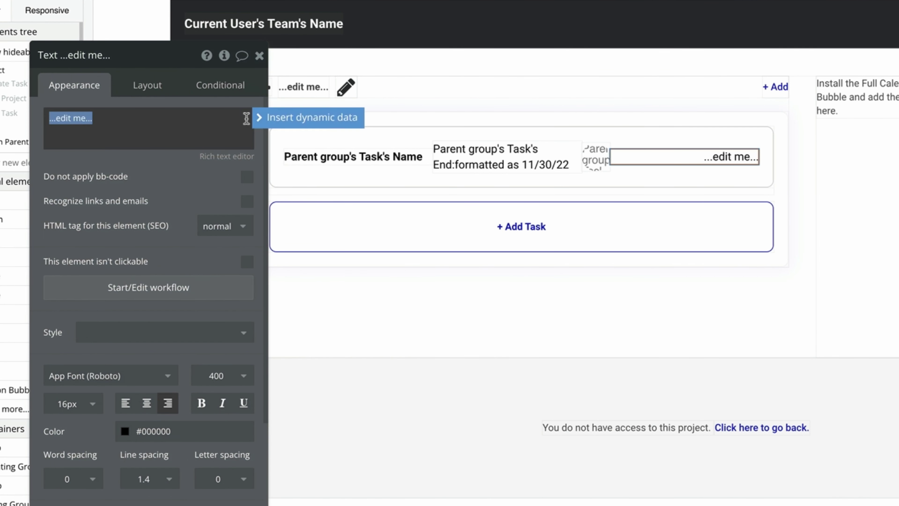
pyautogui.click(262, 117)
pyautogui.click(96, 155)
pyautogui.click(178, 261)
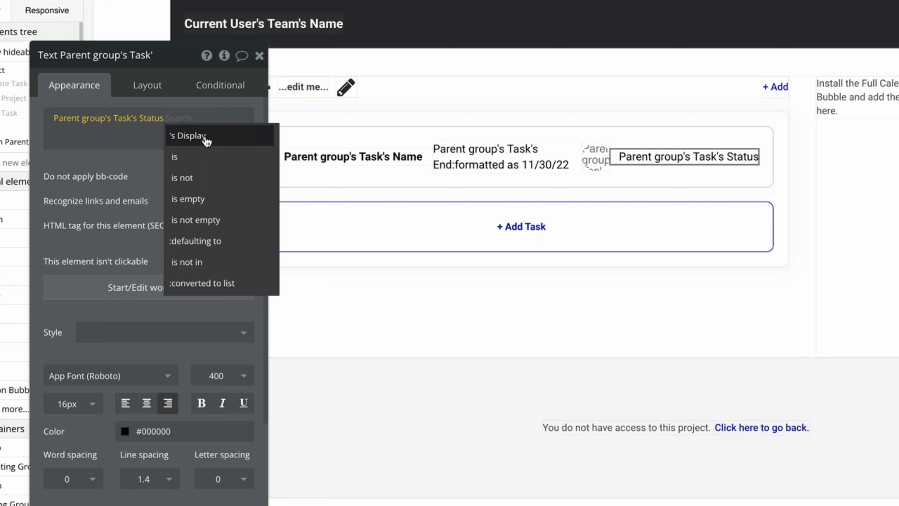
pyautogui.click(206, 141)
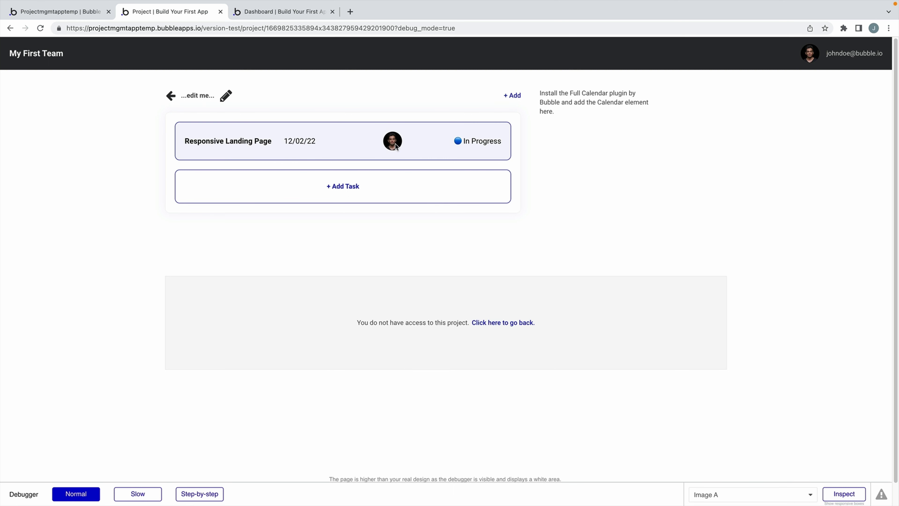
# Switch from the app preview back to the Bubble editor tab.
pyautogui.moveTo(396, 147)
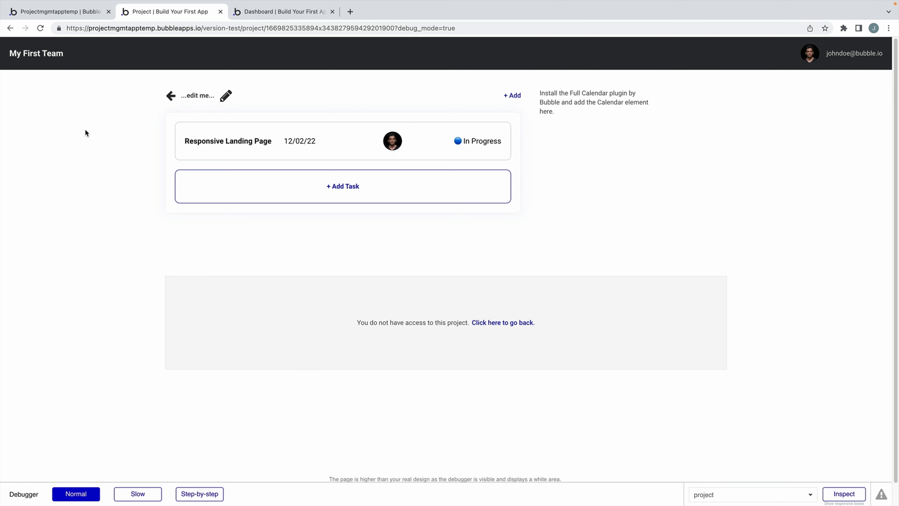
pyautogui.hotkey('ctrl', 'shift', 'Tab')
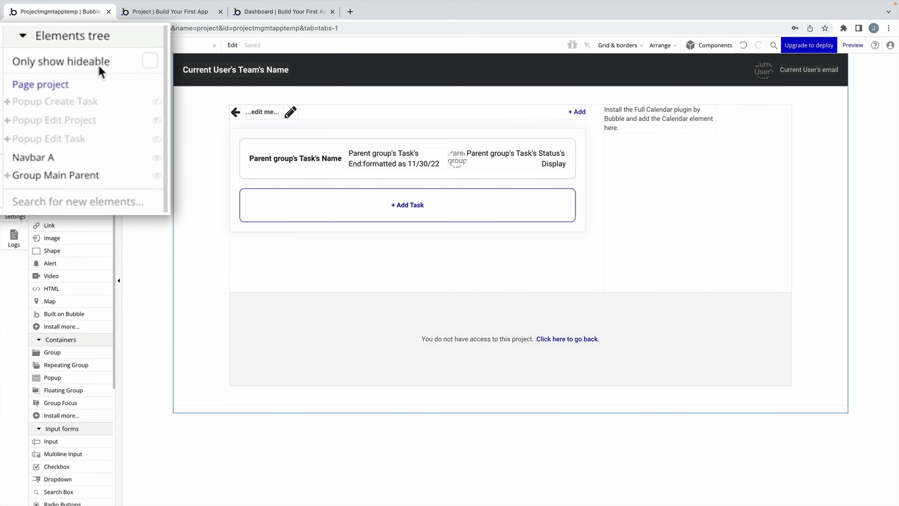
# Inspect the Name, Status, Description and Start Date groups' data source in Popup Edit Task.
pyautogui.click(81, 132)
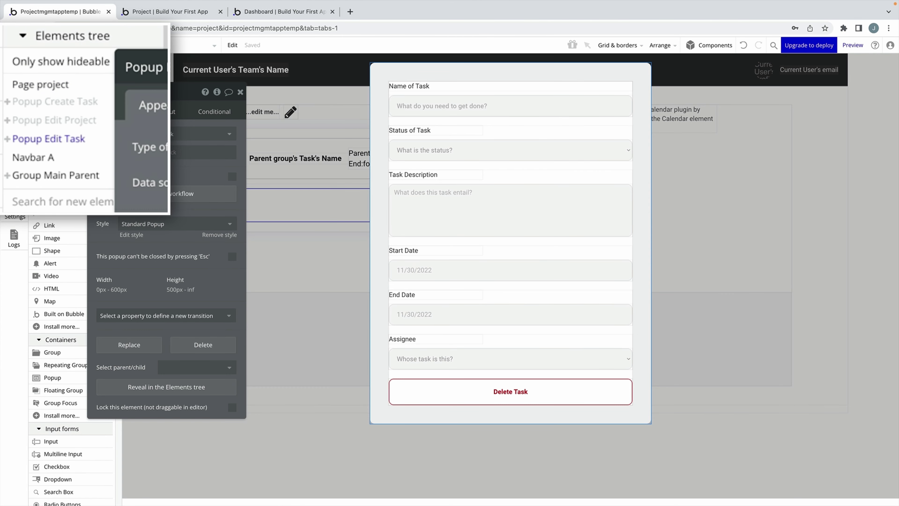
pyautogui.moveTo(193, 117); pyautogui.dragTo(257, 120)
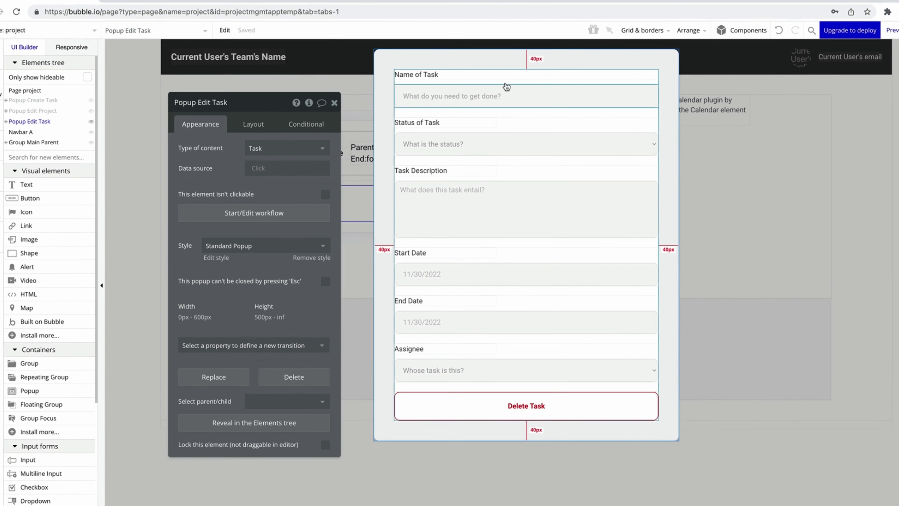
pyautogui.click(504, 87)
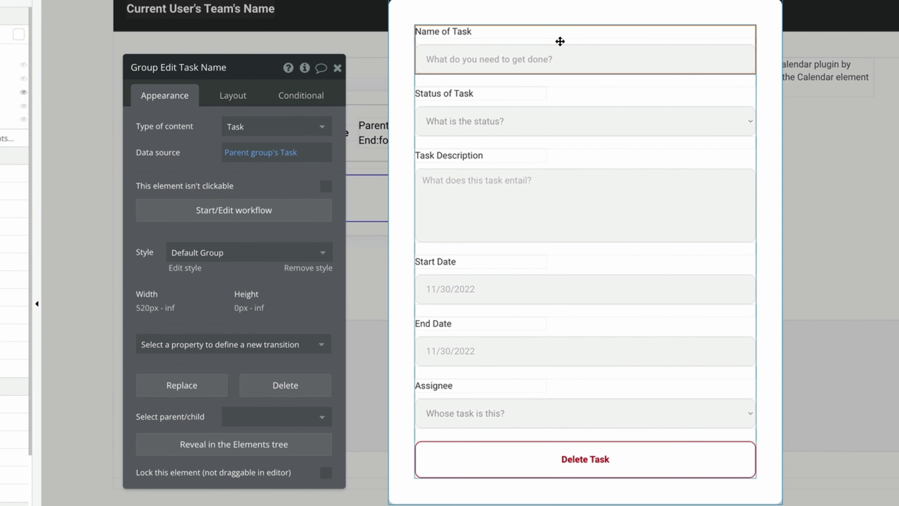
pyautogui.moveTo(560, 41); pyautogui.dragTo(576, 84)
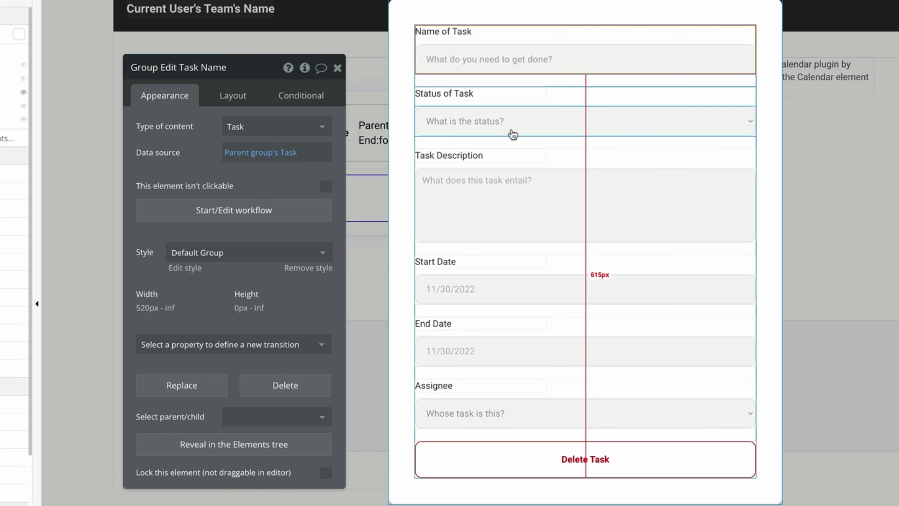
pyautogui.click(619, 102)
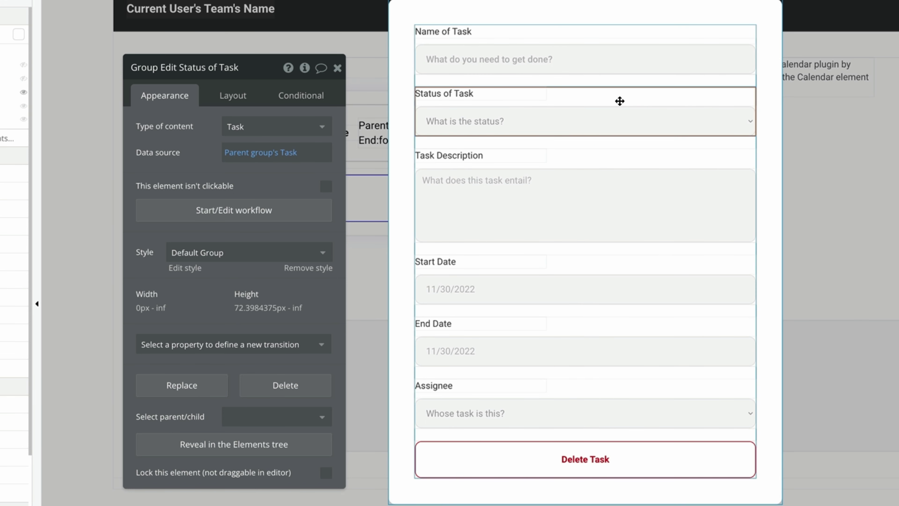
pyautogui.click(619, 163)
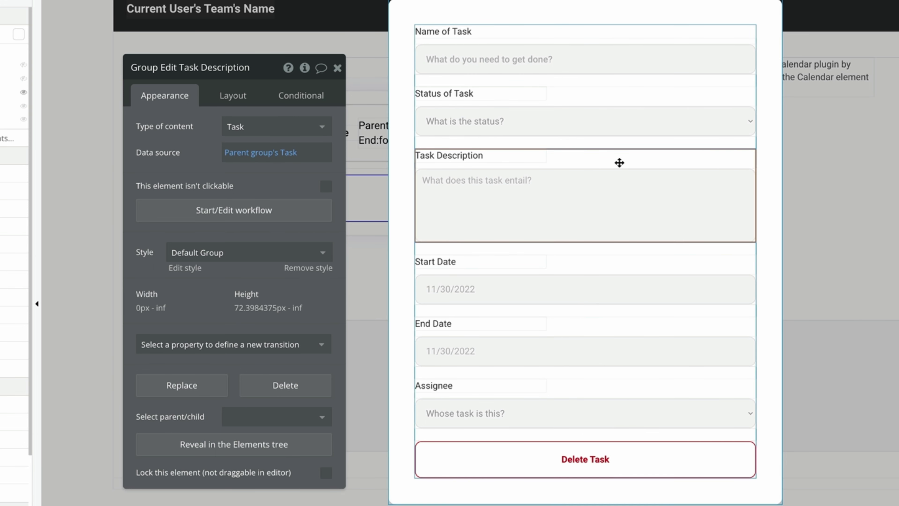
pyautogui.click(638, 266)
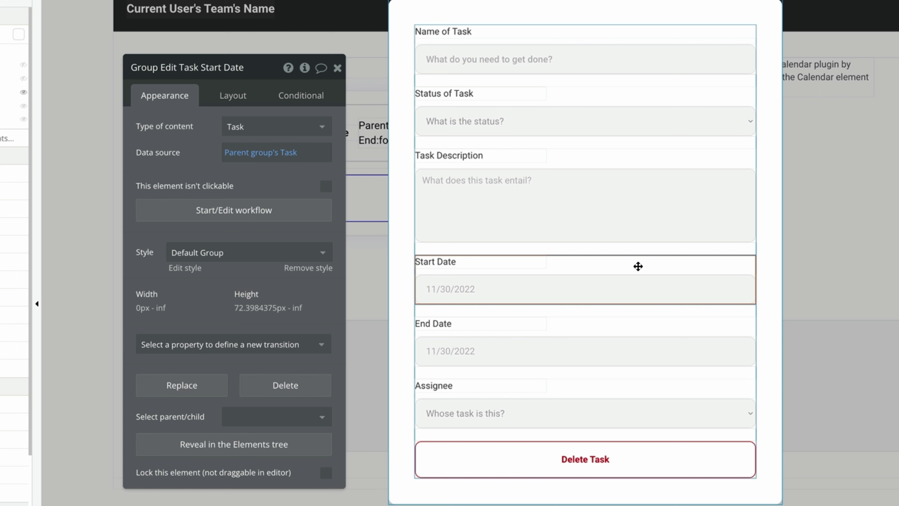
pyautogui.click(645, 41)
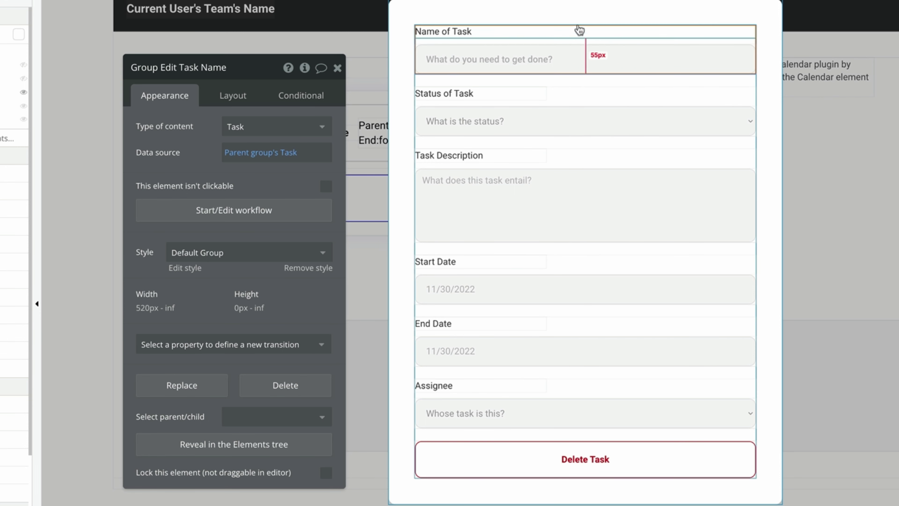
pyautogui.click(578, 13)
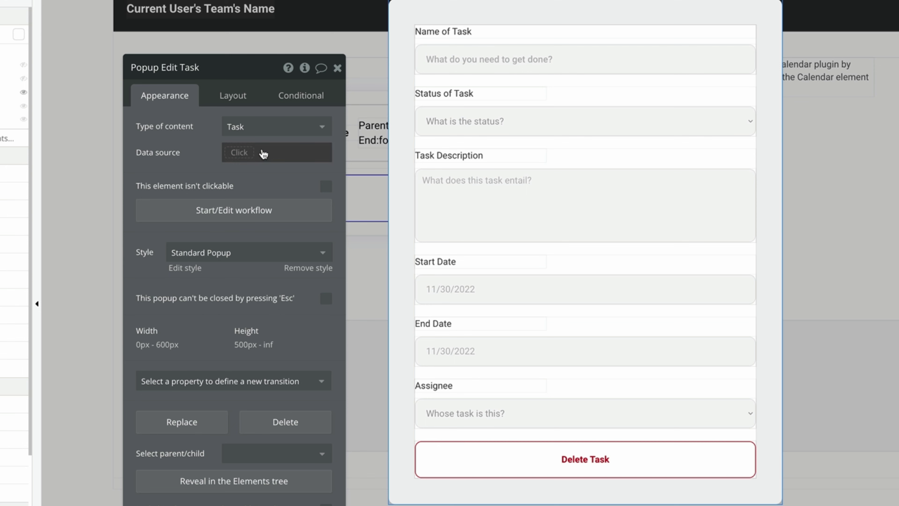
pyautogui.click(337, 71)
# Start a 'Group Task is clicked' workflow with a Show Popup Edit Task action.
pyautogui.click(155, 113)
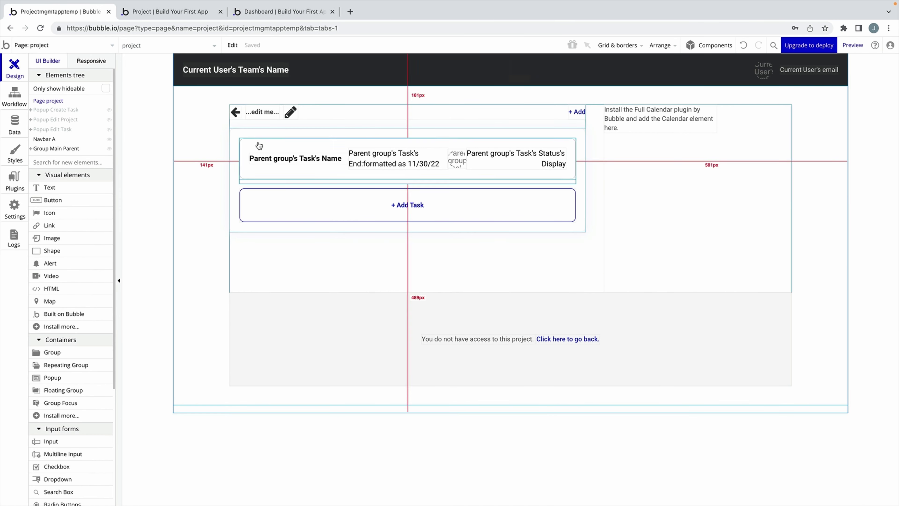
pyautogui.click(269, 142)
pyautogui.doubleClick(270, 142)
pyautogui.moveTo(248, 111); pyautogui.dragTo(127, 114)
pyautogui.click(142, 214)
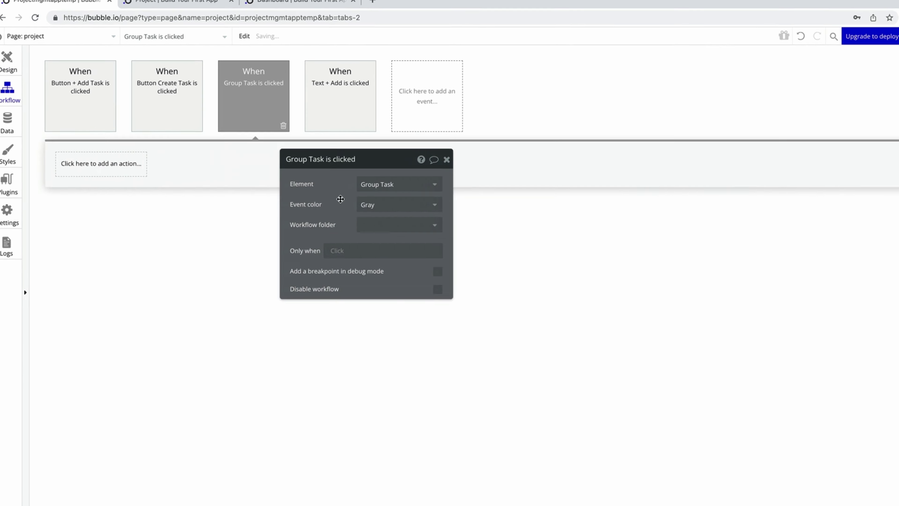
pyautogui.click(100, 162)
pyautogui.click(167, 244)
pyautogui.click(506, 283)
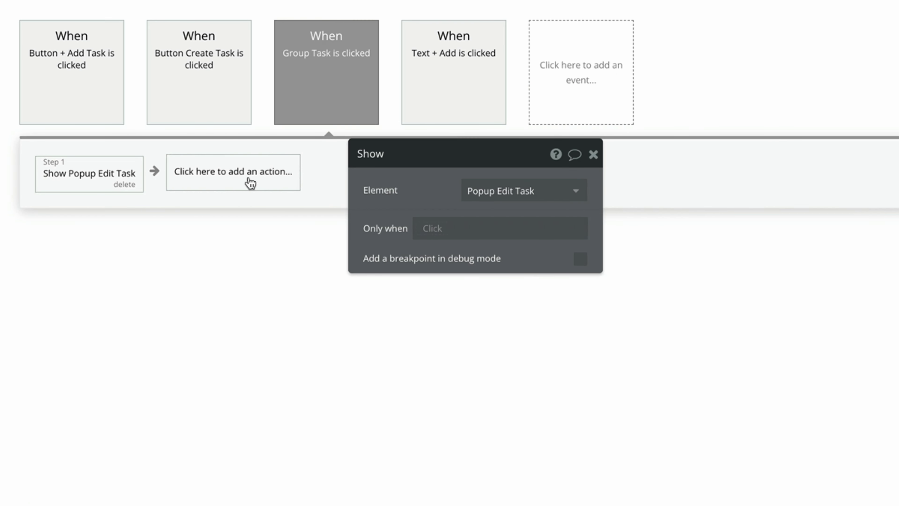
# Add a Display data step sending Current cell's Task to Popup Edit Task.
pyautogui.click(249, 184)
pyautogui.moveTo(303, 225)
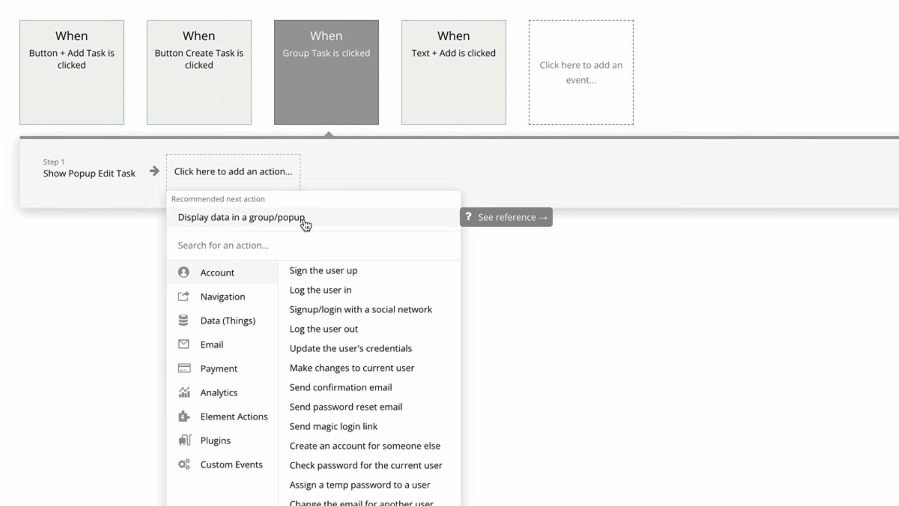
pyautogui.moveTo(263, 428)
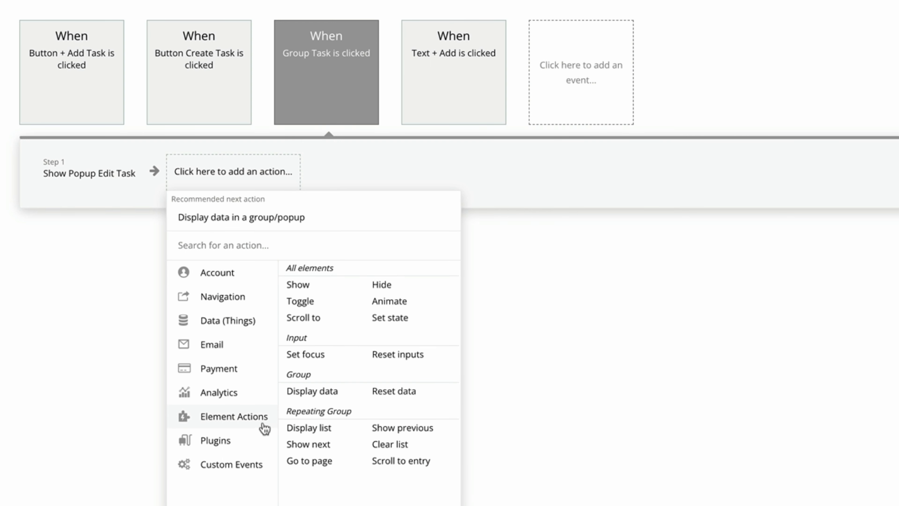
pyautogui.click(329, 399)
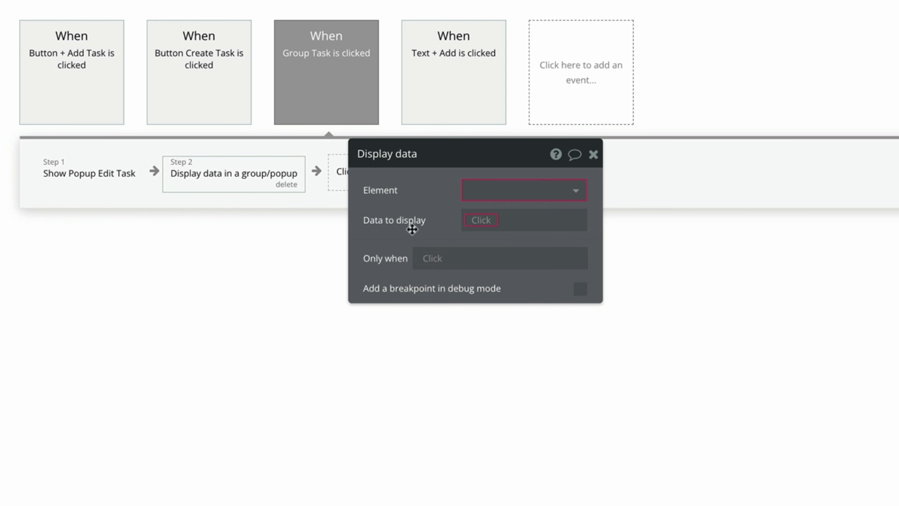
pyautogui.click(487, 190)
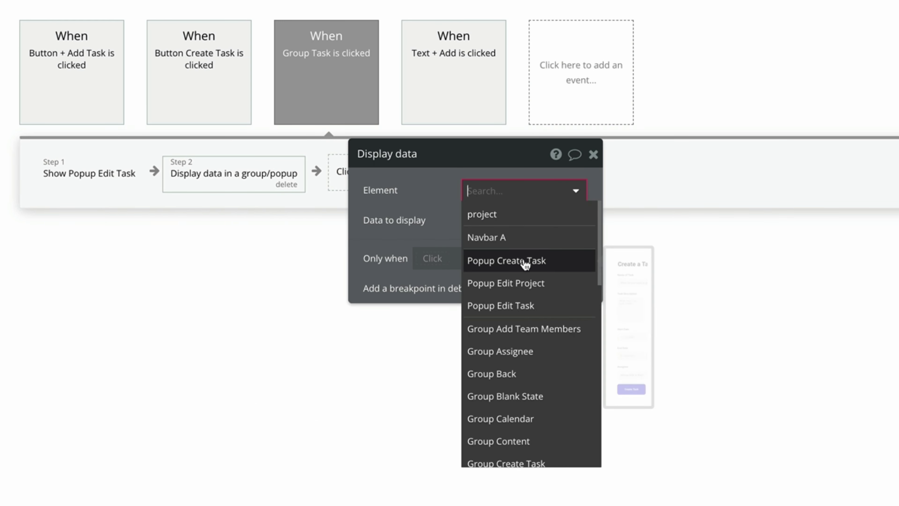
pyautogui.click(500, 306)
pyautogui.moveTo(415, 221); pyautogui.dragTo(407, 215)
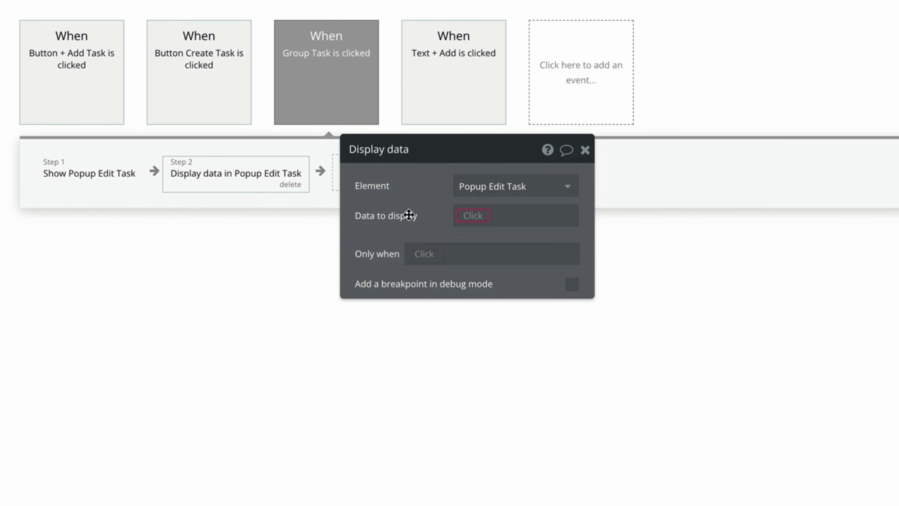
pyautogui.click(478, 215)
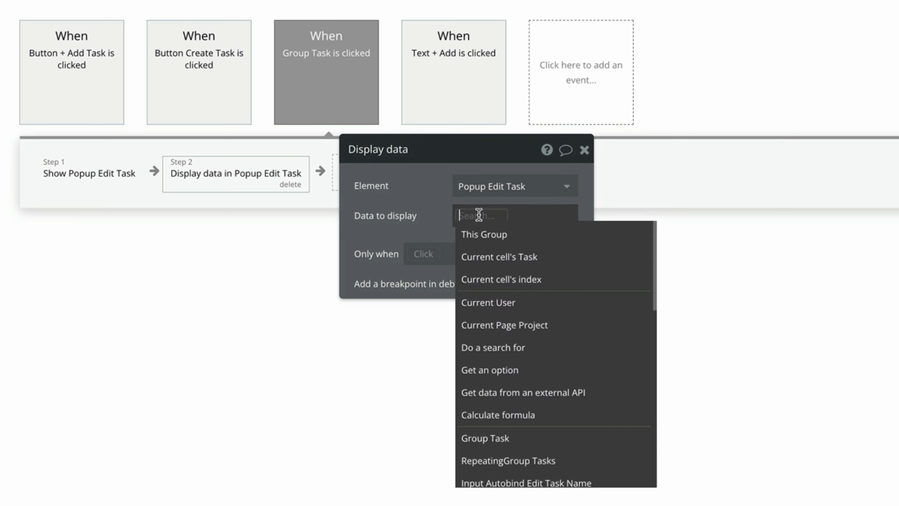
pyautogui.click(584, 258)
pyautogui.click(14, 67)
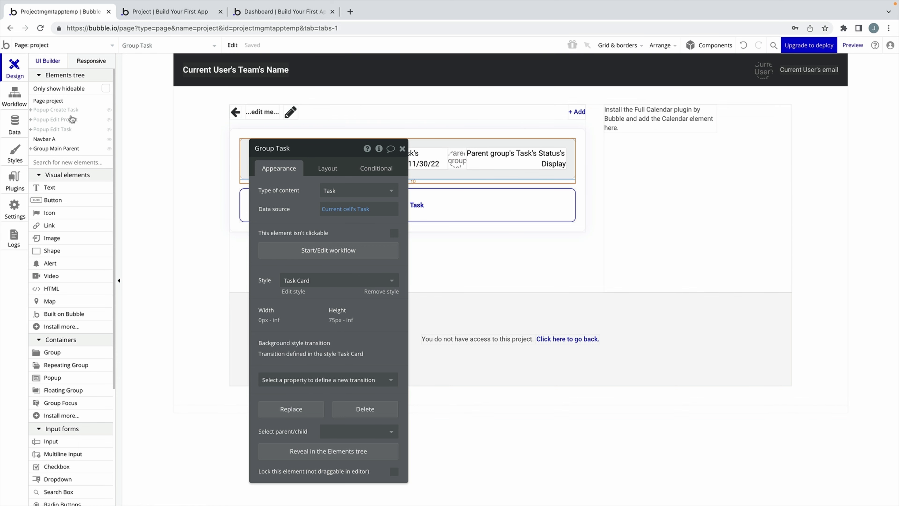
# Enable auto-binding on the Name of Task input, modifying the task's Name field.
pyautogui.click(67, 130)
pyautogui.click(495, 109)
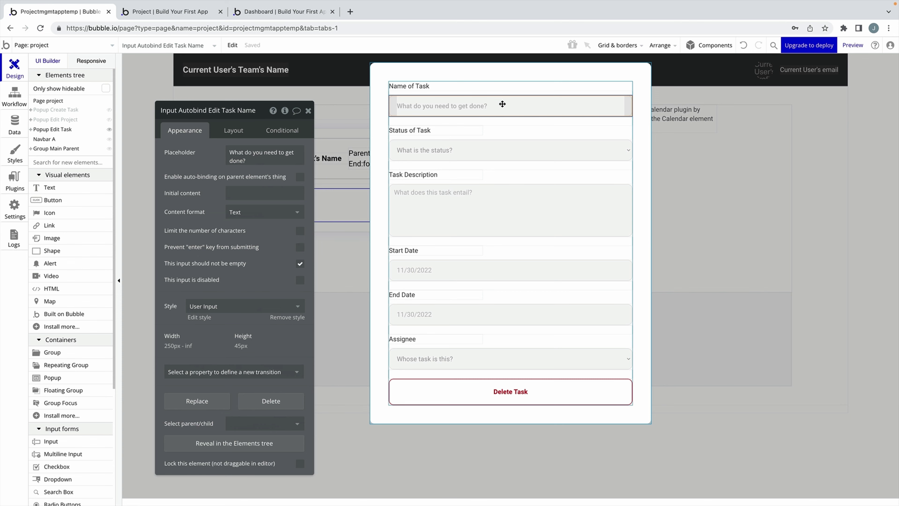
pyautogui.moveTo(214, 149); pyautogui.dragTo(253, 139)
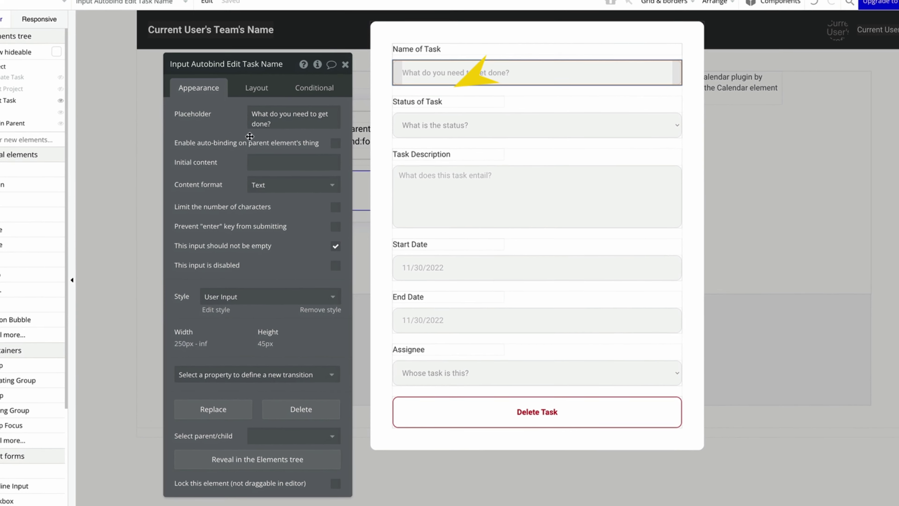
pyautogui.click(335, 143)
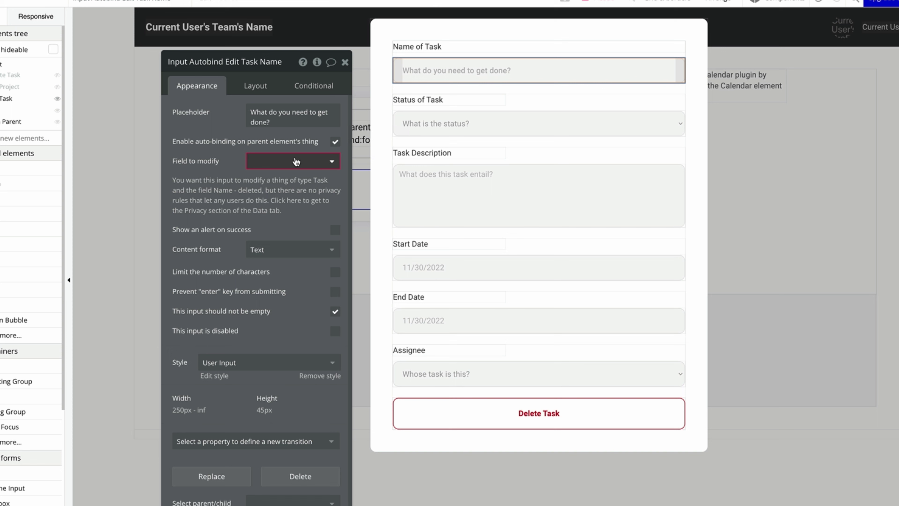
pyautogui.click(296, 161)
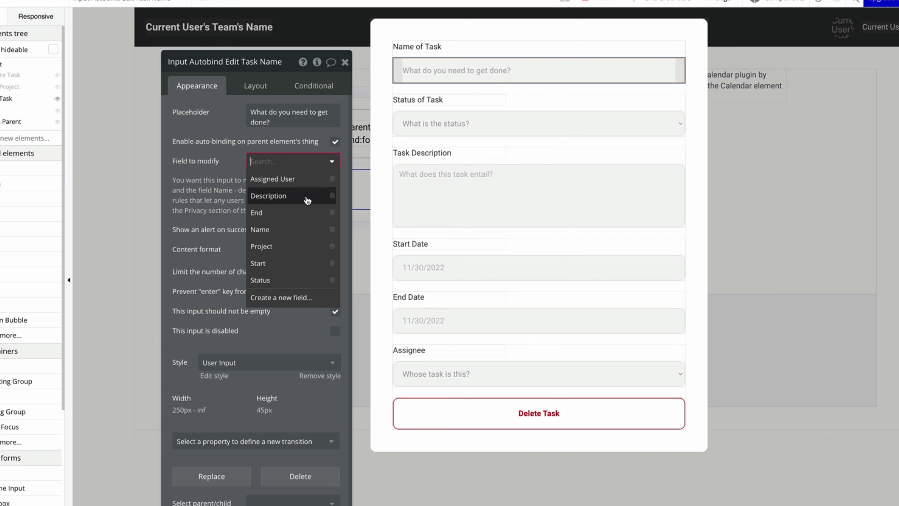
pyautogui.click(297, 234)
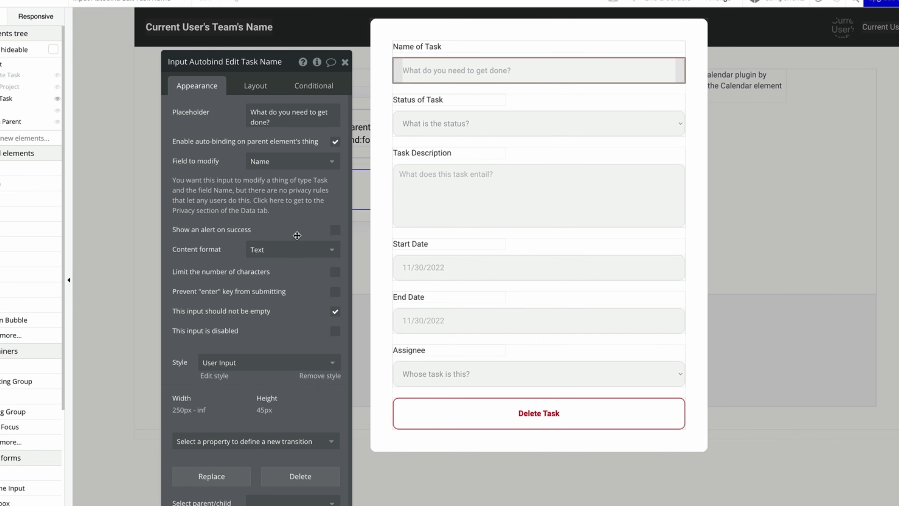
pyautogui.click(447, 122)
# Make the Status dropdown use dynamic choices: All Task Status, captioned by Current option's Display.
pyautogui.click(266, 169)
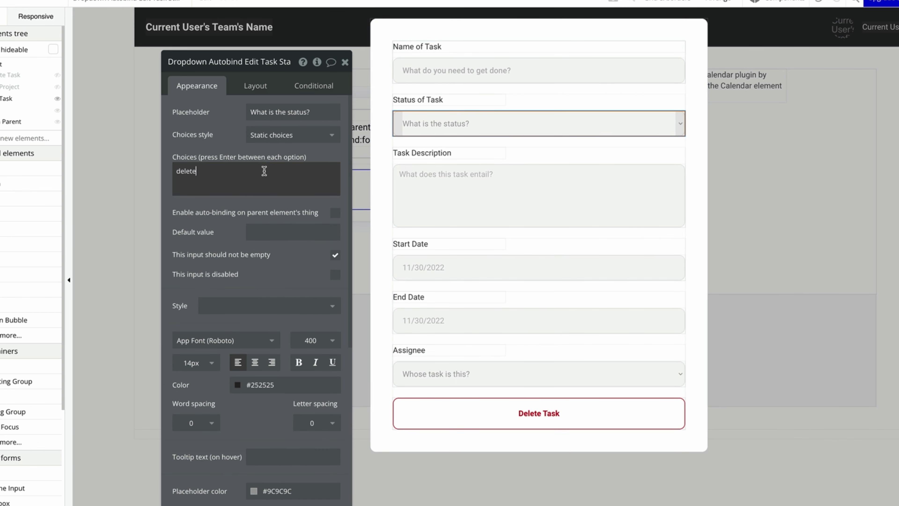
pyautogui.hotkey('ctrl', 'a')
pyautogui.press('BackSpace')
pyautogui.click(264, 132)
pyautogui.click(284, 170)
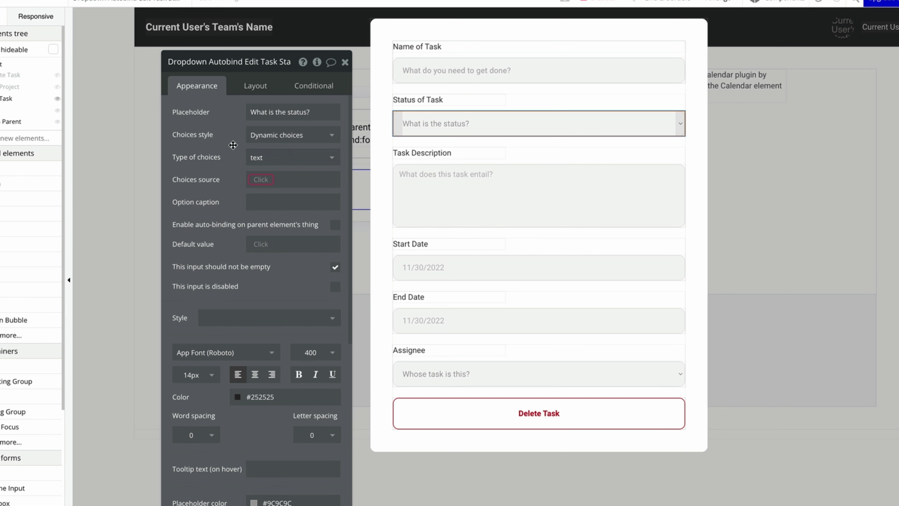
pyautogui.click(263, 157)
pyautogui.scroll(-1, 291, 207)
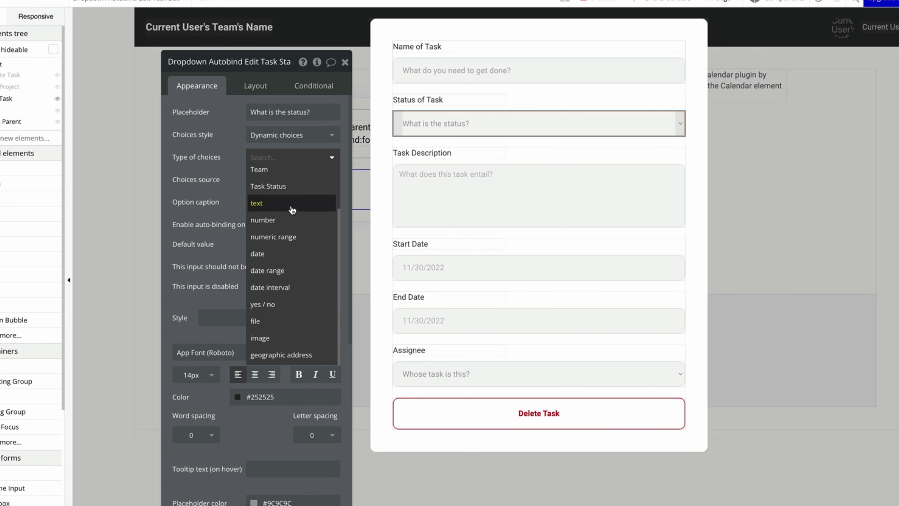
pyautogui.scroll(1, 291, 206)
pyautogui.click(291, 205)
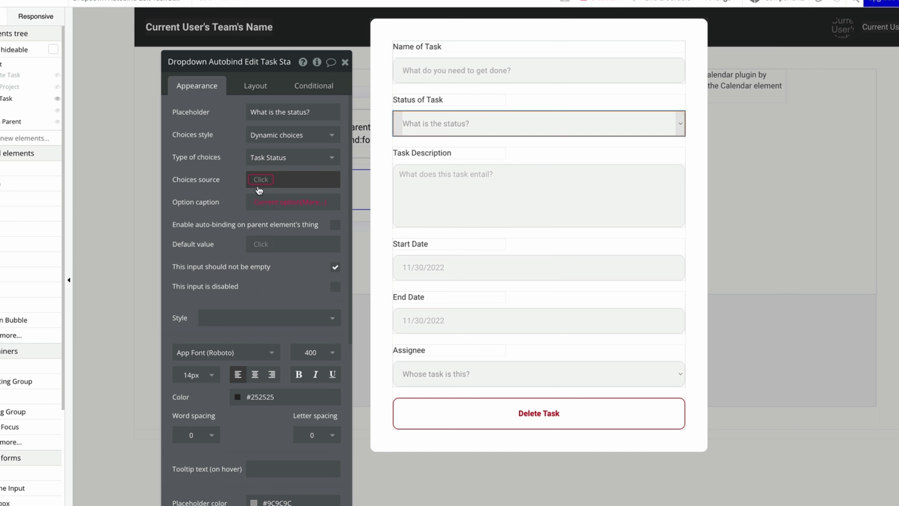
pyautogui.click(259, 179)
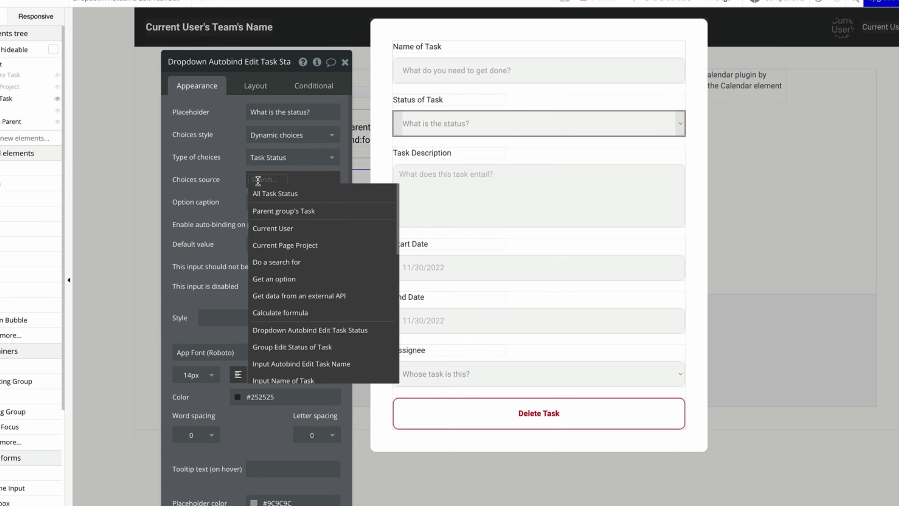
pyautogui.click(275, 193)
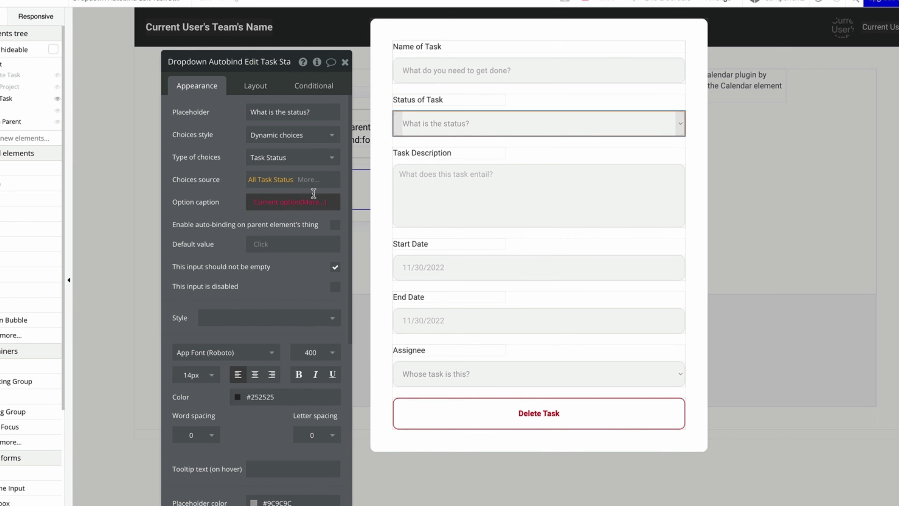
pyautogui.click(312, 202)
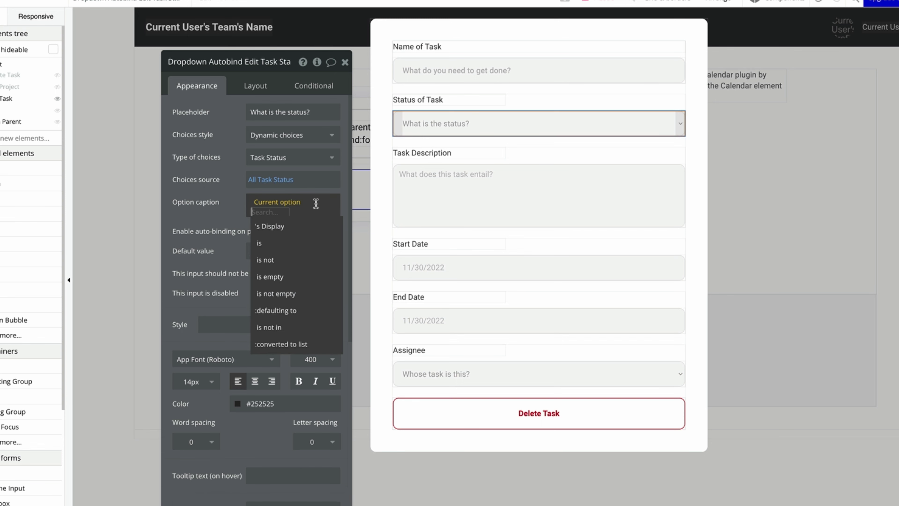
pyautogui.click(304, 226)
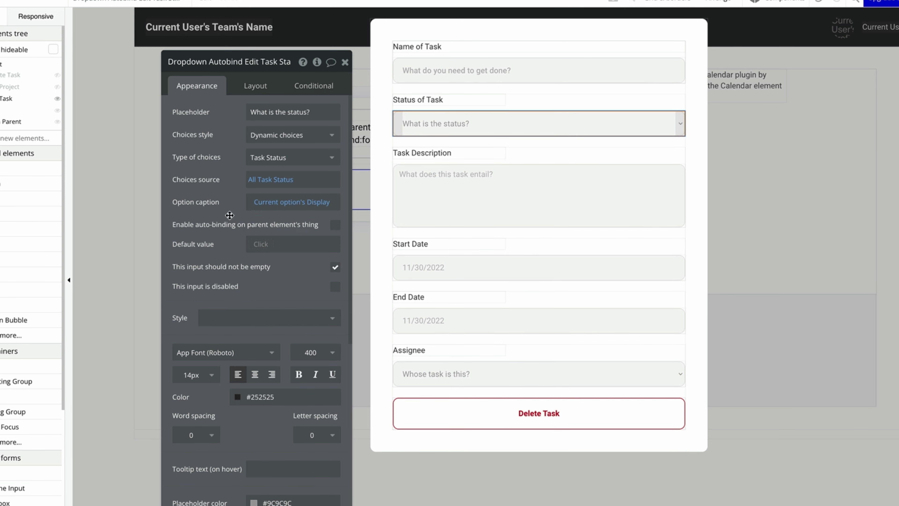
# Auto-bind Status, Description, Start Date and End Date to the task's Status, Description, Start and End fields.
pyautogui.click(335, 224)
pyautogui.click(306, 261)
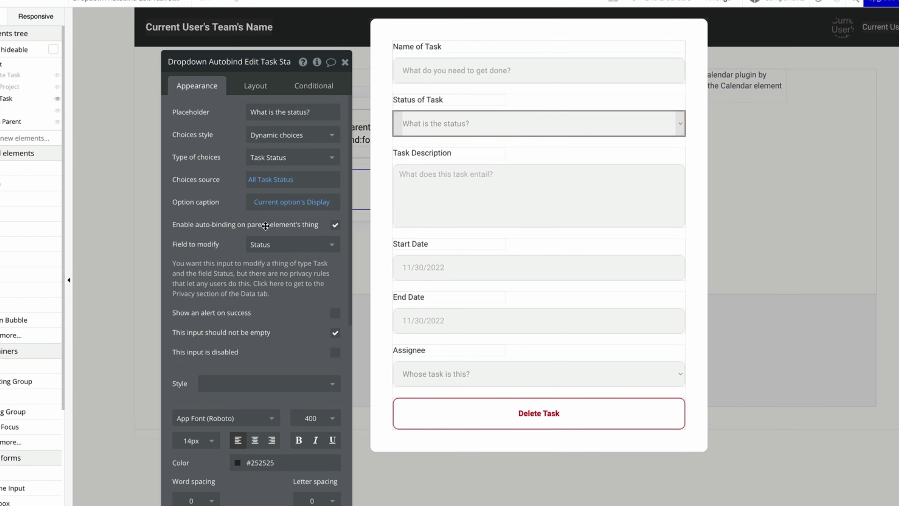
pyautogui.click(531, 195)
pyautogui.click(335, 160)
pyautogui.click(442, 267)
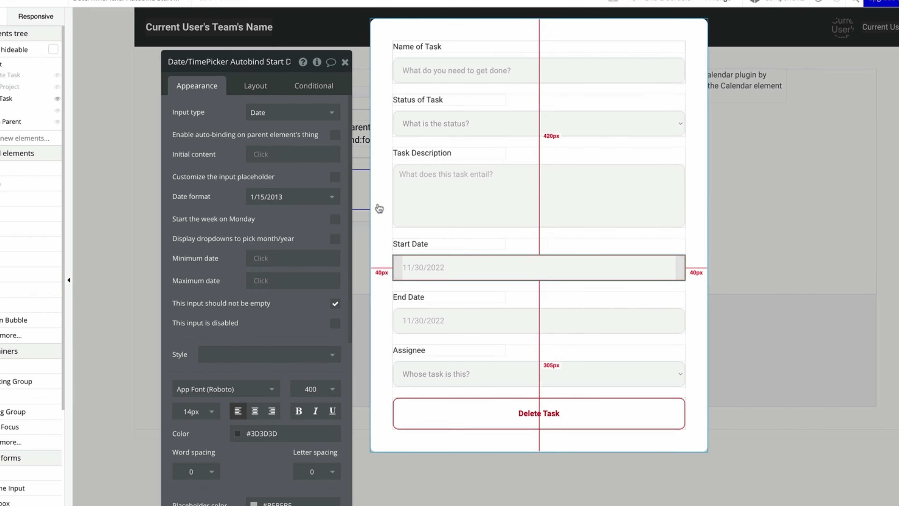
pyautogui.click(334, 135)
pyautogui.click(258, 188)
pyautogui.click(460, 320)
pyautogui.click(334, 134)
pyautogui.click(258, 171)
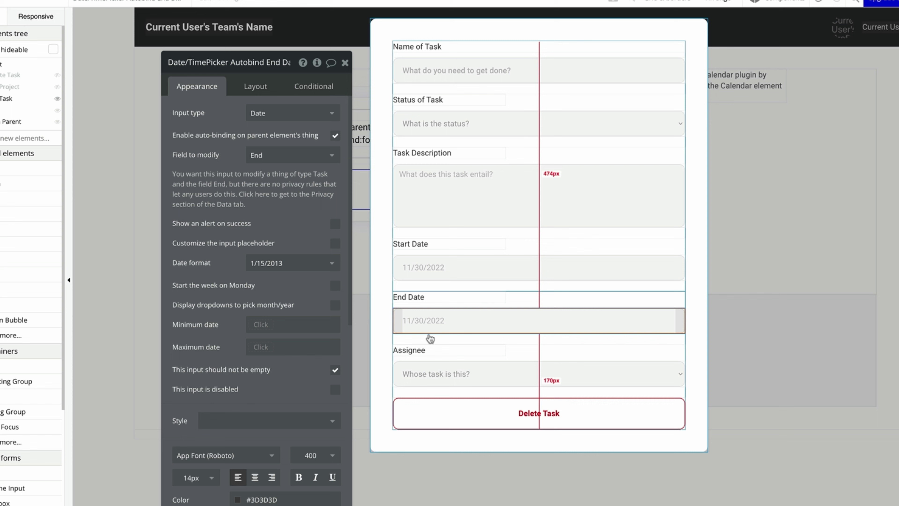
pyautogui.click(495, 377)
pyautogui.click(243, 172)
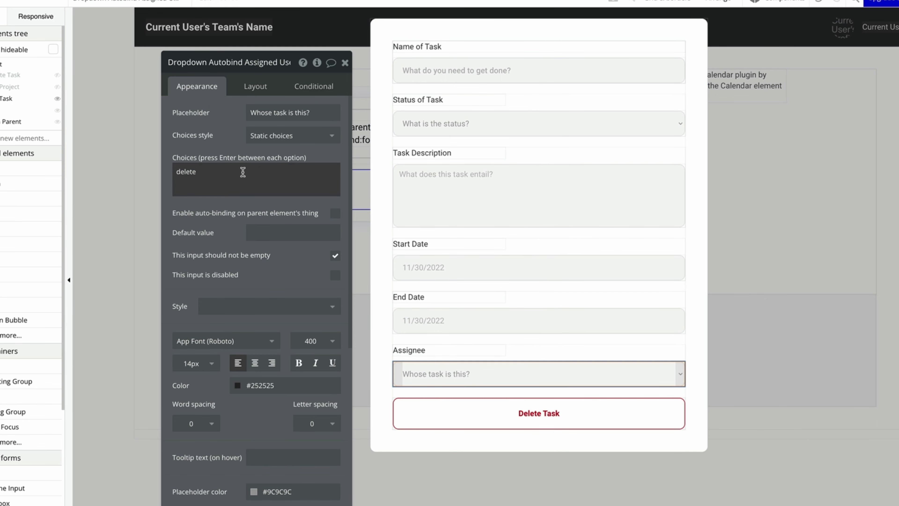
# Remove the leftover static choice and make Assignee's choices dynamic Users from Current Page Project's Member List.
pyautogui.doubleClick(242, 172)
pyautogui.press('BackSpace')
pyautogui.click(272, 135)
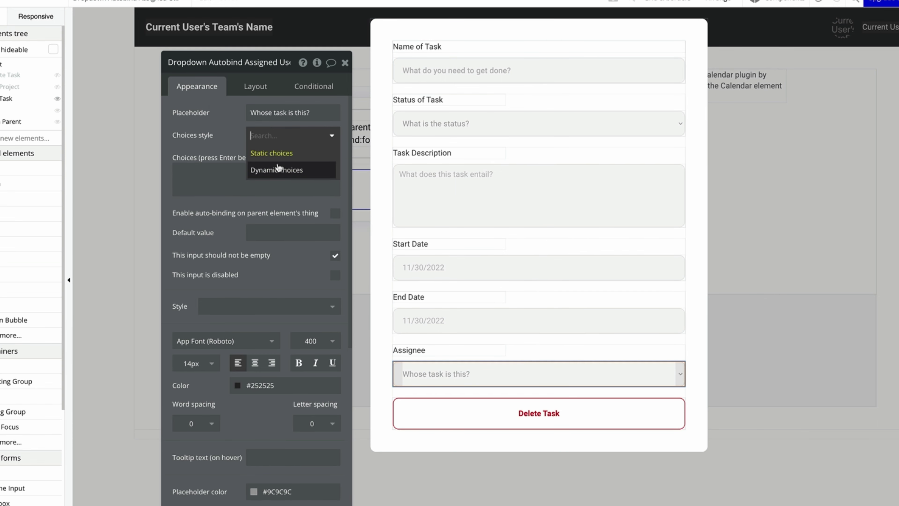
pyautogui.click(278, 168)
pyautogui.click(274, 160)
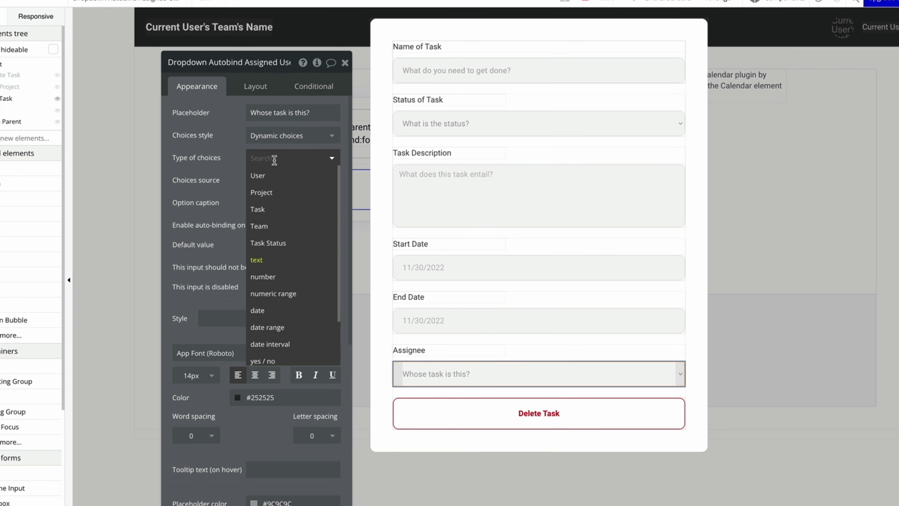
pyautogui.click(272, 176)
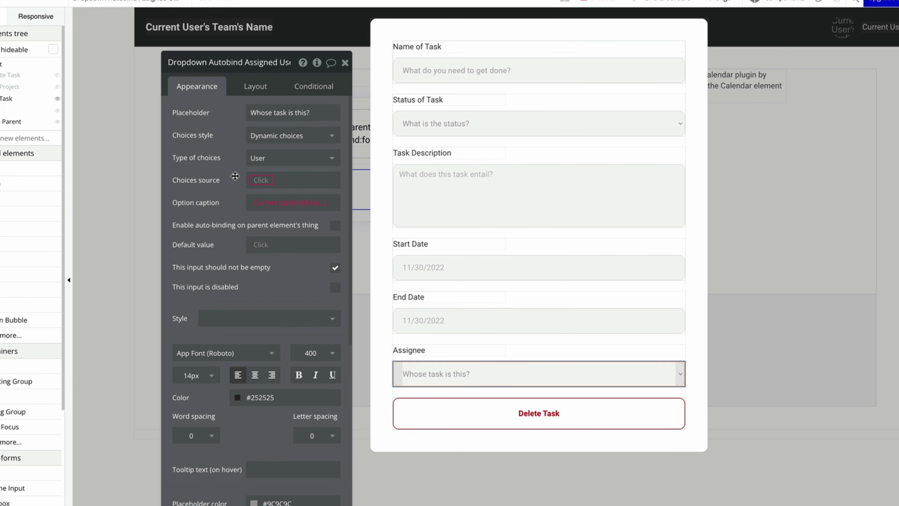
pyautogui.click(258, 180)
pyautogui.click(337, 234)
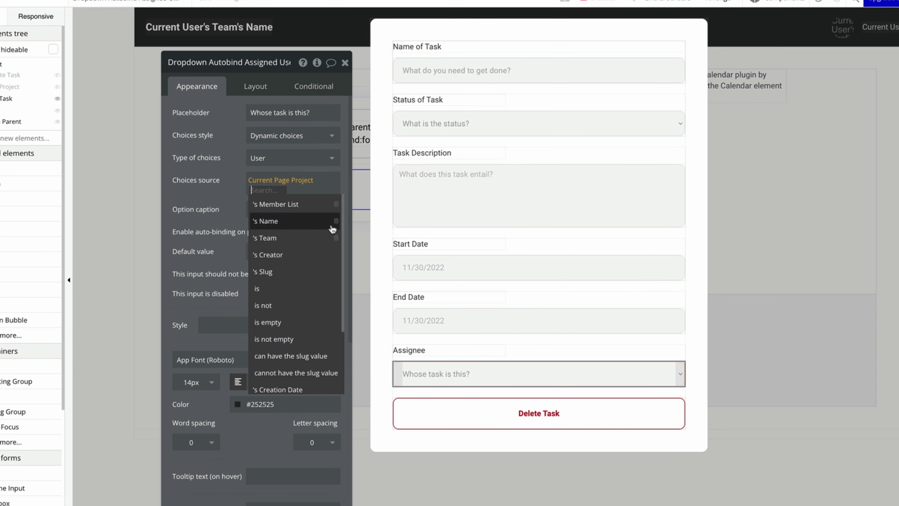
pyautogui.click(304, 203)
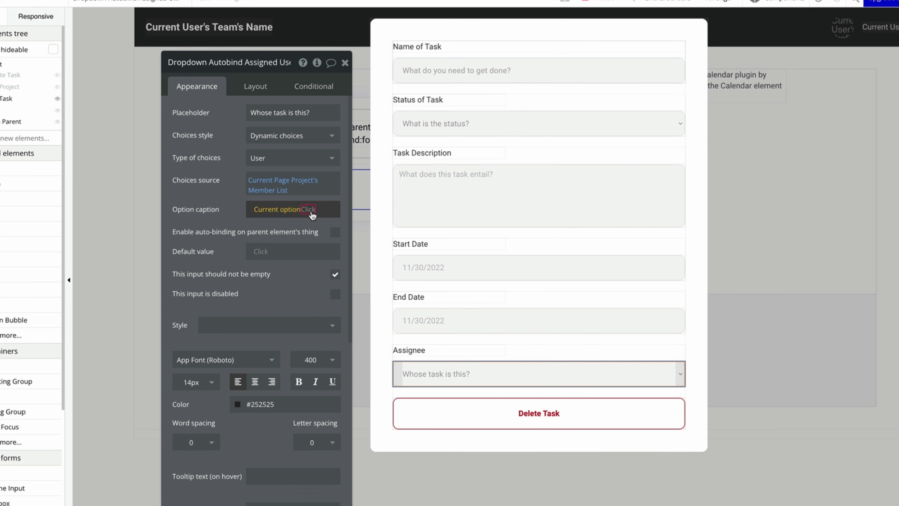
# Caption each Assignee option with the user's First Name followed by Last Name.
pyautogui.click(294, 209)
pyautogui.click(312, 233)
pyautogui.click(310, 223)
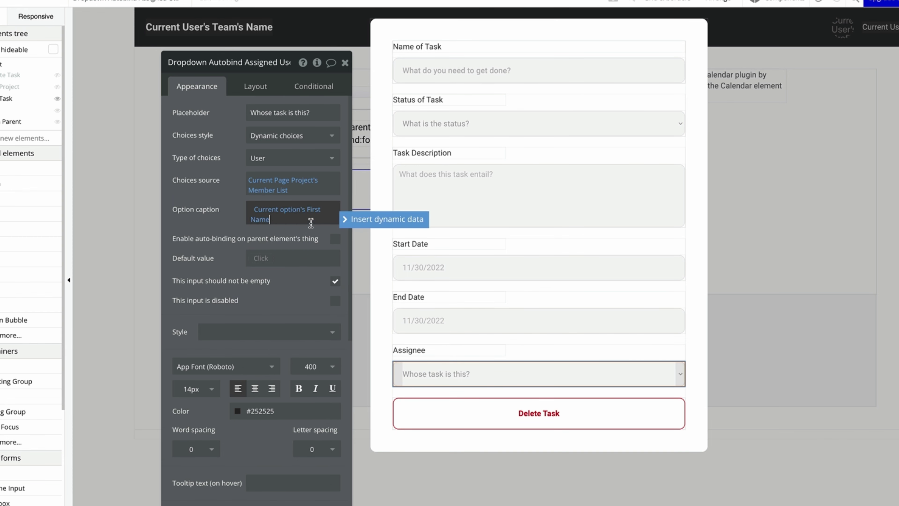
pyautogui.click(382, 217)
pyautogui.click(316, 249)
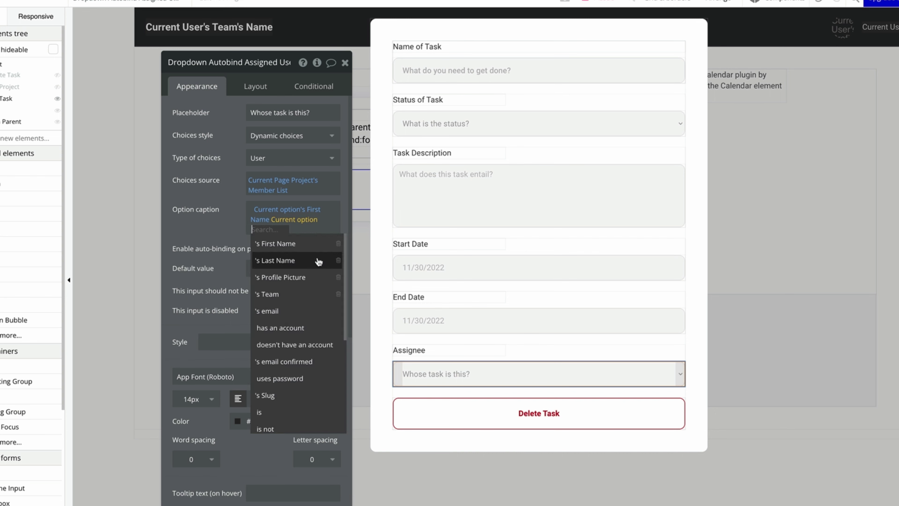
pyautogui.click(317, 257)
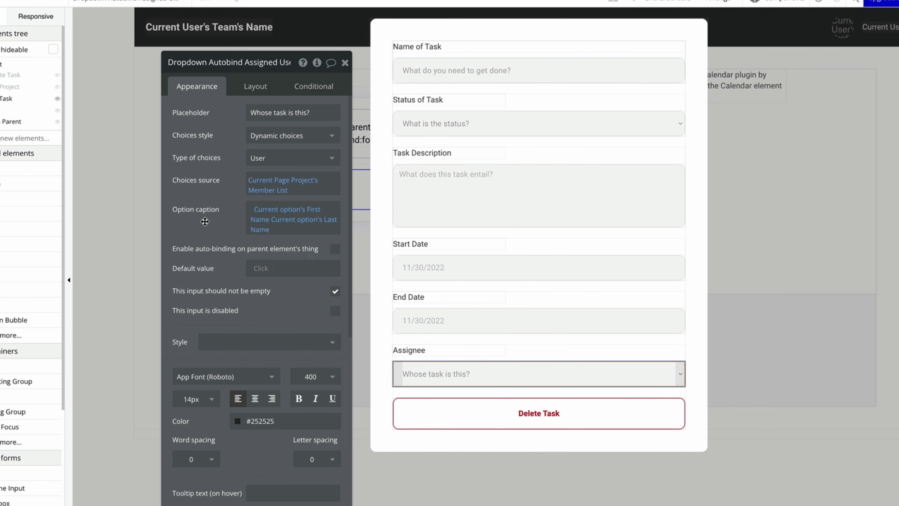
# Auto-bind the Assignee dropdown to the parent task's Assigned User field.
pyautogui.click(334, 249)
pyautogui.click(314, 272)
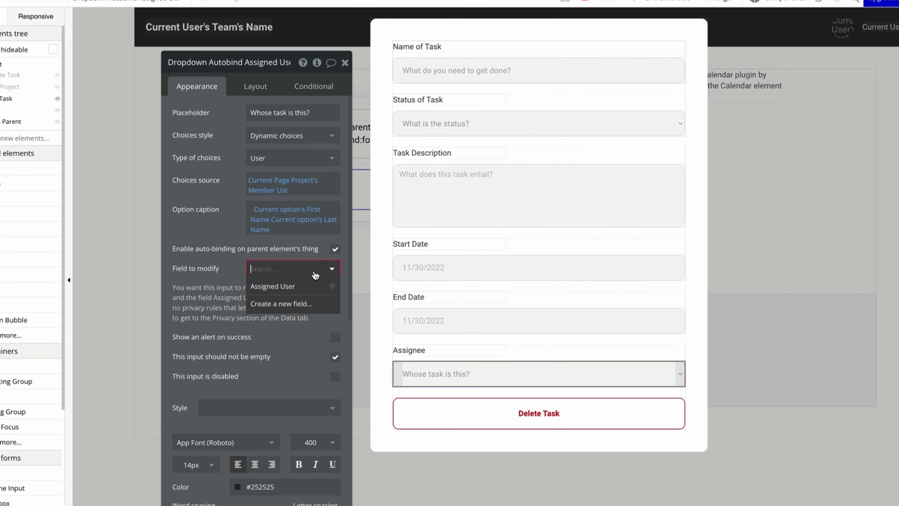
pyautogui.click(304, 286)
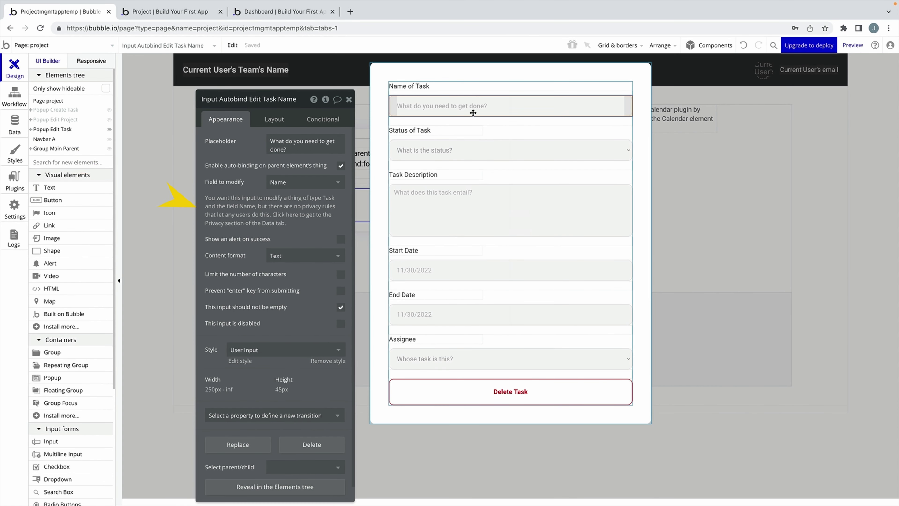
pyautogui.click(291, 207)
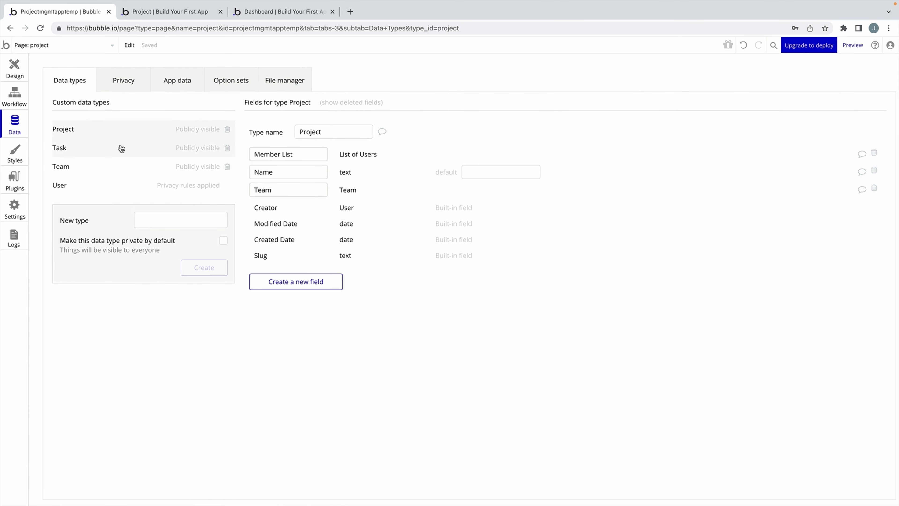
# Create a Task privacy rule 'Autobinding' applying when This Task's Assigned User is Current User.
pyautogui.click(132, 88)
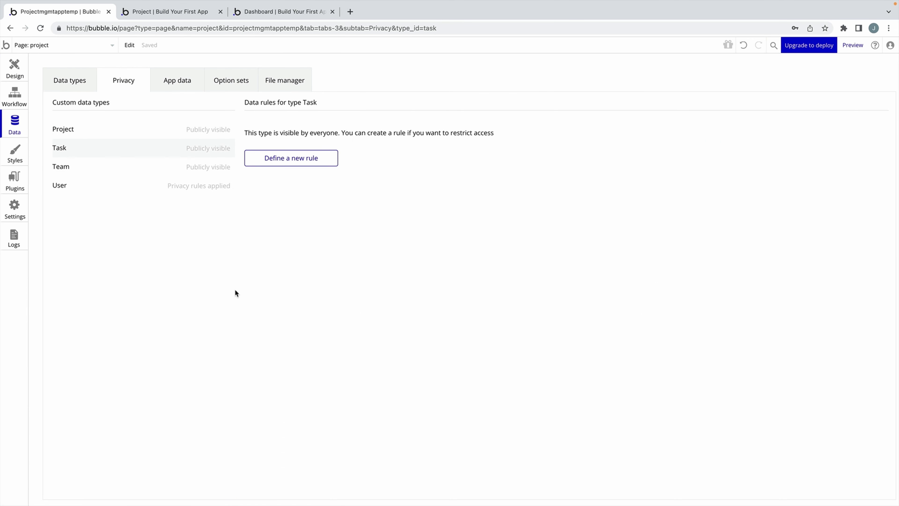
pyautogui.click(288, 164)
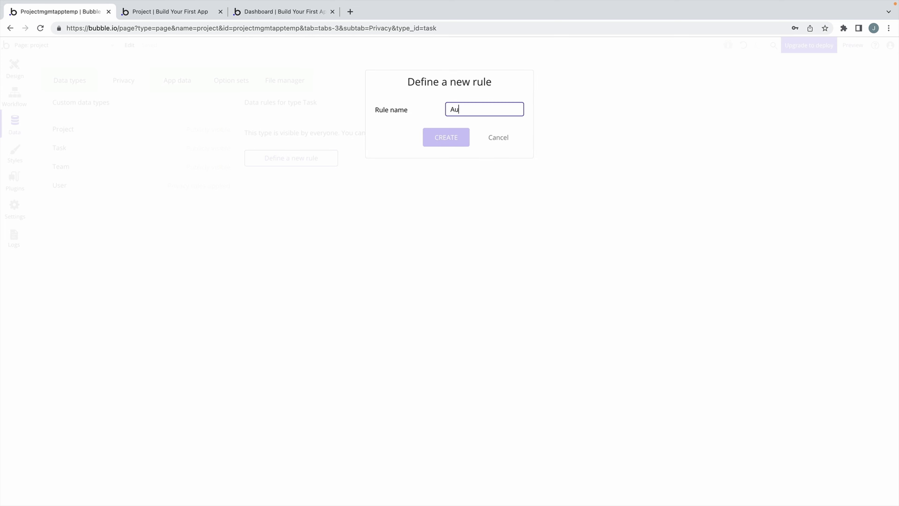
pyautogui.write('Autobinding')
pyautogui.click(425, 145)
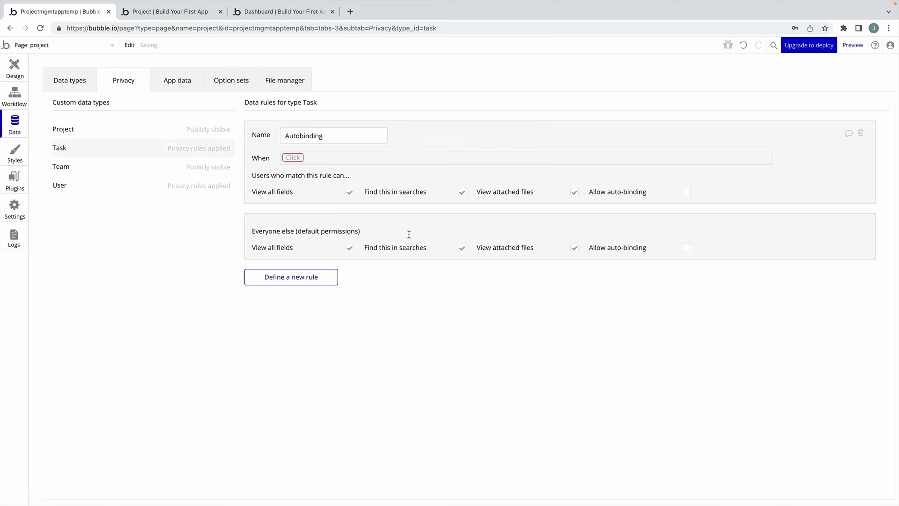
pyautogui.click(298, 157)
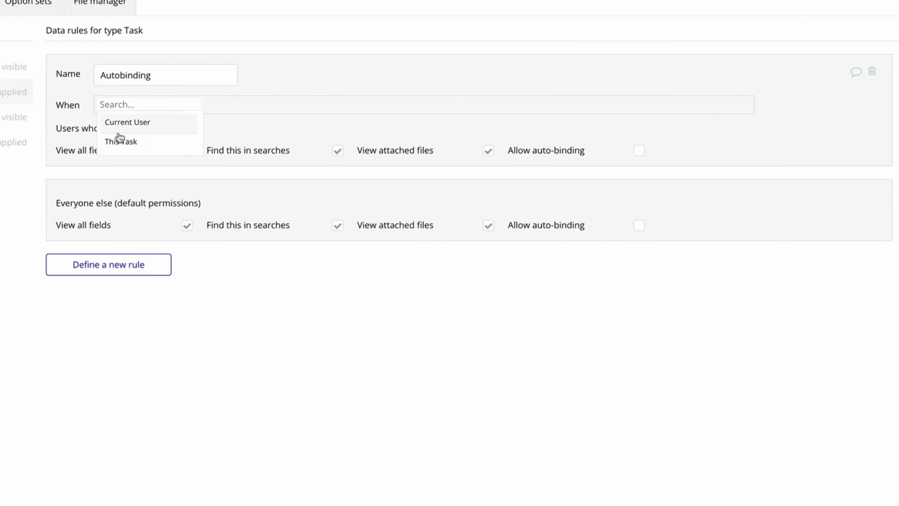
pyautogui.click(120, 141)
pyautogui.click(191, 123)
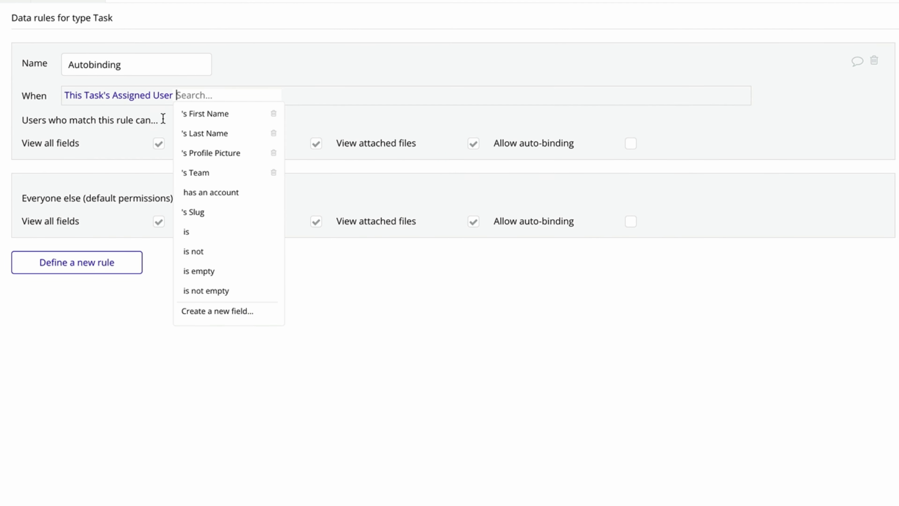
pyautogui.click(213, 232)
pyautogui.click(249, 120)
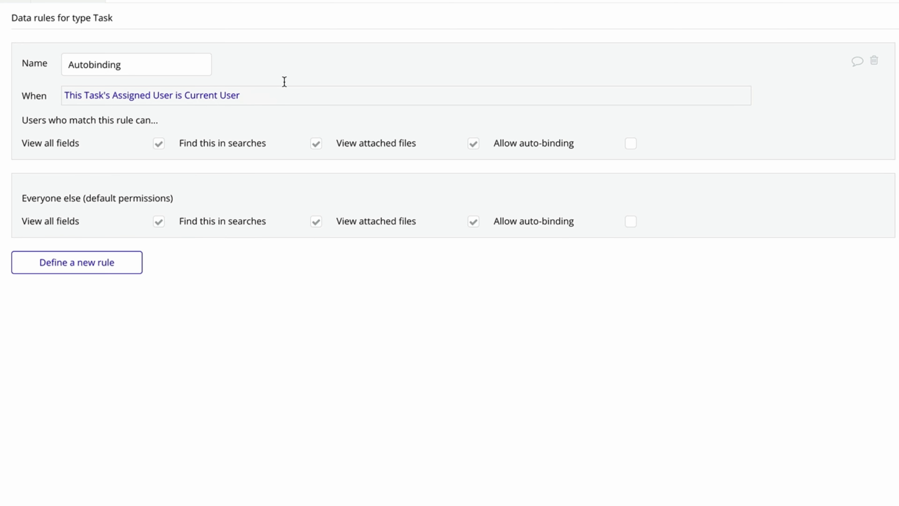
# Allow auto-binding on Assigned User, Start, Description, Status, End, Name and Project, then switch to the preview.
pyautogui.click(630, 143)
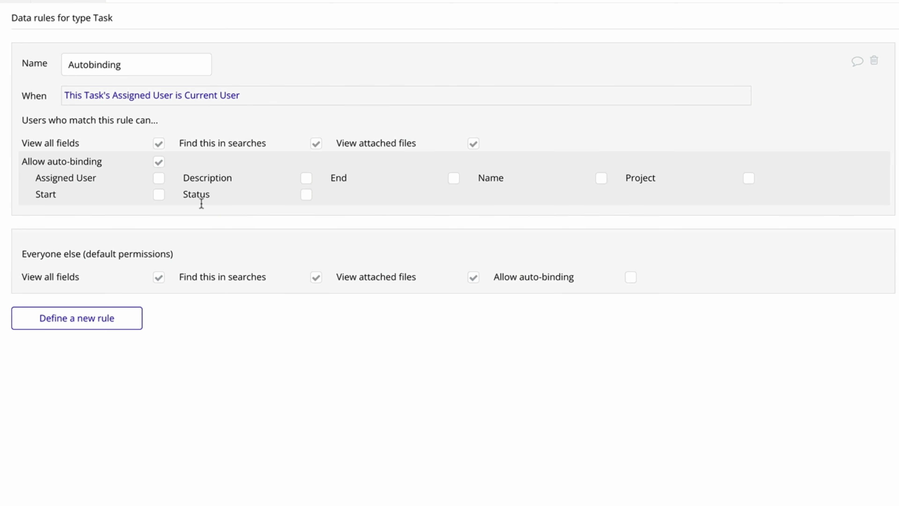
pyautogui.click(160, 178)
pyautogui.click(159, 194)
pyautogui.click(306, 177)
pyautogui.click(306, 194)
pyautogui.click(454, 178)
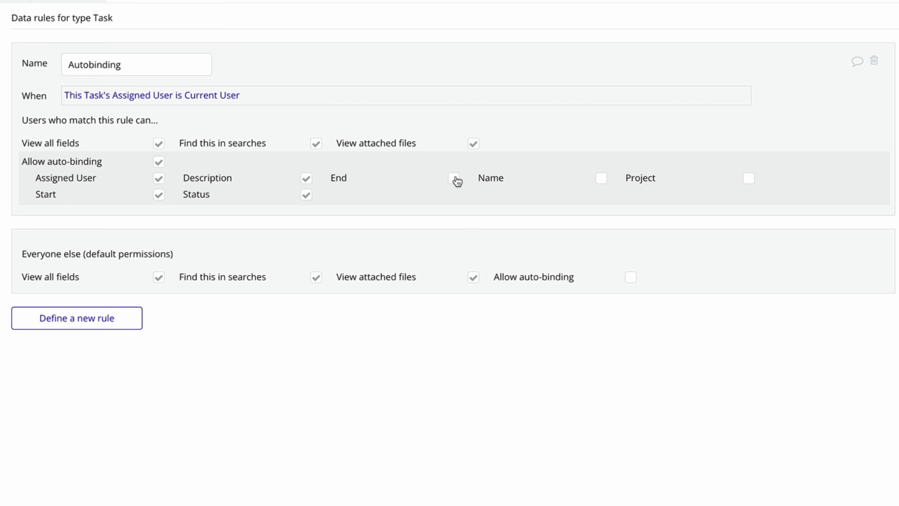
pyautogui.click(601, 179)
pyautogui.click(748, 179)
pyautogui.hotkey('ctrl', 'Tab')
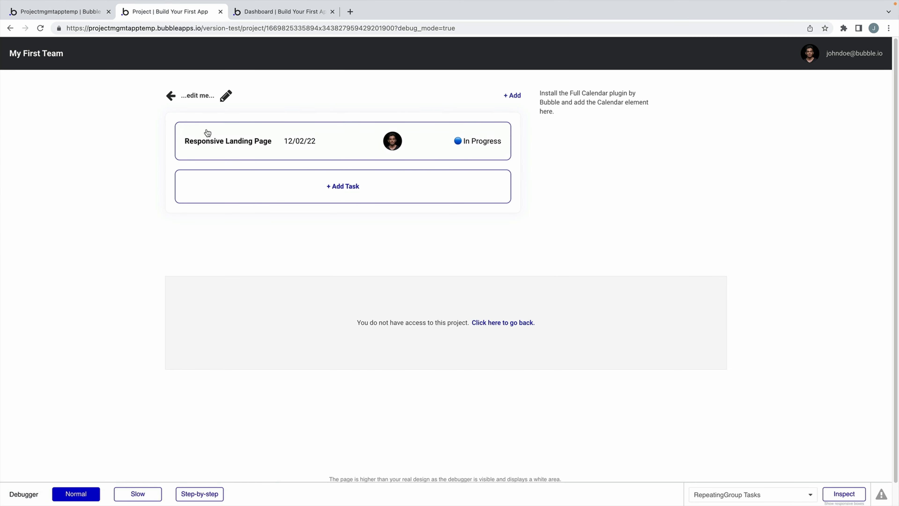
# In the running app, set the Responsive Landing Page task's Status to Completed and close the popup.
pyautogui.click(207, 133)
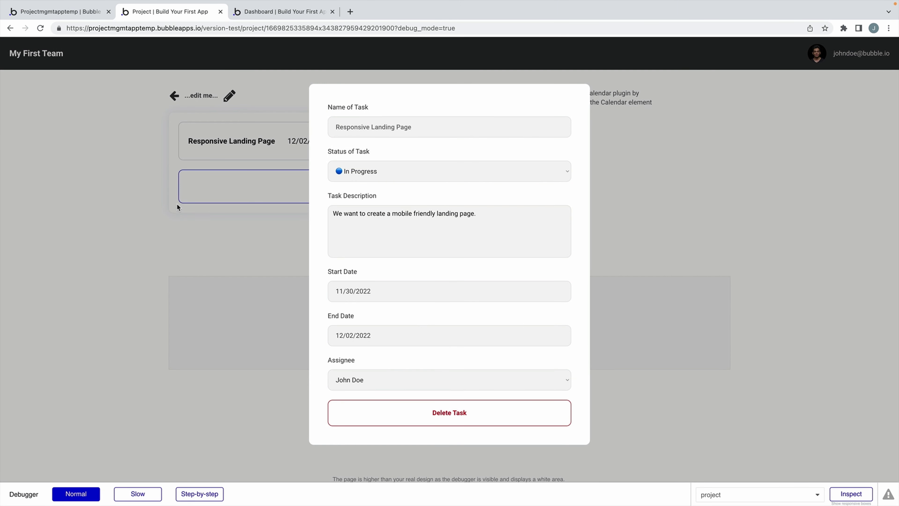
pyautogui.click(396, 170)
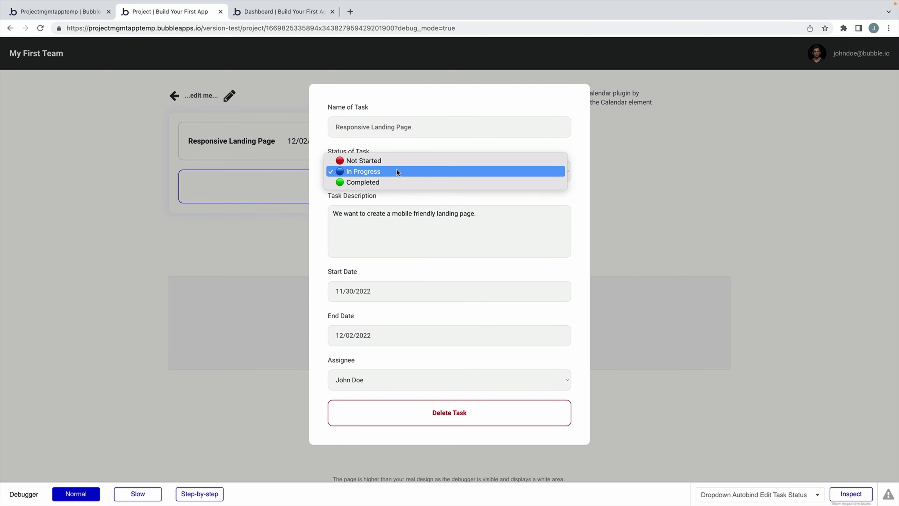
pyautogui.click(391, 181)
pyautogui.click(127, 236)
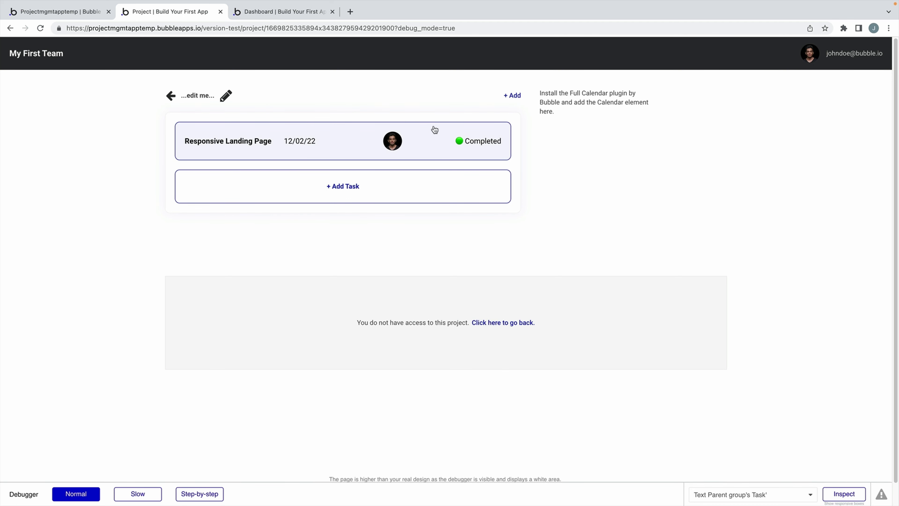
# Check All Tasks in the editor's App data, then return to the Design tab.
pyautogui.click(89, 14)
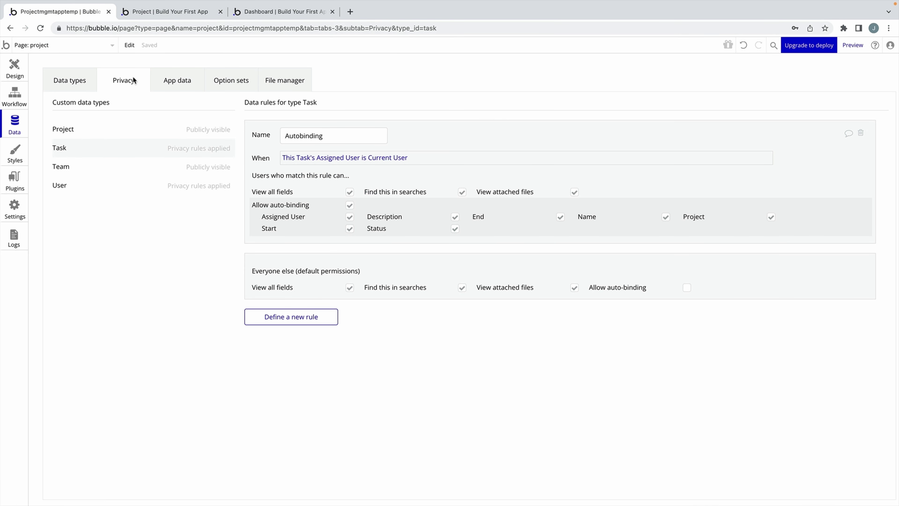
pyautogui.click(177, 80)
pyautogui.click(108, 210)
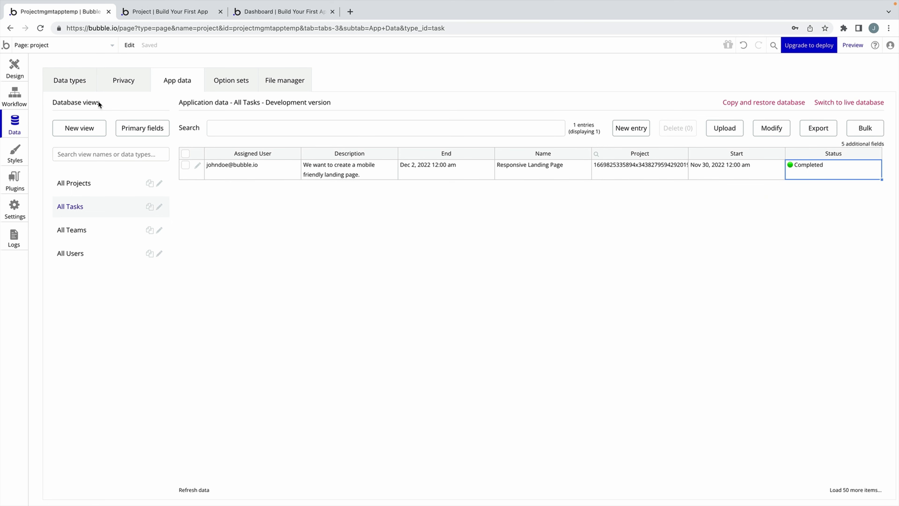
pyautogui.click(15, 67)
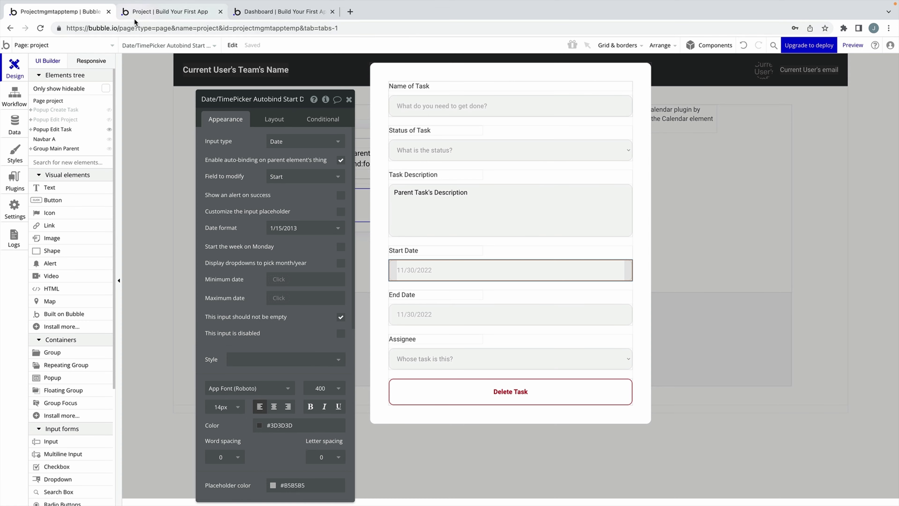
# Deselect the Start Date input, hide the Edit Task popup, and select the Full Calendar placeholder note.
pyautogui.click(147, 112)
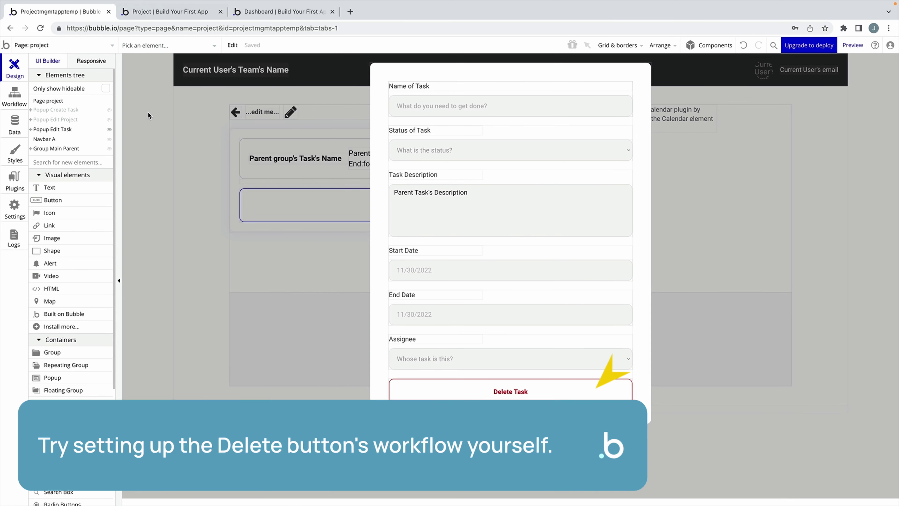
pyautogui.click(148, 111)
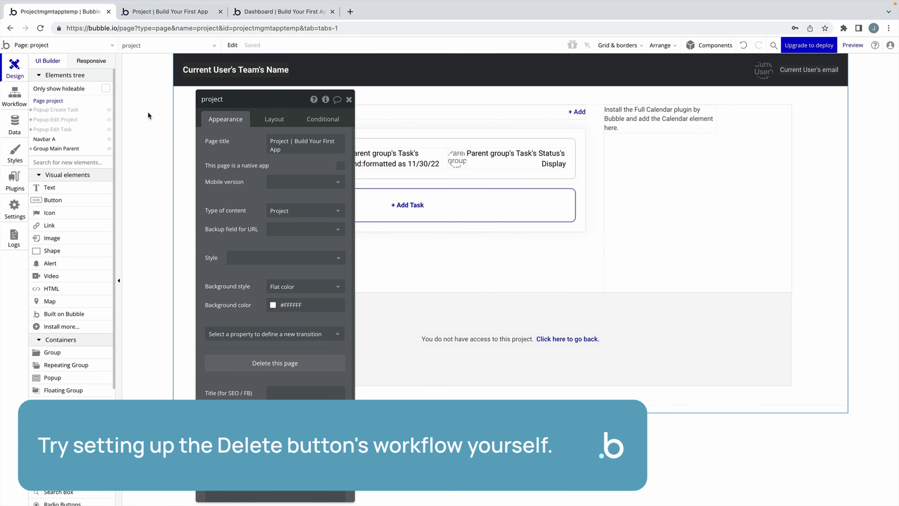
pyautogui.click(349, 99)
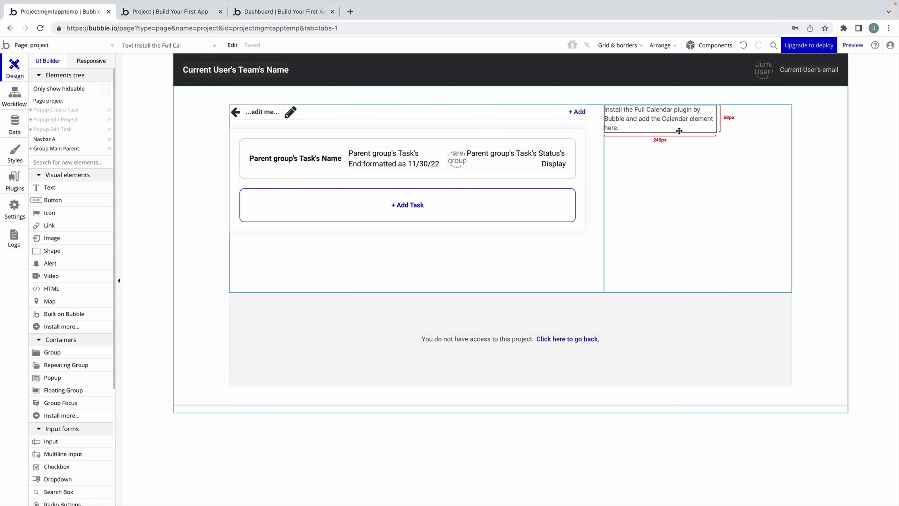
# Install the Full Calendar plugin from the new-plugins catalogue and go back to the page design.
pyautogui.click(15, 178)
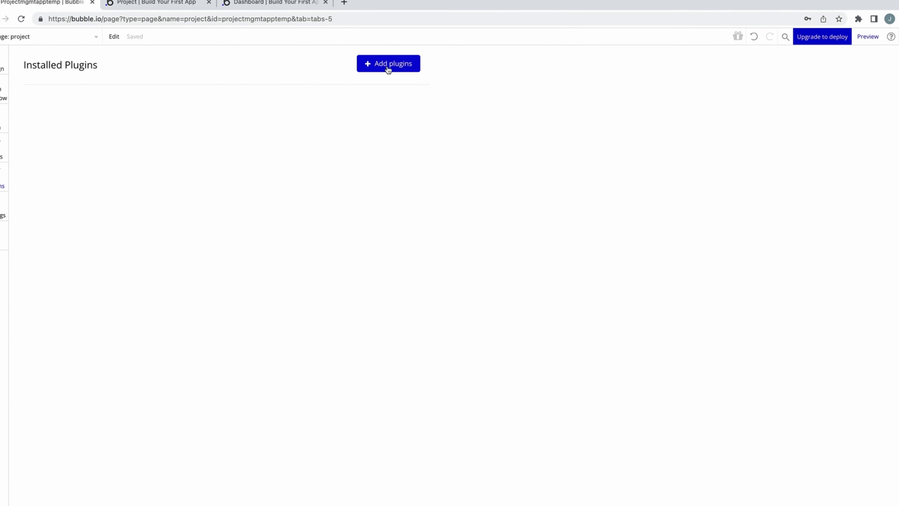
pyautogui.click(388, 64)
pyautogui.write('c')
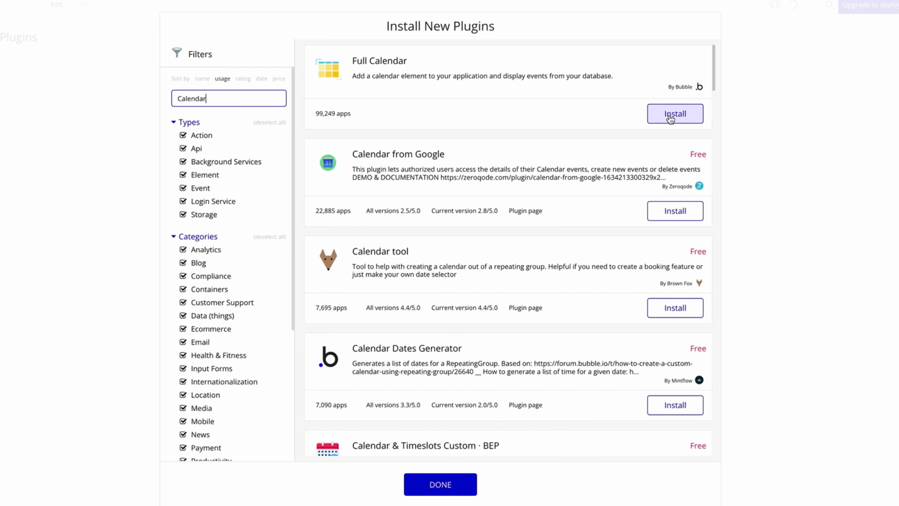
pyautogui.click(670, 117)
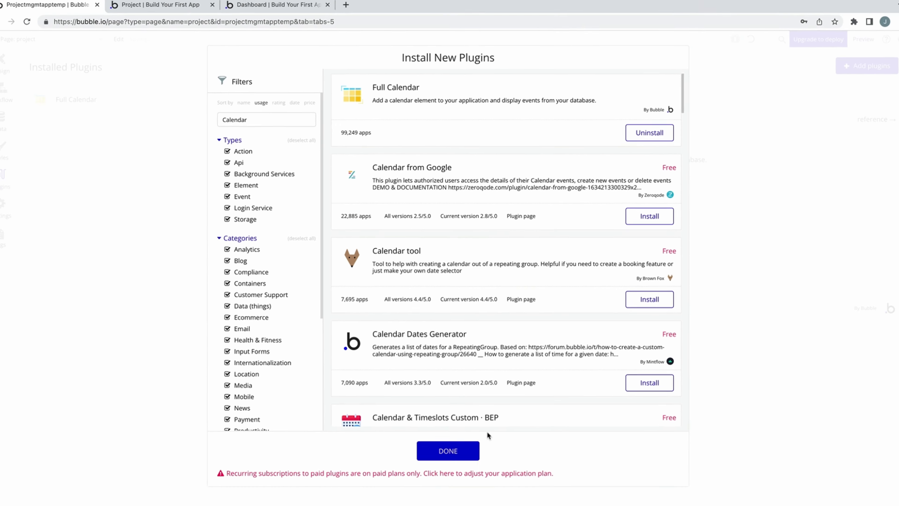
pyautogui.click(466, 443)
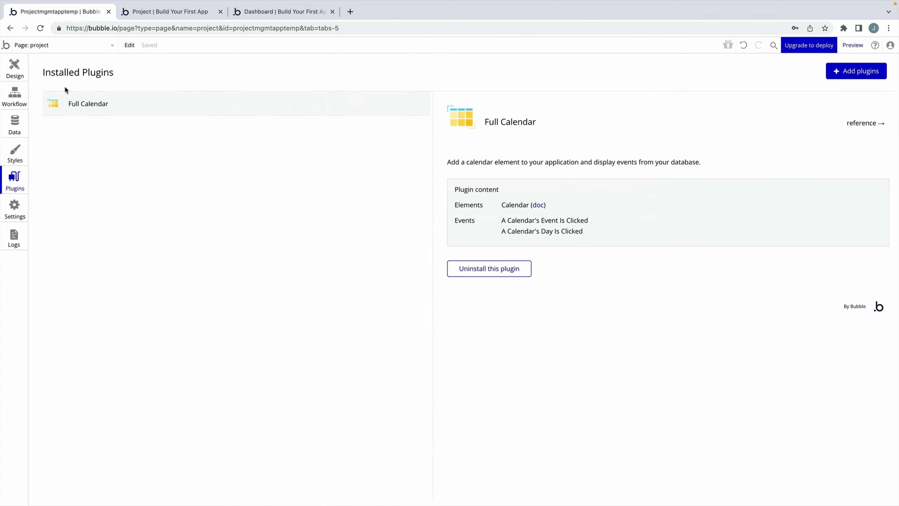
pyautogui.click(21, 72)
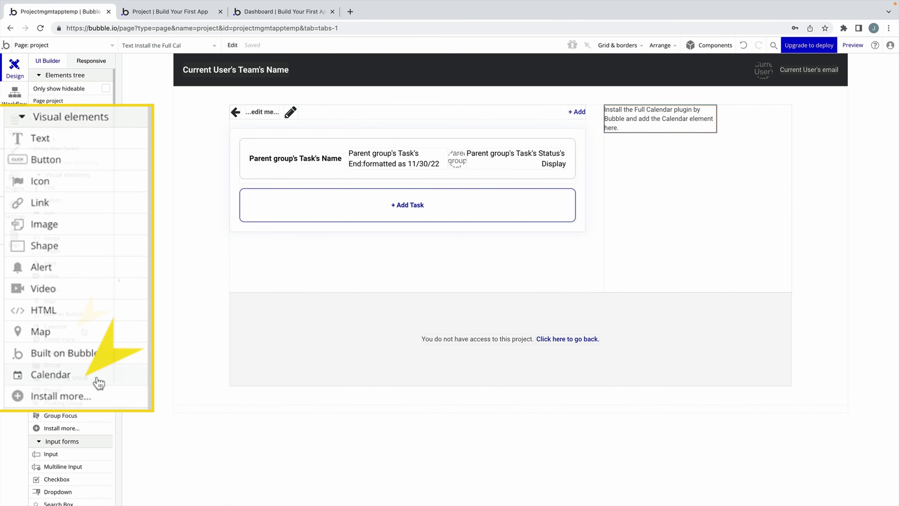
# Draw a Calendar element on the right of the page and delete the placeholder instruction text.
pyautogui.click(84, 330)
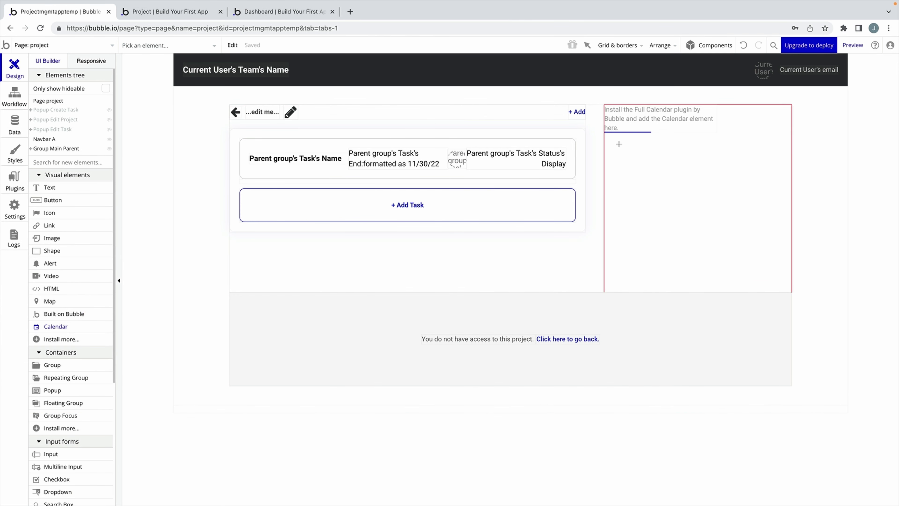
pyautogui.moveTo(608, 134); pyautogui.dragTo(771, 270)
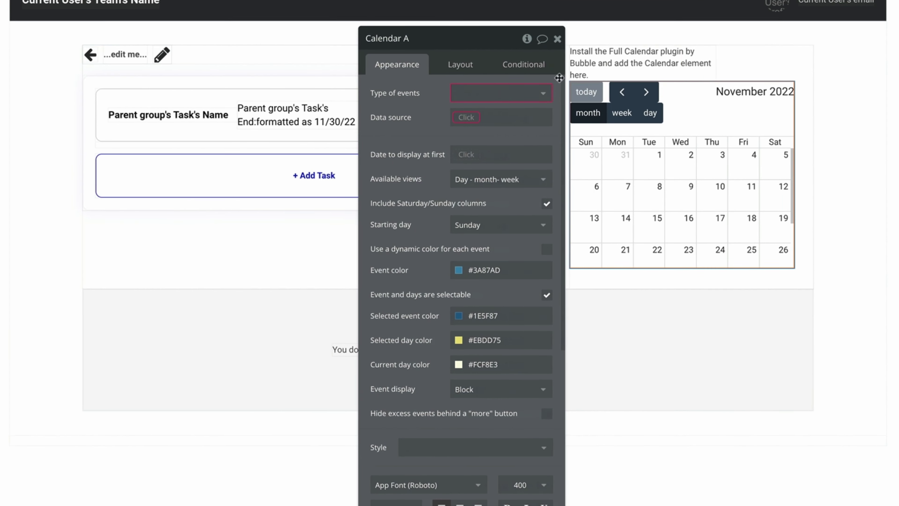
pyautogui.click(589, 83)
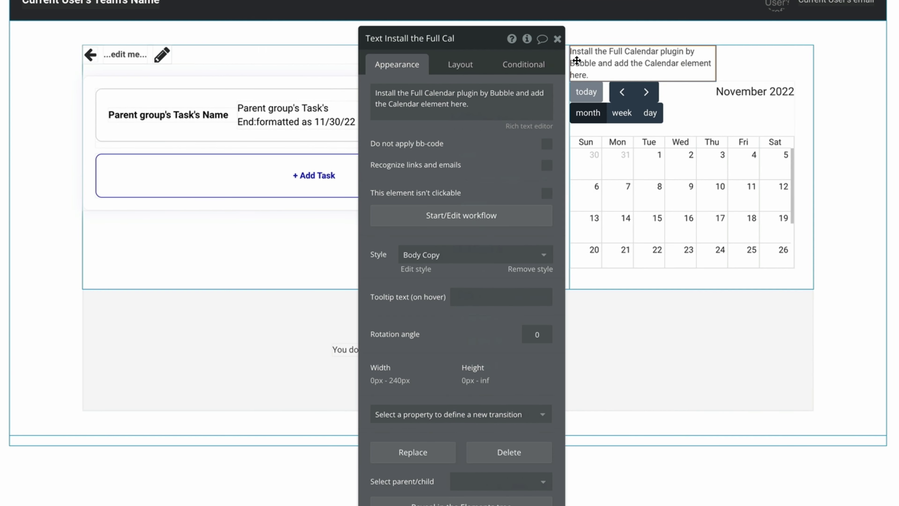
pyautogui.press('Delete')
pyautogui.click(639, 122)
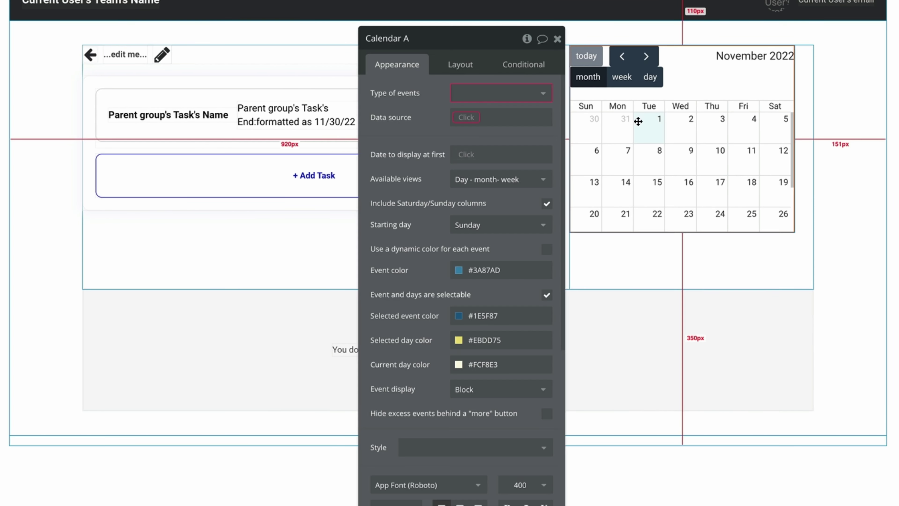
pyautogui.moveTo(416, 128); pyautogui.dragTo(381, 122)
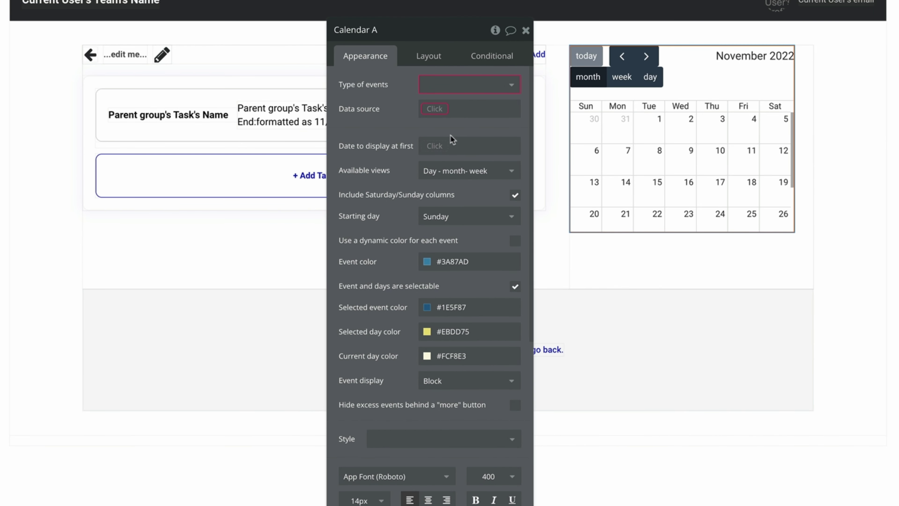
pyautogui.moveTo(388, 66); pyautogui.dragTo(388, 86)
# Make the calendar's events Tasks from a Search for Tasks where Project equals Current Page Project.
pyautogui.click(457, 103)
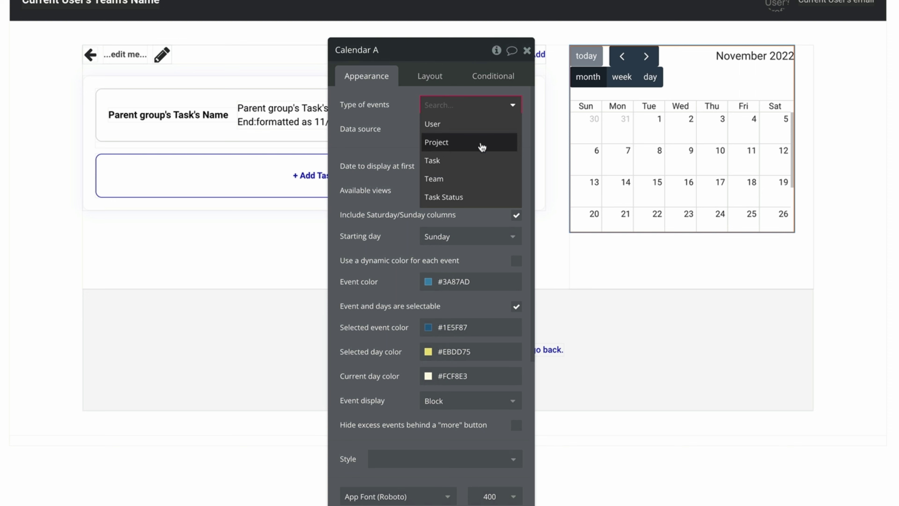
pyautogui.click(438, 158)
pyautogui.click(435, 128)
pyautogui.click(453, 200)
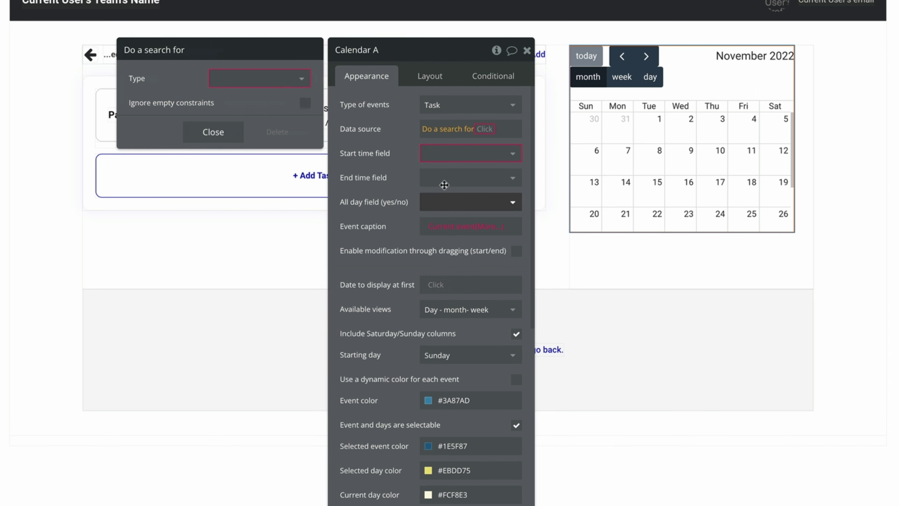
pyautogui.click(257, 78)
pyautogui.click(226, 135)
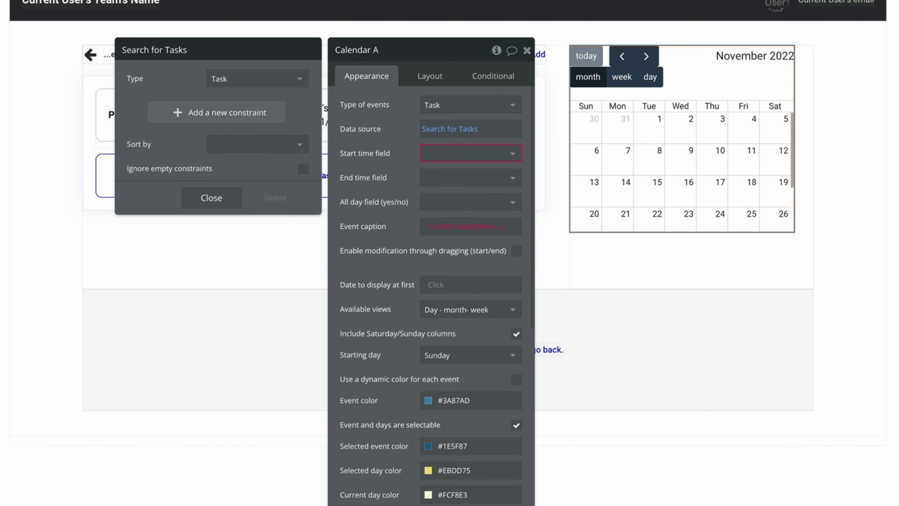
pyautogui.click(198, 112)
pyautogui.click(140, 194)
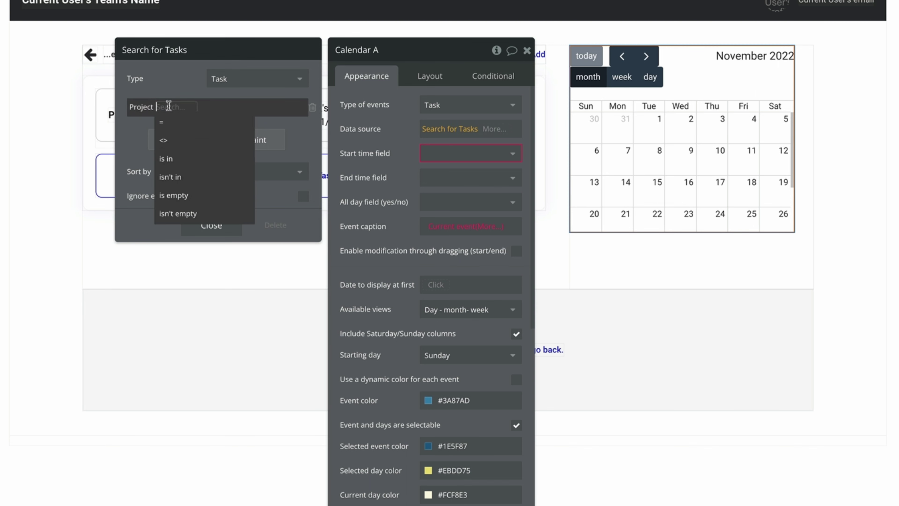
pyautogui.click(161, 122)
pyautogui.click(199, 157)
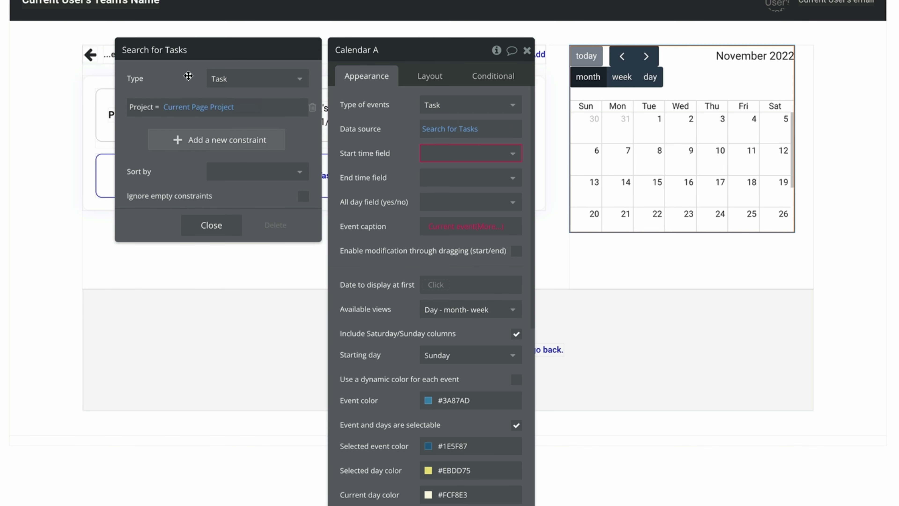
pyautogui.click(346, 154)
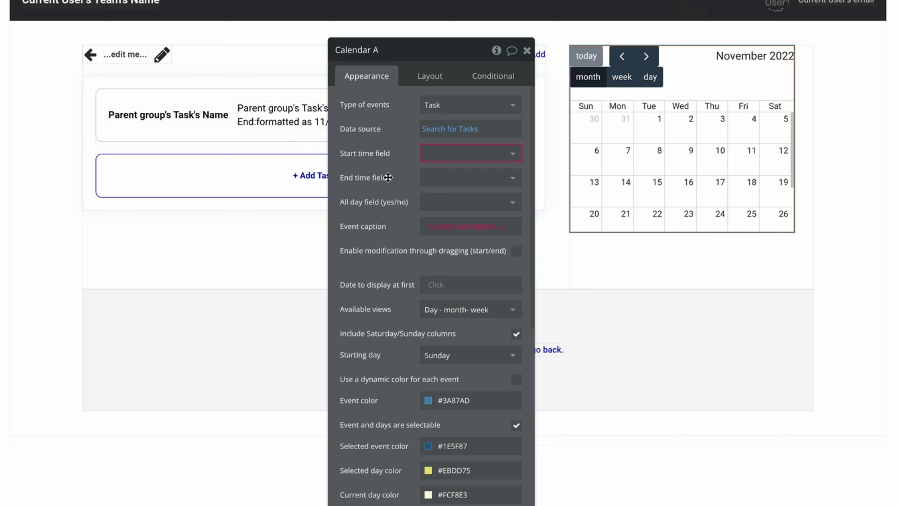
# Use the task's Start and End as event times, Name as caption, and allow month view only.
pyautogui.click(463, 152)
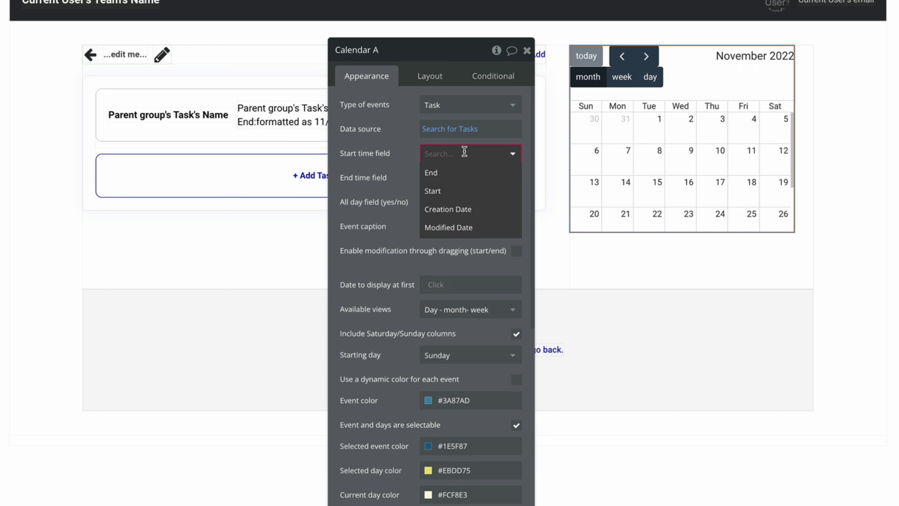
pyautogui.click(456, 190)
pyautogui.click(467, 178)
pyautogui.click(453, 216)
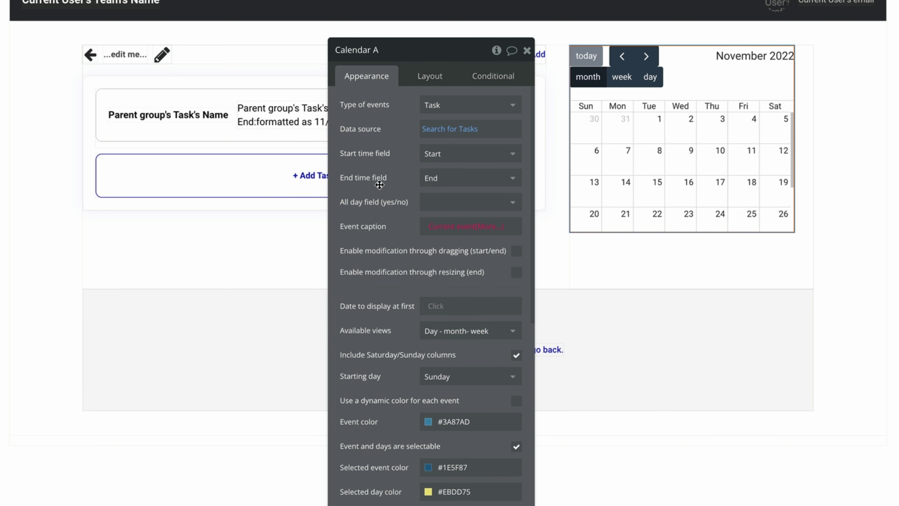
pyautogui.scroll(-1, 374, 230)
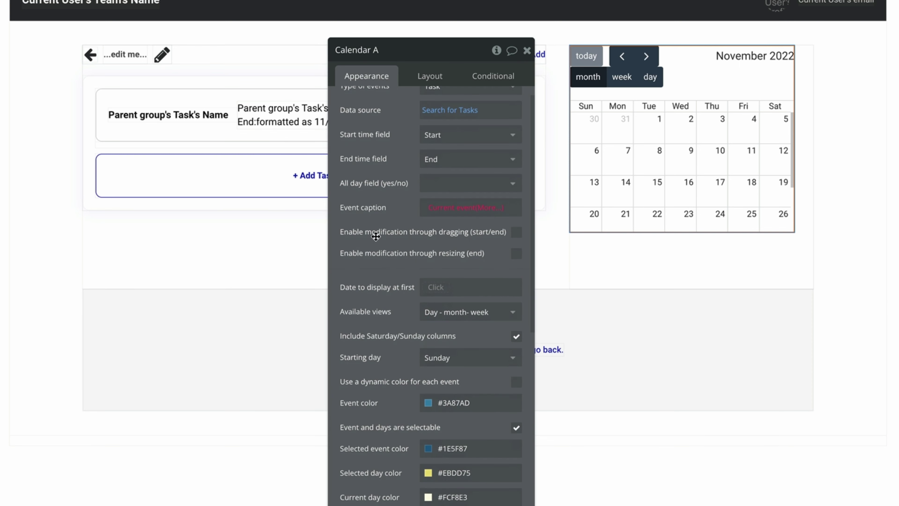
pyautogui.click(497, 208)
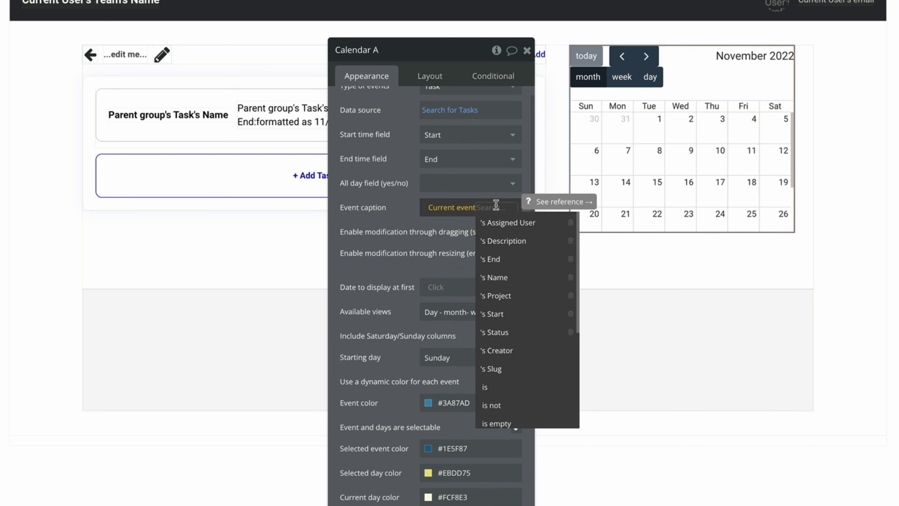
pyautogui.click(518, 278)
pyautogui.scroll(1, 389, 219)
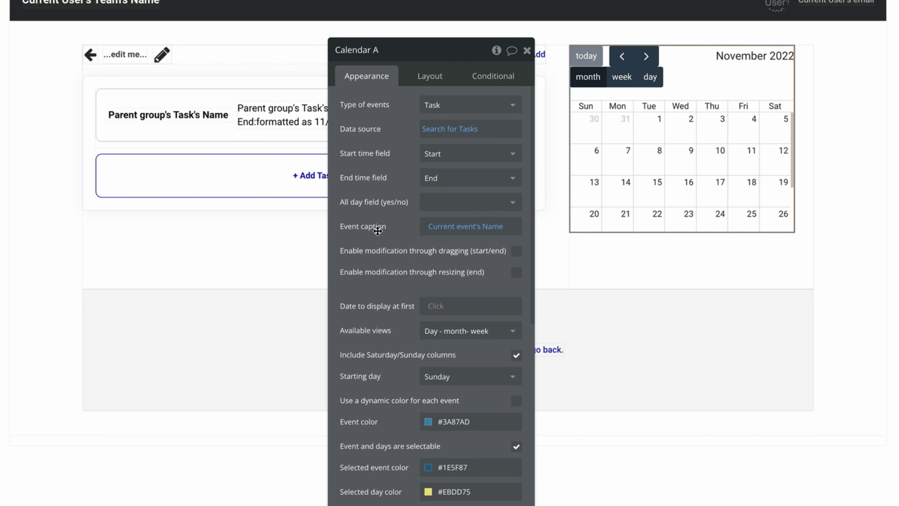
pyautogui.scroll(-5, 375, 214)
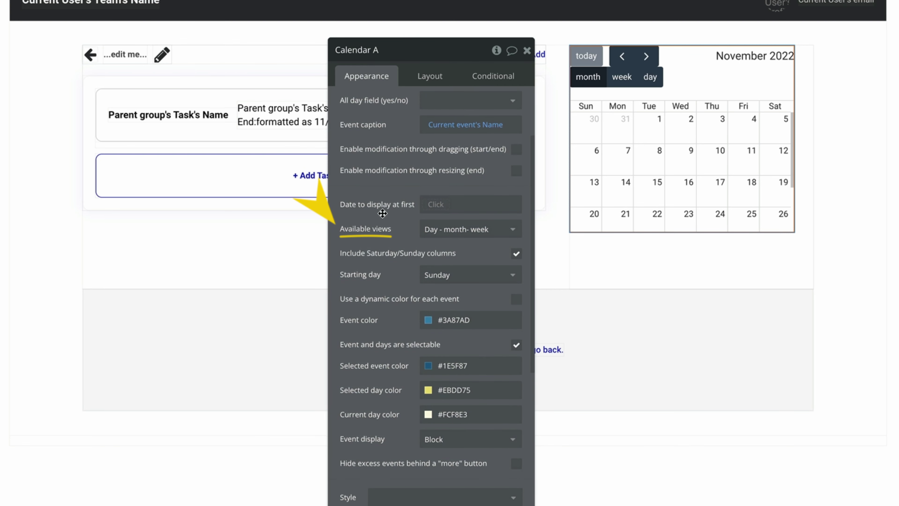
pyautogui.click(476, 227)
pyautogui.click(468, 271)
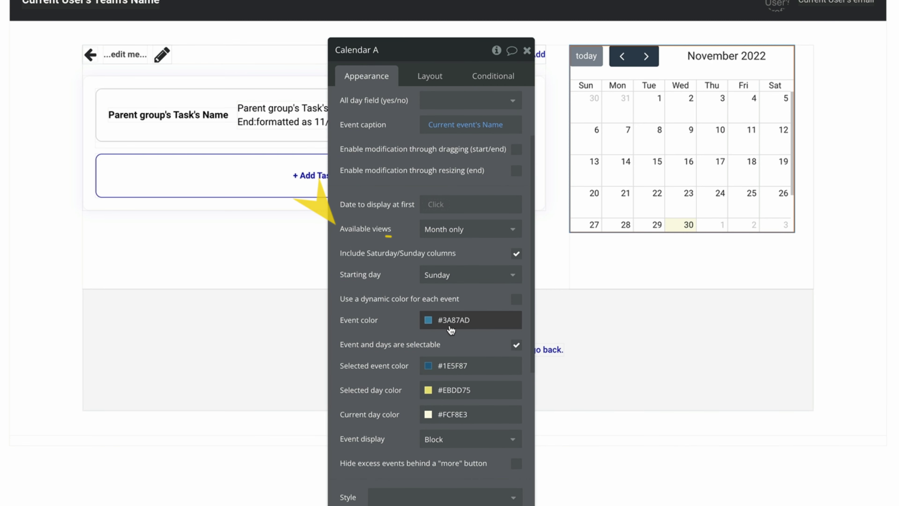
# Set the event colour to Primary, disable selecting events and days, and allow rescheduling by moving events.
pyautogui.click(428, 321)
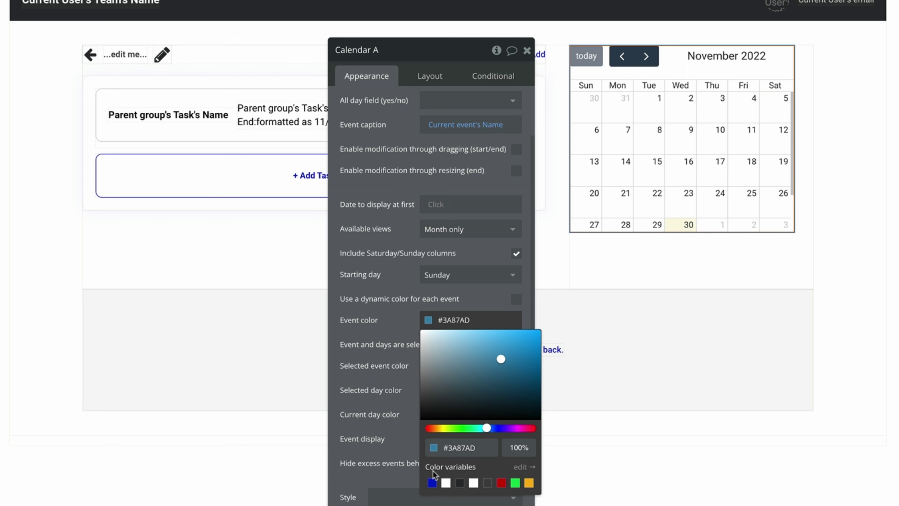
pyautogui.click(432, 483)
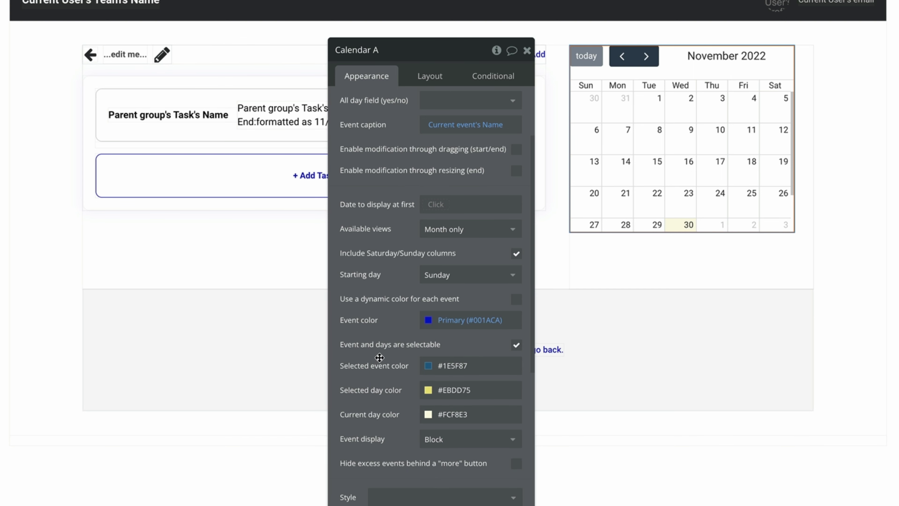
pyautogui.click(516, 345)
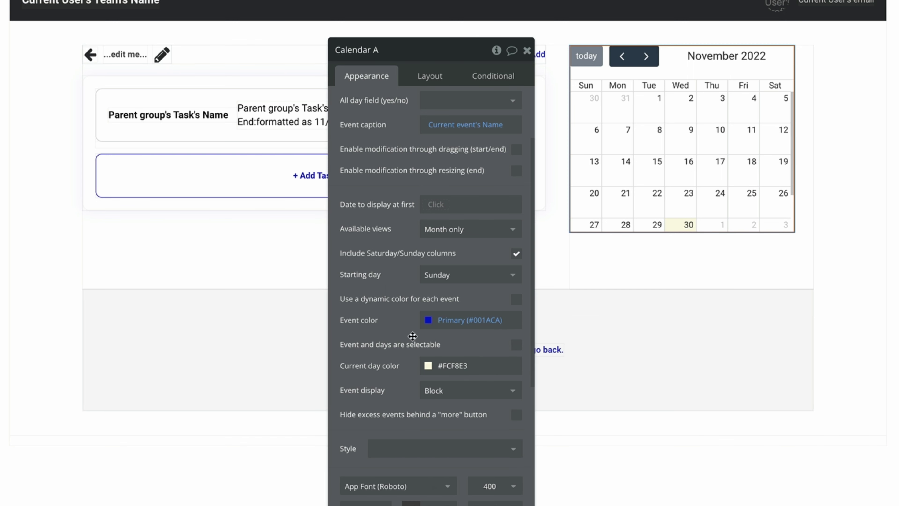
pyautogui.scroll(3, 405, 311)
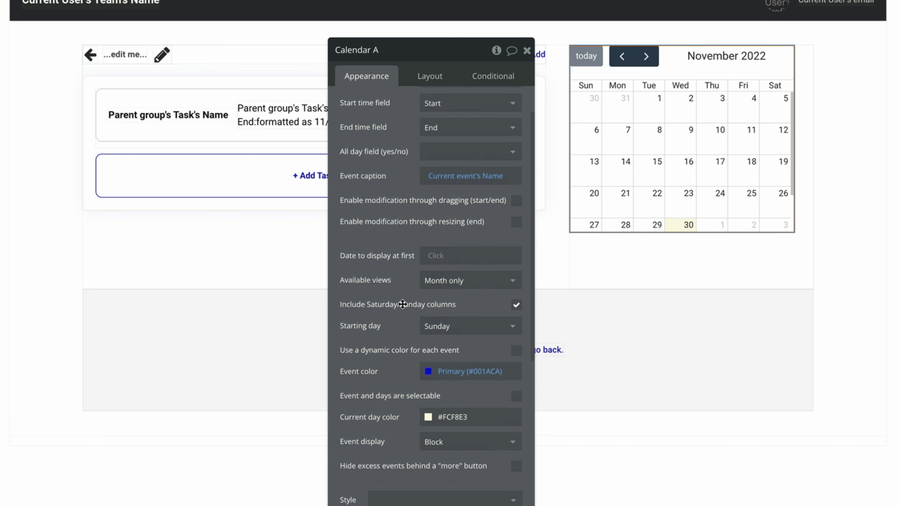
pyautogui.scroll(1, 403, 296)
pyautogui.moveTo(337, 231); pyautogui.dragTo(511, 230)
pyautogui.click(516, 221)
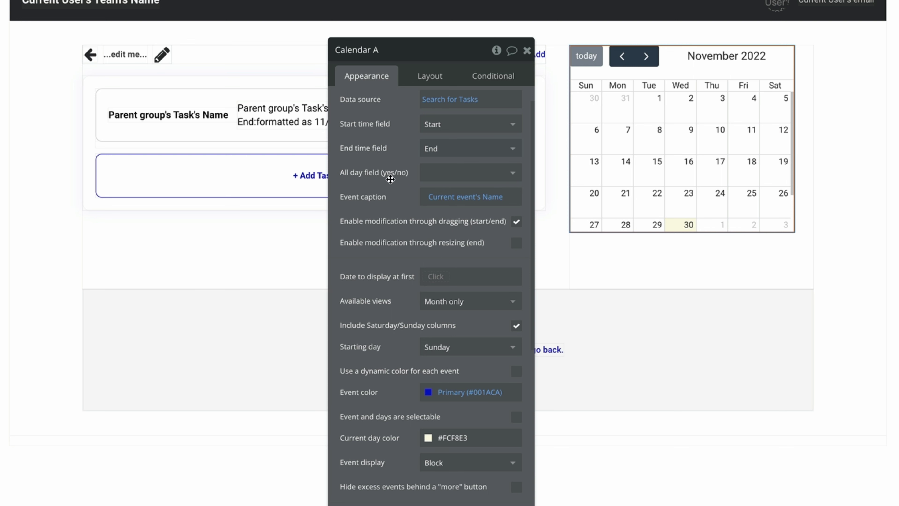
pyautogui.click(425, 87)
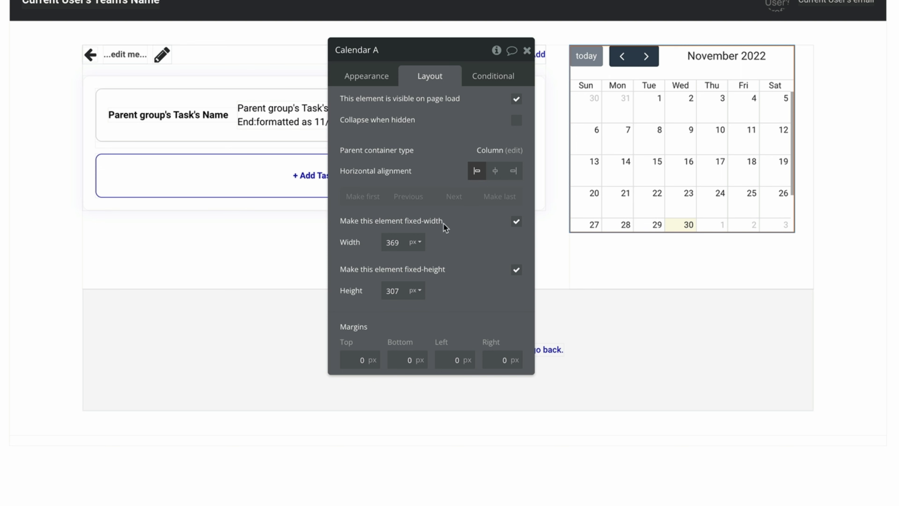
# Let the calendar stretch its width and grow its height, clearing the minimum width and height values.
pyautogui.click(516, 221)
pyautogui.click(515, 271)
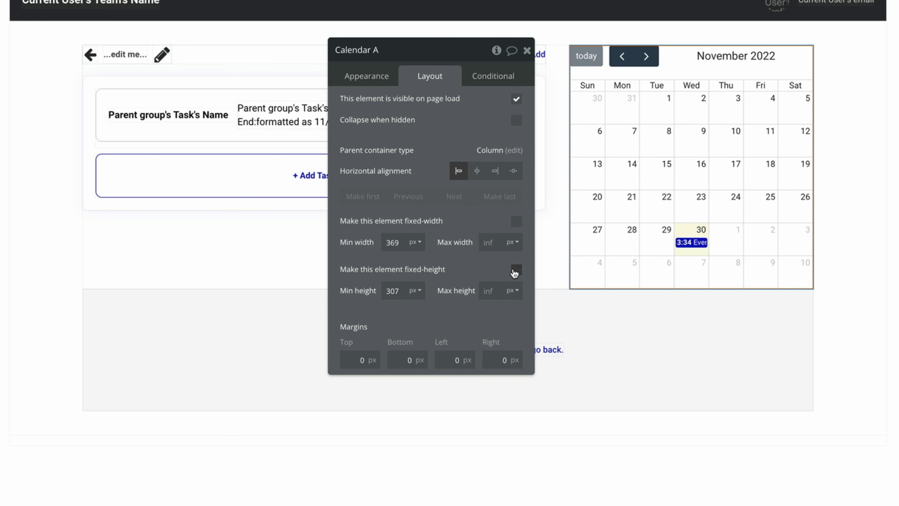
pyautogui.doubleClick(392, 243)
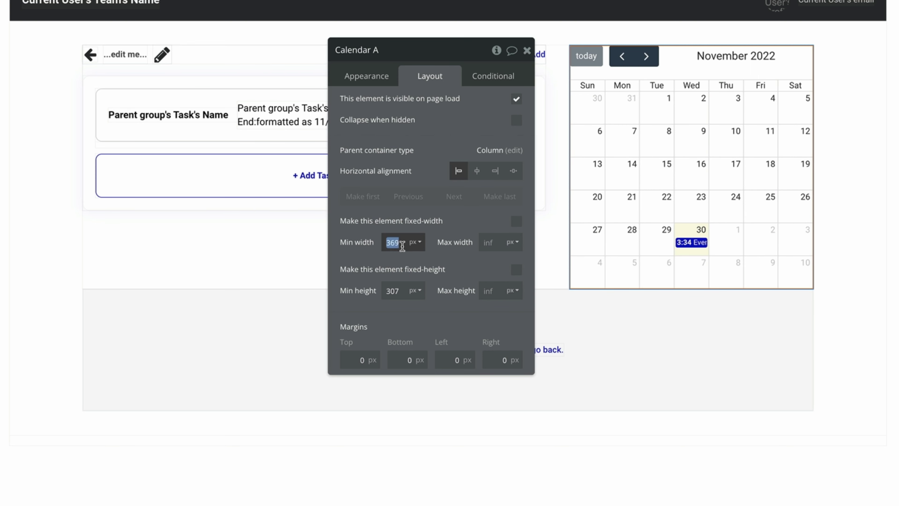
pyautogui.press('BackSpace')
pyautogui.doubleClick(392, 291)
pyautogui.press('BackSpace')
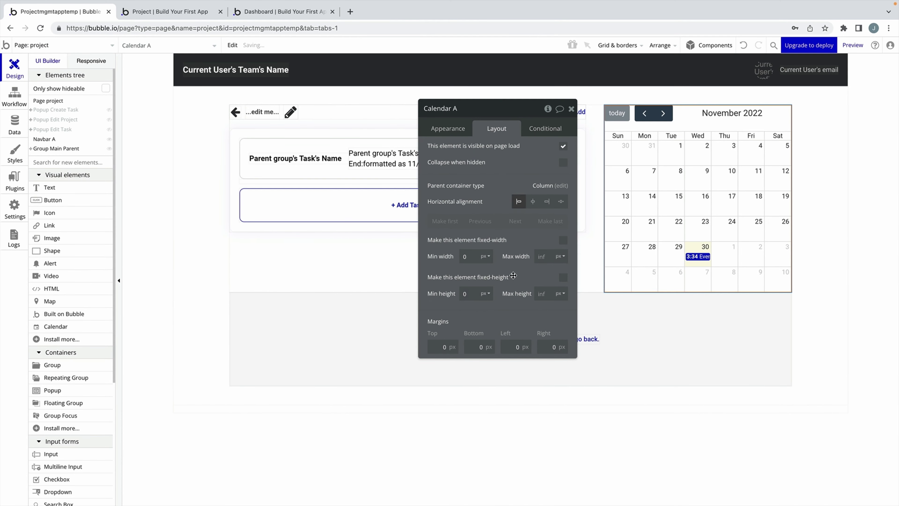
pyautogui.click(460, 134)
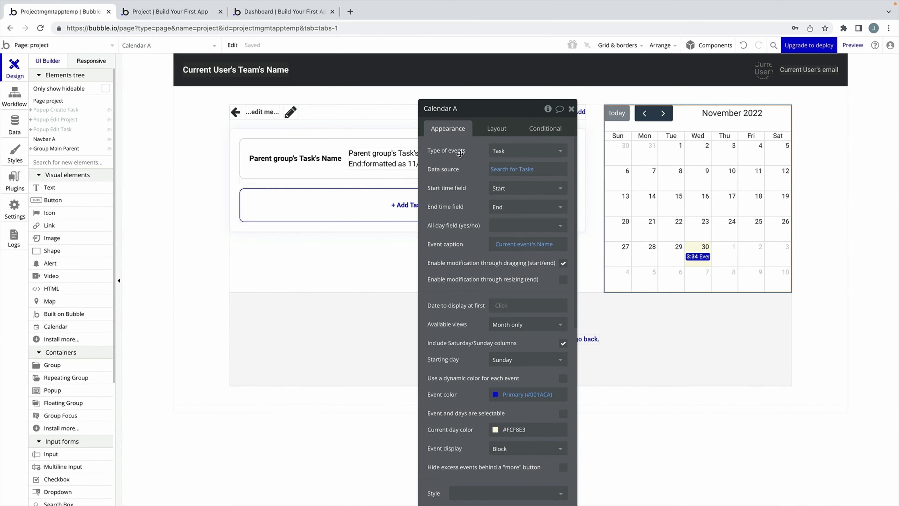
# In the preview, drag the Responsive Landing Page task to December 1, then select the header's '...edit me...' text in the editor.
pyautogui.hotkey('ctrl', 'Tab')
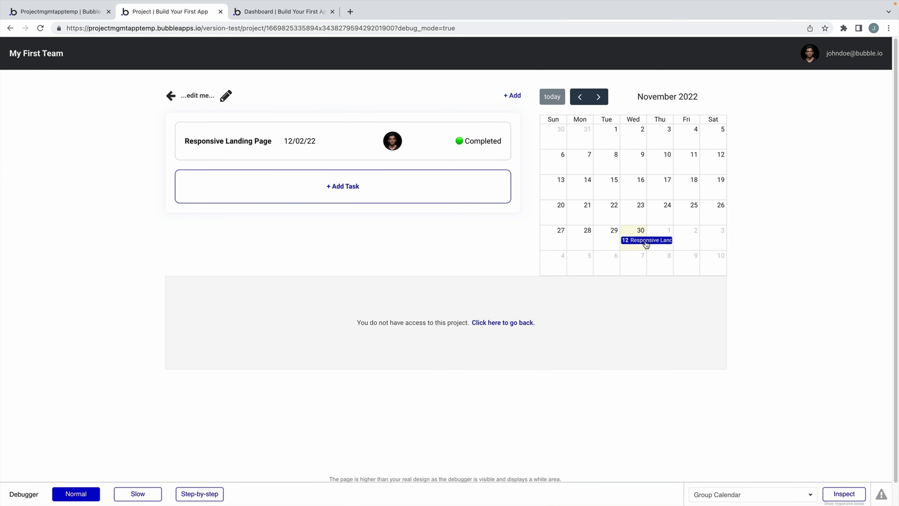
pyautogui.moveTo(645, 244); pyautogui.dragTo(715, 242)
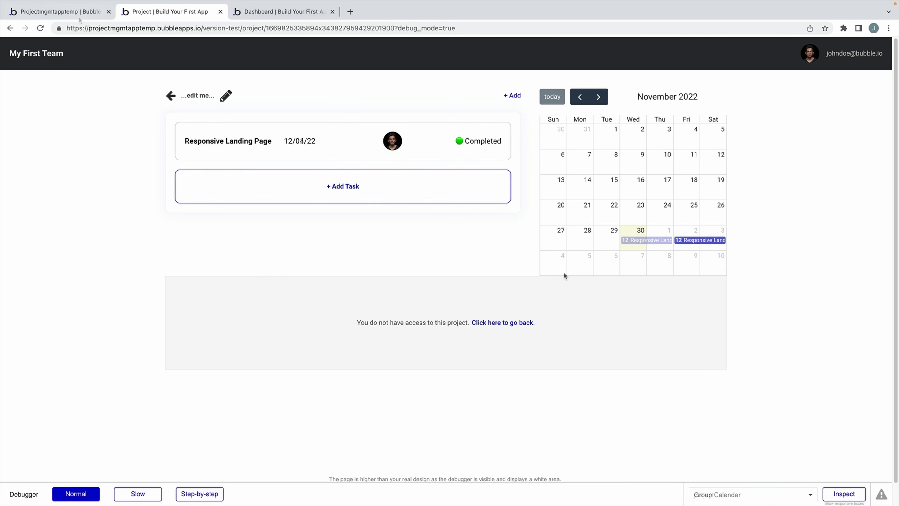
pyautogui.hotkey('ctrl', 'shift', 'Tab')
pyautogui.click(253, 117)
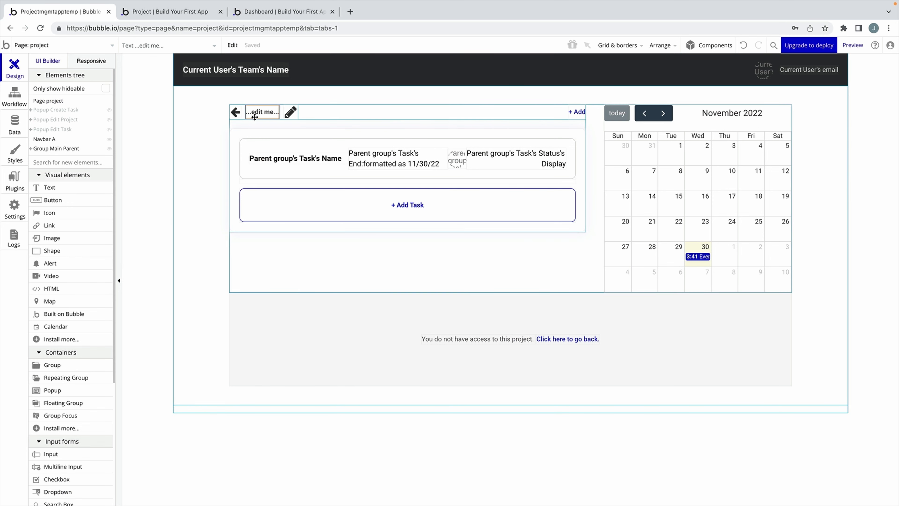
# Replace the header text with the dynamic Current Page Project's Name.
pyautogui.doubleClick(255, 117)
pyautogui.moveTo(608, 114); pyautogui.dragTo(370, 75)
pyautogui.tripleClick(373, 127)
pyautogui.click(510, 117)
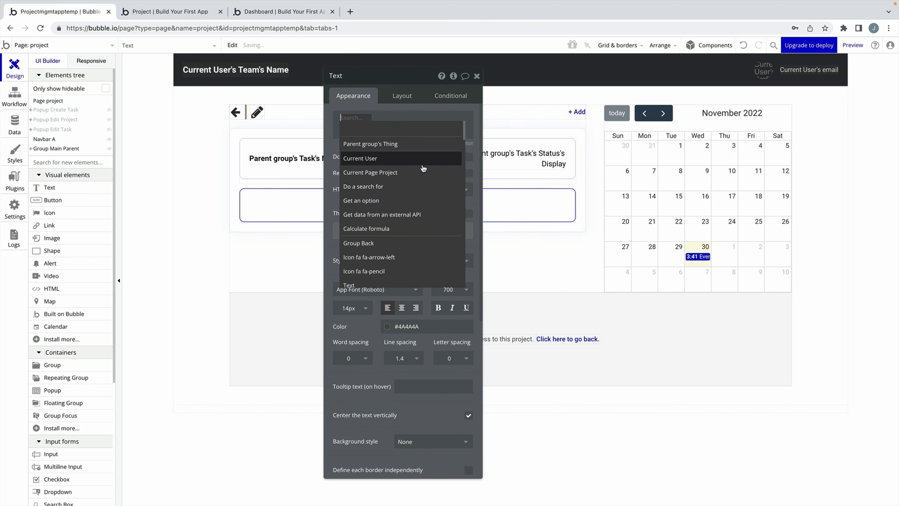
pyautogui.click(409, 173)
pyautogui.click(410, 143)
pyautogui.moveTo(401, 152); pyautogui.dragTo(485, 176)
# Add a 'Go to previous page' action to the back-arrow icon's click workflow.
pyautogui.click(235, 112)
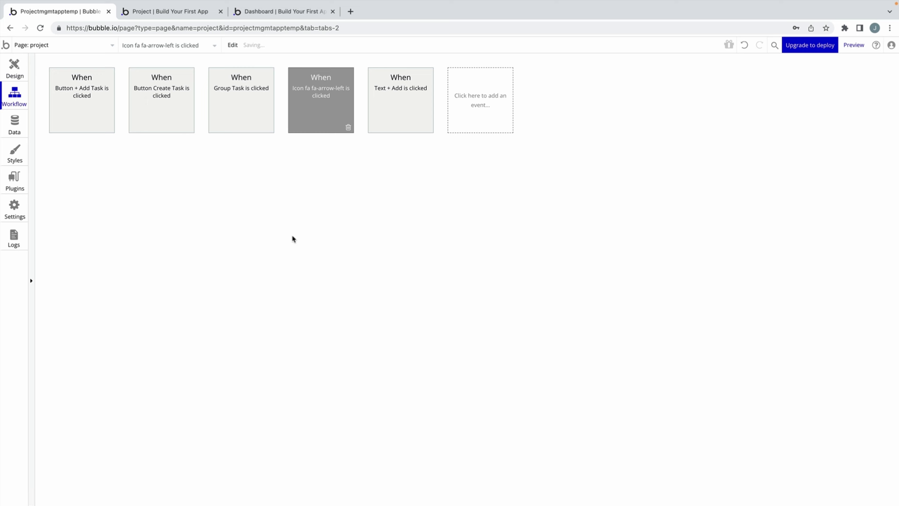
pyautogui.click(124, 169)
pyautogui.moveTo(121, 215)
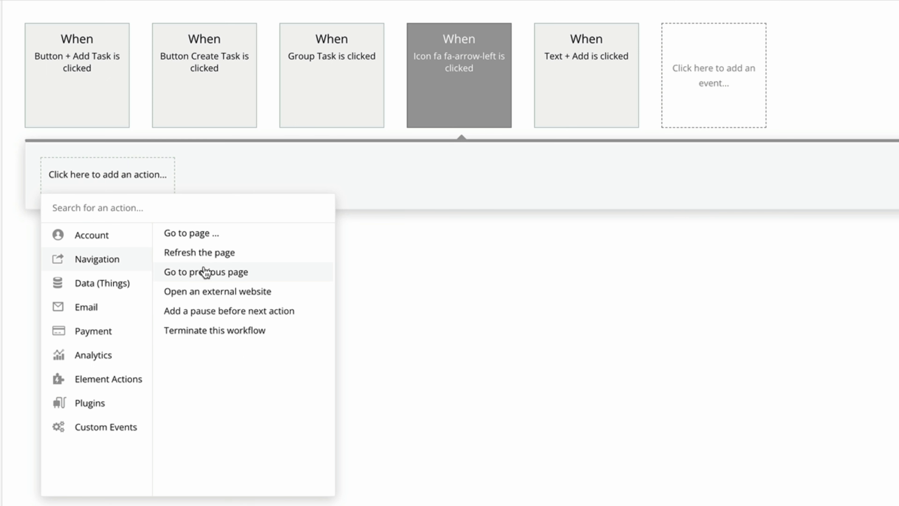
pyautogui.moveTo(256, 272)
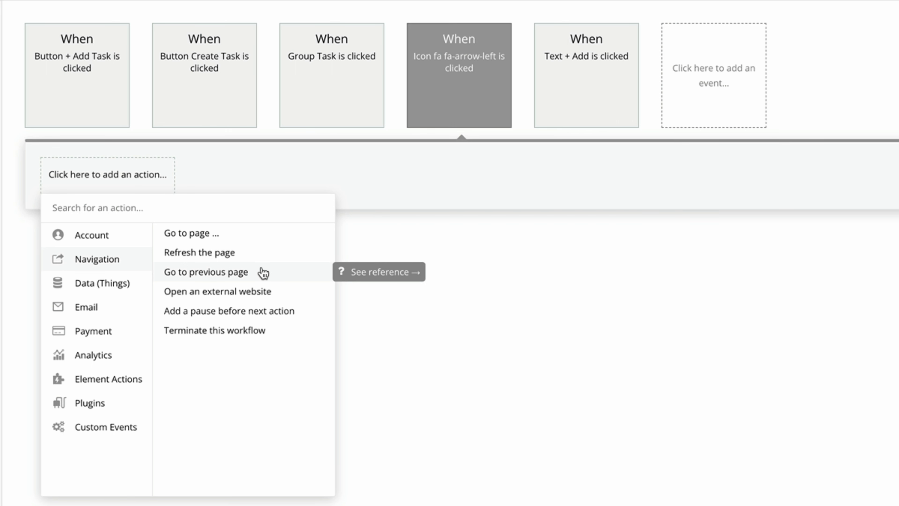
pyautogui.click(262, 272)
pyautogui.click(838, 76)
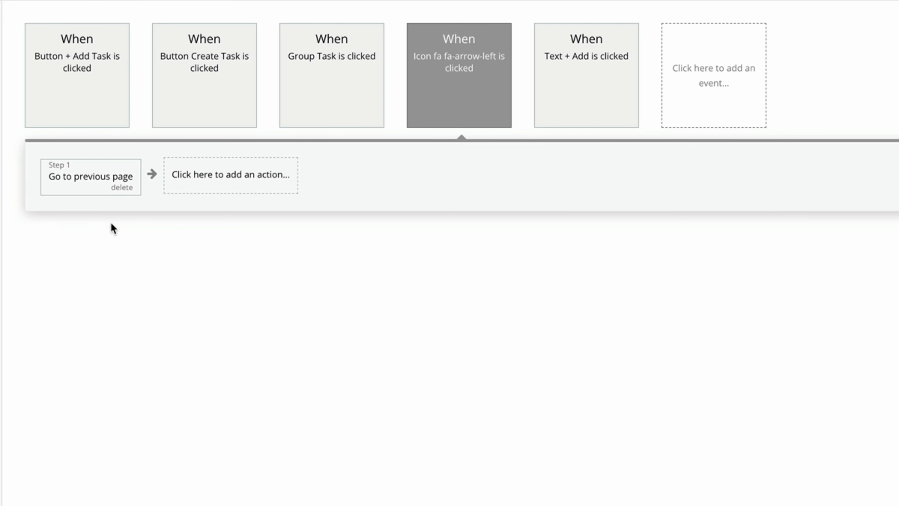
# Select the pencil icon, then inspect the Popup Edit Project and its team-member group.
pyautogui.click(14, 66)
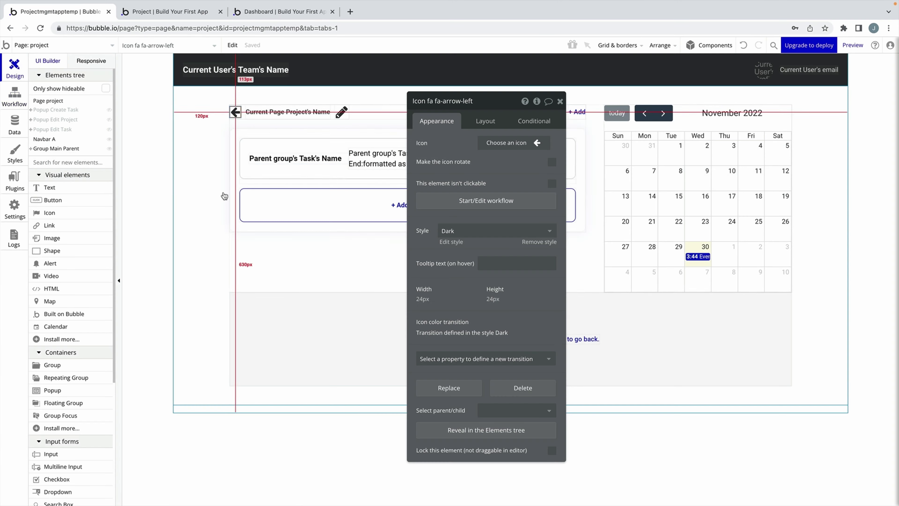
pyautogui.click(341, 112)
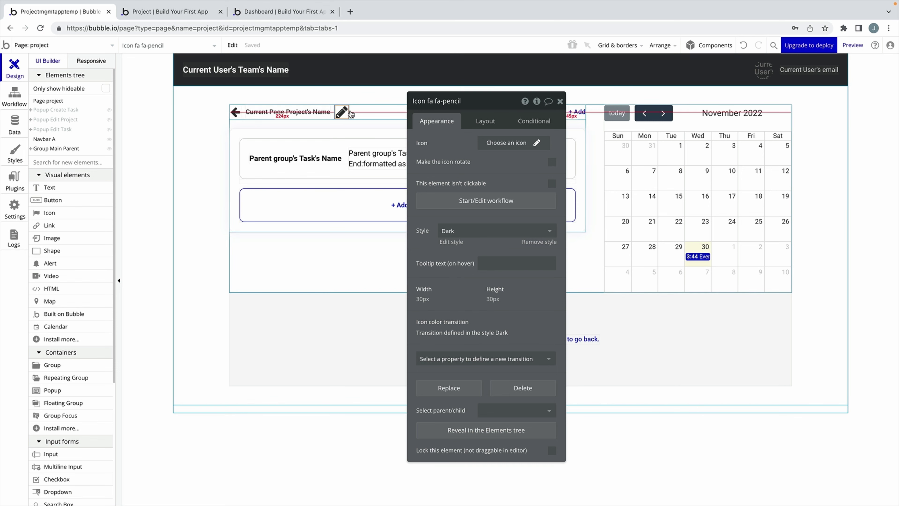
pyautogui.click(560, 101)
pyautogui.click(69, 119)
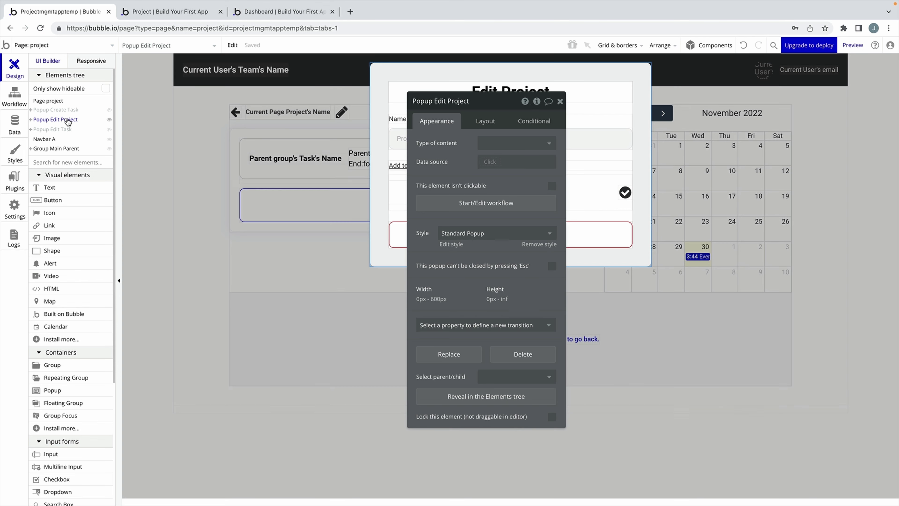
pyautogui.moveTo(497, 107); pyautogui.dragTo(228, 126)
pyautogui.click(291, 122)
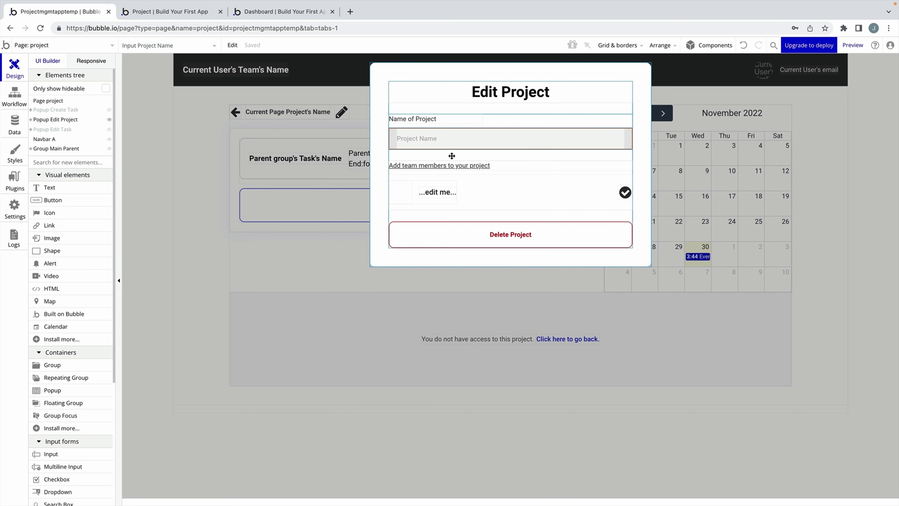
pyautogui.click(506, 188)
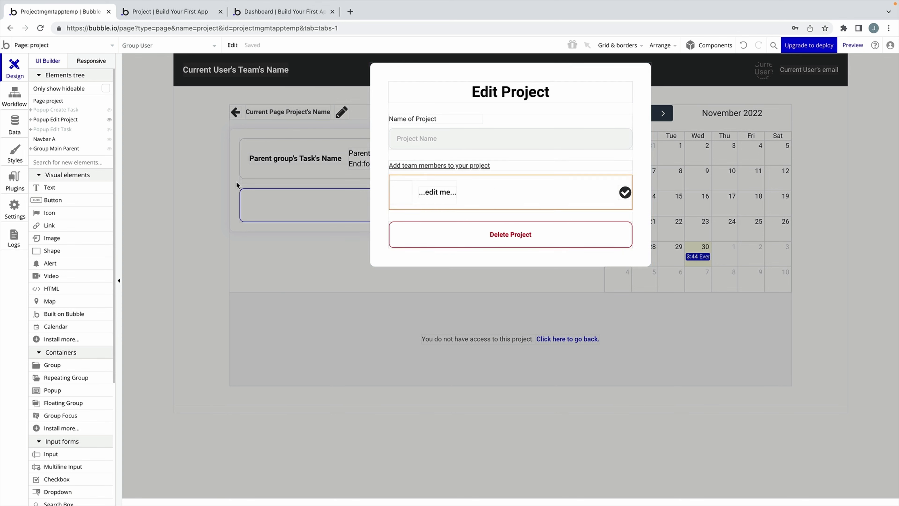
pyautogui.click(325, 134)
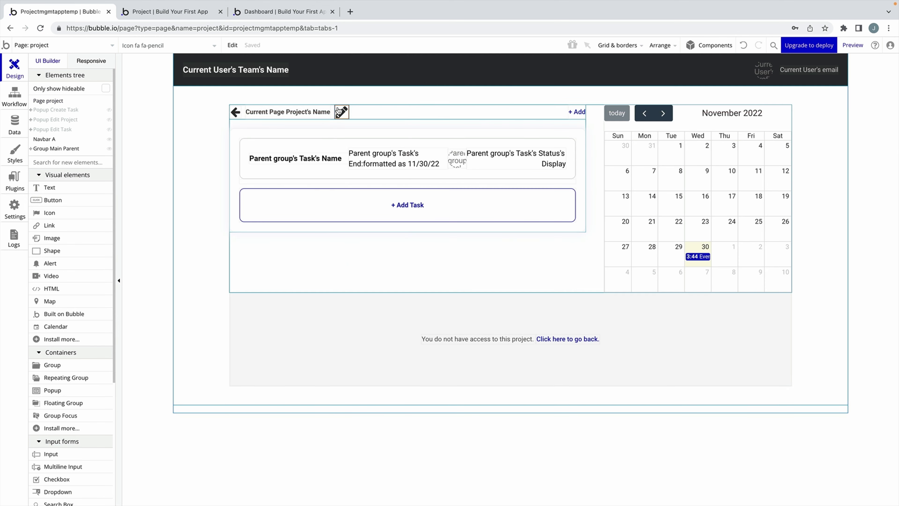
# Give the pencil icon a click workflow that shows Popup Edit Project, then reopen that popup.
pyautogui.doubleClick(342, 111)
pyautogui.click(219, 220)
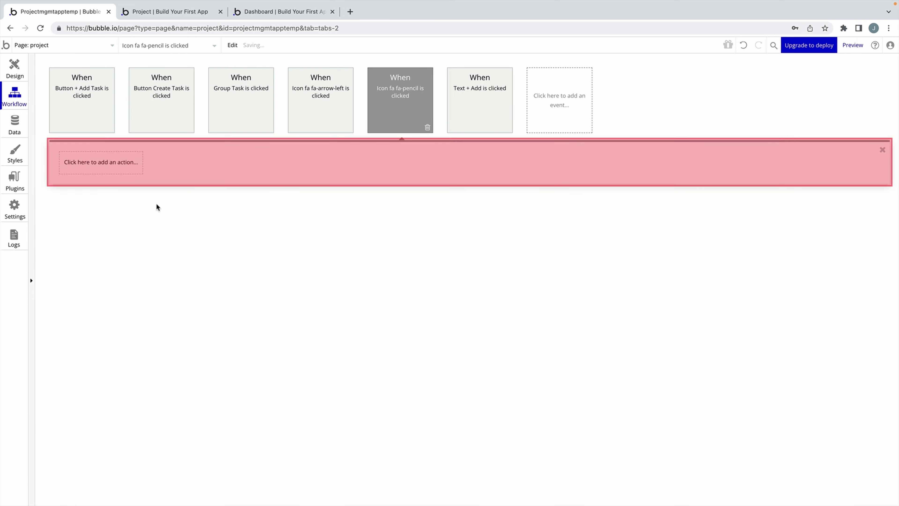
pyautogui.click(91, 161)
pyautogui.moveTo(106, 289)
pyautogui.click(148, 209)
pyautogui.click(289, 148)
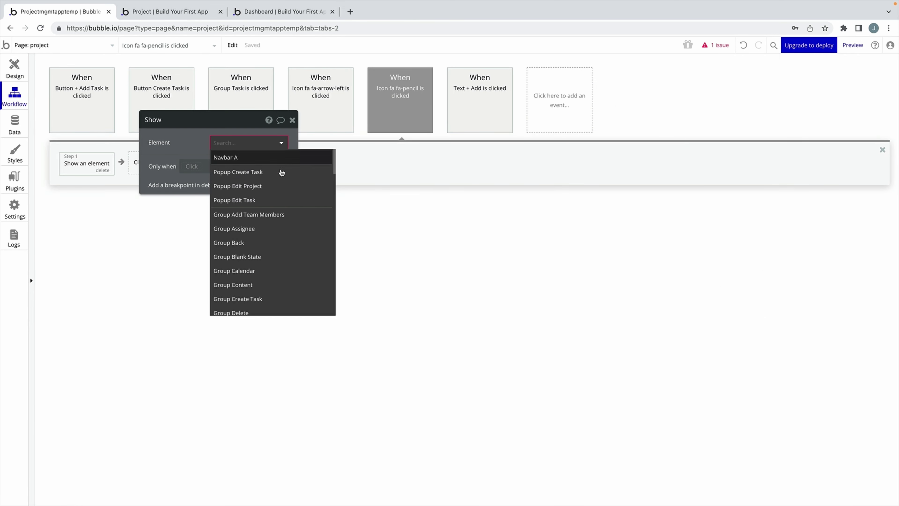
pyautogui.click(281, 173)
pyautogui.click(292, 120)
pyautogui.click(13, 69)
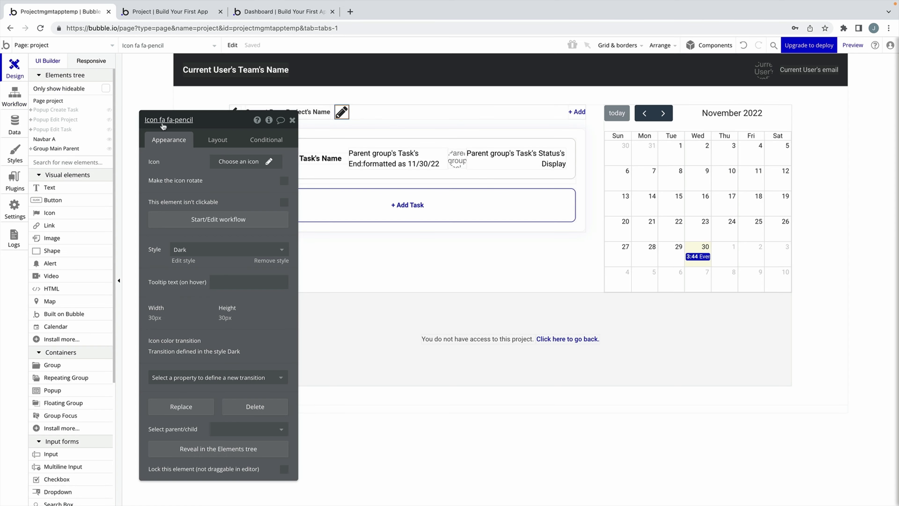
pyautogui.click(55, 120)
# Give the Name of Project group content type Project, sourced from Current Page Project.
pyautogui.moveTo(211, 136); pyautogui.dragTo(255, 128)
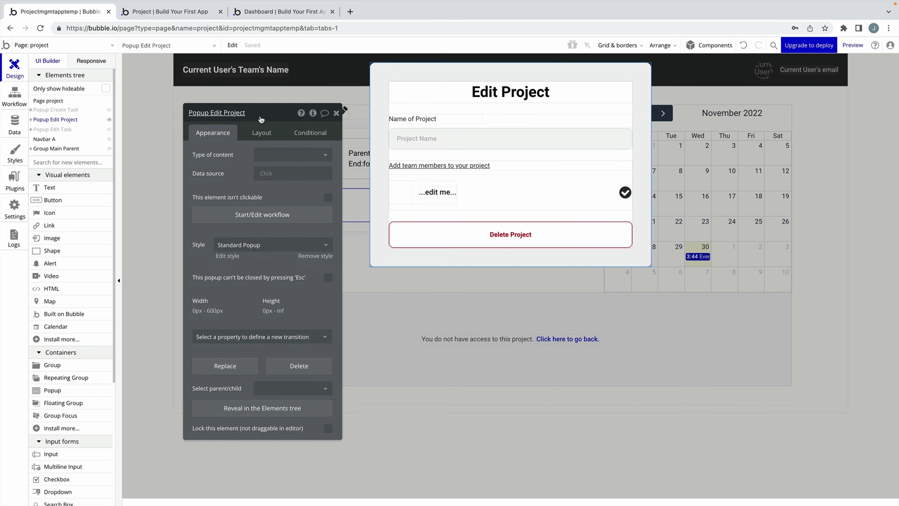
pyautogui.click(506, 119)
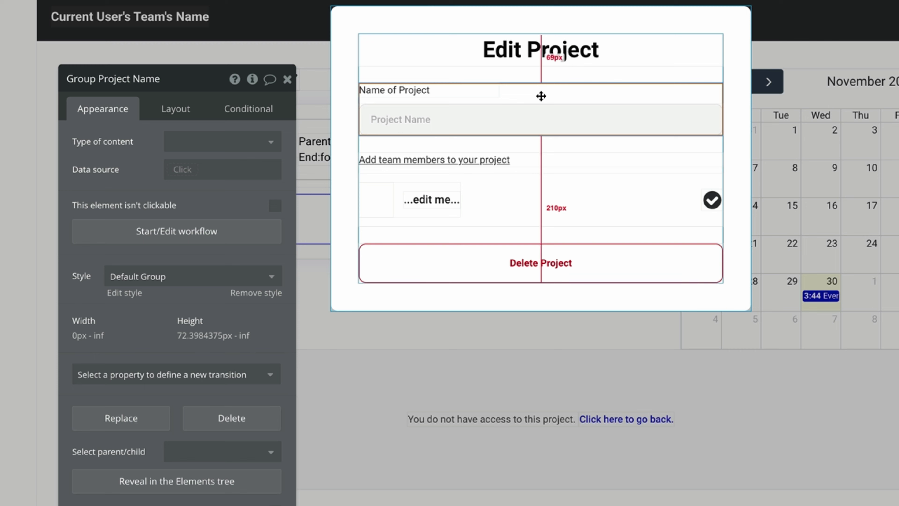
pyautogui.click(347, 88)
pyautogui.click(535, 91)
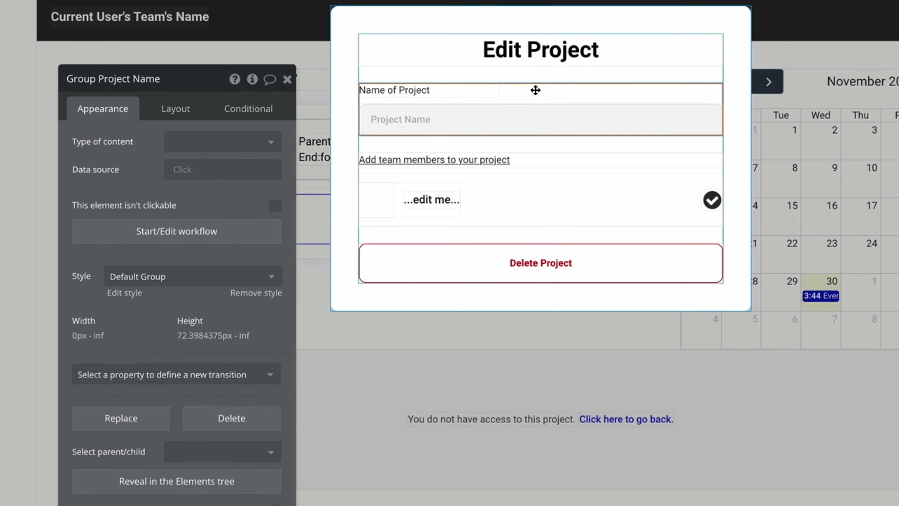
pyautogui.click(214, 141)
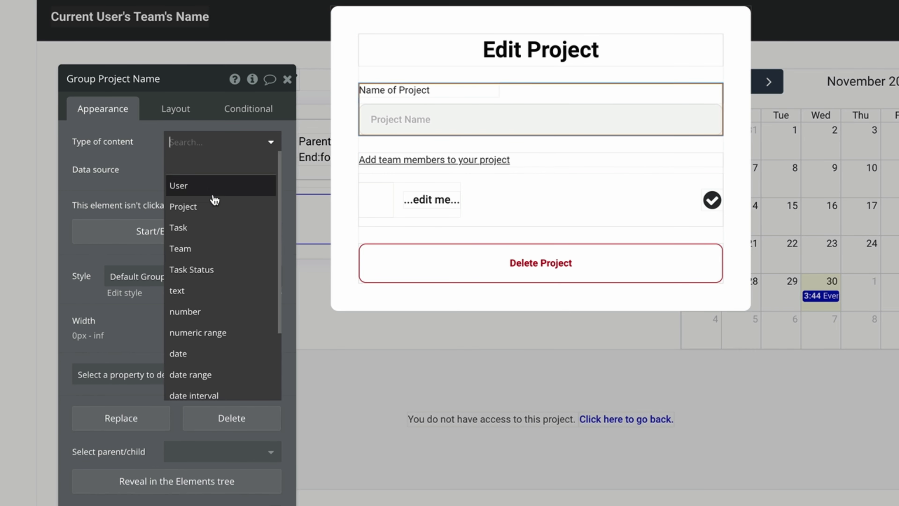
pyautogui.click(214, 204)
pyautogui.click(225, 169)
pyautogui.click(227, 251)
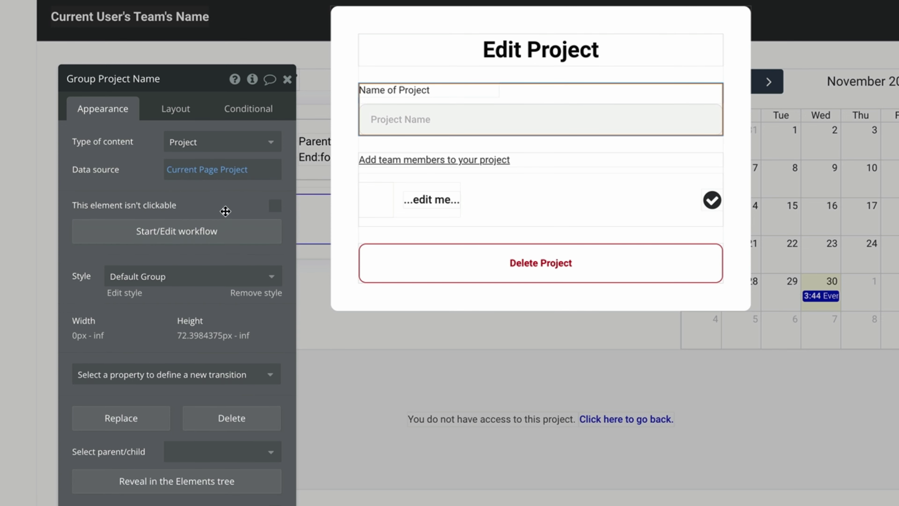
# Enable auto-binding on the Project Name input to the project's Name field.
pyautogui.click(432, 126)
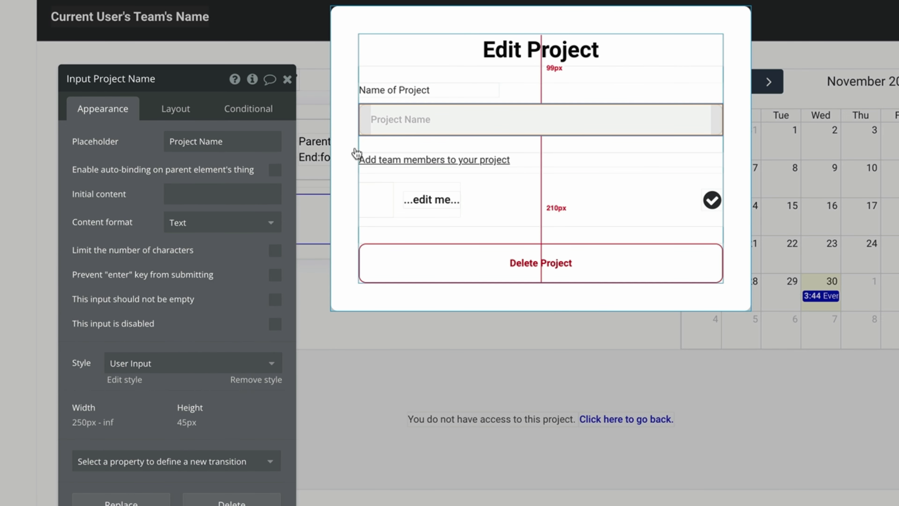
pyautogui.click(278, 174)
pyautogui.click(187, 194)
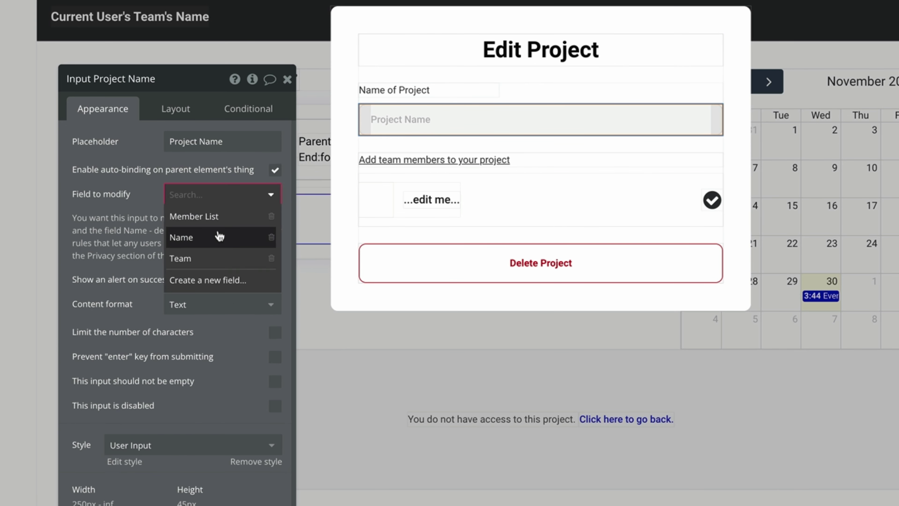
pyautogui.click(193, 236)
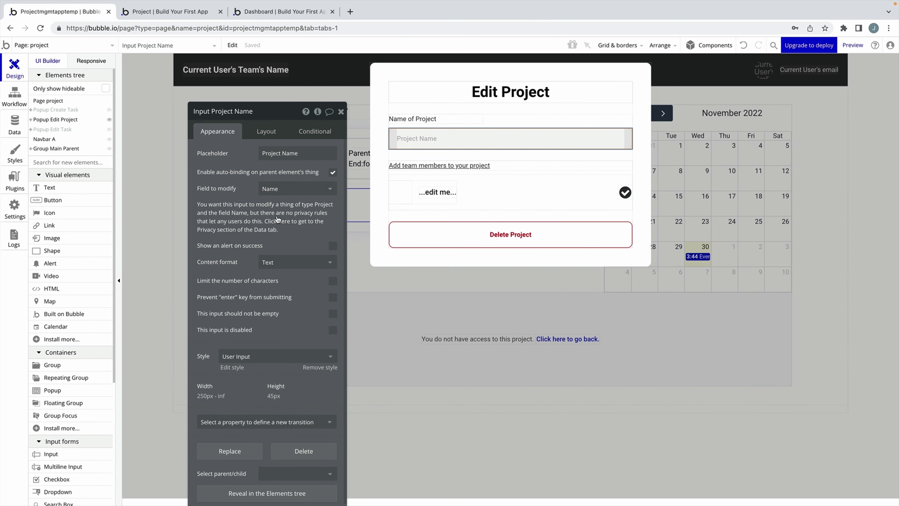
# Add a new Project privacy rule named 'Autobinding'.
pyautogui.click(278, 220)
pyautogui.click(300, 158)
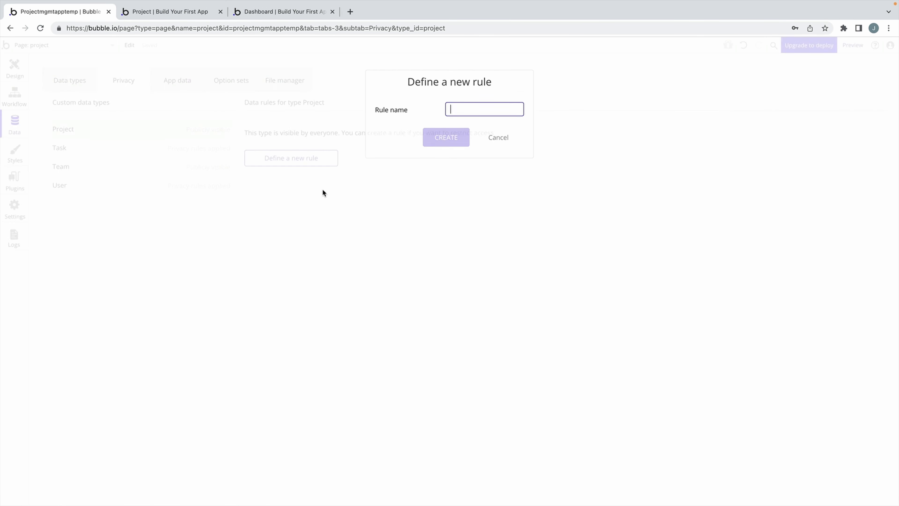
pyautogui.write('Autobinding')
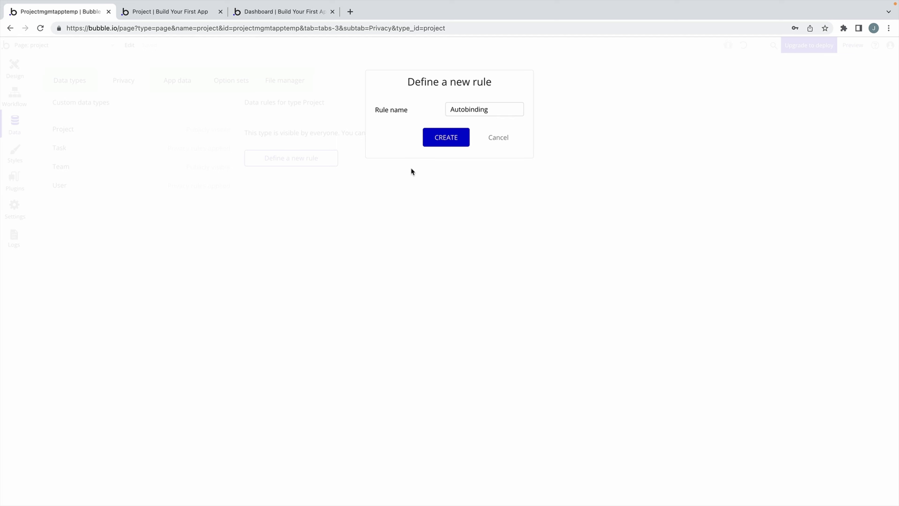
pyautogui.click(446, 137)
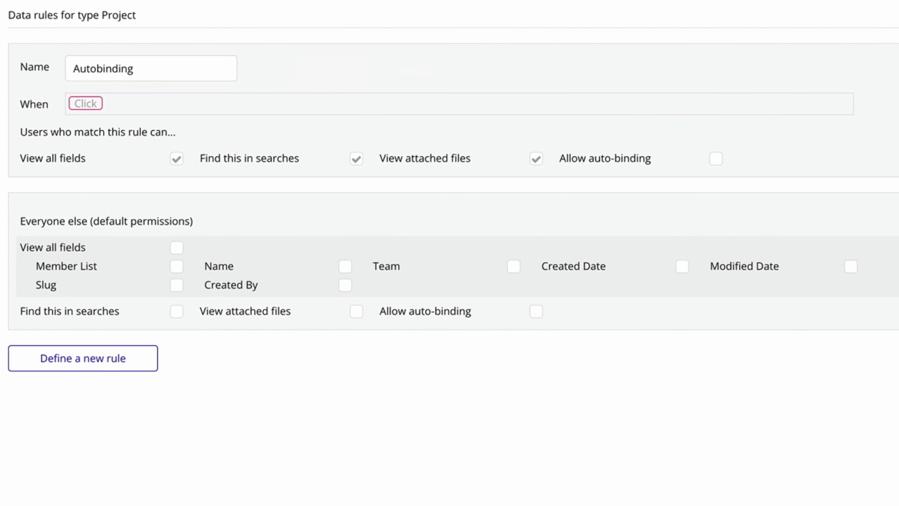
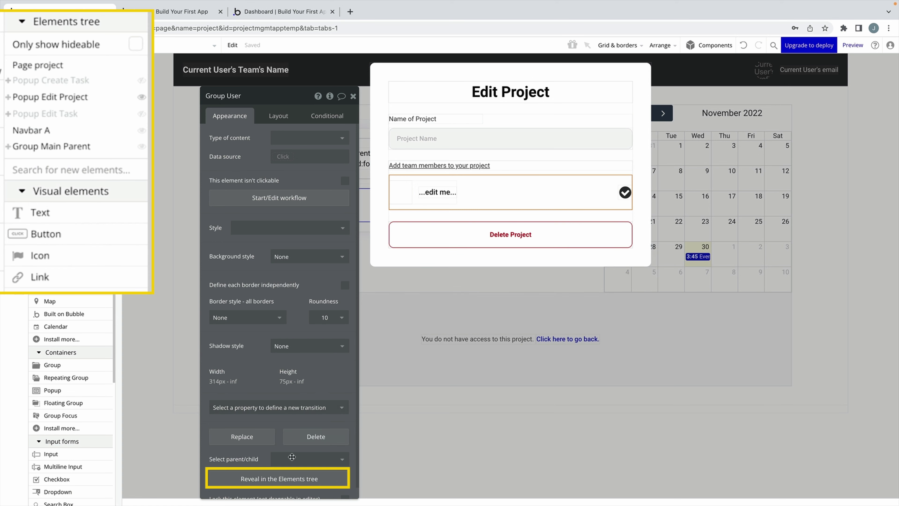
# Reveal and select the RepeatingGroup List of Members in the Edit Project popup's Elements tree.
pyautogui.click(290, 477)
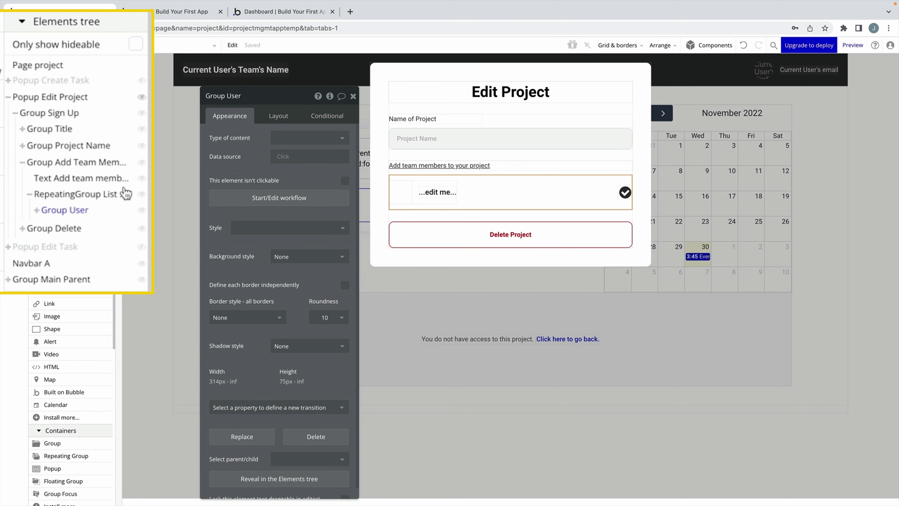
pyautogui.click(109, 196)
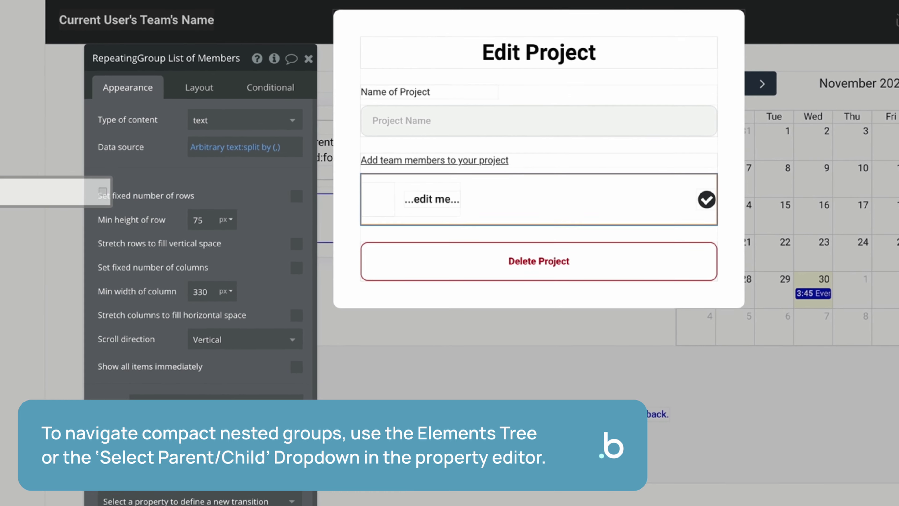
# Set the members list's content type to User, sourced from Do a search for Users.
pyautogui.click(262, 121)
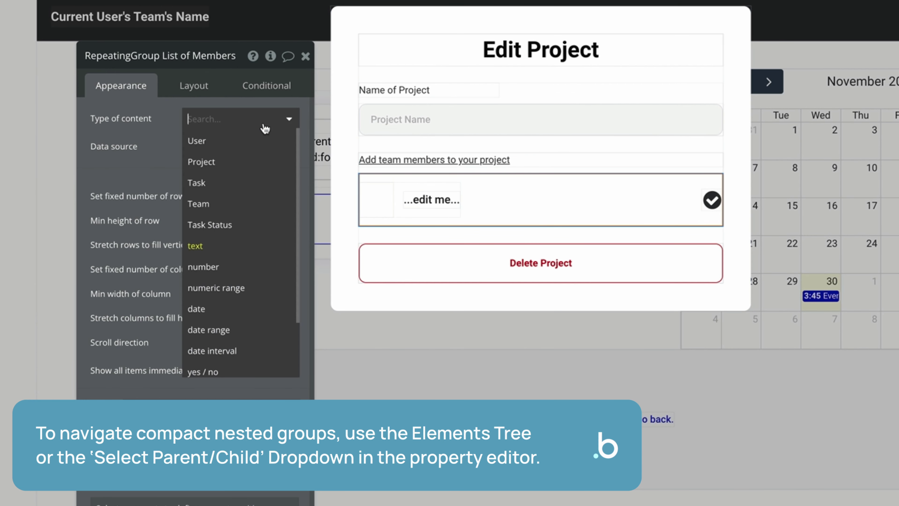
pyautogui.click(263, 138)
pyautogui.rightClick(281, 155)
pyautogui.click(354, 156)
pyautogui.click(265, 164)
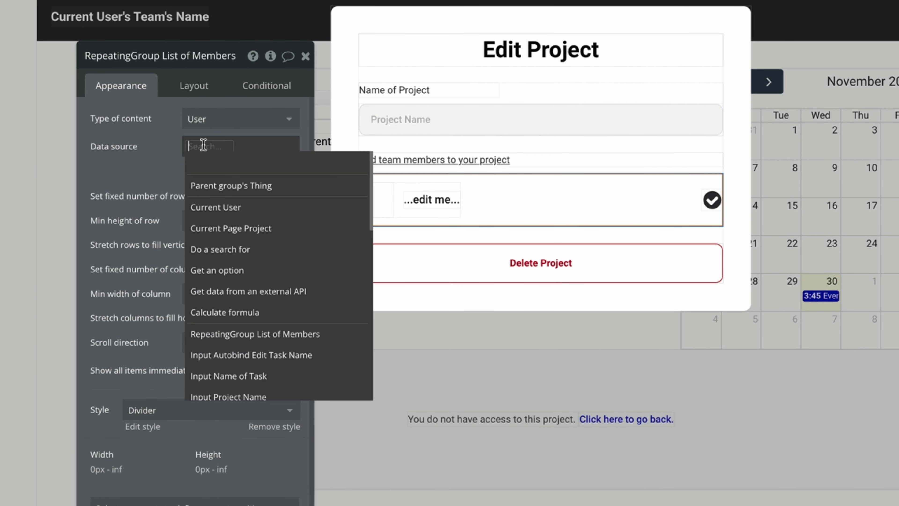
pyautogui.click(243, 248)
pyautogui.click(437, 91)
pyautogui.click(450, 113)
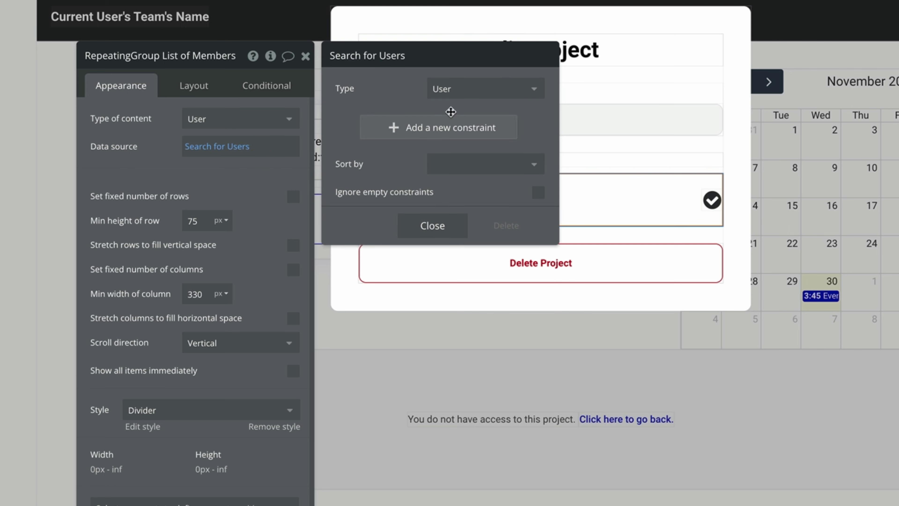
# Constrain the user search to Team = Current Page Project's Team.
pyautogui.click(410, 128)
pyautogui.click(428, 223)
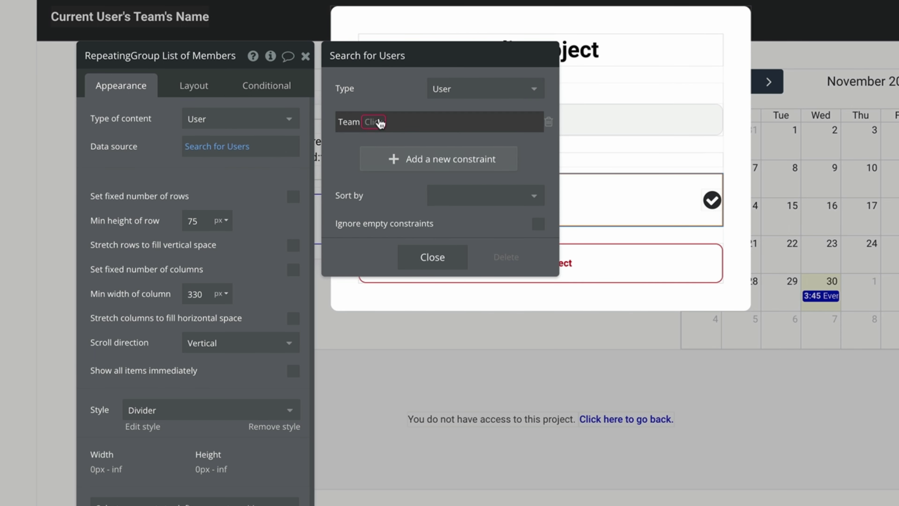
pyautogui.click(386, 126)
pyautogui.click(481, 184)
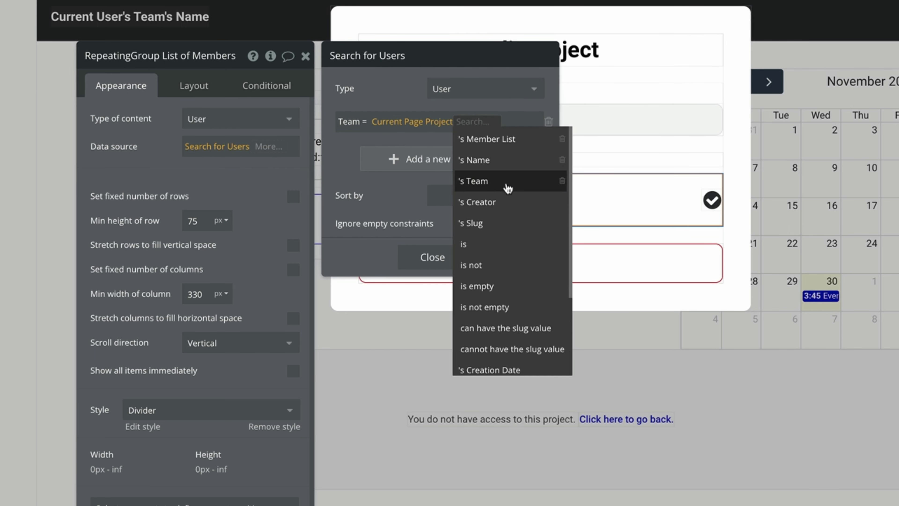
pyautogui.click(507, 186)
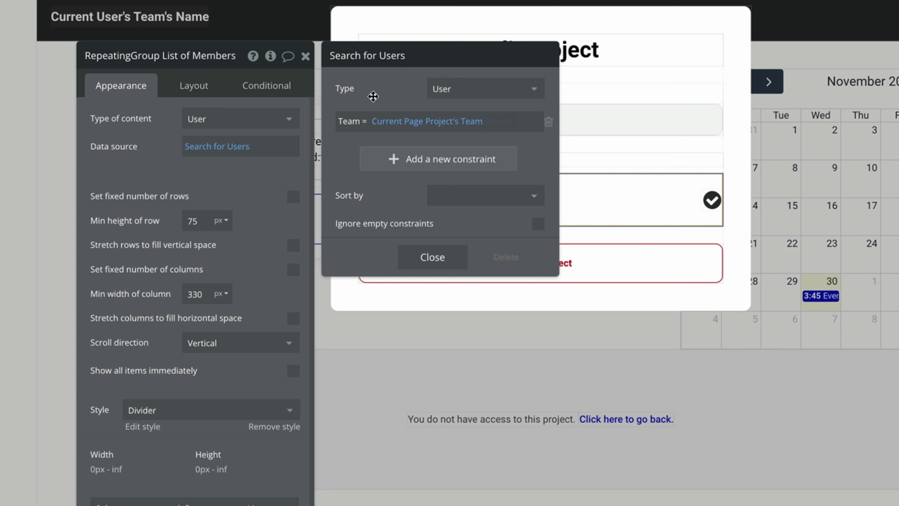
pyautogui.click(421, 254)
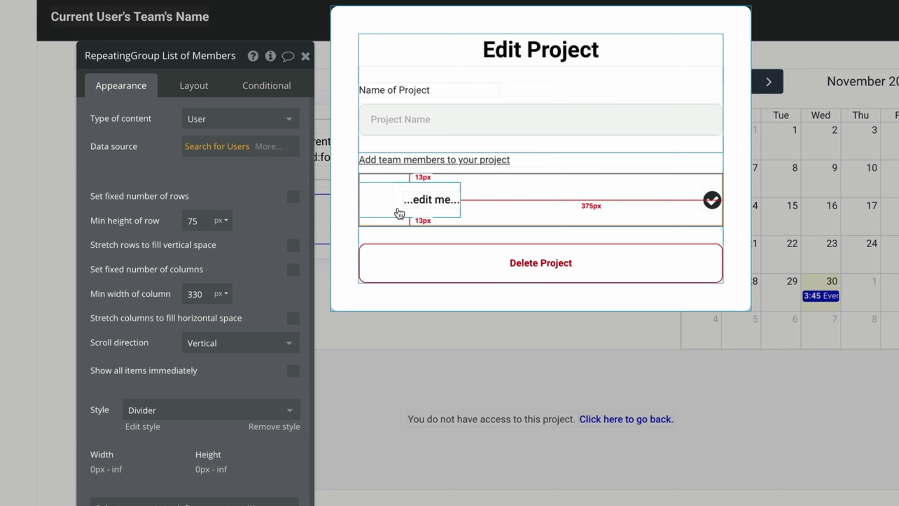
pyautogui.click(536, 210)
# Make the row group a User from Current cell's User, and the inner group Parent group's User.
pyautogui.click(251, 119)
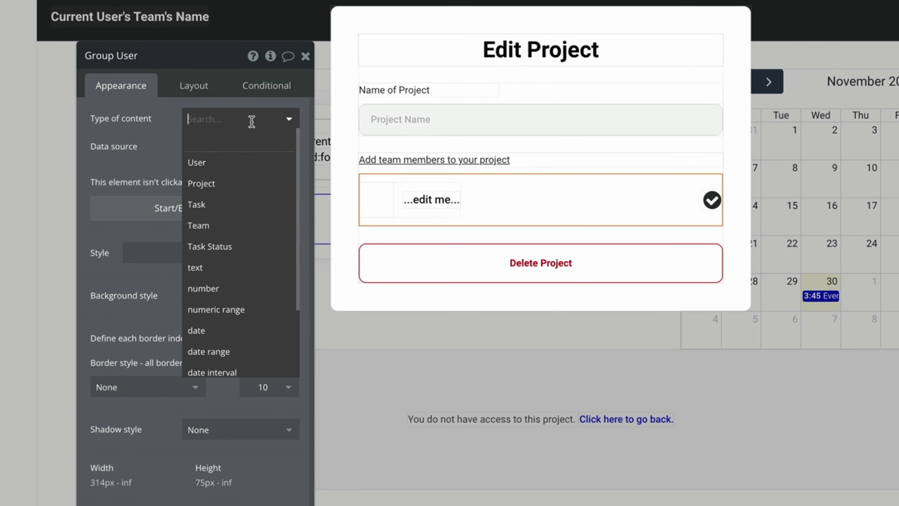
pyautogui.click(227, 157)
pyautogui.click(196, 146)
pyautogui.click(262, 184)
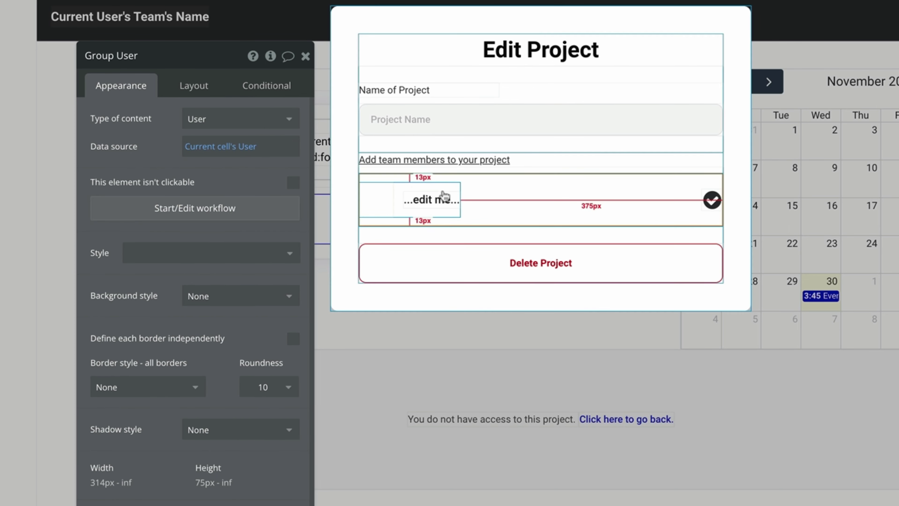
pyautogui.click(426, 188)
pyautogui.click(225, 113)
pyautogui.click(209, 162)
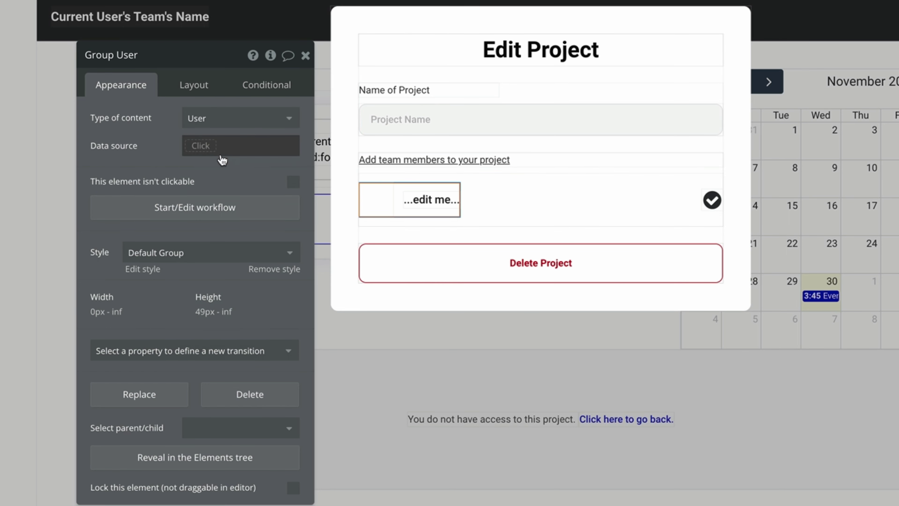
pyautogui.click(216, 149)
pyautogui.click(273, 179)
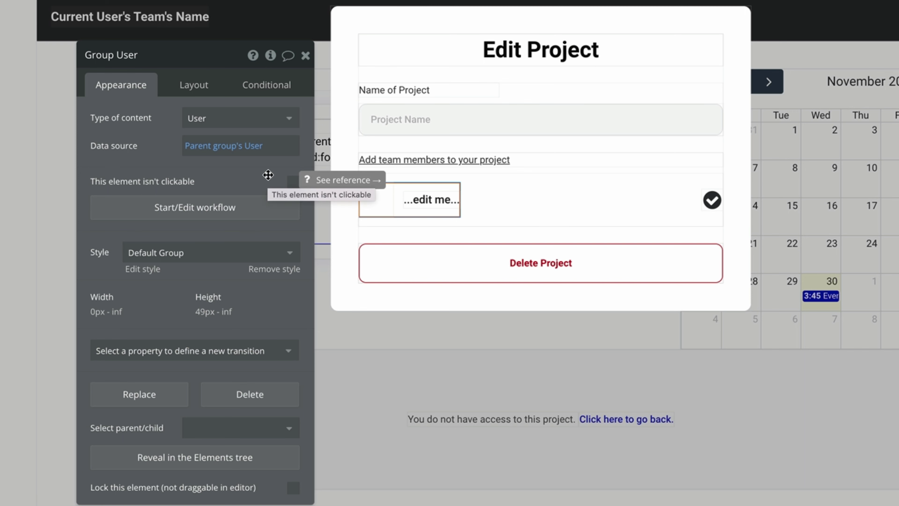
# Replace the row's placeholder text with Parent group's User's First Name.
pyautogui.click(431, 196)
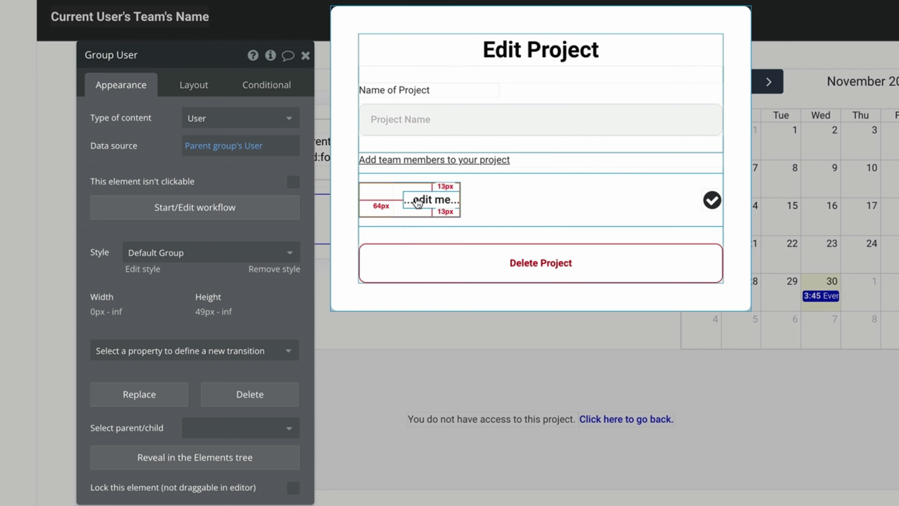
pyautogui.tripleClick(183, 129)
pyautogui.click(351, 118)
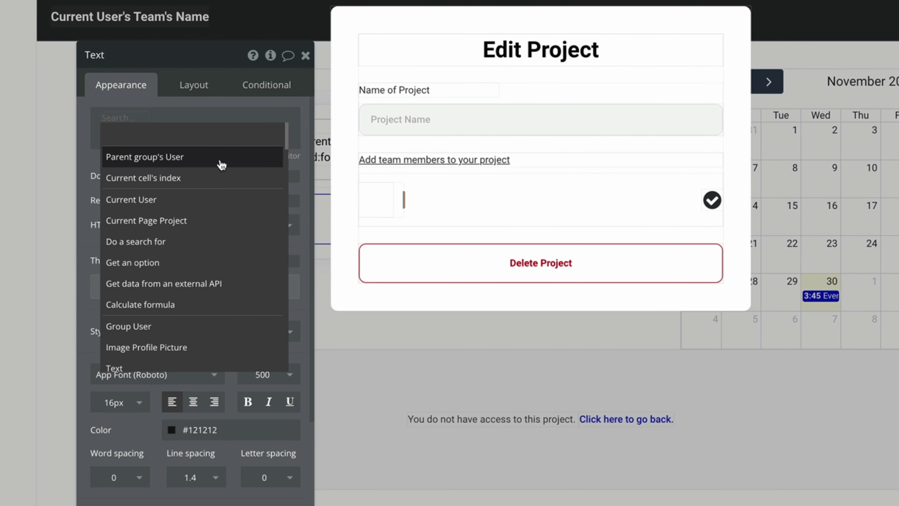
pyautogui.click(220, 155)
pyautogui.click(227, 134)
# Set the row image to Parent group's User's Profile Picture and reload the preview.
pyautogui.click(367, 194)
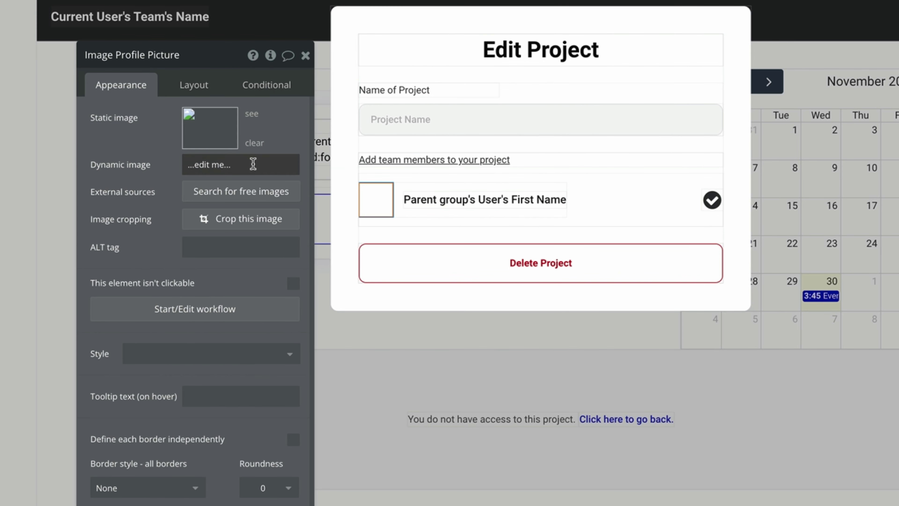
pyautogui.click(182, 165)
pyautogui.click(319, 165)
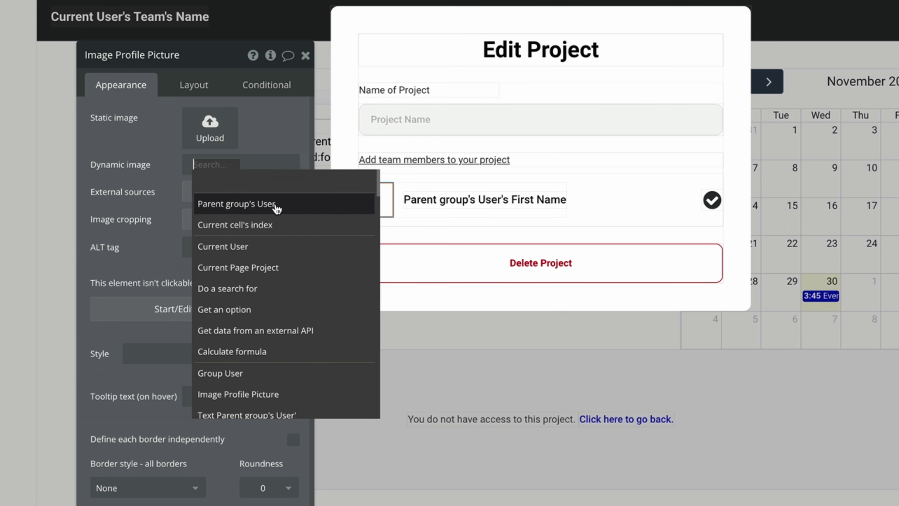
pyautogui.click(275, 203)
pyautogui.click(230, 236)
pyautogui.click(670, 188)
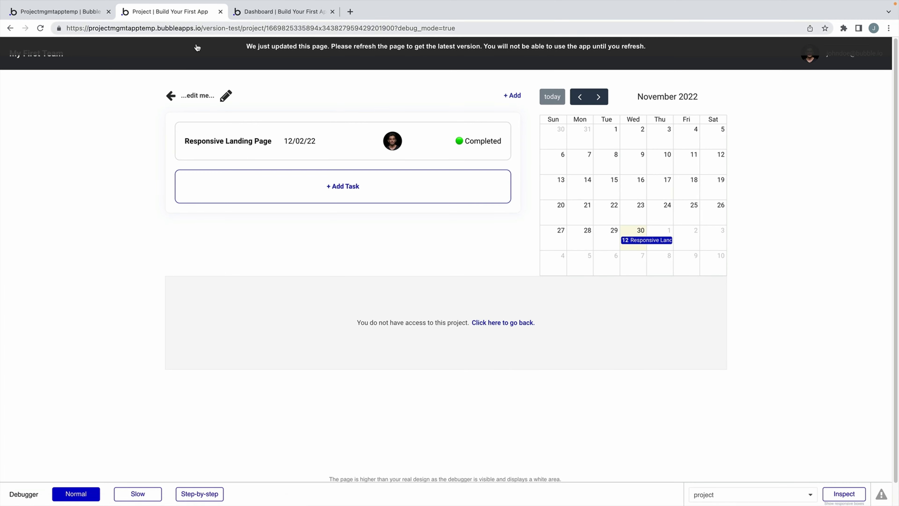
pyautogui.click(197, 48)
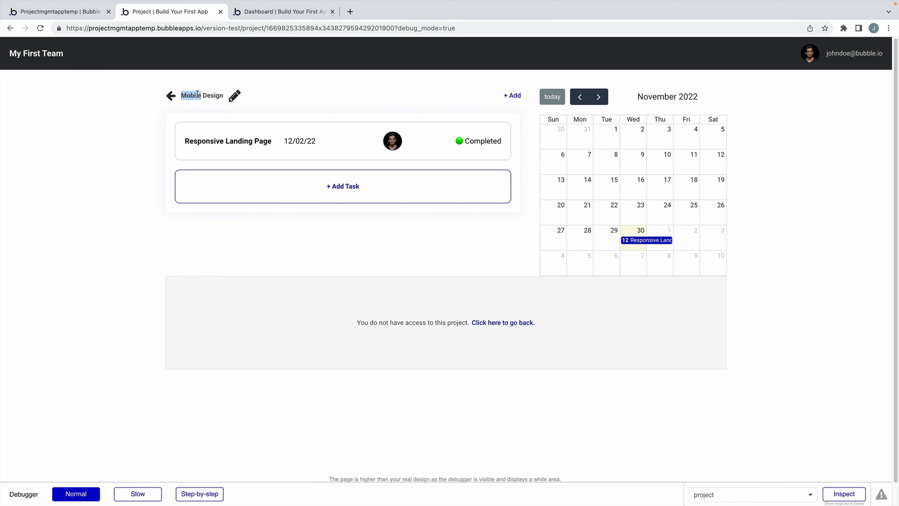
# Check the Mobile Design Edit Project popup lists both teammates, then select the row's check-circle icon.
pyautogui.click(234, 98)
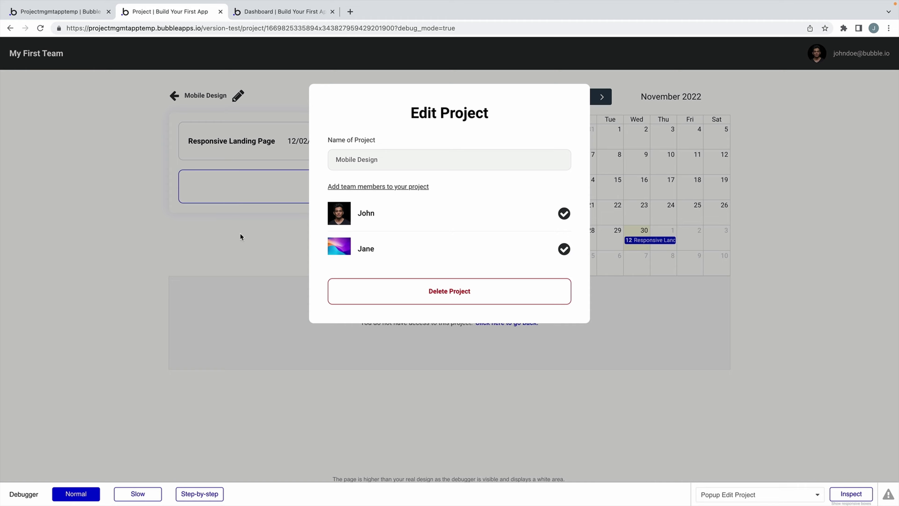
pyautogui.press('Escape')
pyautogui.click(96, 13)
pyautogui.click(624, 193)
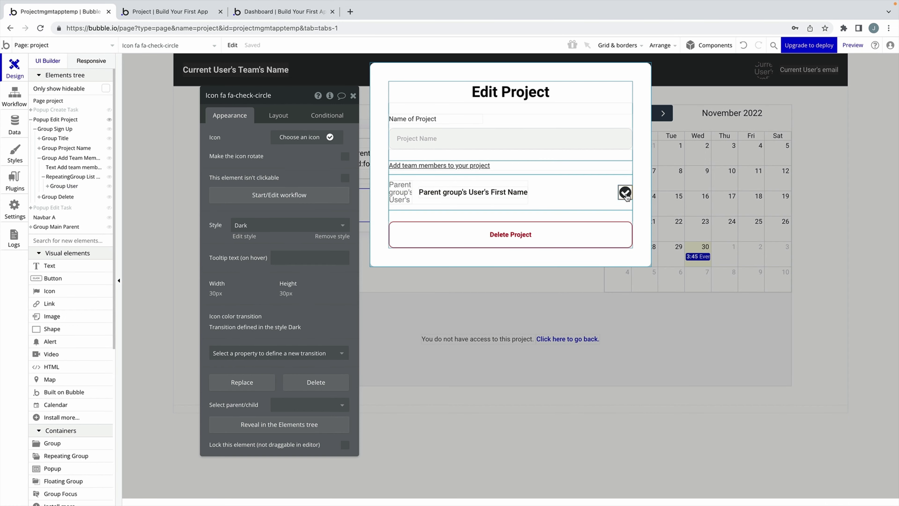
# Add an icon condition: Current Page Project's Member List doesn't contain Parent group's User.
pyautogui.moveTo(321, 162); pyautogui.dragTo(539, 179)
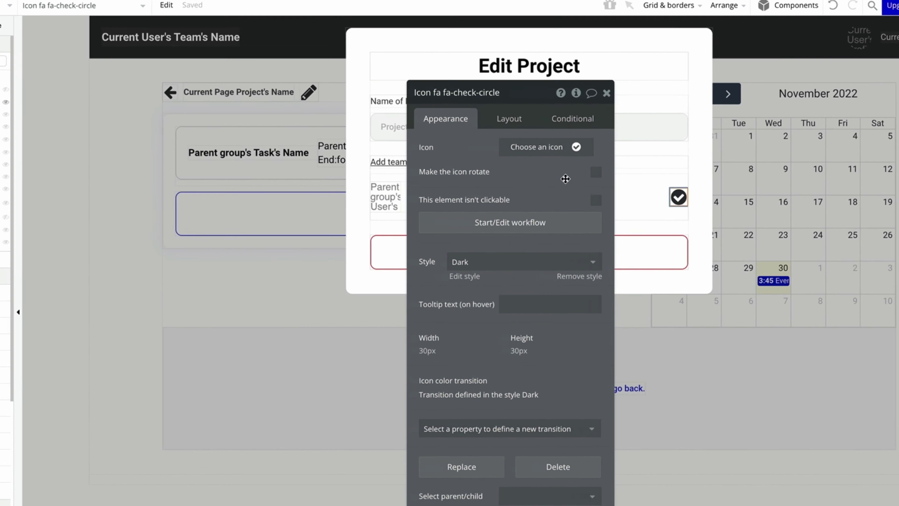
pyautogui.click(577, 118)
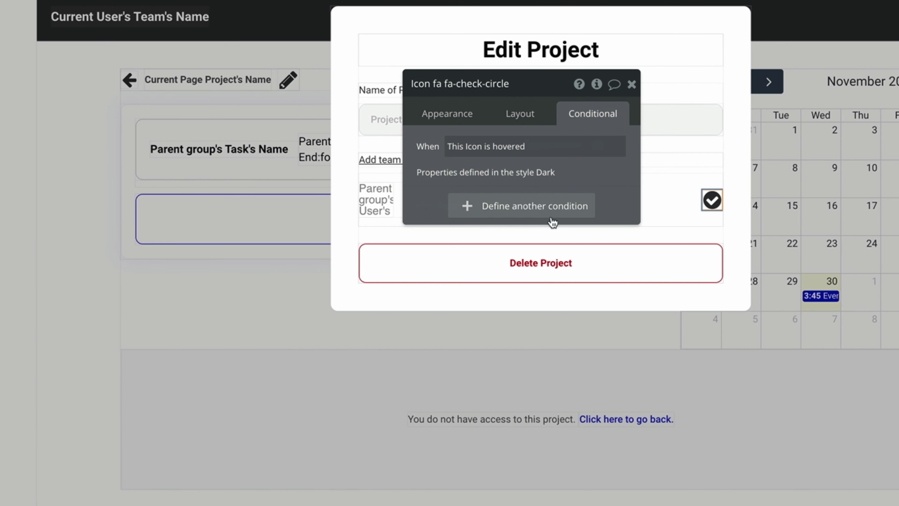
pyautogui.click(540, 215)
pyautogui.click(461, 208)
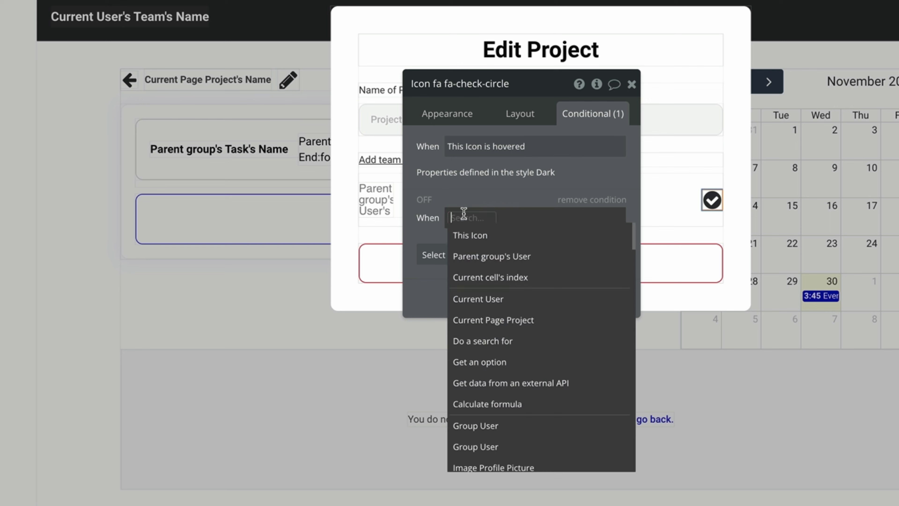
pyautogui.click(541, 319)
pyautogui.click(589, 237)
pyautogui.click(485, 290)
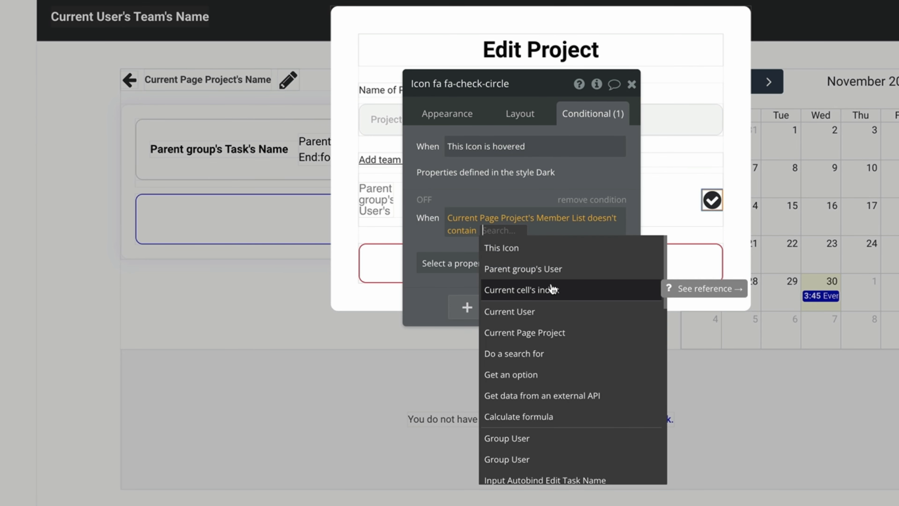
pyautogui.click(566, 267)
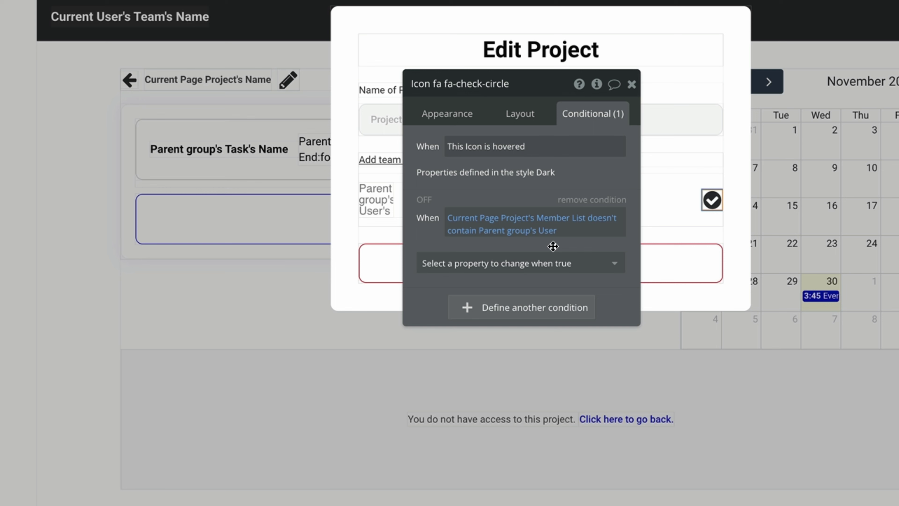
# Make that condition switch the icon to an empty circle.
pyautogui.moveTo(553, 246); pyautogui.dragTo(358, 245)
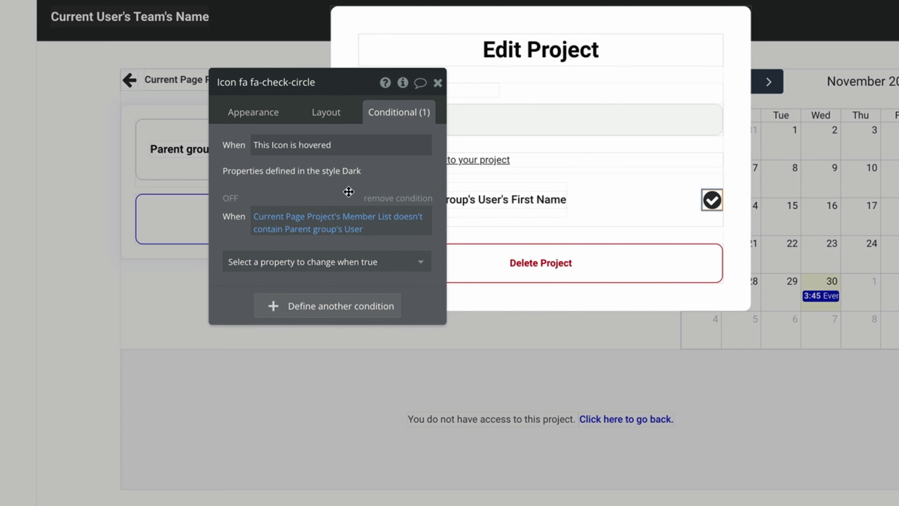
pyautogui.click(348, 261)
pyautogui.click(317, 324)
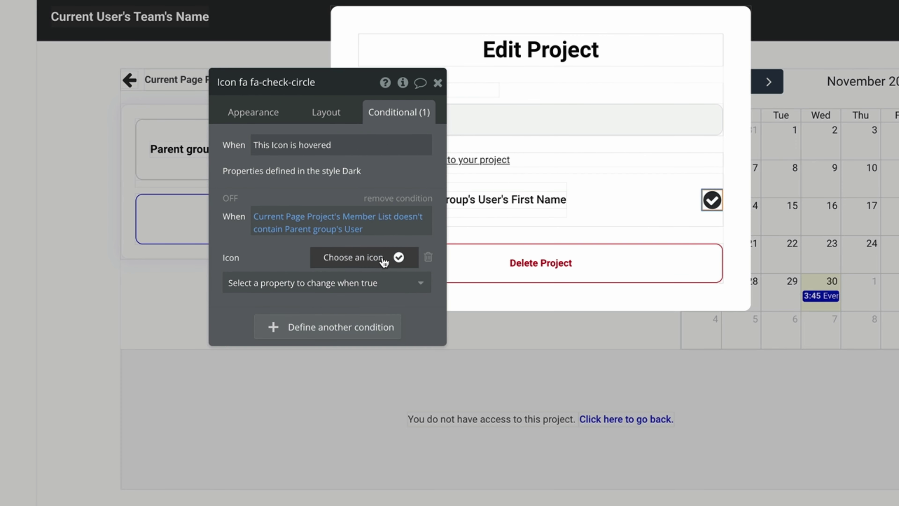
pyautogui.click(407, 257)
pyautogui.click(353, 313)
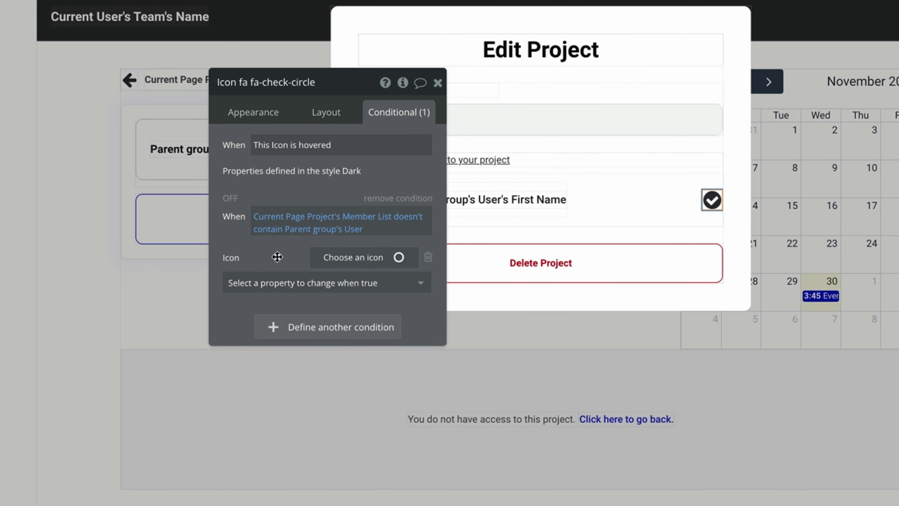
pyautogui.moveTo(277, 257); pyautogui.dragTo(422, 257)
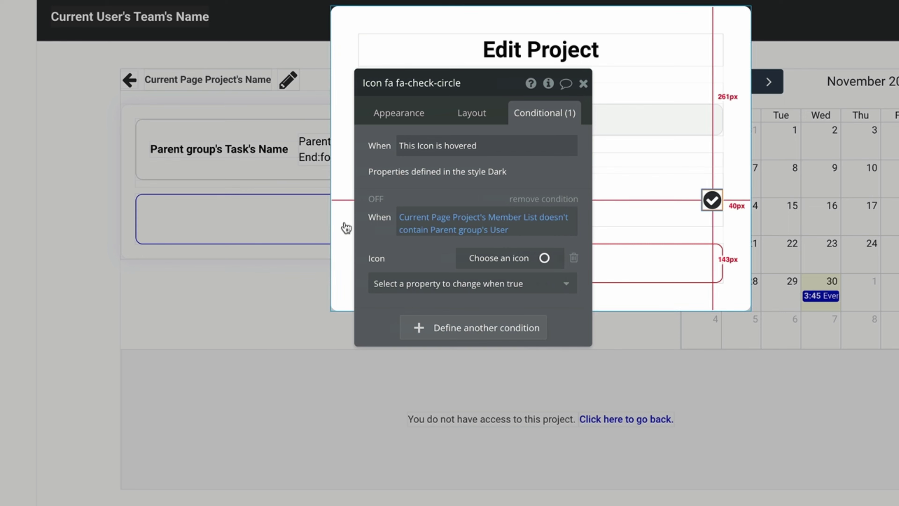
pyautogui.click(379, 200)
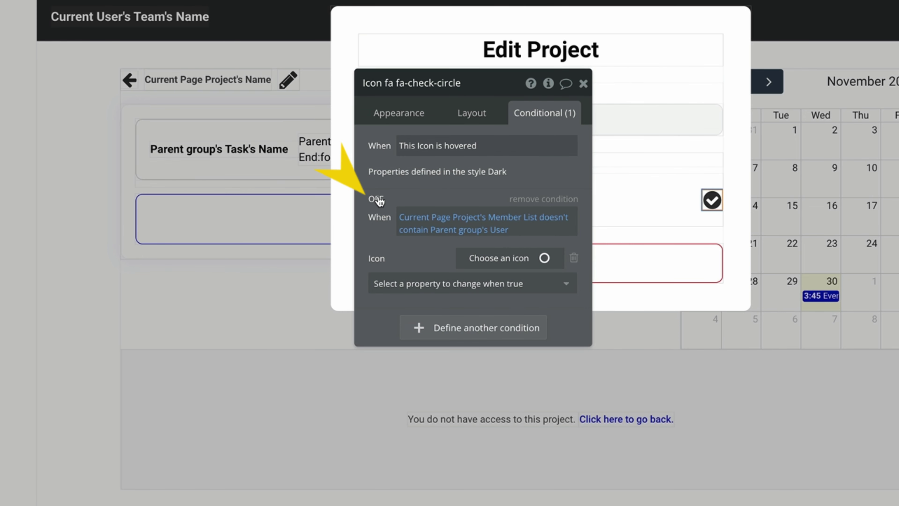
# Add a second condition with the Member List contains Parent group's User, showing the check-circle icon.
pyautogui.rightClick(517, 230)
pyautogui.click(611, 193)
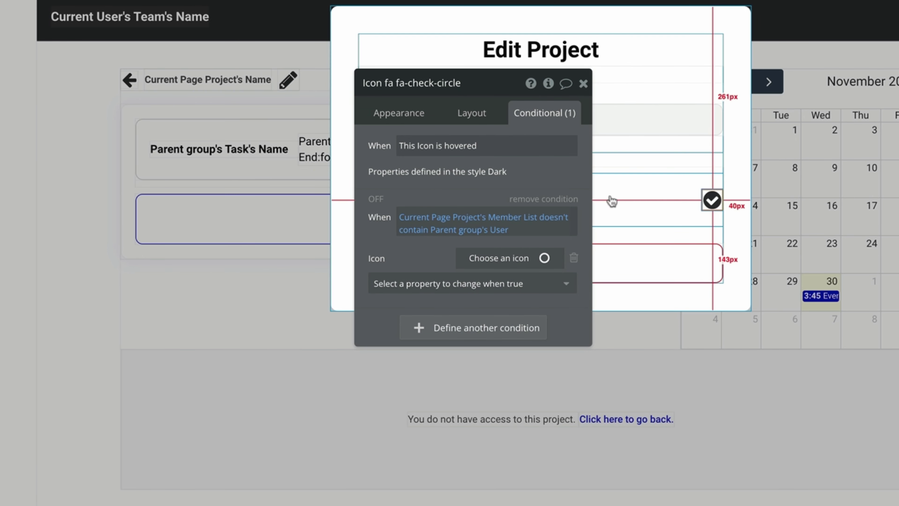
pyautogui.click(502, 332)
pyautogui.rightClick(486, 333)
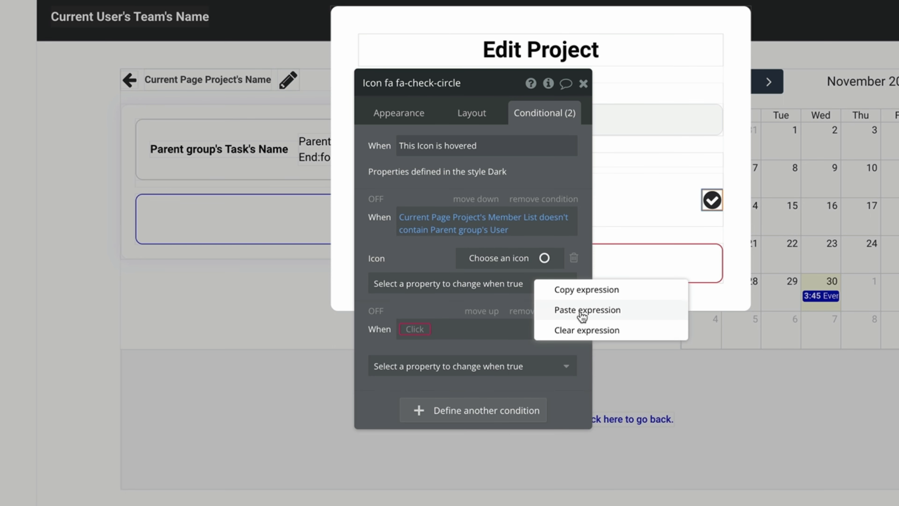
pyautogui.click(566, 310)
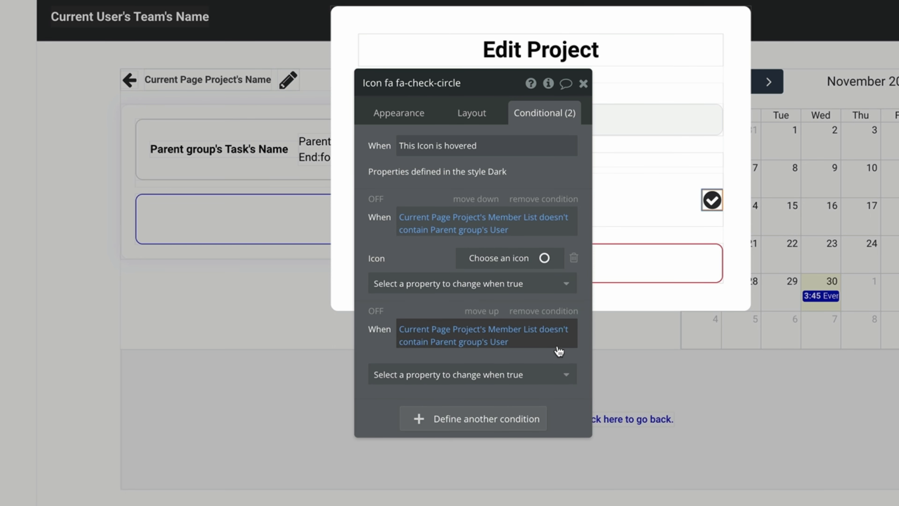
pyautogui.click(559, 328)
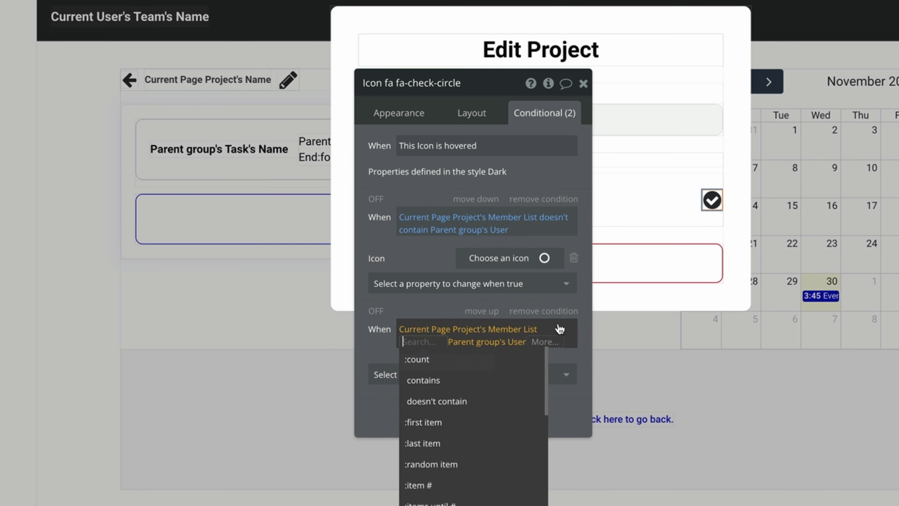
pyautogui.click(526, 384)
pyautogui.click(527, 380)
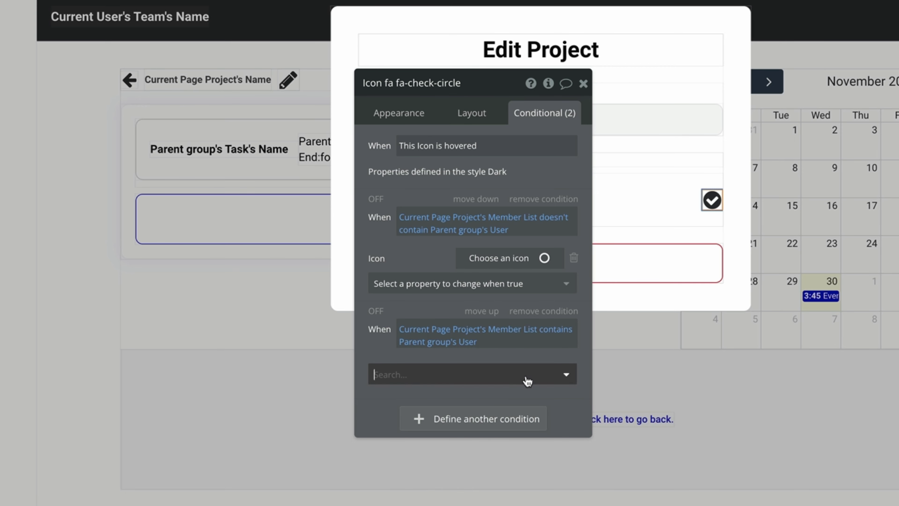
pyautogui.click(482, 438)
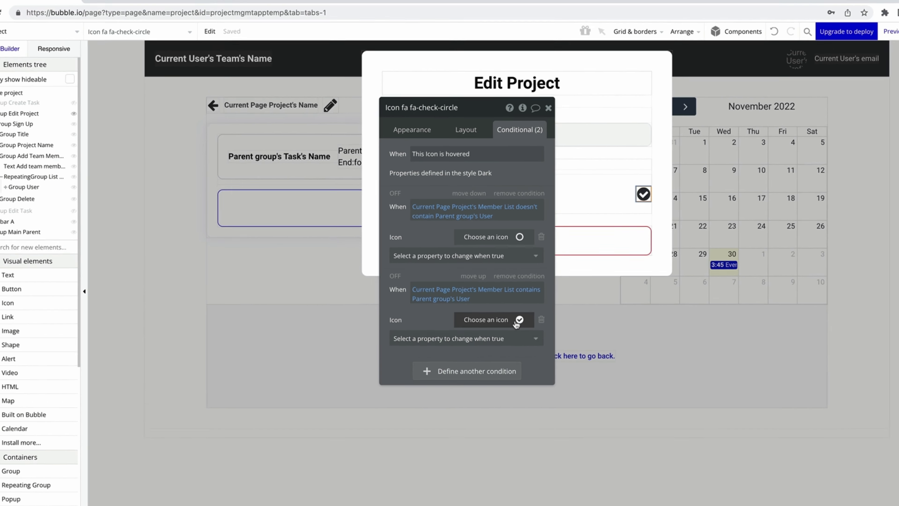
pyautogui.click(170, 10)
# Test the member icons in preview, then create the check-circle icon's click workflow event.
pyautogui.click(238, 95)
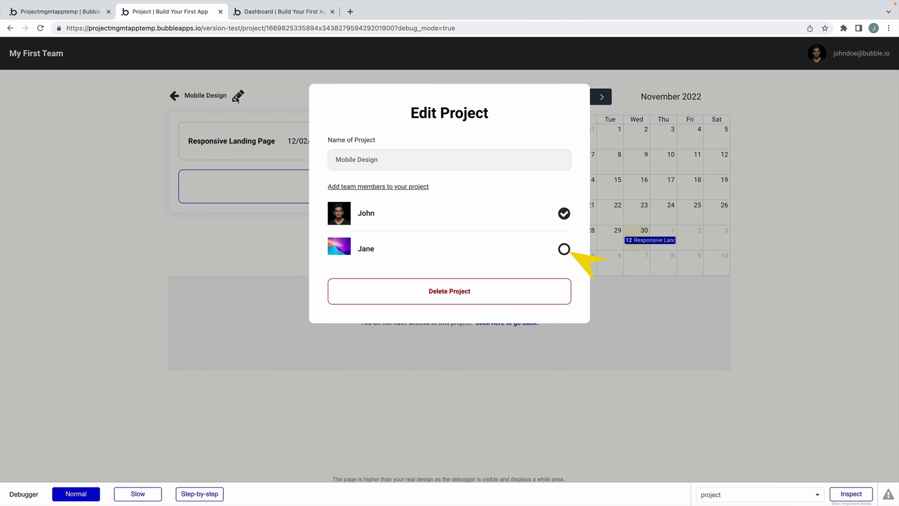
pyautogui.click(206, 227)
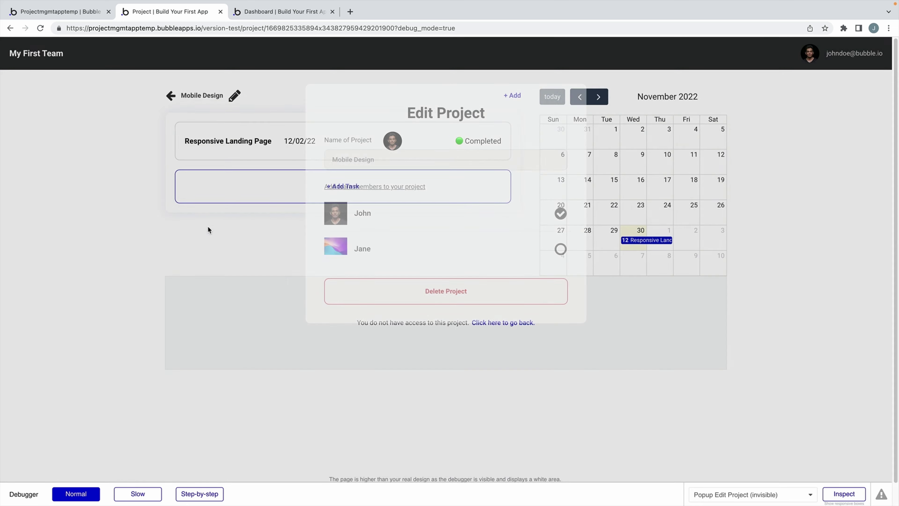
pyautogui.click(76, 13)
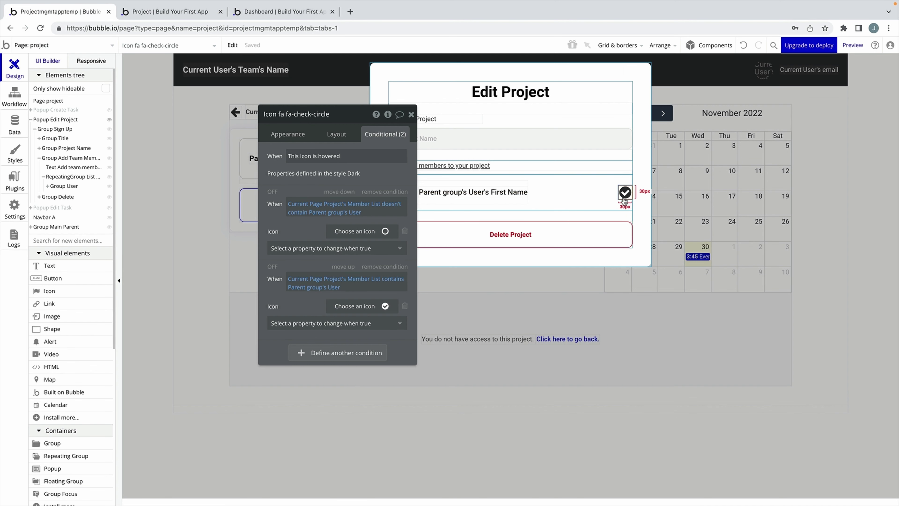
pyautogui.click(299, 139)
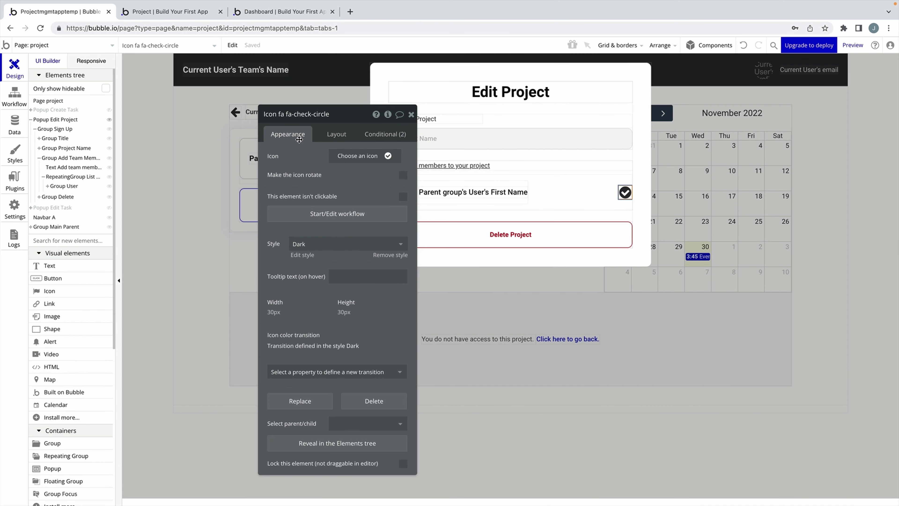
pyautogui.click(310, 214)
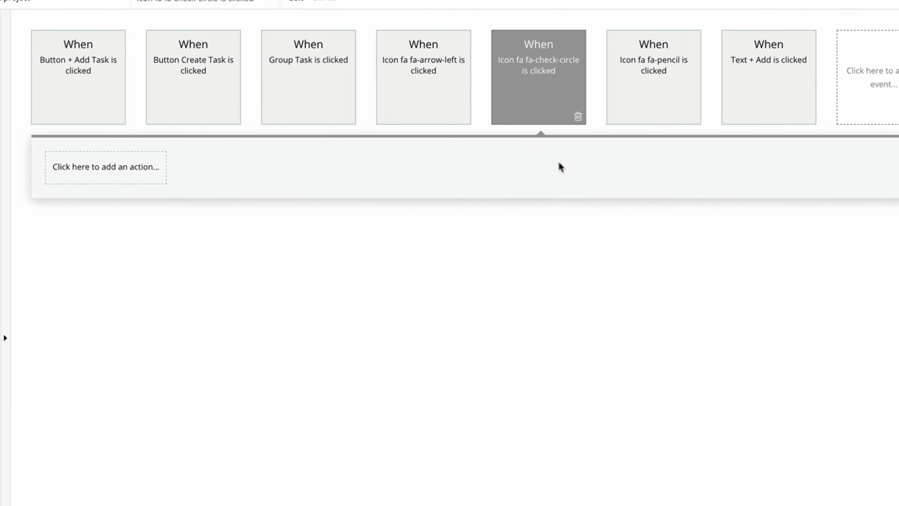
pyautogui.click(548, 99)
pyautogui.moveTo(422, 138); pyautogui.dragTo(423, 176)
# Paste 'Member List doesn't contain Parent group's User' as the click event's Only when condition.
pyautogui.click(427, 263)
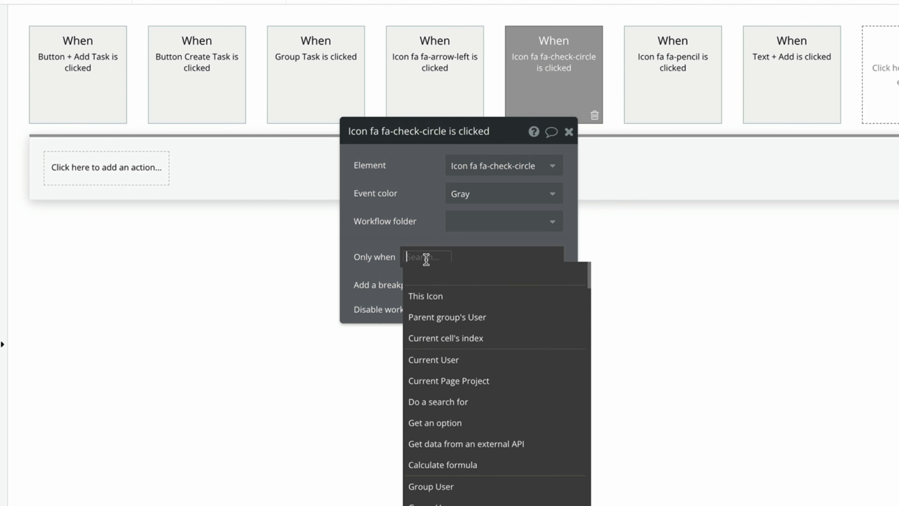
pyautogui.click(426, 221)
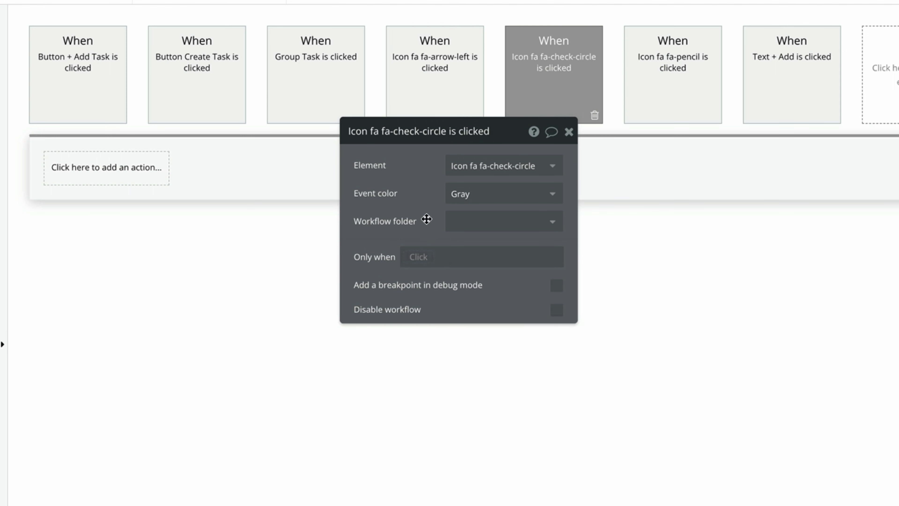
pyautogui.rightClick(459, 257)
pyautogui.click(534, 235)
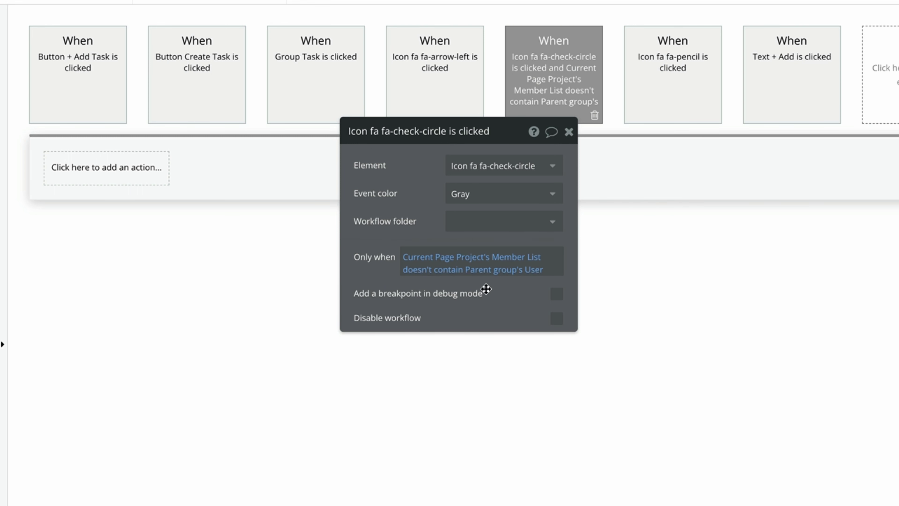
pyautogui.moveTo(483, 292); pyautogui.dragTo(487, 363)
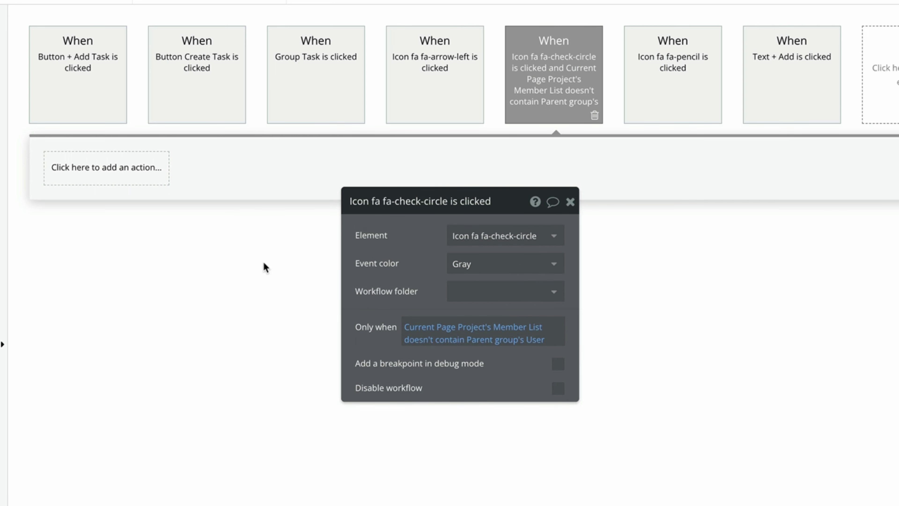
pyautogui.click(130, 169)
# Add a Make changes to Current Page Project action adding Parent group's User to Member List.
pyautogui.moveTo(120, 277)
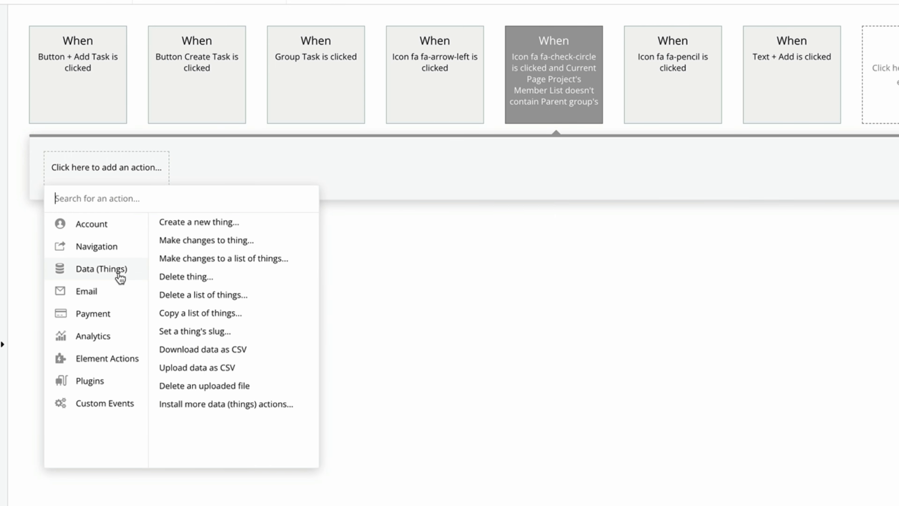
pyautogui.click(267, 245)
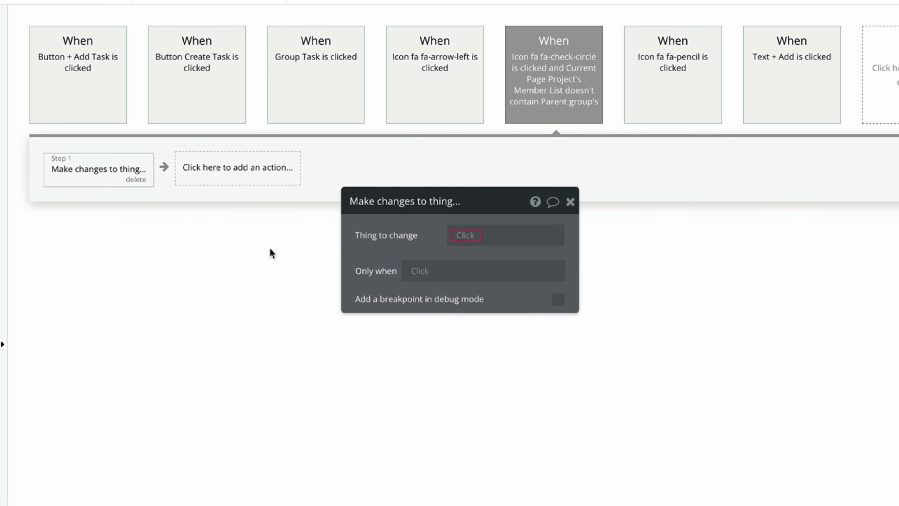
pyautogui.click(473, 238)
pyautogui.click(519, 294)
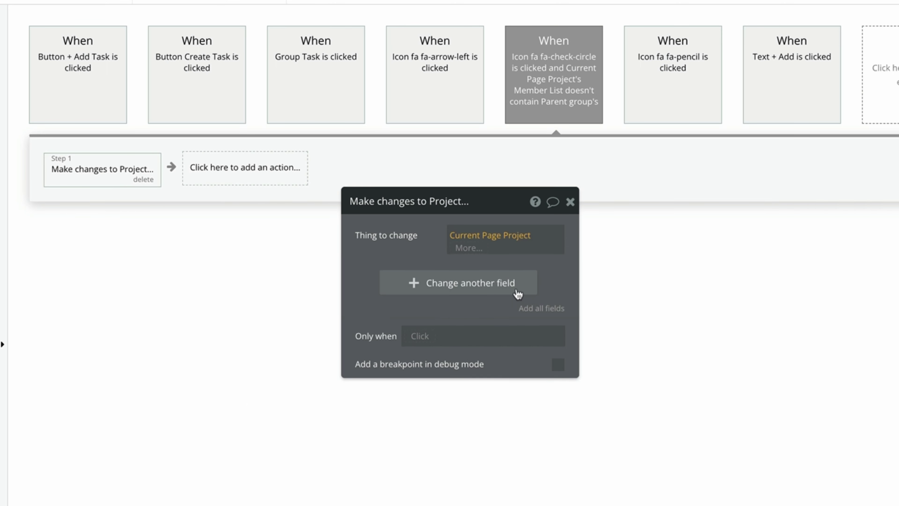
pyautogui.click(413, 250)
pyautogui.click(417, 275)
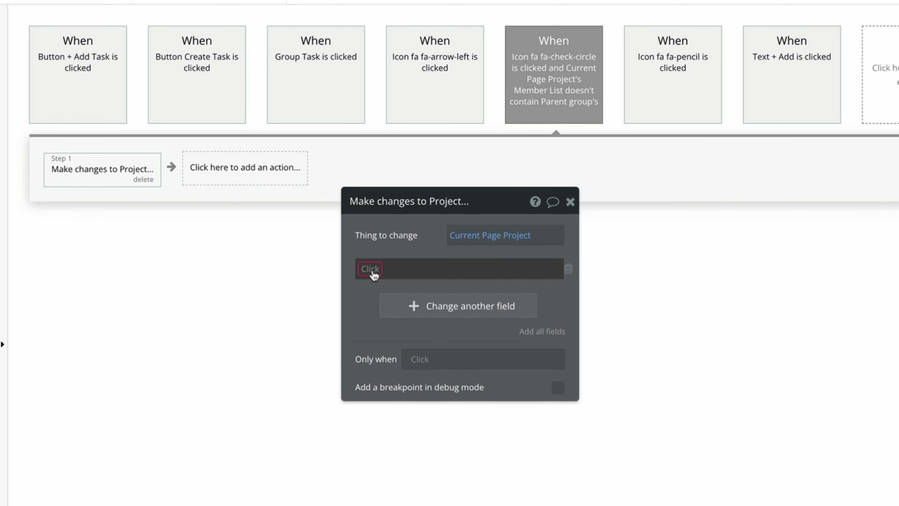
pyautogui.click(374, 285)
pyautogui.click(423, 285)
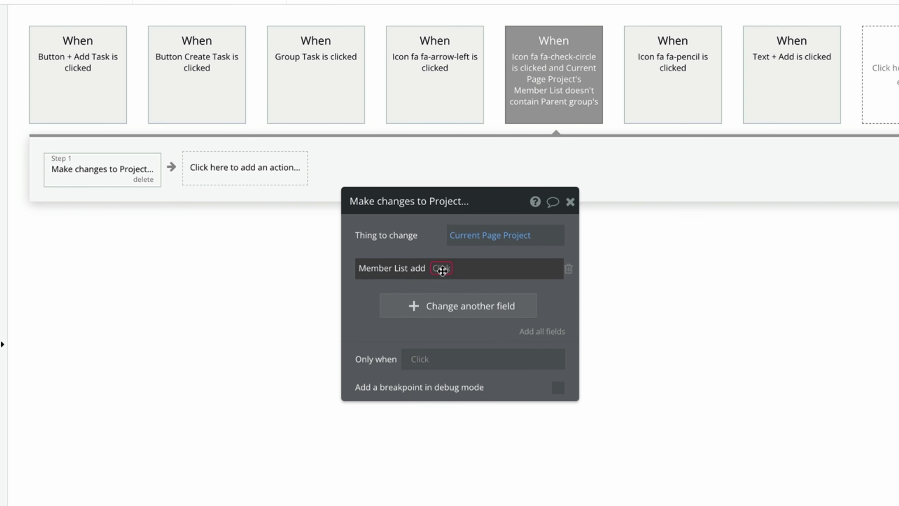
pyautogui.click(445, 269)
pyautogui.click(451, 328)
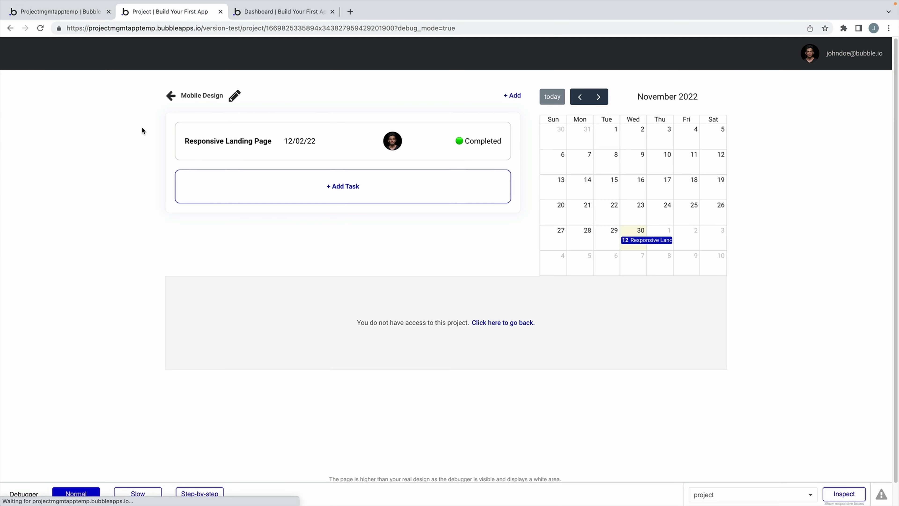
# Inspect the Mobile Design project's Member List in App data.
pyautogui.moveTo(223, 96); pyautogui.dragTo(180, 96)
pyautogui.click(90, 11)
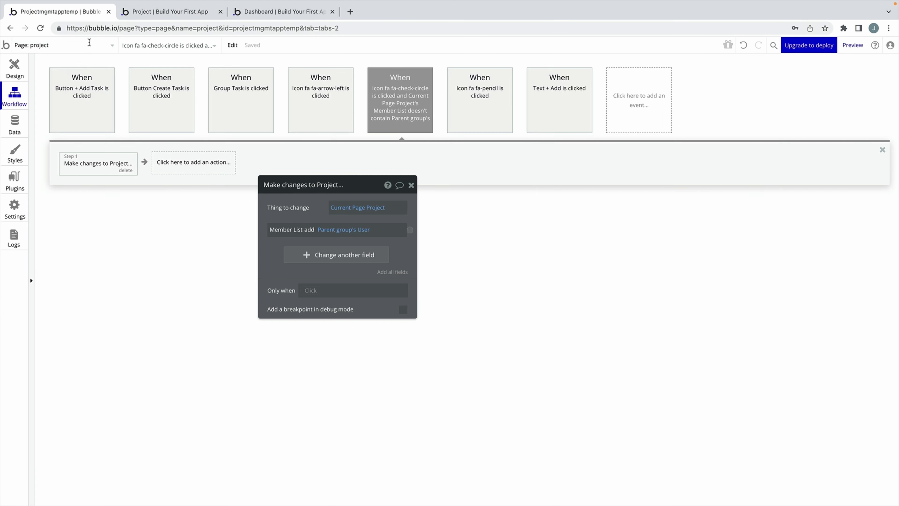
pyautogui.click(23, 125)
pyautogui.click(167, 82)
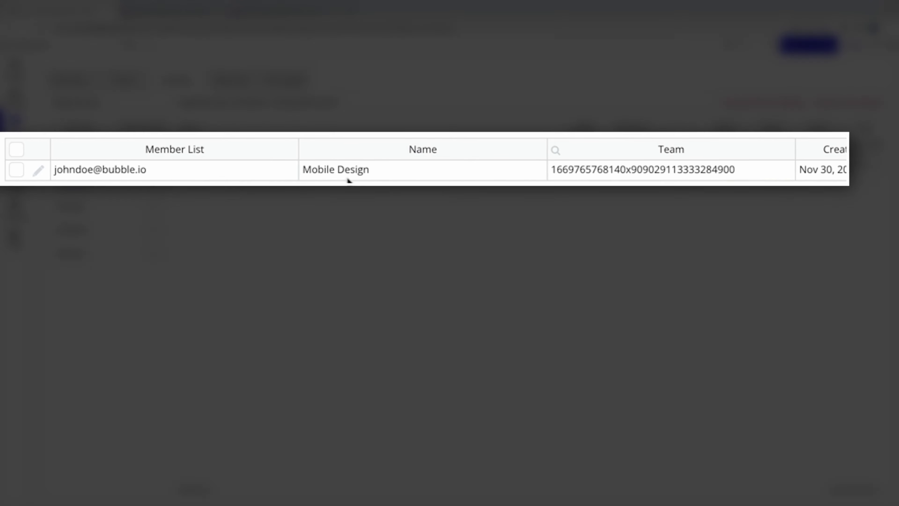
pyautogui.click(355, 170)
pyautogui.click(85, 170)
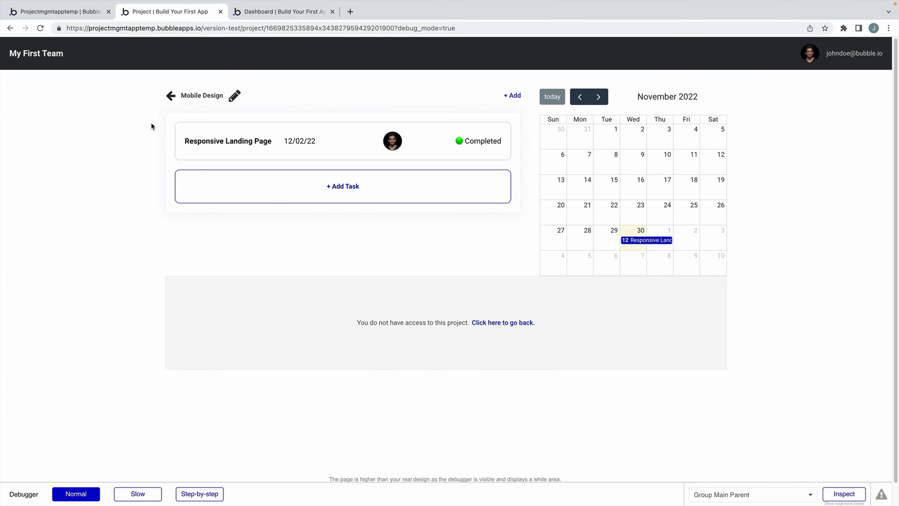
# Add the second teammate via the preview icon and confirm the refreshed Member List holds both users.
pyautogui.click(237, 96)
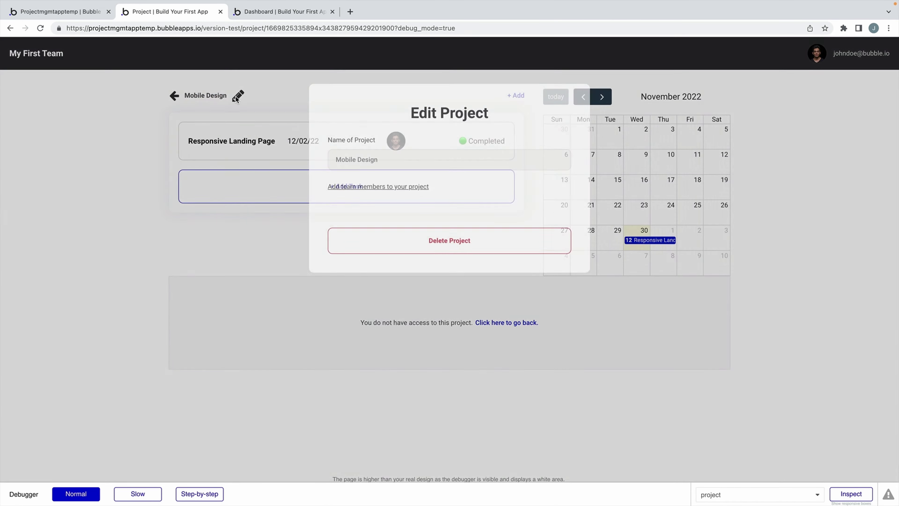
pyautogui.click(566, 252)
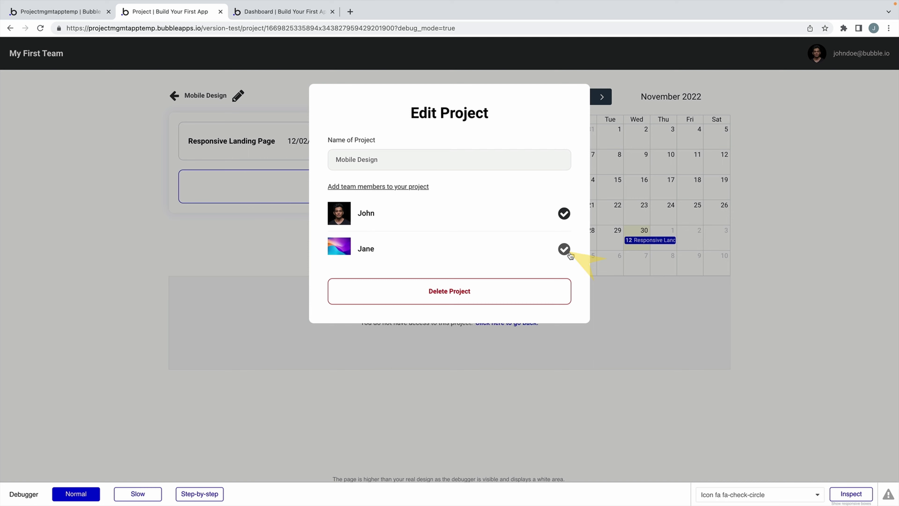
pyautogui.click(92, 18)
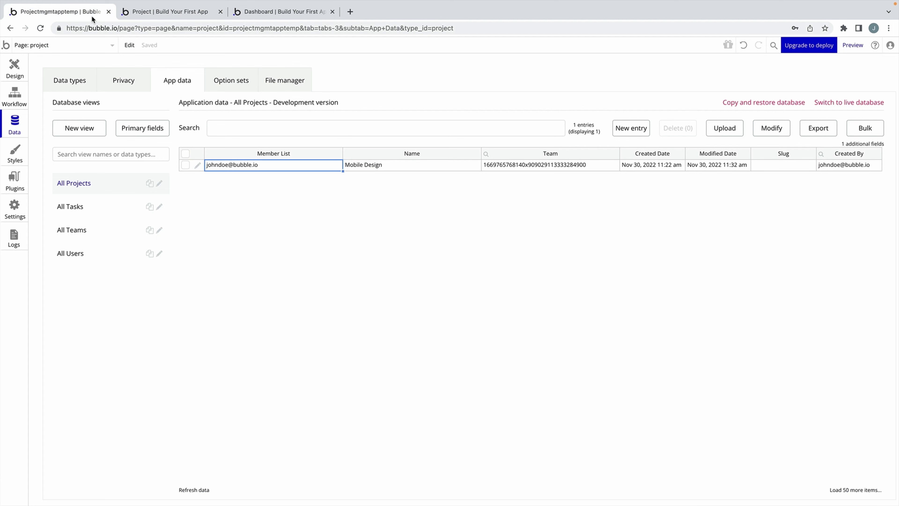
pyautogui.click(198, 489)
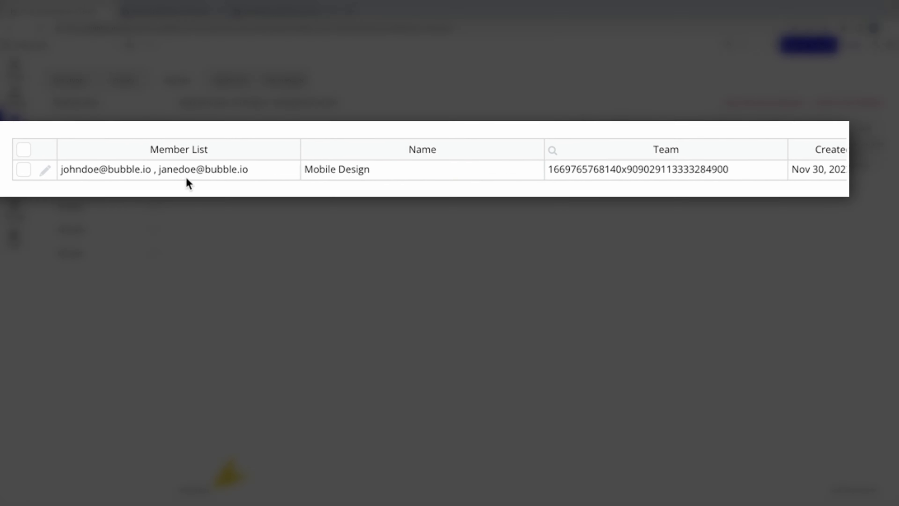
pyautogui.click(245, 169)
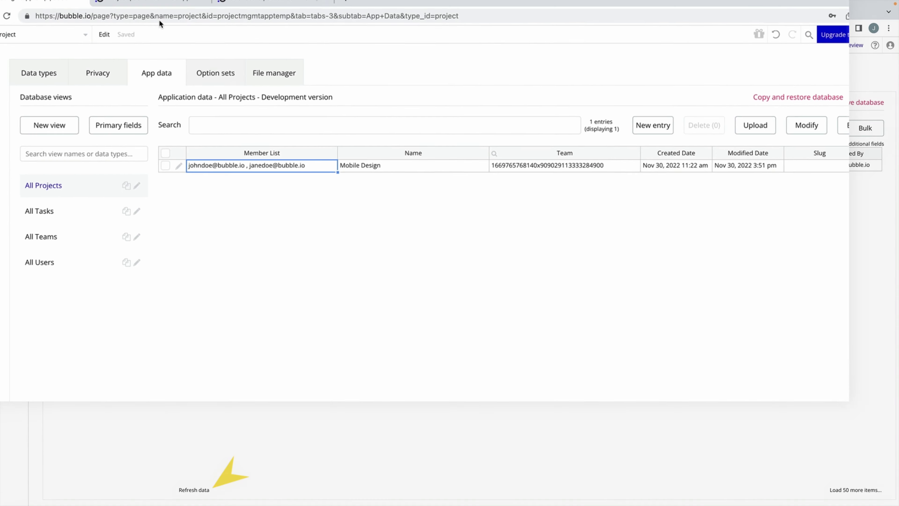
pyautogui.click(164, 1)
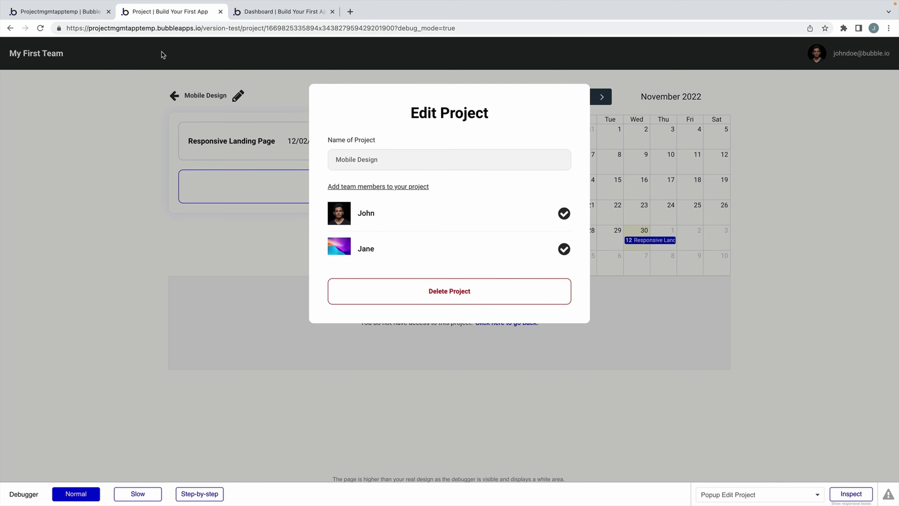
pyautogui.click(74, 10)
pyautogui.click(14, 67)
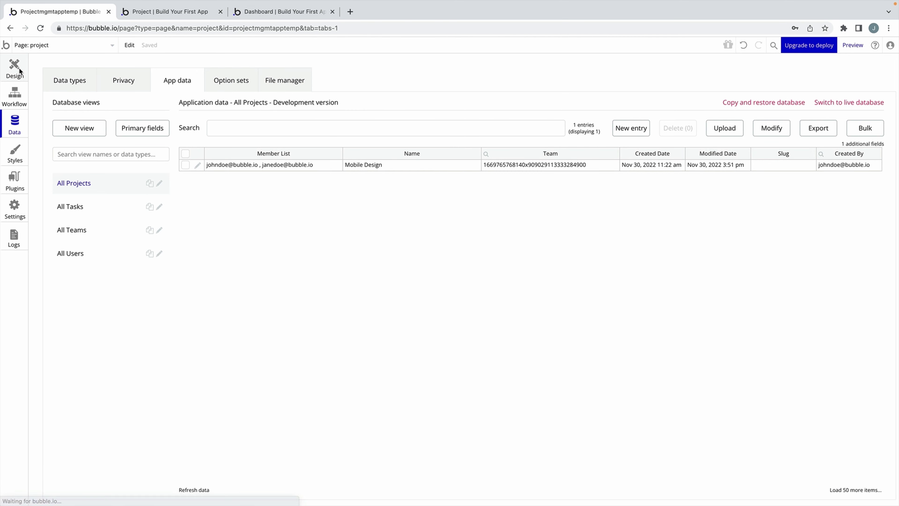
# Give the Delete Project button's workflow a Delete thing action for Current Page Project.
pyautogui.click(361, 268)
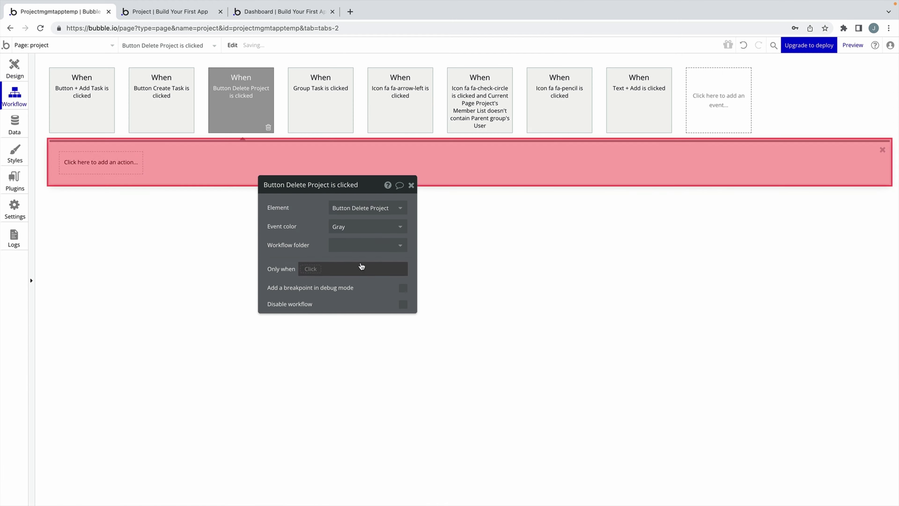
pyautogui.click(138, 164)
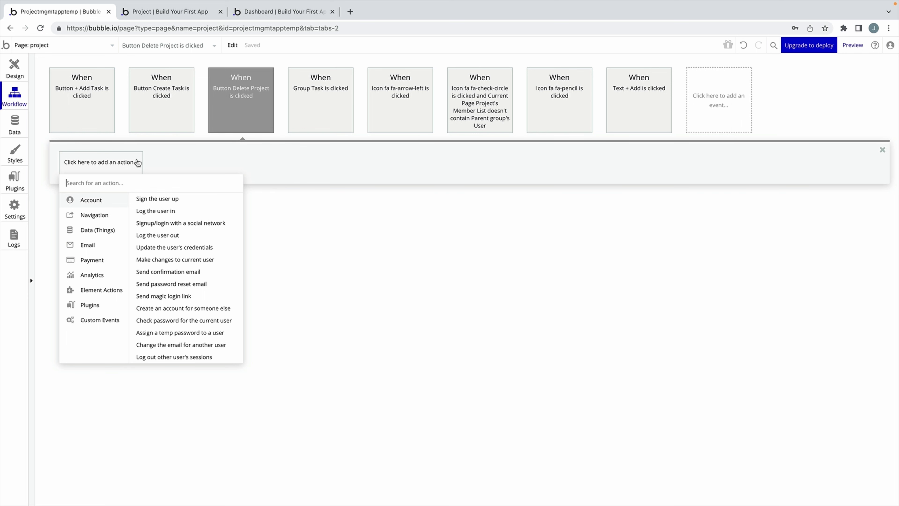
pyautogui.moveTo(112, 228)
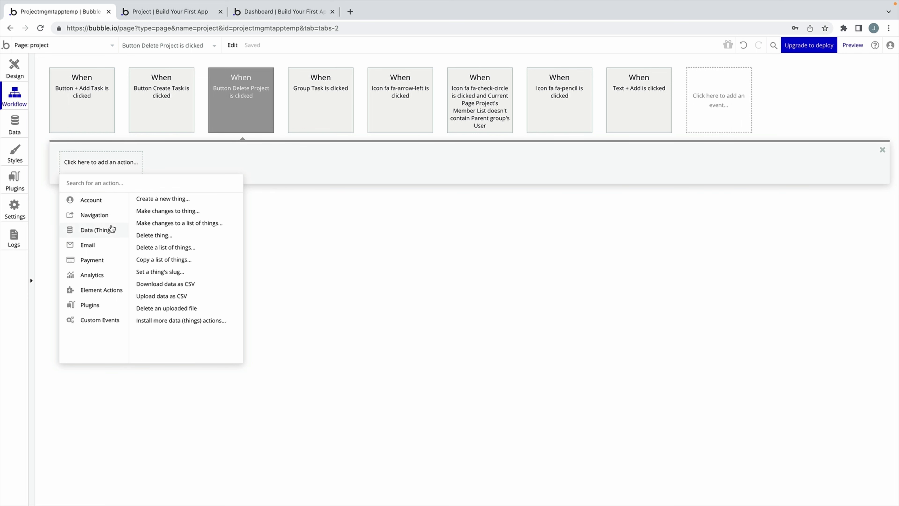
pyautogui.click(189, 236)
pyautogui.click(335, 207)
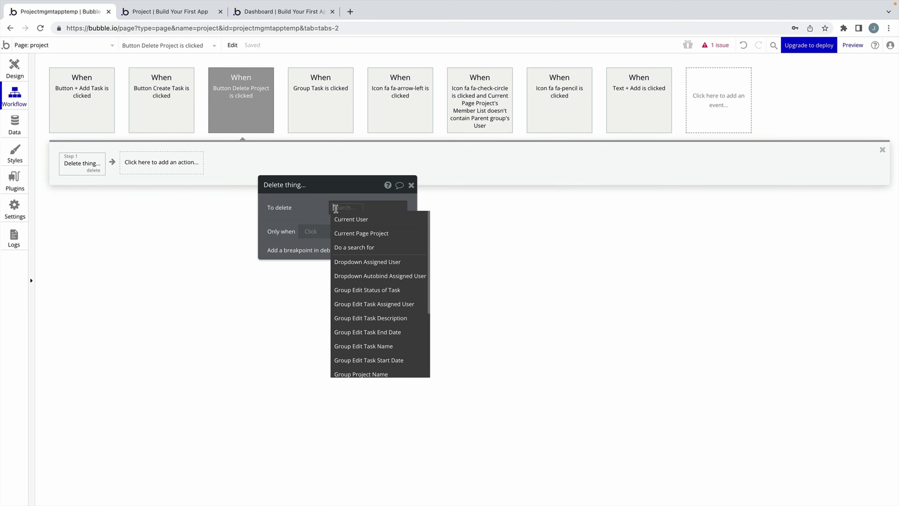
pyautogui.click(359, 233)
# Add a Go to page action sending the user to the dashboard page.
pyautogui.click(182, 172)
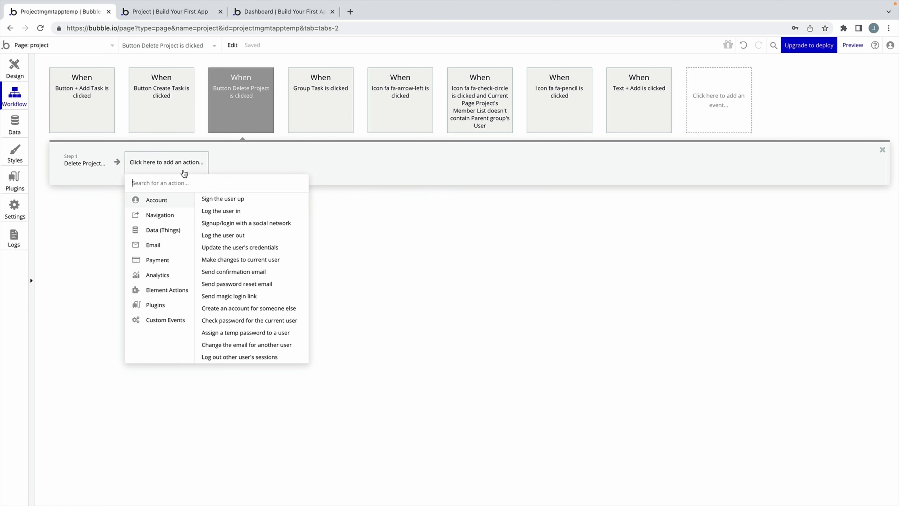
pyautogui.moveTo(175, 215)
pyautogui.click(219, 199)
pyautogui.click(338, 207)
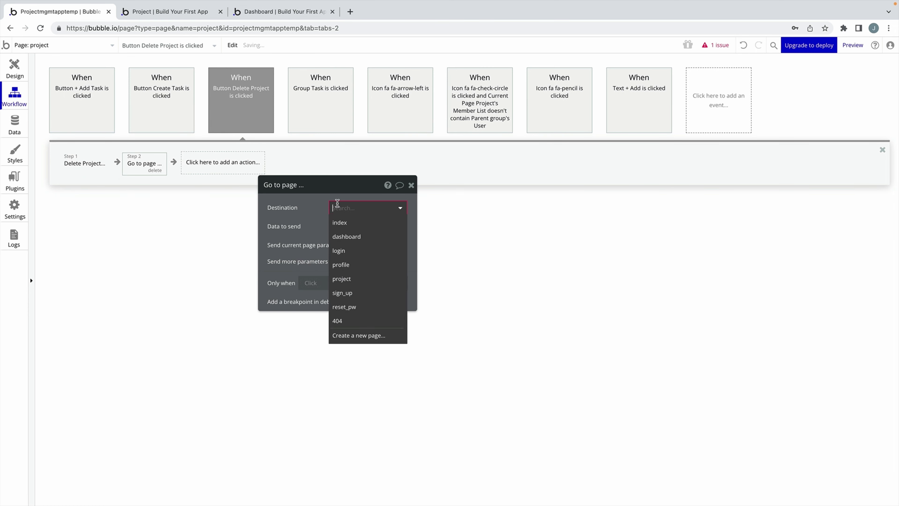
pyautogui.click(338, 233)
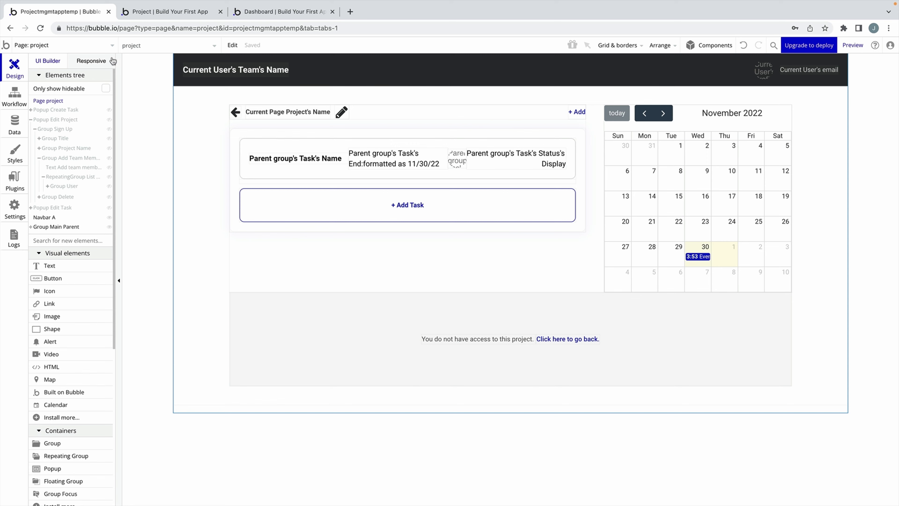
# Switch the editor to the profile page using the page dropdown.
pyautogui.click(111, 50)
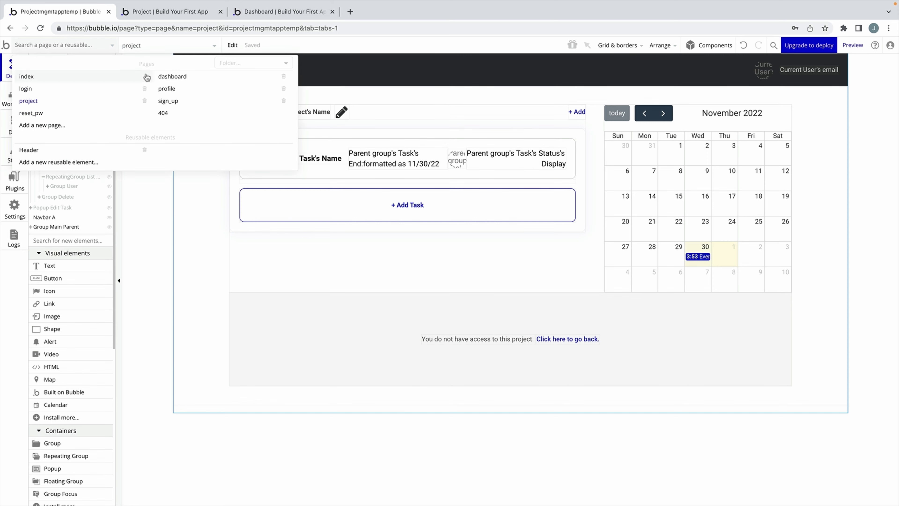
pyautogui.click(172, 90)
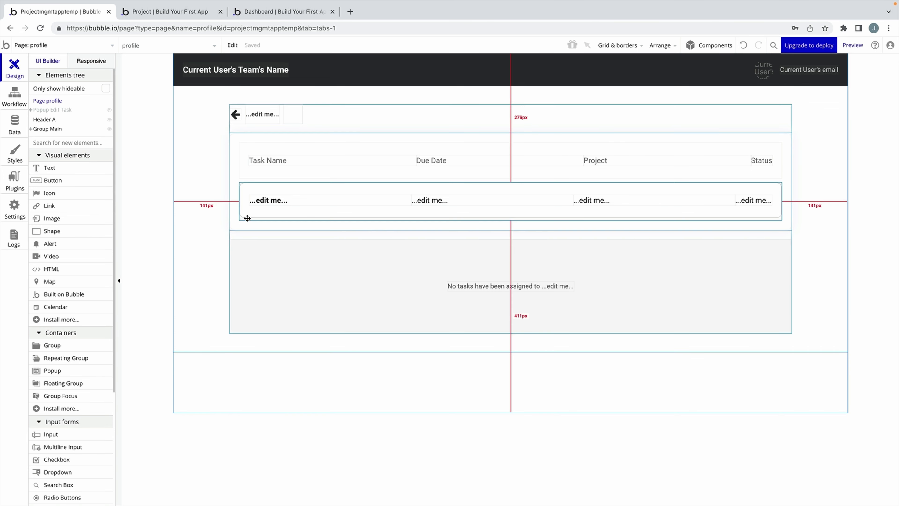
# Set the task list's content type to Task and replace its data source with a search.
pyautogui.doubleClick(247, 209)
pyautogui.click(183, 143)
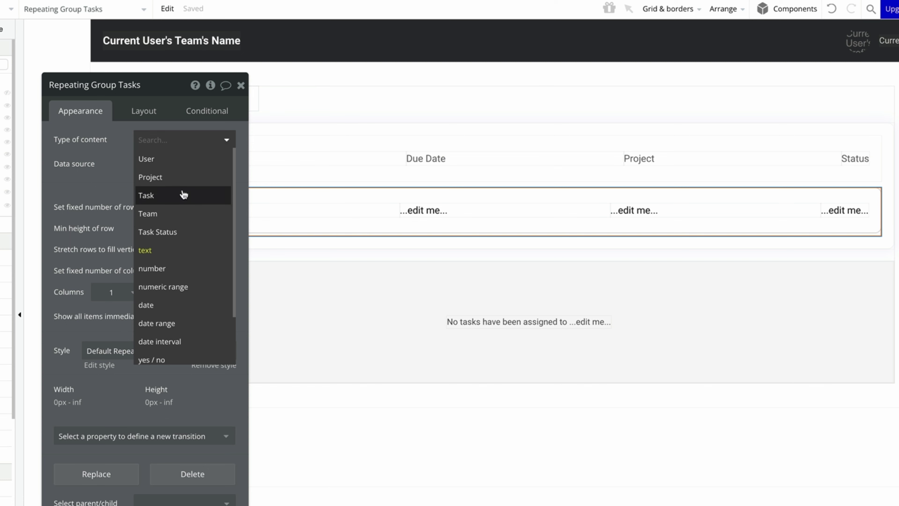
pyautogui.click(184, 190)
pyautogui.rightClick(233, 177)
pyautogui.click(278, 174)
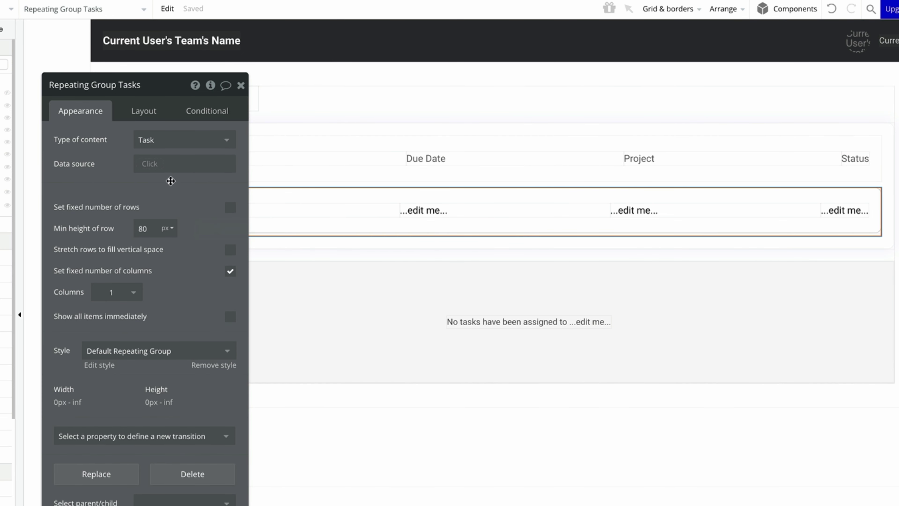
pyautogui.click(150, 164)
pyautogui.click(187, 252)
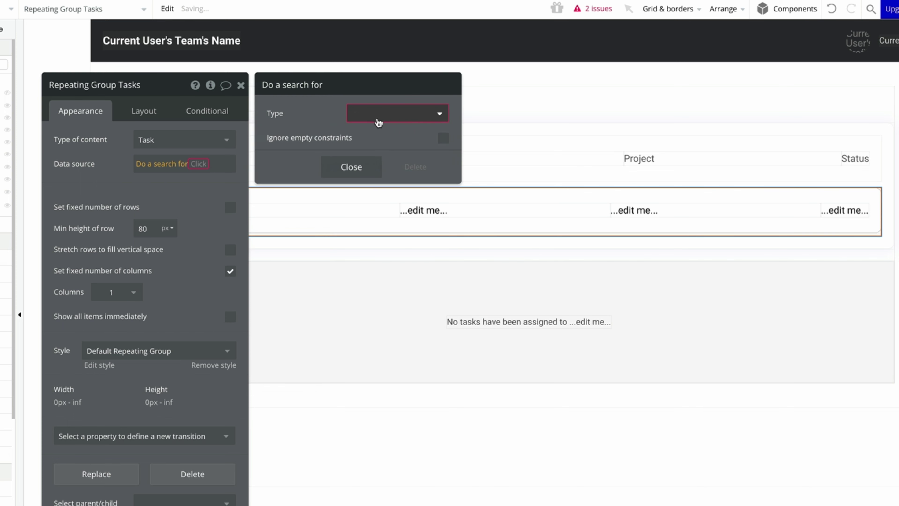
# Search for Tasks where Assigned User = Current Page User.
pyautogui.click(392, 114)
pyautogui.click(377, 170)
pyautogui.click(313, 148)
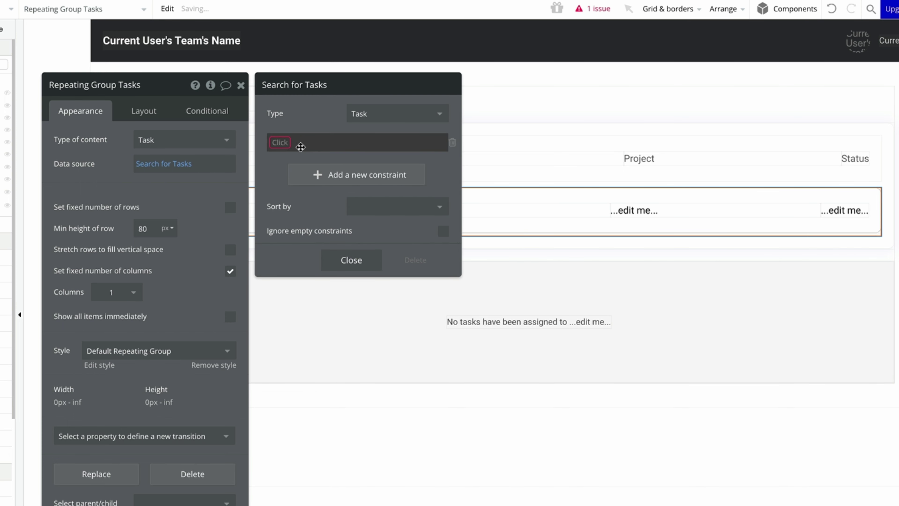
pyautogui.click(300, 154)
pyautogui.click(329, 142)
pyautogui.click(334, 157)
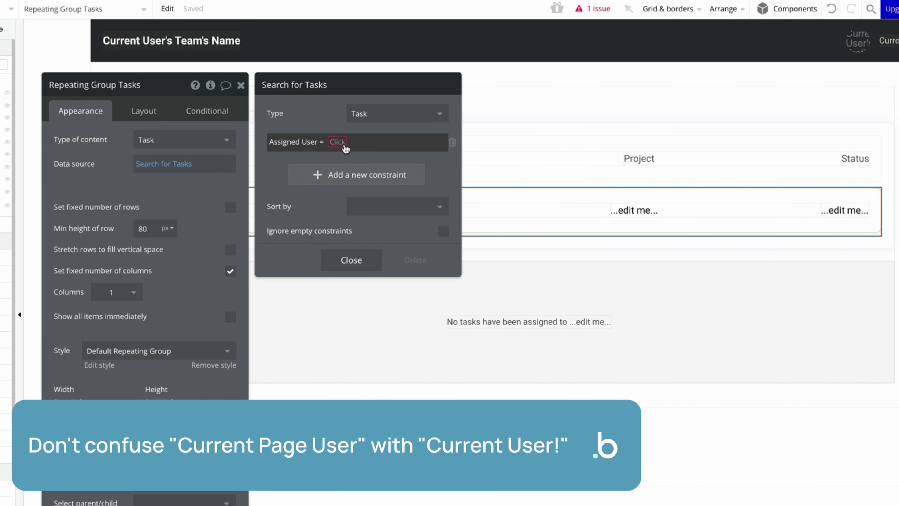
pyautogui.click(339, 142)
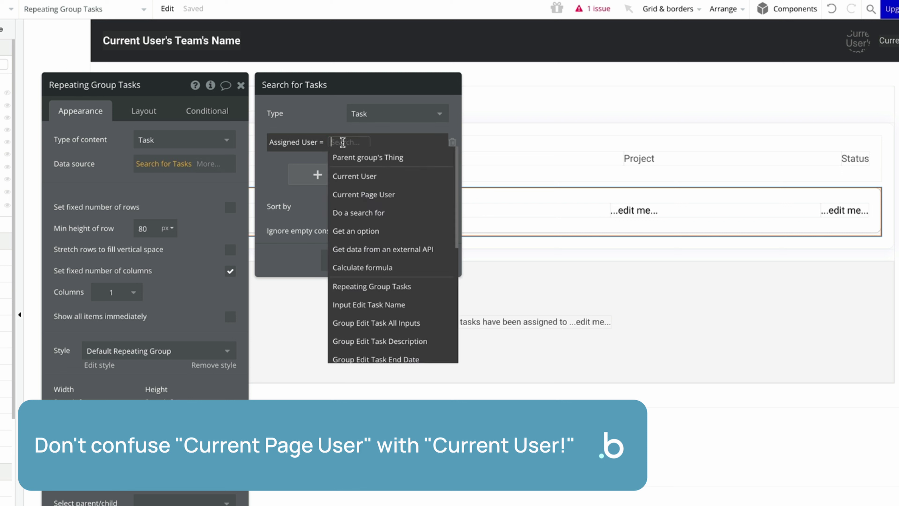
pyautogui.click(417, 194)
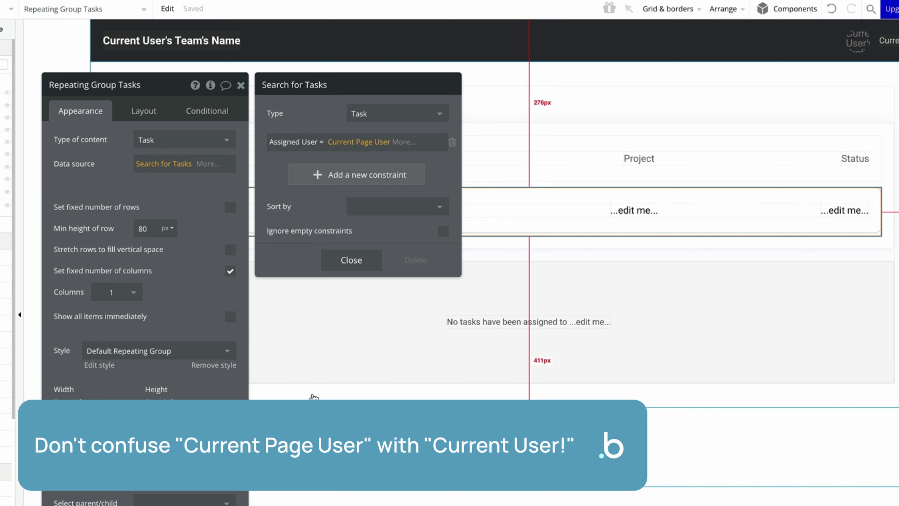
# Sort the task search by End, descending.
pyautogui.click(373, 205)
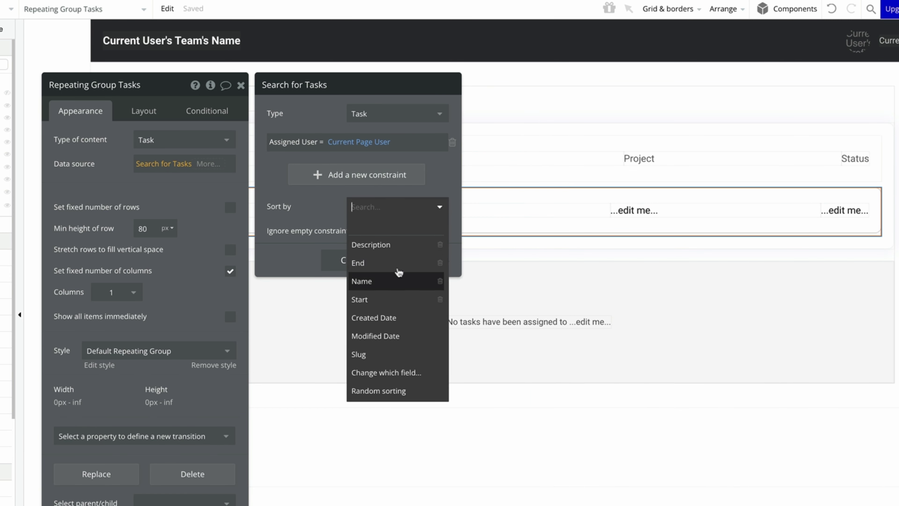
pyautogui.click(405, 263)
pyautogui.click(368, 232)
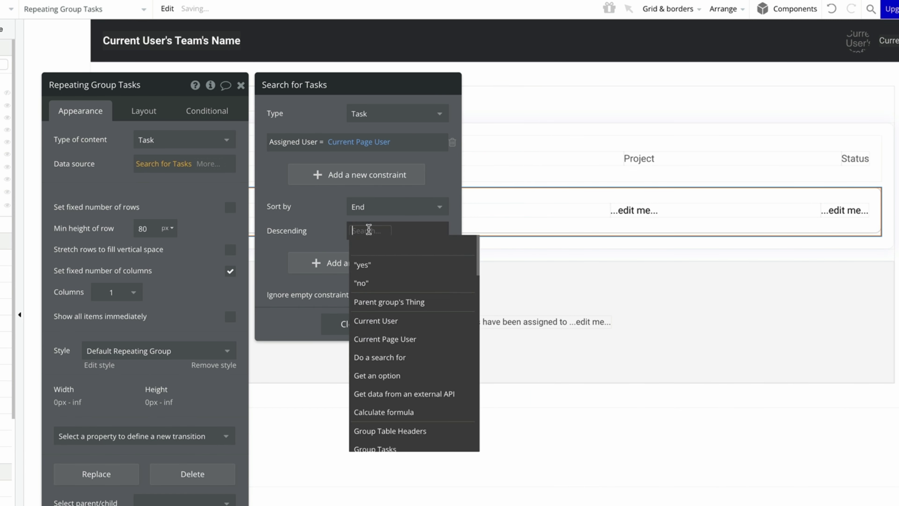
pyautogui.click(371, 264)
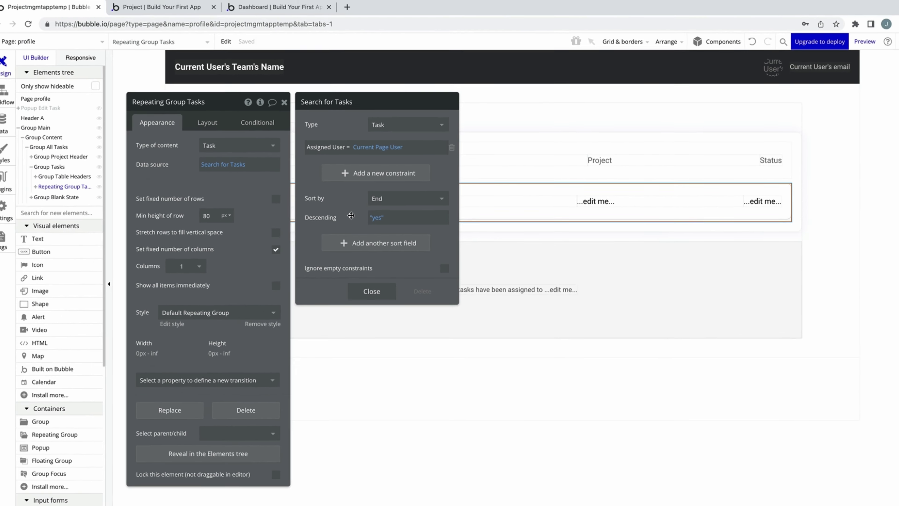
pyautogui.click(375, 292)
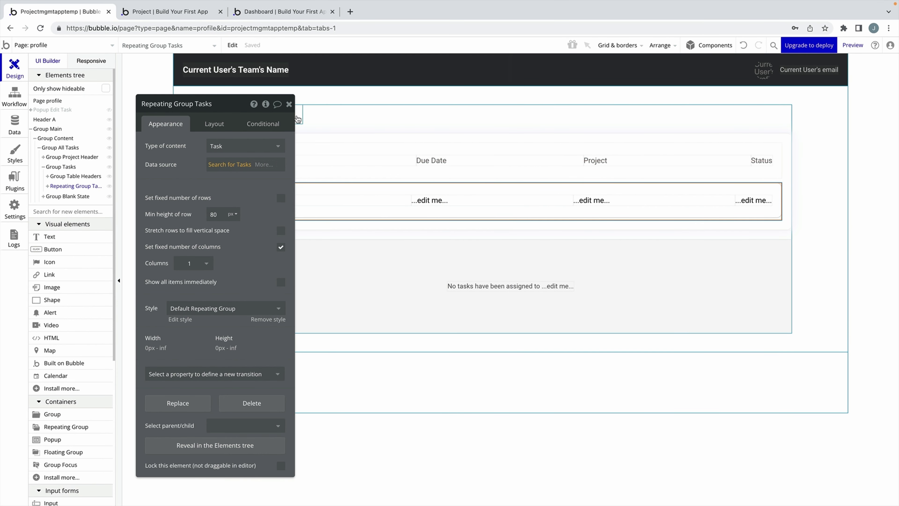
# Open the Group Task Card's properties from the element tree.
pyautogui.click(289, 103)
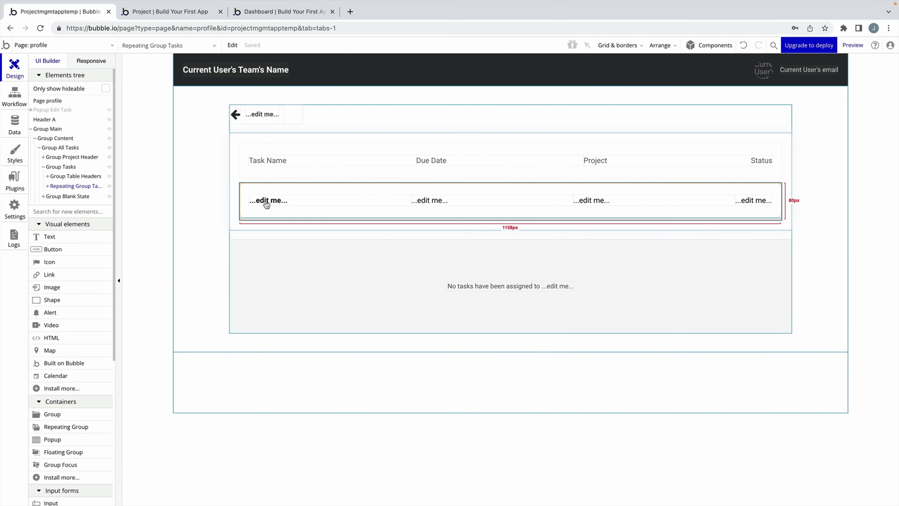
pyautogui.click(48, 186)
pyautogui.click(64, 195)
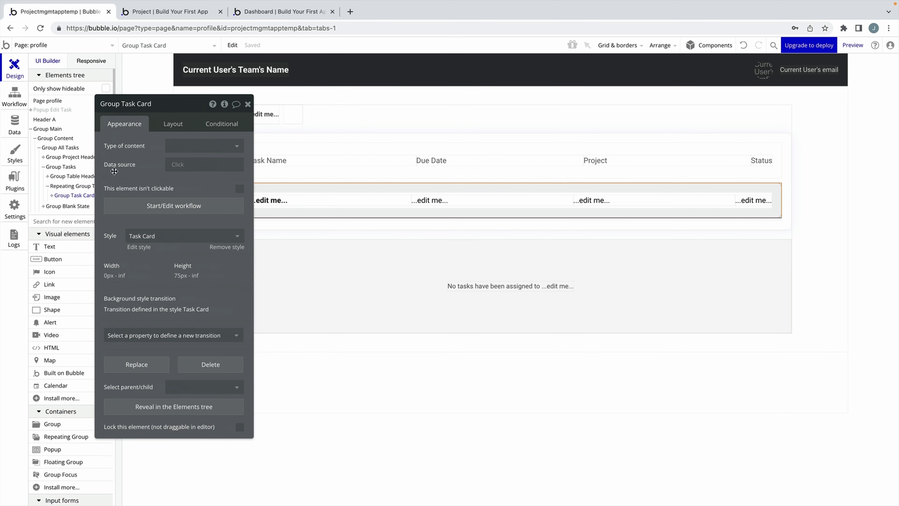
pyautogui.click(176, 156)
# Make the Group Task Card hold a Task, sourced from the current cell's Task.
pyautogui.click(181, 212)
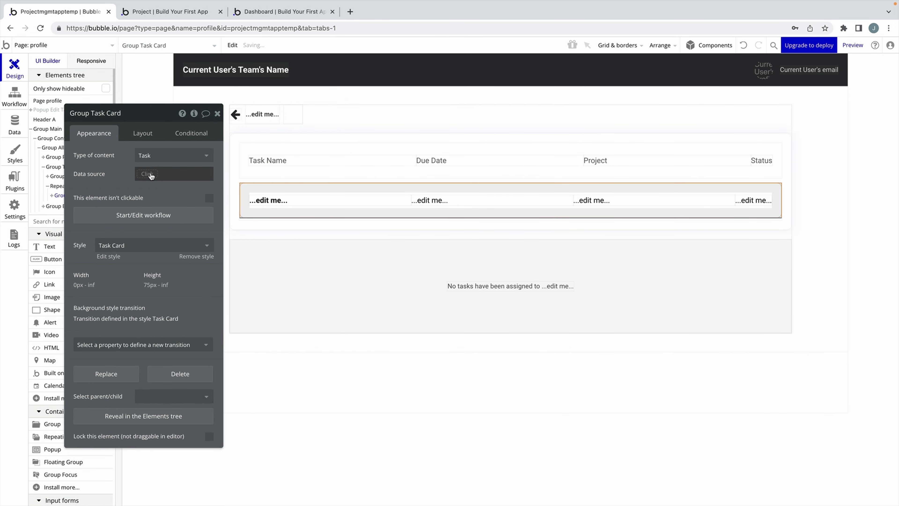
pyautogui.click(152, 174)
pyautogui.click(167, 199)
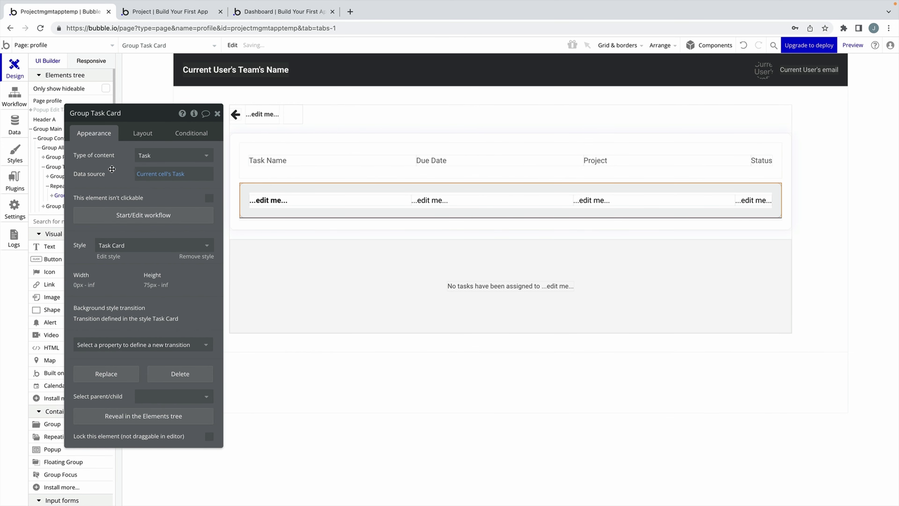
# Bind the first row text to the parent group's Task's Name.
pyautogui.click(334, 207)
pyautogui.click(132, 161)
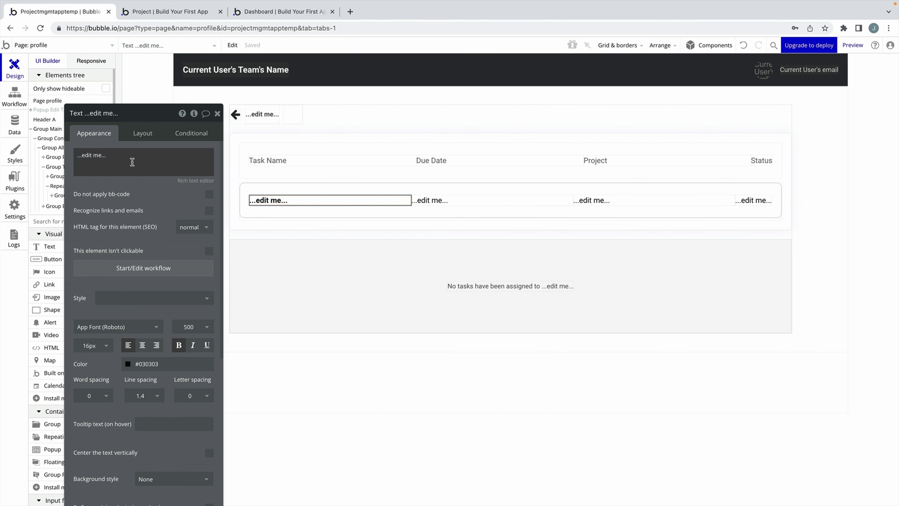
pyautogui.hotkey('ctrl', 'a')
pyautogui.click(251, 155)
pyautogui.click(163, 180)
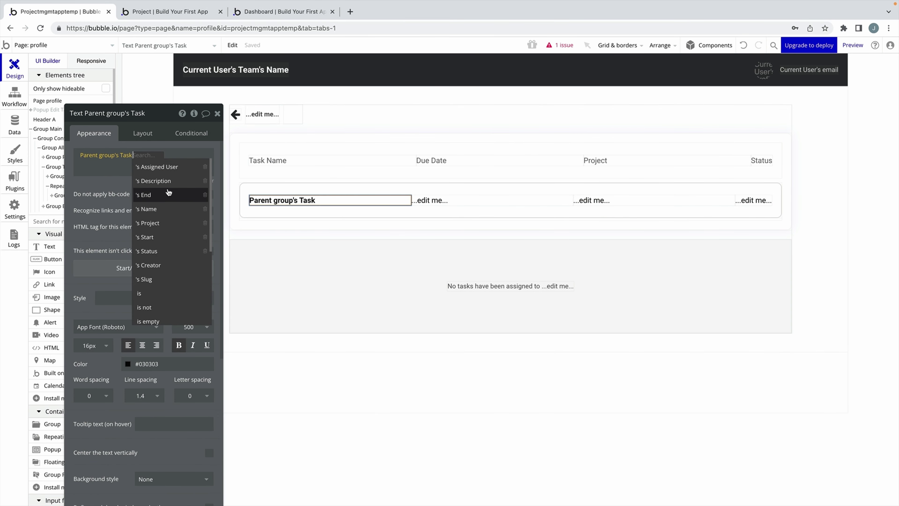
pyautogui.click(169, 209)
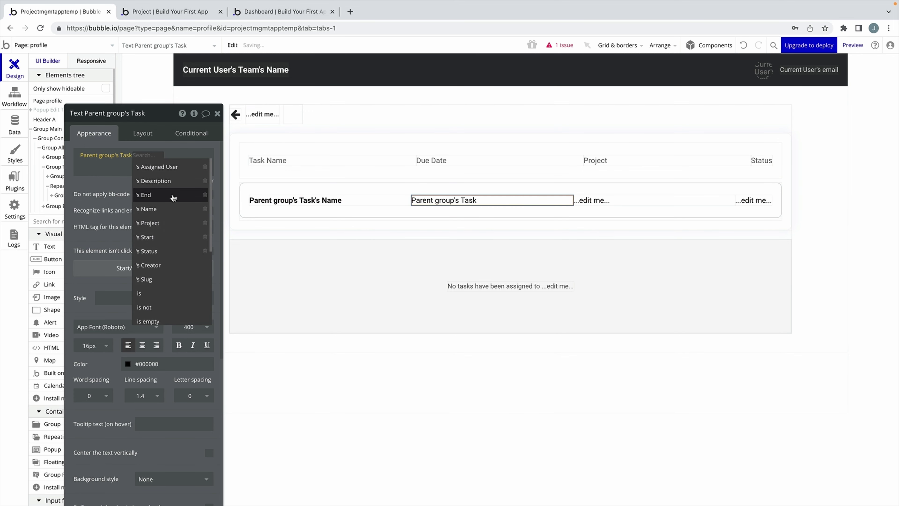
# Bind the due date text to the task's End, formatted as 12/01/22.
pyautogui.click(143, 194)
pyautogui.click(169, 157)
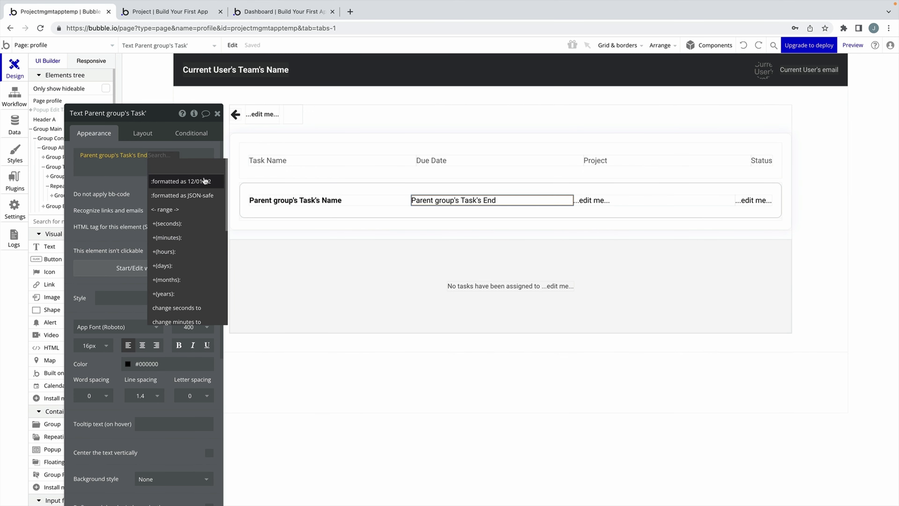
pyautogui.click(166, 180)
# Bind the project text to the Project's Name and the status text to Status's Display.
pyautogui.click(160, 187)
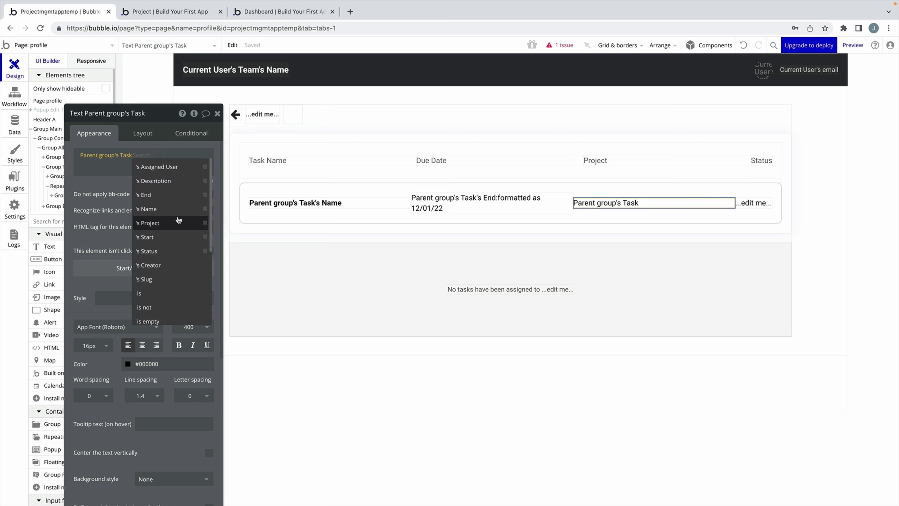
pyautogui.click(178, 220)
pyautogui.click(205, 182)
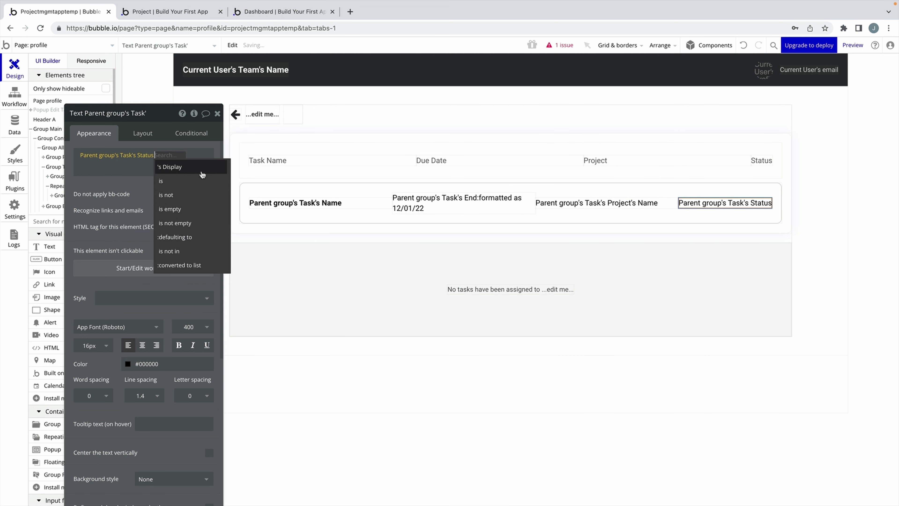
pyautogui.click(202, 174)
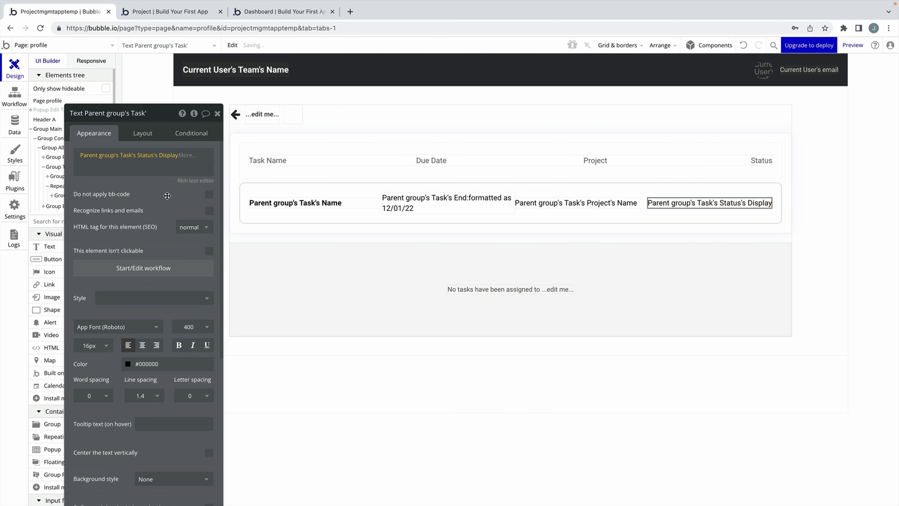
pyautogui.click(217, 114)
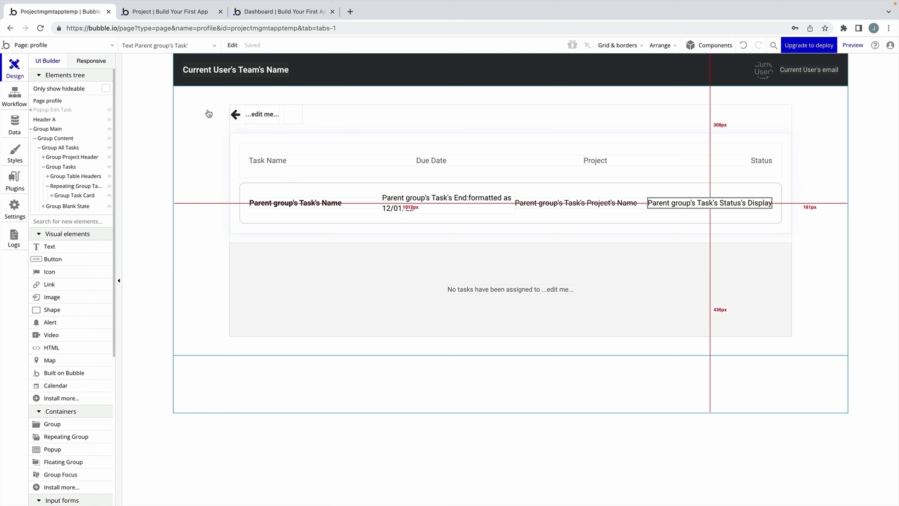
pyautogui.click(155, 11)
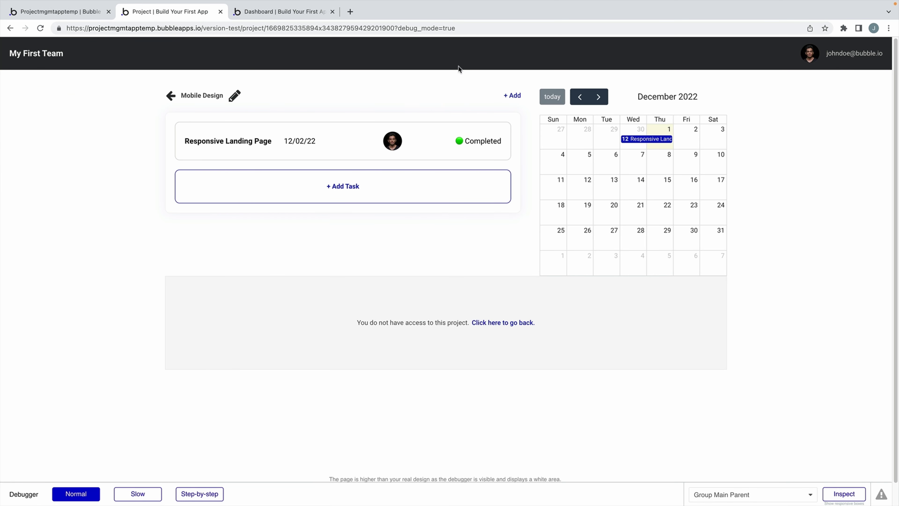
# Open Your Profile in the preview, check its three assigned tasks, and return to the editor.
pyautogui.click(853, 53)
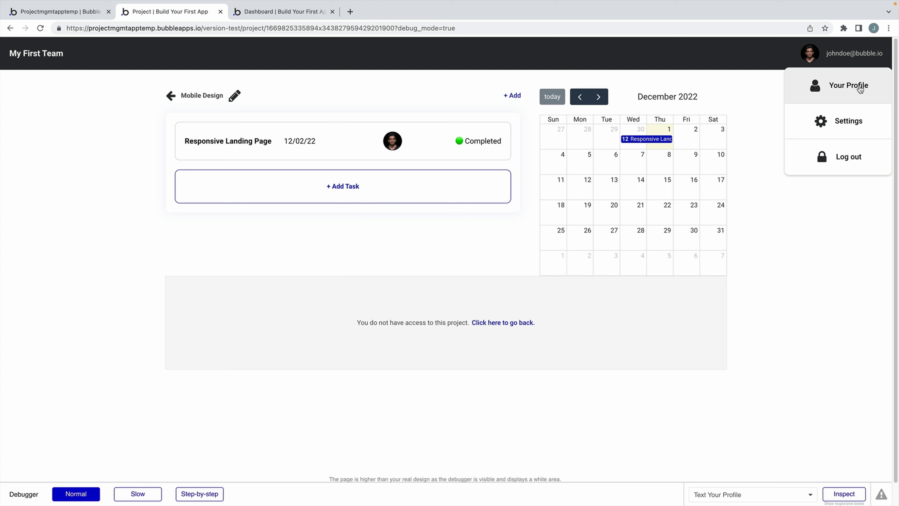
pyautogui.click(860, 89)
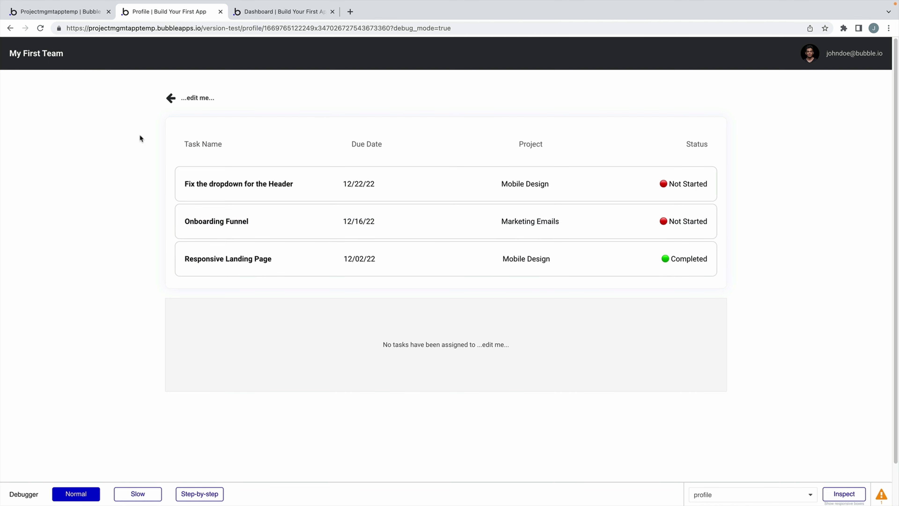
pyautogui.click(90, 14)
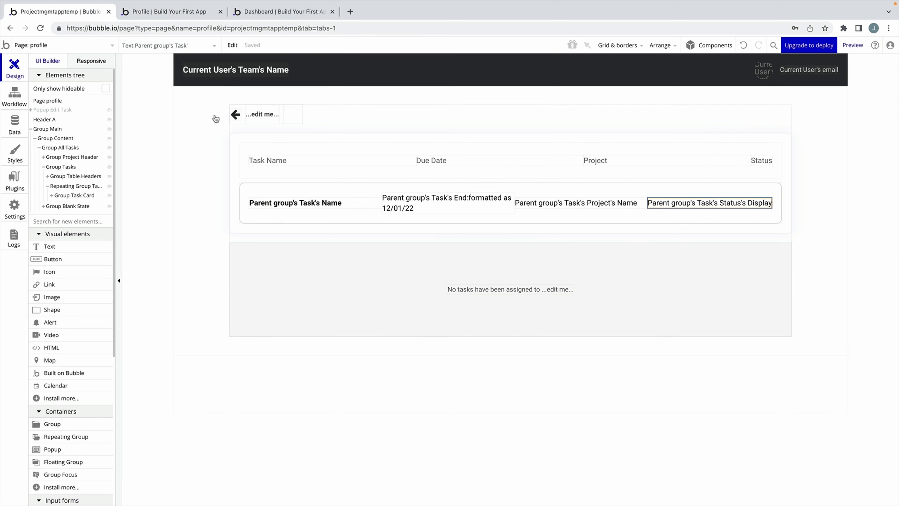
# Add a task card click workflow that shows Popup Edit Task.
pyautogui.doubleClick(334, 185)
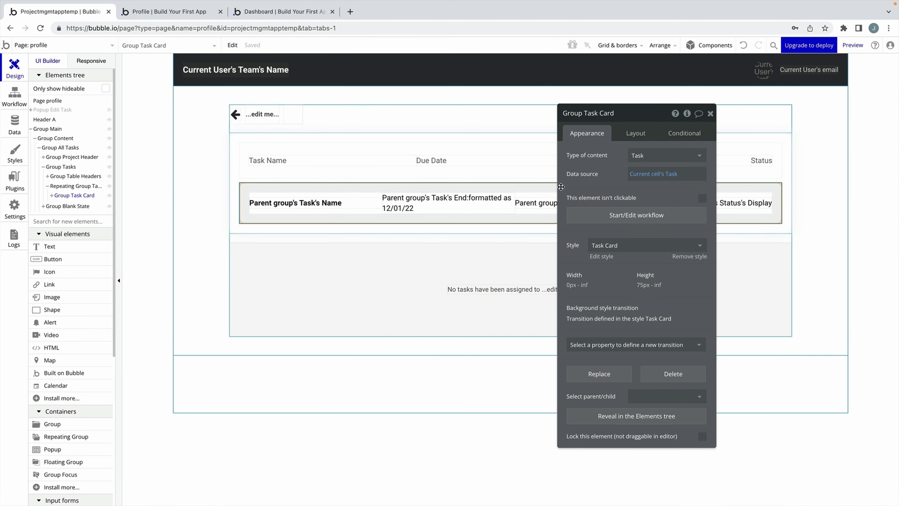
pyautogui.click(606, 213)
pyautogui.click(108, 169)
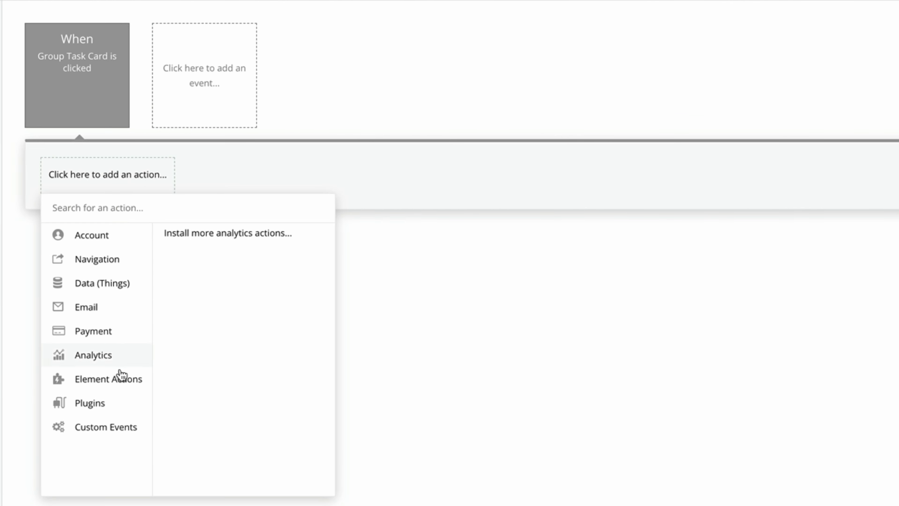
pyautogui.moveTo(107, 306)
pyautogui.click(176, 218)
pyautogui.moveTo(858, 120); pyautogui.dragTo(237, 149)
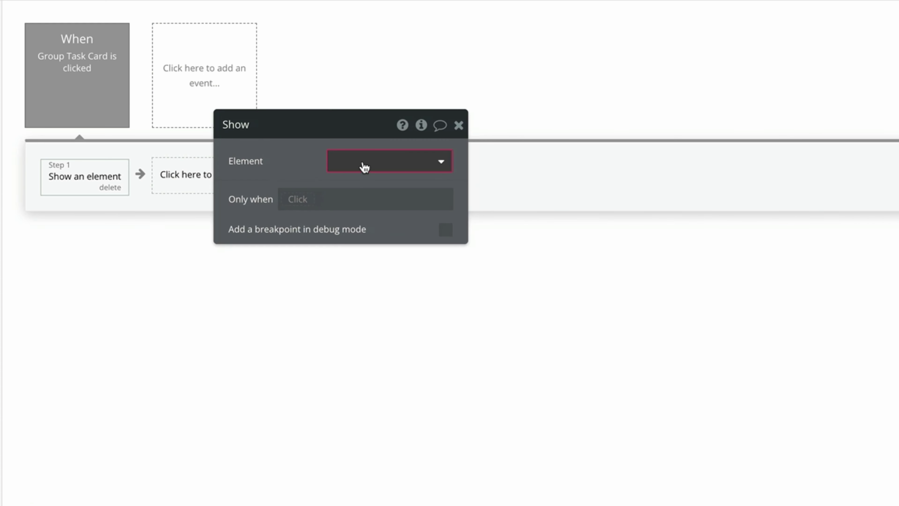
pyautogui.click(363, 167)
pyautogui.click(391, 207)
pyautogui.moveTo(304, 162); pyautogui.dragTo(310, 278)
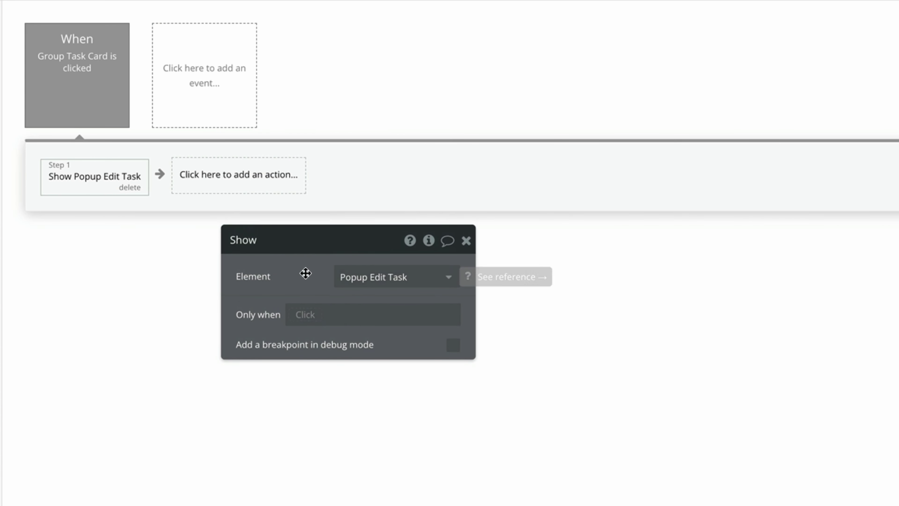
pyautogui.click(471, 249)
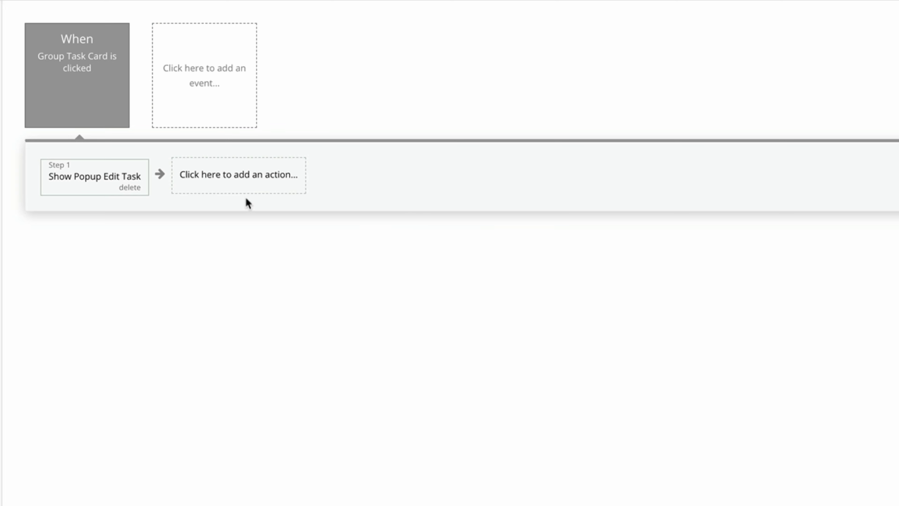
# Add a second step displaying the current cell's Task in Popup Edit Task.
pyautogui.click(242, 183)
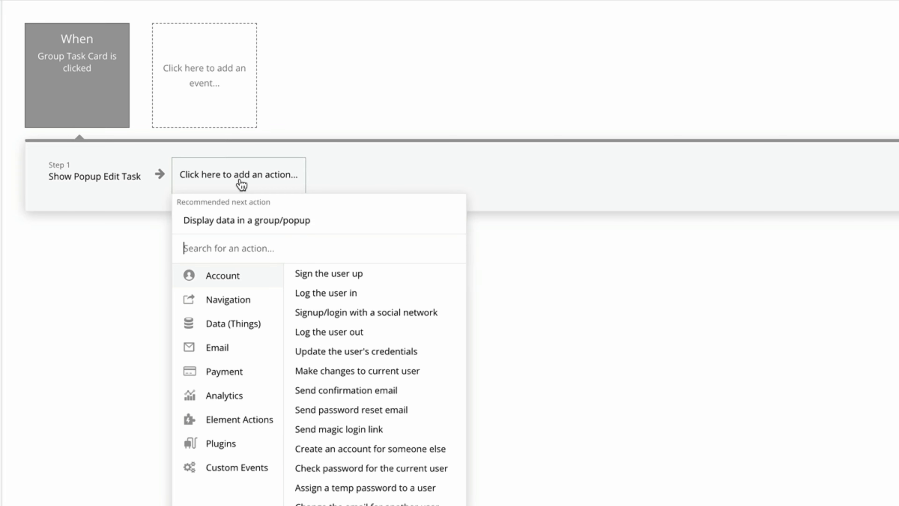
pyautogui.click(327, 226)
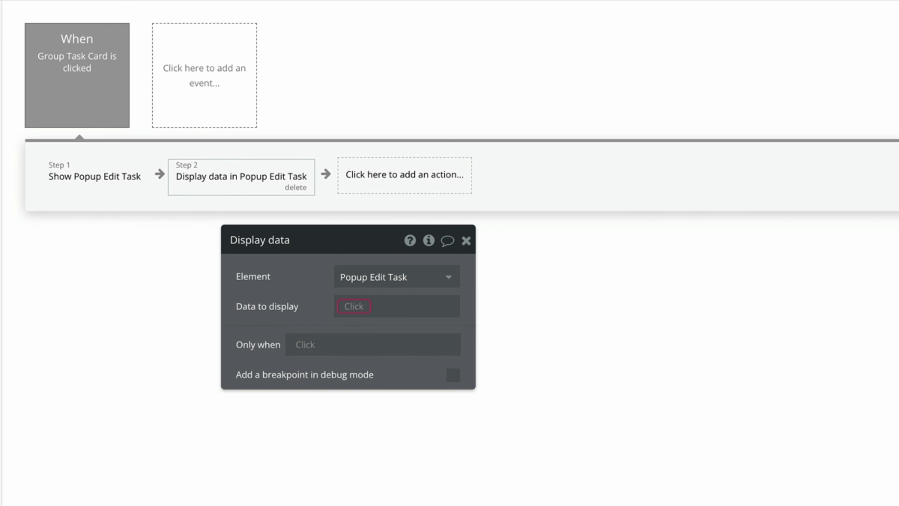
pyautogui.click(373, 305)
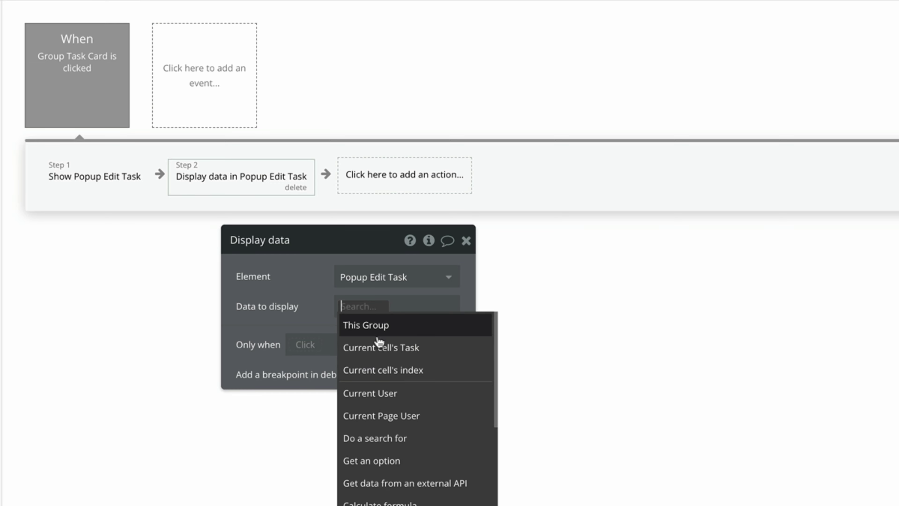
pyautogui.click(457, 351)
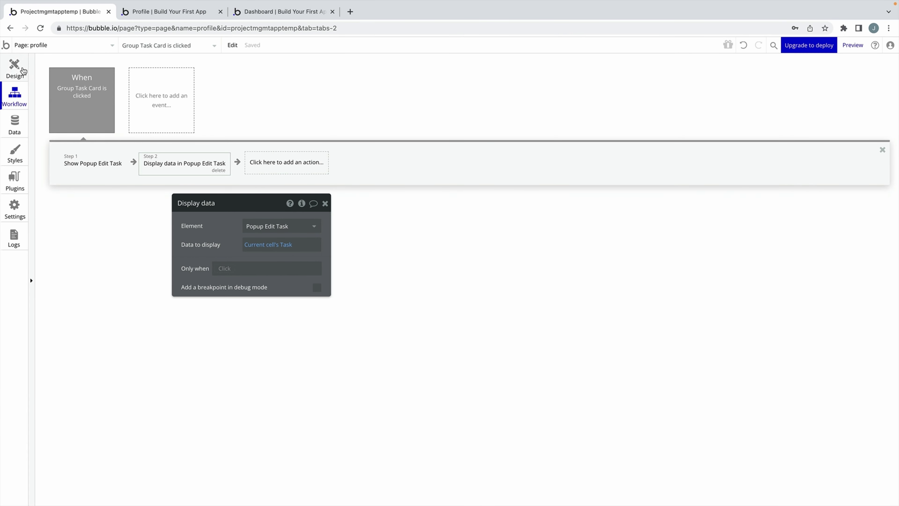
pyautogui.click(22, 69)
pyautogui.click(325, 203)
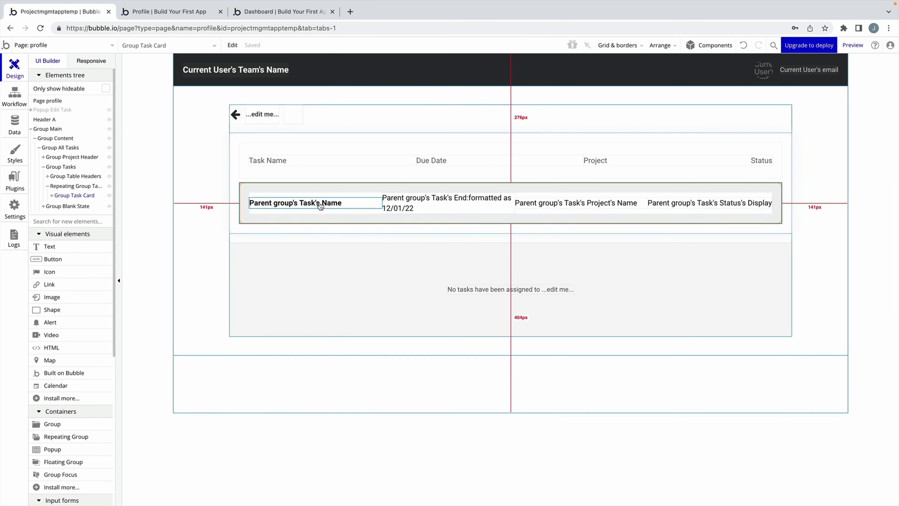
# Make the popup's End Date input modify the task's End field.
pyautogui.click(58, 110)
pyautogui.moveTo(248, 203); pyautogui.dragTo(268, 93)
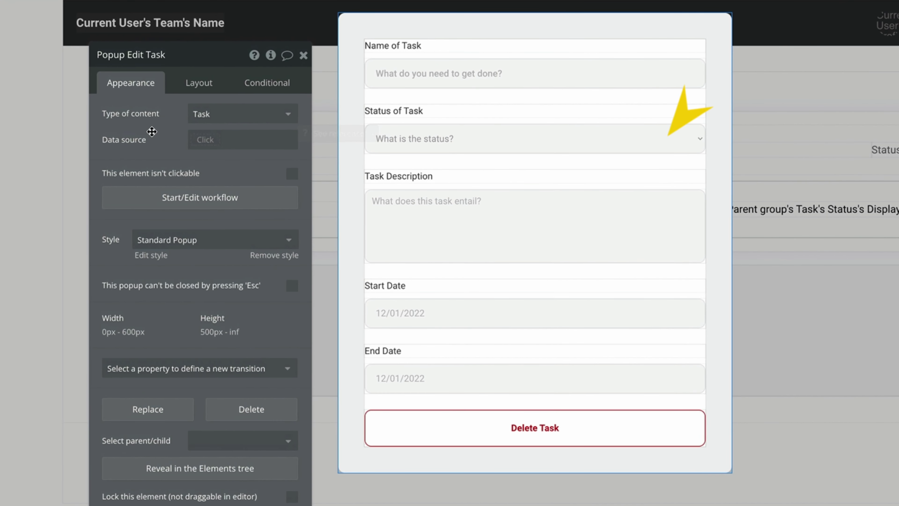
pyautogui.click(531, 378)
pyautogui.click(261, 177)
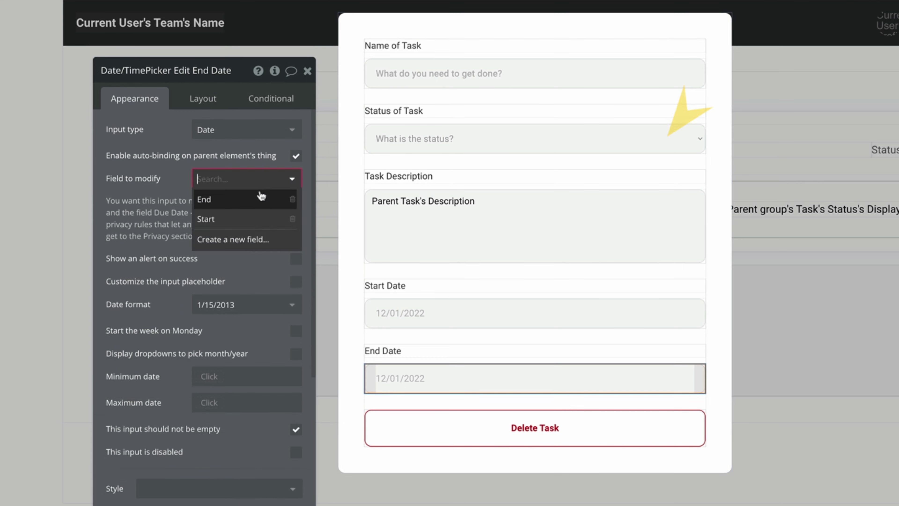
pyautogui.click(210, 197)
# Give the Delete Task button a workflow that deletes the parent group's Task.
pyautogui.click(529, 432)
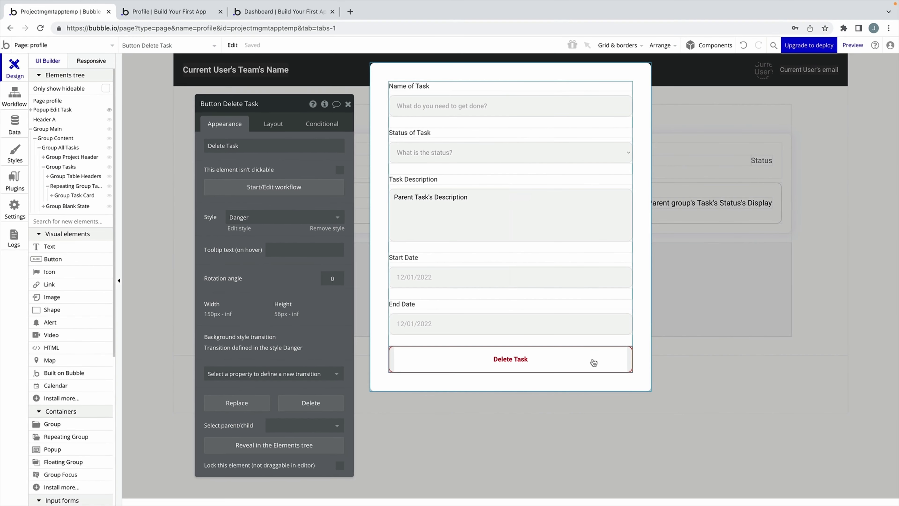
pyautogui.click(306, 187)
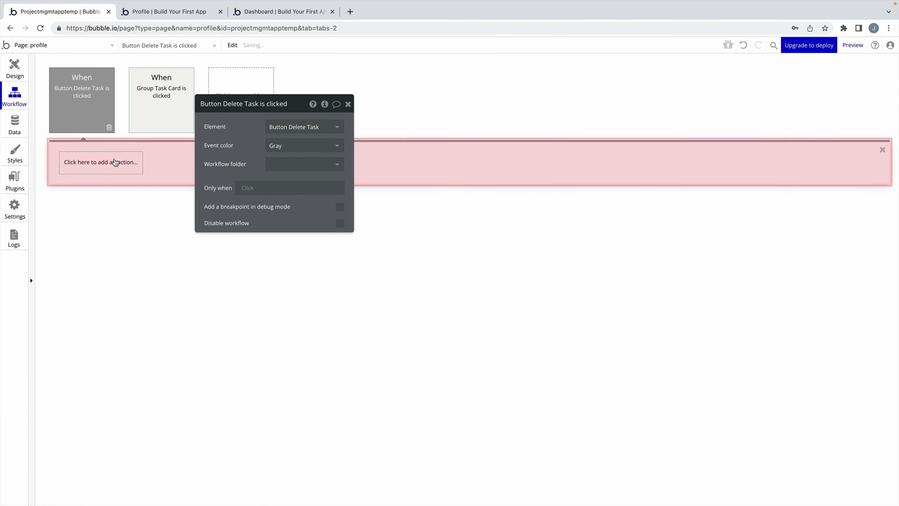
pyautogui.click(113, 162)
pyautogui.moveTo(104, 230)
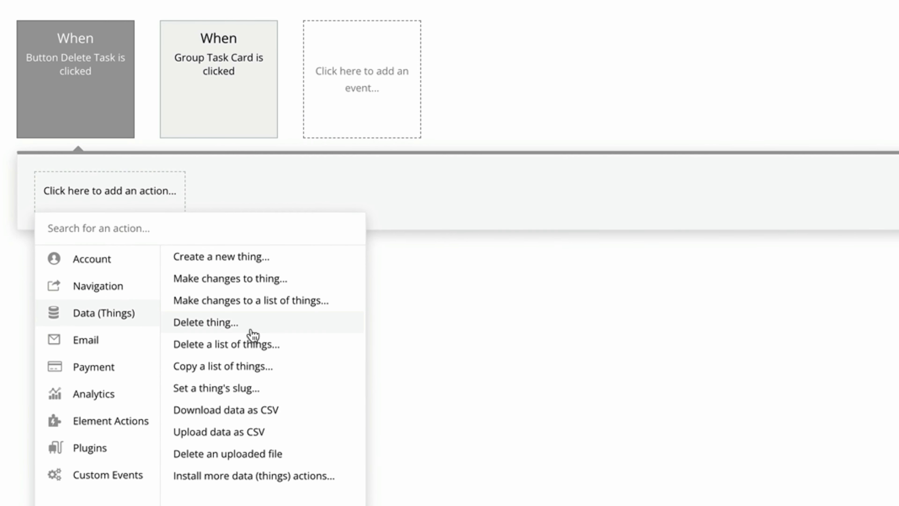
pyautogui.click(179, 248)
pyautogui.click(424, 135)
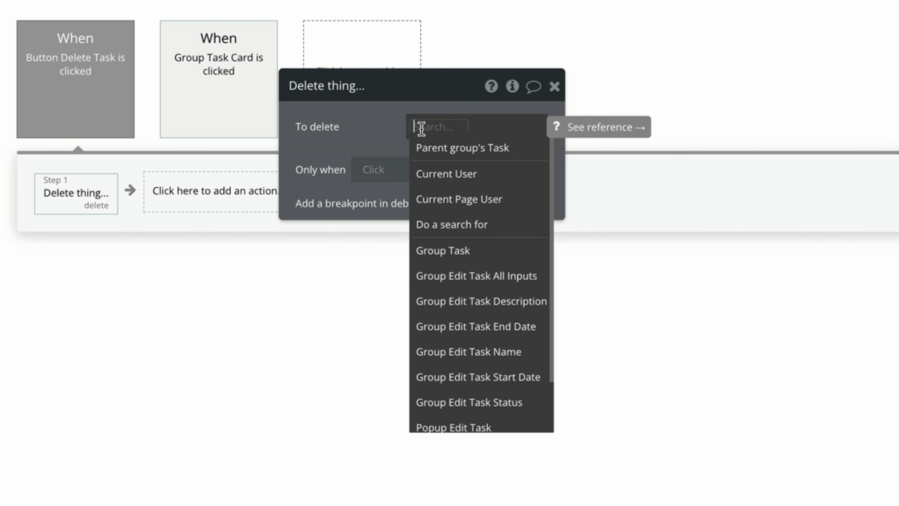
pyautogui.click(502, 147)
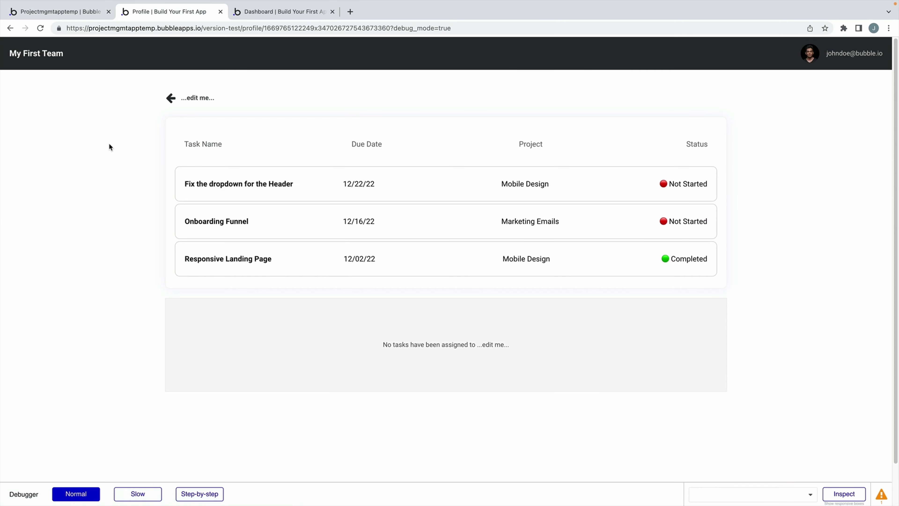
# Try the Edit Task popup in preview, then open the '...edit me...' header text's settings in the editor.
pyautogui.click(226, 176)
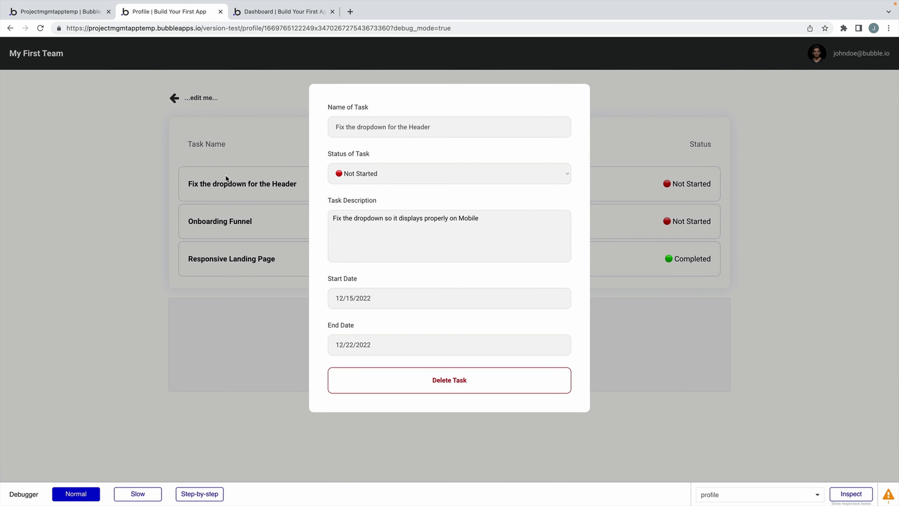
pyautogui.click(431, 136)
pyautogui.click(431, 179)
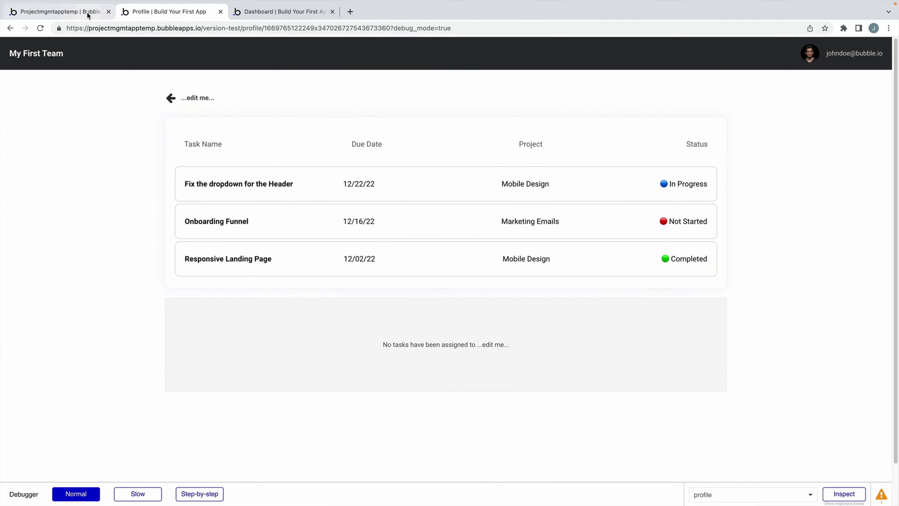
pyautogui.click(58, 11)
pyautogui.doubleClick(261, 114)
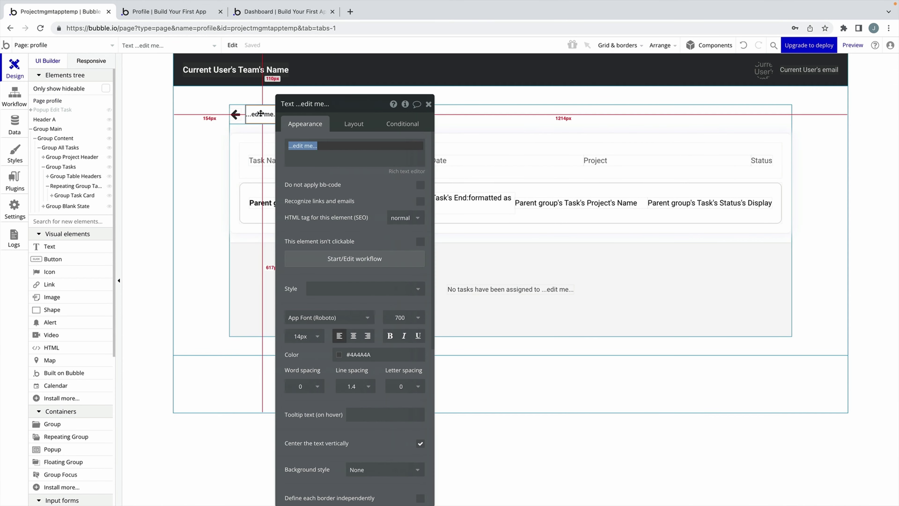
# Replace the placeholder text with Current Page User's First Name and Last Name.
pyautogui.moveTo(351, 112); pyautogui.dragTo(427, 111)
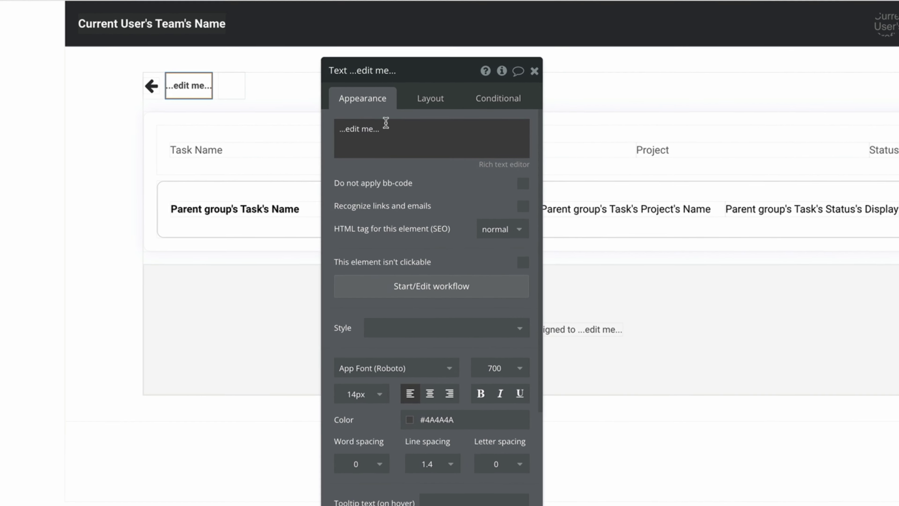
pyautogui.tripleClick(401, 140)
pyautogui.click(541, 141)
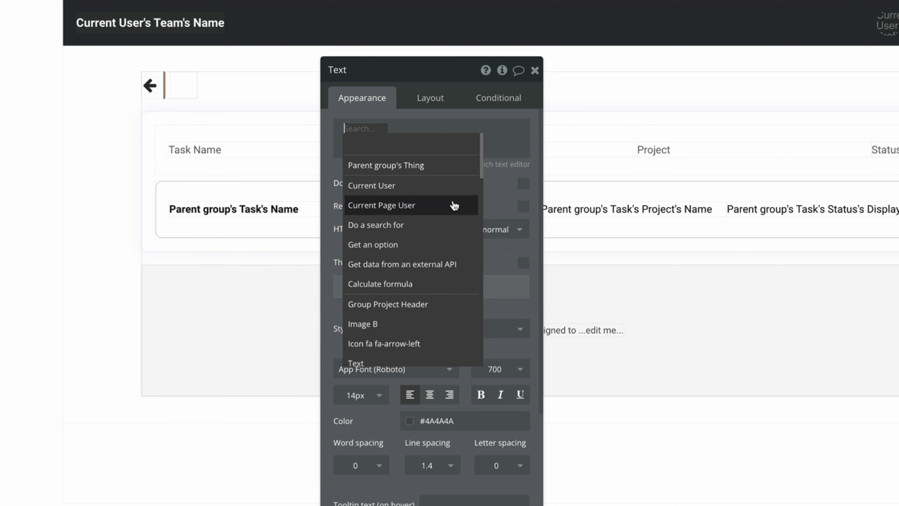
pyautogui.click(452, 205)
pyautogui.click(468, 149)
pyautogui.click(438, 157)
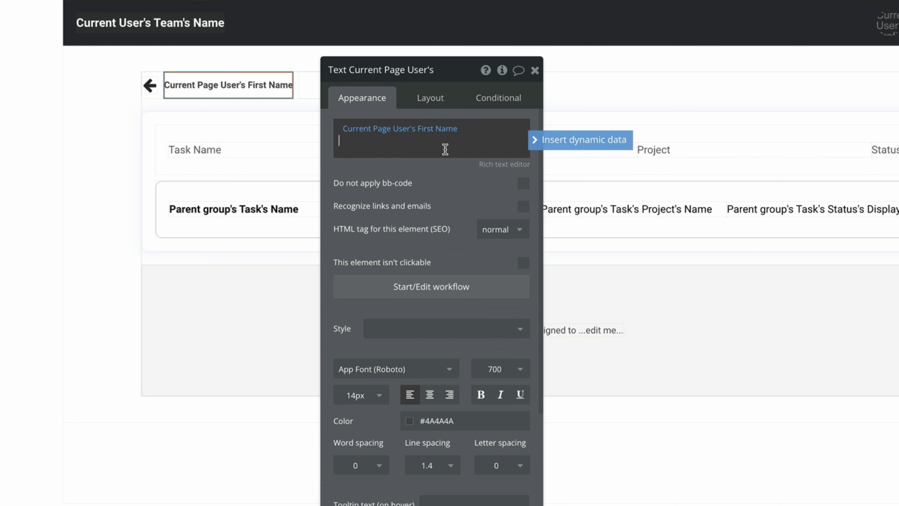
pyautogui.click(552, 140)
pyautogui.click(516, 203)
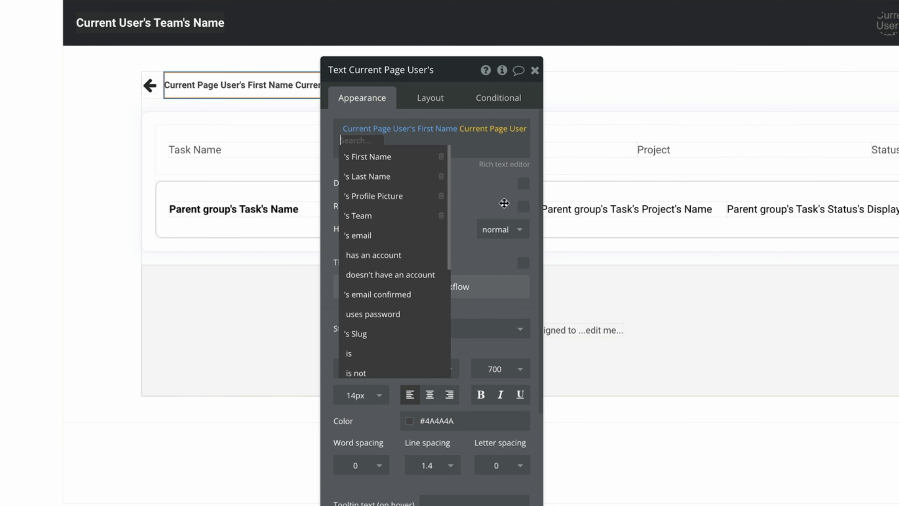
pyautogui.click(393, 179)
# Set the image to Current Page User's Profile Picture and apply the Profile Picture style.
pyautogui.click(444, 85)
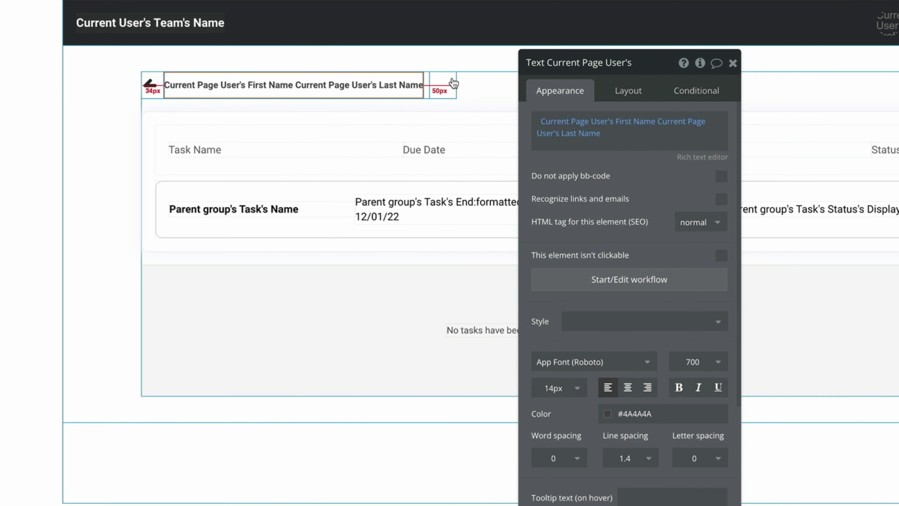
pyautogui.click(638, 156)
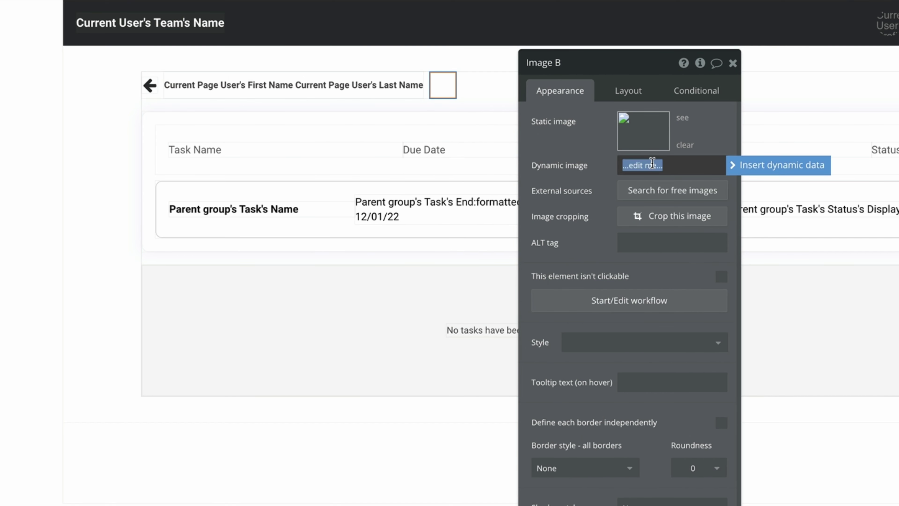
pyautogui.click(598, 155)
pyautogui.click(650, 160)
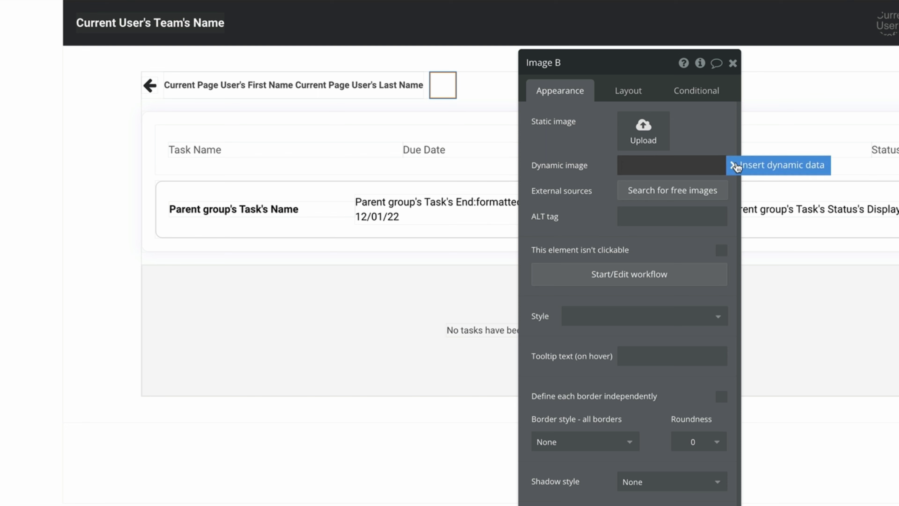
pyautogui.click(733, 164)
pyautogui.click(725, 238)
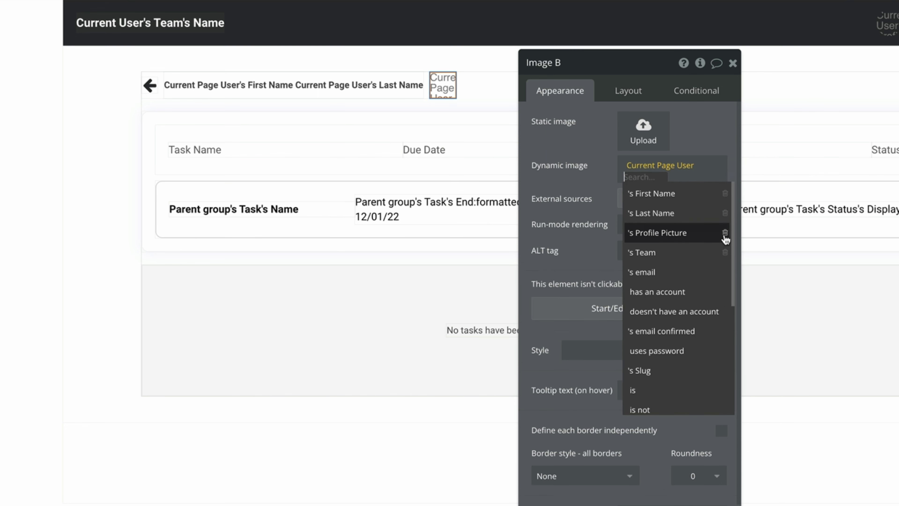
pyautogui.click(702, 237)
pyautogui.click(603, 350)
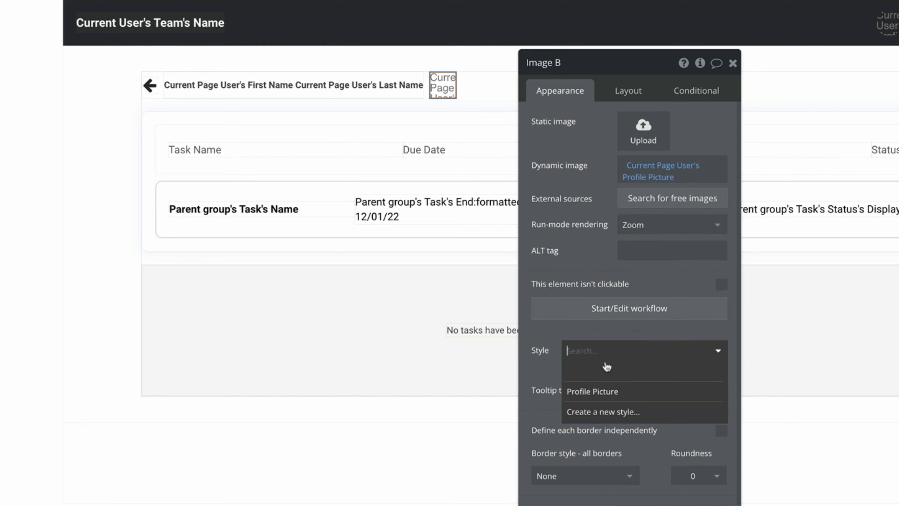
pyautogui.click(616, 391)
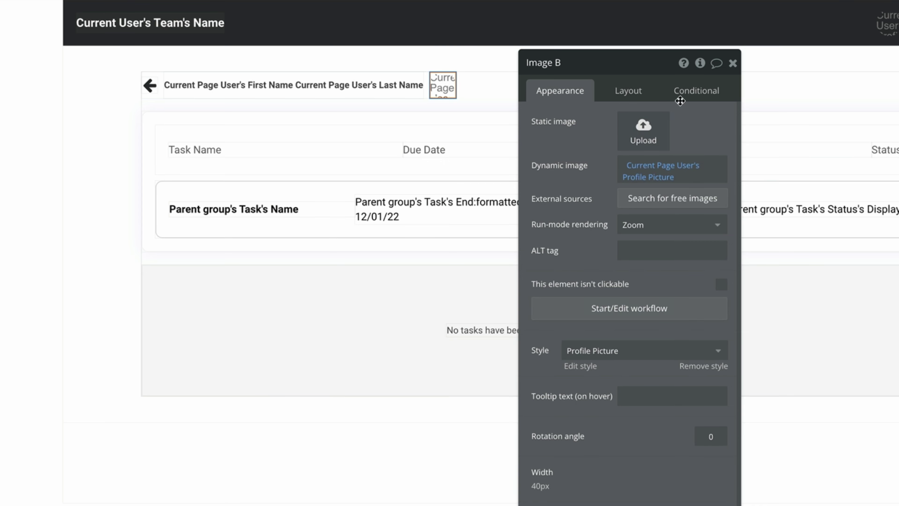
pyautogui.click(732, 63)
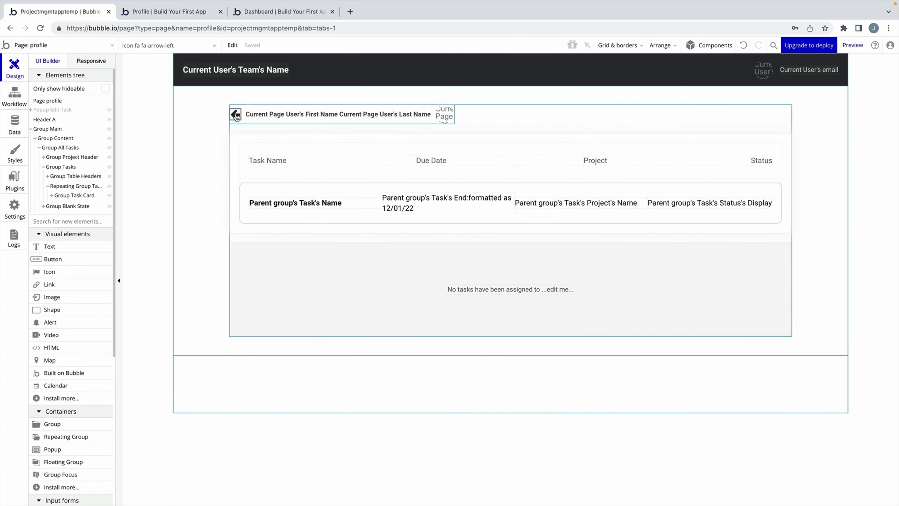
# Give the back-arrow icon a click workflow with Navigation > Go to previous page.
pyautogui.doubleClick(150, 85)
pyautogui.click(661, 121)
pyautogui.click(578, 125)
pyautogui.click(564, 198)
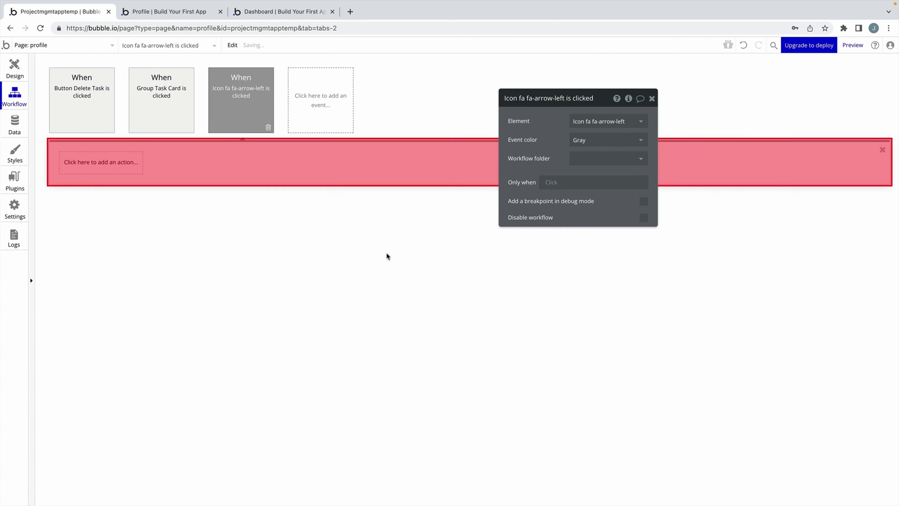
pyautogui.click(101, 162)
pyautogui.moveTo(110, 217)
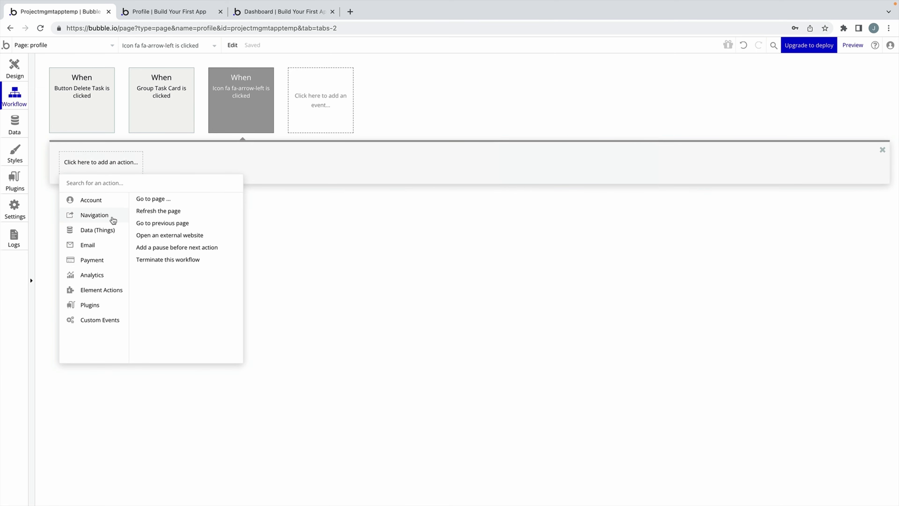
pyautogui.click(200, 224)
pyautogui.click(651, 99)
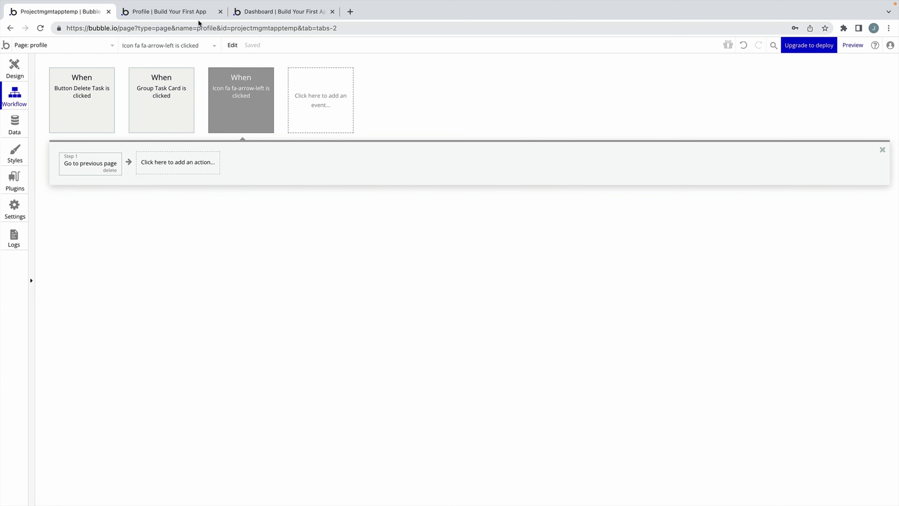
pyautogui.click(198, 17)
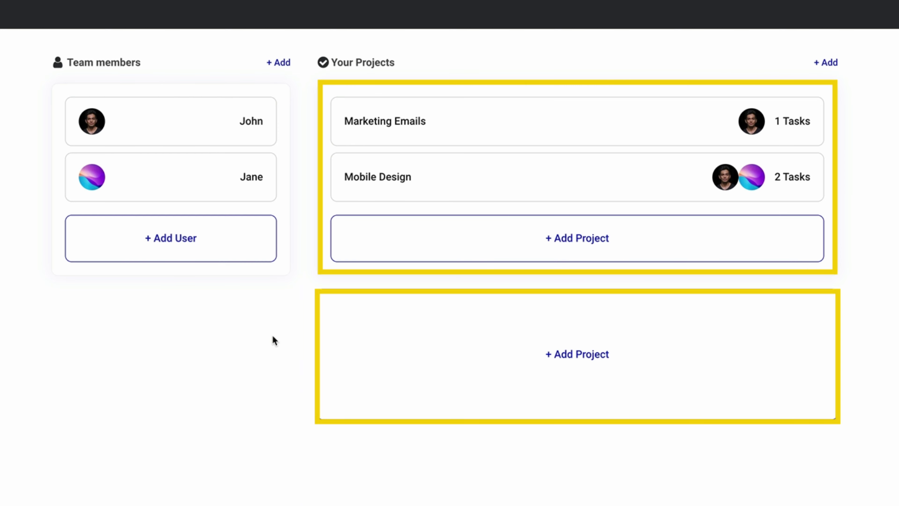
# Open the Marketing Emails project in the preview, then go back to the dashboard.
pyautogui.click(361, 140)
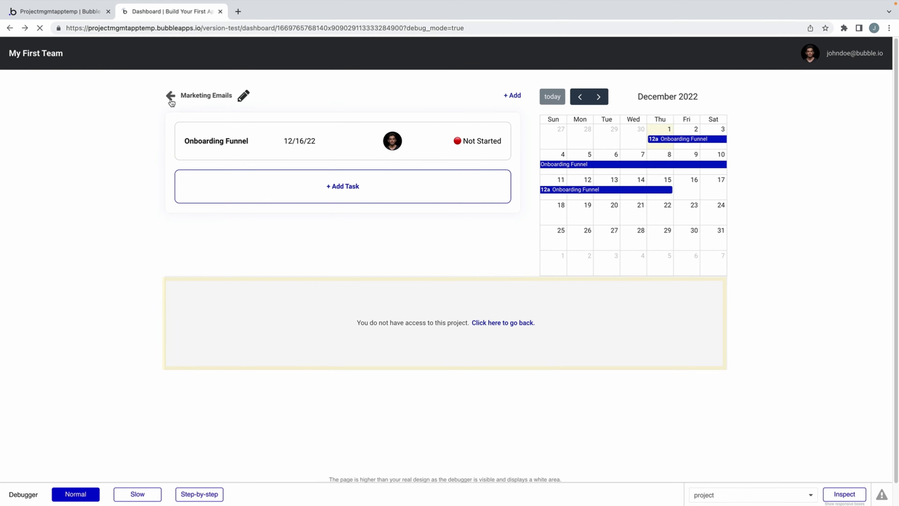
pyautogui.click(171, 99)
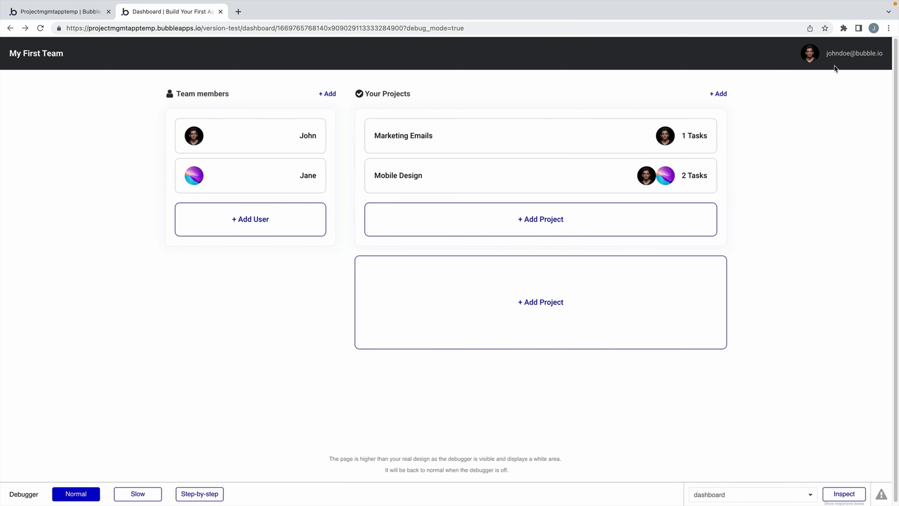
# Check the profile page from the user dropdown's Settings, then view the All Users app data.
pyautogui.click(848, 55)
pyautogui.click(813, 131)
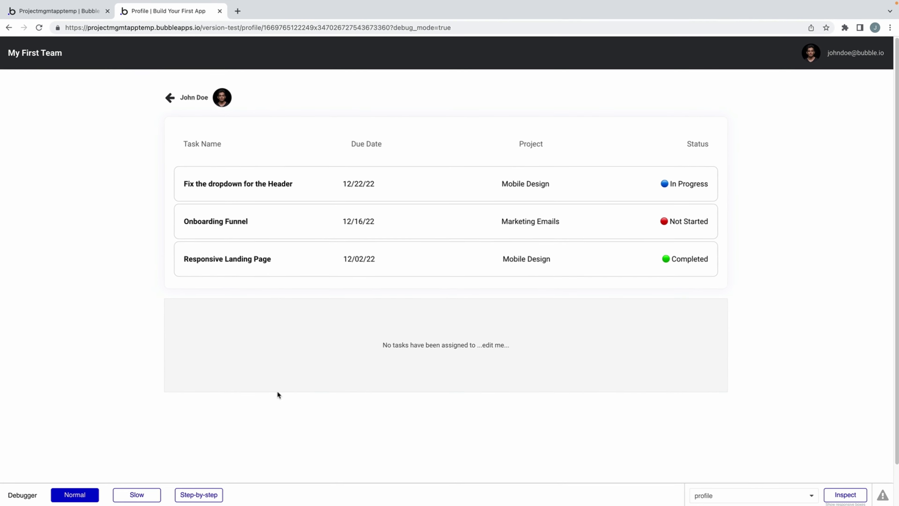
pyautogui.click(170, 97)
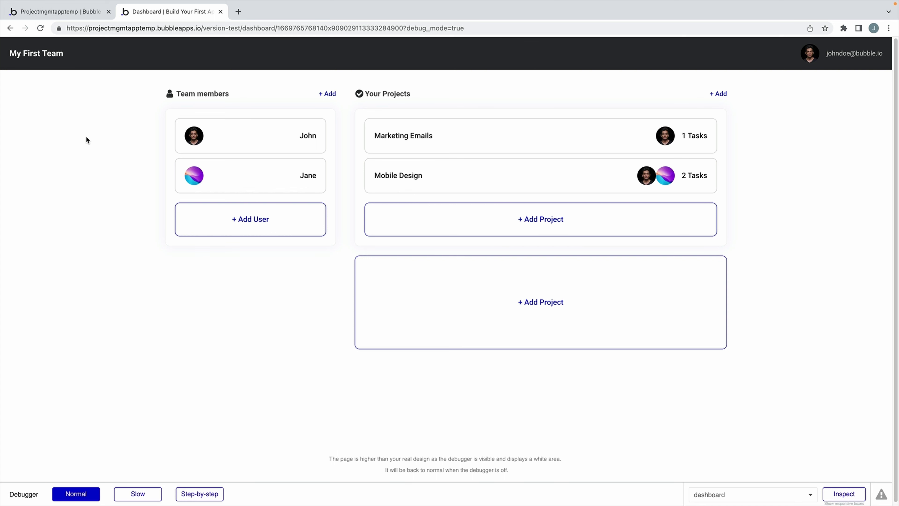
pyautogui.click(94, 13)
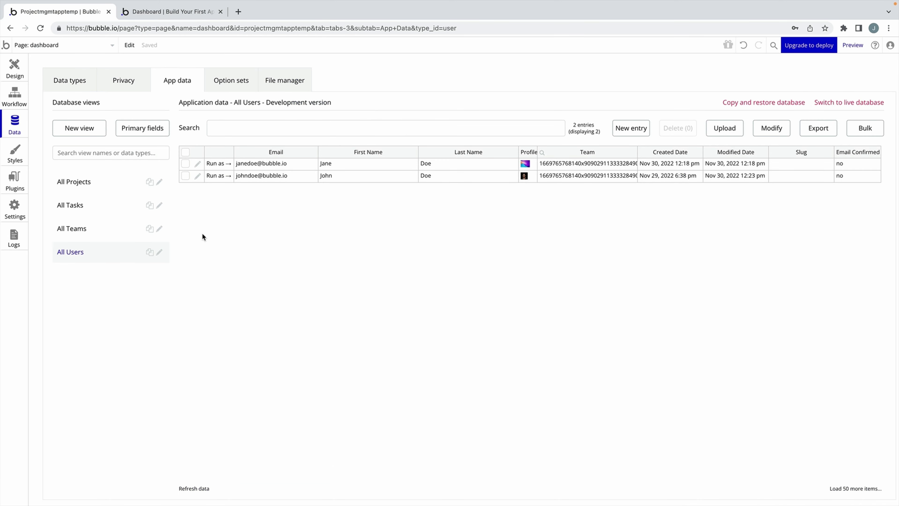
# Run the app as the second team member, confirm only Mobile Design shows, then open the privacy rules.
pyautogui.click(217, 165)
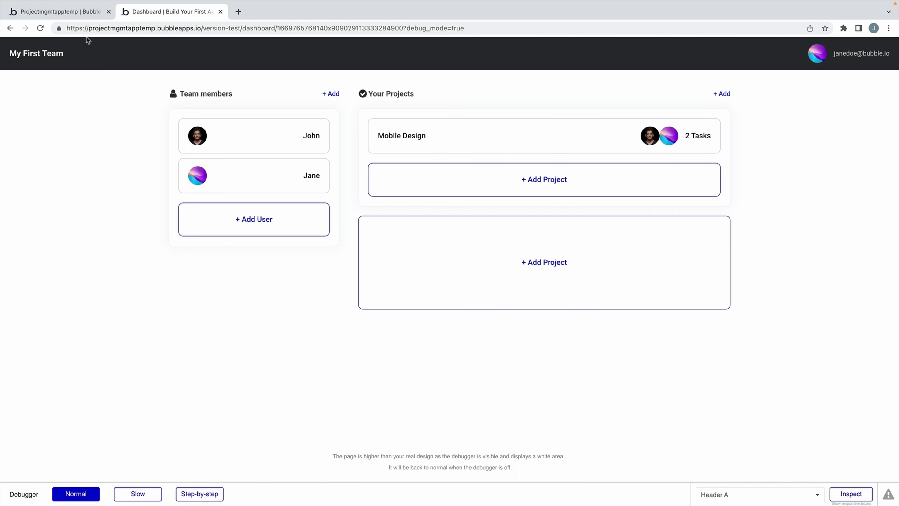
pyautogui.click(83, 12)
pyautogui.click(123, 81)
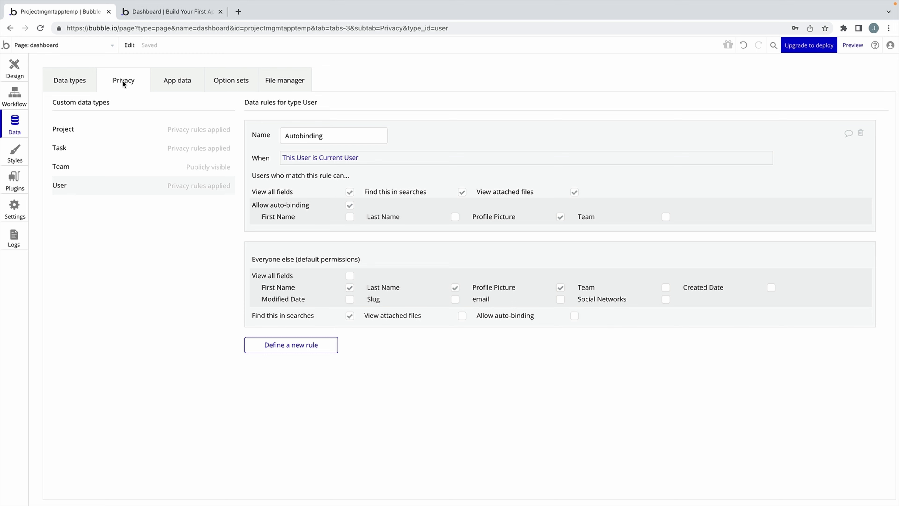
# Let everyone else find Project records in searches, then reload the app preview.
pyautogui.click(121, 128)
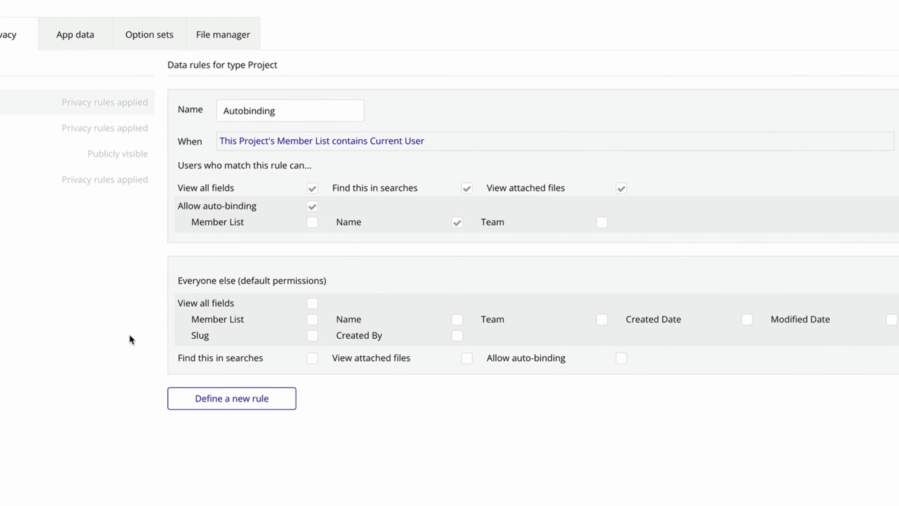
pyautogui.click(312, 358)
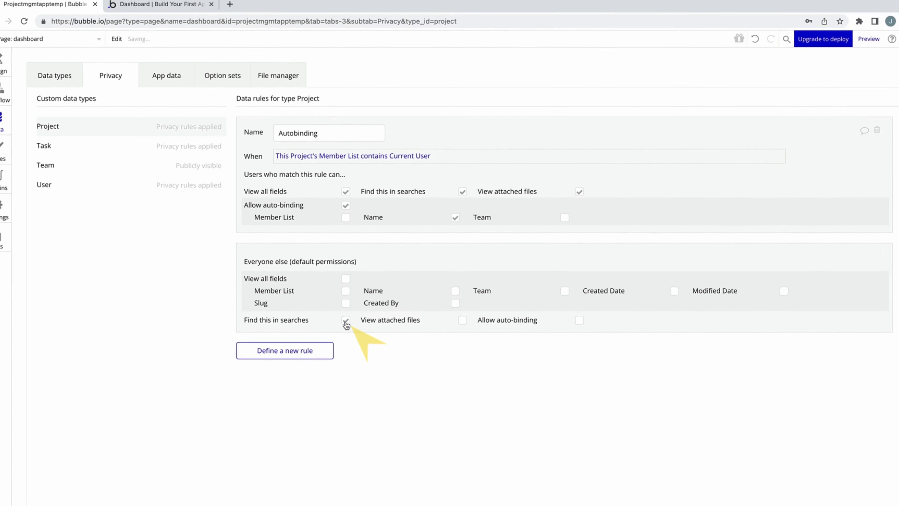
pyautogui.click(164, 9)
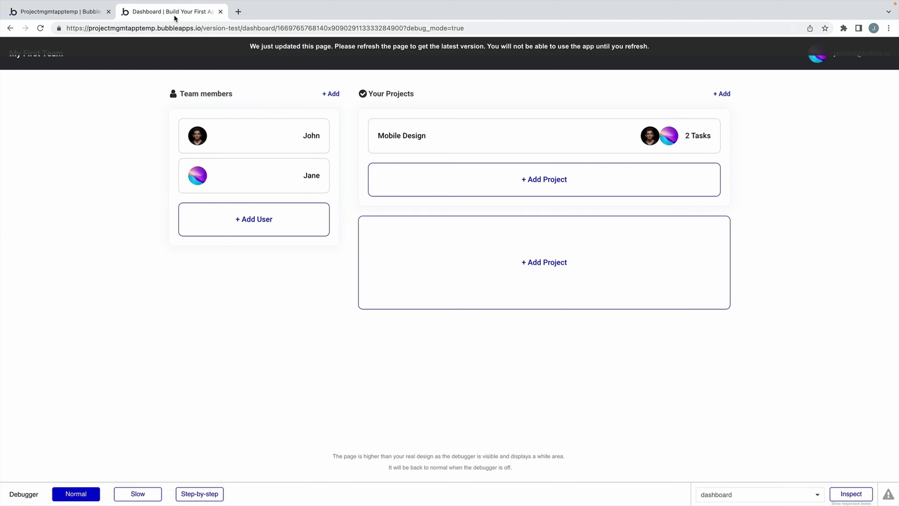
pyautogui.press('super+r')
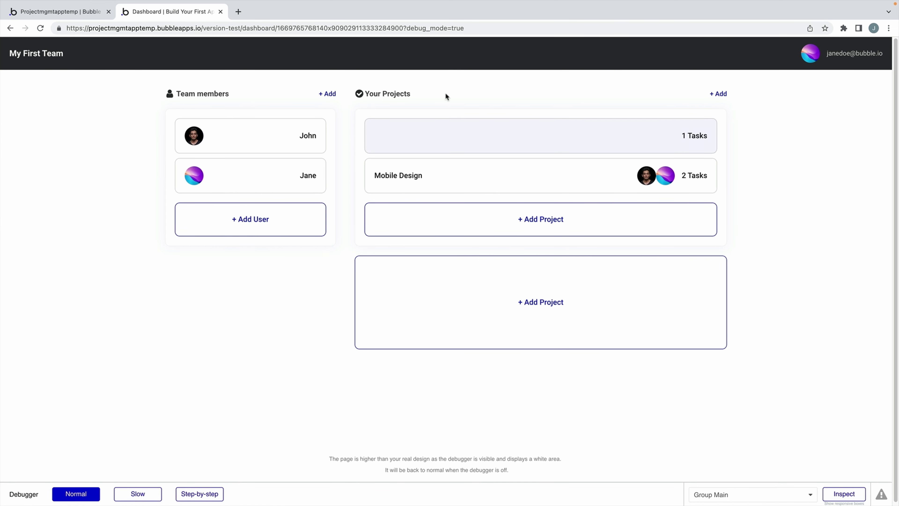
# Tick Name under Everyone else for Project, then check the preview before returning to the editor.
pyautogui.click(74, 11)
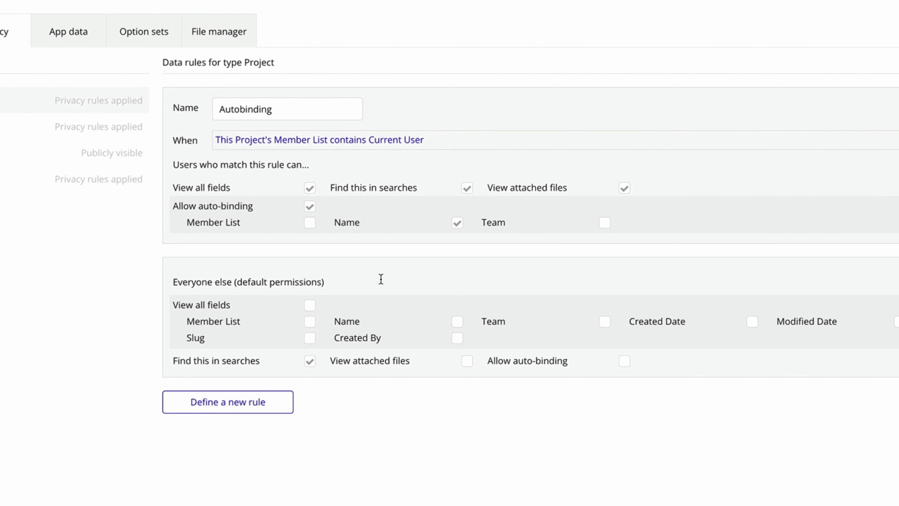
pyautogui.click(457, 323)
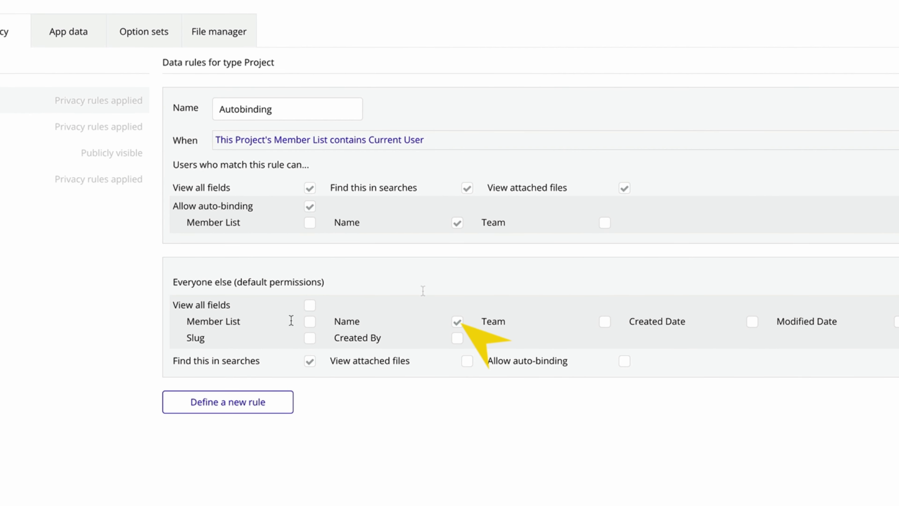
pyautogui.click(309, 322)
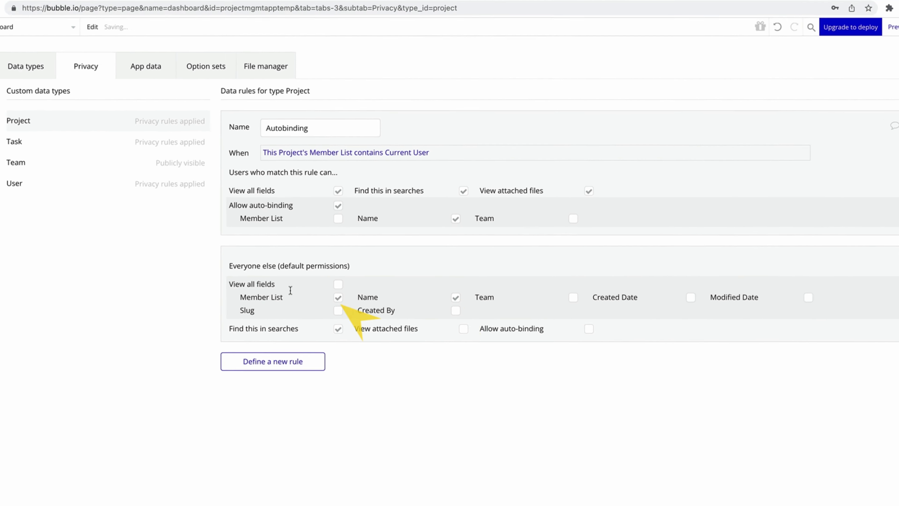
pyautogui.click(170, 11)
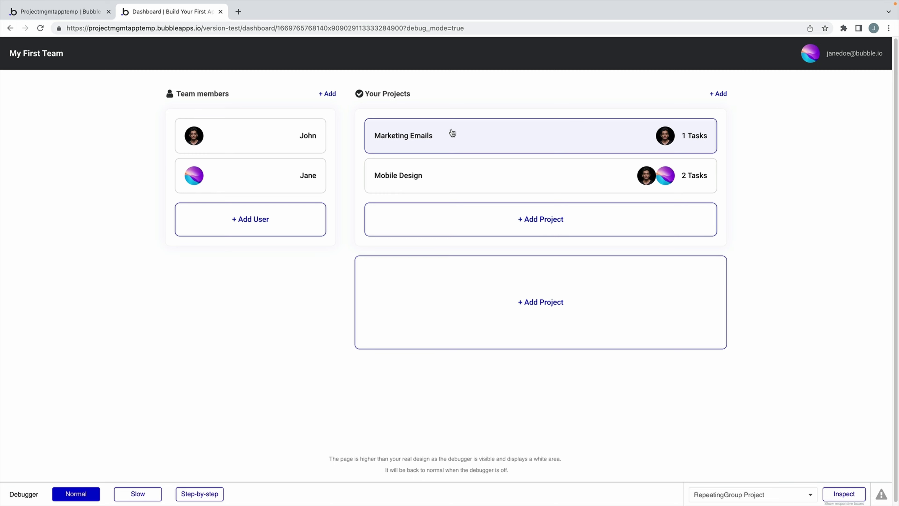
pyautogui.hotkey('ctrl', 'shift', 'Tab')
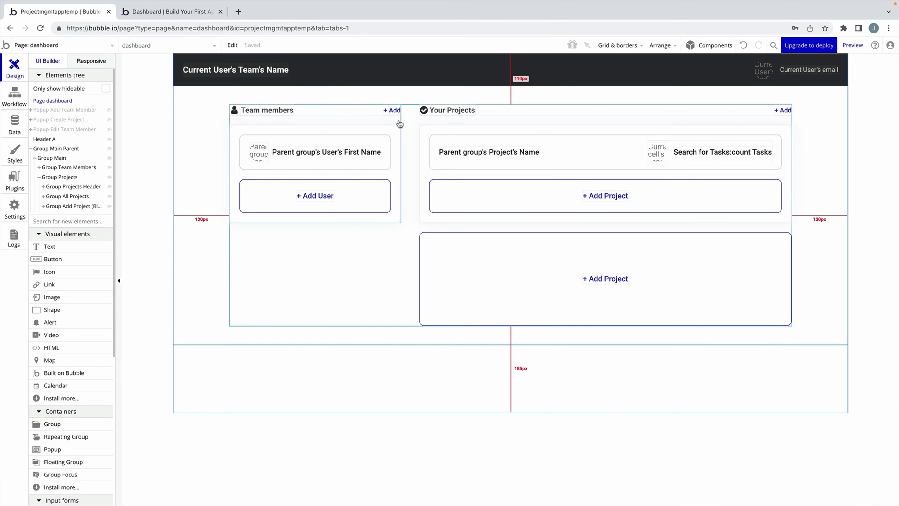
# On Group All Projects, add a new condition that starts with a Search for Projects.
pyautogui.click(428, 129)
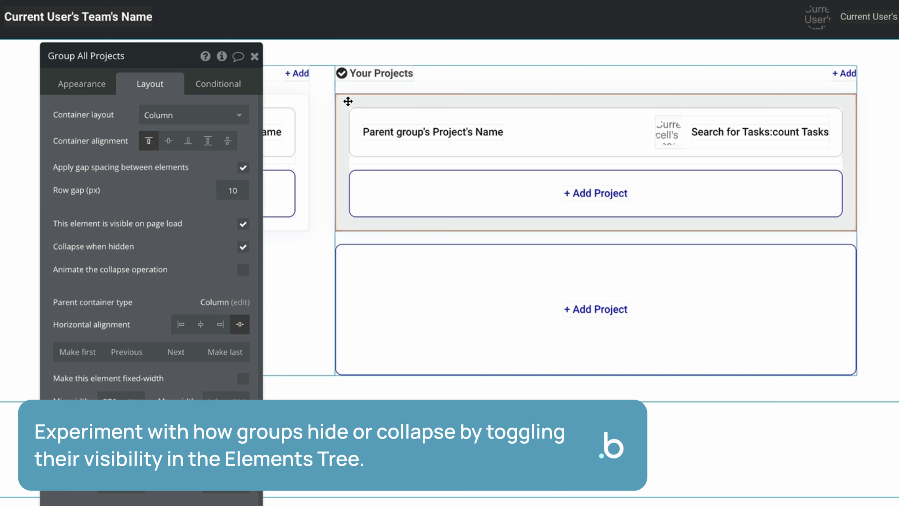
pyautogui.click(222, 87)
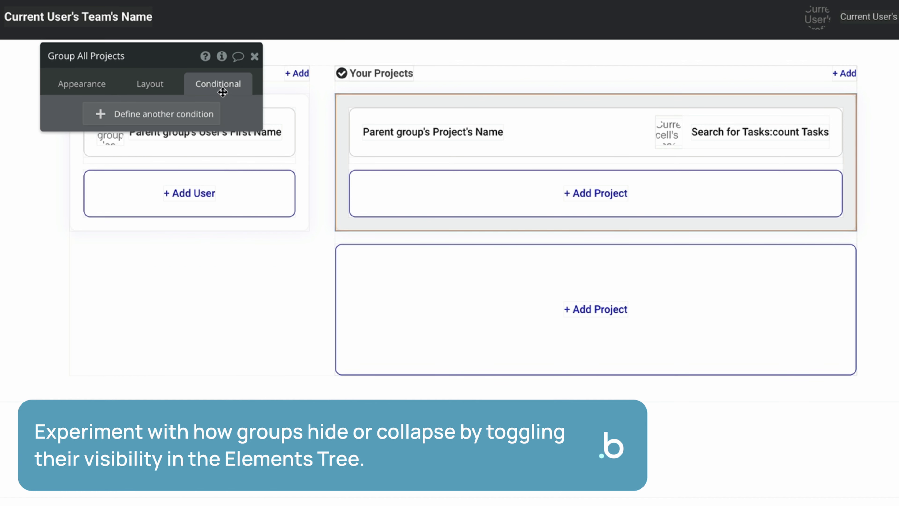
pyautogui.click(201, 122)
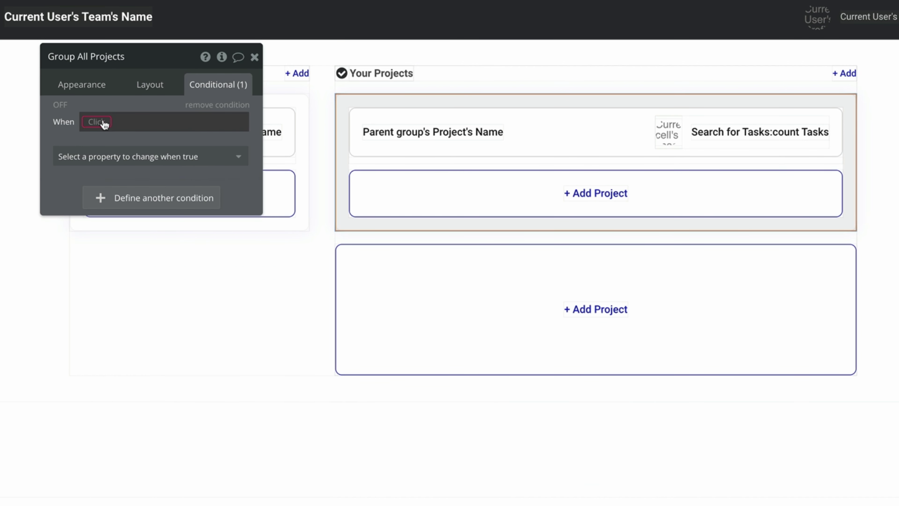
pyautogui.click(105, 122)
pyautogui.click(188, 210)
pyautogui.click(427, 89)
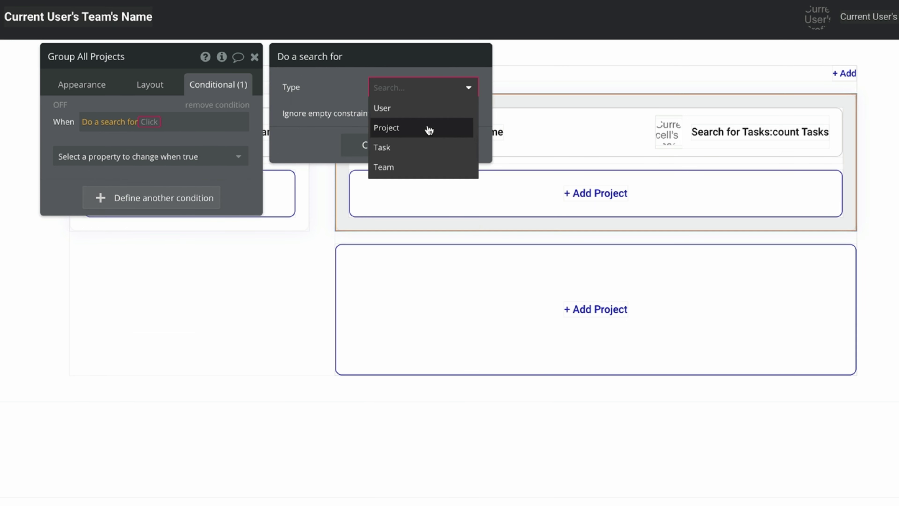
pyautogui.click(428, 127)
# Constrain the search to Team = Current Page Team and test its count > 0.
pyautogui.click(331, 123)
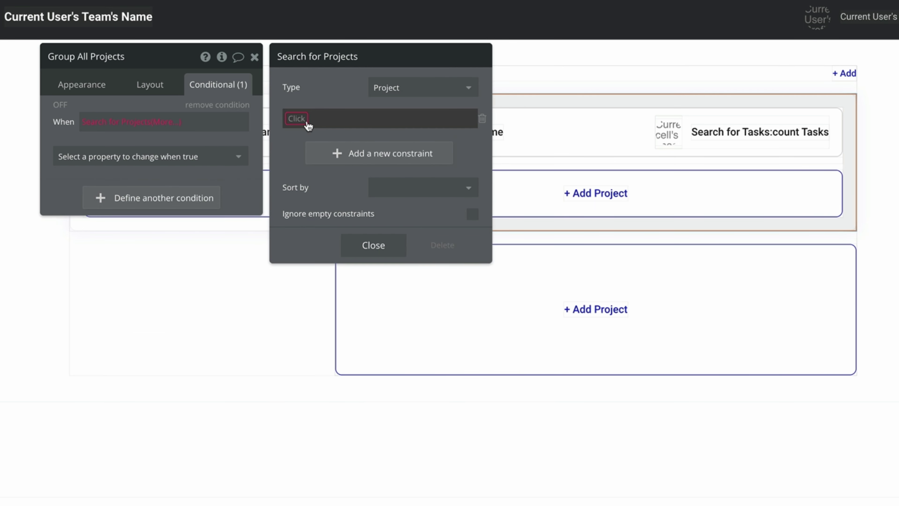
pyautogui.click(307, 122)
pyautogui.click(311, 172)
pyautogui.click(325, 123)
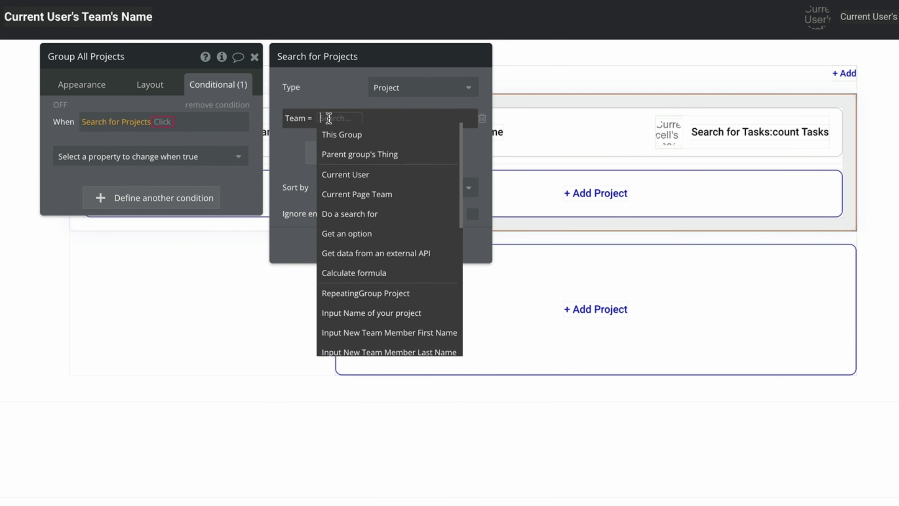
pyautogui.click(376, 191)
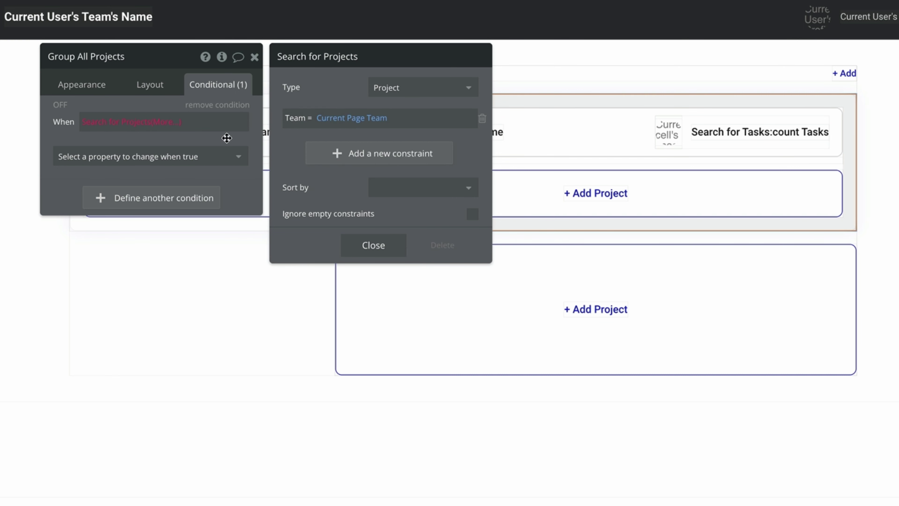
pyautogui.click(163, 122)
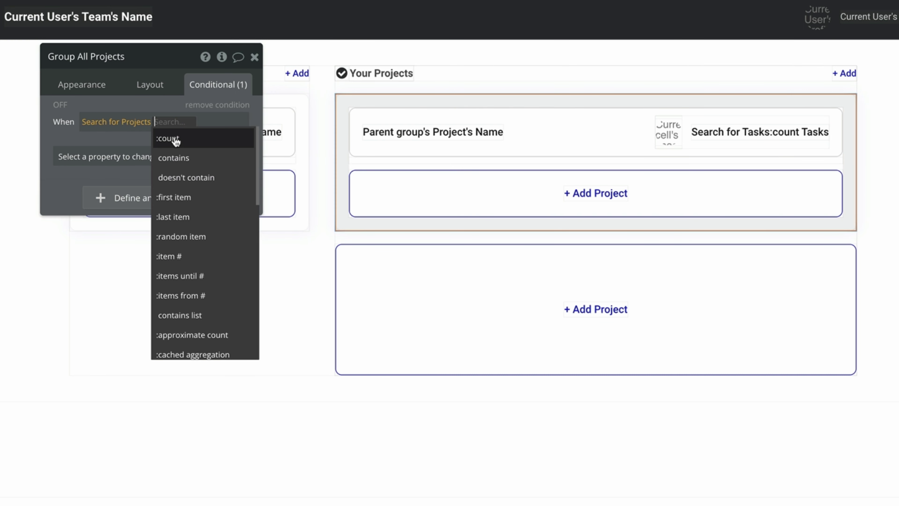
pyautogui.click(212, 141)
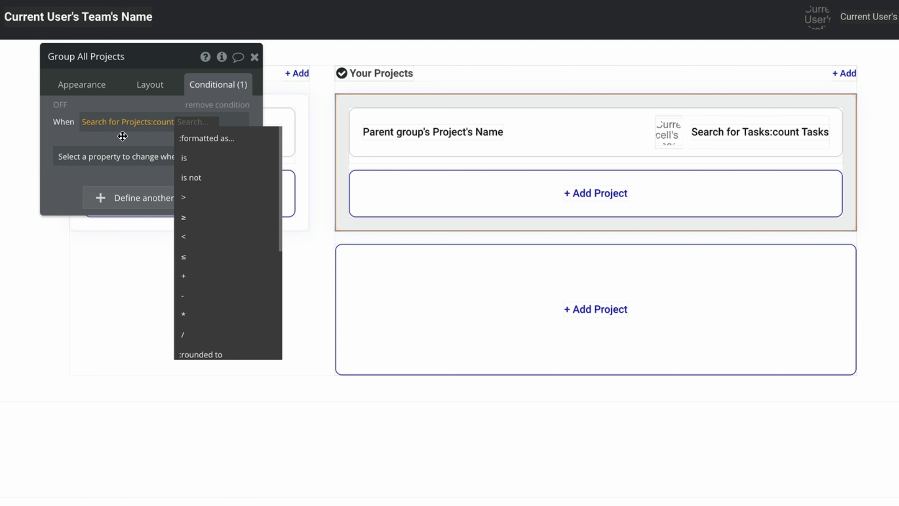
pyautogui.click(200, 197)
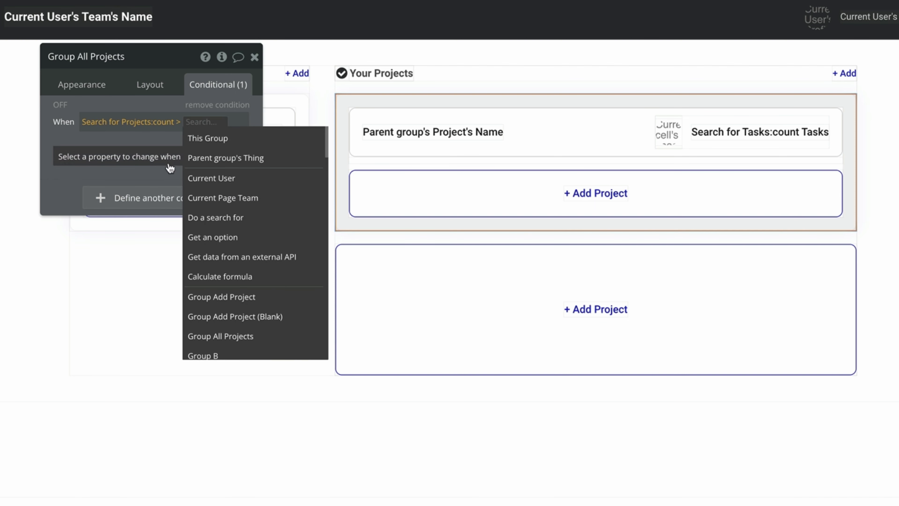
pyautogui.write('0')
pyautogui.click(145, 138)
# Make the condition set the group visible, and untick visible on page load.
pyautogui.click(146, 156)
pyautogui.click(156, 197)
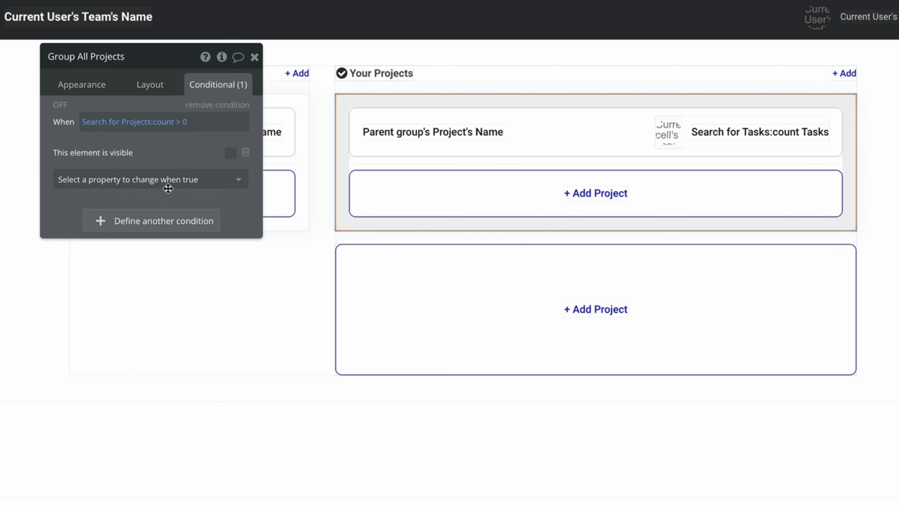
pyautogui.click(229, 153)
pyautogui.click(152, 86)
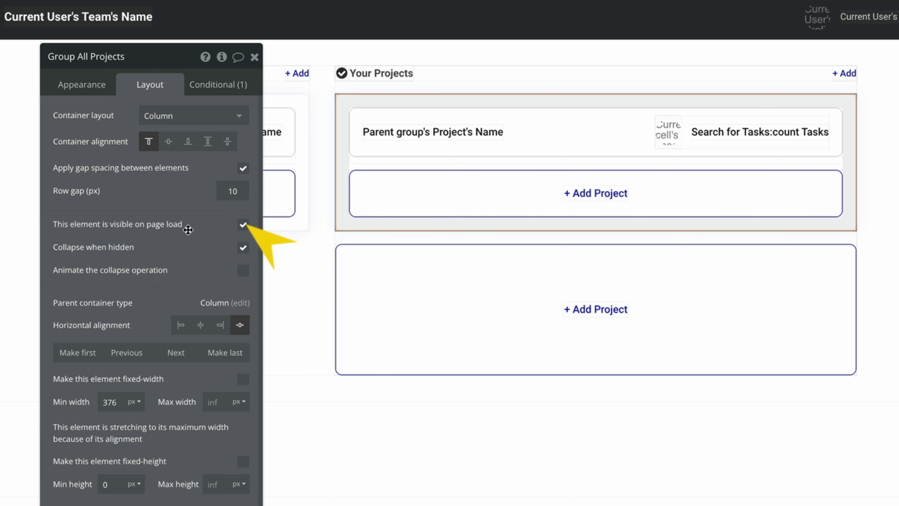
pyautogui.click(243, 225)
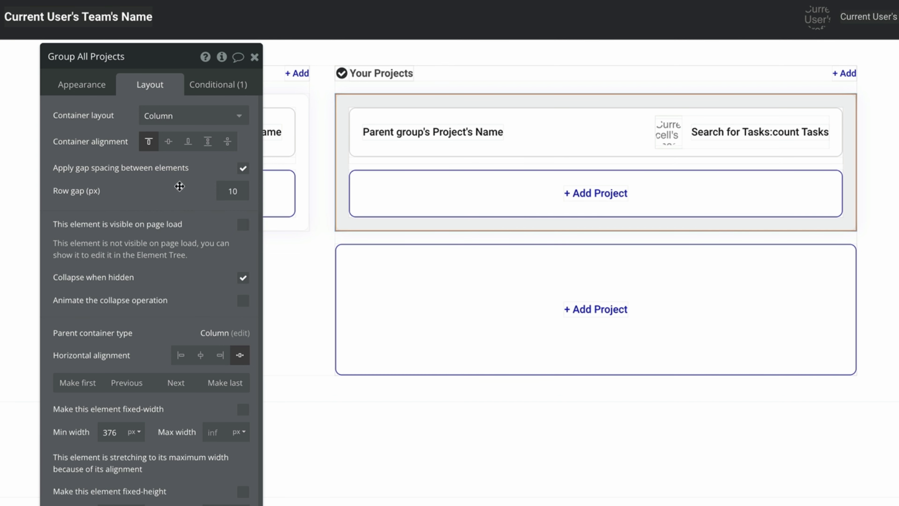
# Copy the project-count condition expression for reuse.
pyautogui.click(211, 91)
pyautogui.rightClick(216, 129)
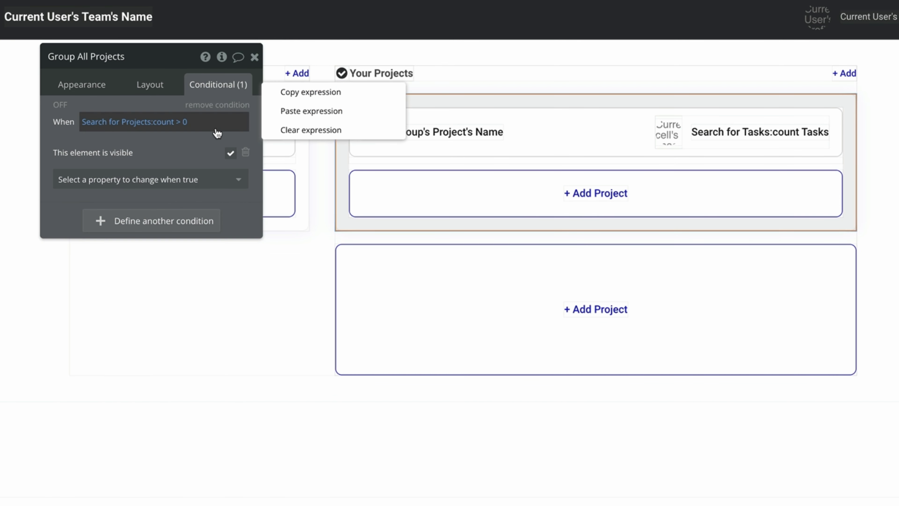
pyautogui.click(290, 93)
pyautogui.click(366, 280)
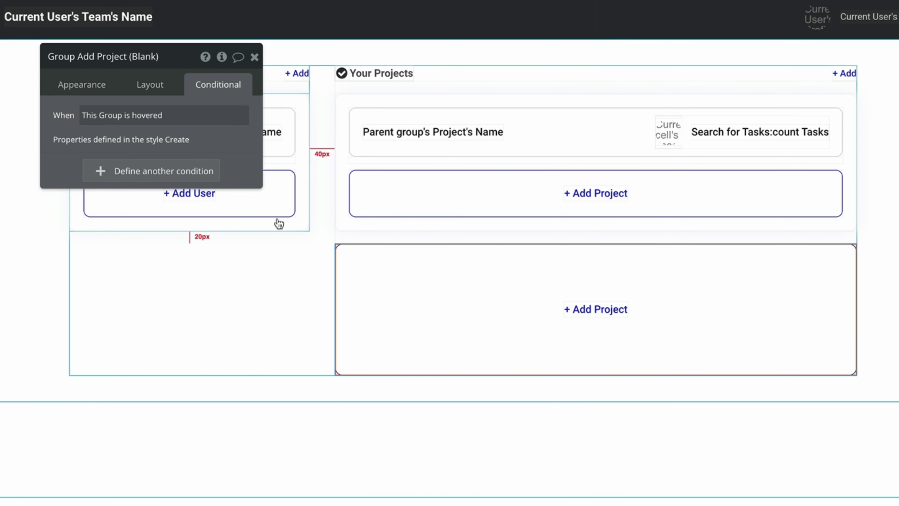
# On Group Add Project (Blank), paste the project-count condition and change it to count < 1.
pyautogui.click(212, 171)
pyautogui.rightClick(243, 183)
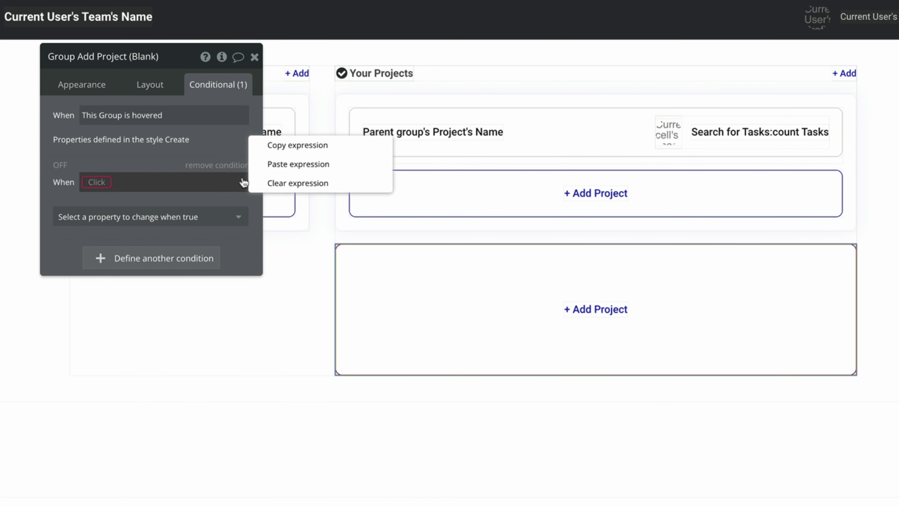
pyautogui.click(280, 163)
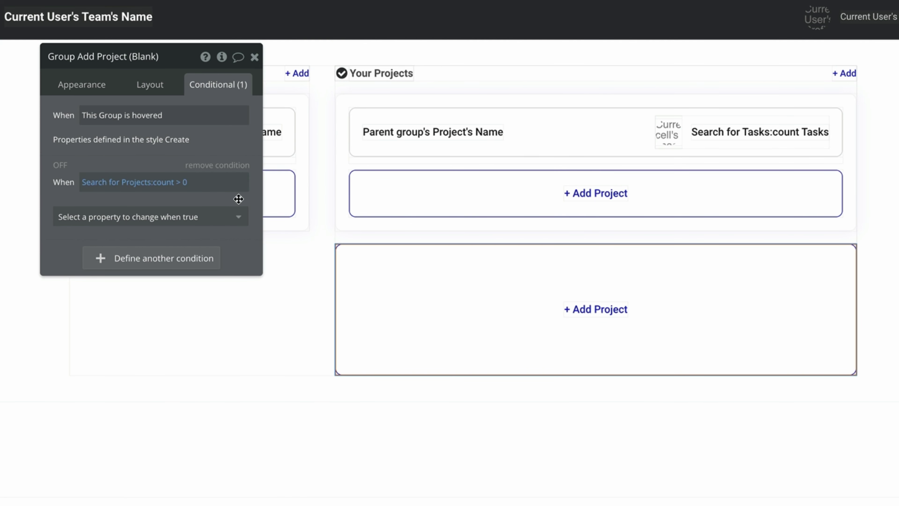
pyautogui.click(181, 182)
pyautogui.click(199, 300)
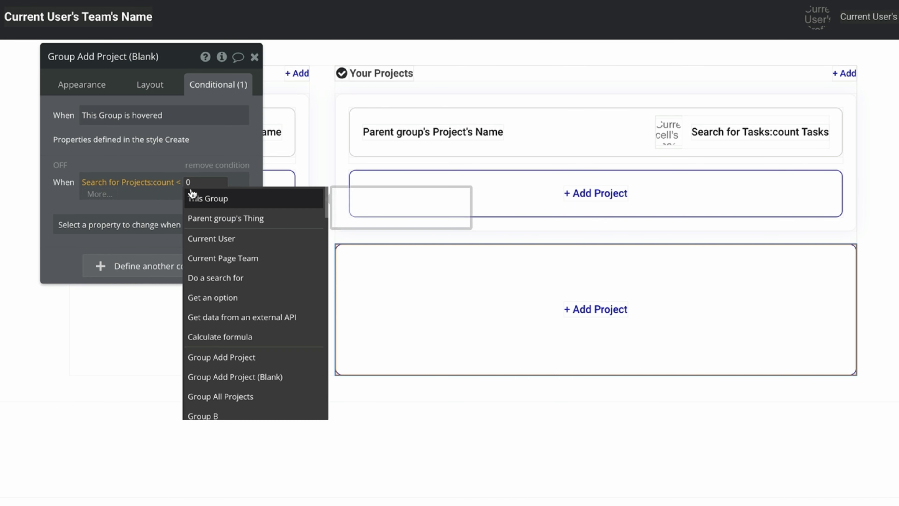
pyautogui.write('1')
pyautogui.click(136, 163)
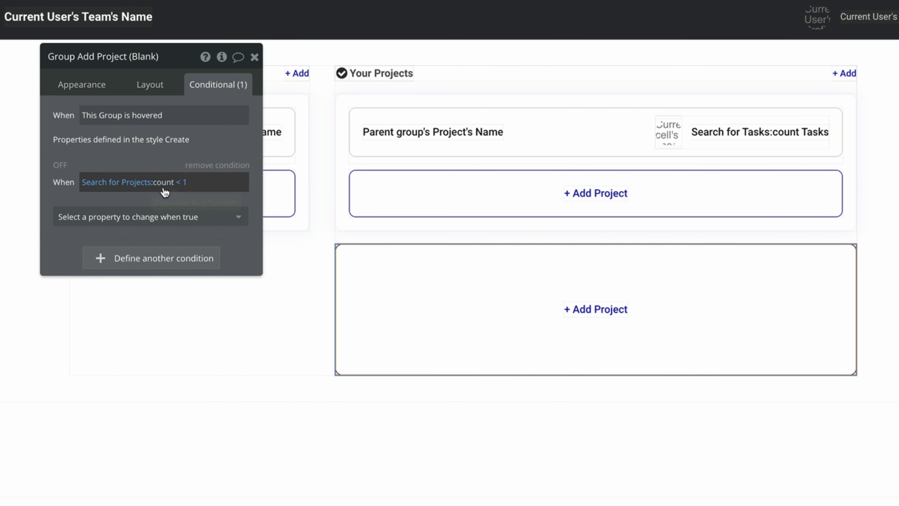
# Make that condition show the blank group, and untick visible on page load.
pyautogui.click(166, 221)
pyautogui.click(191, 248)
pyautogui.click(230, 213)
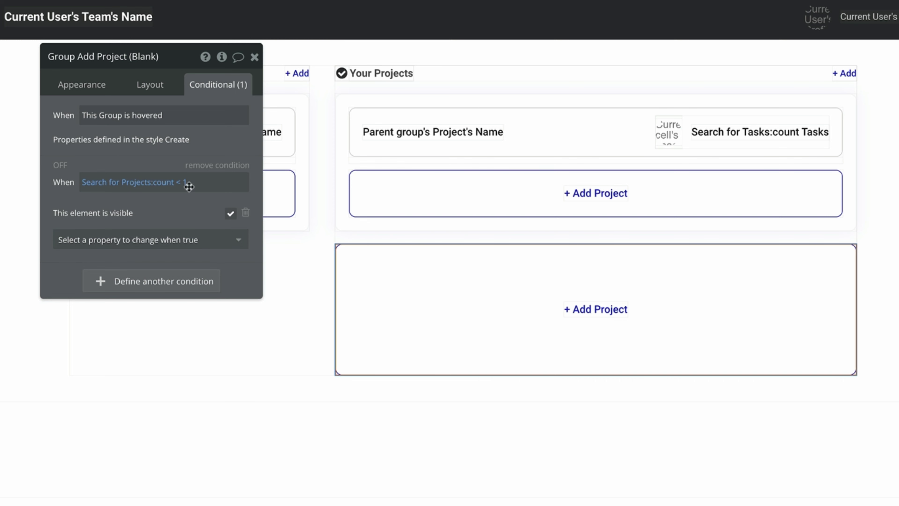
pyautogui.click(168, 87)
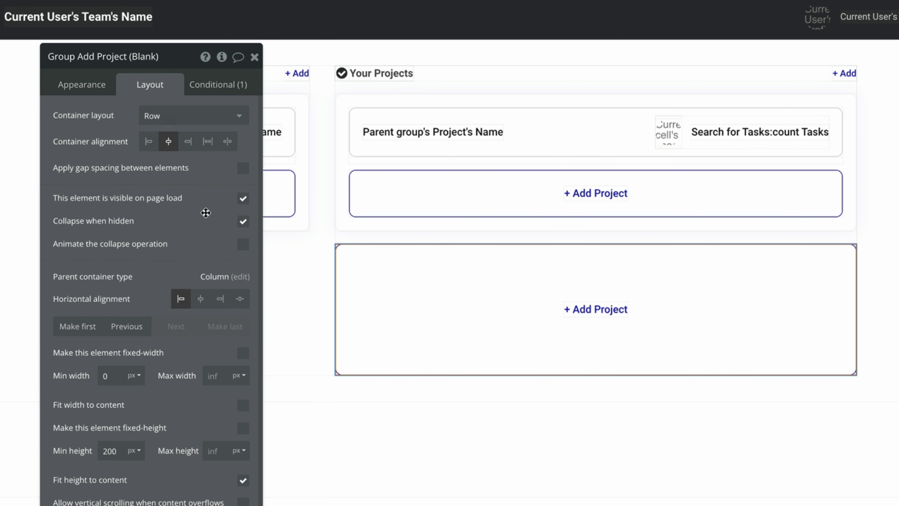
pyautogui.click(243, 198)
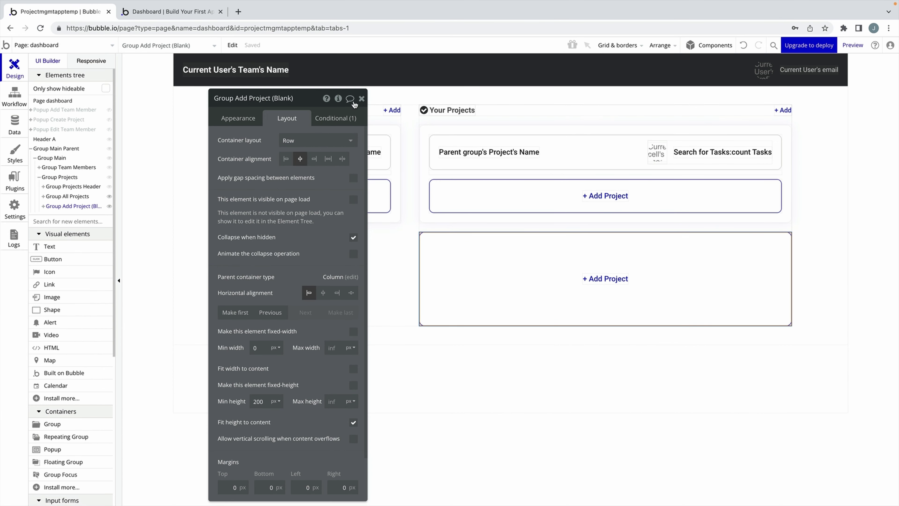
pyautogui.click(361, 99)
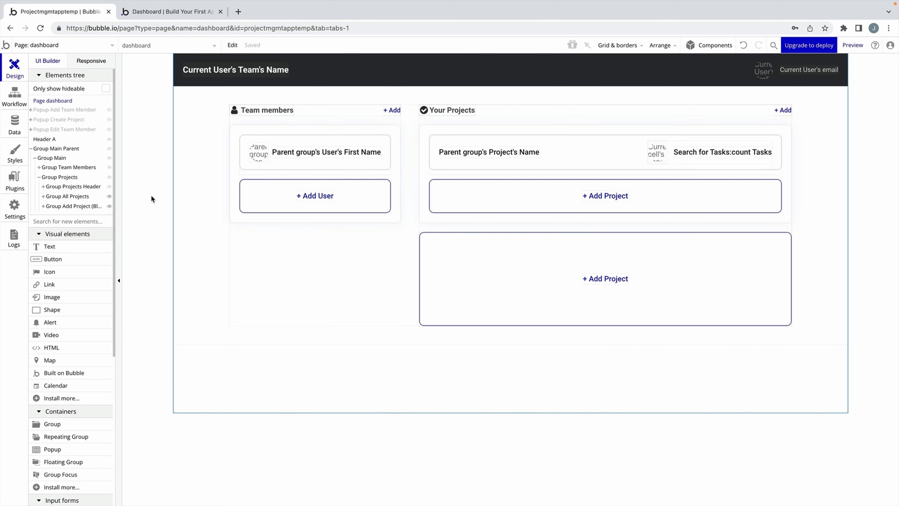
pyautogui.click(108, 49)
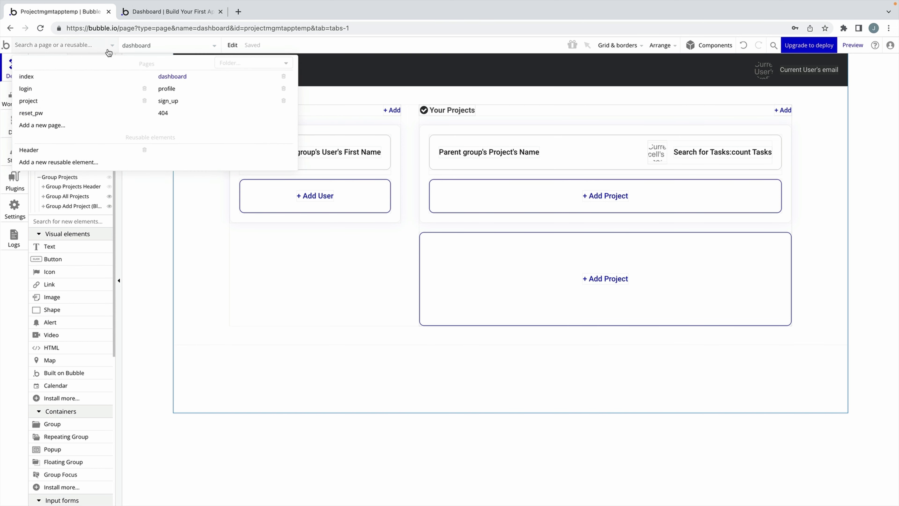
# On the project page's Group Content, add condition Current Page Project's Member List contains Current User.
pyautogui.click(94, 102)
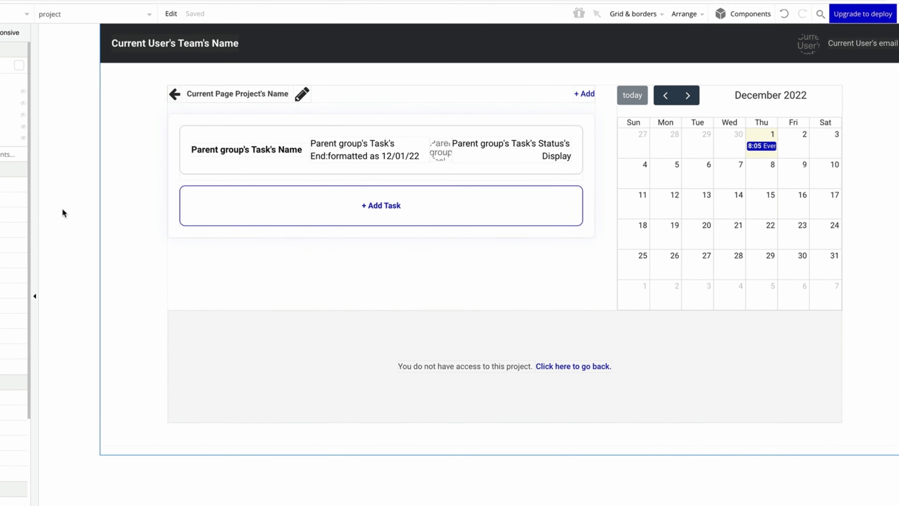
pyautogui.click(217, 269)
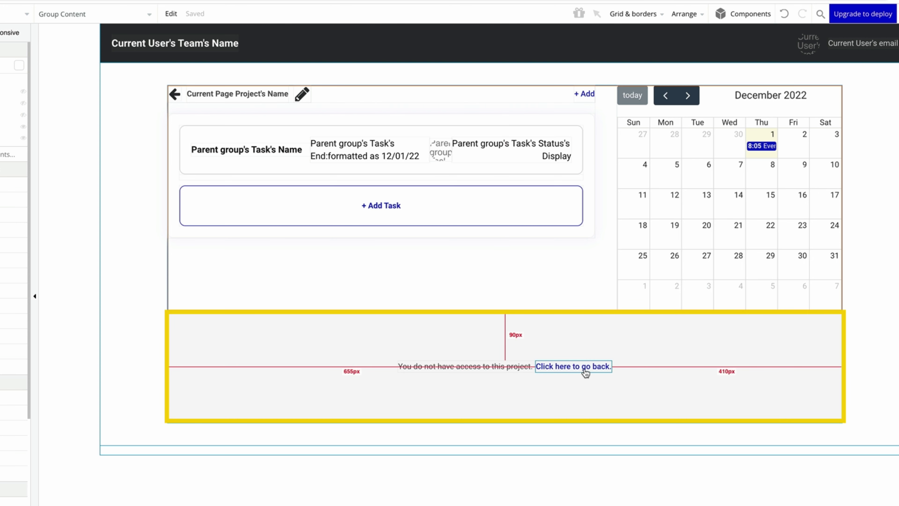
pyautogui.doubleClick(275, 263)
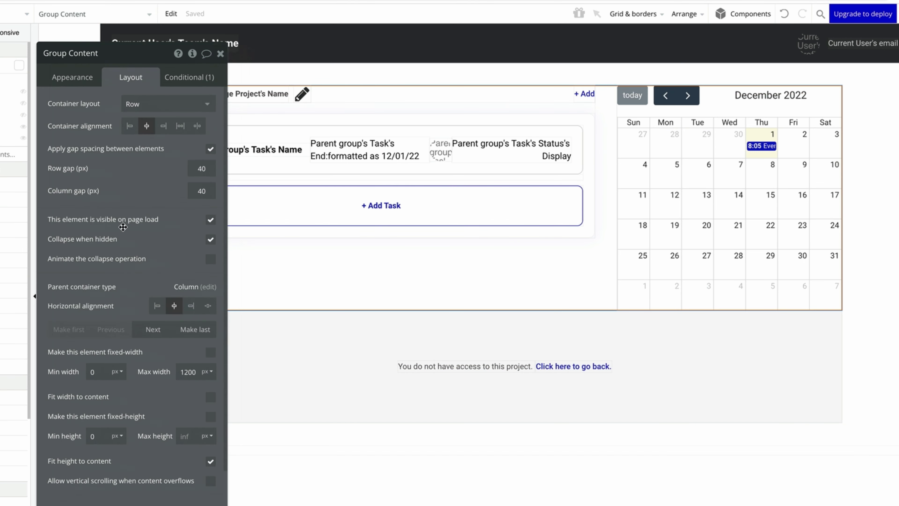
pyautogui.click(181, 83)
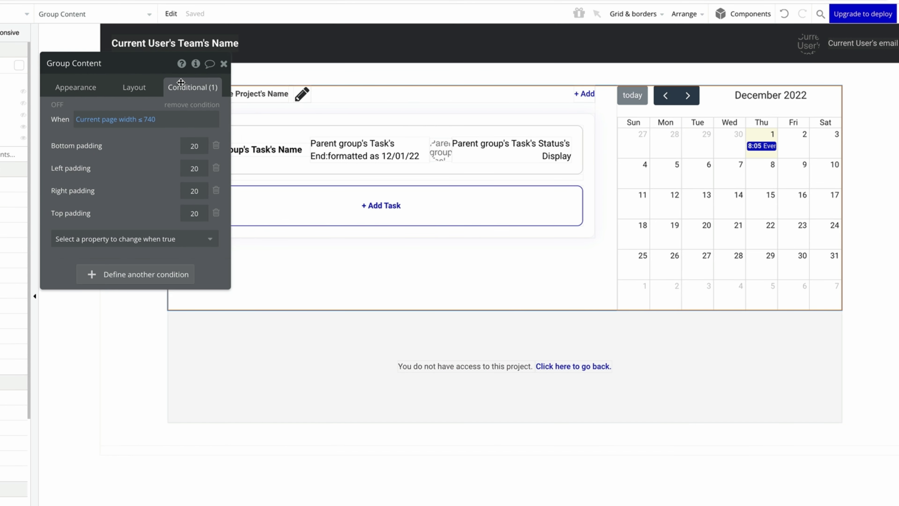
pyautogui.click(145, 273)
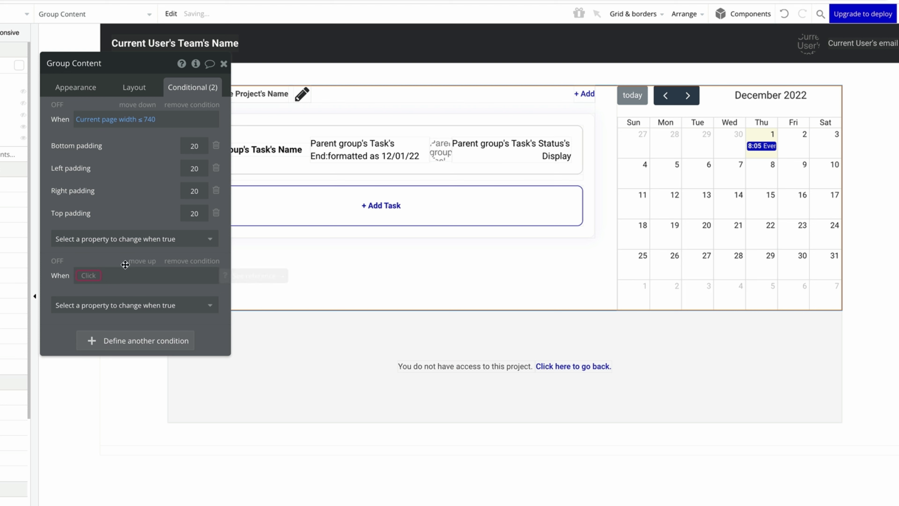
pyautogui.click(89, 275)
pyautogui.click(161, 341)
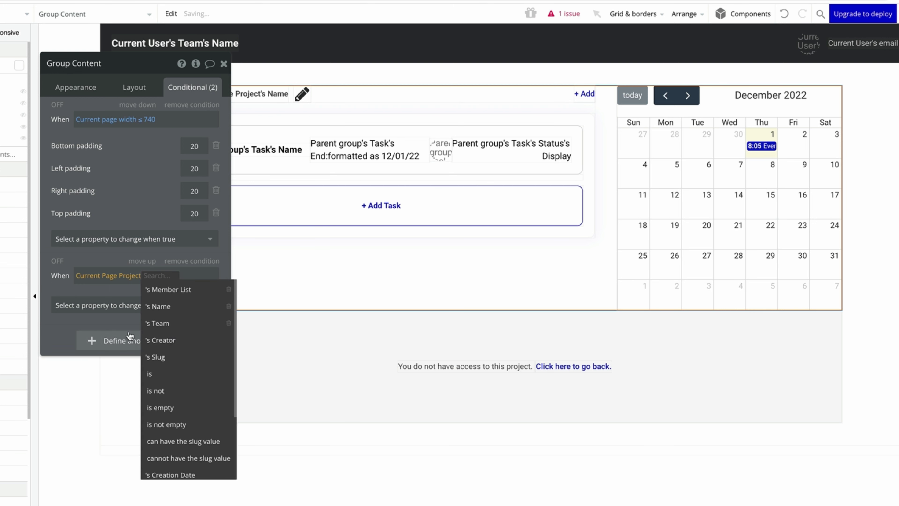
pyautogui.click(201, 290)
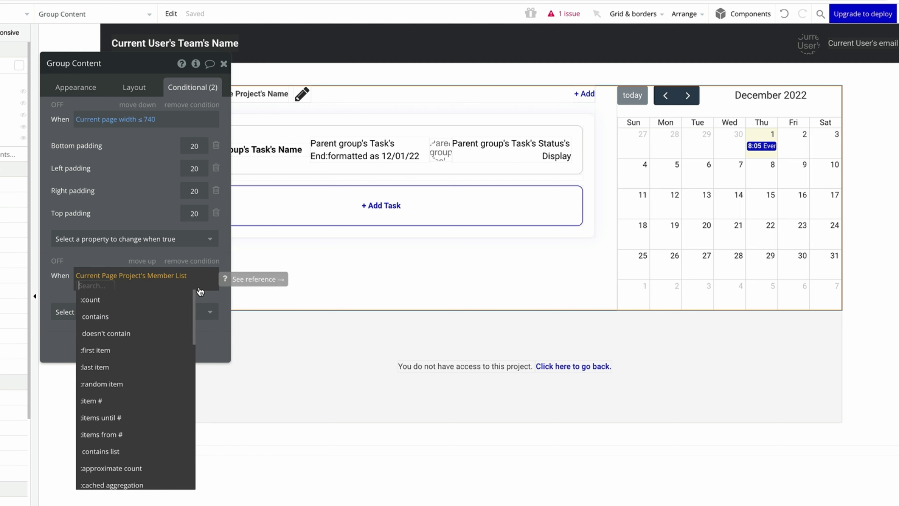
pyautogui.click(162, 313)
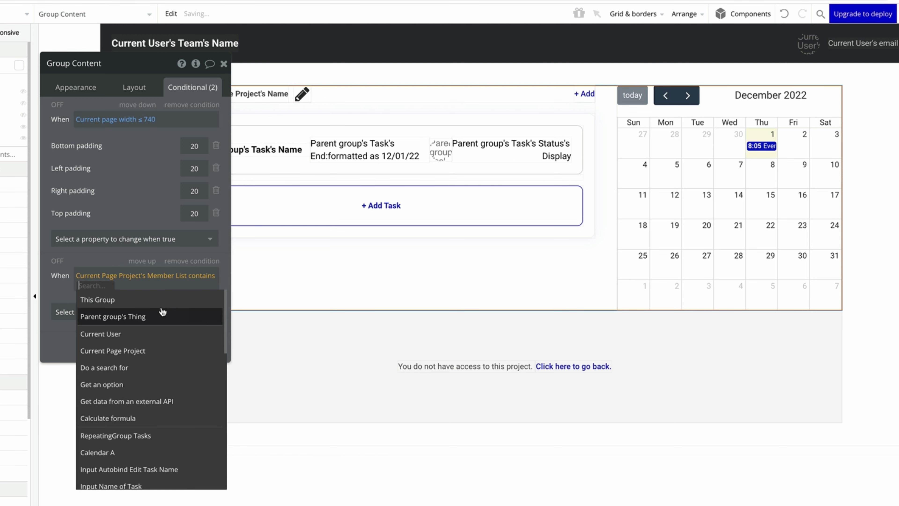
pyautogui.click(162, 333)
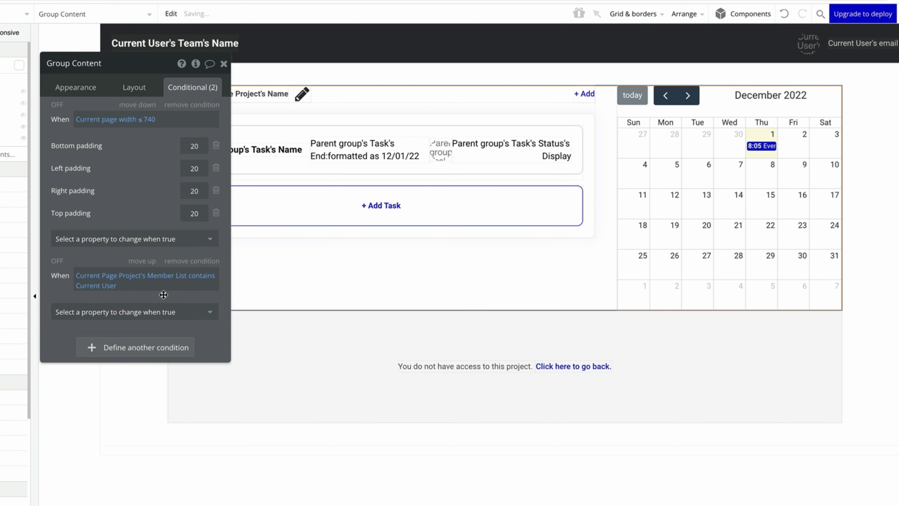
# Make that condition show the group, and copy its member-check expression.
pyautogui.click(161, 311)
pyautogui.click(171, 342)
pyautogui.click(204, 308)
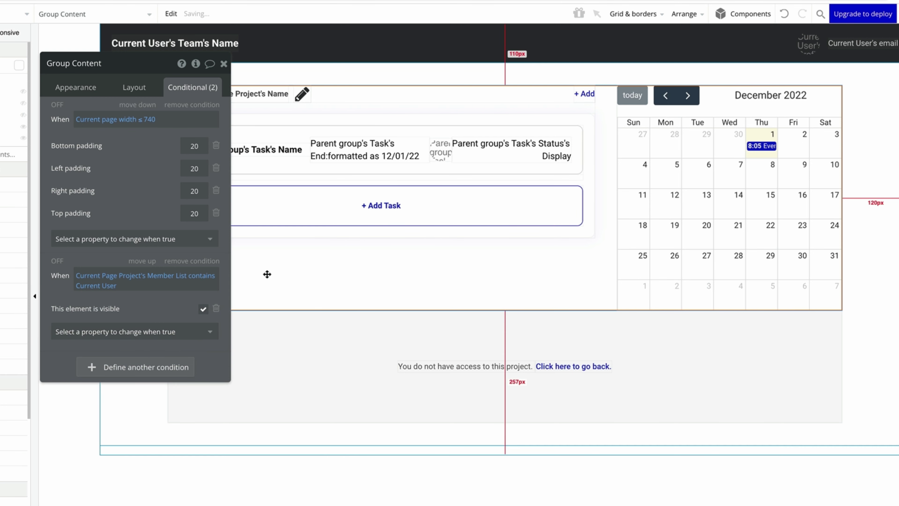
pyautogui.rightClick(209, 276)
pyautogui.click(227, 260)
# Add a pasted 'doesn't contain Current User' condition hiding the group, and untick visible on page load.
pyautogui.click(166, 375)
pyautogui.rightClick(167, 371)
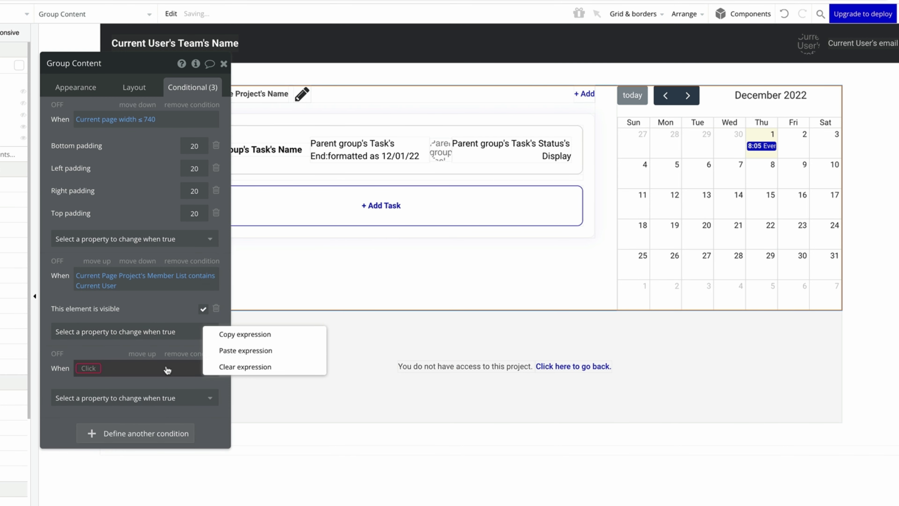
pyautogui.click(216, 354)
pyautogui.click(201, 368)
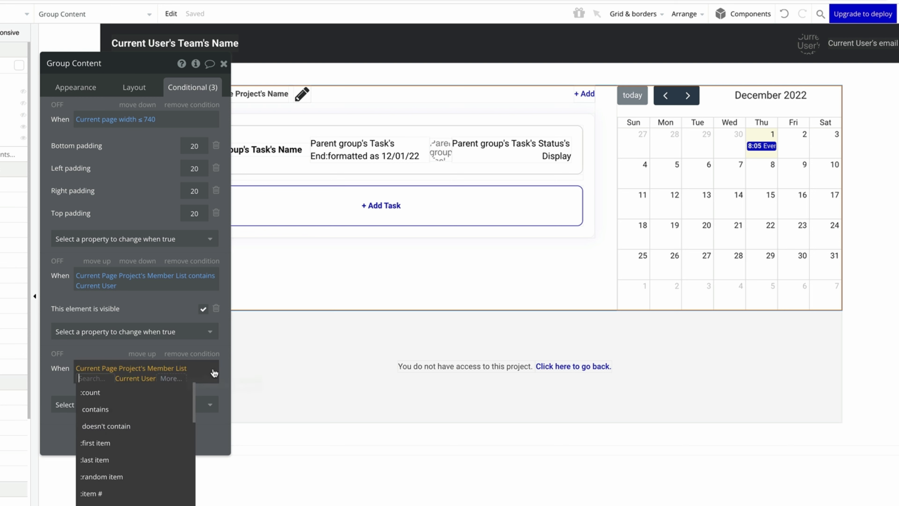
pyautogui.click(107, 443)
pyautogui.click(150, 410)
pyautogui.click(144, 440)
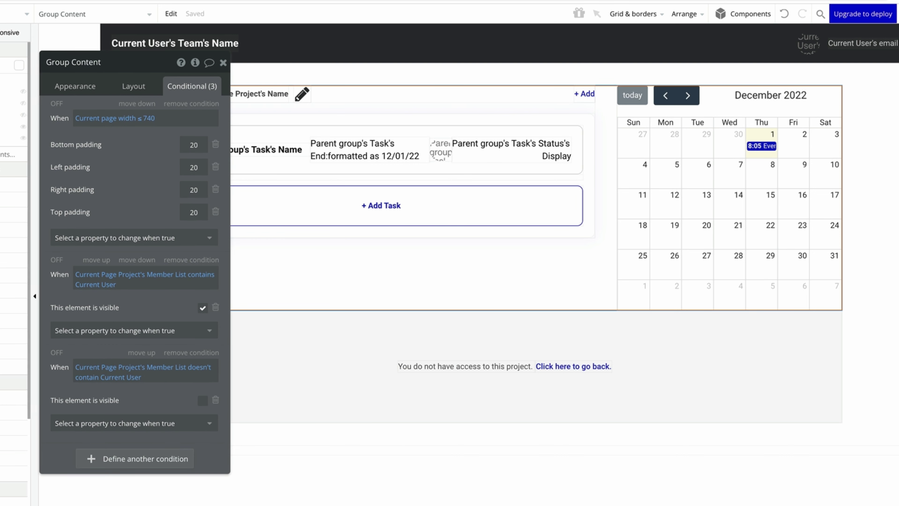
pyautogui.click(125, 85)
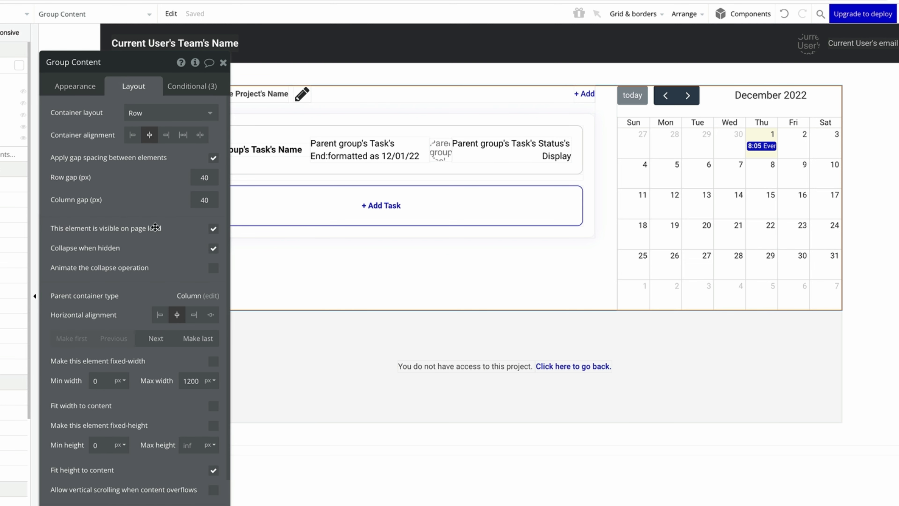
pyautogui.click(214, 230)
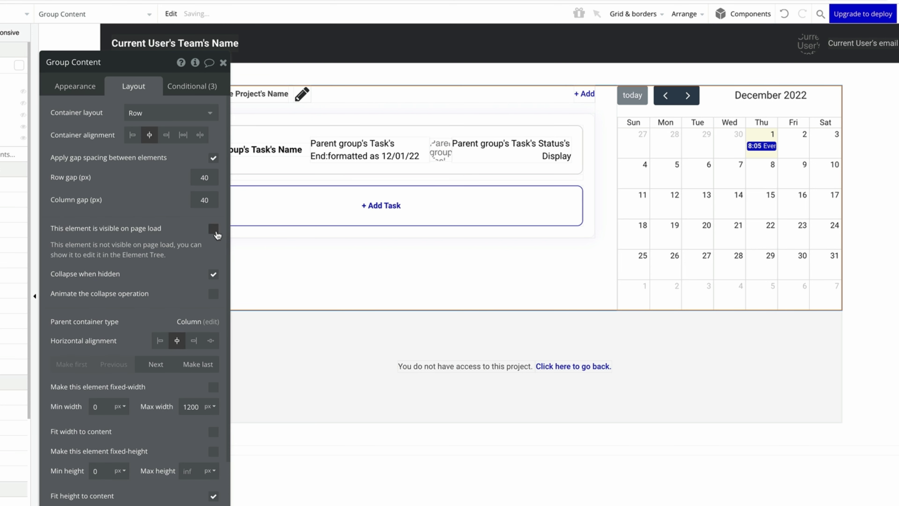
pyautogui.click(284, 353)
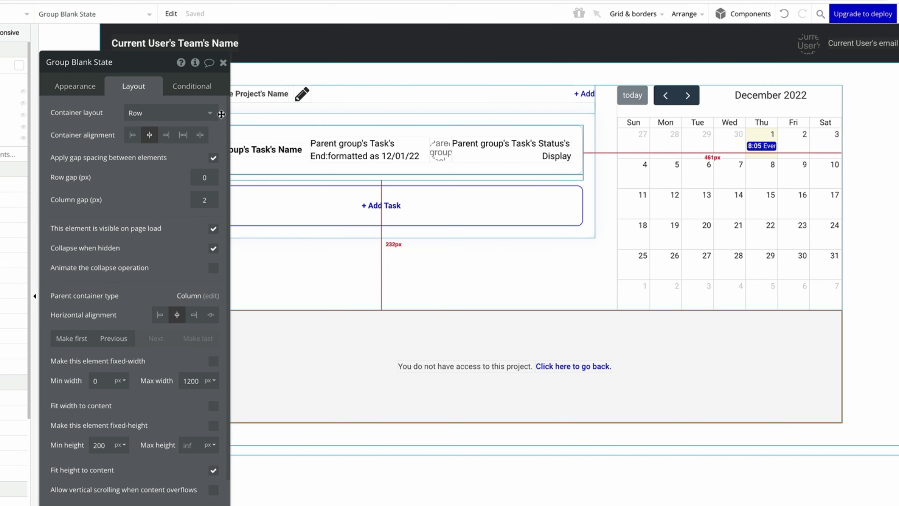
# On Group Blank State, paste the 'Member List contains Current User' condition and make it hide the group.
pyautogui.click(192, 86)
pyautogui.click(191, 107)
pyautogui.rightClick(188, 117)
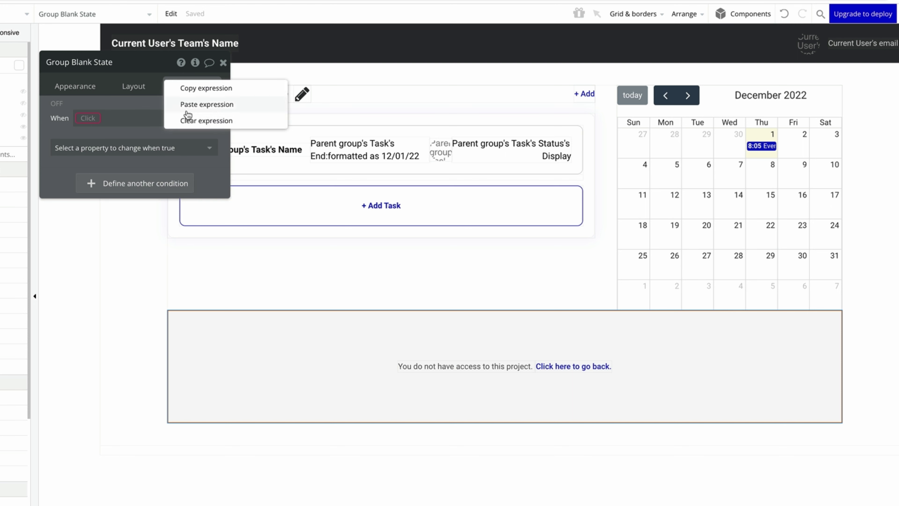
pyautogui.click(188, 106)
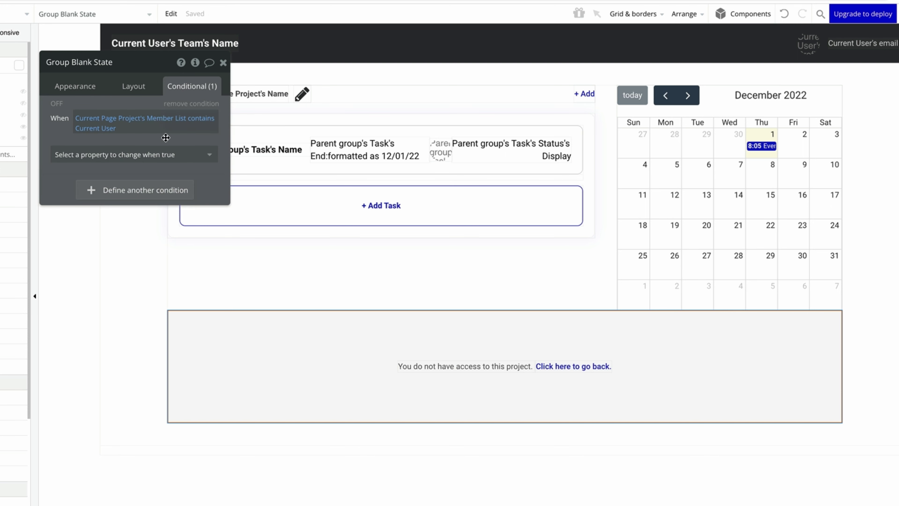
pyautogui.click(161, 154)
pyautogui.click(165, 164)
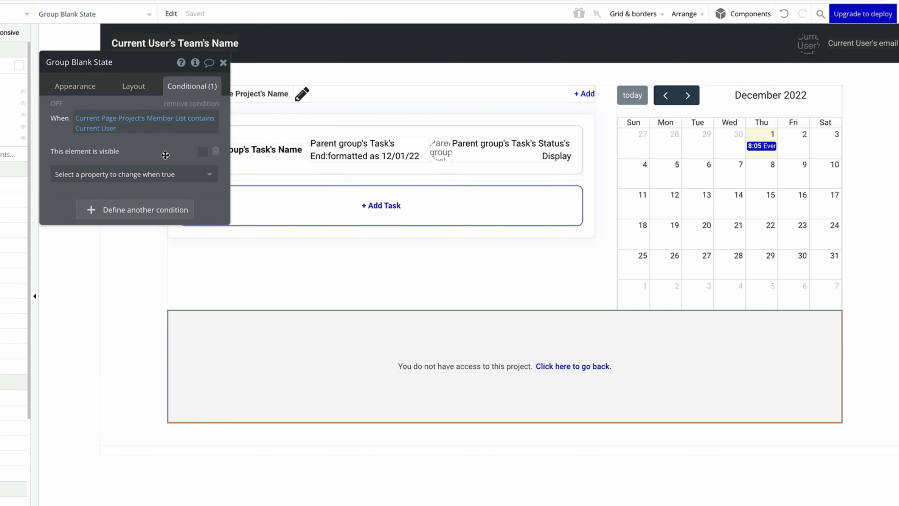
# Add a 'doesn't contain Current User' condition showing the group, and untick visible on page load.
pyautogui.click(164, 209)
pyautogui.rightClick(209, 213)
pyautogui.click(234, 194)
pyautogui.click(201, 210)
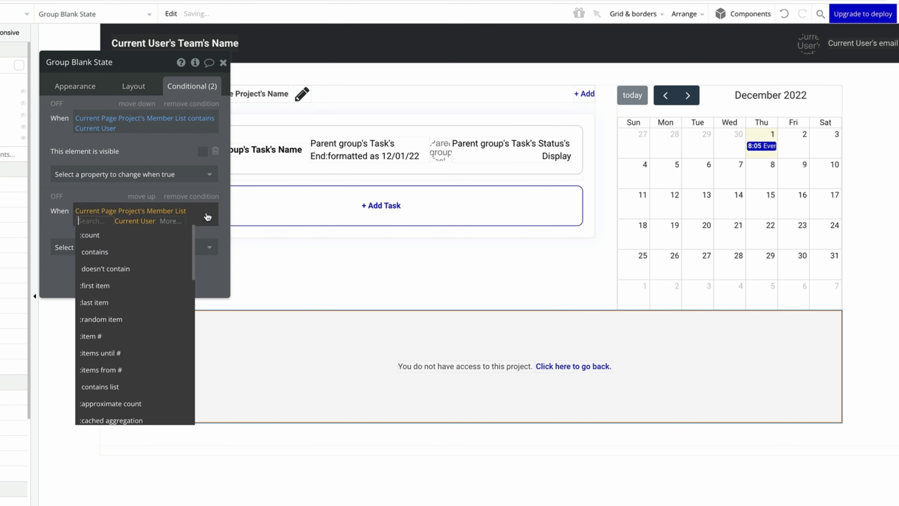
pyautogui.click(155, 269)
pyautogui.click(159, 247)
pyautogui.click(107, 282)
pyautogui.click(203, 244)
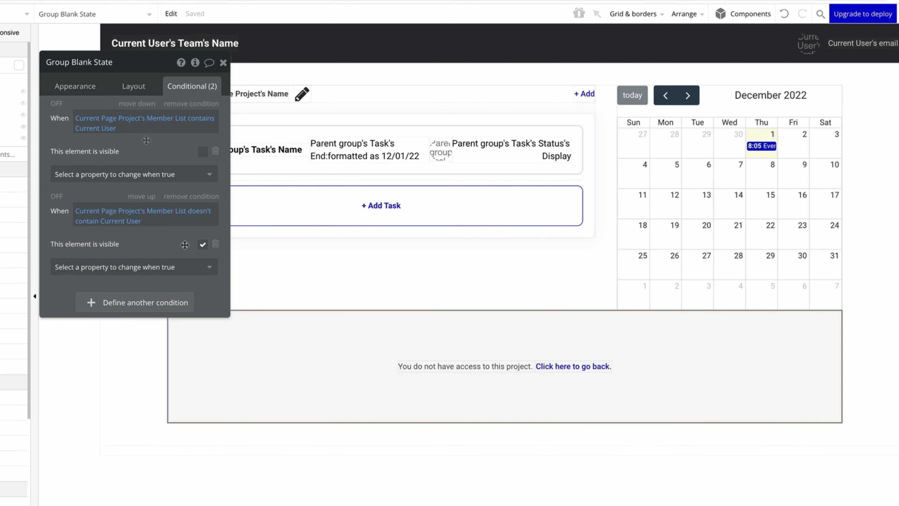
pyautogui.click(142, 87)
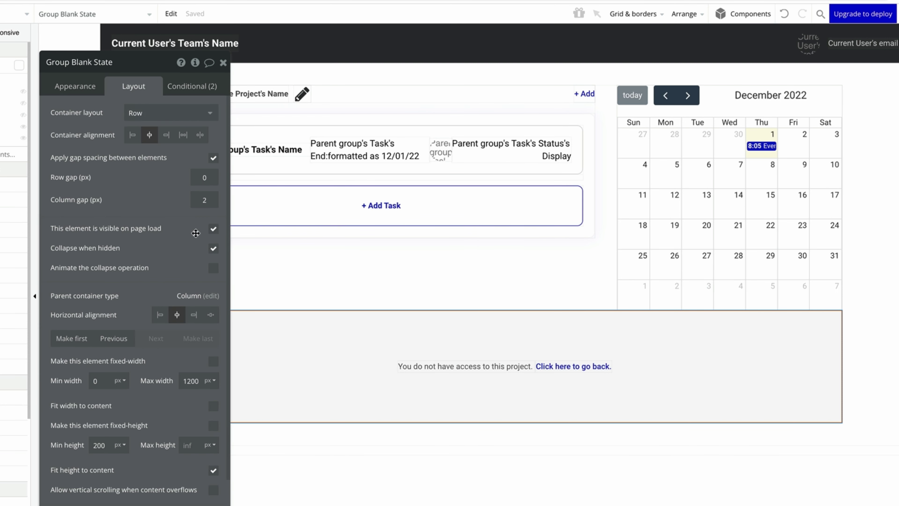
pyautogui.click(213, 228)
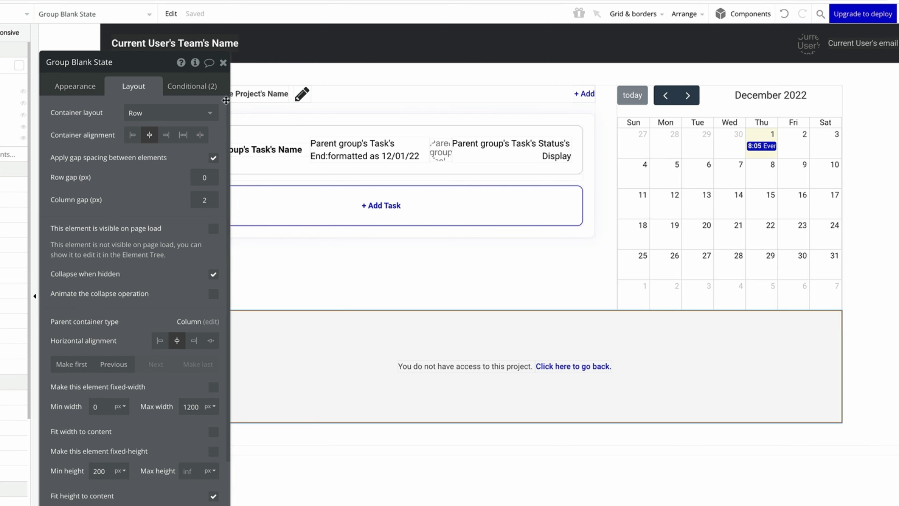
pyautogui.click(223, 62)
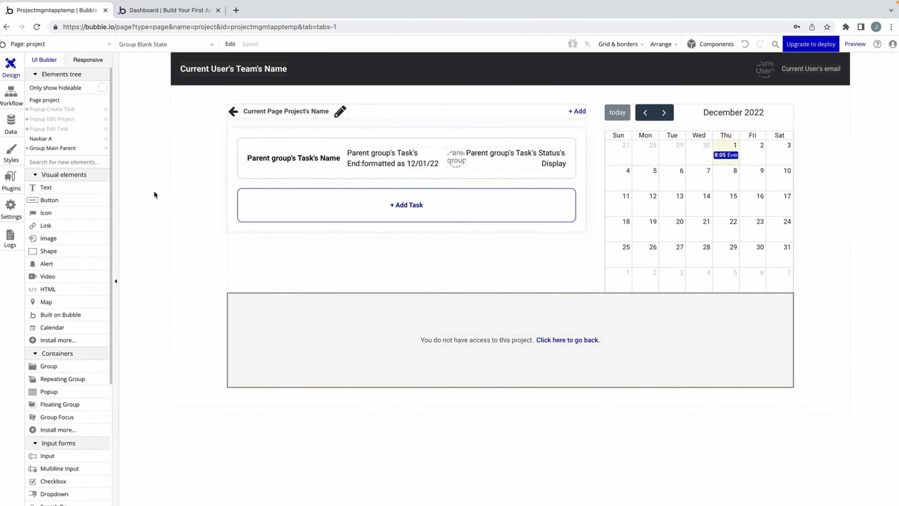
# Reload the preview and confirm Marketing Emails shows only the 'You do not have access' message.
pyautogui.hotkey('ctrl', 'Tab')
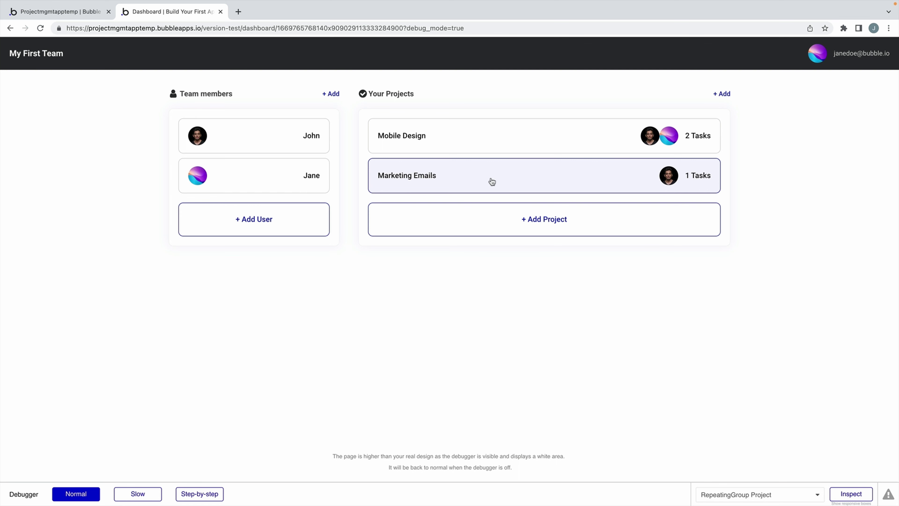
pyautogui.hotkey('ctrl', 'r')
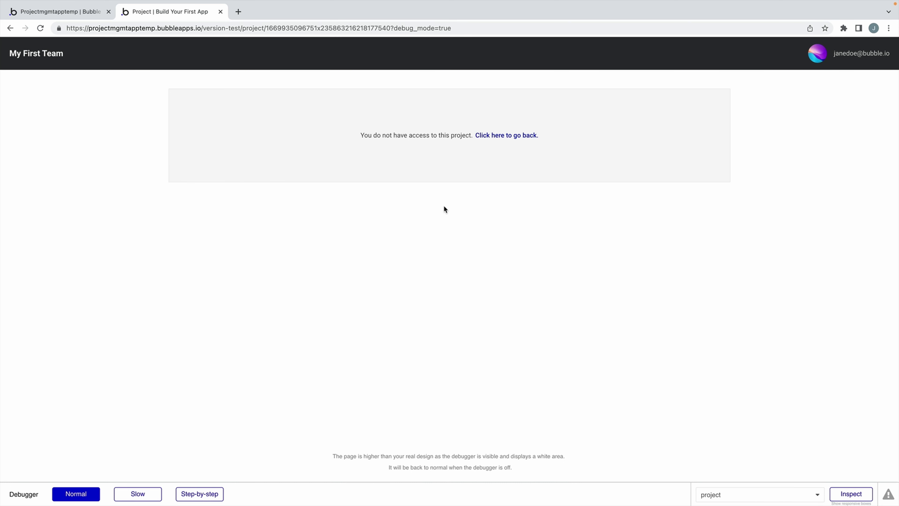
pyautogui.click(92, 17)
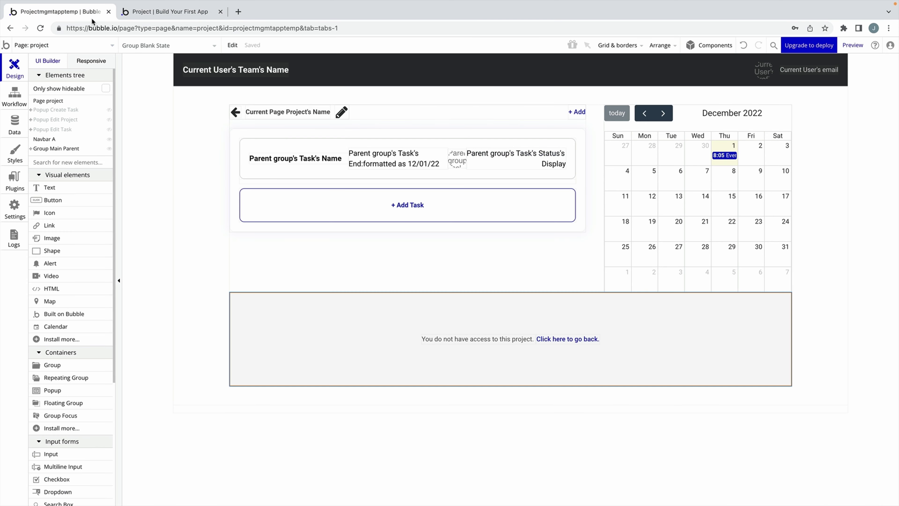
# Add a Go to previous page workflow to the 'Click here to go back' text, then open the profile page.
pyautogui.doubleClick(566, 338)
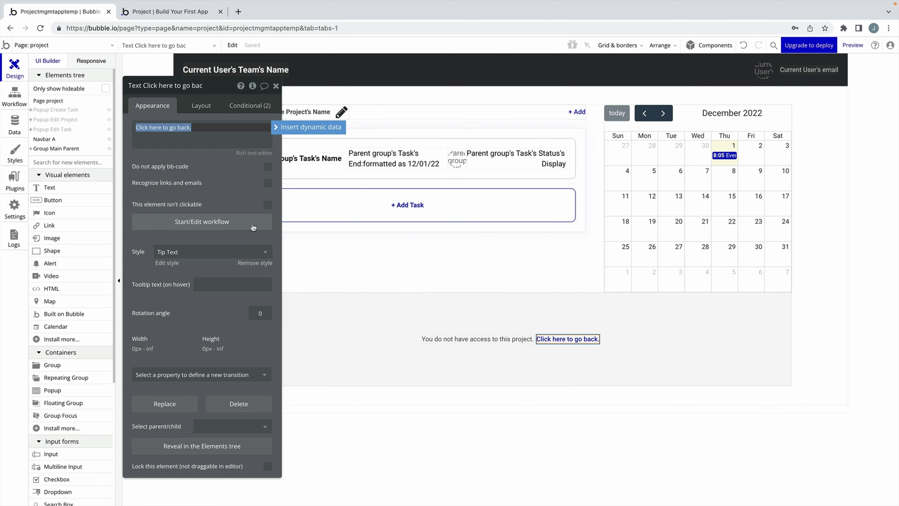
pyautogui.click(312, 127)
pyautogui.click(92, 160)
pyautogui.click(169, 224)
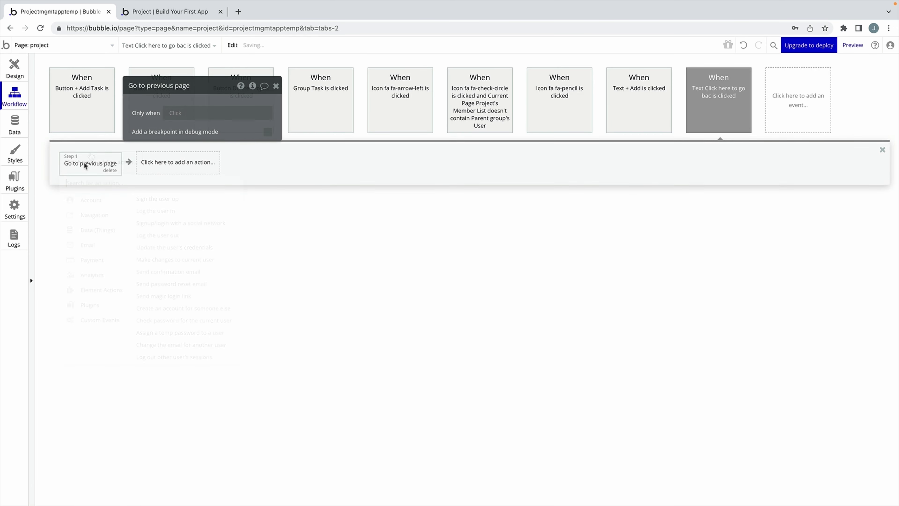
pyautogui.click(266, 87)
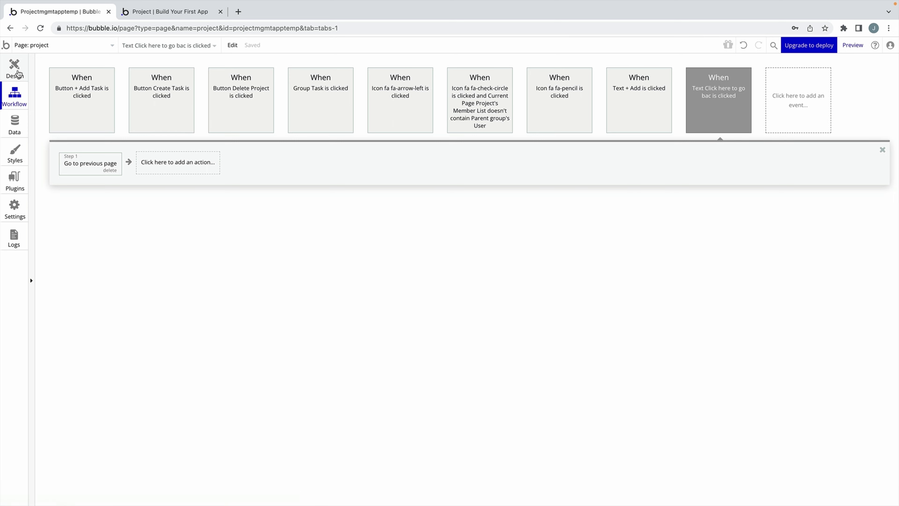
pyautogui.click(15, 73)
pyautogui.click(99, 43)
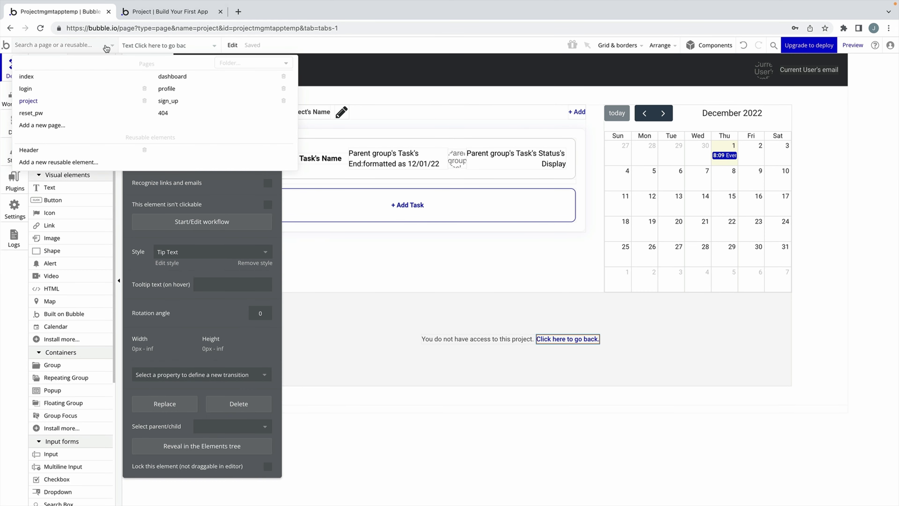
pyautogui.click(183, 88)
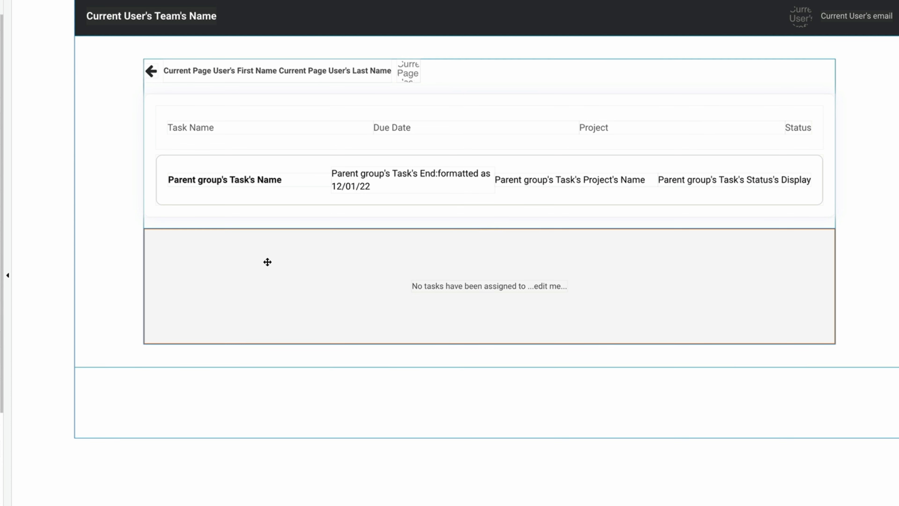
# Replace the no-tasks message's '...edit me...' placeholder with Current Page User's First Name.
pyautogui.doubleClick(566, 289)
pyautogui.moveTo(134, 87); pyautogui.dragTo(170, 89)
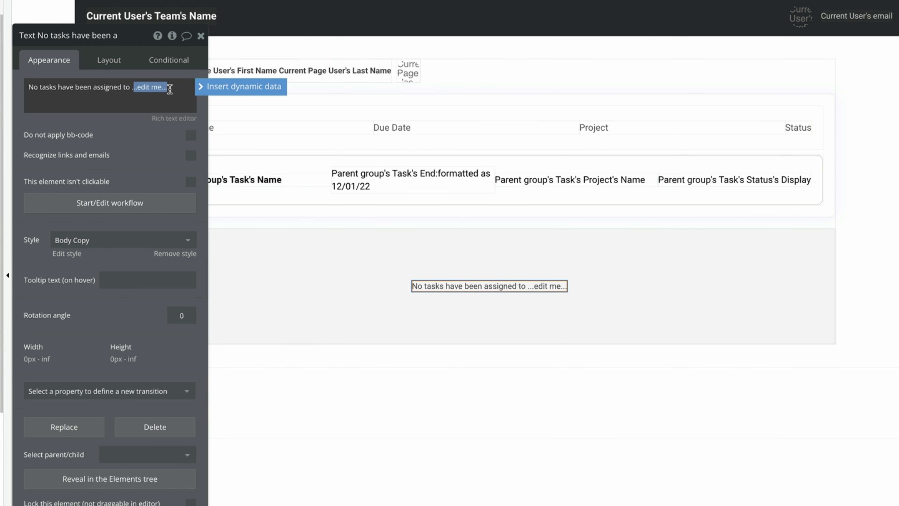
pyautogui.click(203, 86)
pyautogui.click(199, 152)
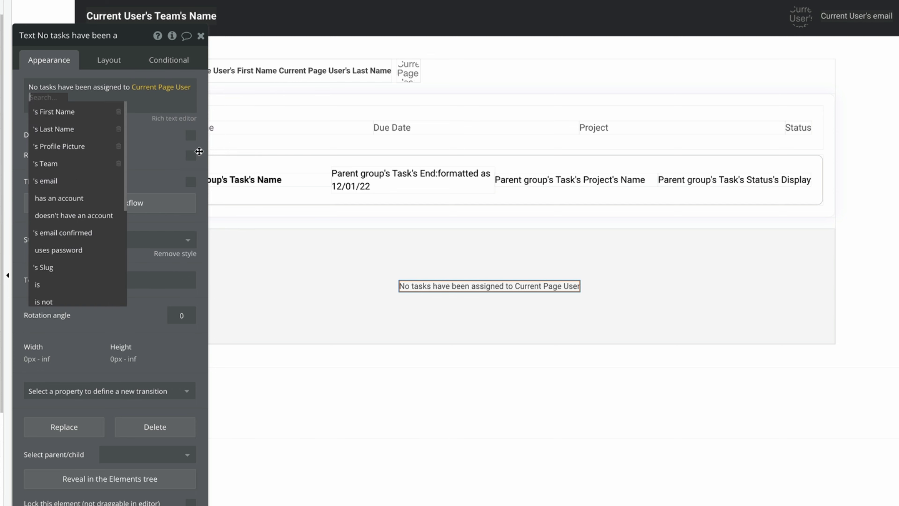
pyautogui.click(54, 111)
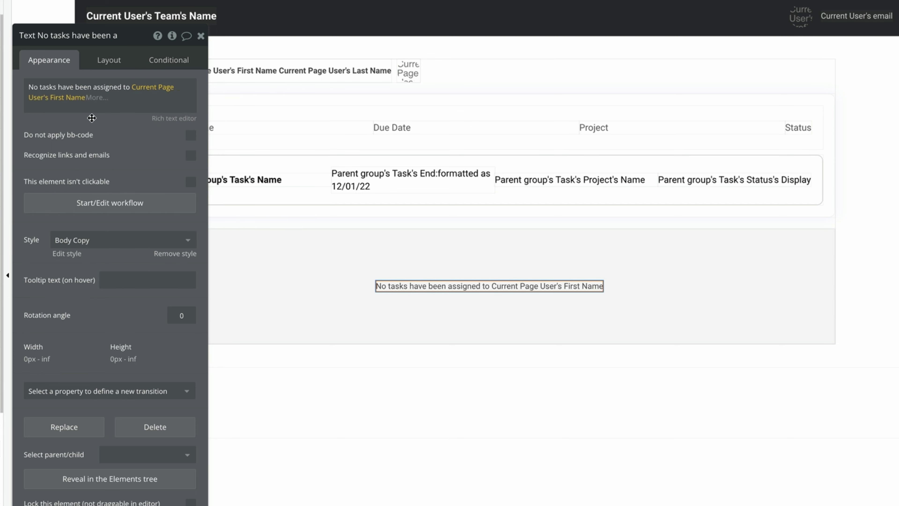
# Wrap the first name in [b][/b] and preview that it shows in bold.
pyautogui.click(125, 89)
pyautogui.write('[b]')
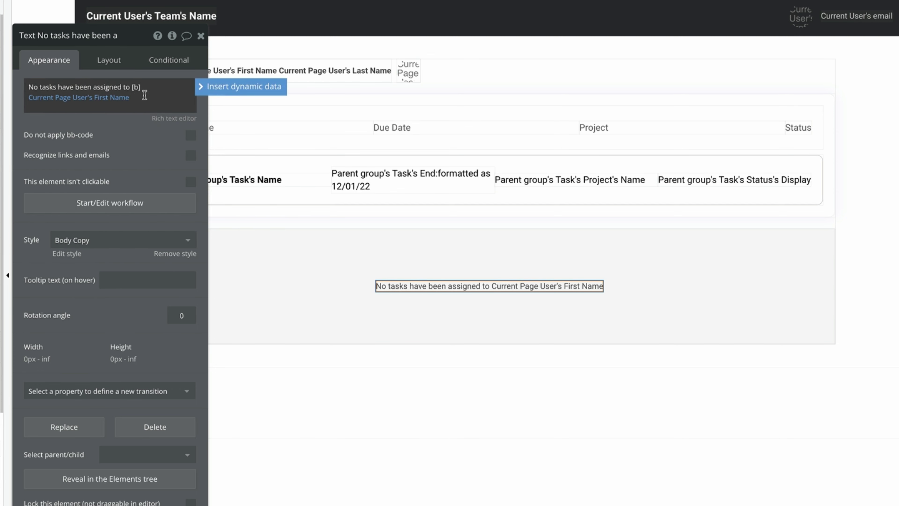
pyautogui.click(144, 94)
pyautogui.write('[/b]')
pyautogui.click(173, 118)
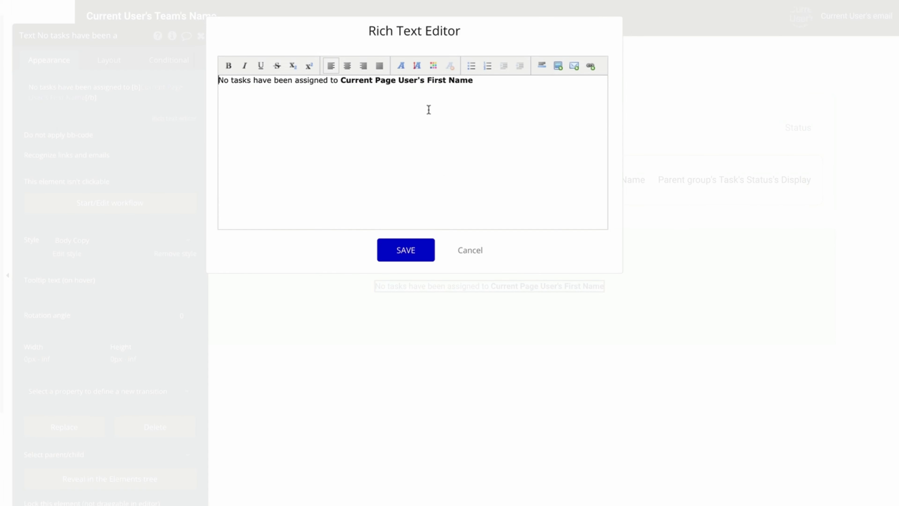
pyautogui.click(428, 110)
pyautogui.press('Escape')
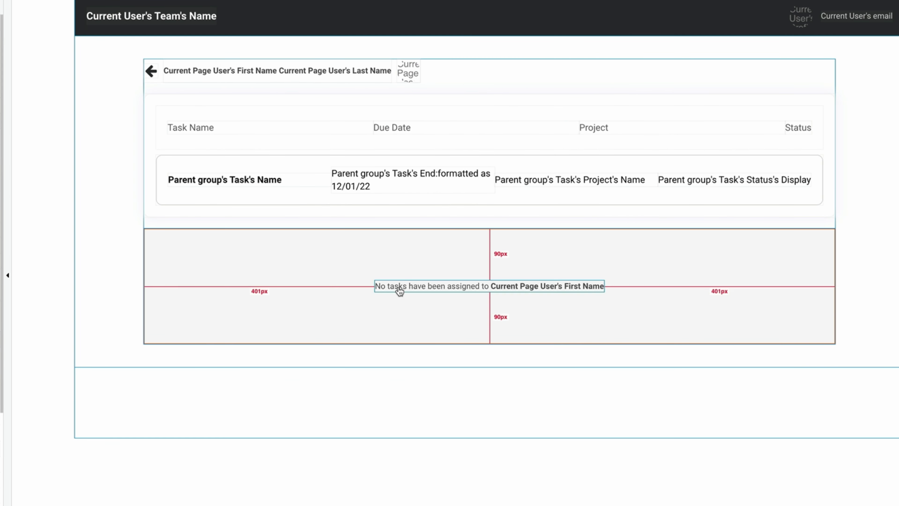
# Add a new condition on the Group Tasks table and begin its expression.
pyautogui.doubleClick(157, 109)
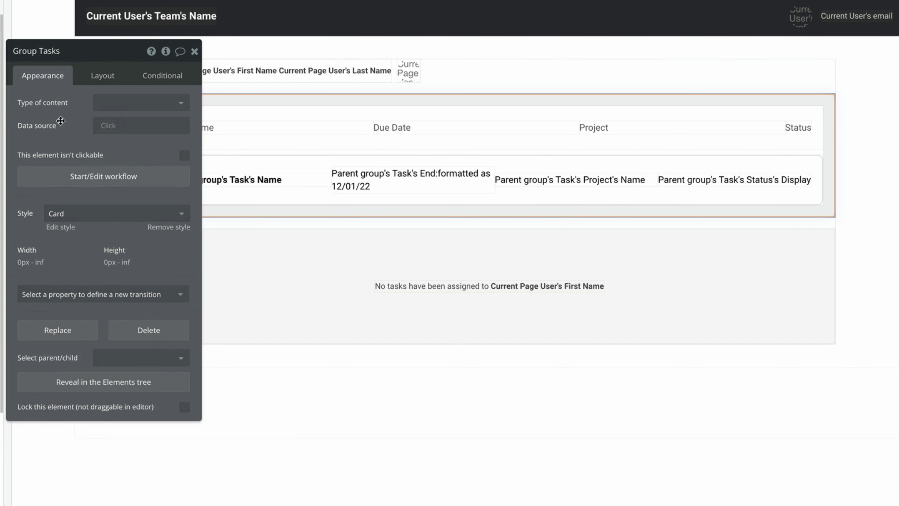
pyautogui.click(151, 78)
pyautogui.click(155, 104)
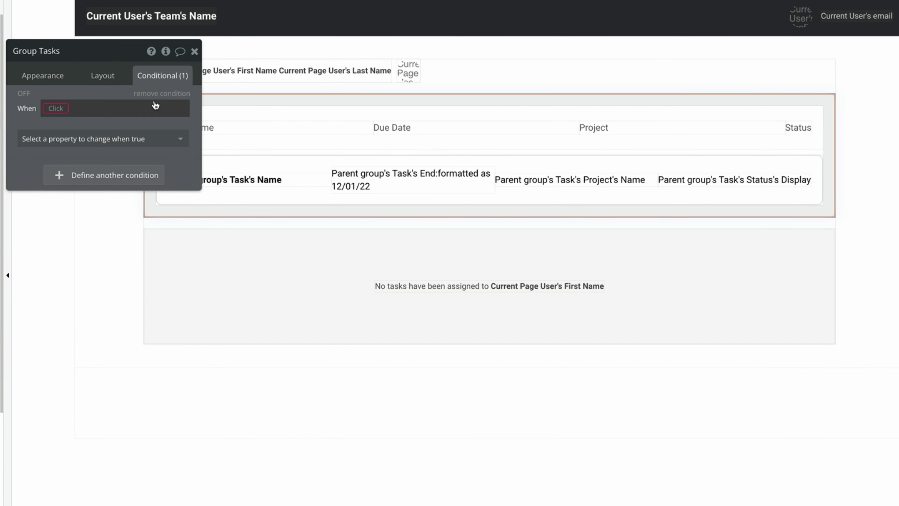
pyautogui.click(57, 109)
# Build a condition searching for Tasks where Assigned User equals Current Page User.
pyautogui.click(136, 195)
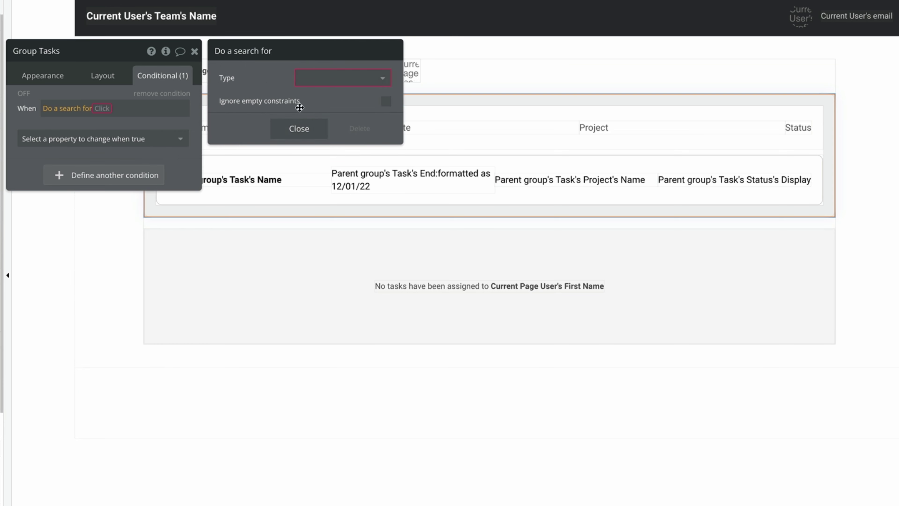
pyautogui.click(339, 78)
pyautogui.click(327, 129)
pyautogui.click(309, 110)
pyautogui.click(243, 109)
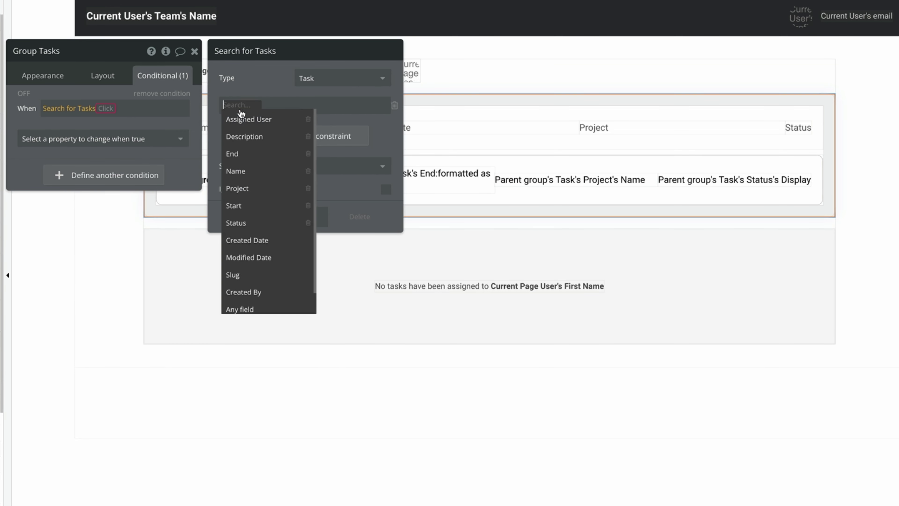
pyautogui.click(251, 118)
pyautogui.click(293, 112)
pyautogui.click(293, 113)
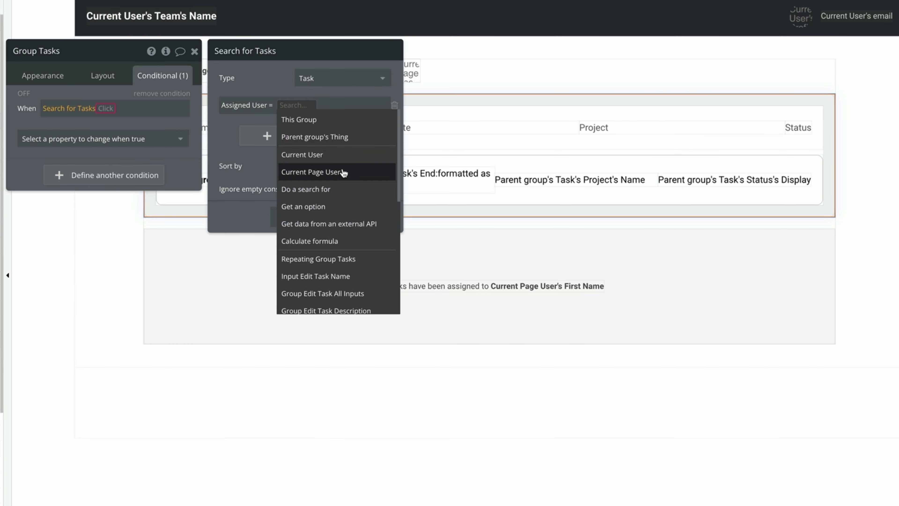
pyautogui.click(318, 172)
# Make Group Tasks visible when that task search's count is not 0.
pyautogui.click(117, 108)
pyautogui.click(111, 122)
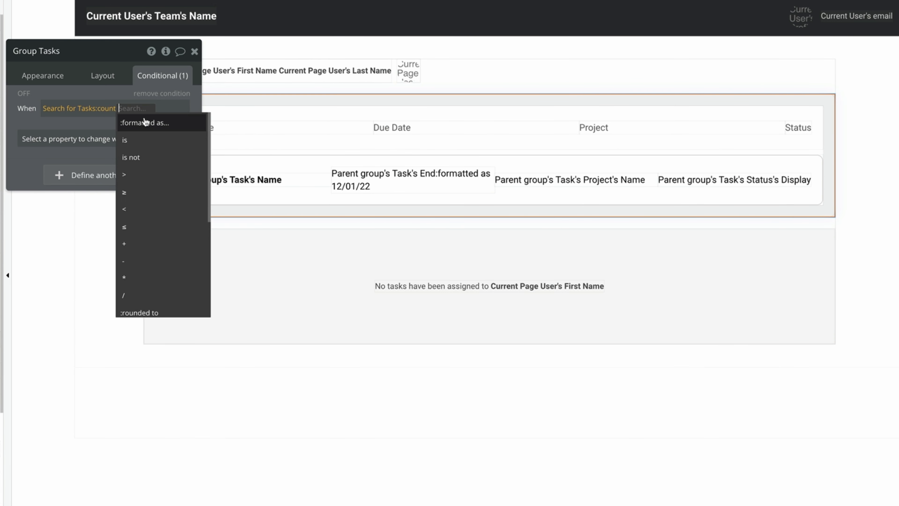
pyautogui.click(170, 154)
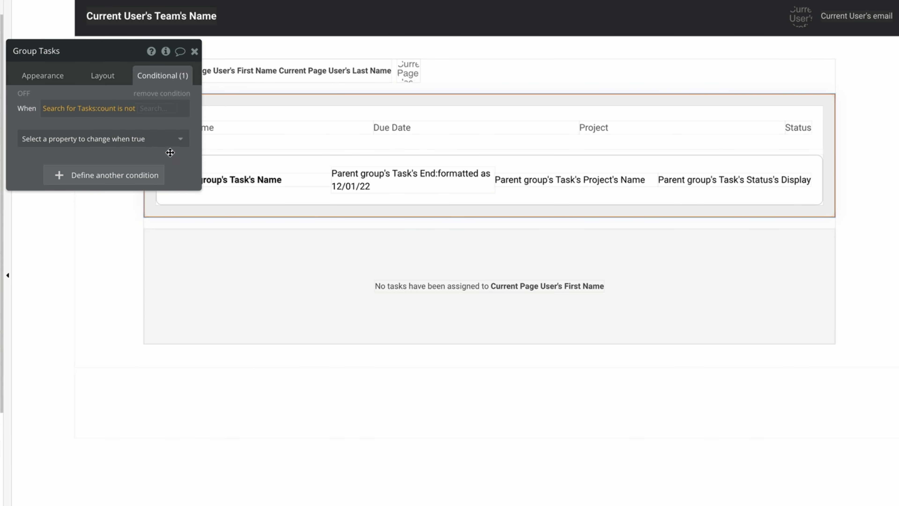
pyautogui.write('0')
pyautogui.press('Return')
pyautogui.click(116, 138)
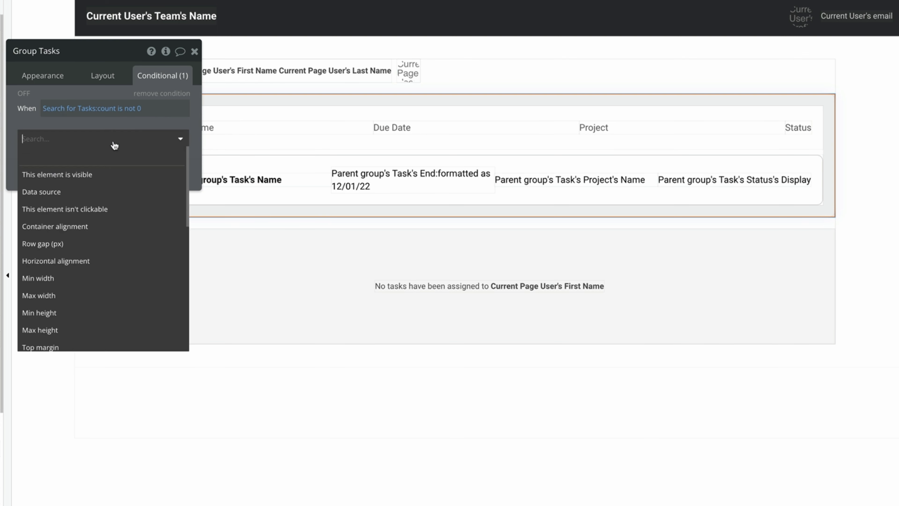
pyautogui.click(113, 152)
# Reuse the task-count expression on Group Blank State, visible when count is 0.
pyautogui.rightClick(153, 113)
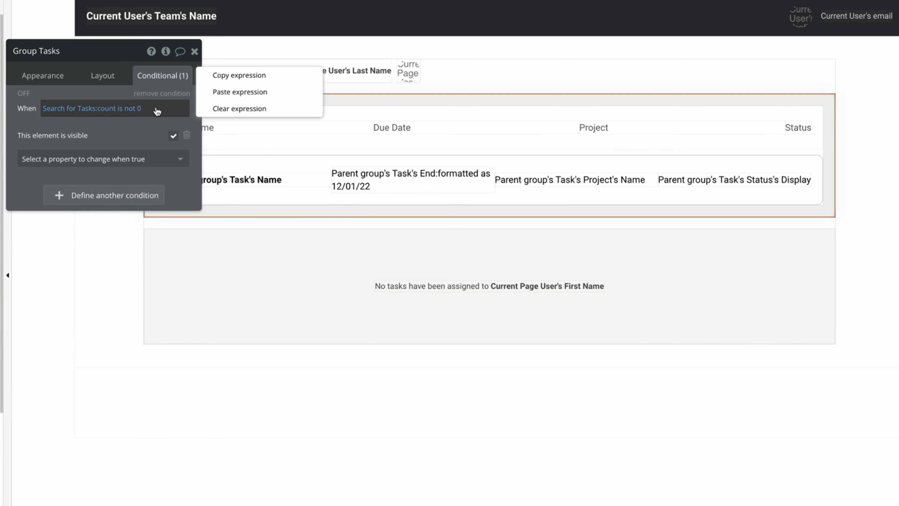
pyautogui.click(224, 80)
pyautogui.click(222, 254)
pyautogui.click(103, 101)
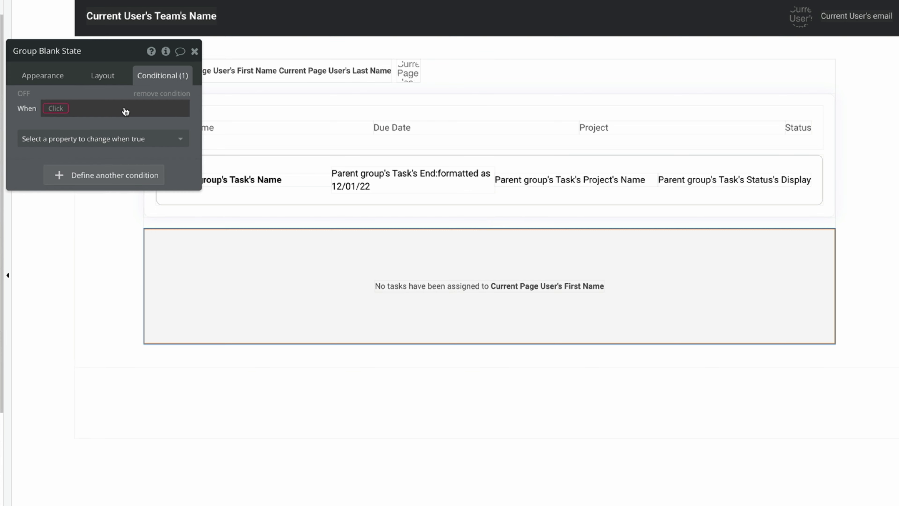
pyautogui.rightClick(124, 109)
pyautogui.click(195, 94)
pyautogui.click(128, 108)
pyautogui.click(132, 139)
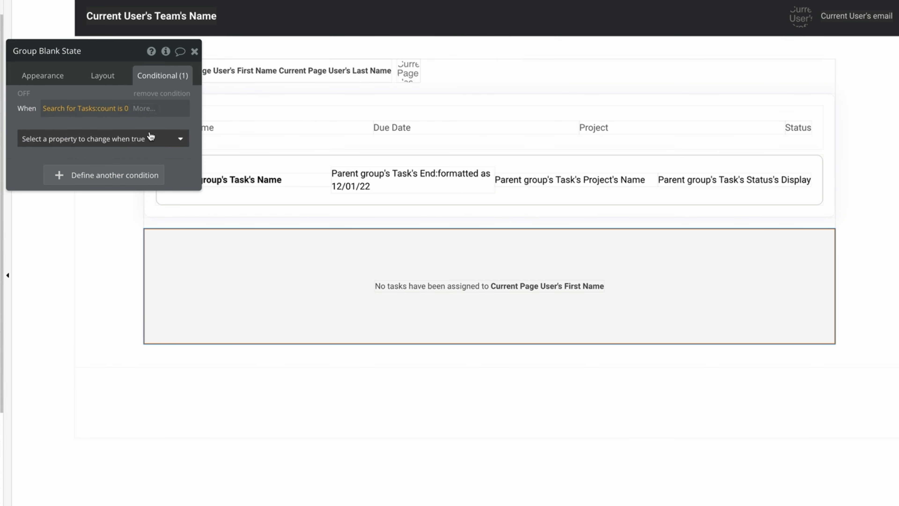
pyautogui.click(154, 142)
pyautogui.click(151, 173)
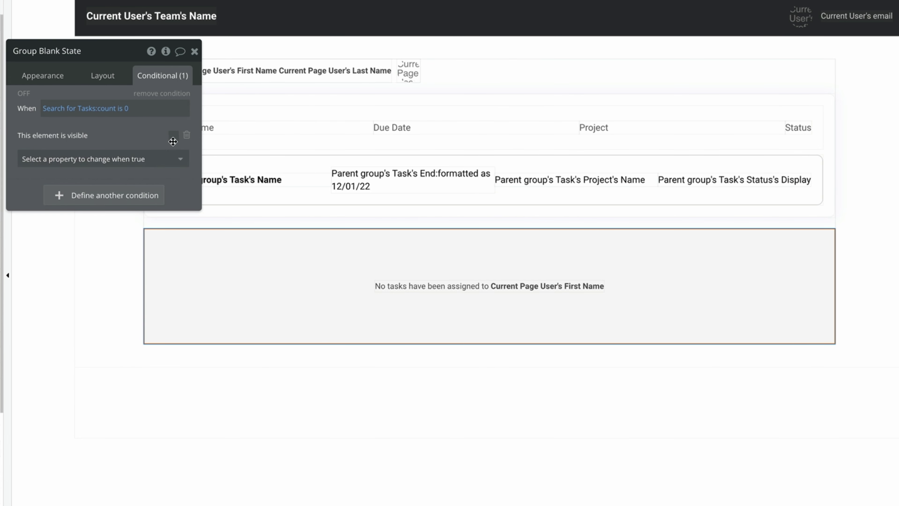
pyautogui.click(173, 135)
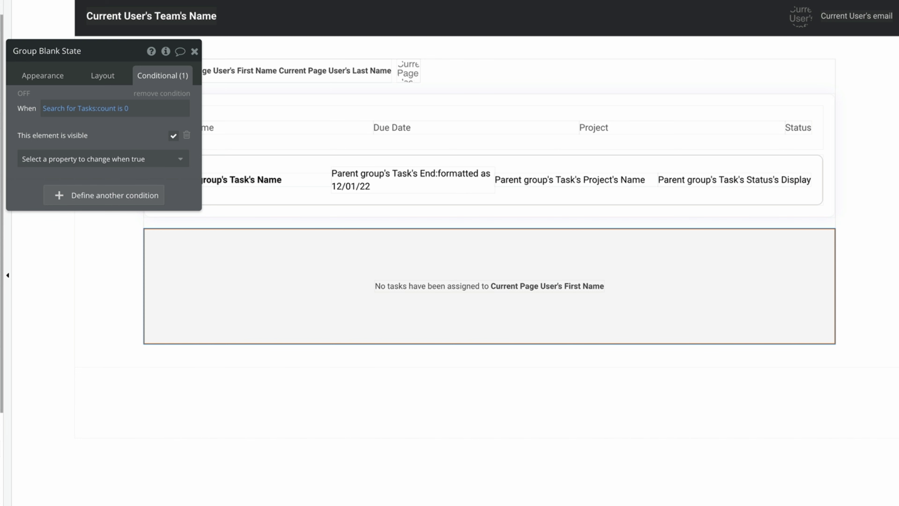
# Untick 'visible on page load' for both Group Blank State and Group Tasks.
pyautogui.click(103, 76)
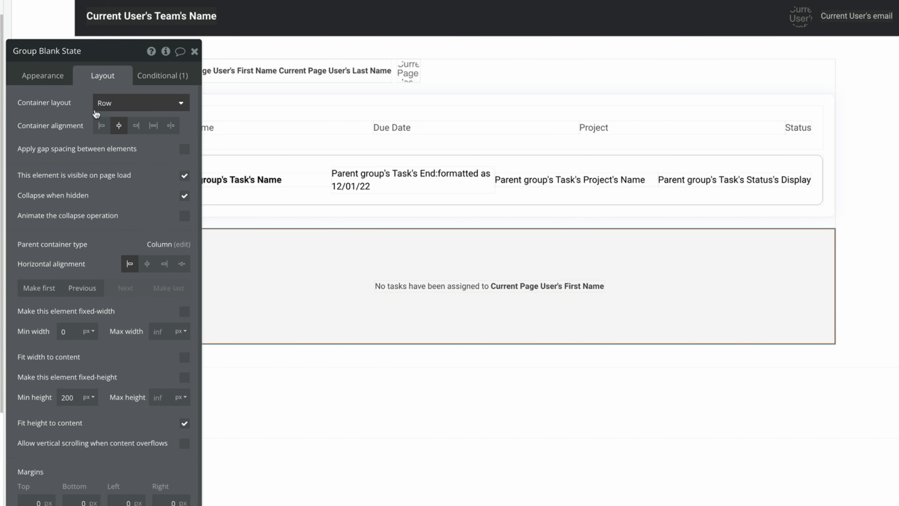
pyautogui.click(185, 176)
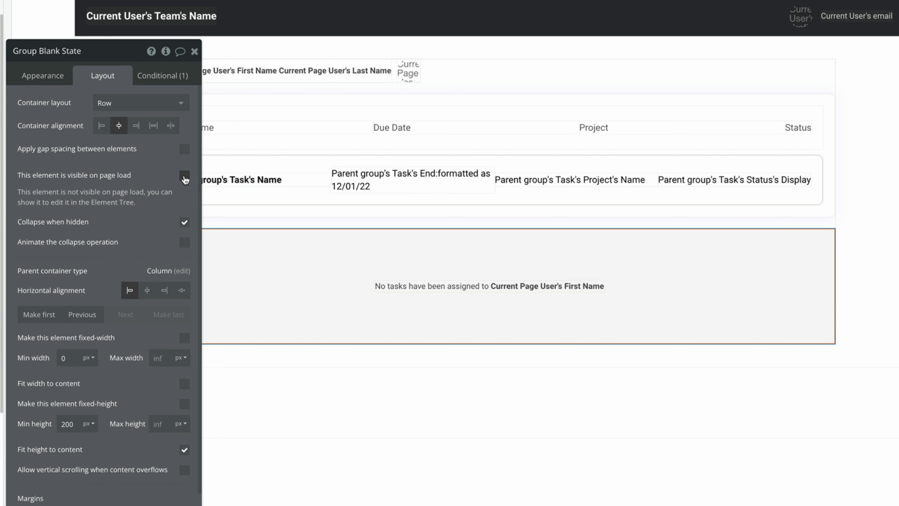
pyautogui.click(319, 102)
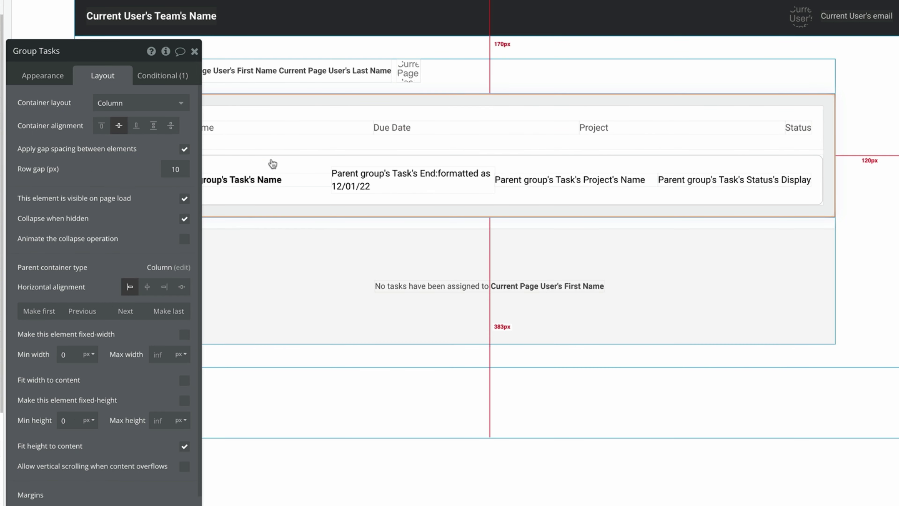
pyautogui.click(185, 198)
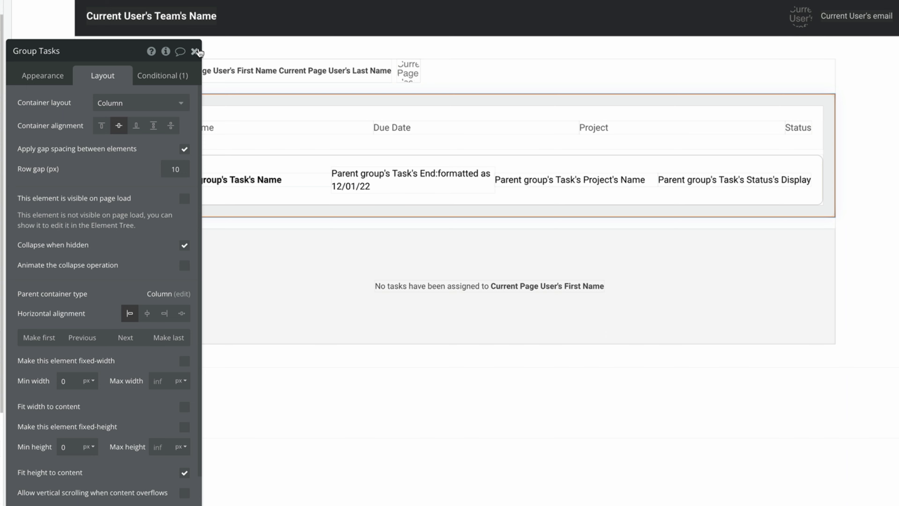
pyautogui.click(195, 51)
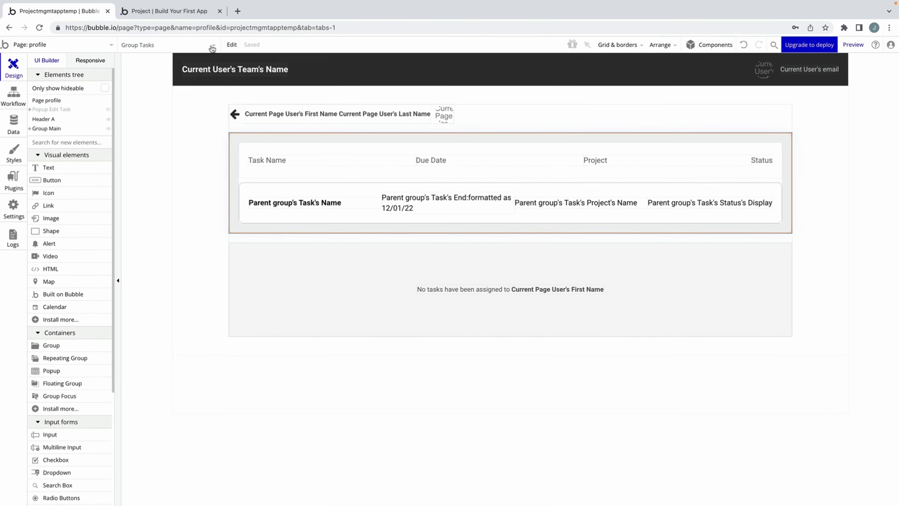
# Check the app in preview, then open the dashboard's team member cell properties.
pyautogui.click(874, 42)
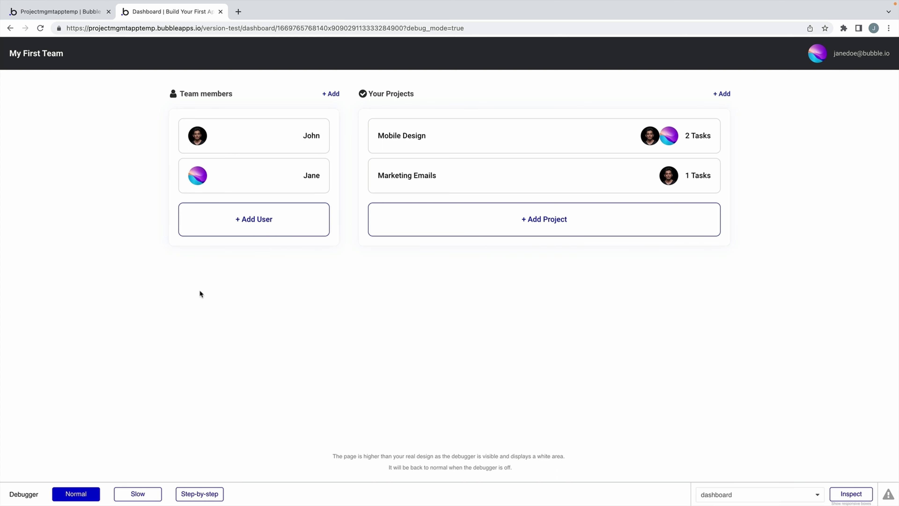
pyautogui.click(82, 14)
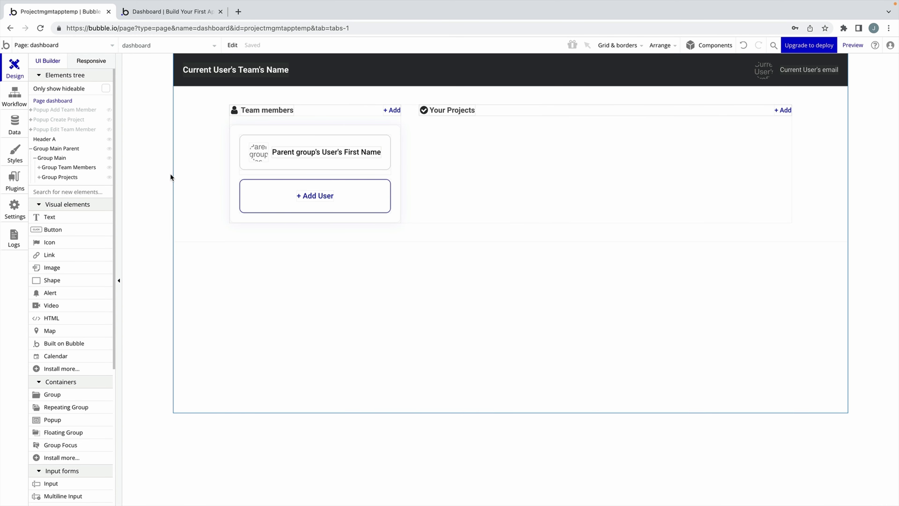
pyautogui.click(286, 168)
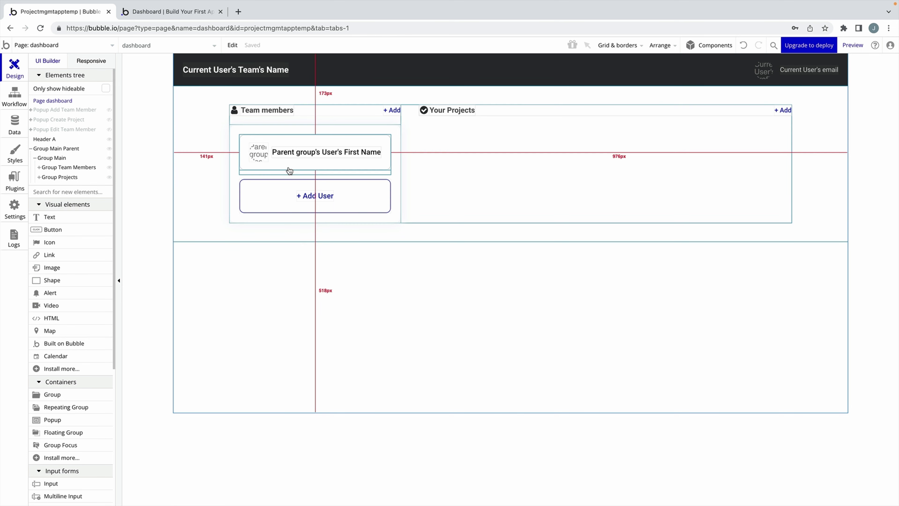
pyautogui.doubleClick(285, 167)
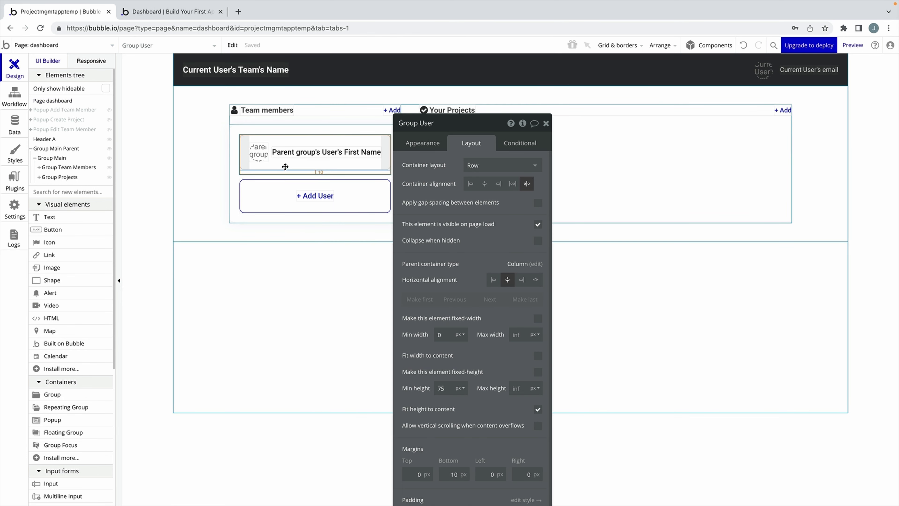
pyautogui.click(435, 147)
# Add a Group User click workflow: Go to page profile, sending Current cell's User.
pyautogui.click(470, 226)
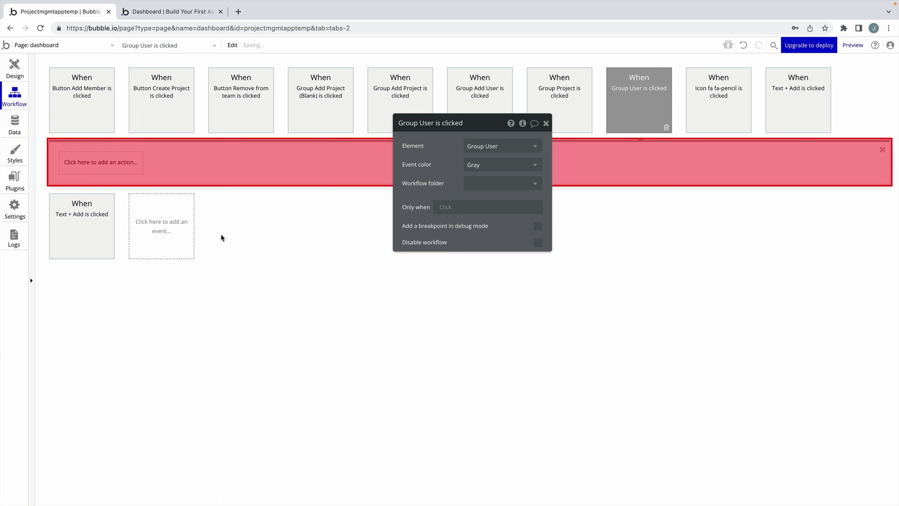
pyautogui.click(127, 172)
pyautogui.moveTo(94, 215)
pyautogui.click(152, 199)
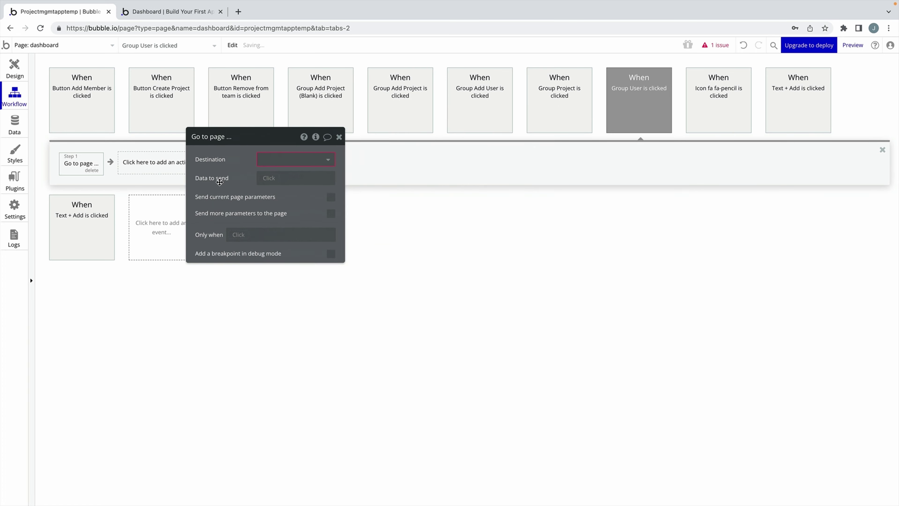
pyautogui.click(269, 216)
pyautogui.click(271, 177)
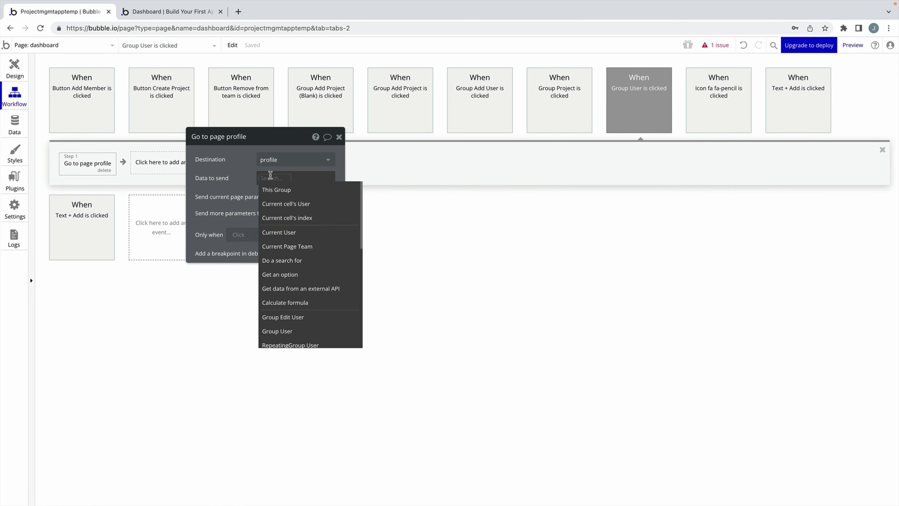
pyautogui.click(286, 204)
pyautogui.click(15, 69)
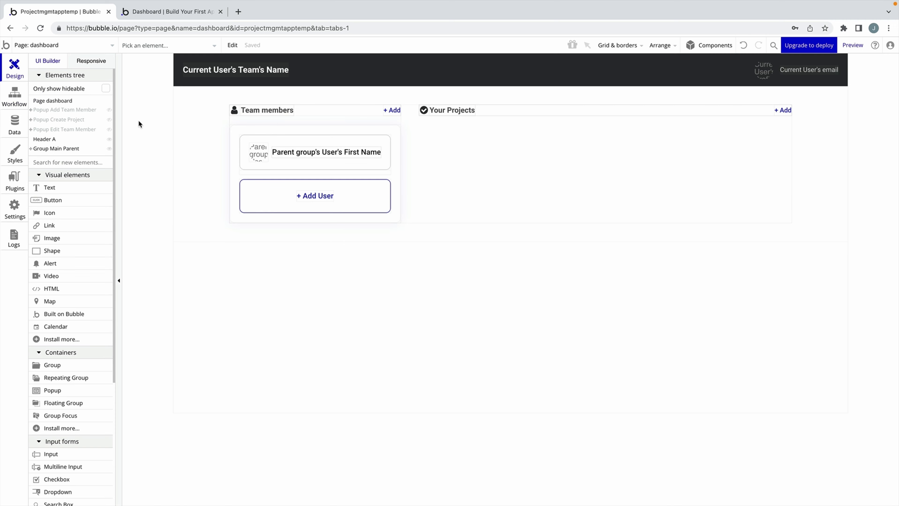
pyautogui.click(110, 45)
# On the index page, select both Sign Up buttons and open the main one's properties.
pyautogui.click(106, 75)
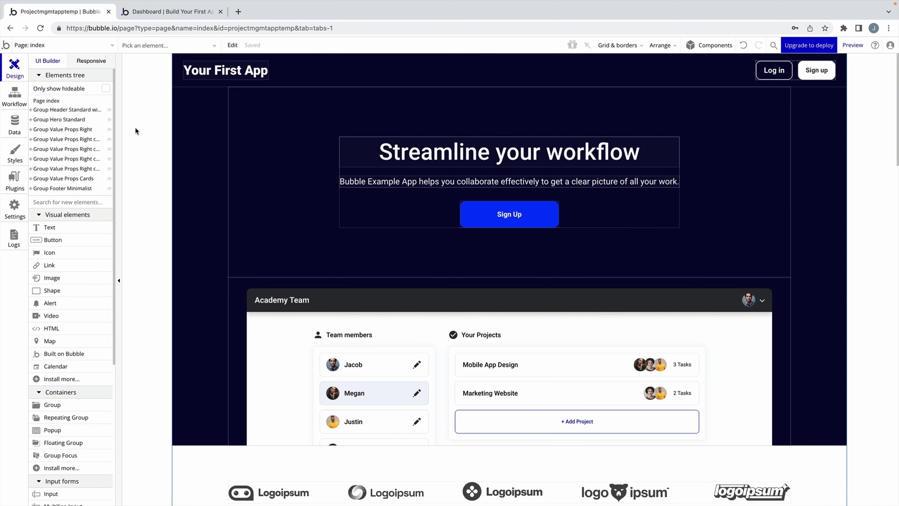
pyautogui.click(509, 214)
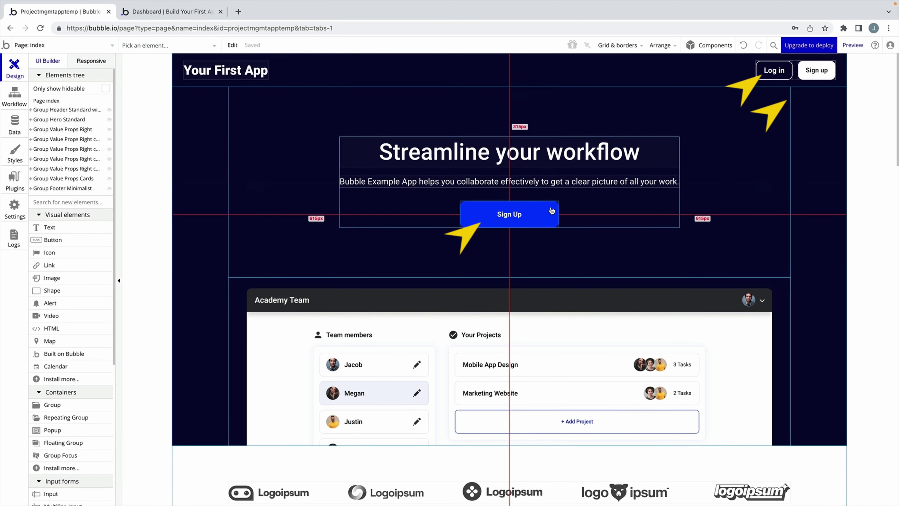
pyautogui.click(811, 76)
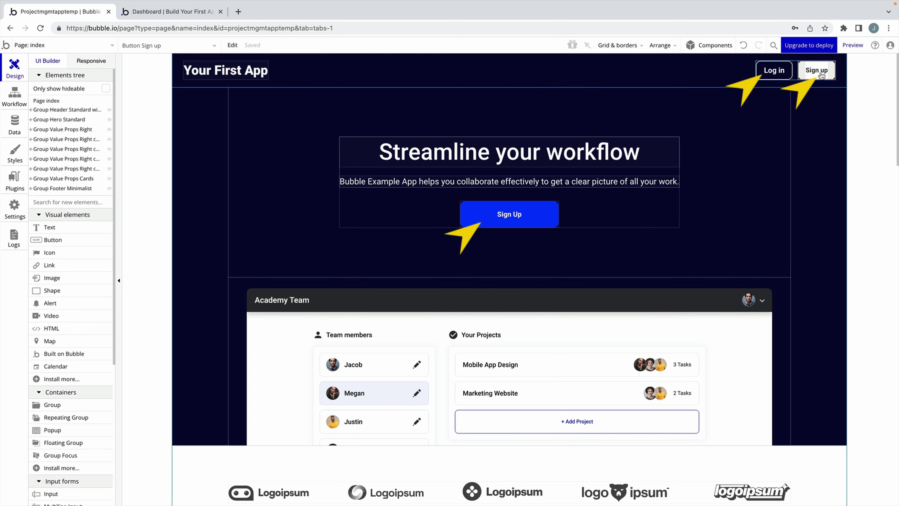
pyautogui.doubleClick(509, 213)
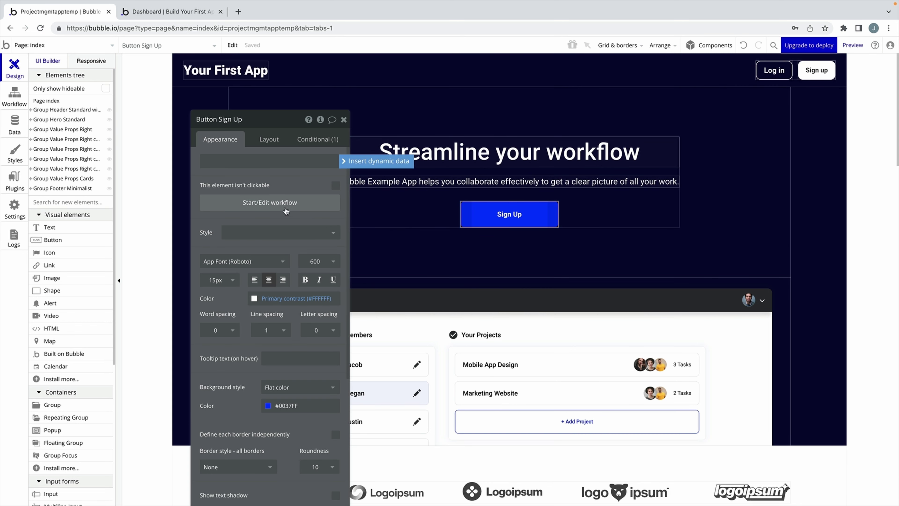
# Add click workflows for the Sign Up buttons and send Button Log in to login.
pyautogui.click(283, 203)
pyautogui.click(110, 166)
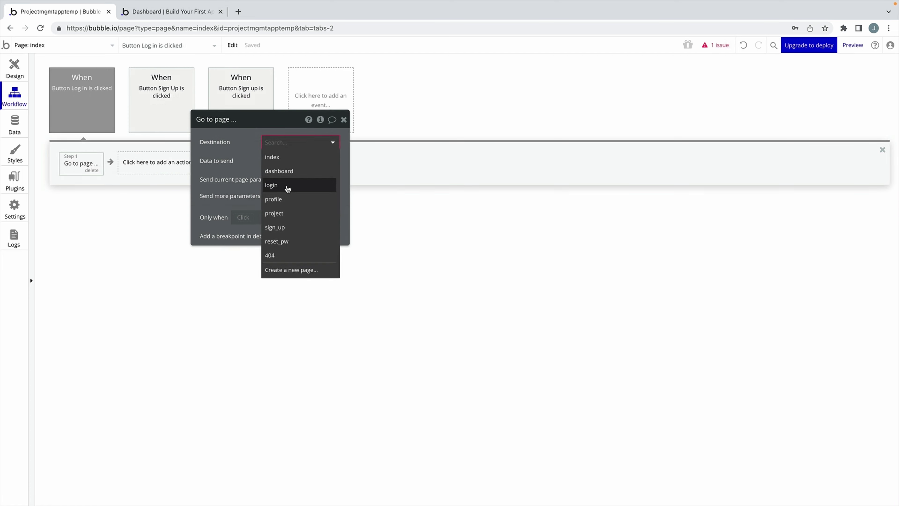
pyautogui.click(287, 185)
pyautogui.click(343, 119)
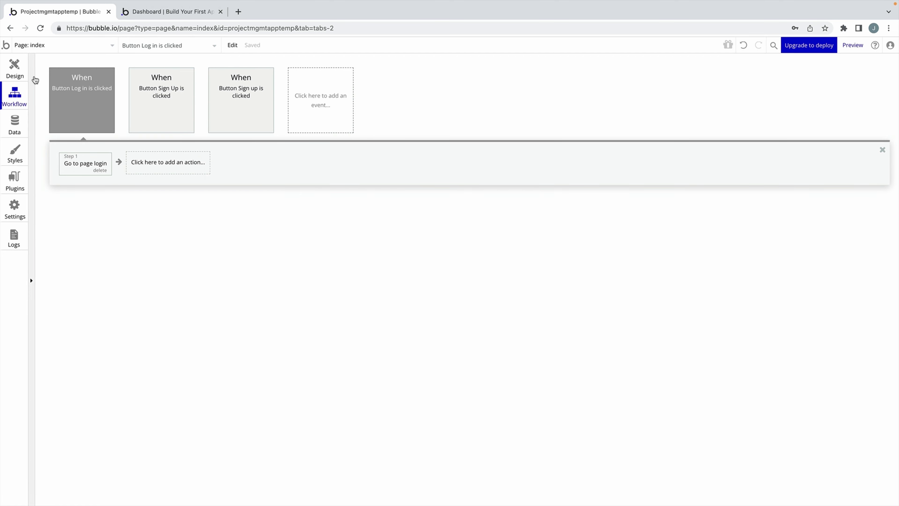
pyautogui.click(20, 76)
pyautogui.click(343, 119)
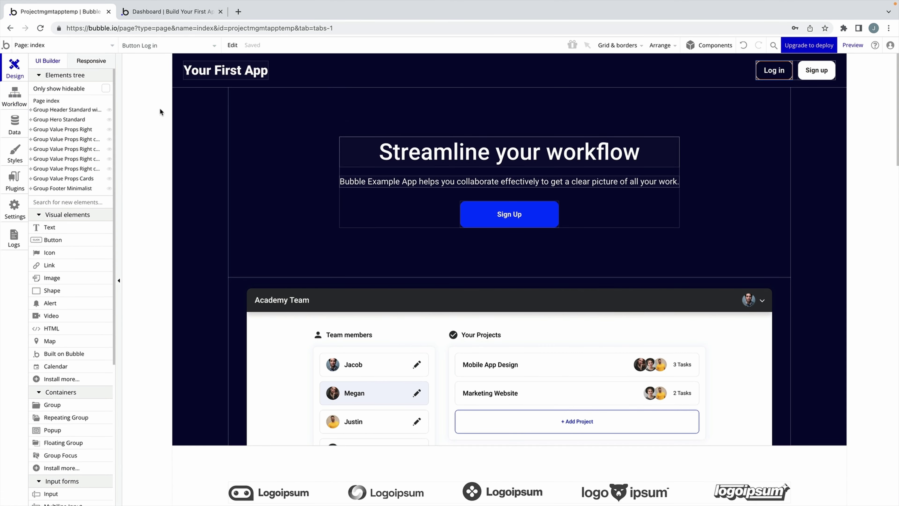
# Check the header user menu in the preview, then return to the editor's page list.
pyautogui.click(171, 15)
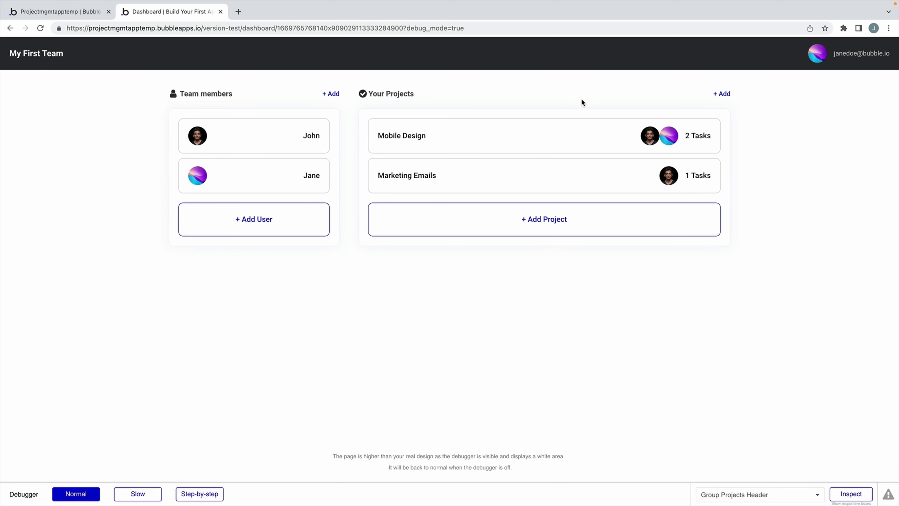
pyautogui.click(853, 53)
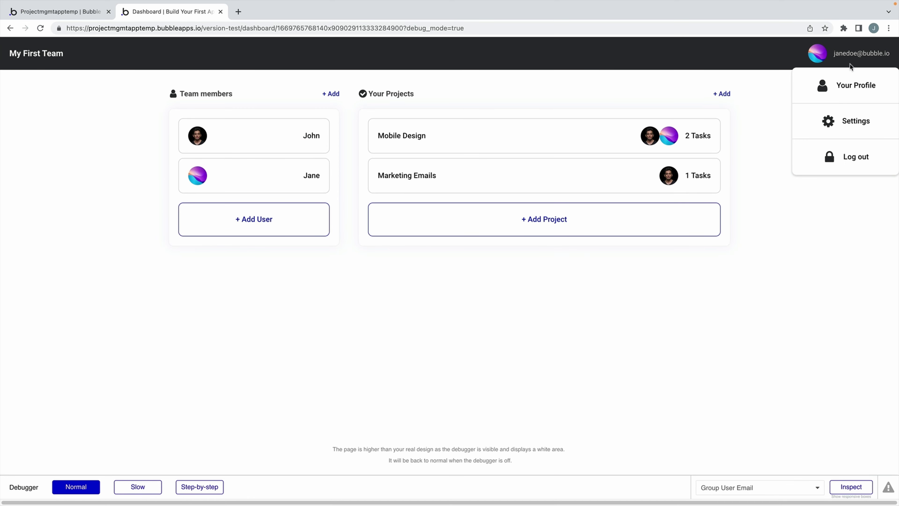
pyautogui.click(57, 12)
pyautogui.click(78, 44)
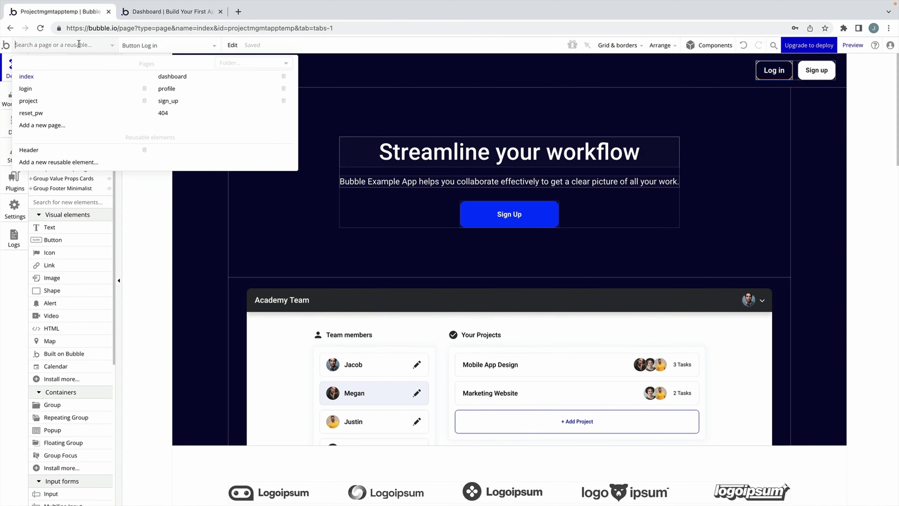
# In the Header reusable, add Go to page index after Log the user out.
pyautogui.click(29, 150)
pyautogui.doubleClick(689, 171)
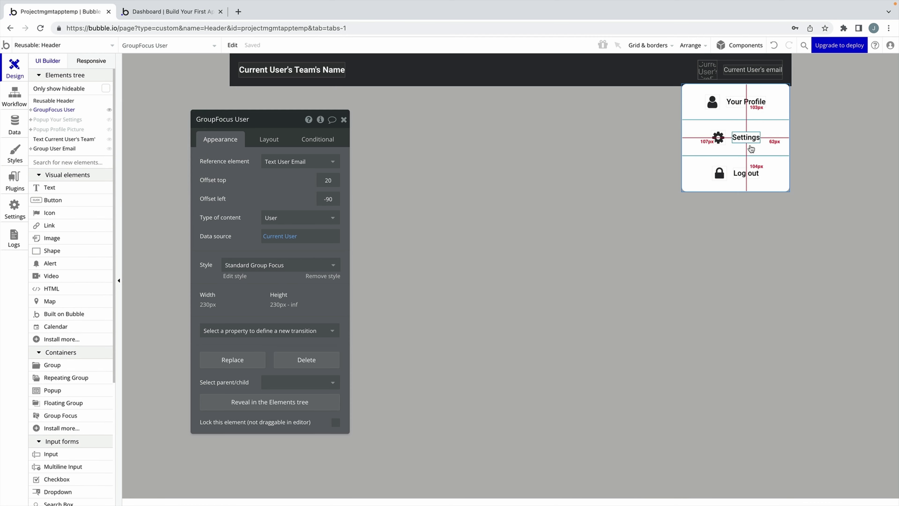
pyautogui.click(289, 220)
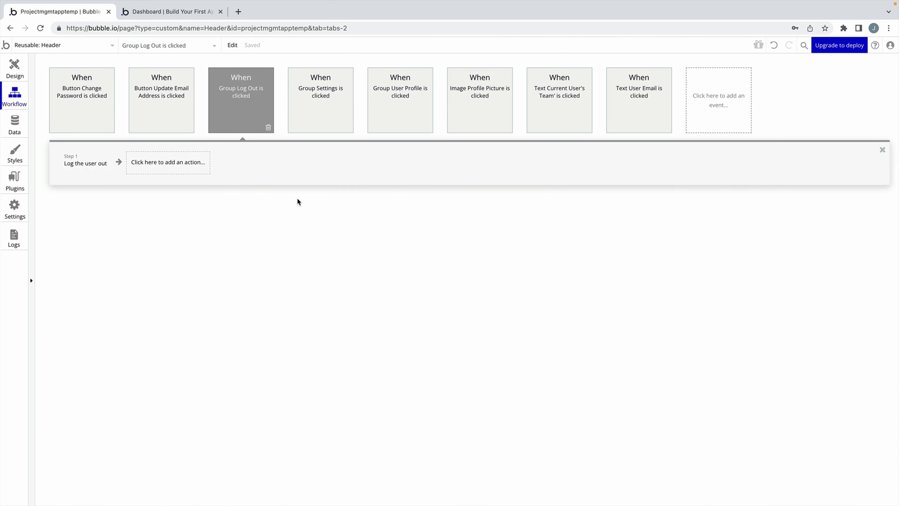
pyautogui.click(90, 172)
pyautogui.click(139, 167)
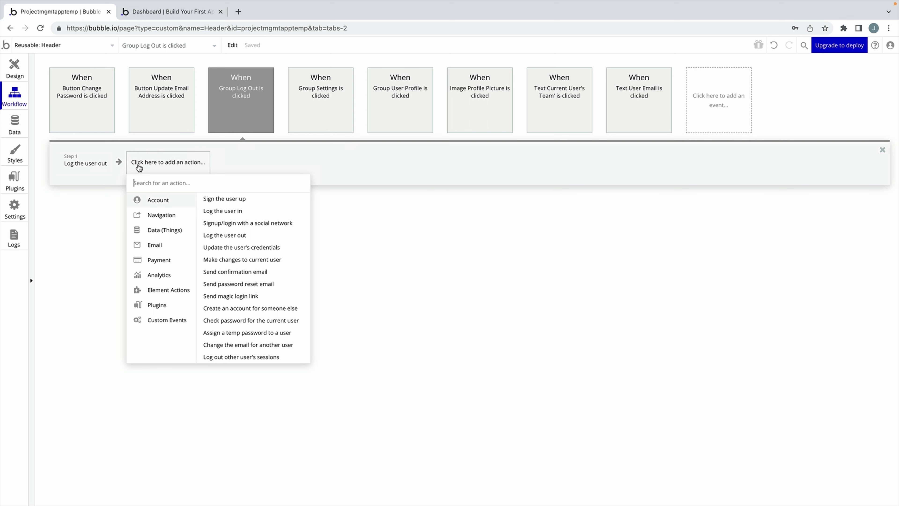
pyautogui.moveTo(161, 214)
pyautogui.click(216, 199)
pyautogui.click(296, 142)
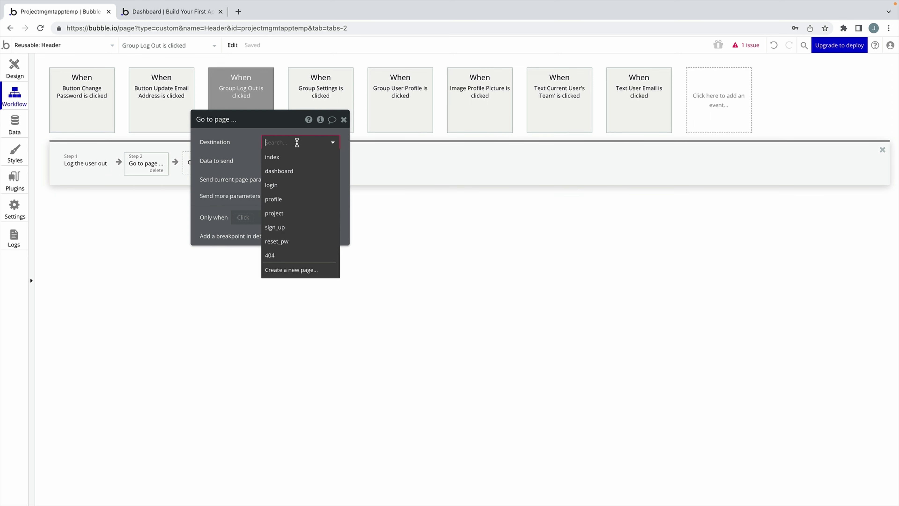
pyautogui.click(299, 161)
pyautogui.click(343, 119)
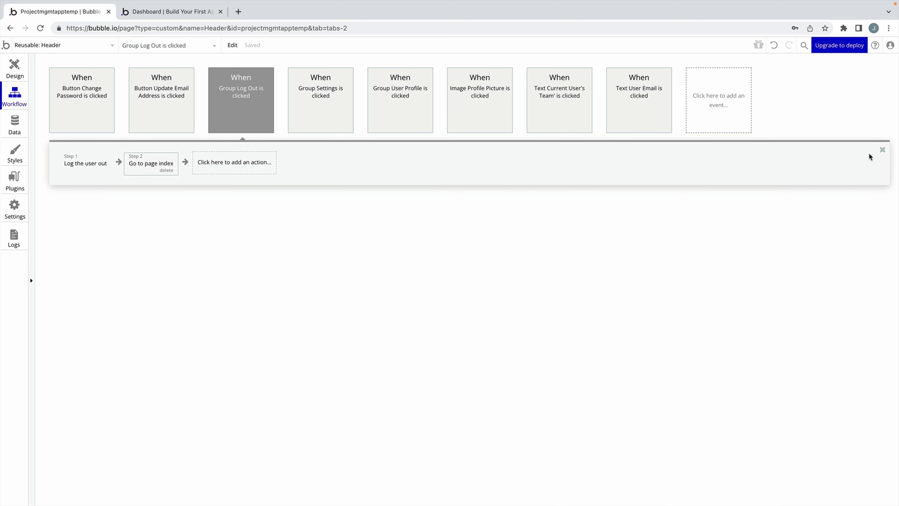
pyautogui.click(881, 152)
# Add a Page is loaded event going to index only when Current User is logged out.
pyautogui.click(730, 102)
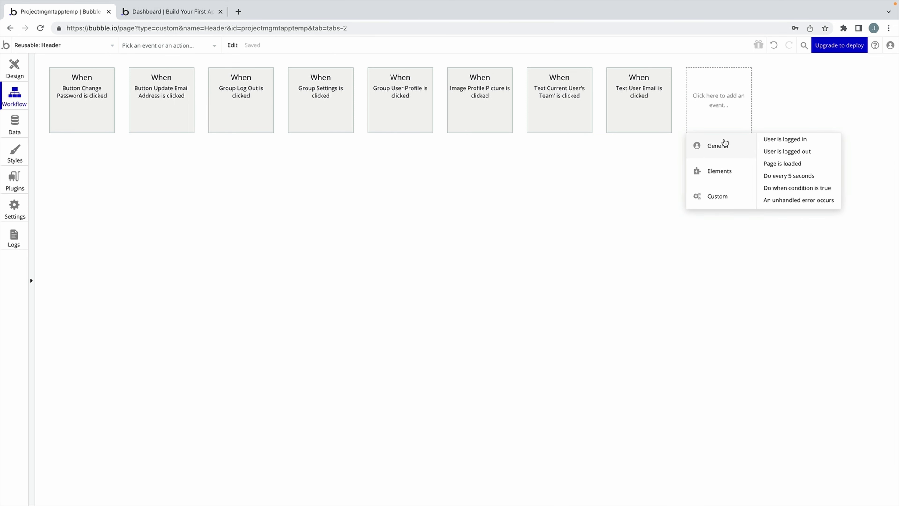
pyautogui.click(796, 164)
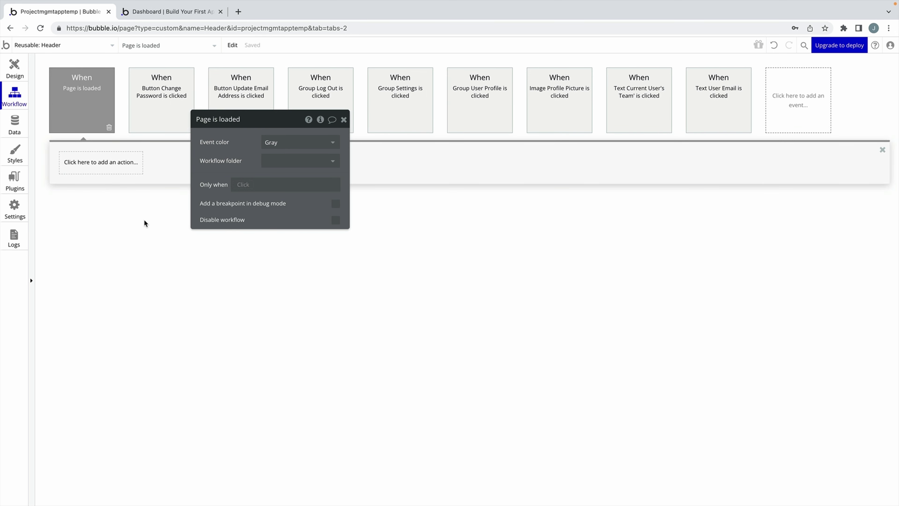
pyautogui.click(105, 162)
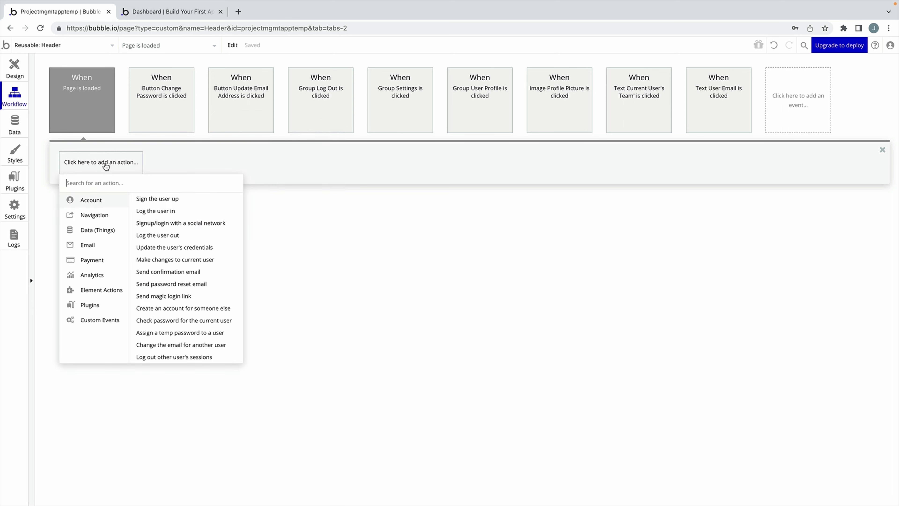
pyautogui.moveTo(101, 215)
pyautogui.click(166, 199)
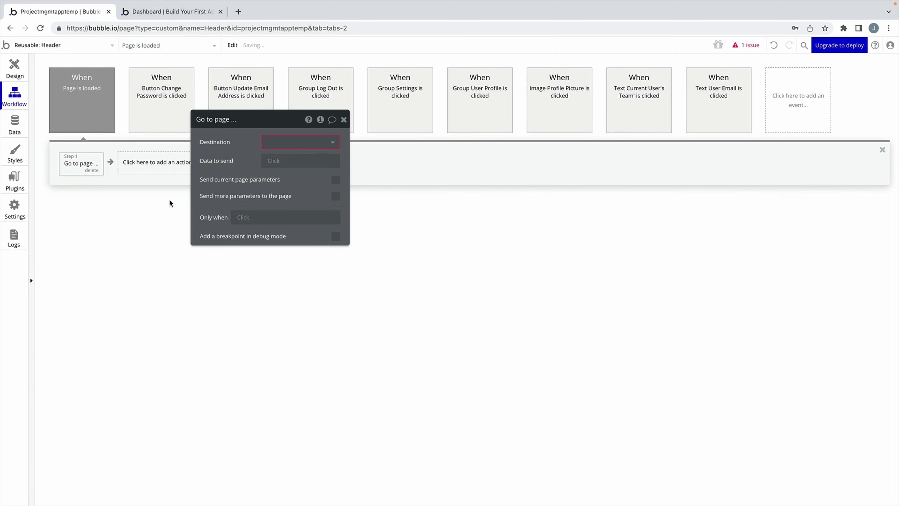
pyautogui.click(287, 146)
pyautogui.click(274, 156)
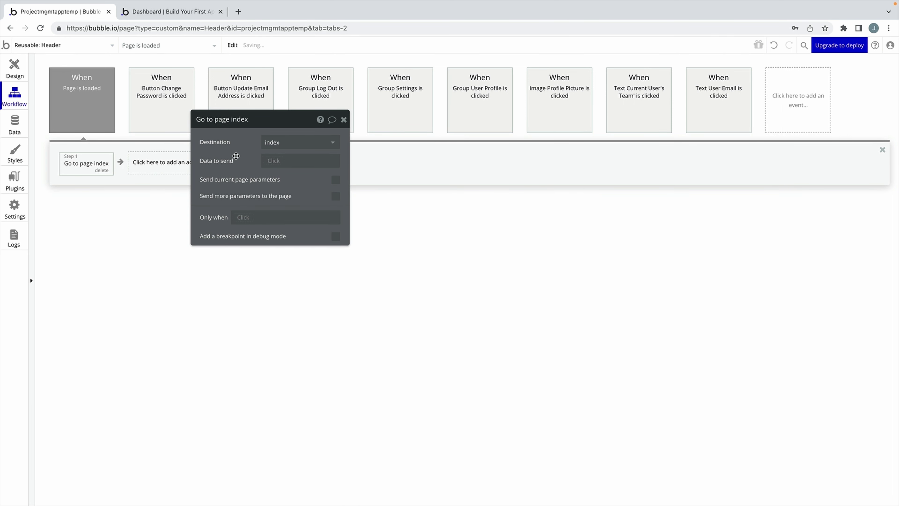
pyautogui.click(244, 219)
pyautogui.click(262, 257)
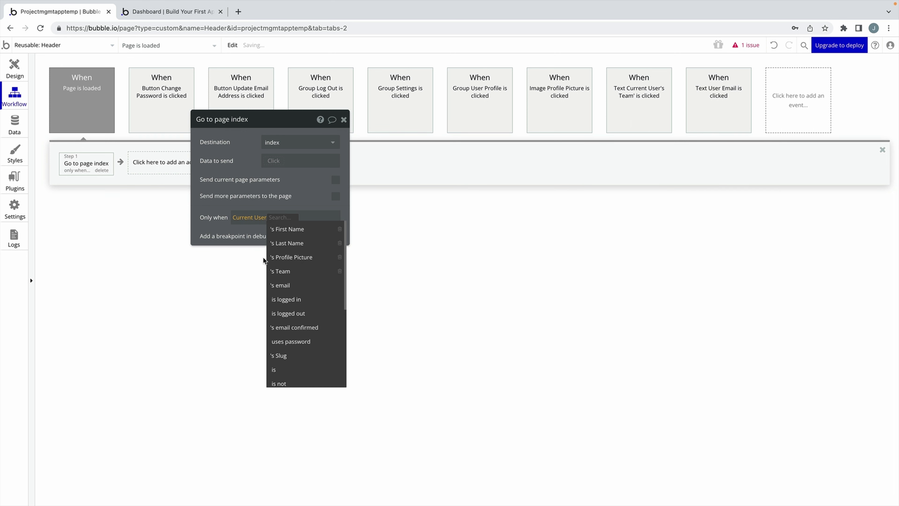
pyautogui.click(290, 314)
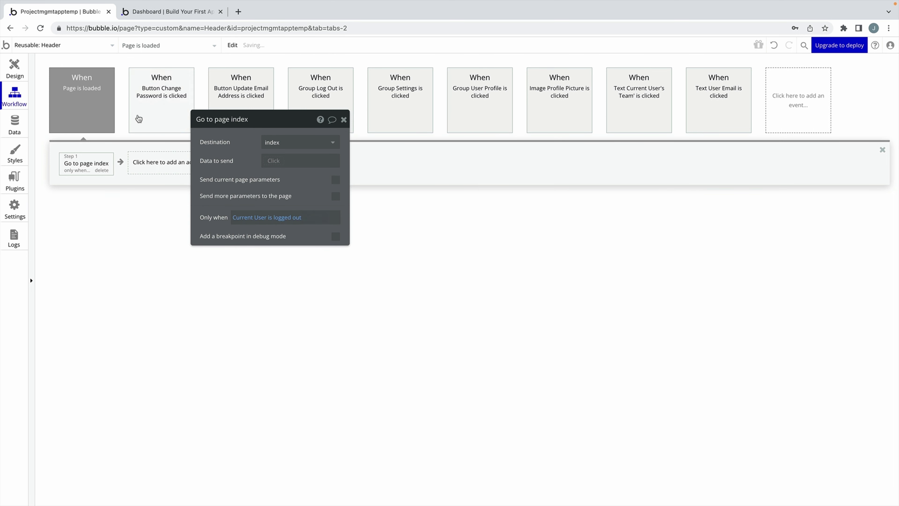
pyautogui.hotkey('ctrl', 'Tab')
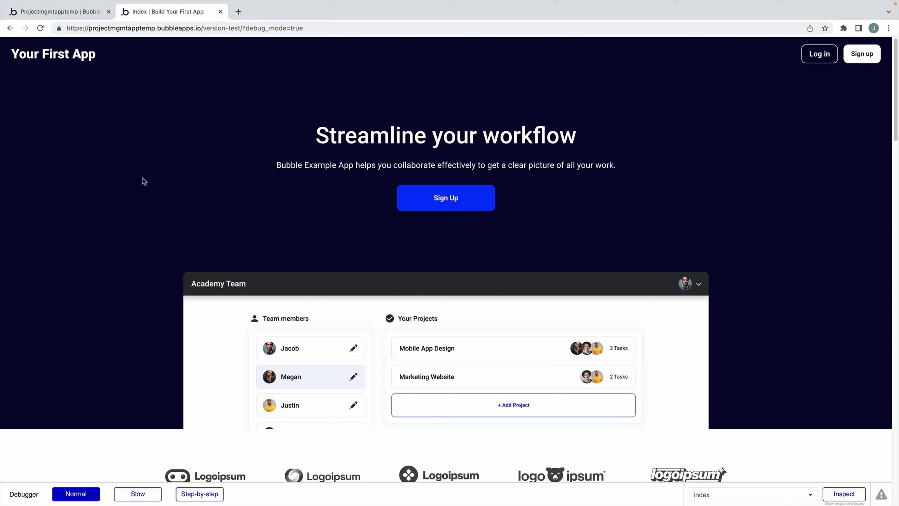
# Set the debugger to Step-by-step, click Sign Up, and run the step reaching sign_up.
pyautogui.click(209, 498)
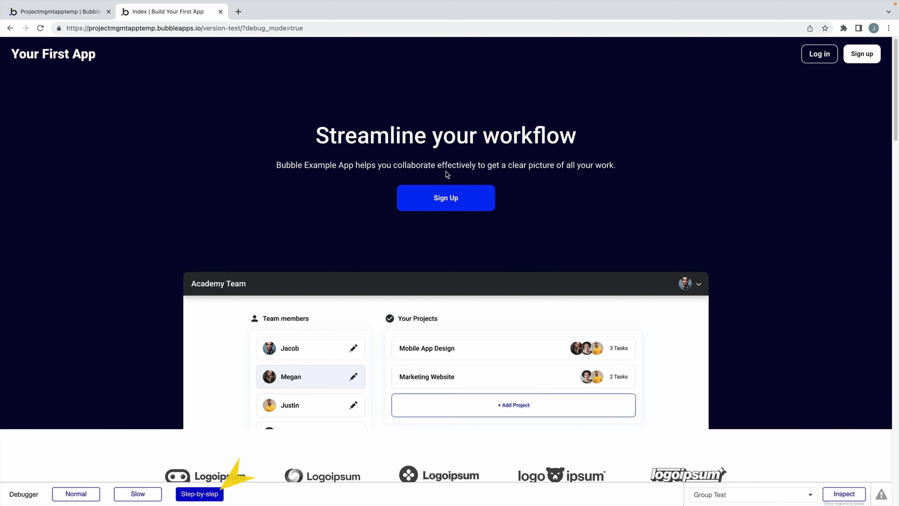
pyautogui.click(460, 196)
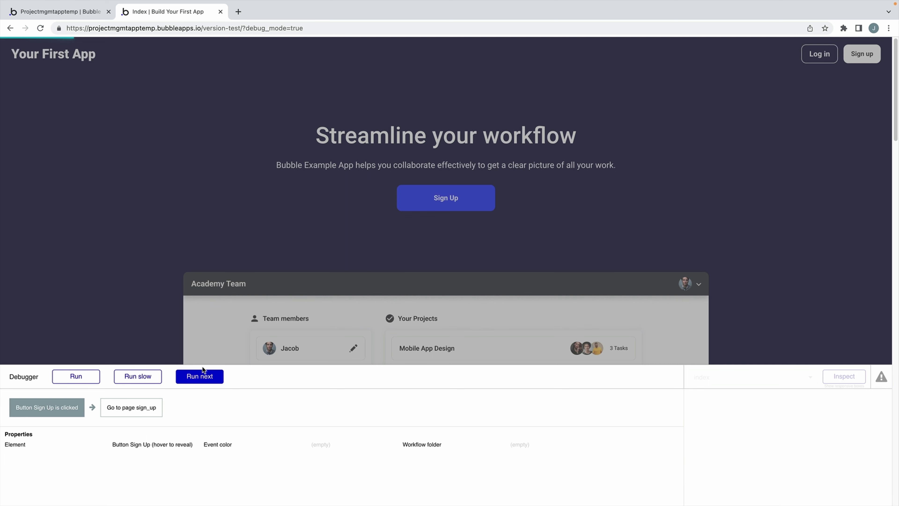
pyautogui.click(204, 371)
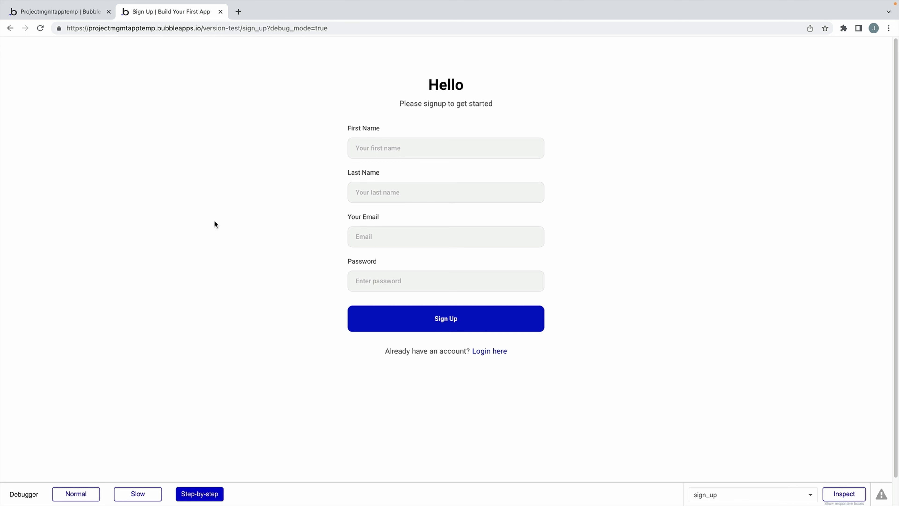
# Sign up as first and last name 'Test' with an e-mail and password, stepping through the workflow.
pyautogui.click(393, 148)
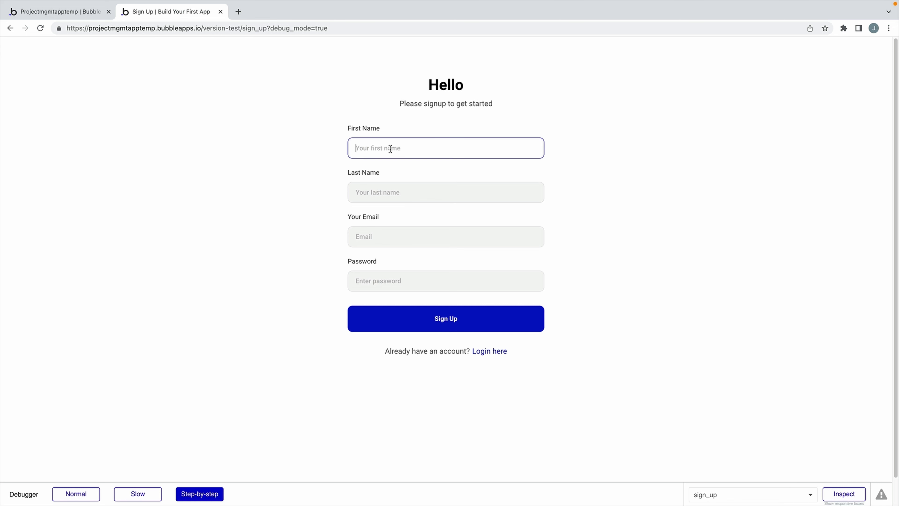
pyautogui.write('Test')
pyautogui.click(396, 194)
pyautogui.write('Test')
pyautogui.click(392, 239)
pyautogui.write('test')
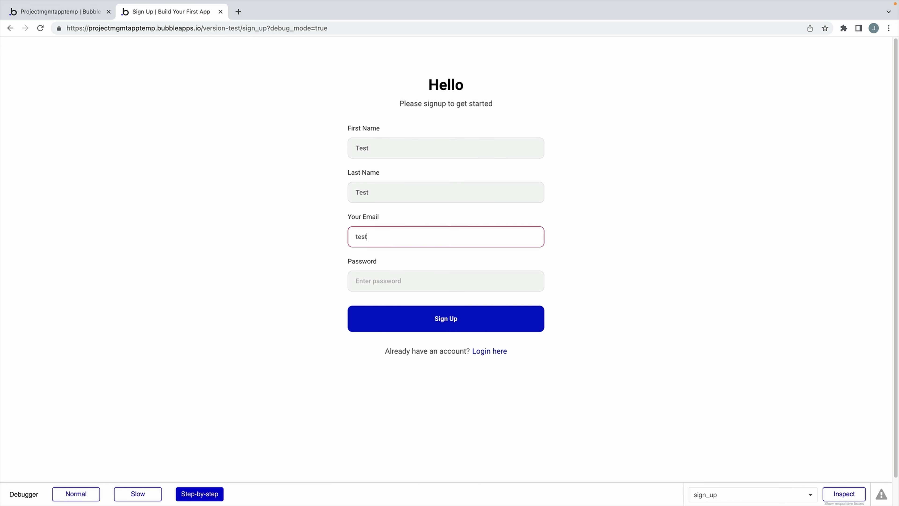
pyautogui.write('@test.com')
pyautogui.press('Tab')
pyautogui.write('test')
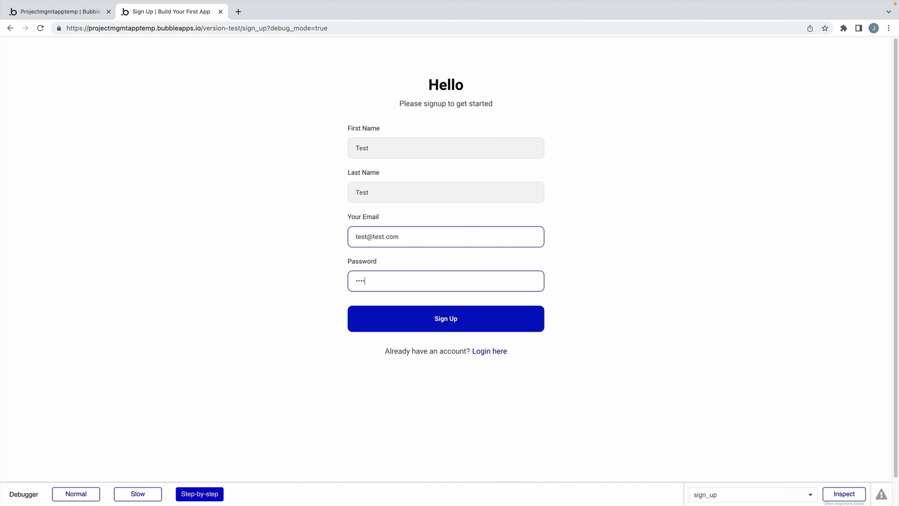
pyautogui.click(370, 328)
pyautogui.click(209, 382)
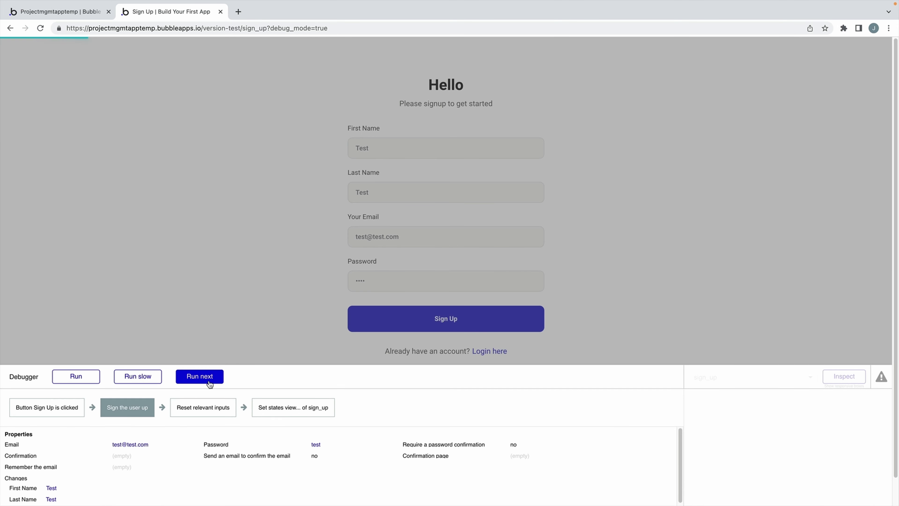
pyautogui.click(210, 383)
pyautogui.click(209, 382)
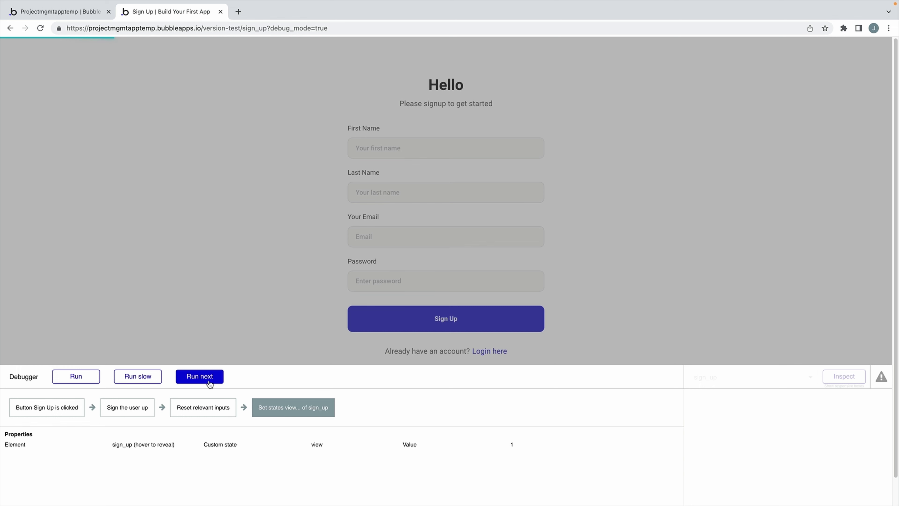
pyautogui.click(209, 382)
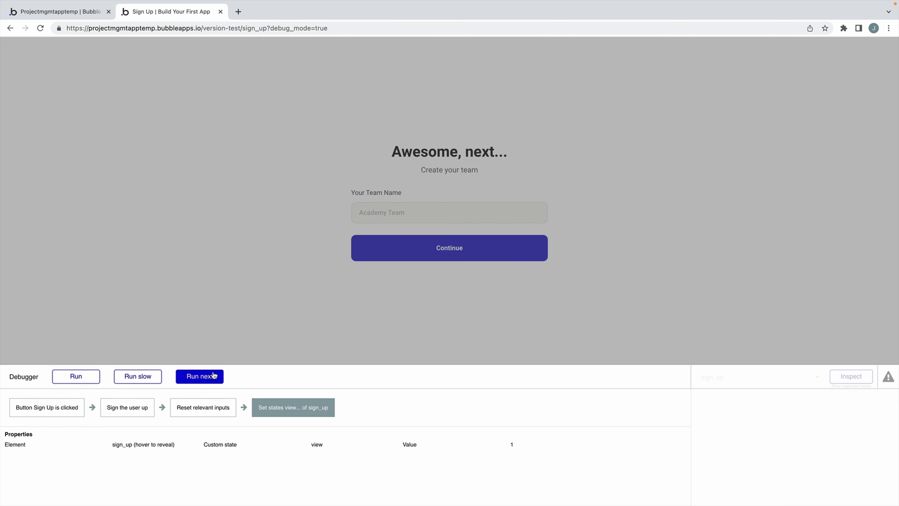
# Create team 'Test Team' and step through its workflow to the profile picture step.
pyautogui.click(380, 214)
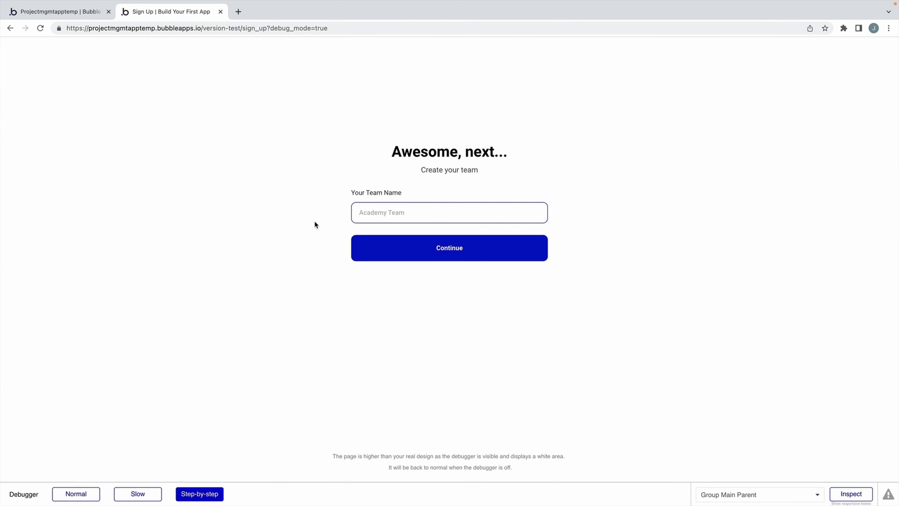
pyautogui.write('Test Team')
pyautogui.click(368, 252)
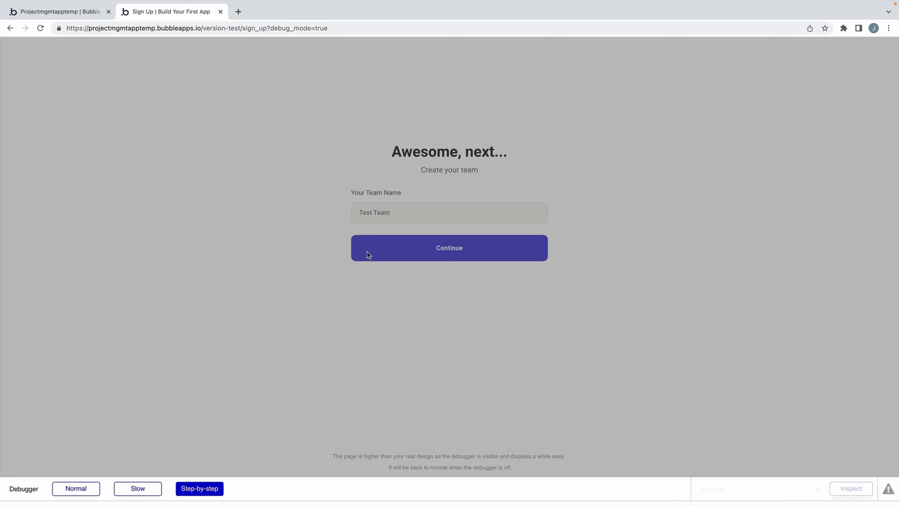
pyautogui.click(200, 378)
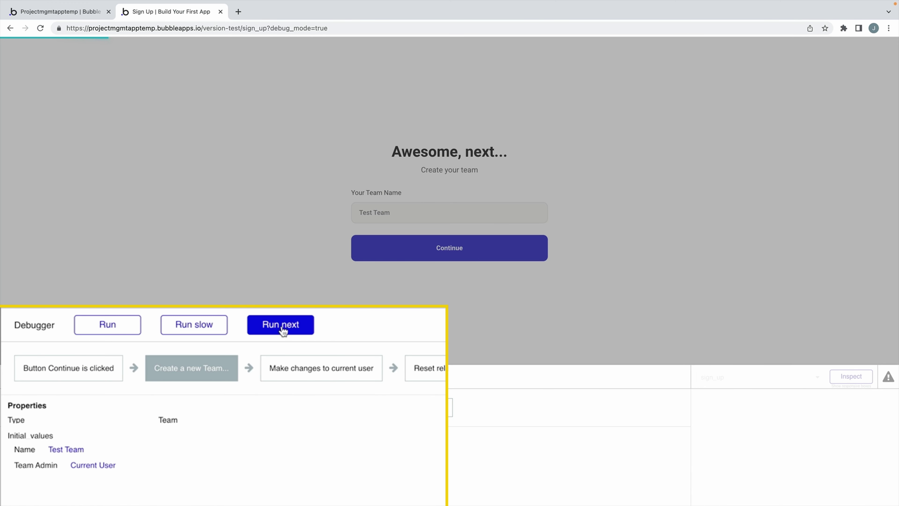
pyautogui.click(75, 470)
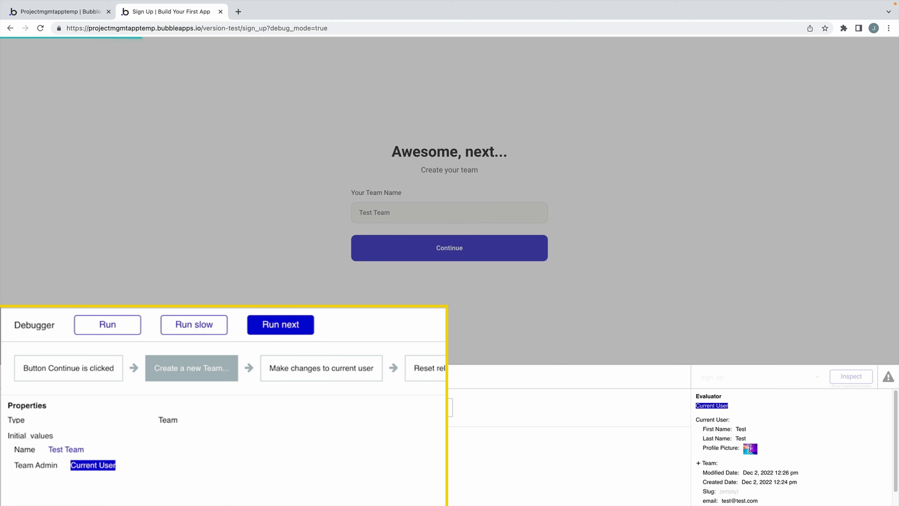
pyautogui.click(287, 330)
pyautogui.click(202, 375)
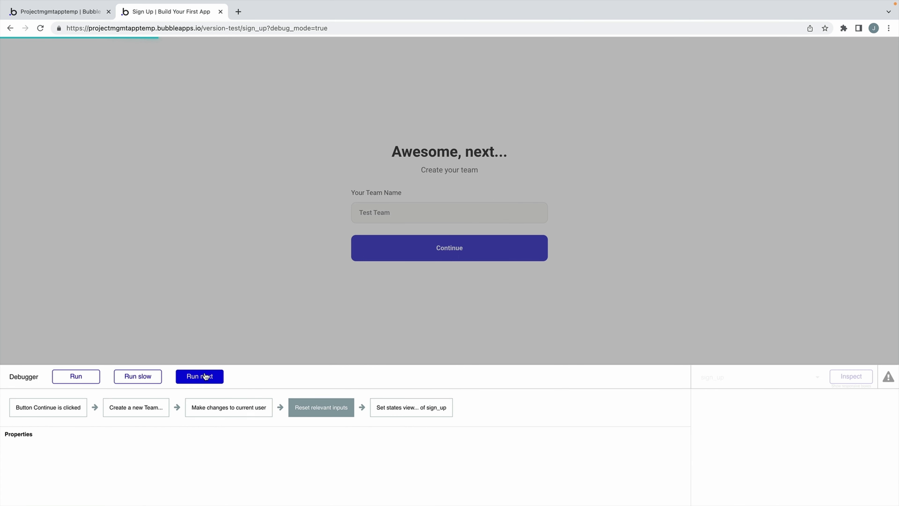
pyautogui.click(205, 376)
pyautogui.click(205, 376)
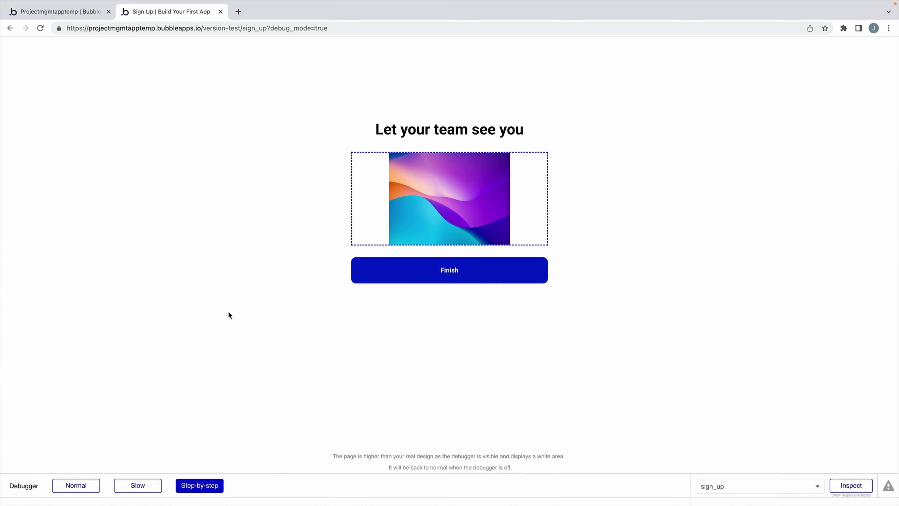
# Click Finish, step through to the Test Team dashboard, and evaluate 'Current User is logged out'.
pyautogui.click(399, 276)
pyautogui.click(198, 377)
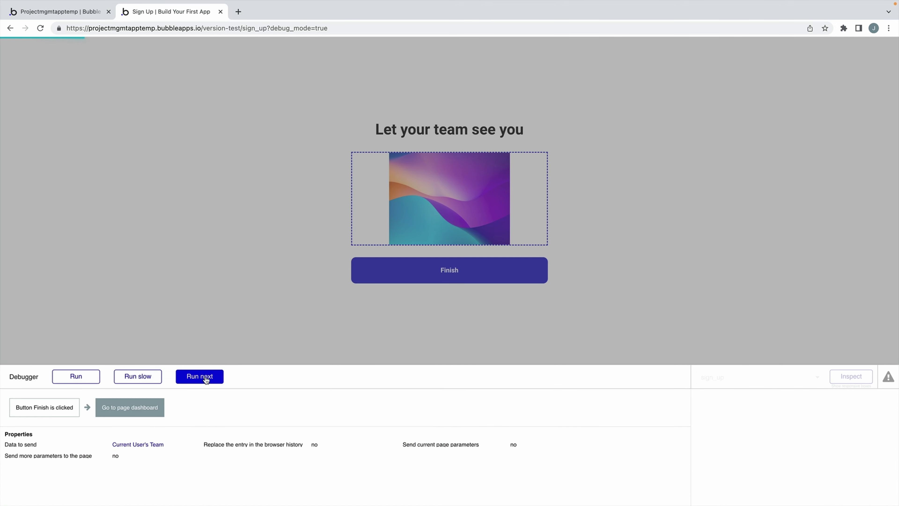
pyautogui.click(204, 376)
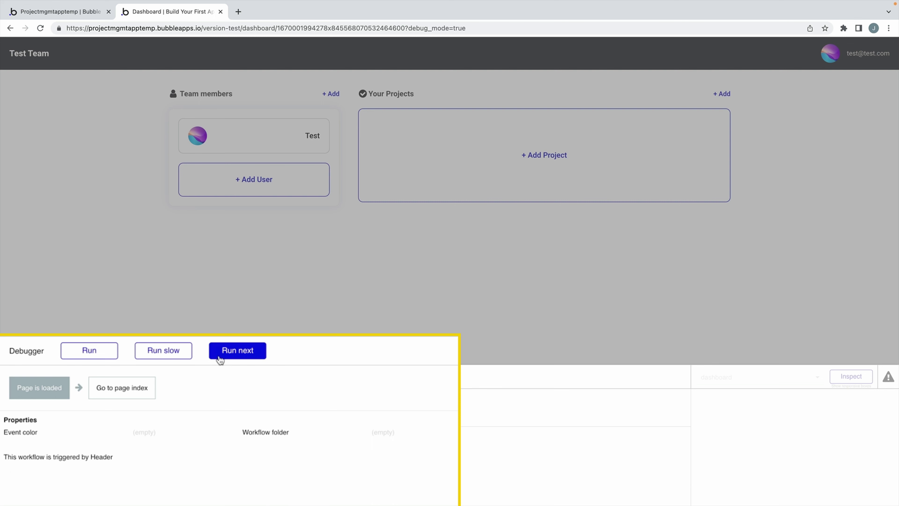
pyautogui.click(221, 357)
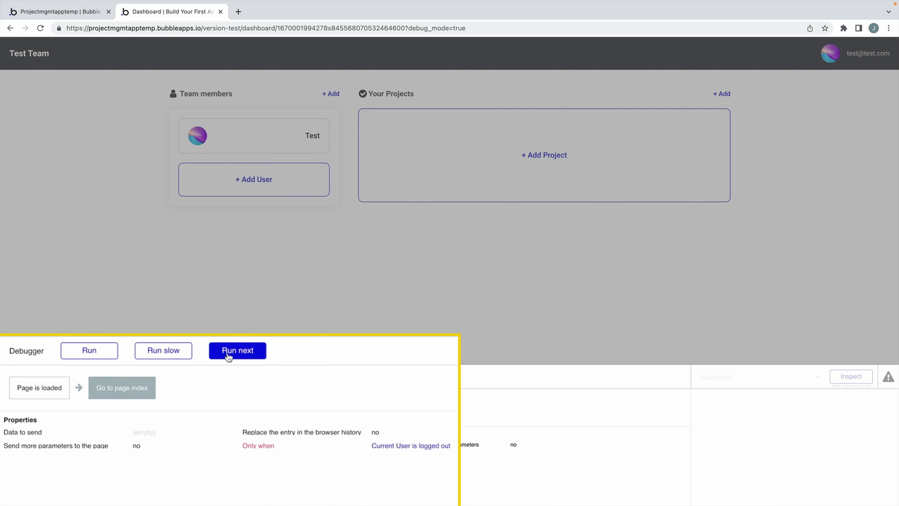
pyautogui.click(411, 446)
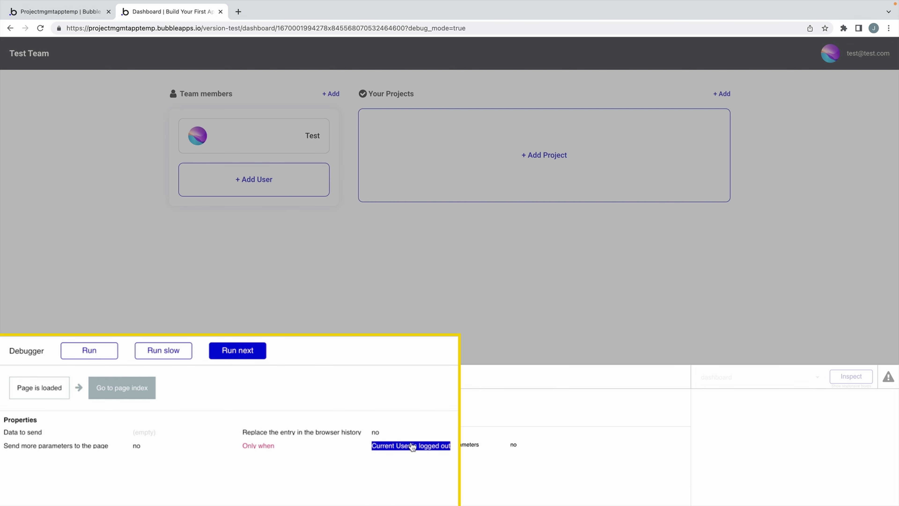
pyautogui.click(638, 338)
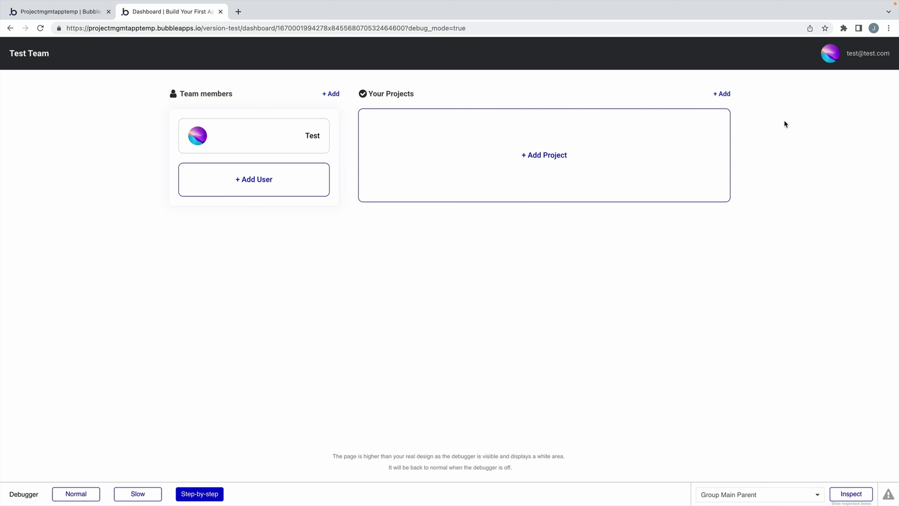
# Open the Add Project form, switch the debugger to Normal, and create 'Complete testing our app'.
pyautogui.click(656, 150)
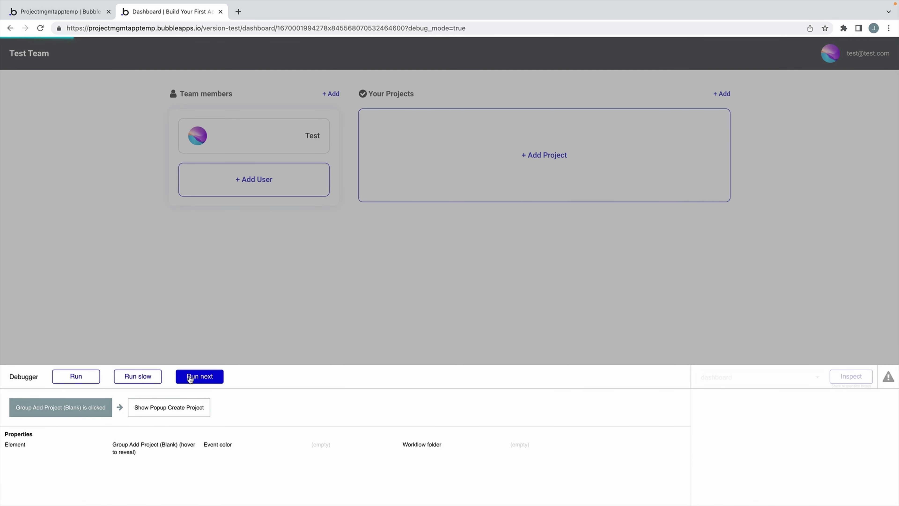
pyautogui.click(190, 379)
pyautogui.click(378, 157)
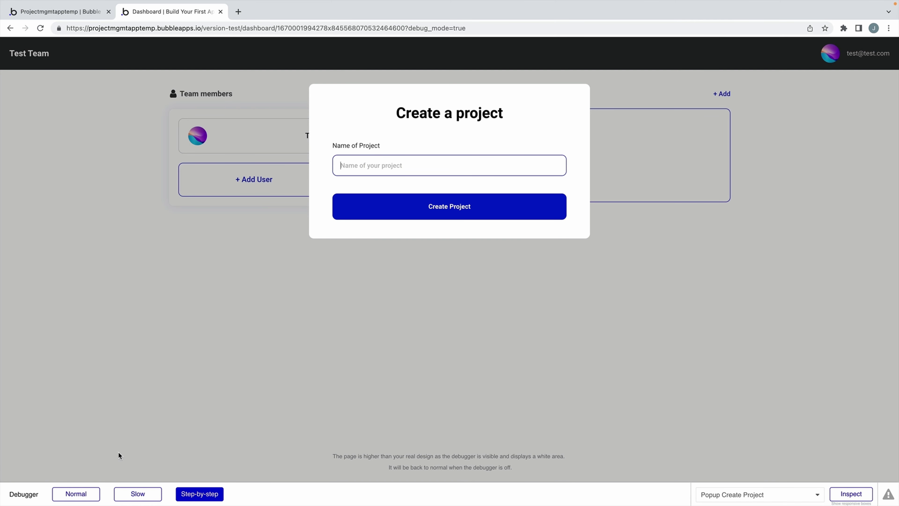
pyautogui.click(90, 492)
pyautogui.click(403, 167)
pyautogui.write('C')
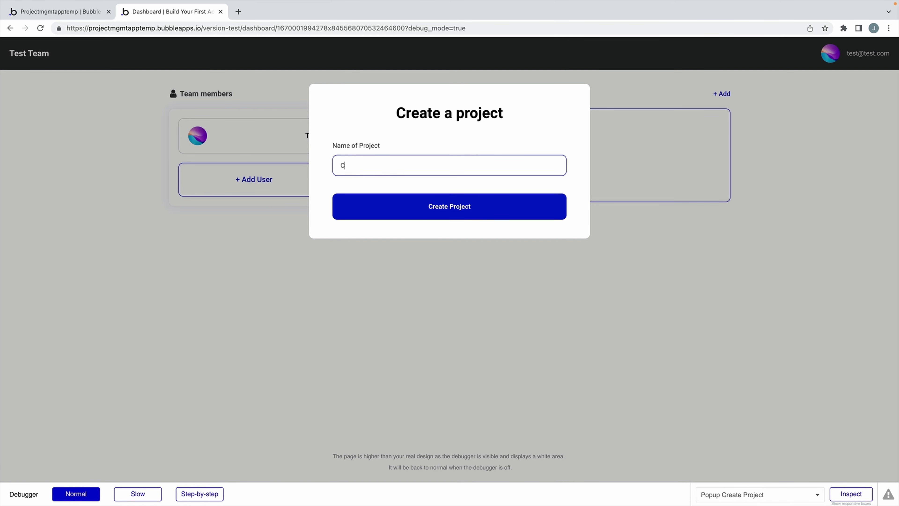
pyautogui.write('omplete testing our app')
pyautogui.click(517, 196)
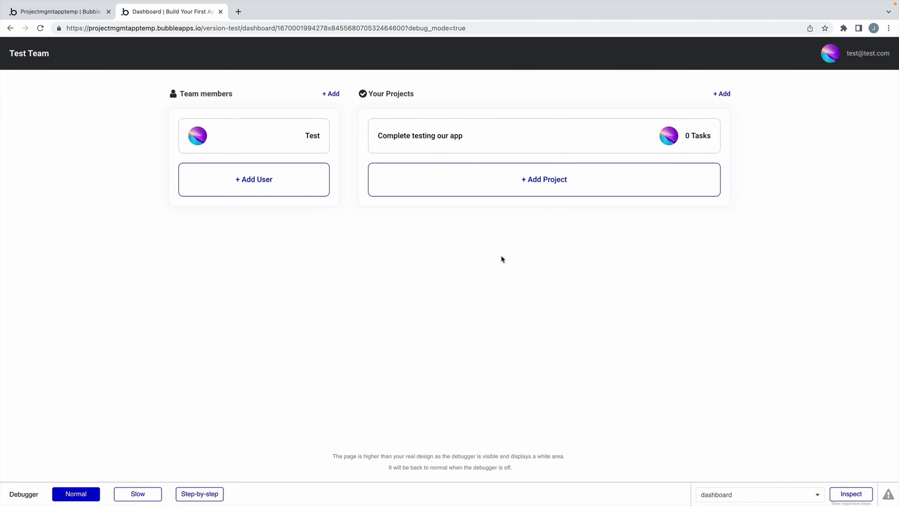
# Open the new project, return to the dashboard, add Test 2 as a member, then go to the editor.
pyautogui.click(509, 147)
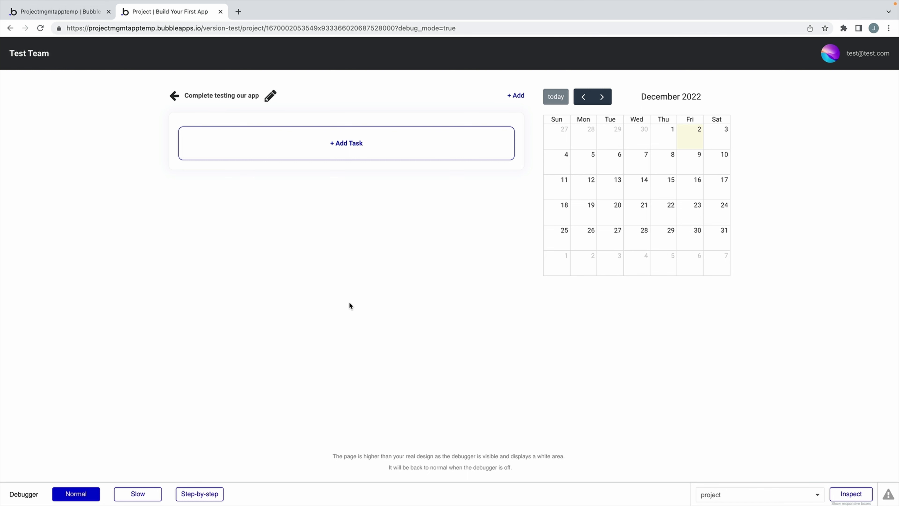
pyautogui.click(174, 95)
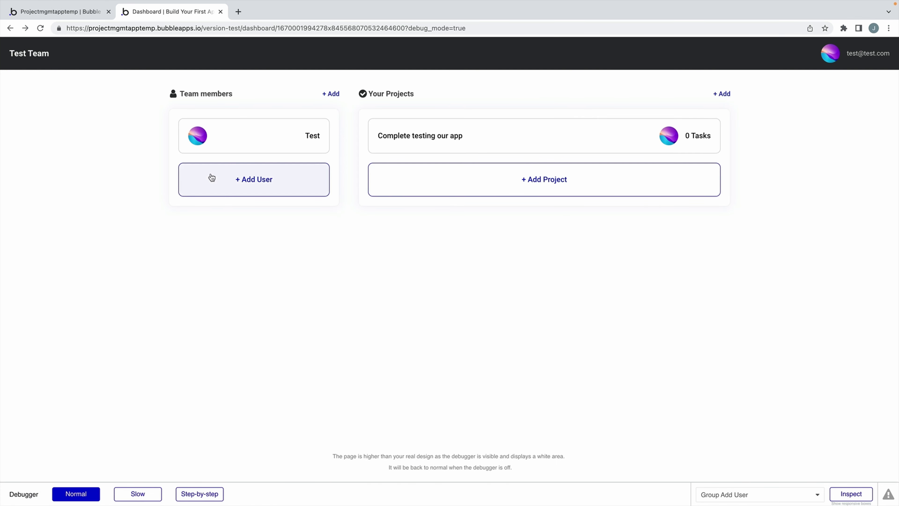
pyautogui.click(211, 178)
pyautogui.click(438, 278)
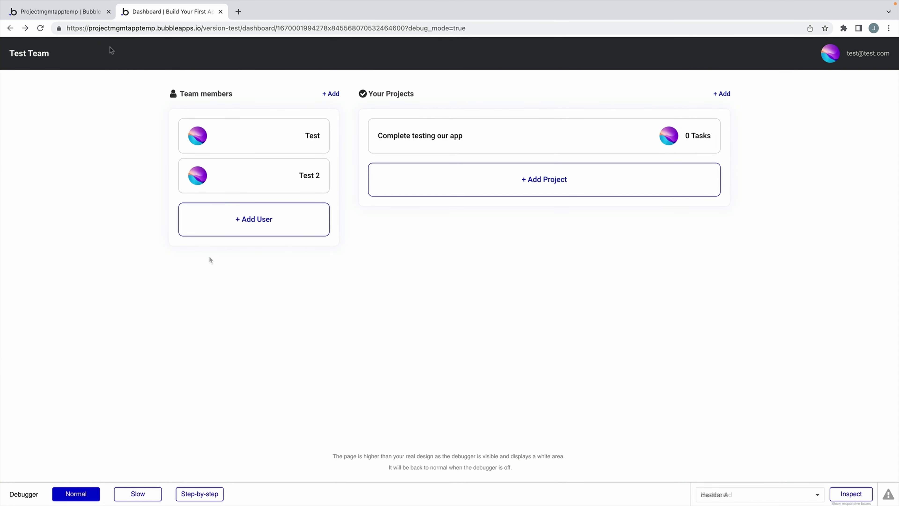
pyautogui.click(57, 11)
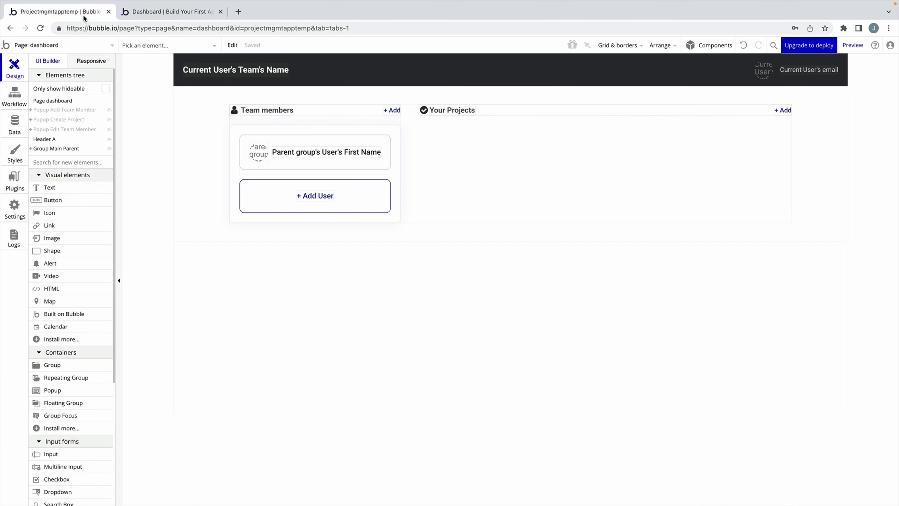
# Run as test2 from All Users, confirm the project shows no access, and go back.
pyautogui.click(14, 122)
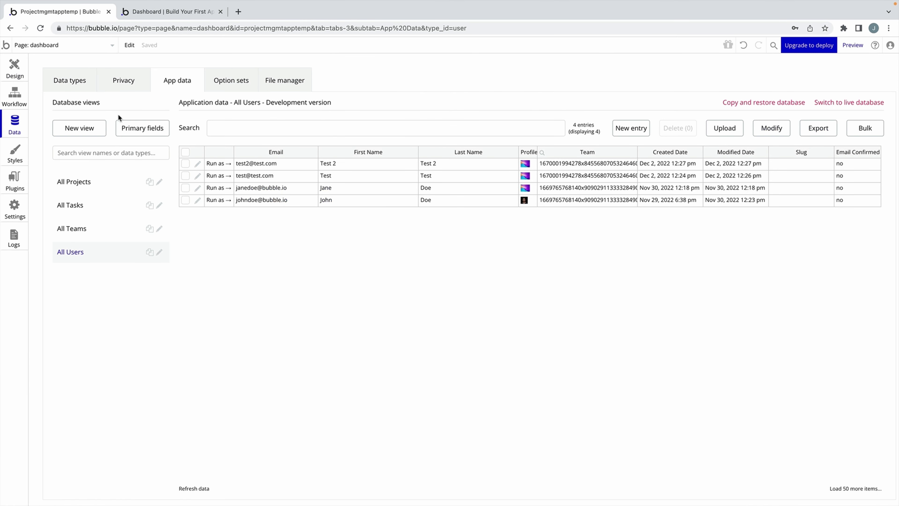
pyautogui.click(218, 163)
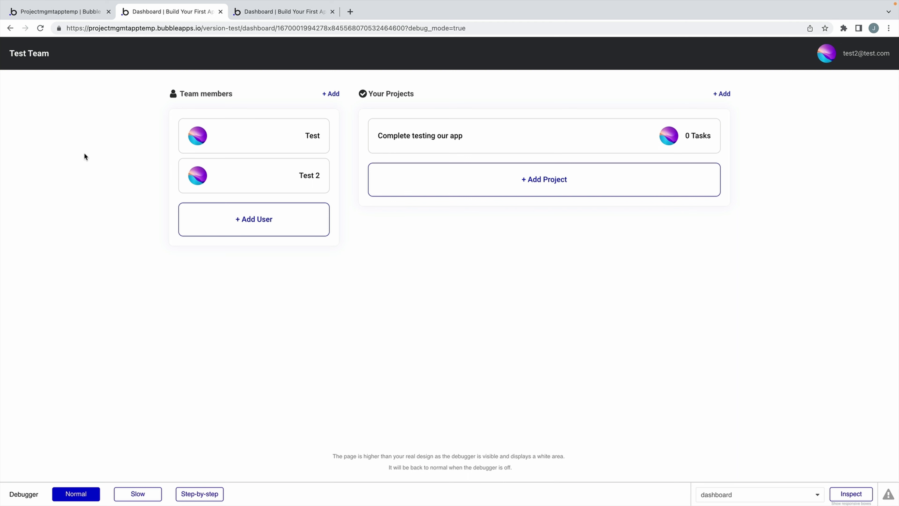
pyautogui.click(440, 138)
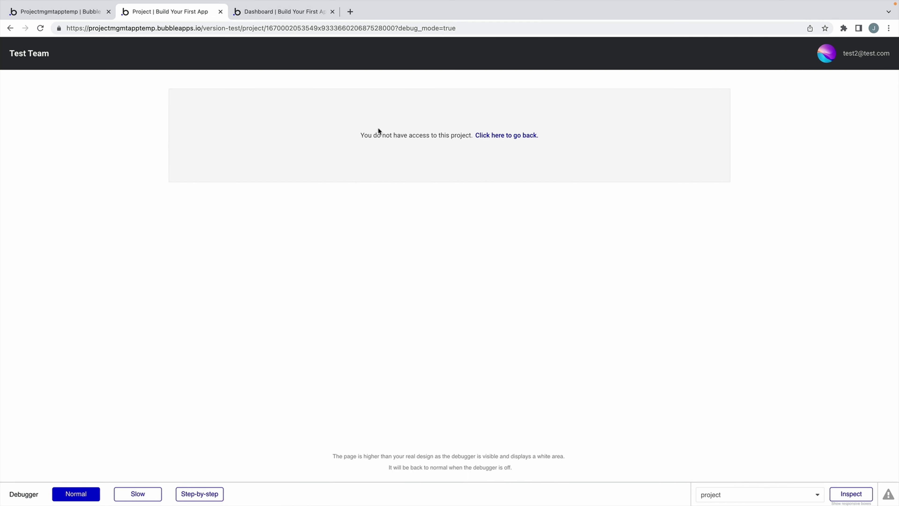
pyautogui.click(507, 136)
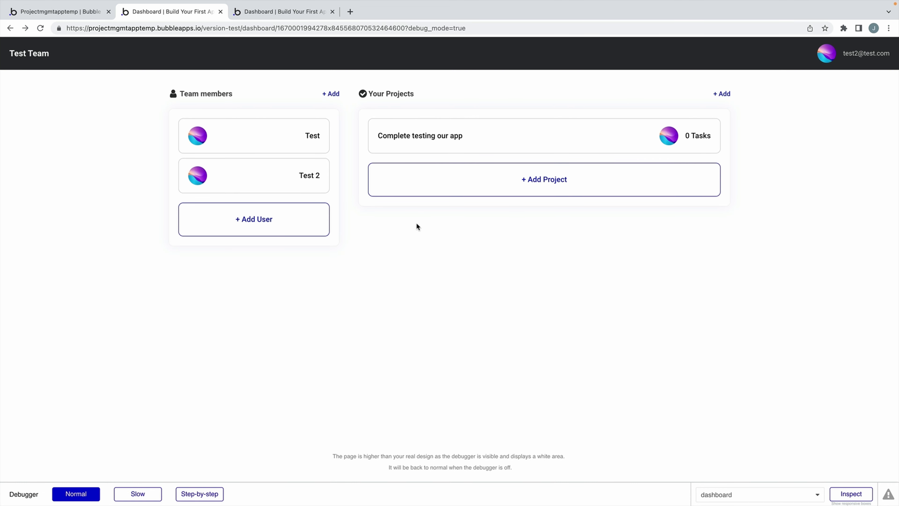